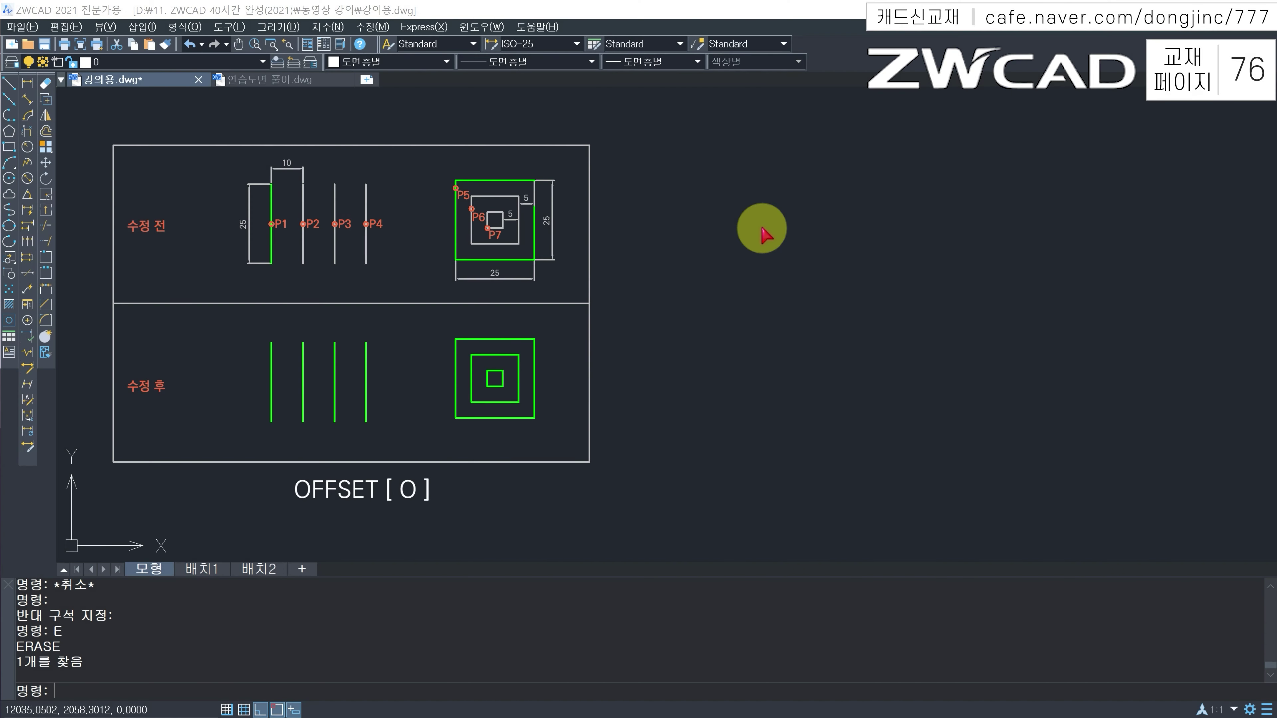
# Step: Draw a vertical line 25 units long, running downward, in the empty area to the right of the example table
pyautogui.write('L')
pyautogui.press('Return')
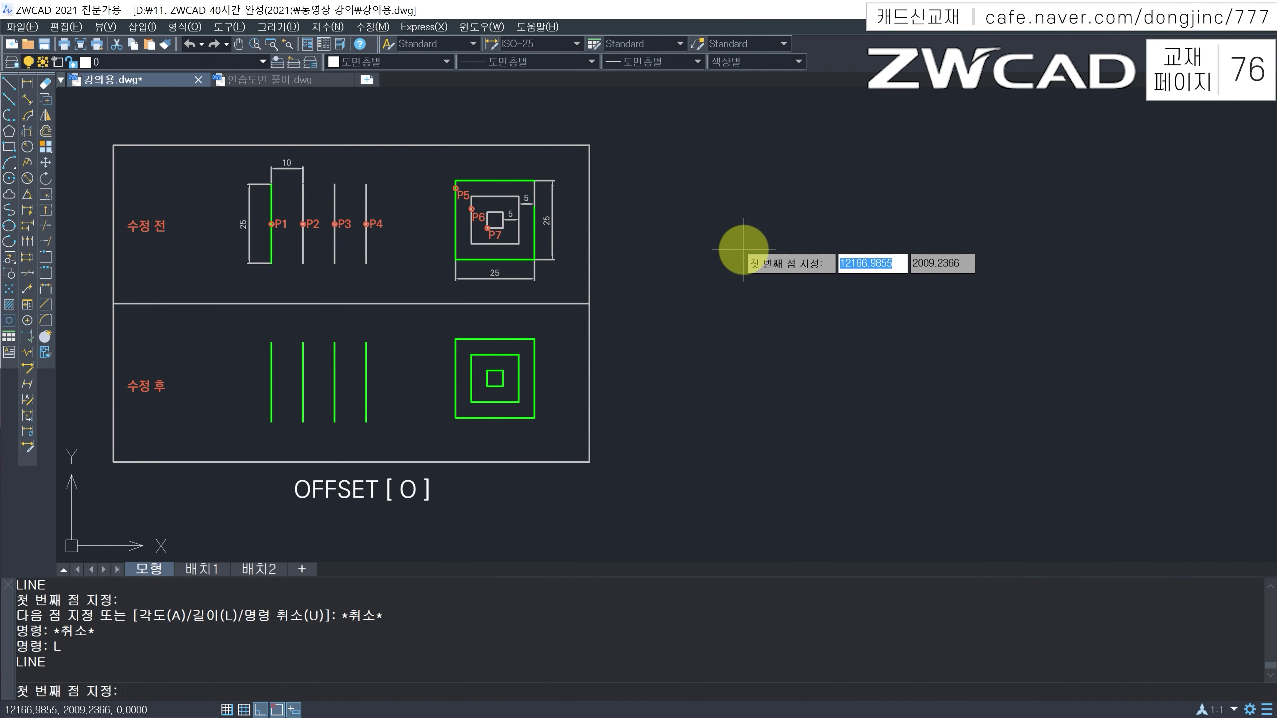
pyautogui.click(743, 249)
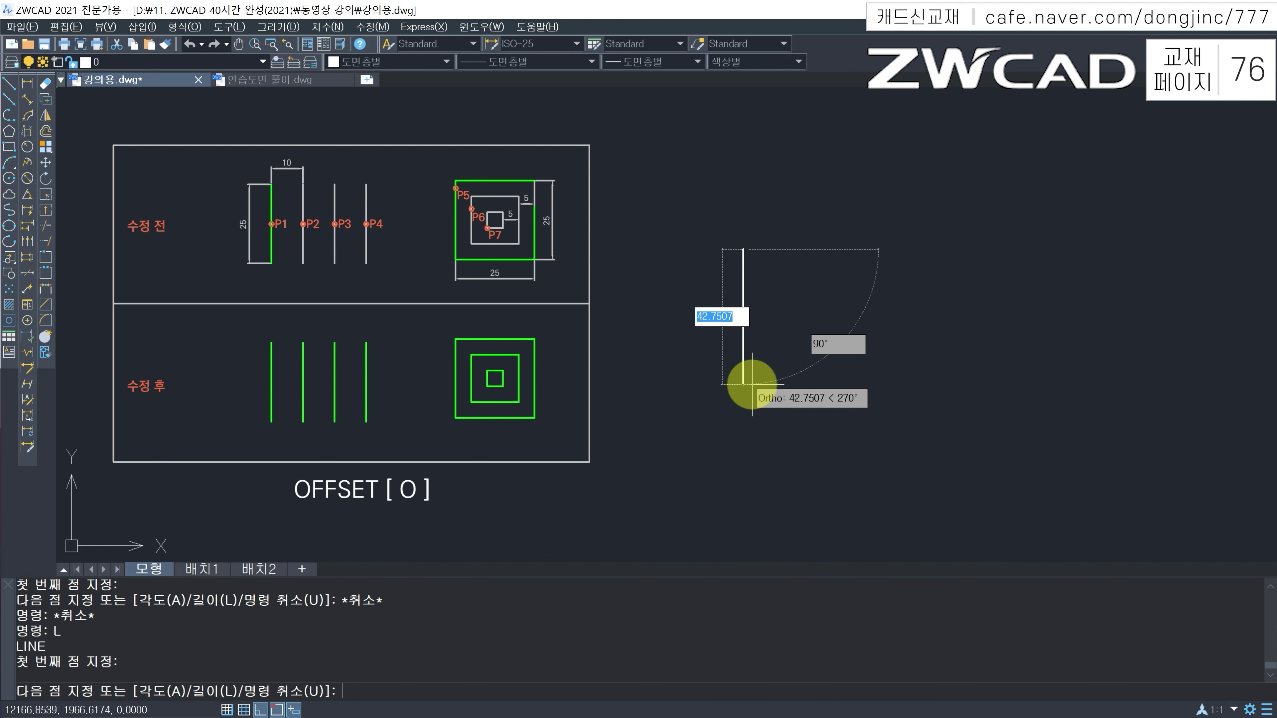
pyautogui.write('25')
pyautogui.press('Return')
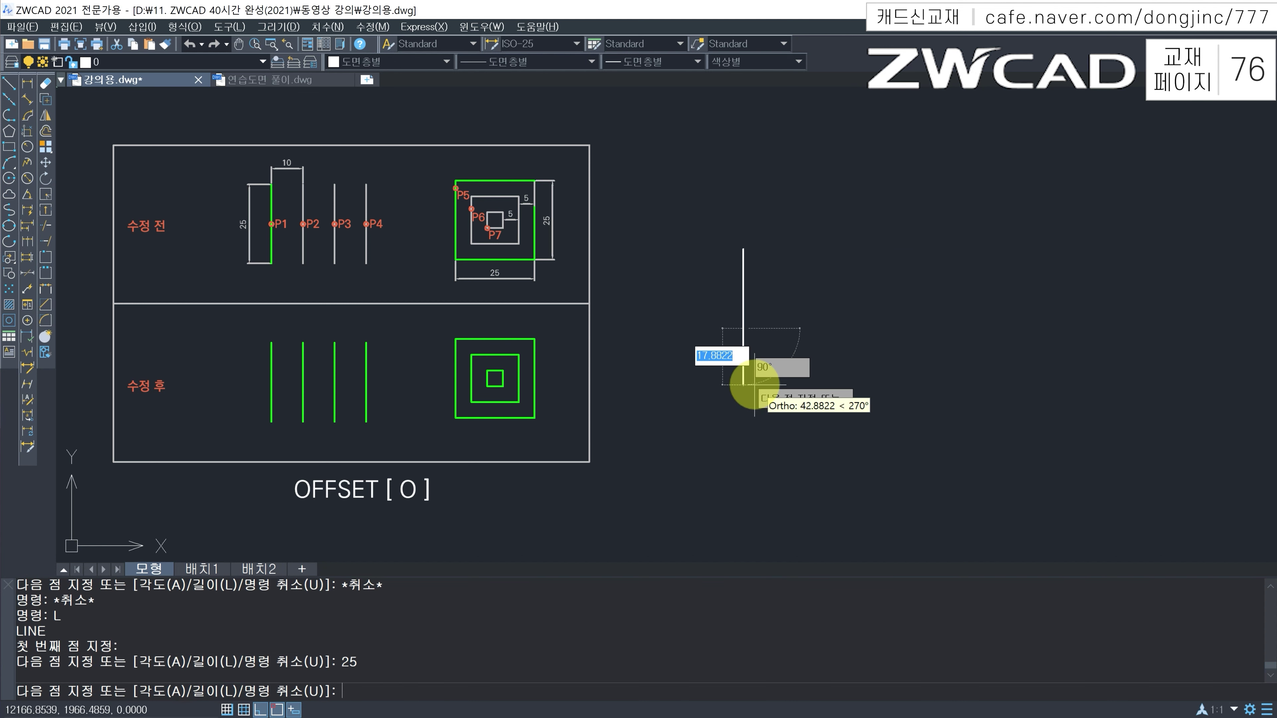
pyautogui.press('Return')
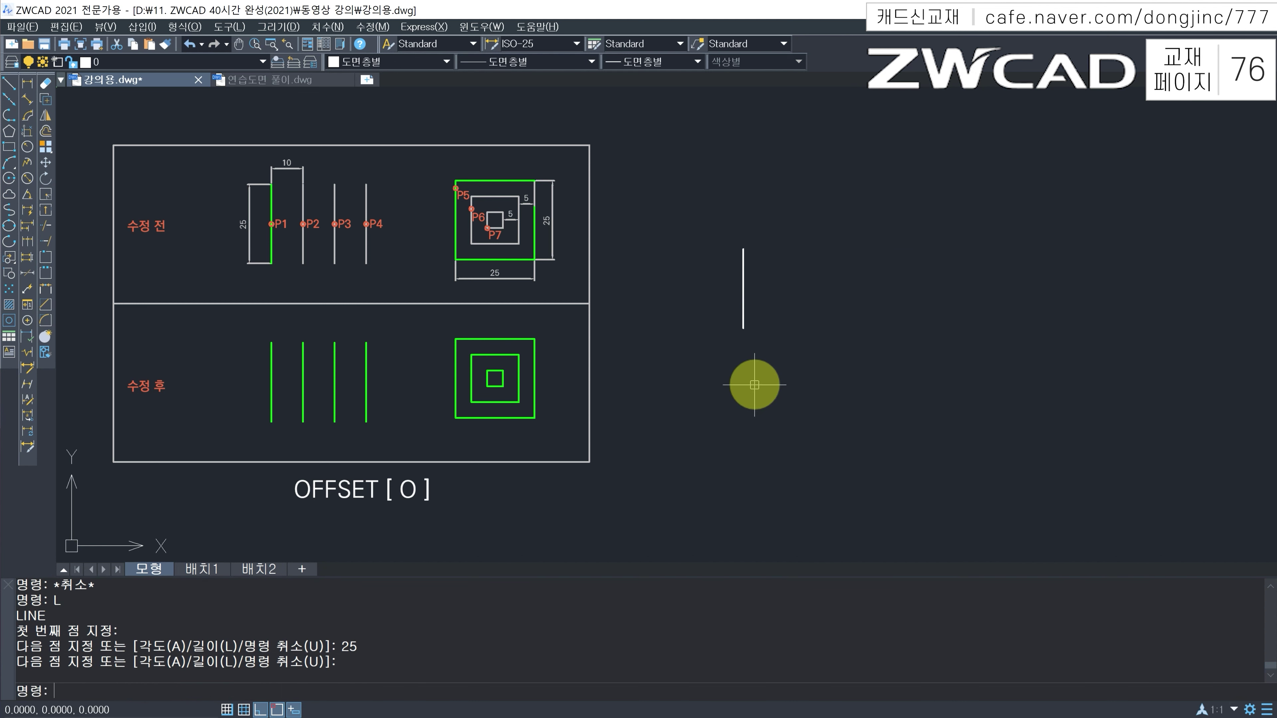
pyautogui.press('Escape')
pyautogui.press('Escape')
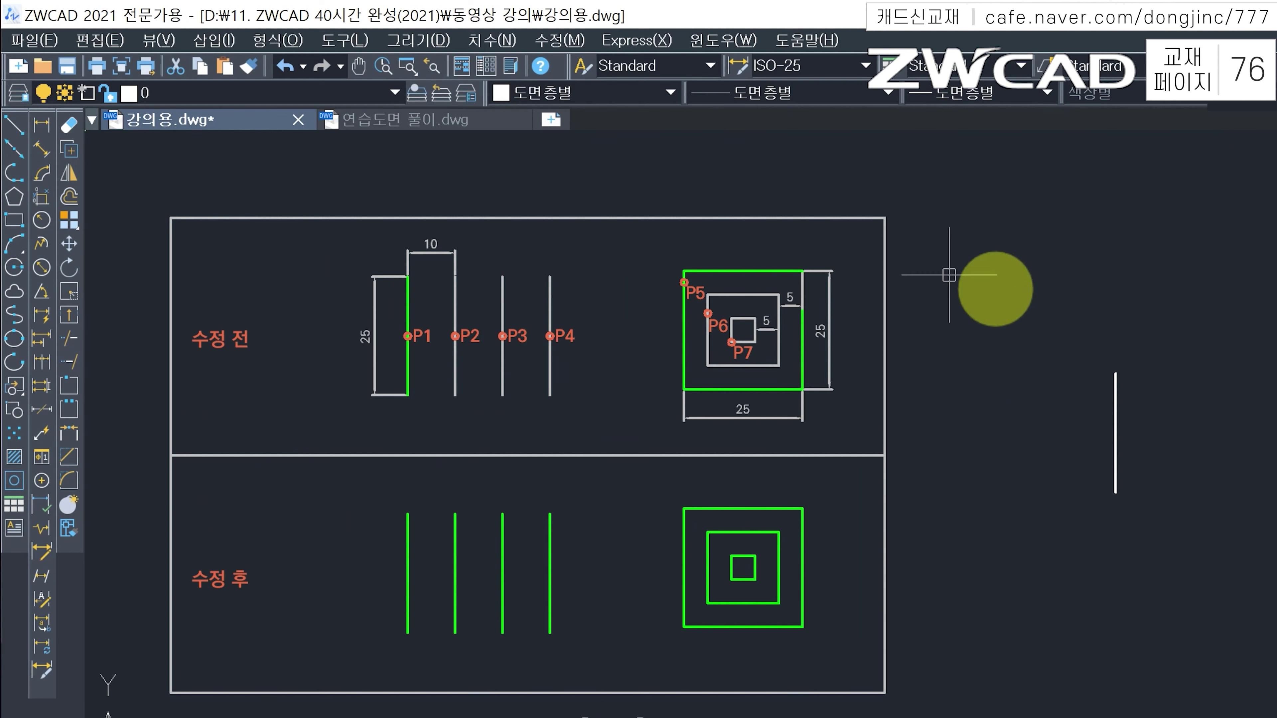
# Step: Offset the new vertical line by 10 units to its right side
pyautogui.click(75, 204)
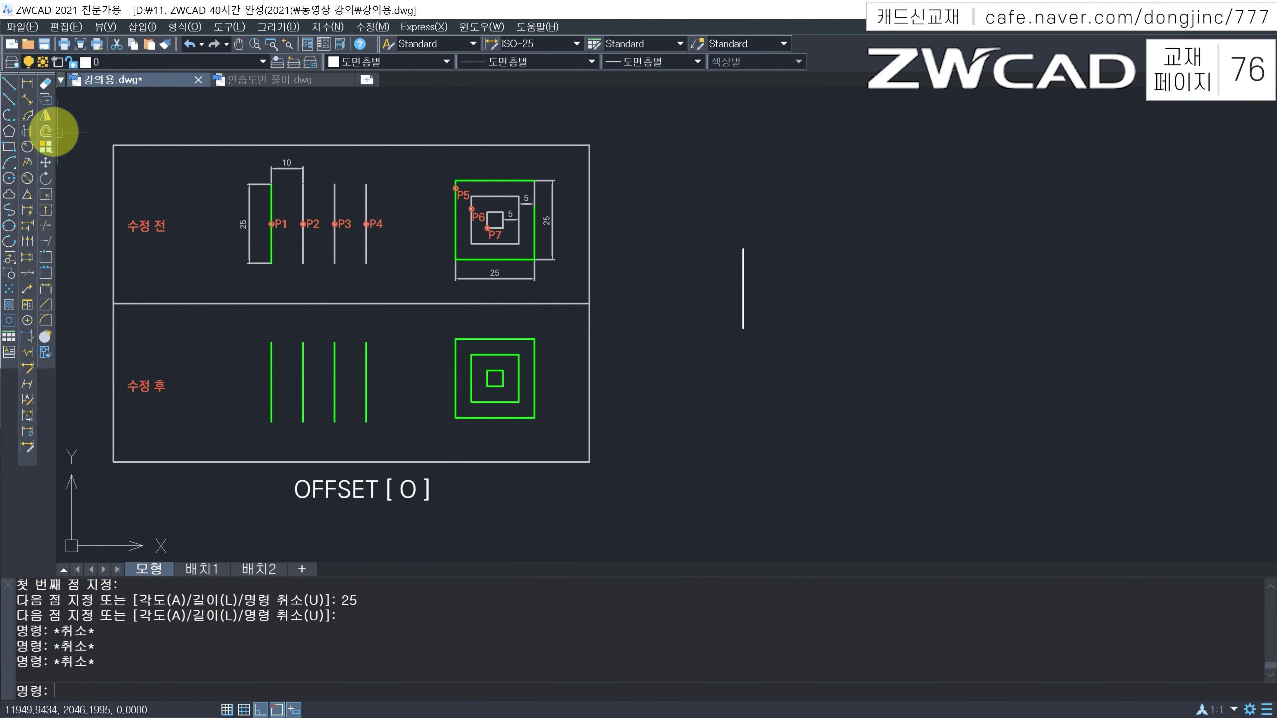
pyautogui.write('o')
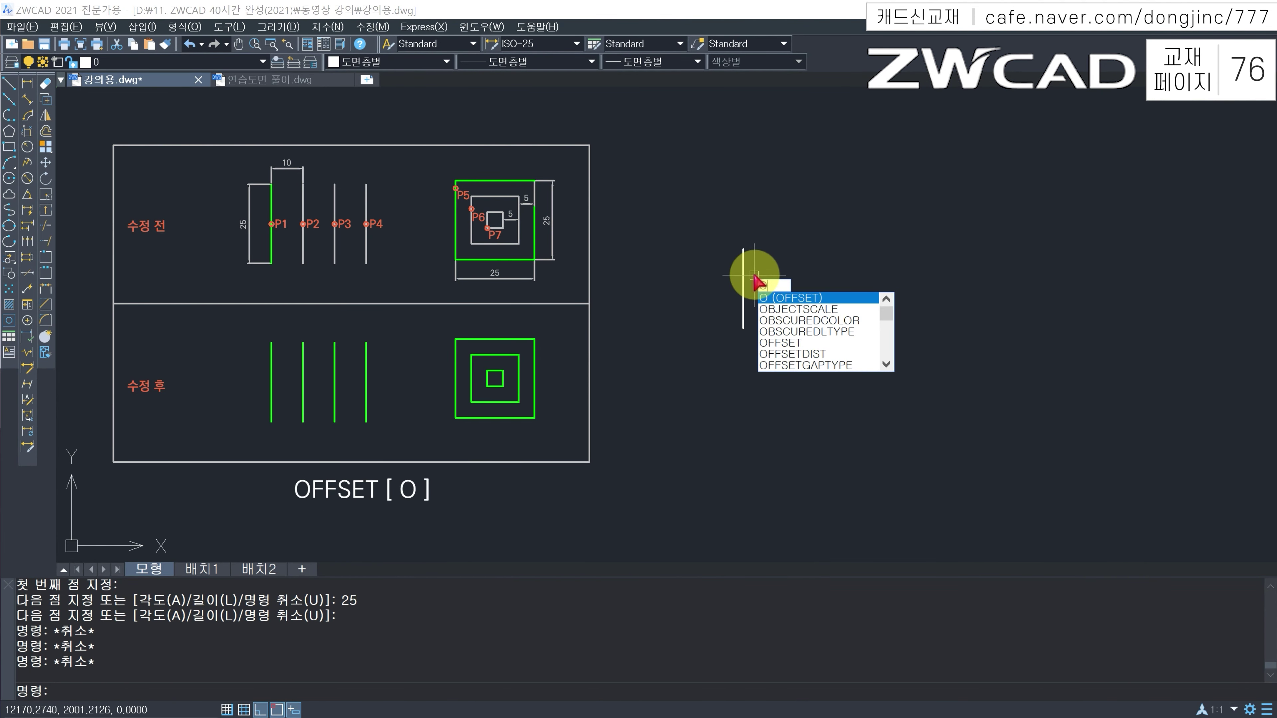
pyautogui.press('Return')
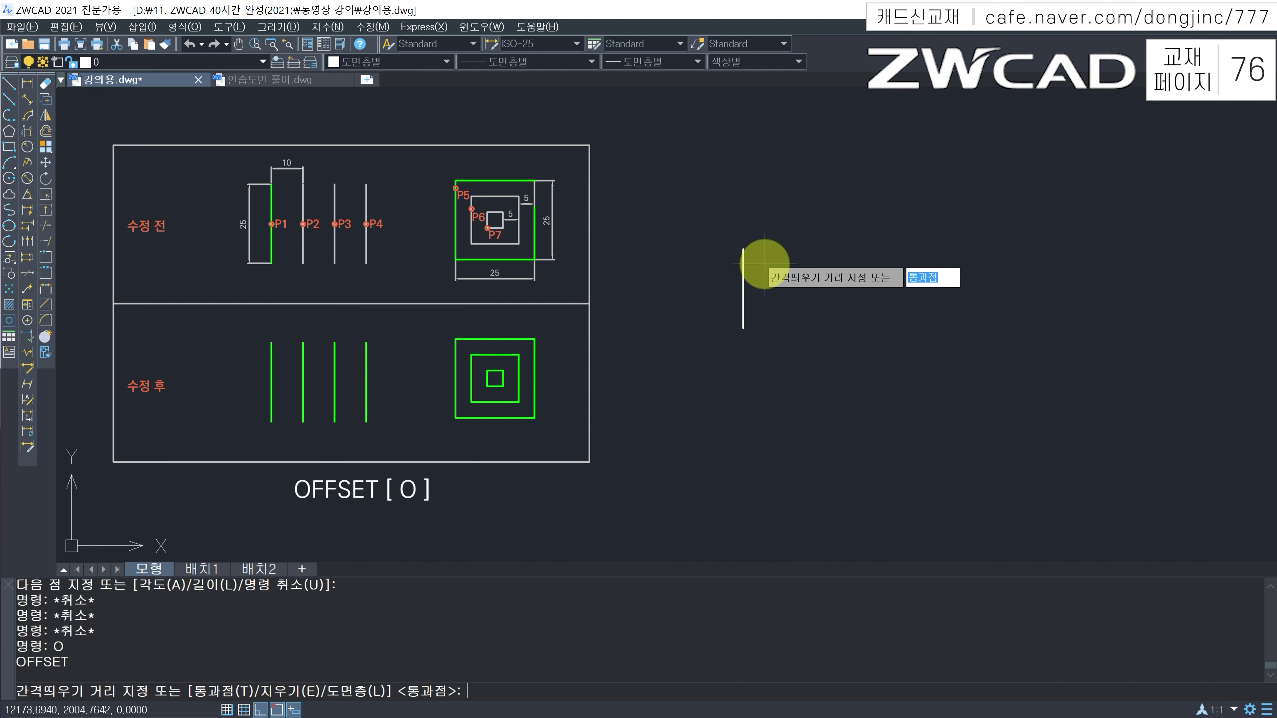
pyautogui.write('10')
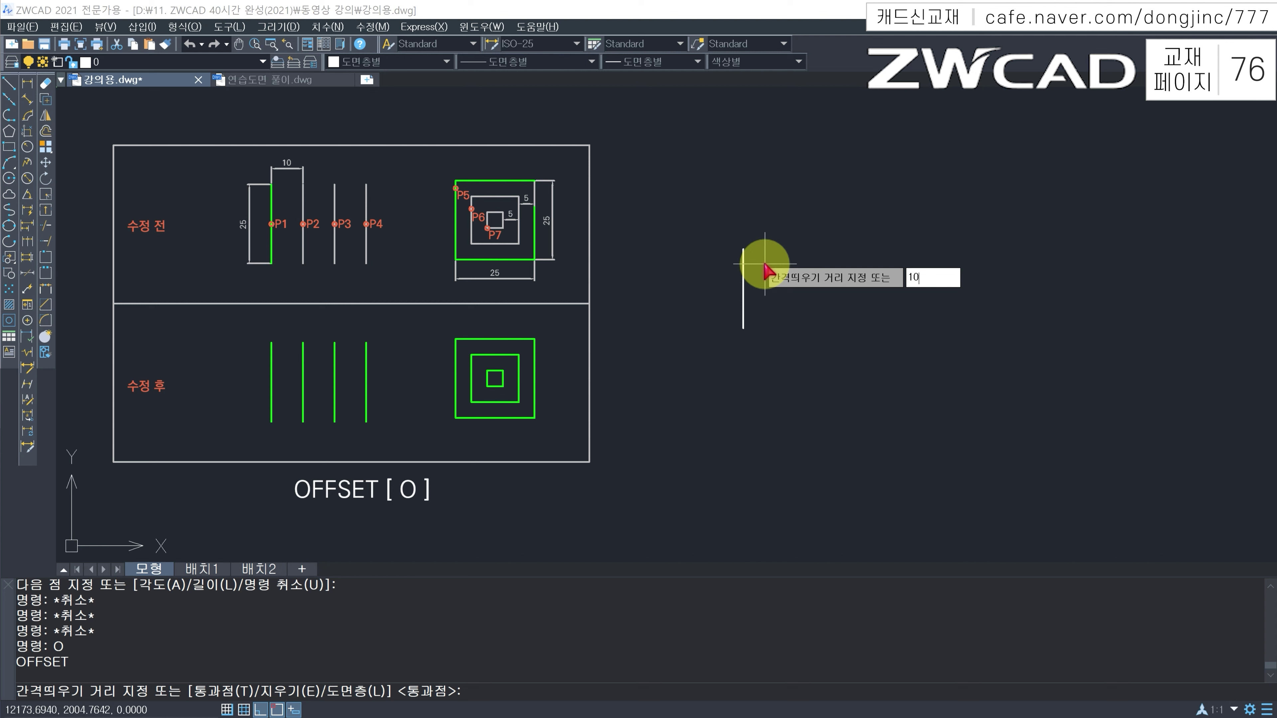
pyautogui.press('Return')
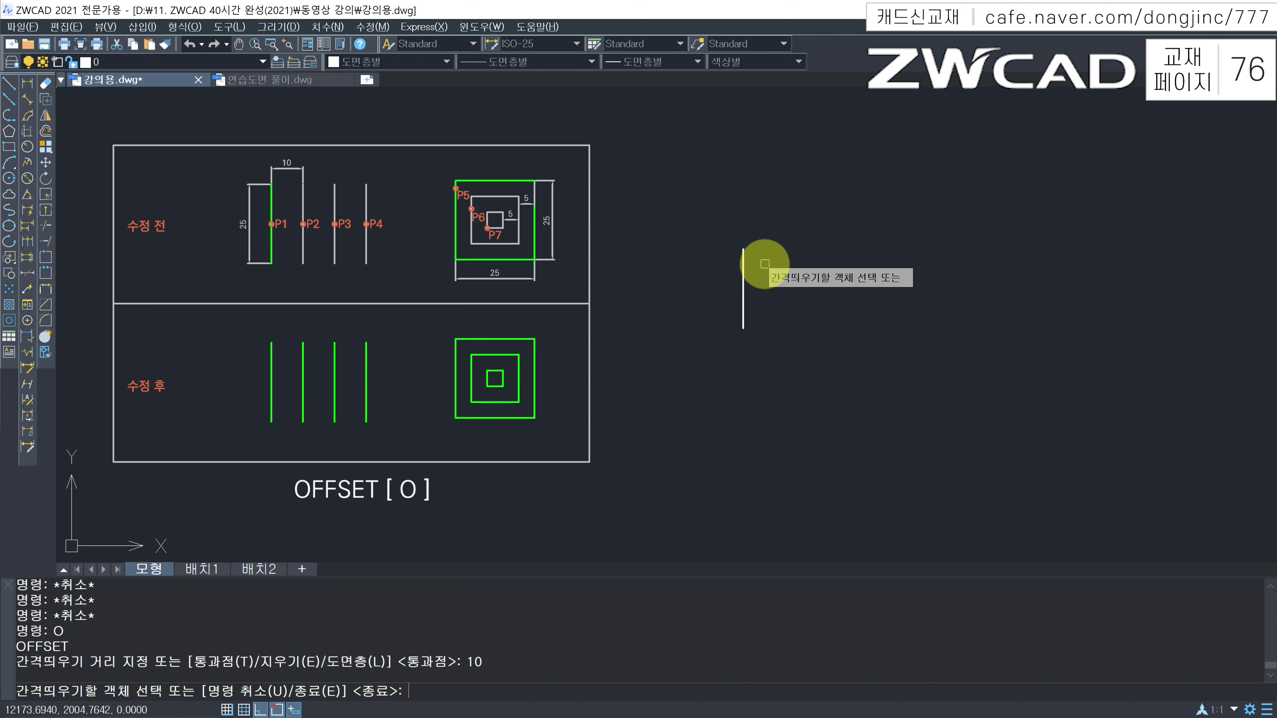
pyautogui.click(743, 273)
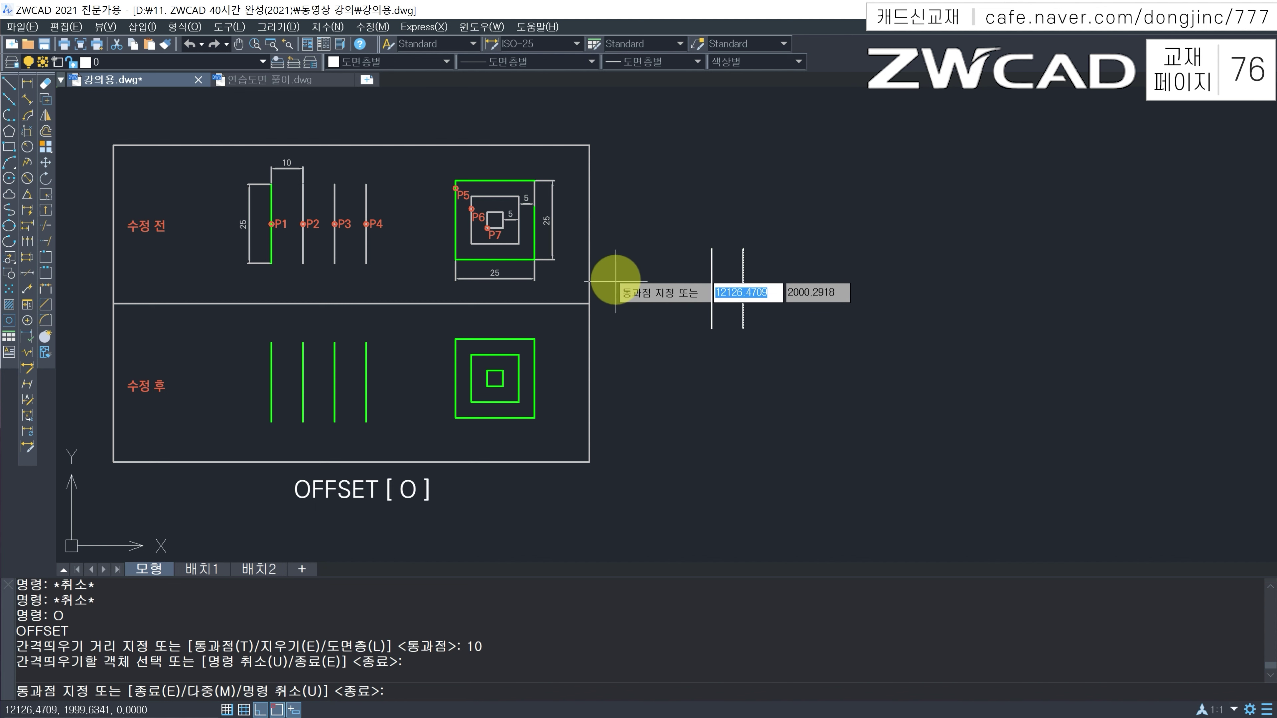
pyautogui.click(804, 274)
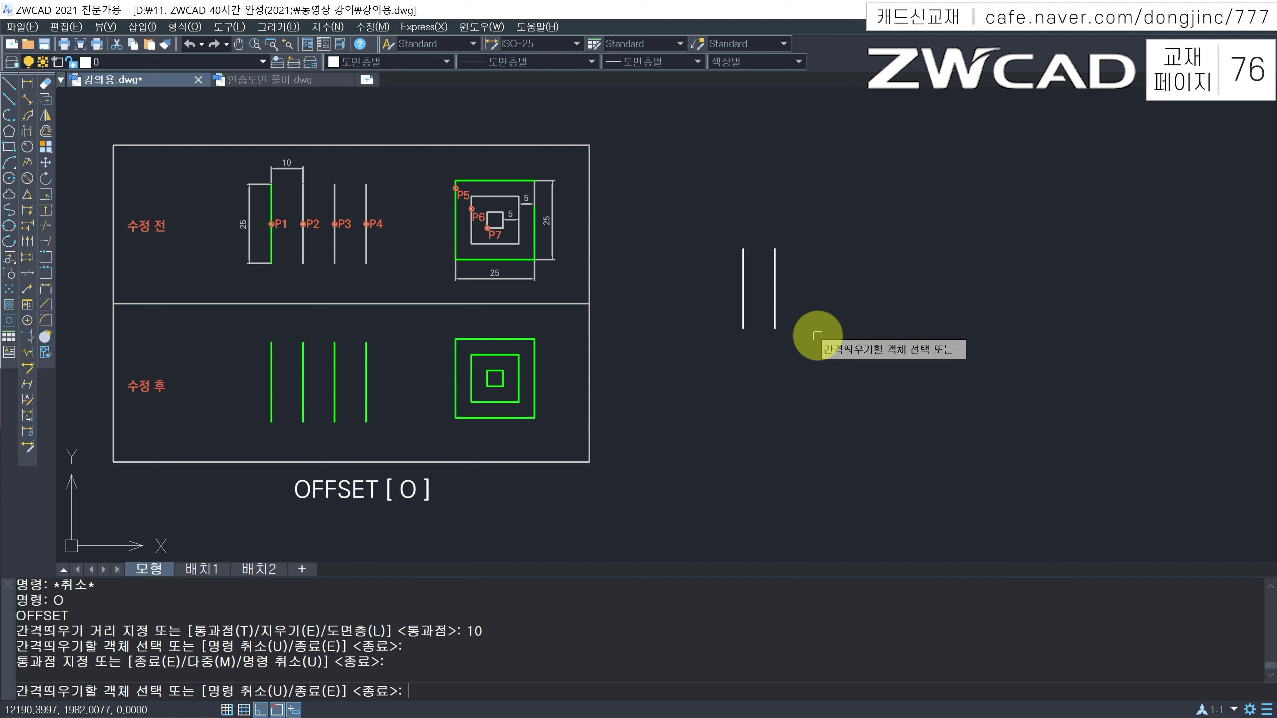
# Step: Keep offsetting the newest line 10 units to the right until six evenly spaced vertical lines exist
pyautogui.click(774, 272)
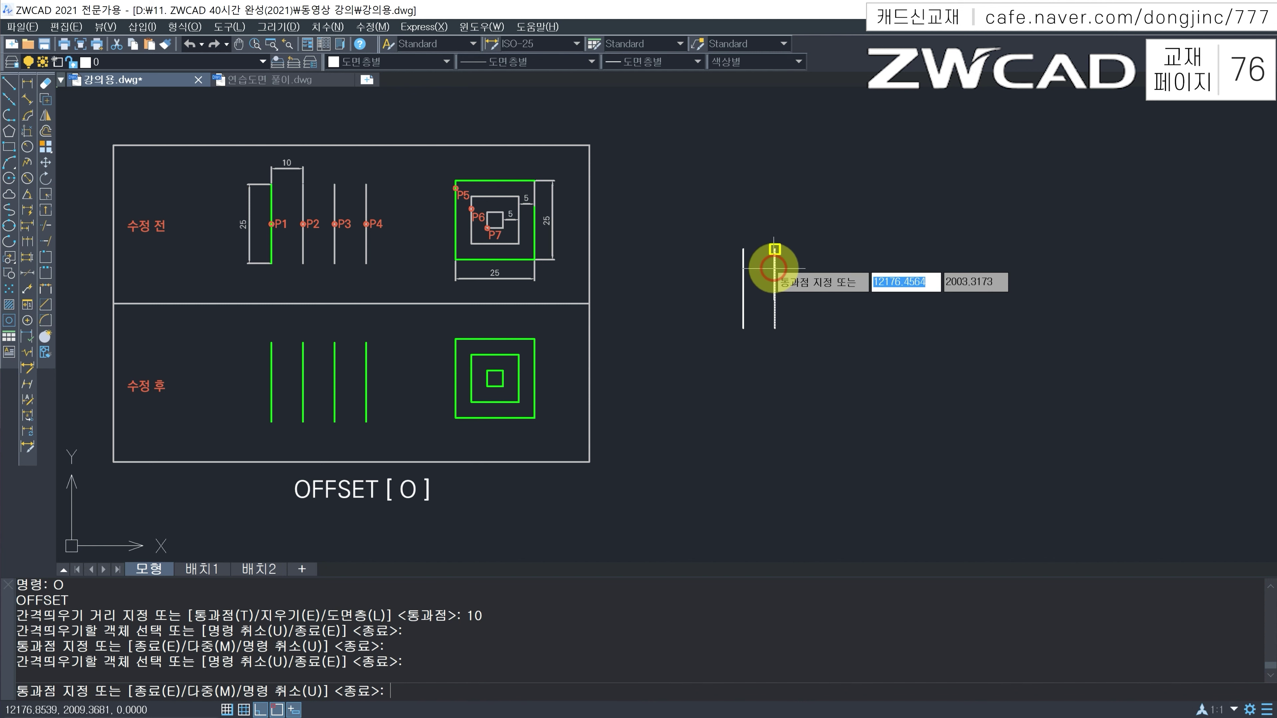
pyautogui.click(880, 266)
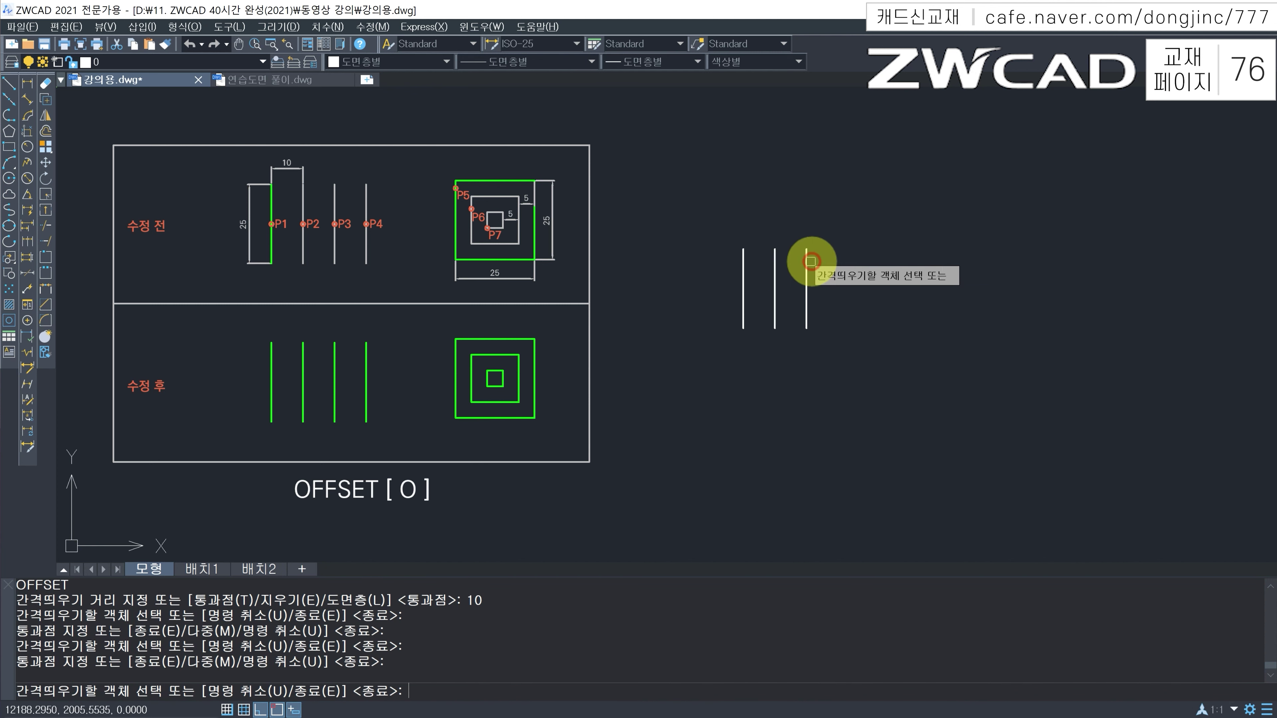
pyautogui.click(808, 266)
pyautogui.click(868, 268)
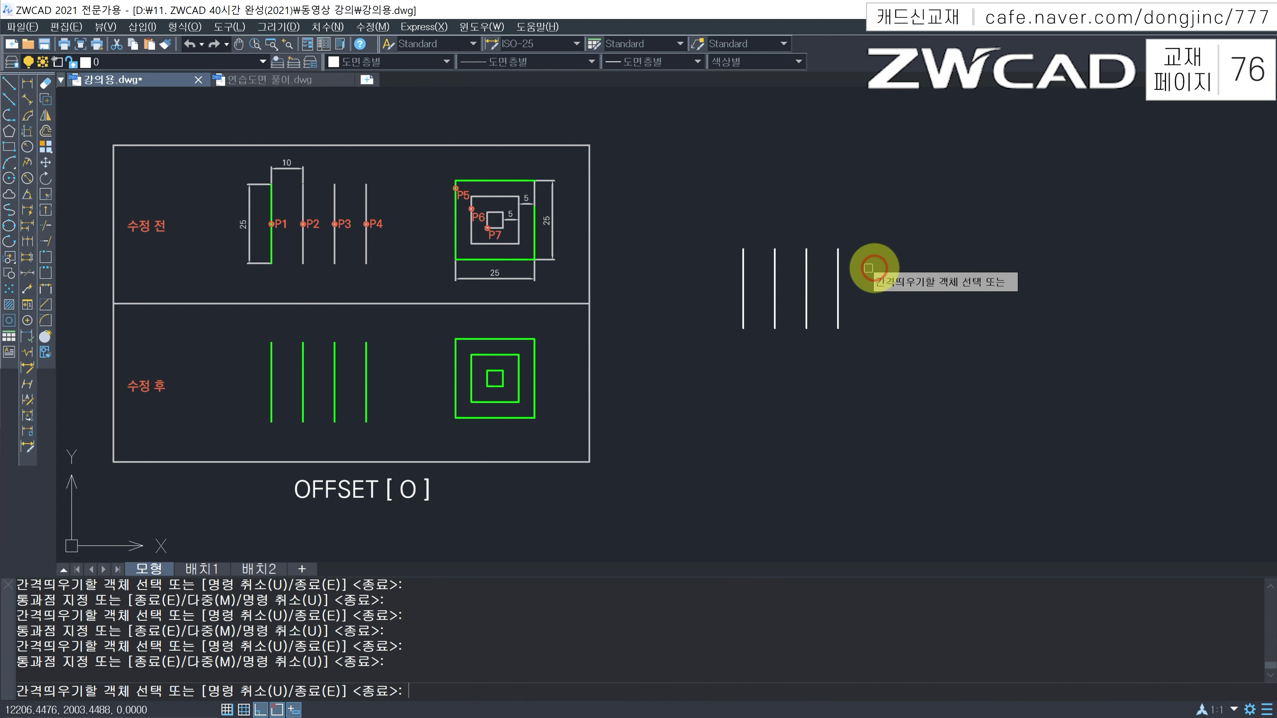
pyautogui.click(838, 276)
pyautogui.click(898, 272)
pyautogui.click(869, 274)
pyautogui.click(920, 282)
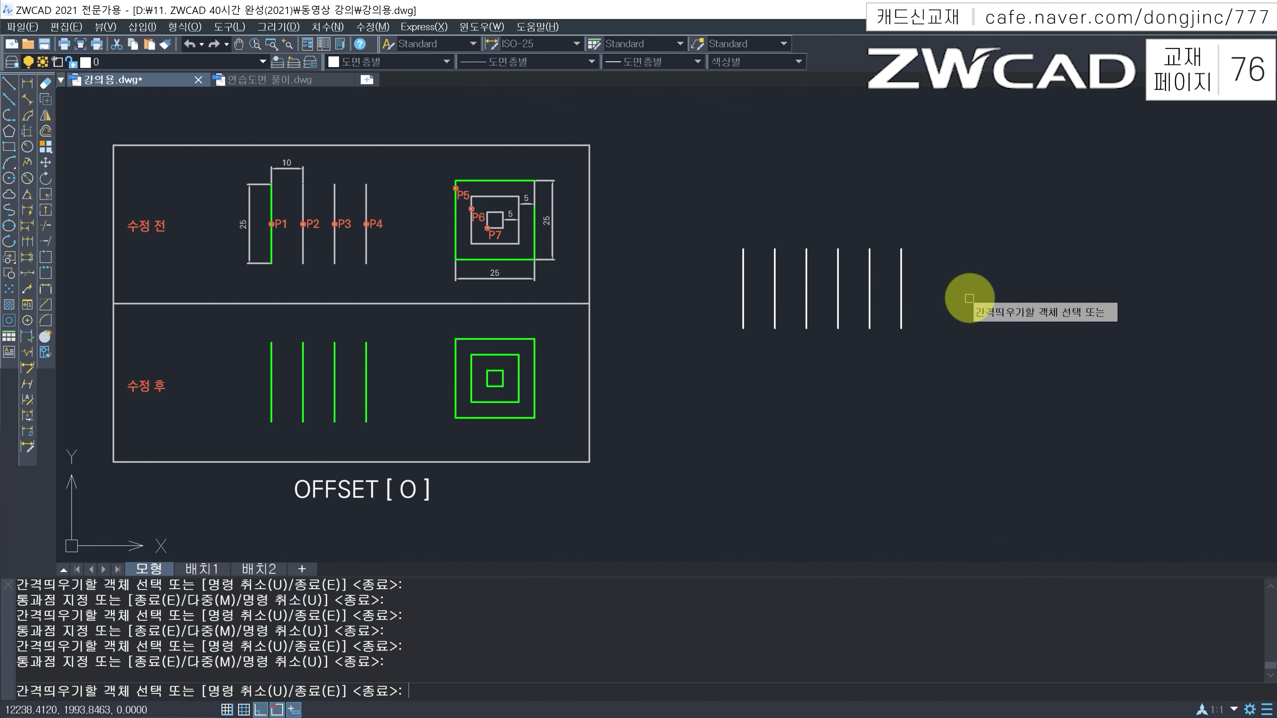
pyautogui.press('Escape')
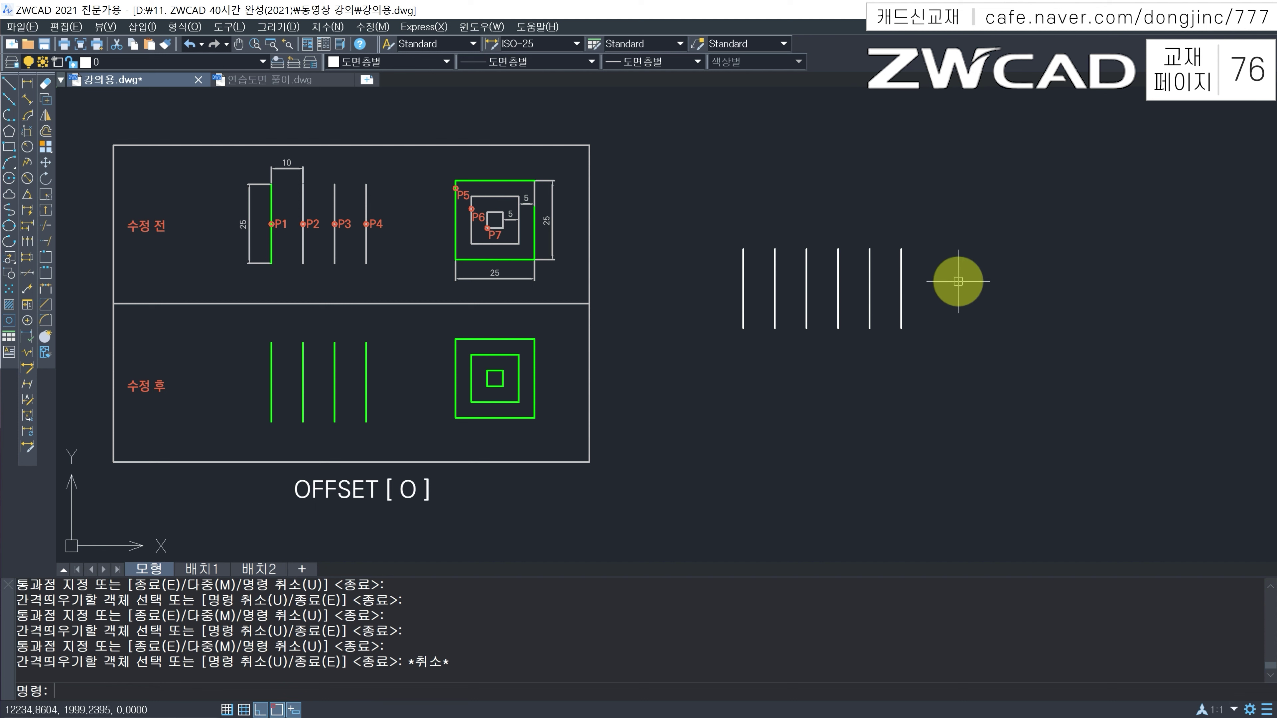
# Step: Undo the whole series of 10-unit offsets
pyautogui.hotkey('ctrl', 'z')
pyautogui.write('O')
pyautogui.press('Return')
pyautogui.press('Escape')
pyautogui.press('Escape')
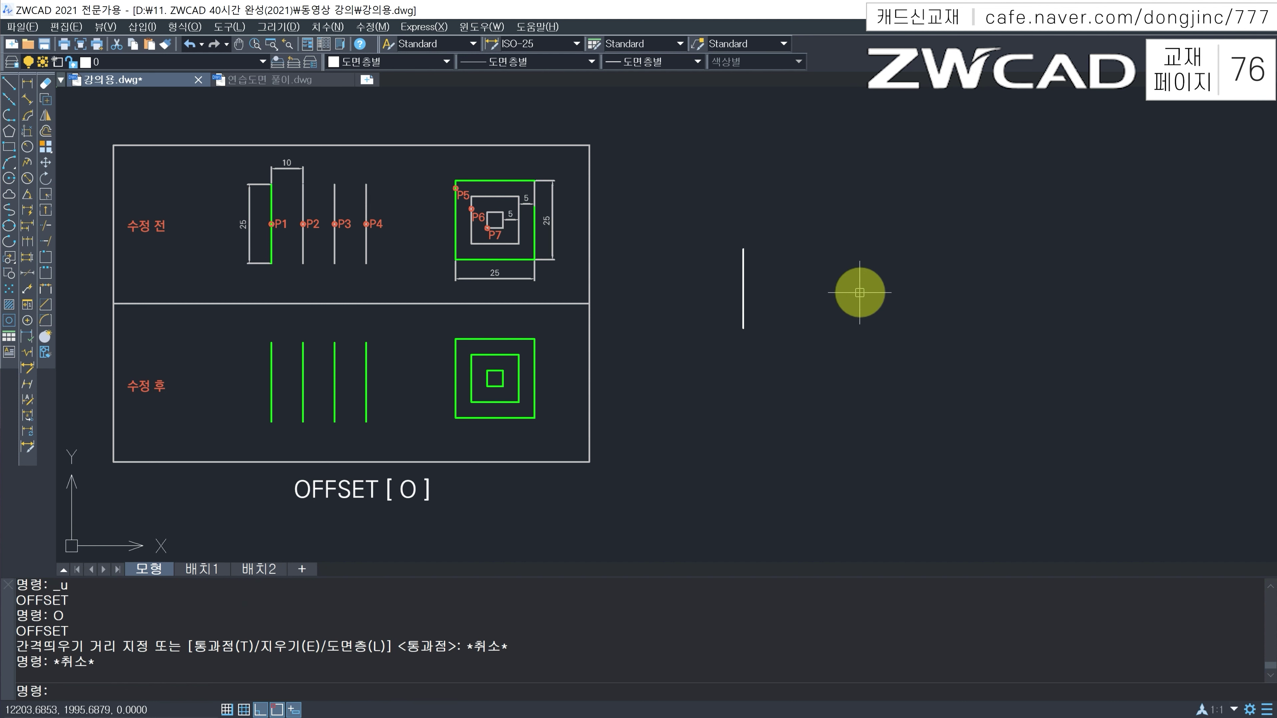
# Step: Offset the vertical line 4 units to the right and offset the resulting copy by the same distance again
pyautogui.write('o')
pyautogui.press('Return')
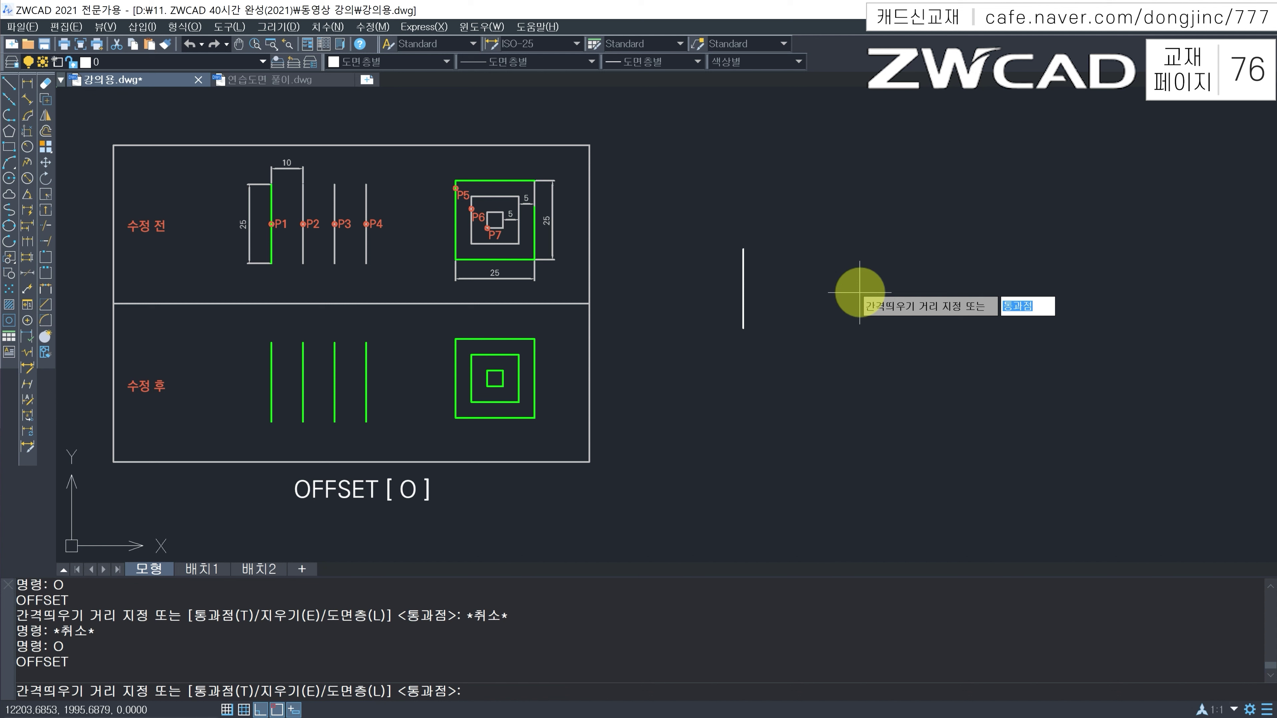
pyautogui.write('4')
pyautogui.press('Return')
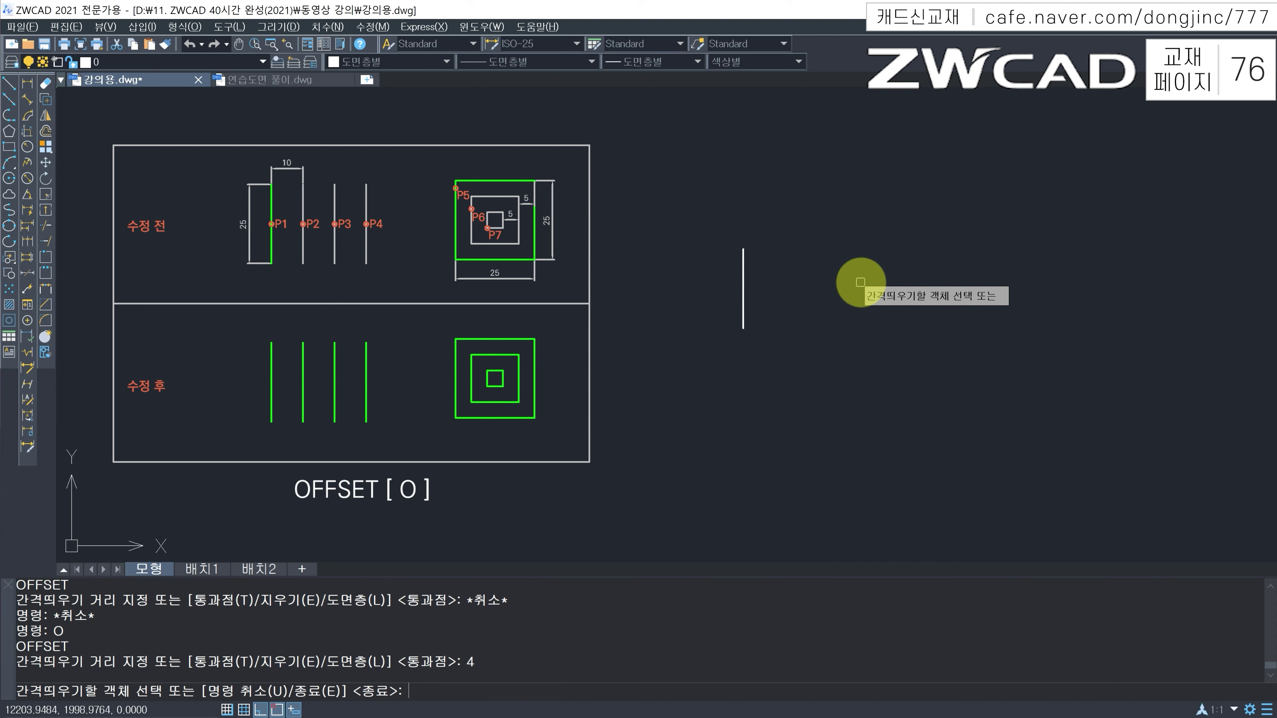
pyautogui.click(741, 281)
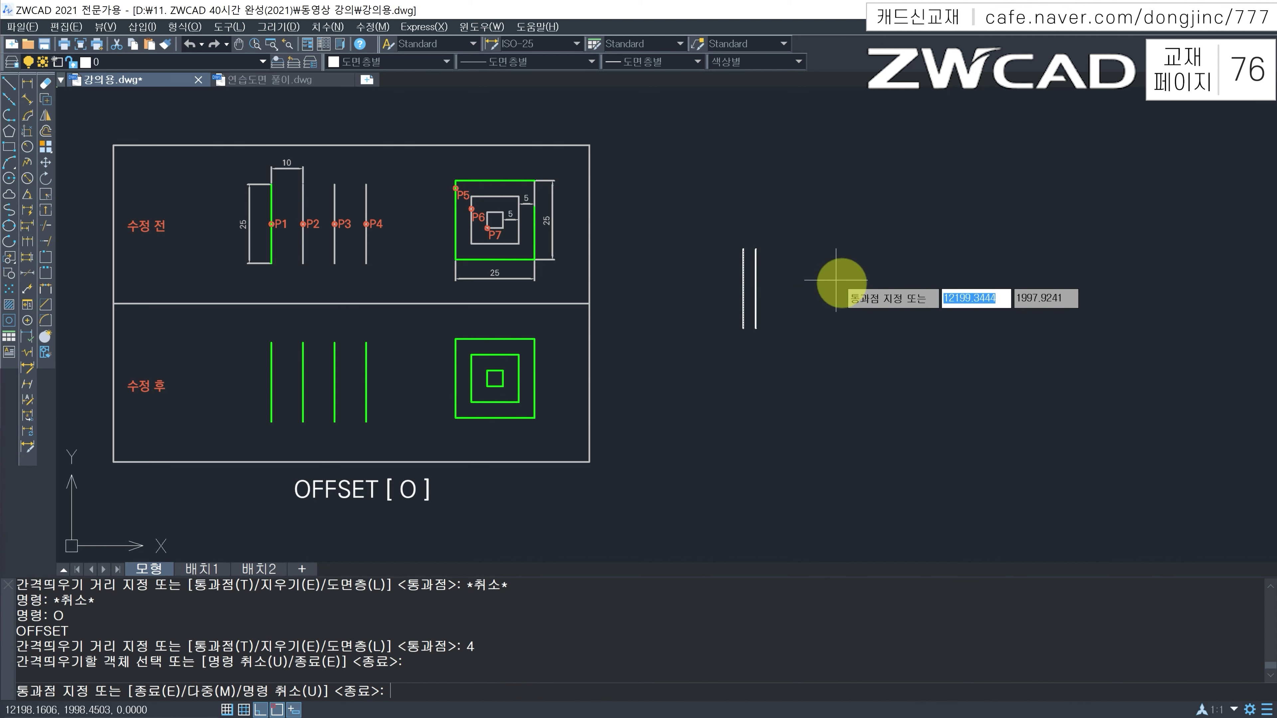
pyautogui.click(807, 278)
pyautogui.click(749, 286)
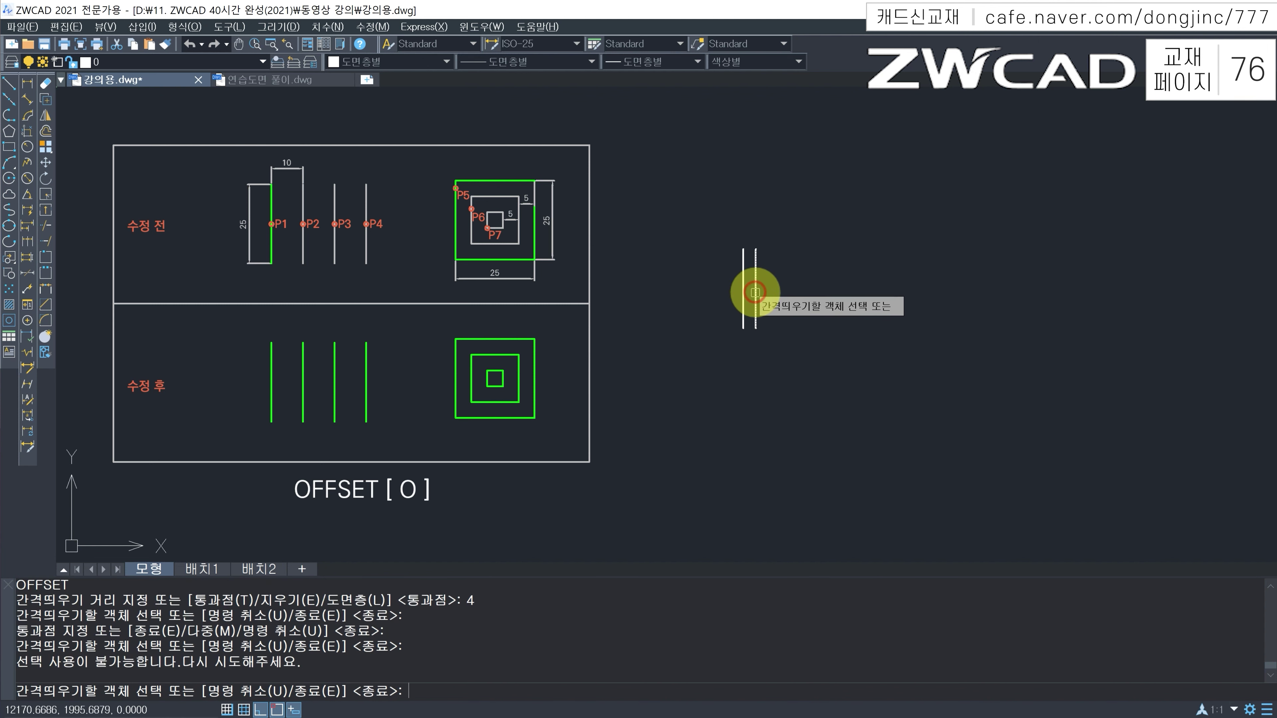
pyautogui.click(756, 290)
pyautogui.click(803, 293)
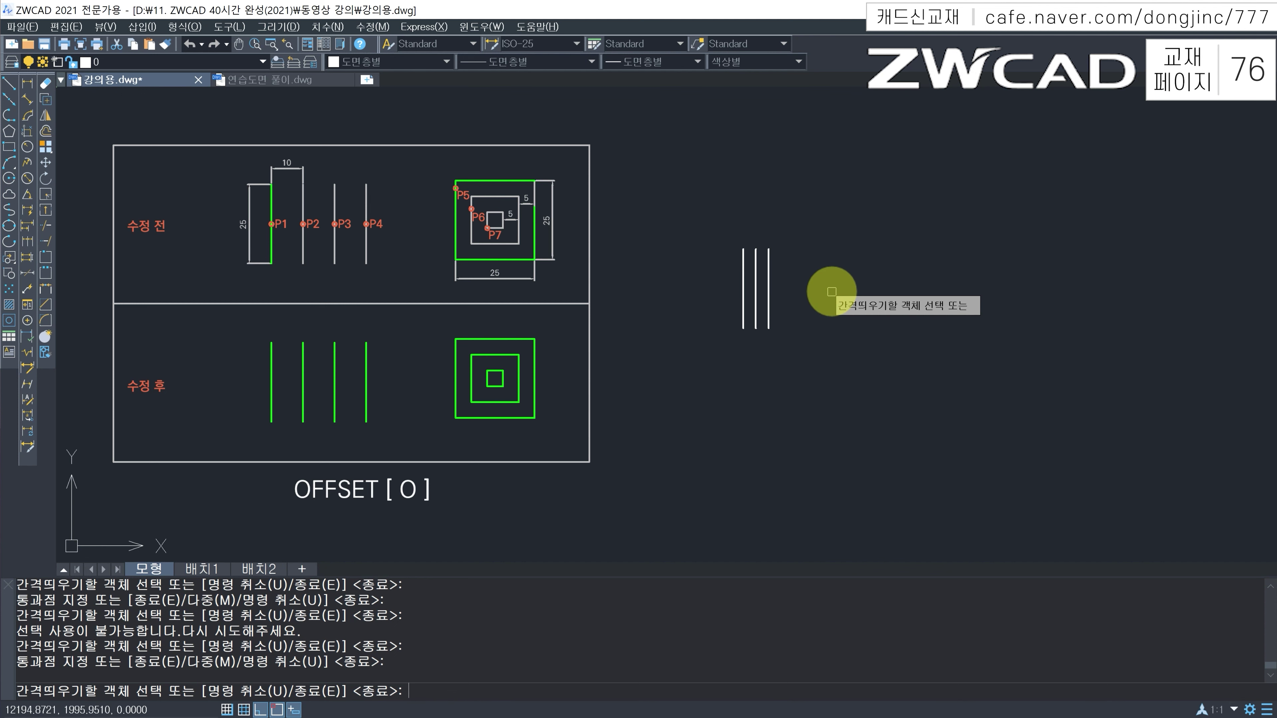
pyautogui.press('Escape')
pyautogui.moveTo(741, 268)
pyautogui.mouseDown()
pyautogui.moveTo(762, 290)
pyautogui.moveTo(819, 289)
pyautogui.moveTo(806, 293)
pyautogui.mouseUp()
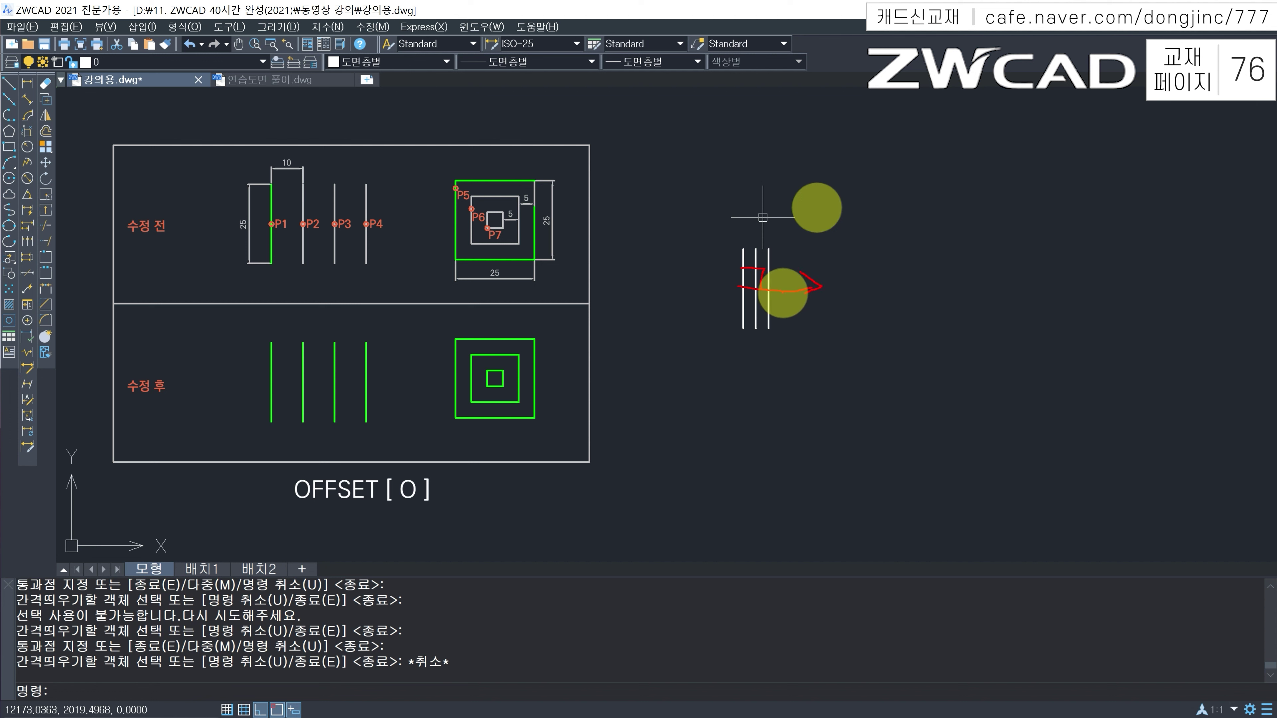
pyautogui.moveTo(741, 240)
pyautogui.mouseDown()
pyautogui.moveTo(743, 181)
pyautogui.moveTo(728, 217)
pyautogui.mouseUp()
pyautogui.moveTo(728, 188); pyautogui.dragTo(768, 226)
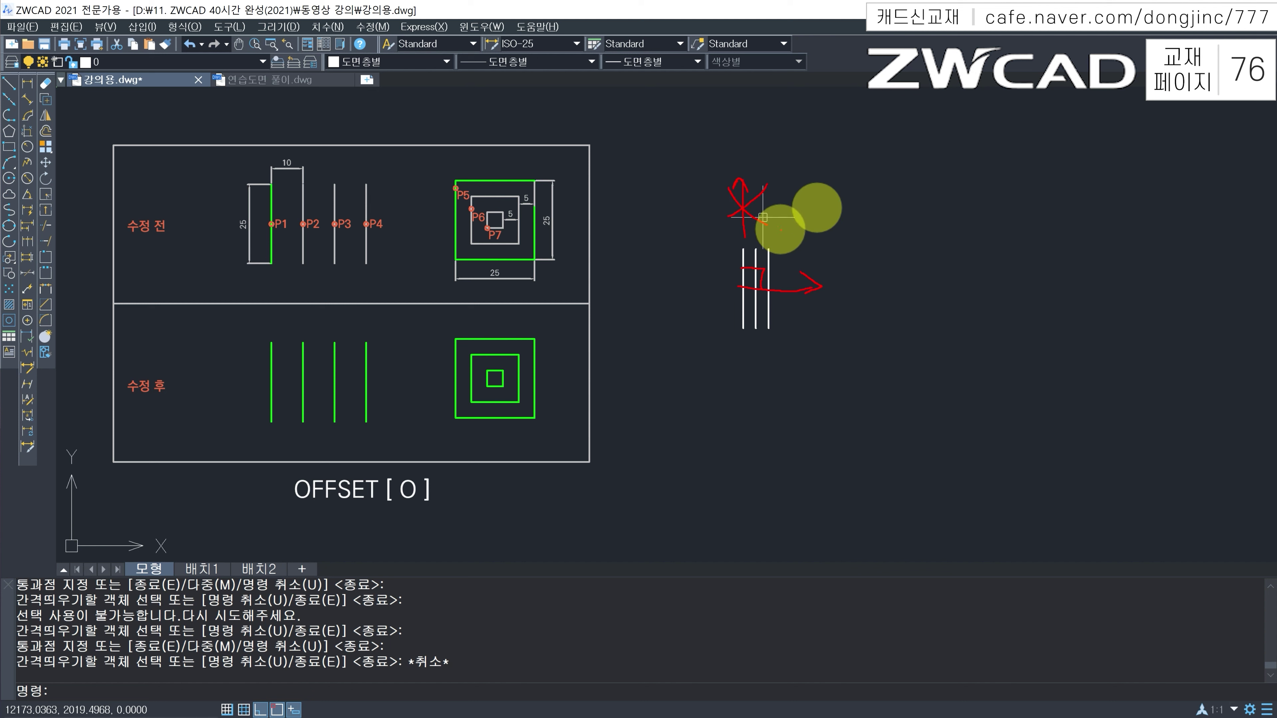
pyautogui.press('Escape')
pyautogui.press('Escape')
pyautogui.press('Escape')
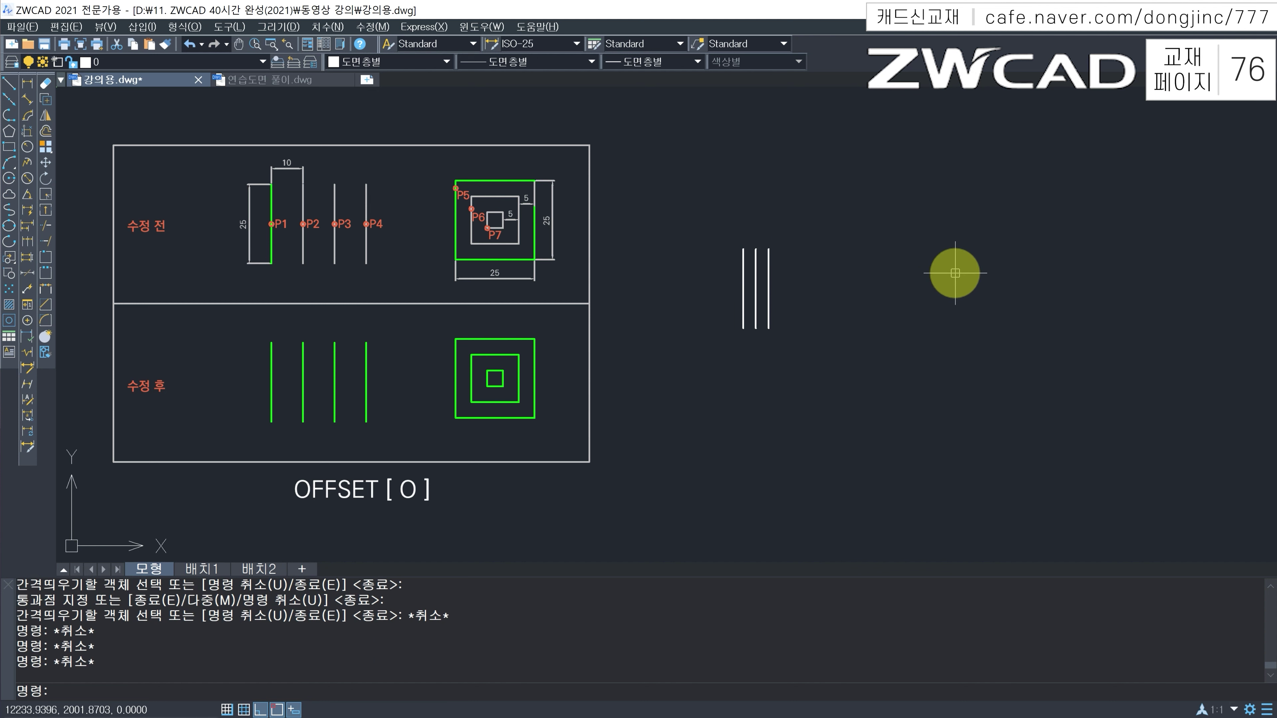
# Step: Draw a 25 by 25 square to the right of the three vertical lines
pyautogui.write('REC')
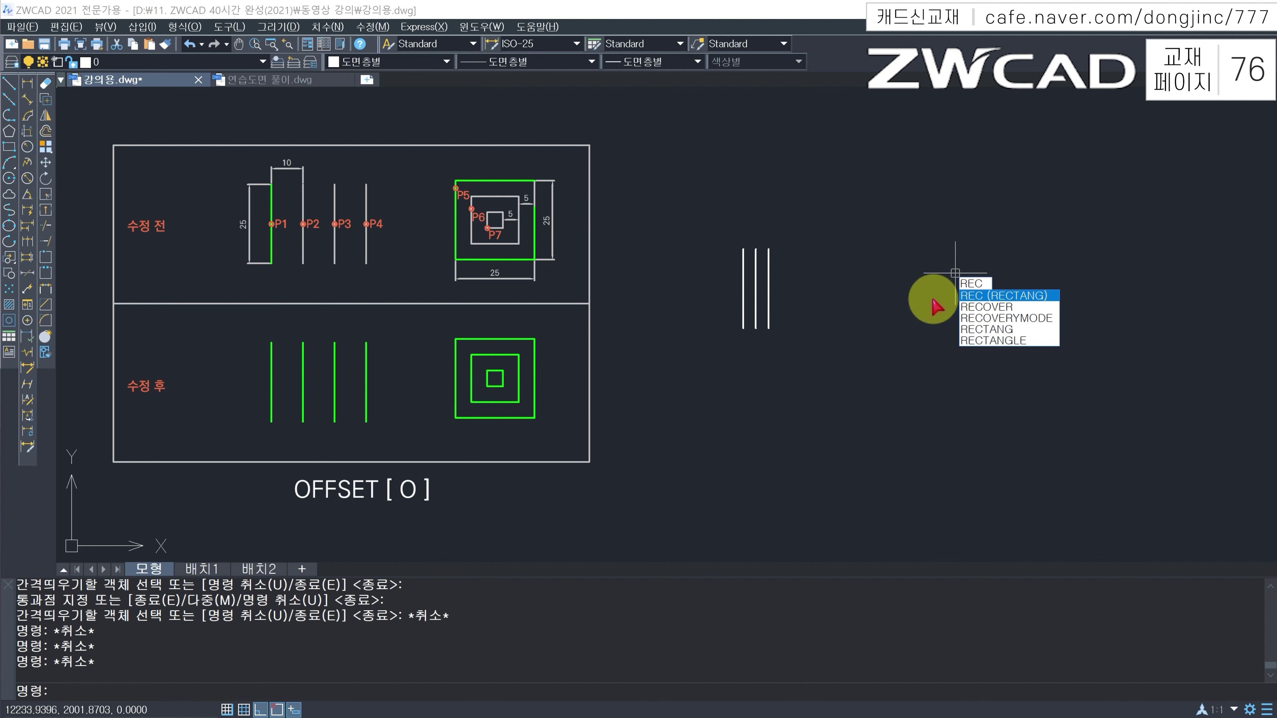
pyautogui.press('Return')
pyautogui.click(909, 367)
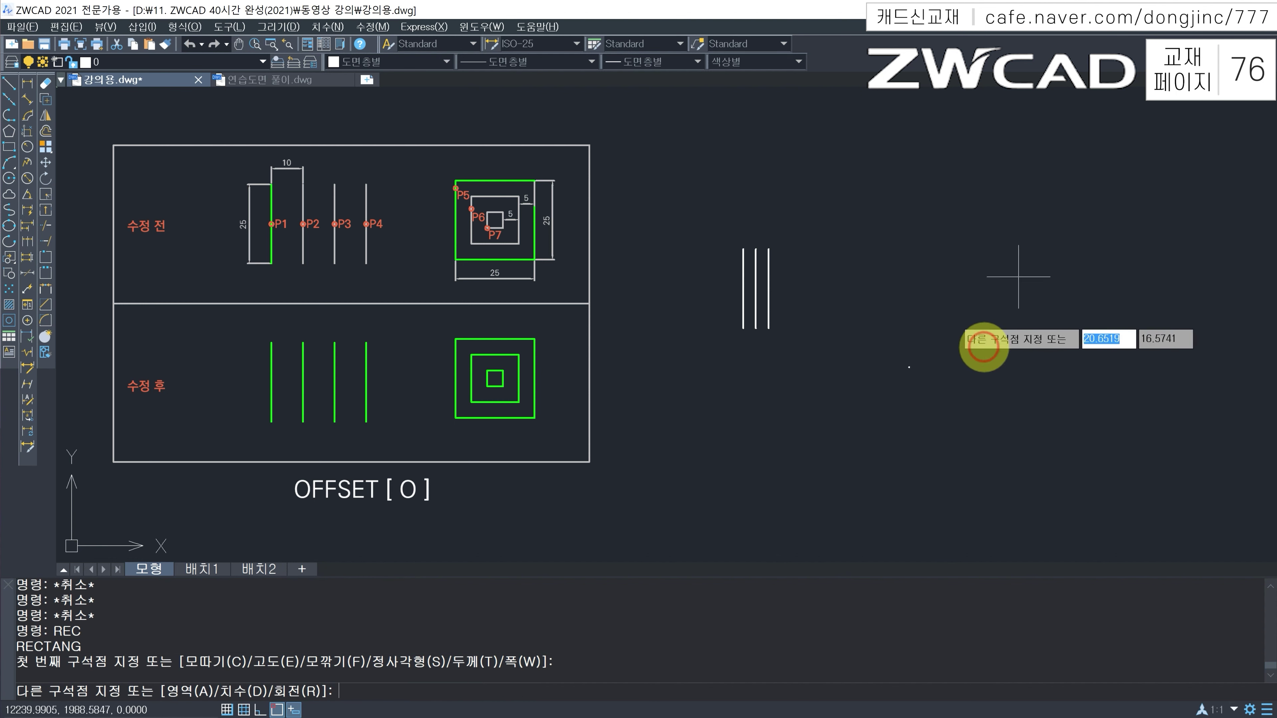
pyautogui.write('2')
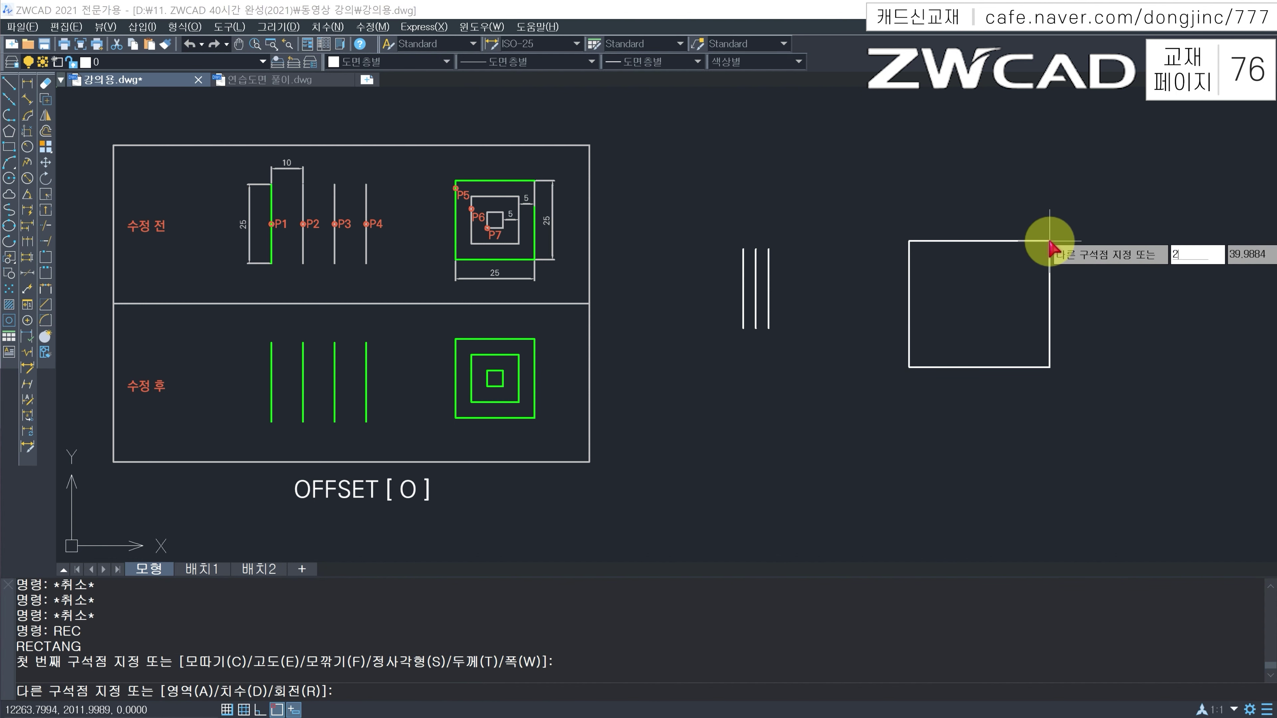
pyautogui.write('5,25')
pyautogui.press('Return')
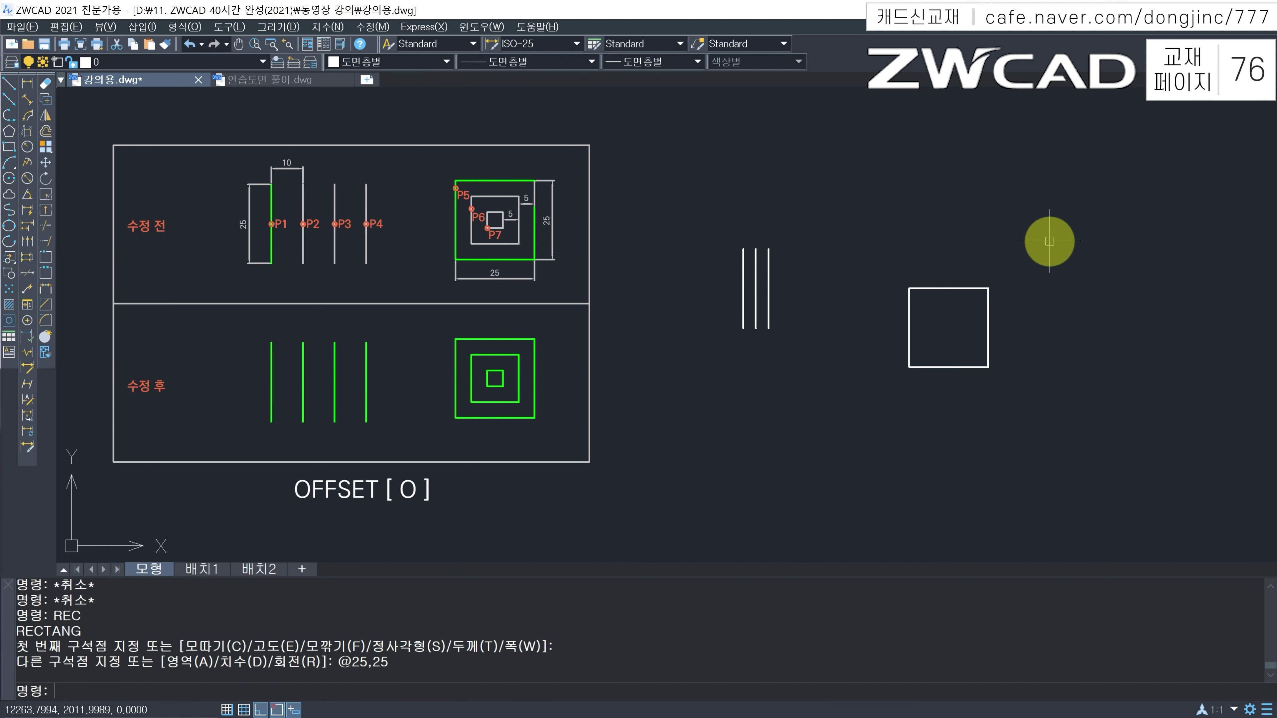
pyautogui.press('Escape')
pyautogui.press('Escape')
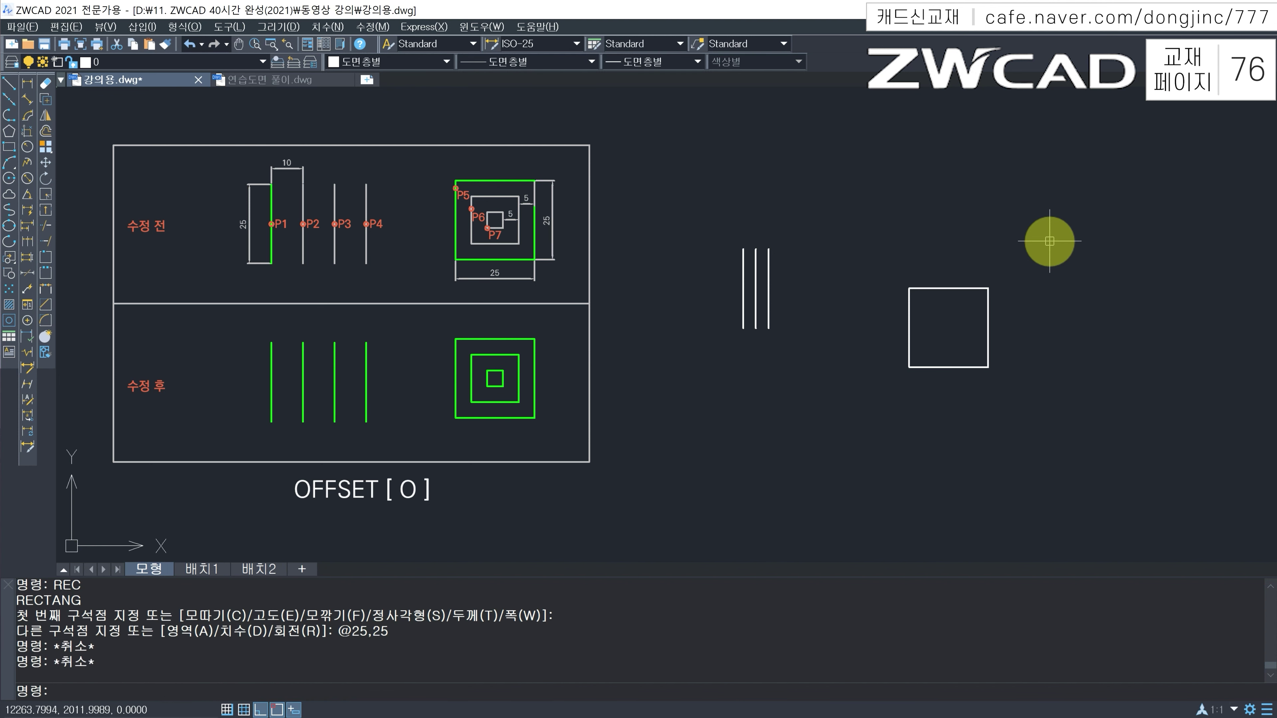
# Step: Offset the 25 by 25 square 5 units inward and offset the resulting square inward by the same distance again
pyautogui.write('o')
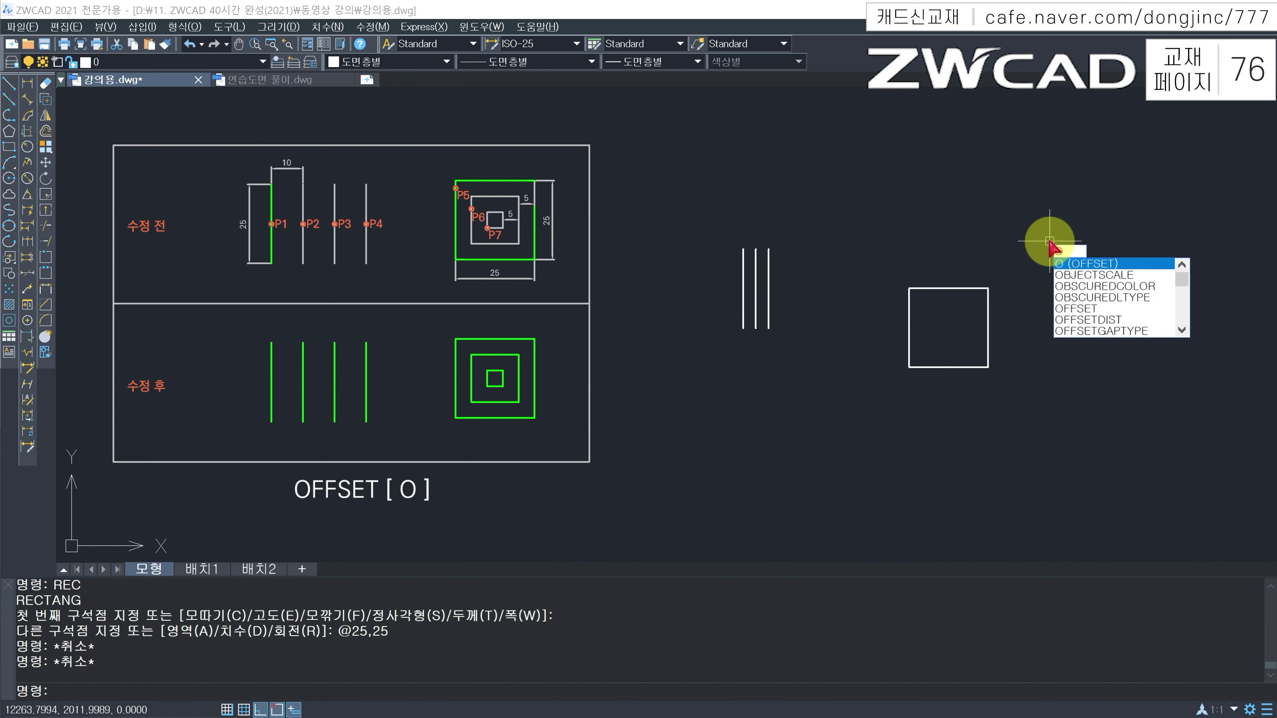
pyautogui.press('Return')
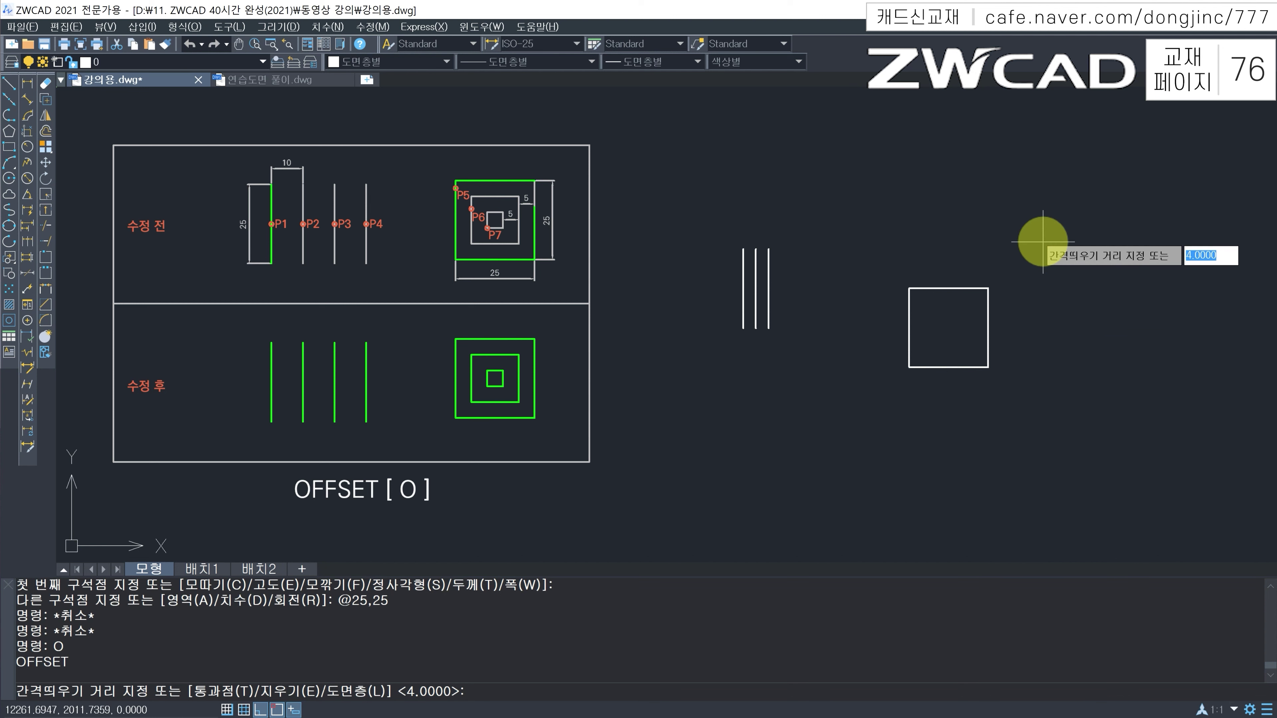
pyautogui.write('5')
pyautogui.press('Return')
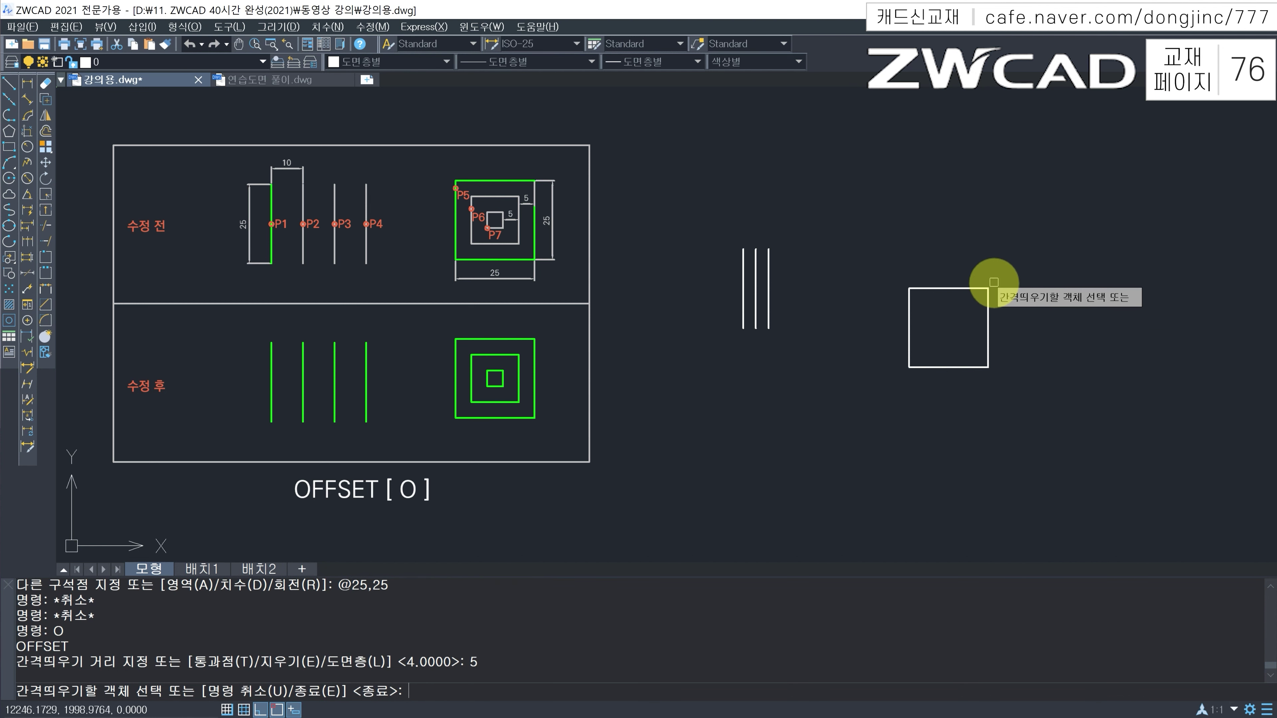
pyautogui.click(960, 287)
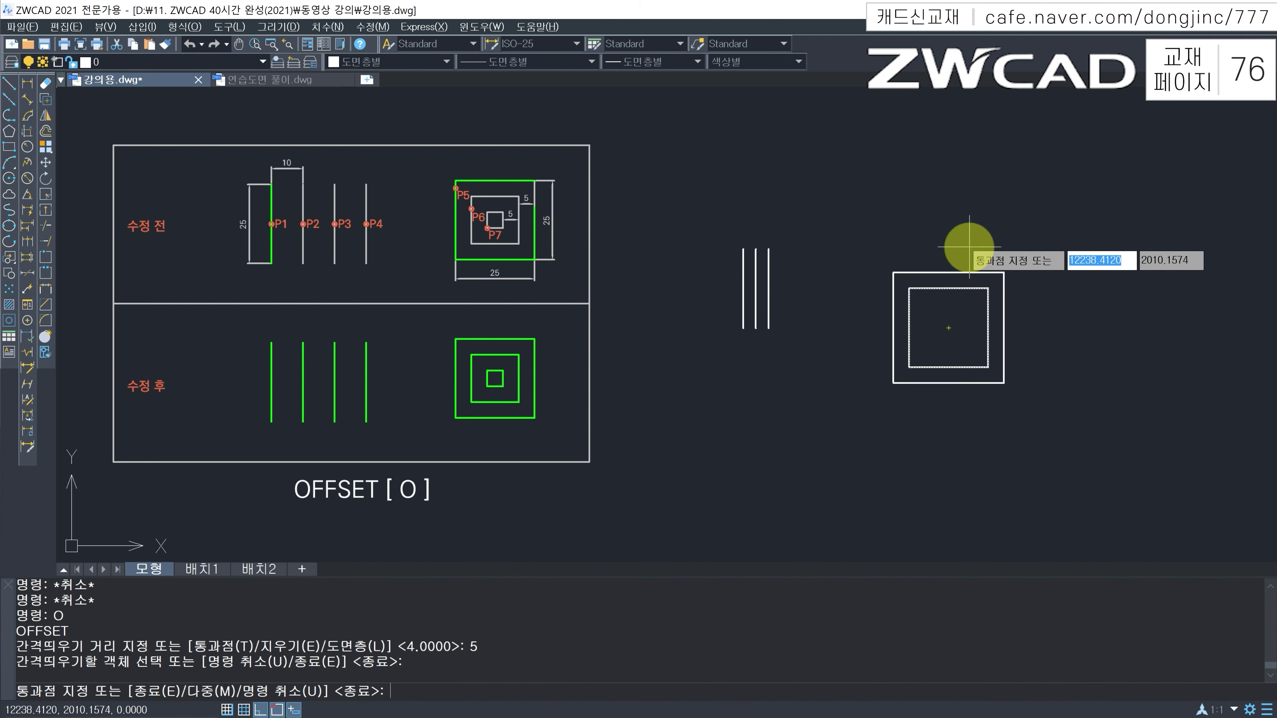
pyautogui.click(956, 308)
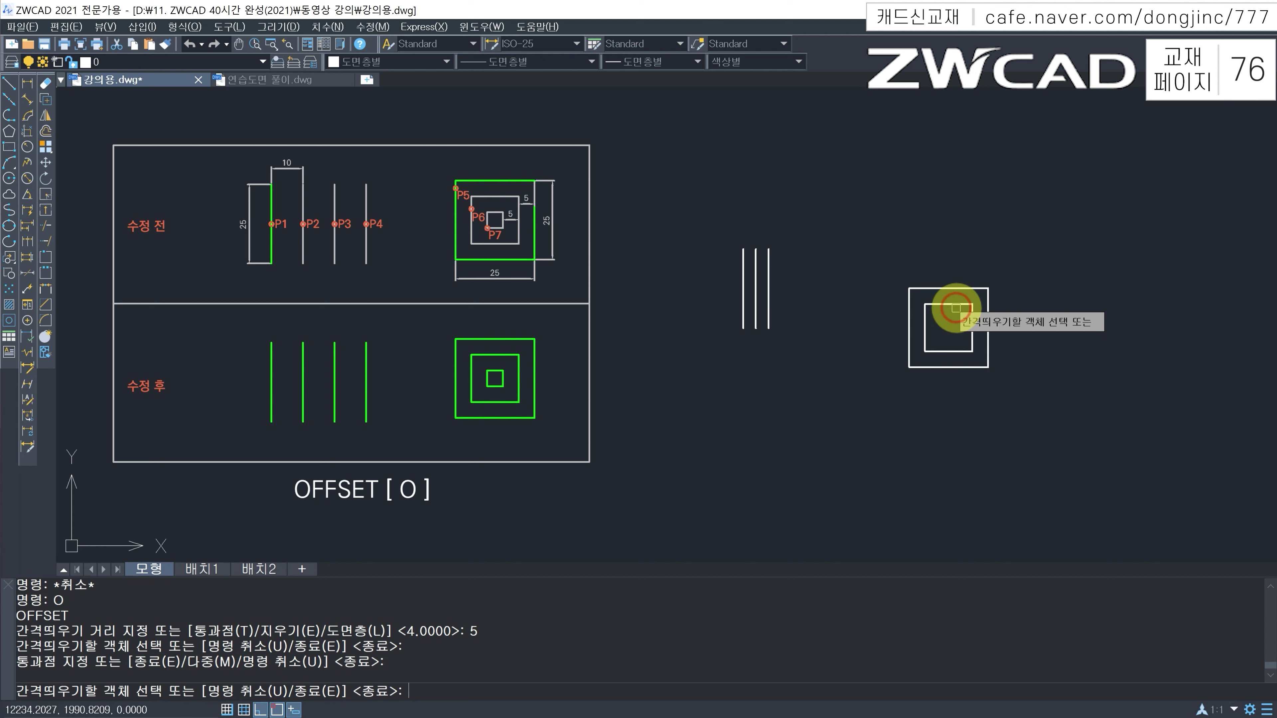
pyautogui.click(959, 305)
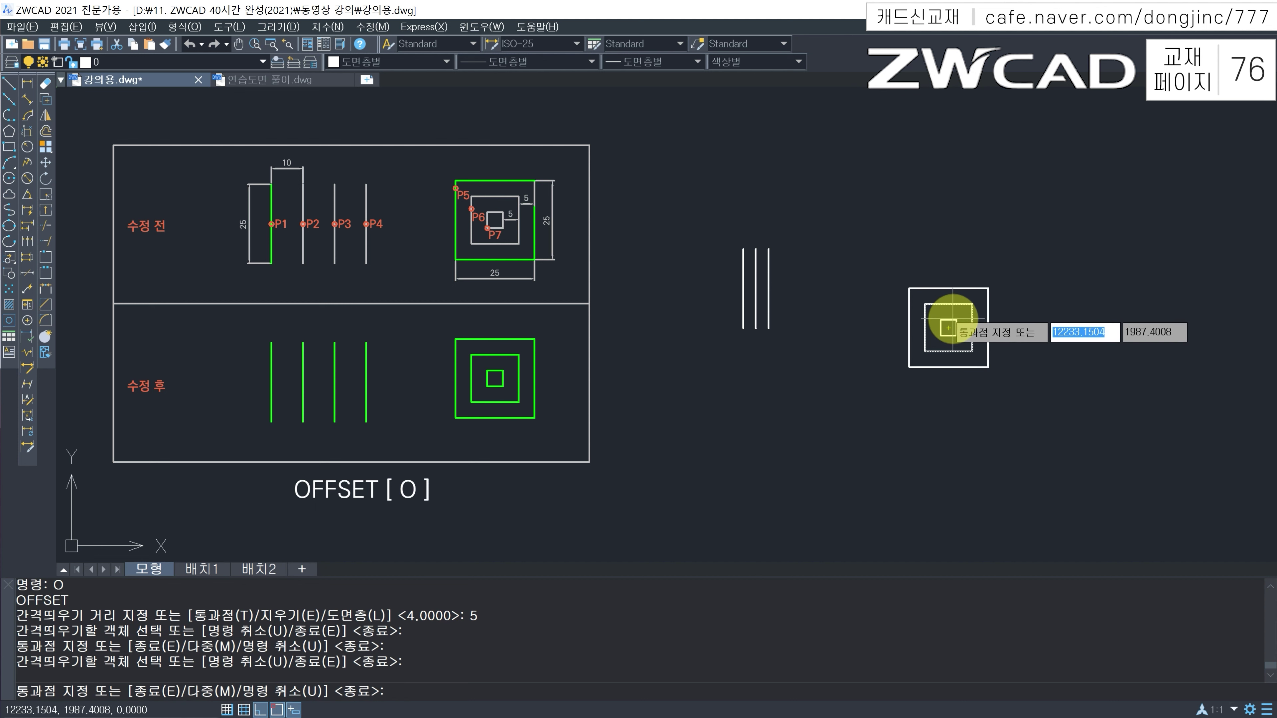
pyautogui.click(953, 319)
# Step: Offset the original 25 by 25 square 5 units outward, offset that copy outward again, and end the command
pyautogui.click(987, 290)
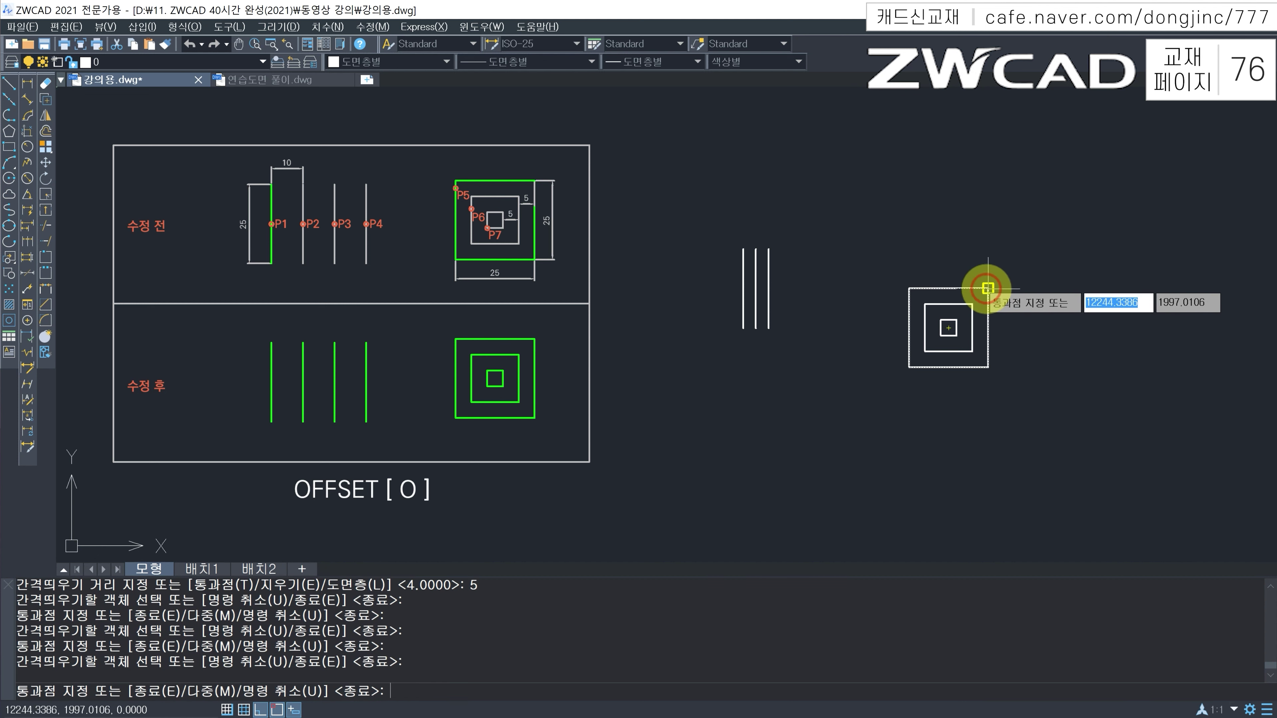
pyautogui.click(1001, 269)
pyautogui.click(1000, 269)
pyautogui.click(1012, 238)
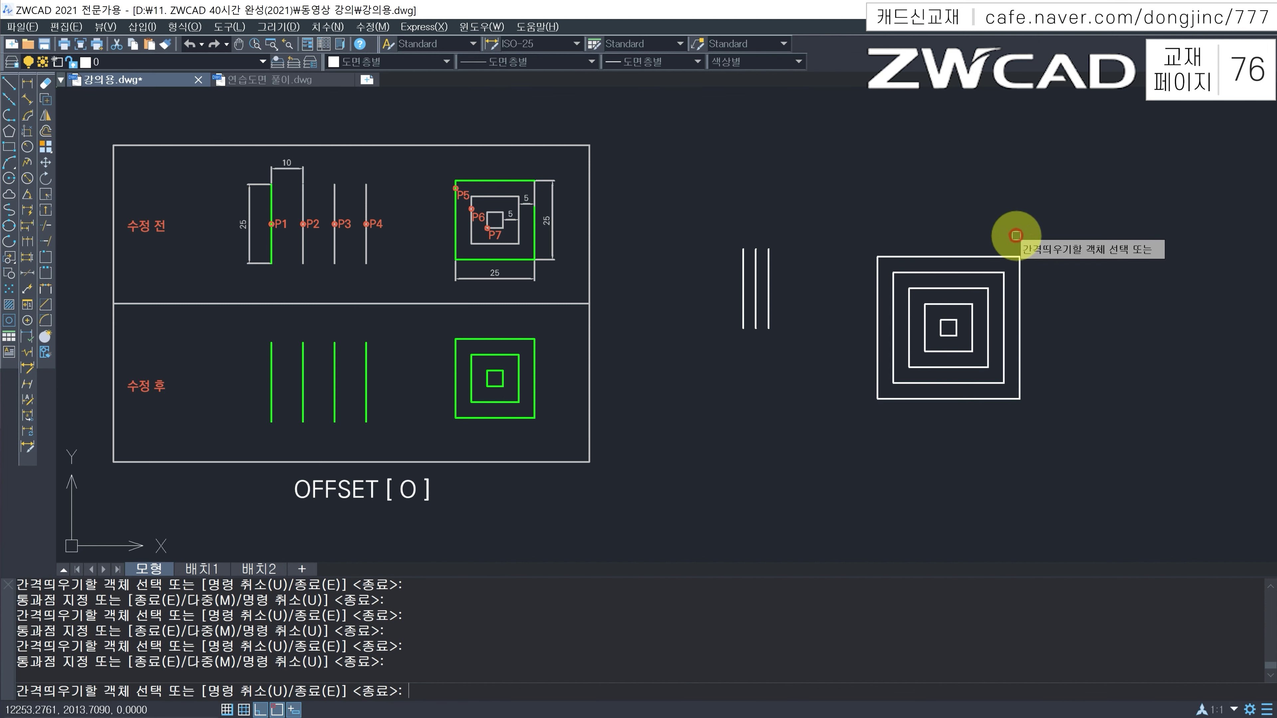
pyautogui.press('Escape')
pyautogui.press('Escape')
pyautogui.press('Escape')
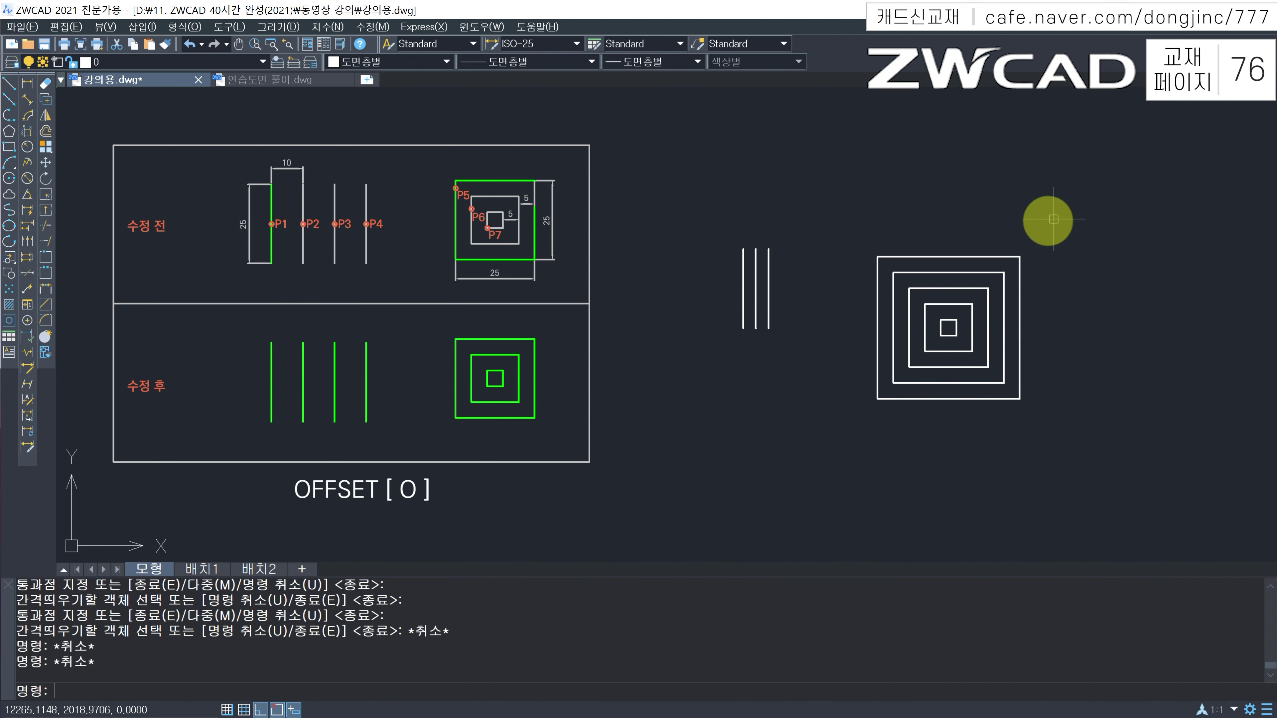
# Step: Draw a closed 25 by 25 square from four separate lines to the right of the concentric squares
pyautogui.write('l')
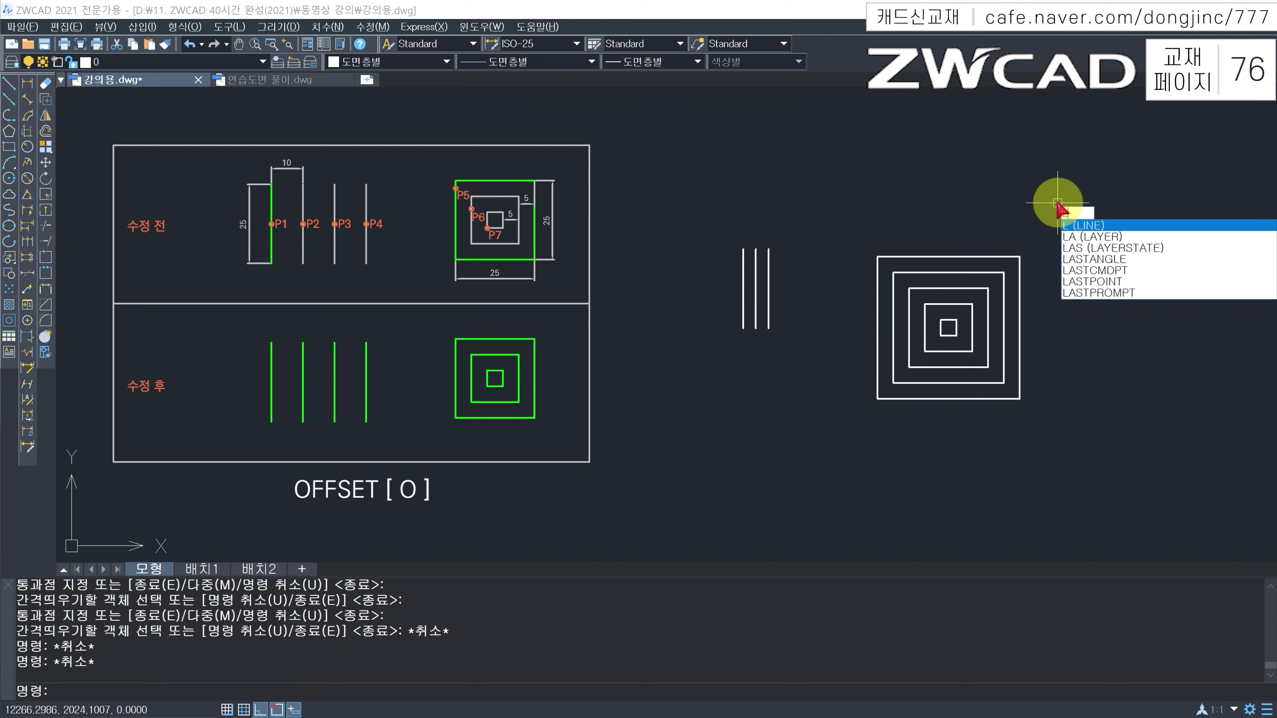
pyautogui.press('Return')
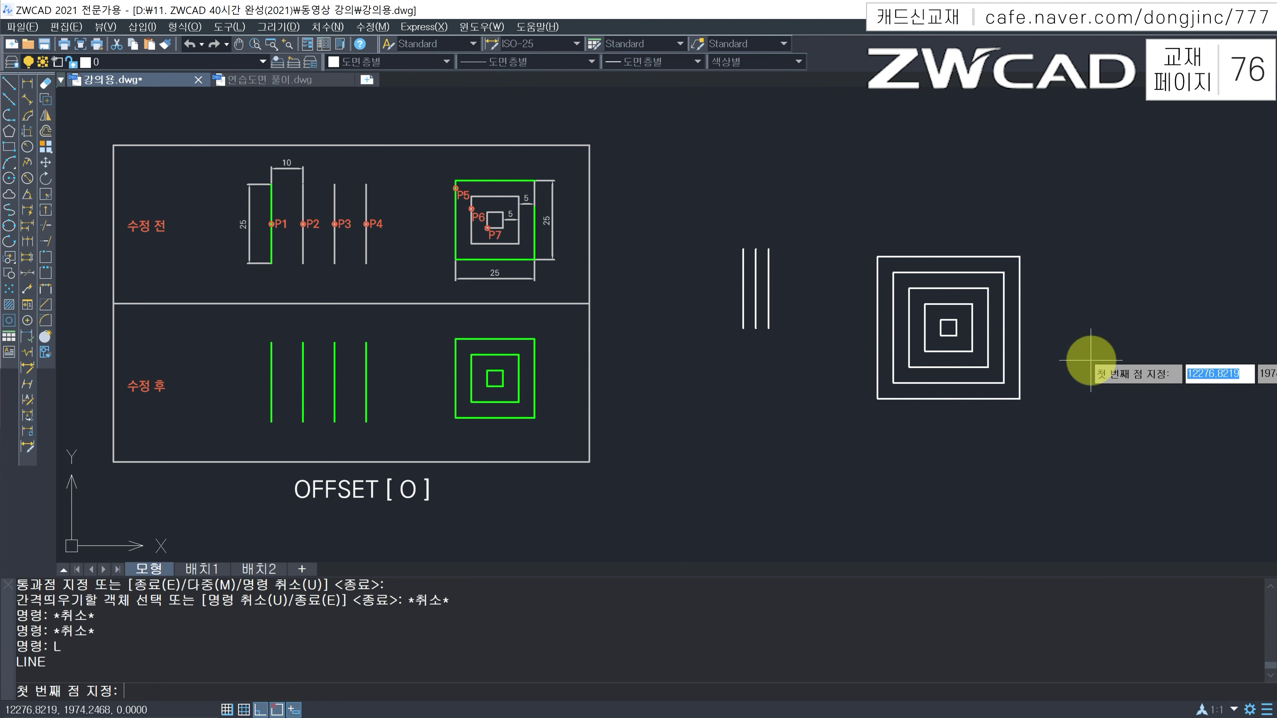
pyautogui.click(1090, 361)
pyautogui.write('25')
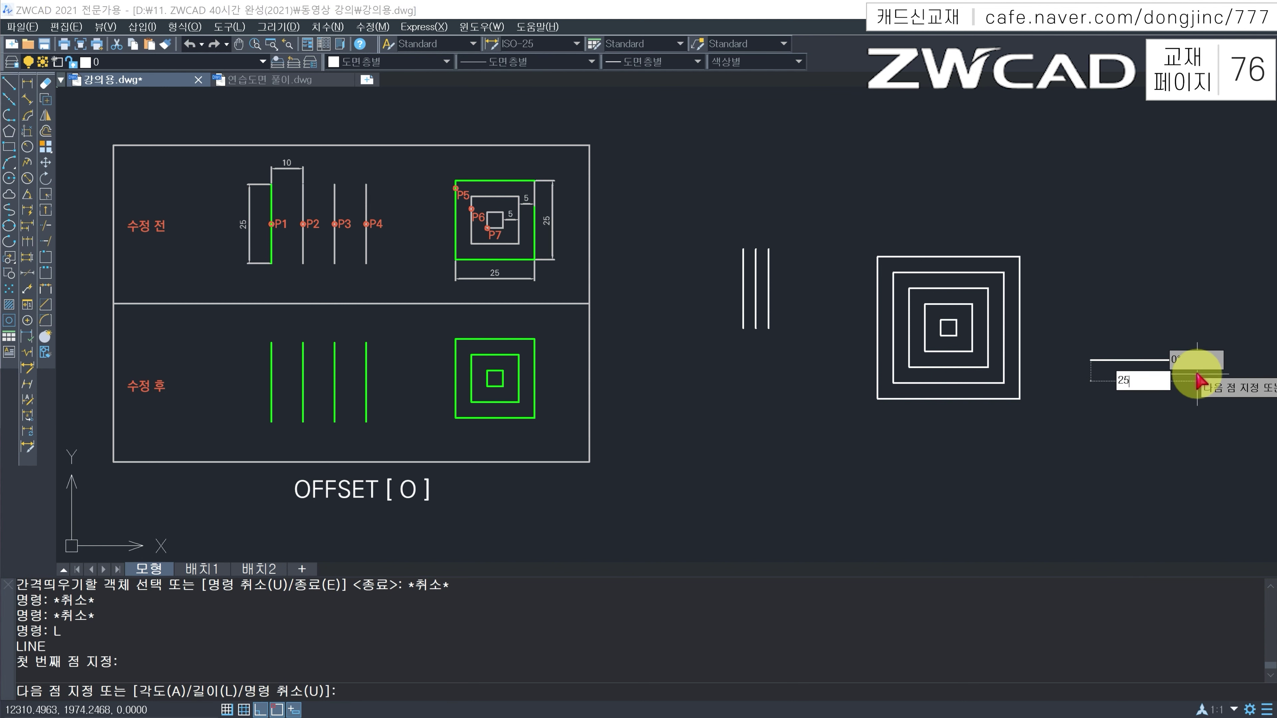
pyautogui.press('Return')
pyautogui.write('25')
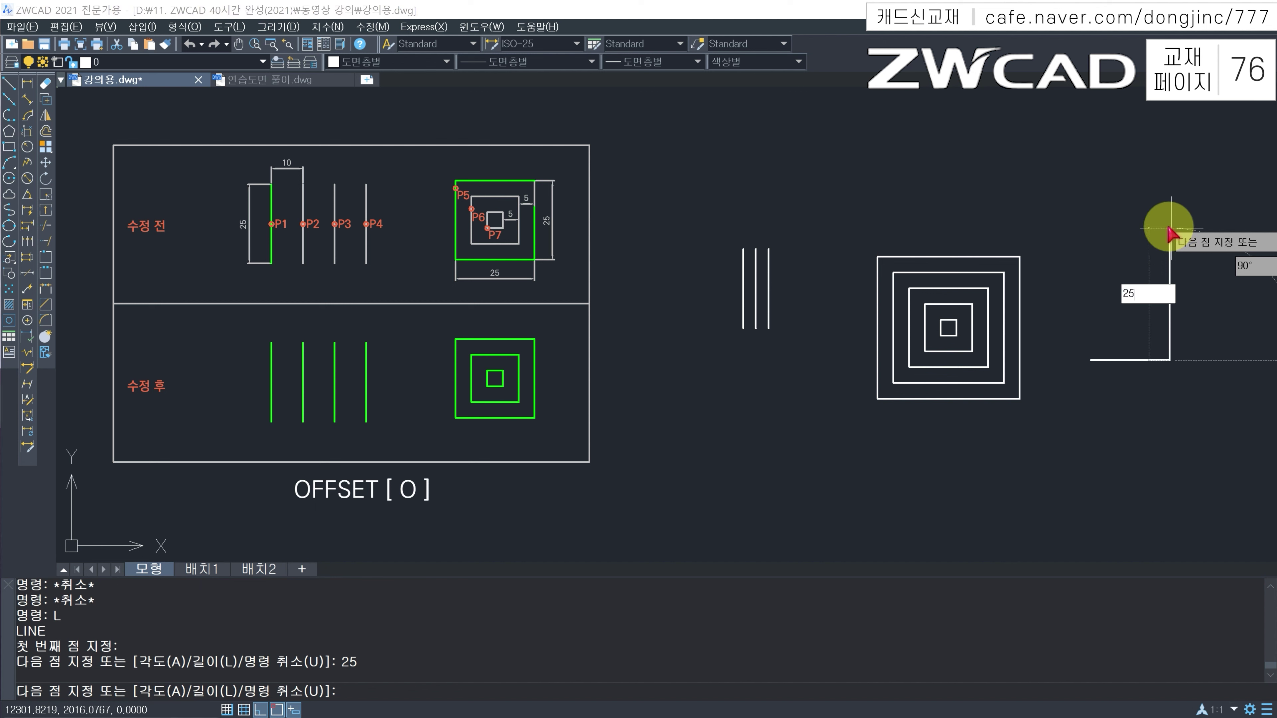
pyautogui.press('Return')
pyautogui.write('2')
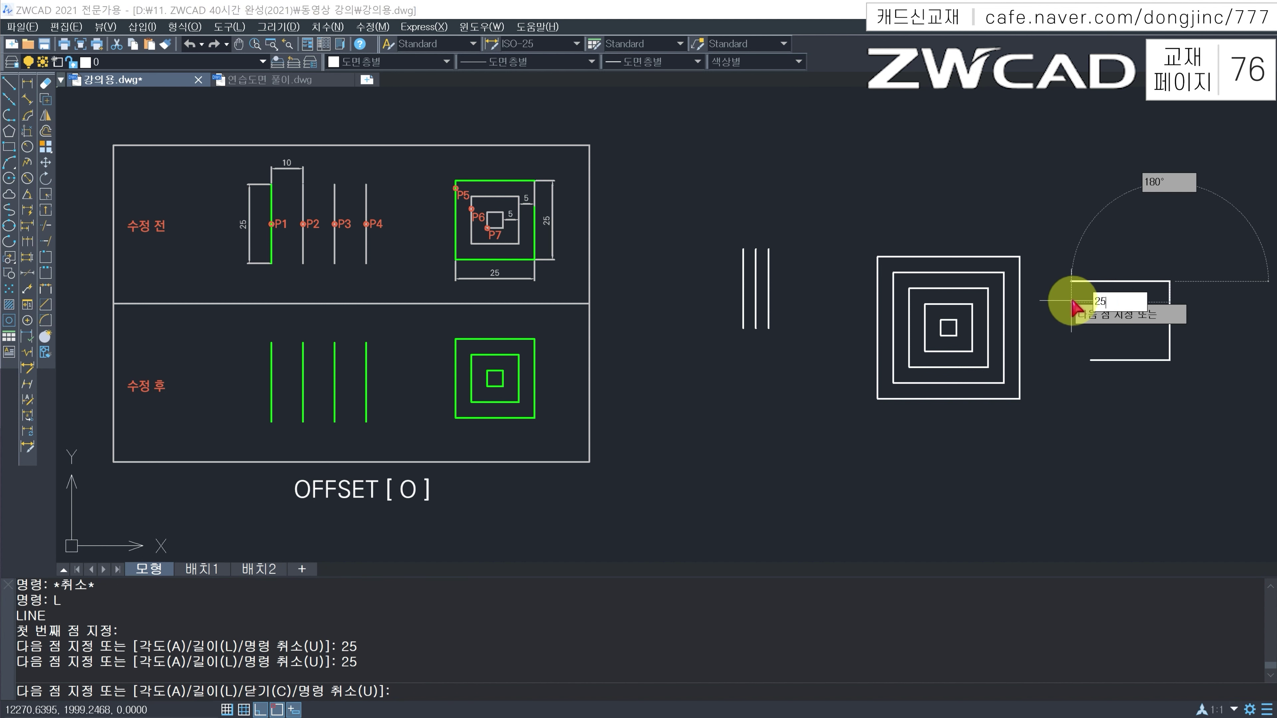
pyautogui.write('5')
pyautogui.press('Return')
pyautogui.click(1091, 361)
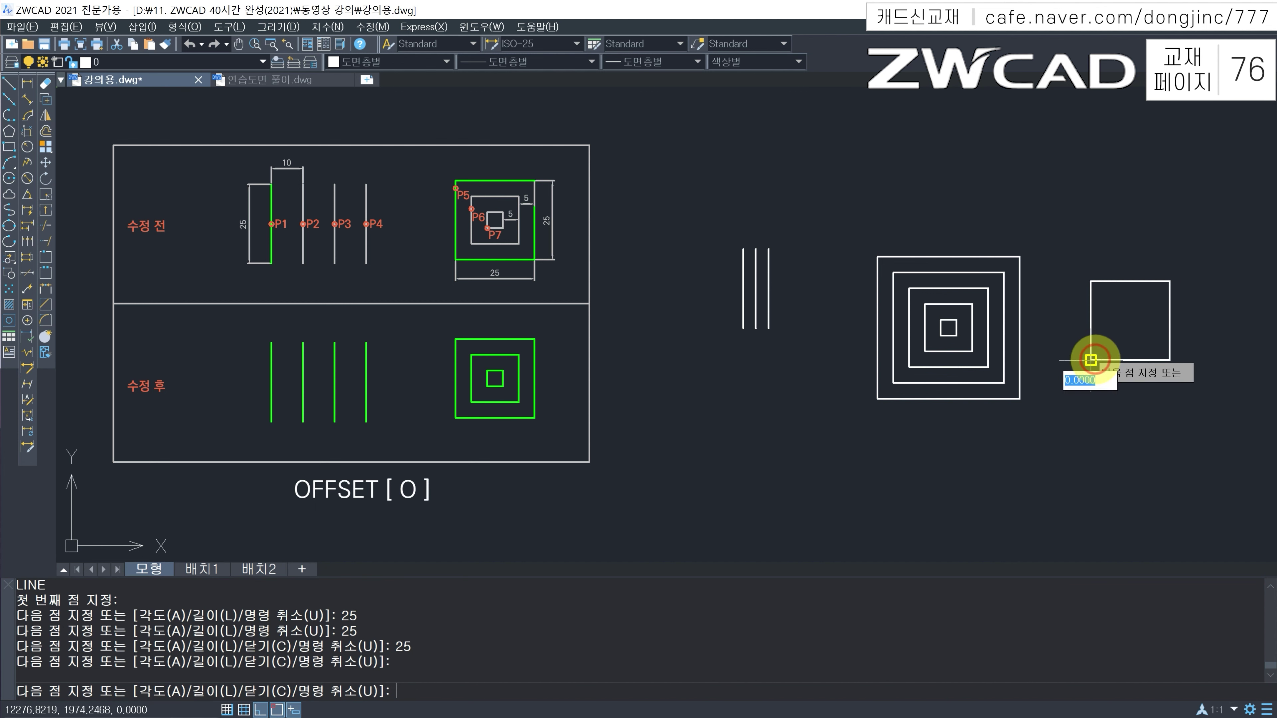
pyautogui.press('Escape')
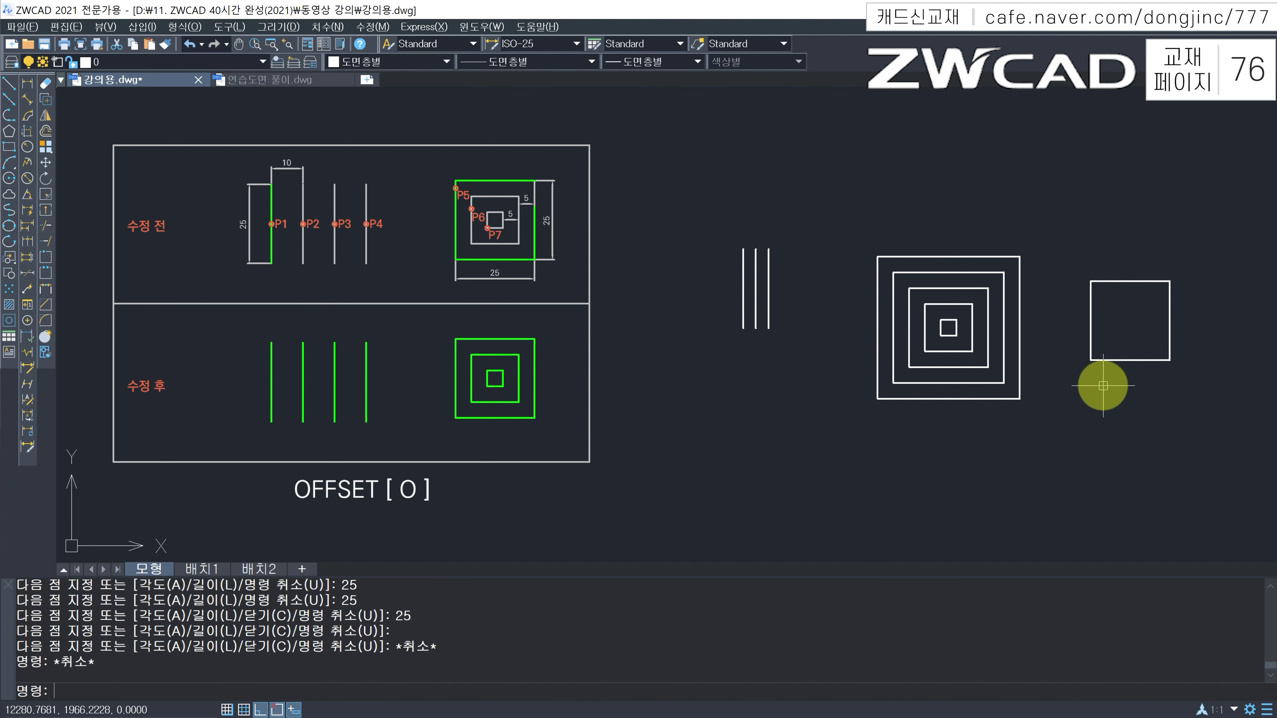
# Step: Offset each of the four separate lines of the new square 5 units inward
pyautogui.write('O')
pyautogui.press('Return')
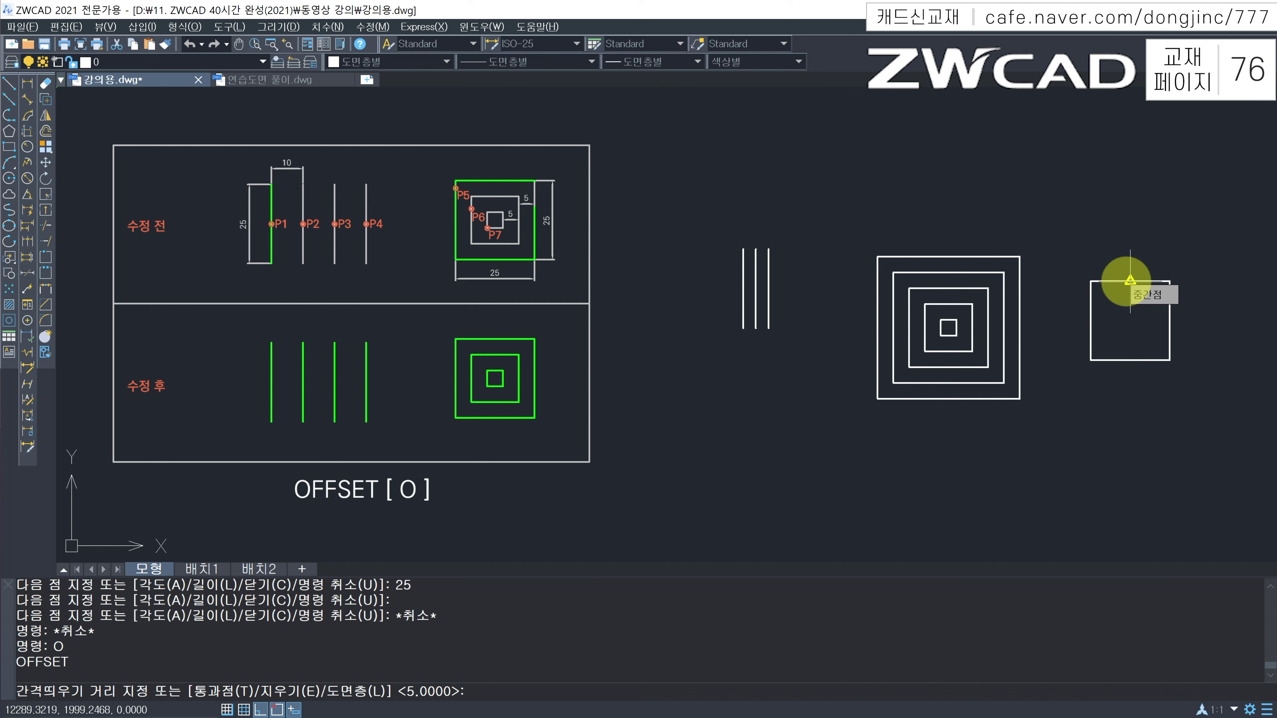
pyautogui.write('5')
pyautogui.press('Return')
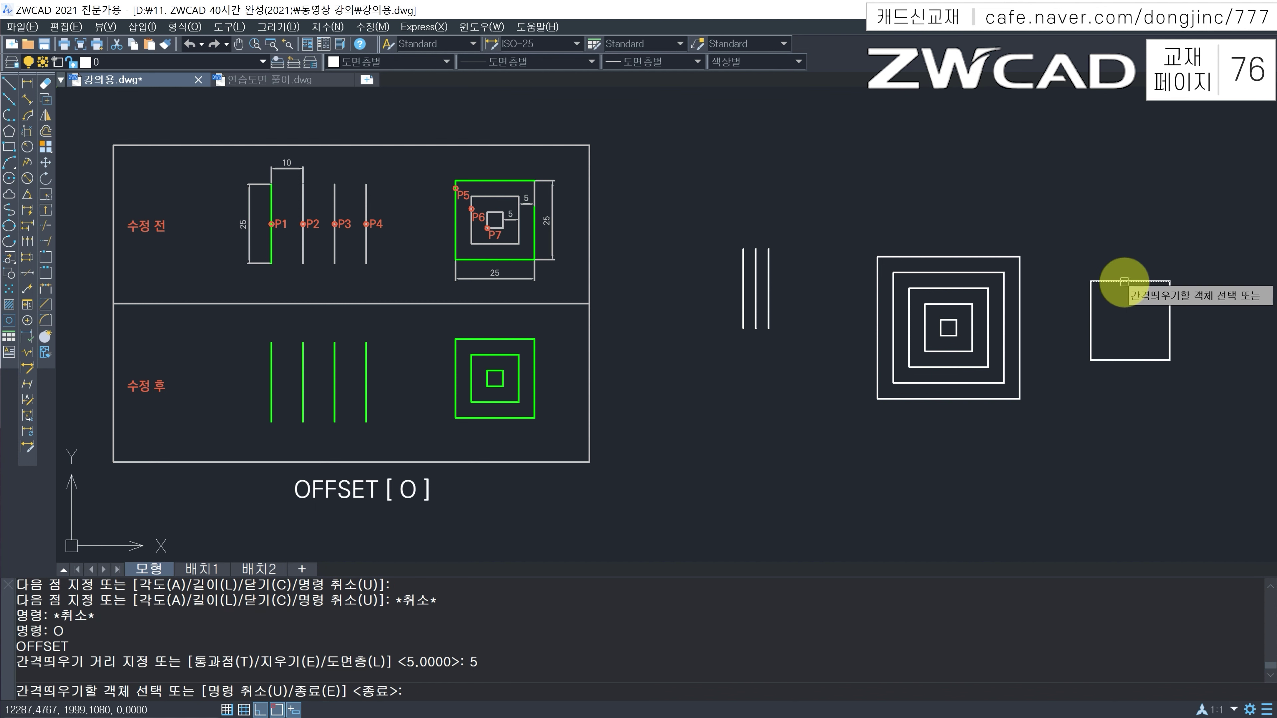
pyautogui.click(1128, 282)
pyautogui.click(1128, 318)
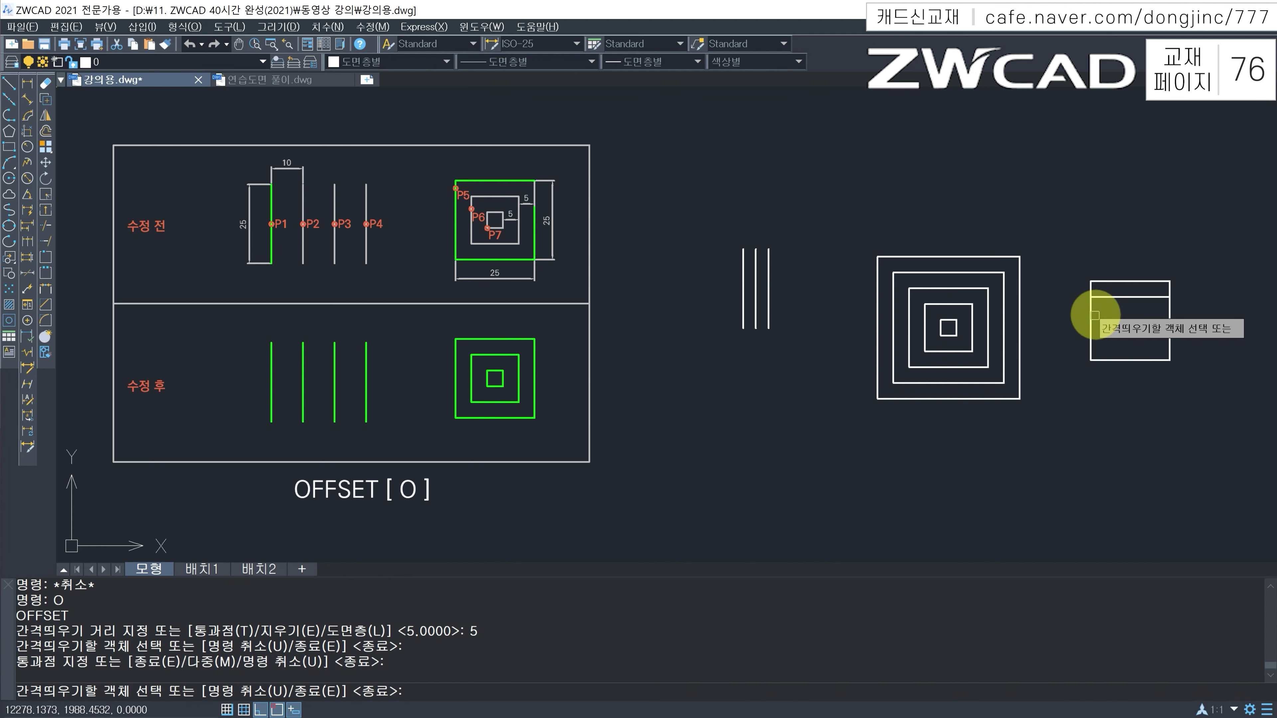
pyautogui.click(1090, 322)
pyautogui.click(1114, 332)
pyautogui.click(1122, 361)
pyautogui.click(1131, 330)
pyautogui.click(1169, 333)
pyautogui.click(1154, 307)
# Step: Offset the four sides of the line-built square 5 units outward and end the command
pyautogui.click(1140, 282)
pyautogui.click(1132, 247)
pyautogui.click(1169, 302)
pyautogui.click(1196, 312)
pyautogui.click(1091, 322)
pyautogui.click(1075, 324)
pyautogui.click(1125, 373)
pyautogui.click(1124, 361)
pyautogui.click(1111, 400)
pyautogui.press('Escape')
pyautogui.press('Escape')
pyautogui.press('Escape')
pyautogui.press('Escape')
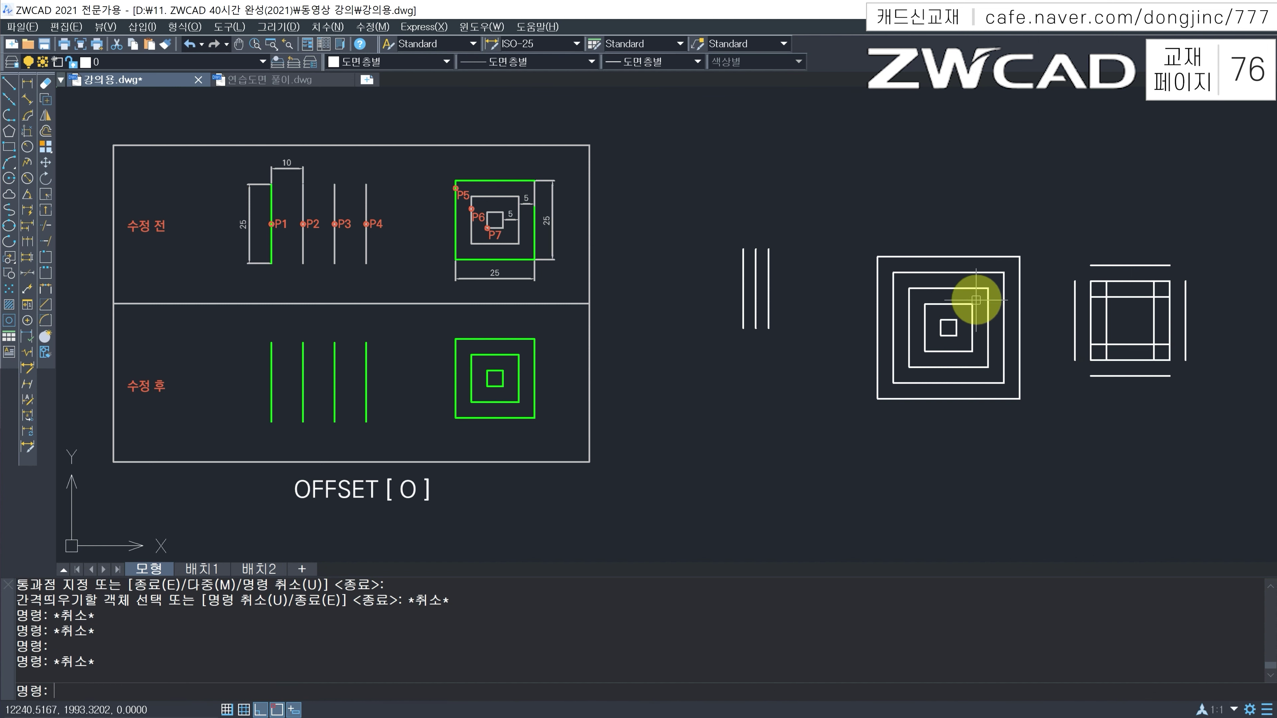
# Step: Compare how a concentric rectangle and a single offset line of the line-built square are selected, clearing each selection
pyautogui.click(977, 288)
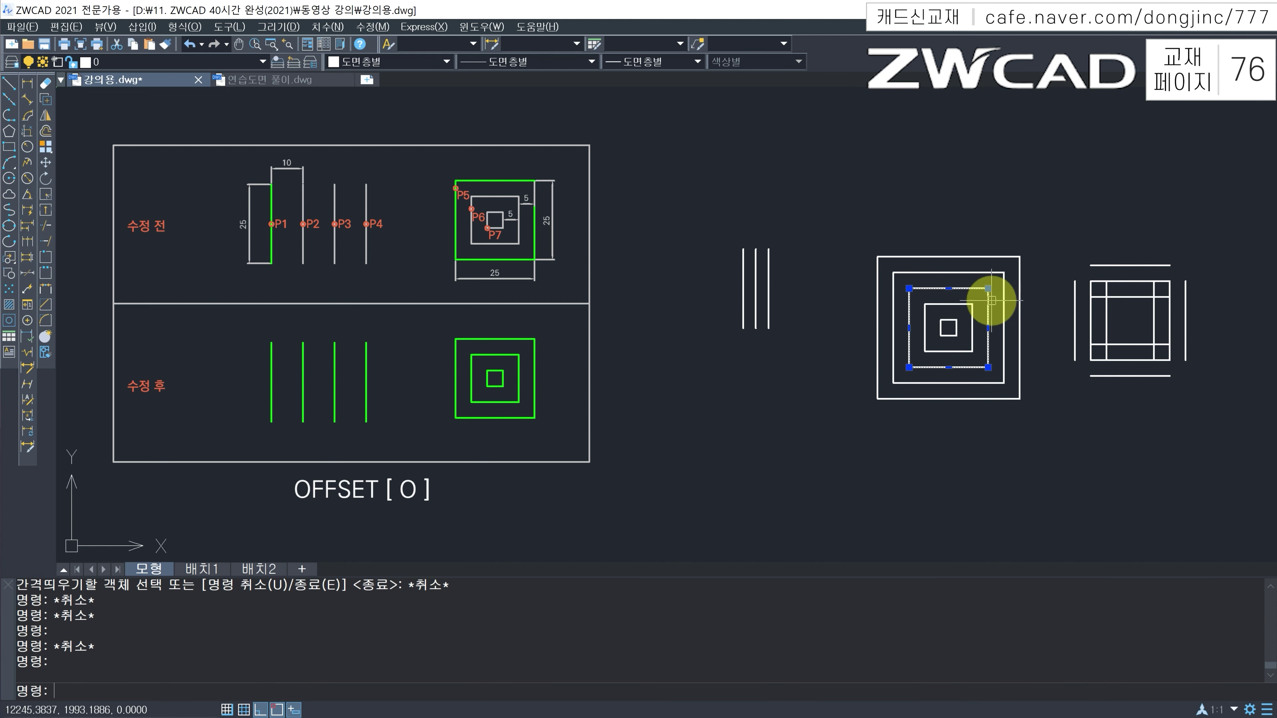
pyautogui.press('Escape')
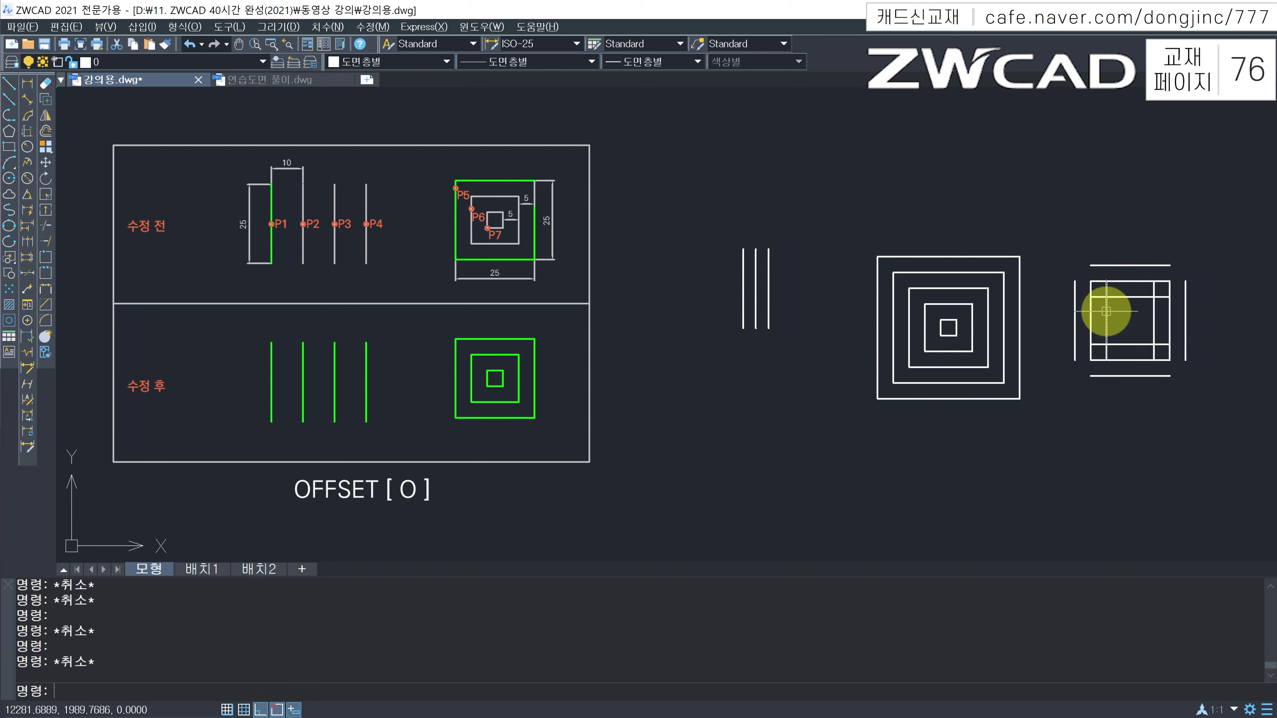
pyautogui.click(1107, 311)
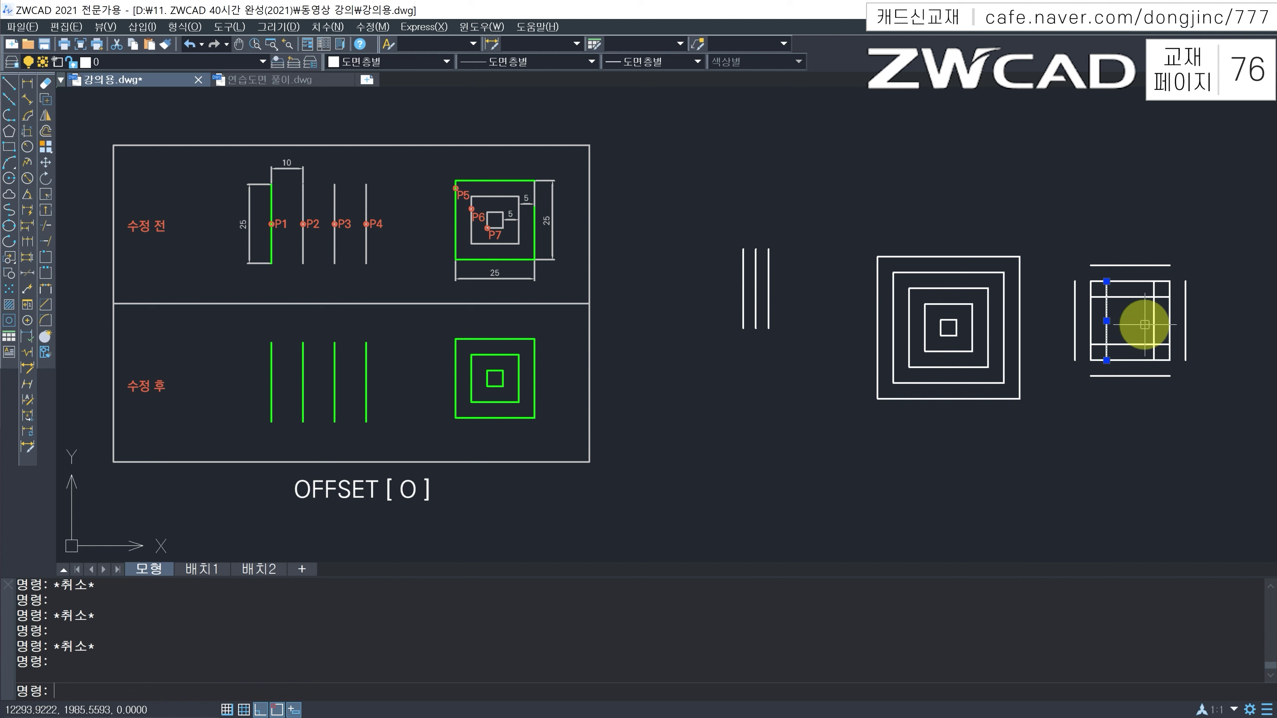
pyautogui.press('Escape')
pyautogui.click(990, 274)
pyautogui.press('Escape')
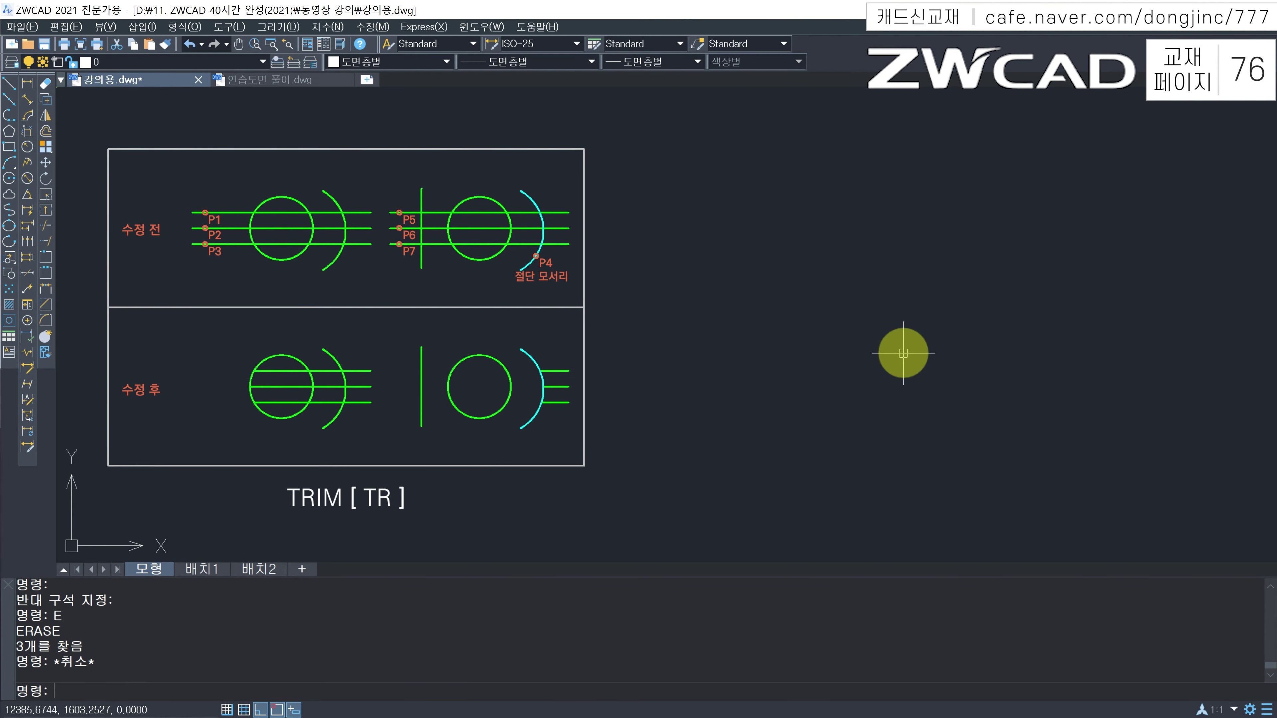
# Step: Draw three long horizontal lines of similar length, one below another, to the right of the TRIM example
pyautogui.write('L')
pyautogui.press('Return')
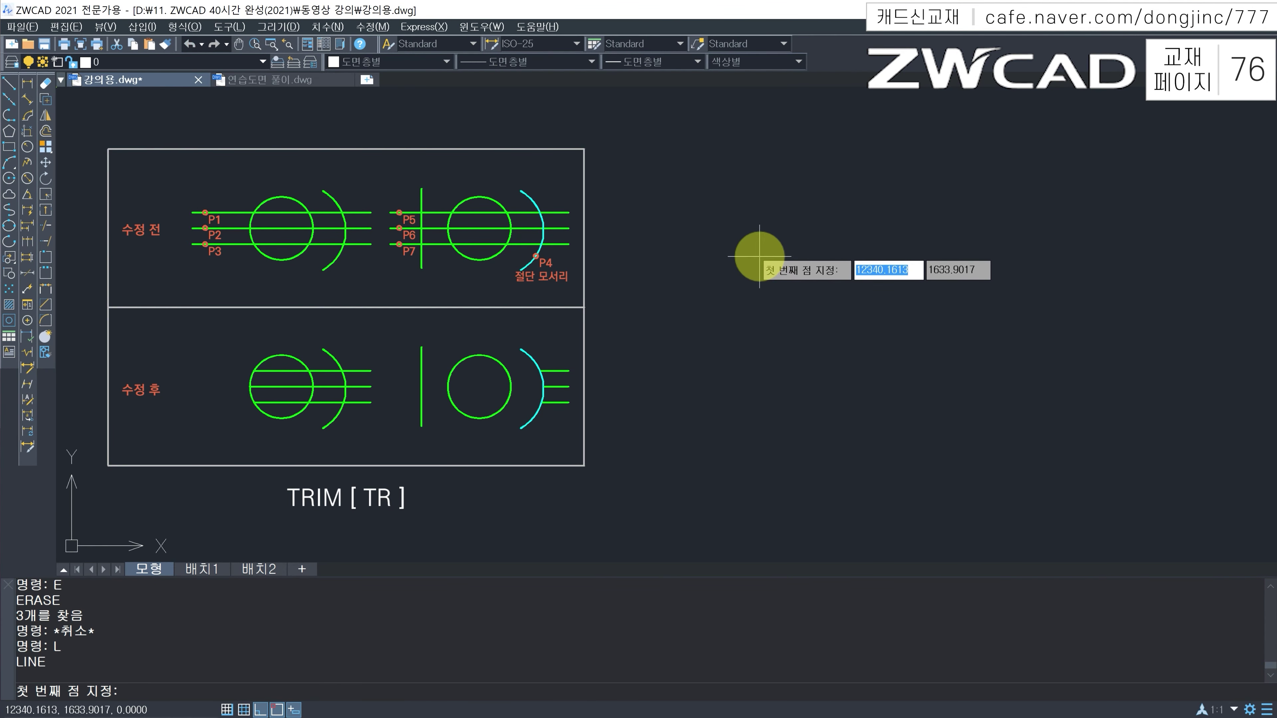
pyautogui.click(743, 259)
pyautogui.click(1138, 261)
pyautogui.press('Escape')
pyautogui.press('Return')
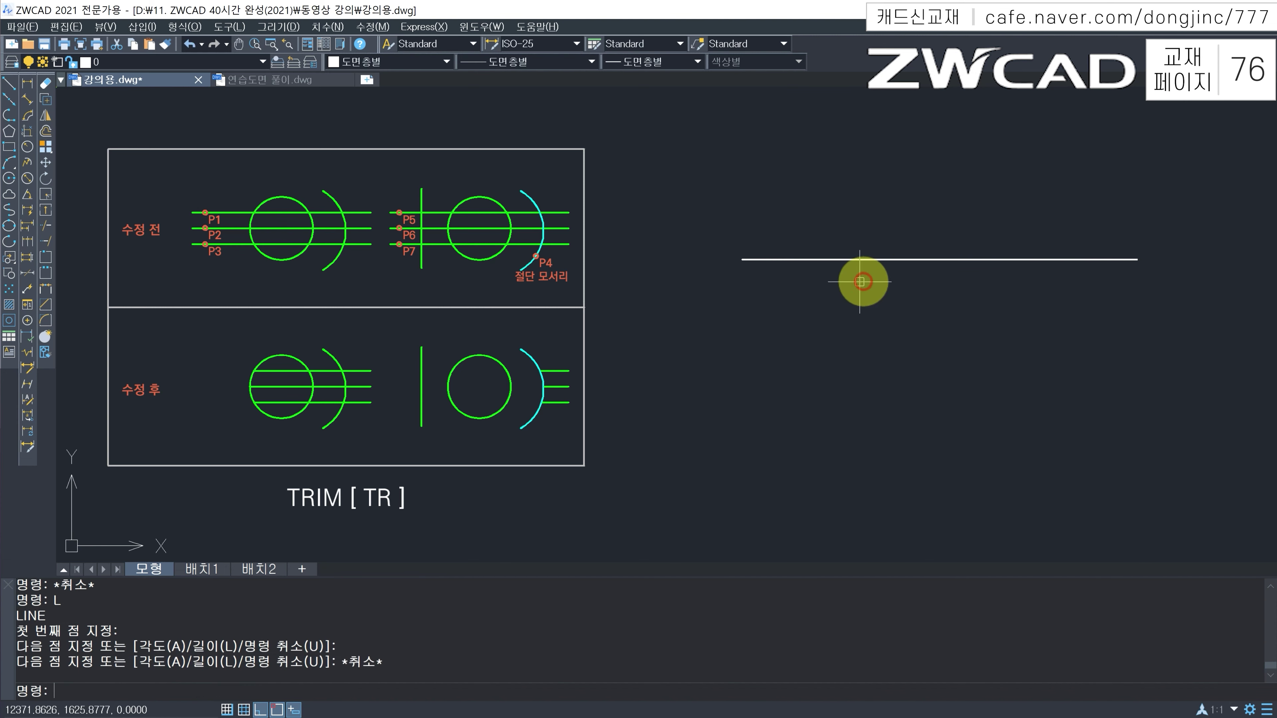
pyautogui.click(739, 285)
pyautogui.click(1132, 286)
pyautogui.press('Escape')
pyautogui.press('Return')
pyautogui.click(740, 323)
pyautogui.click(1133, 322)
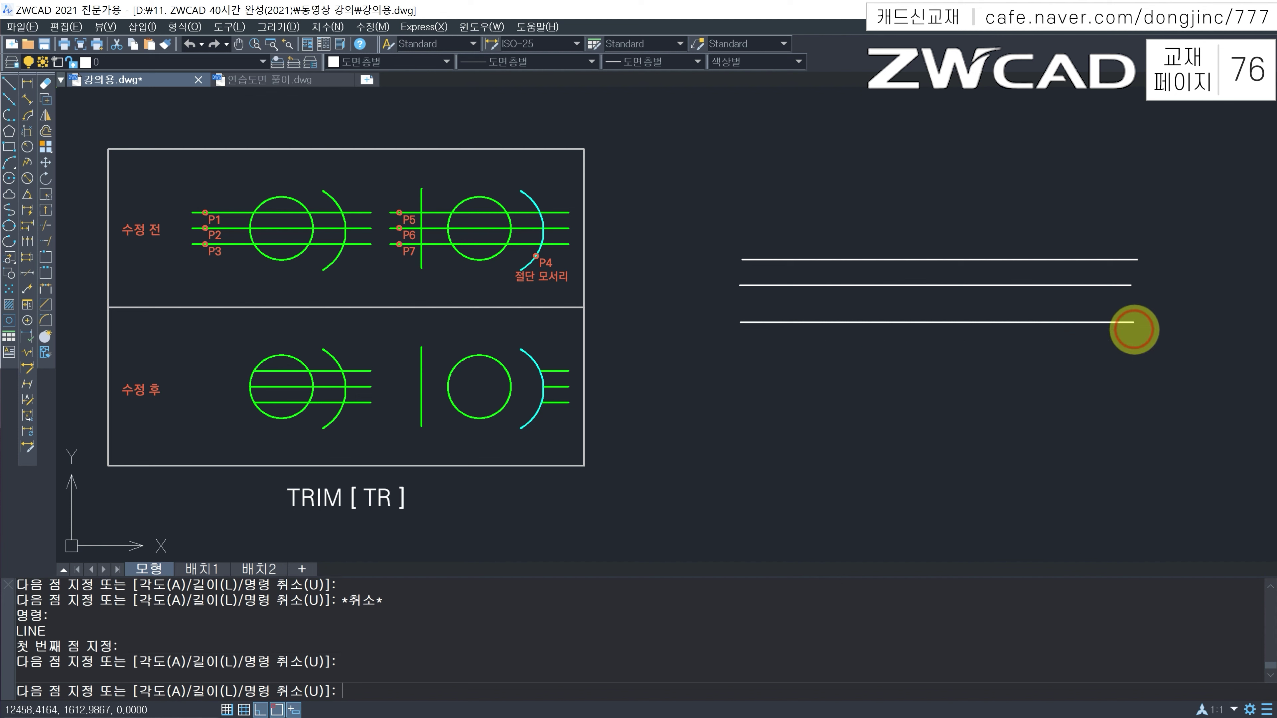
pyautogui.press('Escape')
# Step: Draw a circle centred near the midpoint of the middle horizontal line, large enough to cross all three lines
pyautogui.write('c')
pyautogui.press('Return')
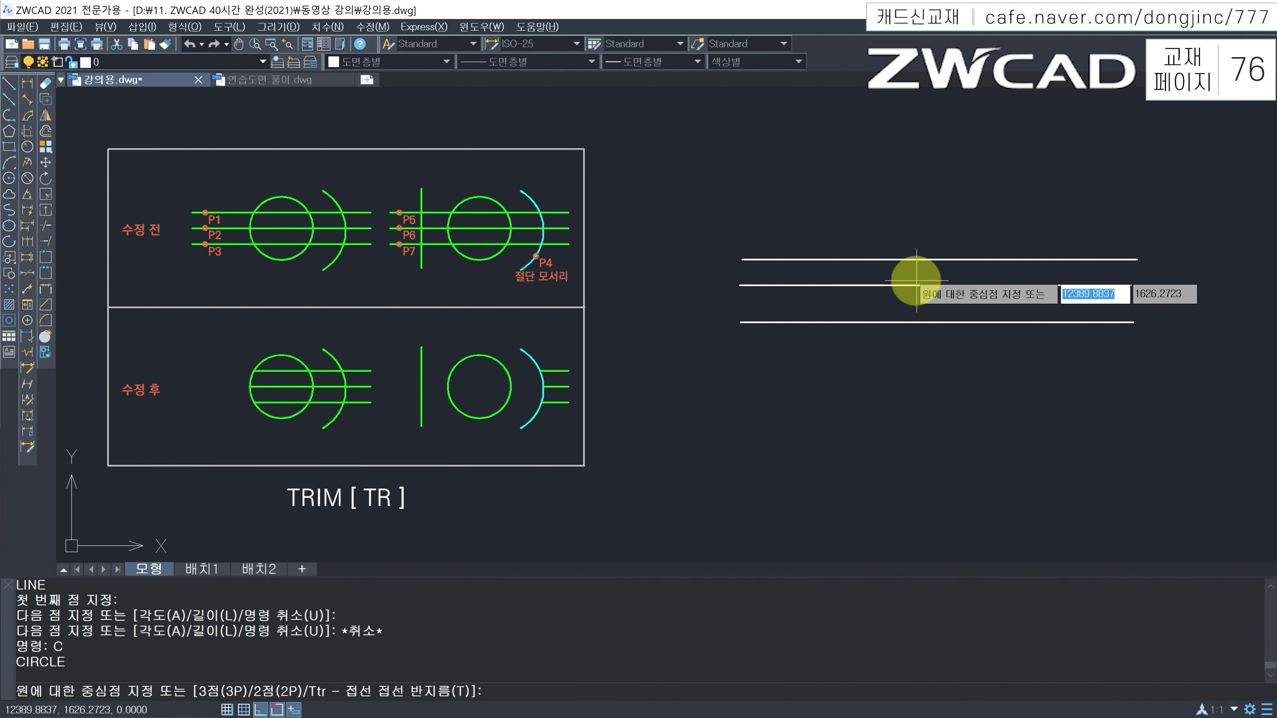
pyautogui.click(935, 285)
pyautogui.click(927, 223)
pyautogui.press('Escape')
pyautogui.press('Escape')
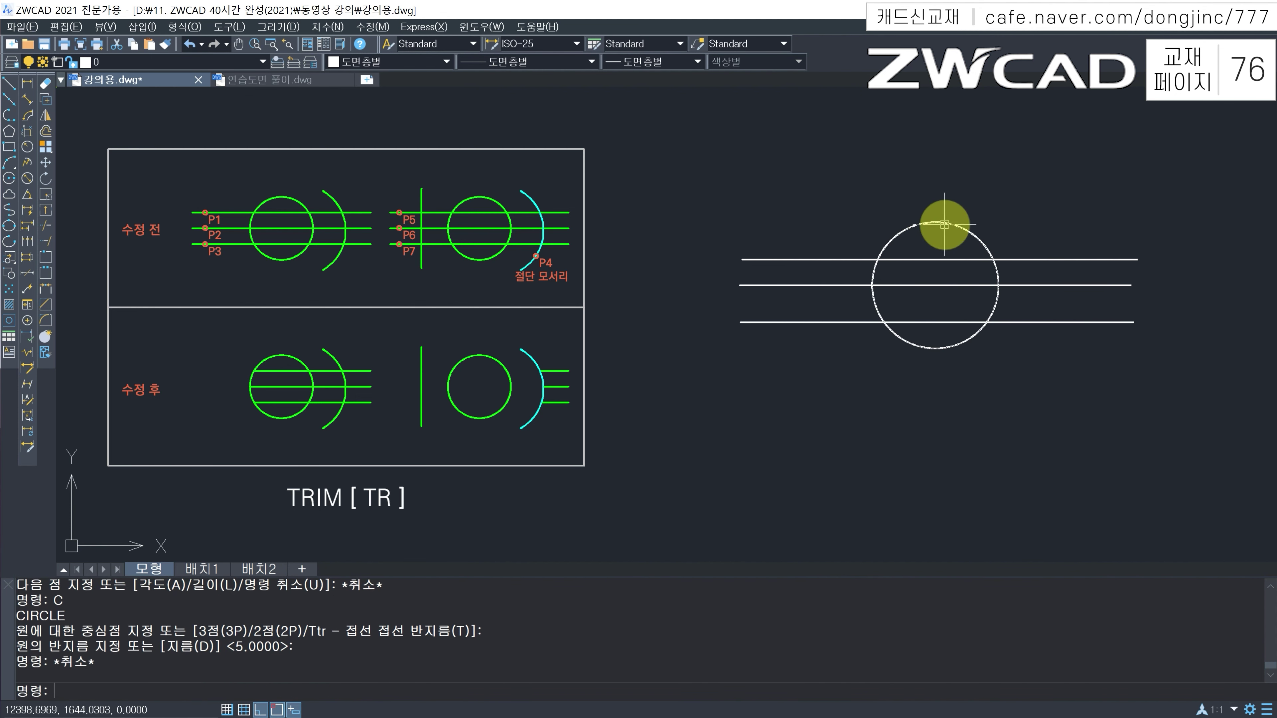
# Step: Turn ortho mode off and draw a three-point arc bulging right, crossing the three lines to the right of the circle
pyautogui.write('a')
pyautogui.press('Return')
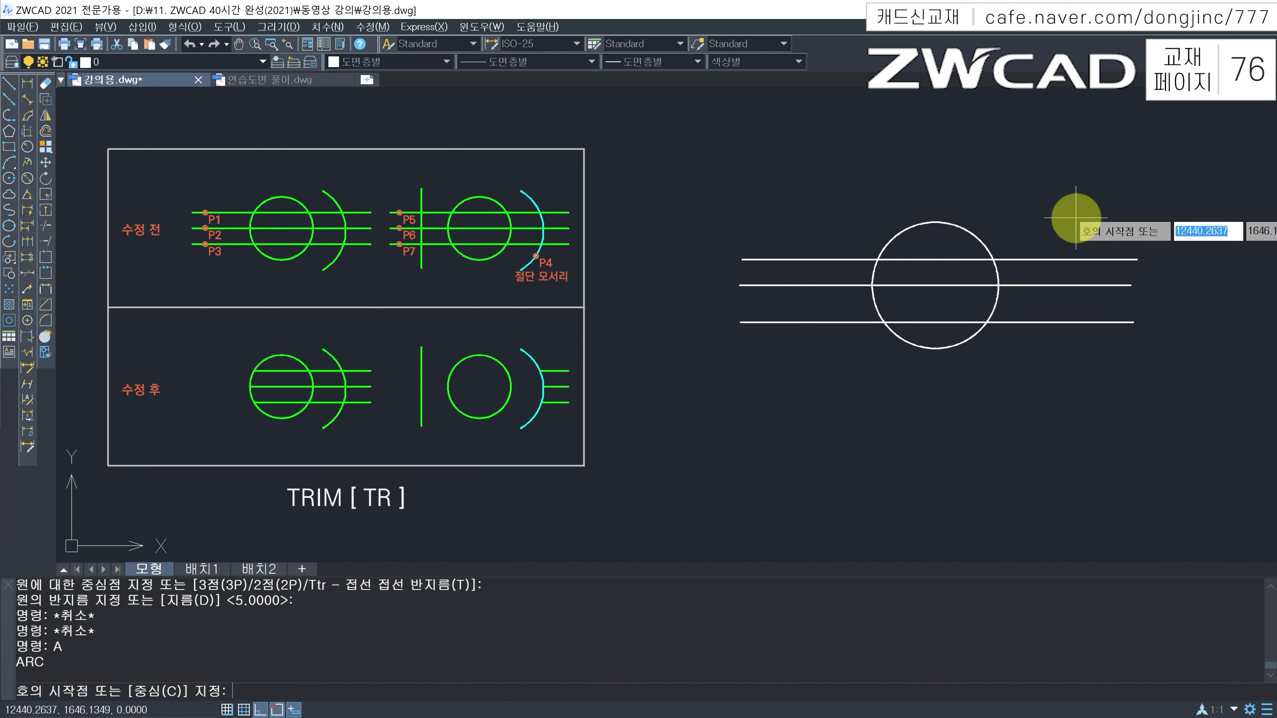
pyautogui.click(1059, 222)
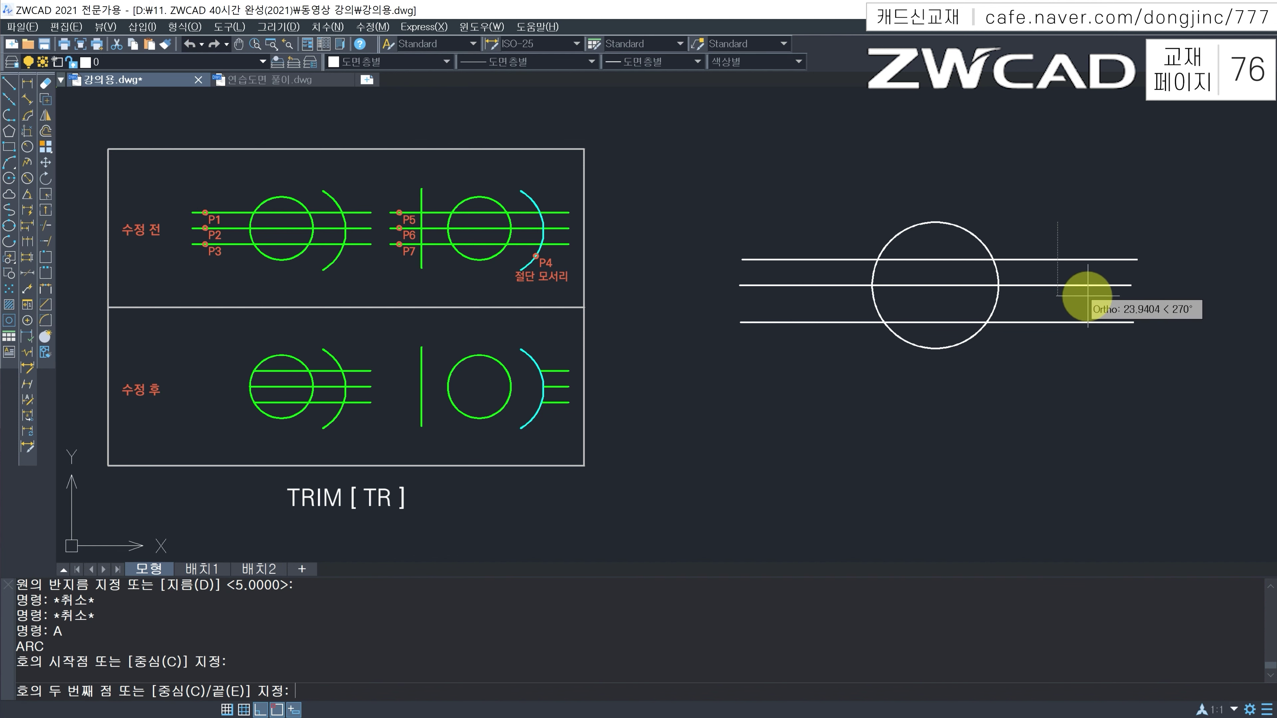
pyautogui.press('F8')
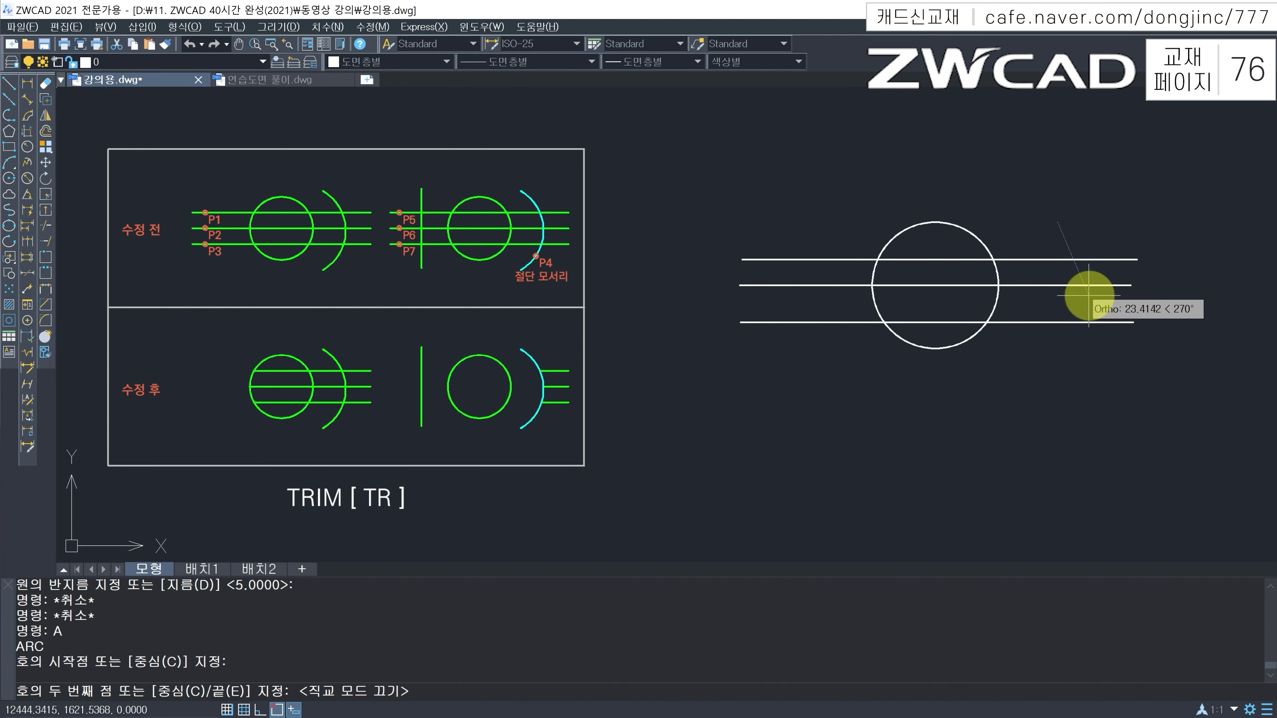
pyautogui.click(1085, 286)
pyautogui.click(1063, 372)
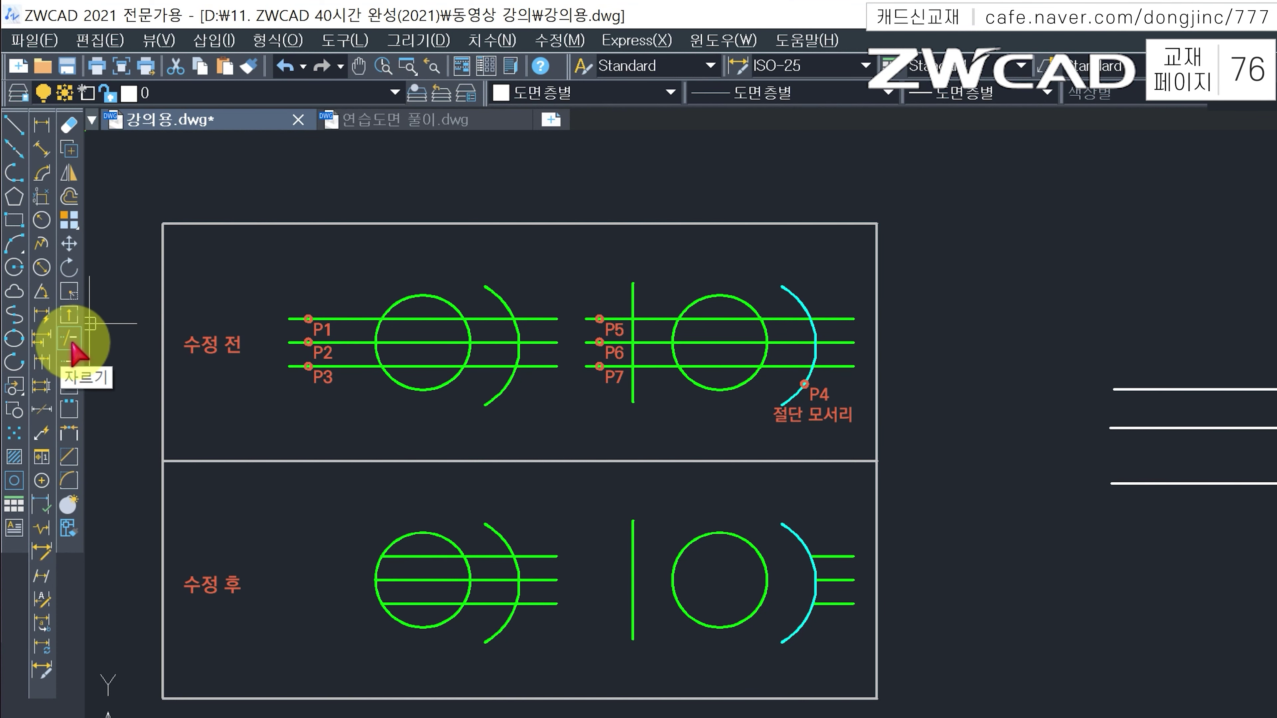
# Step: Trim the parts of the three horizontal lines lying left of the circle, using all objects as cutting edges
pyautogui.click(70, 340)
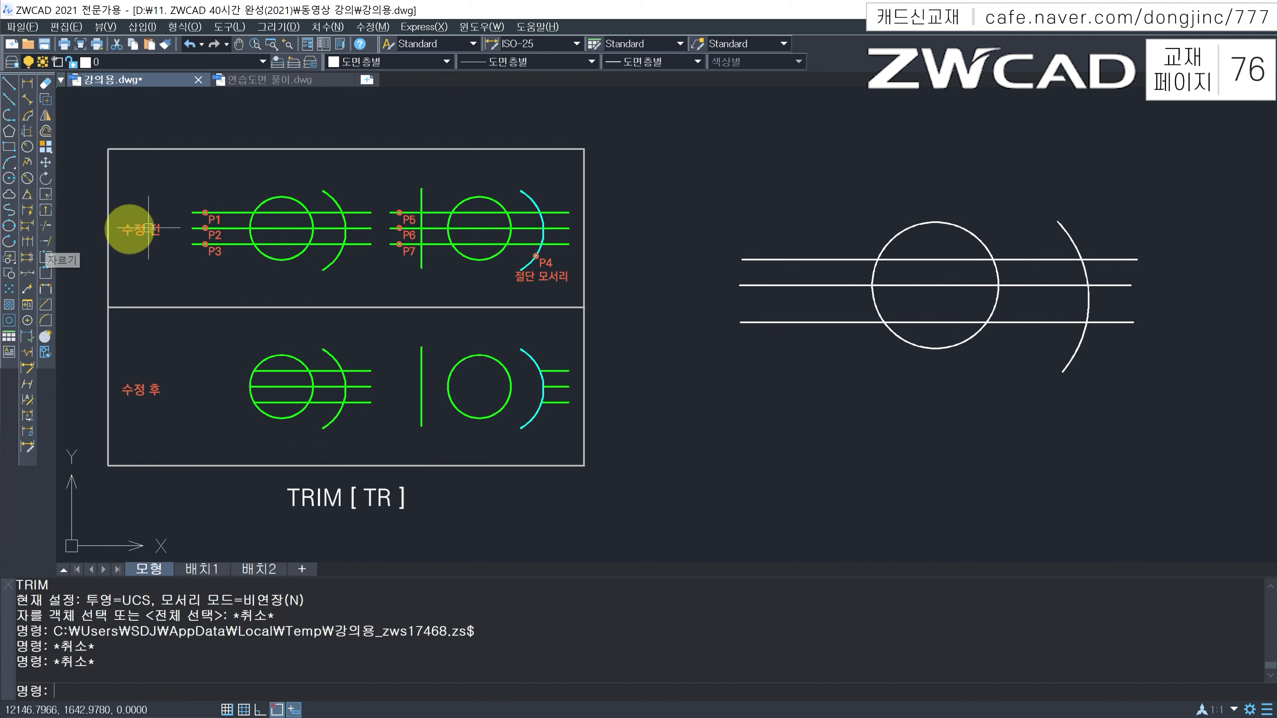
pyautogui.write('TR')
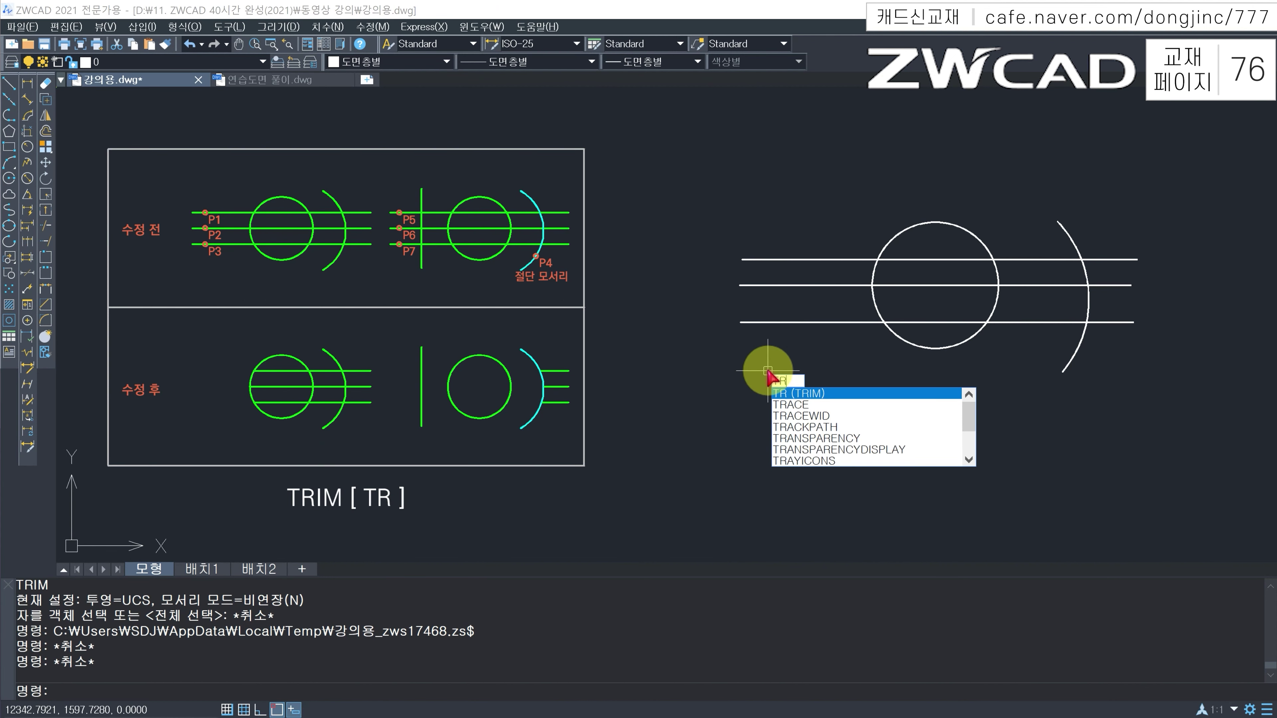
pyautogui.press('Return')
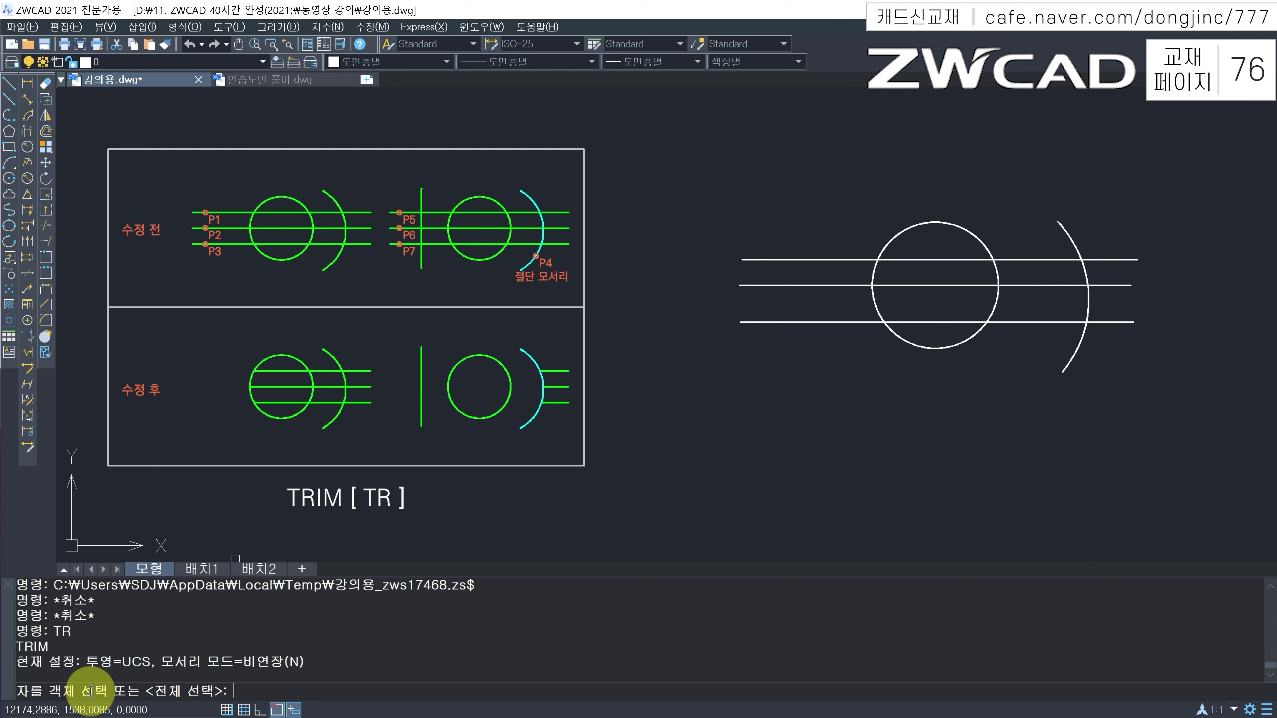
pyautogui.press('Return')
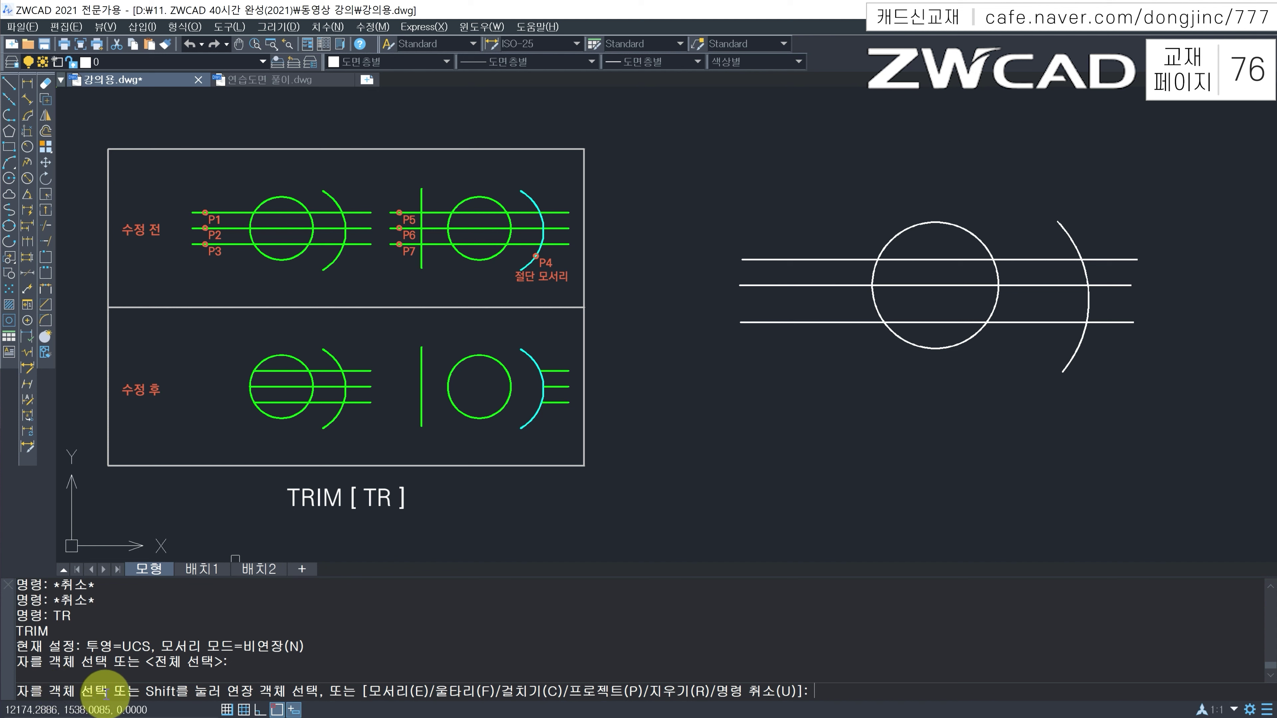
pyautogui.click(804, 260)
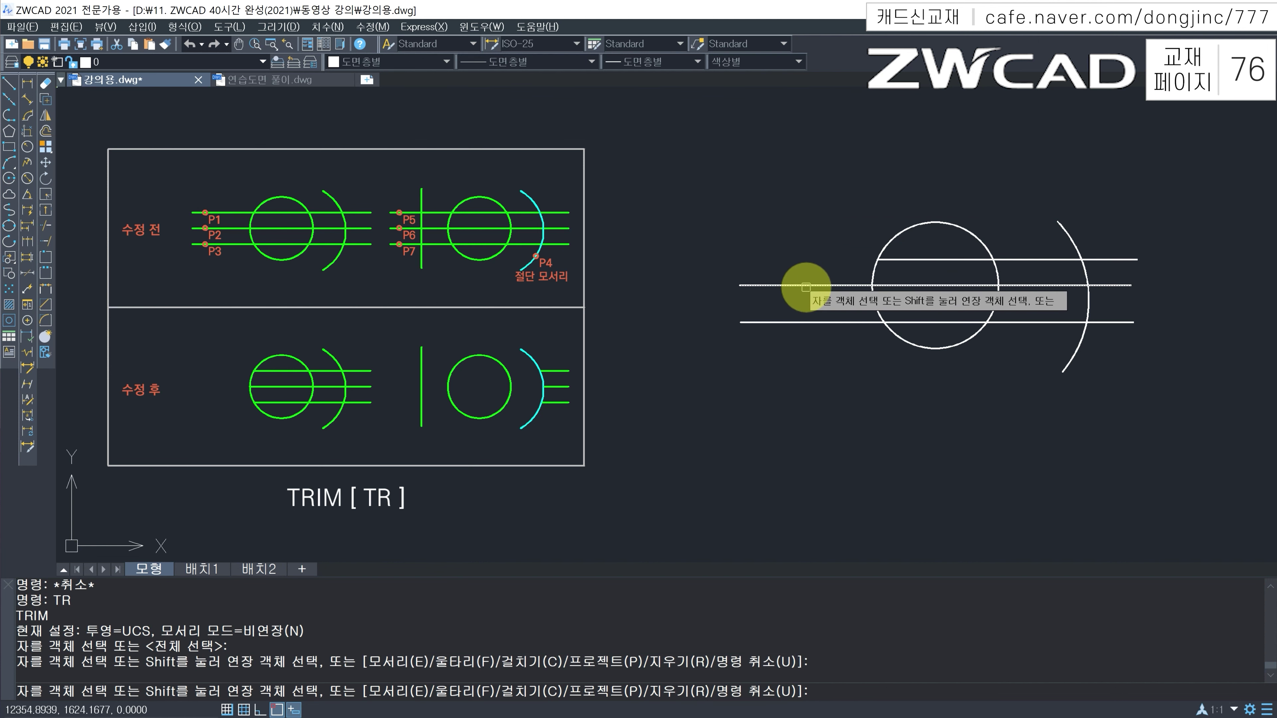
pyautogui.click(806, 286)
pyautogui.click(821, 322)
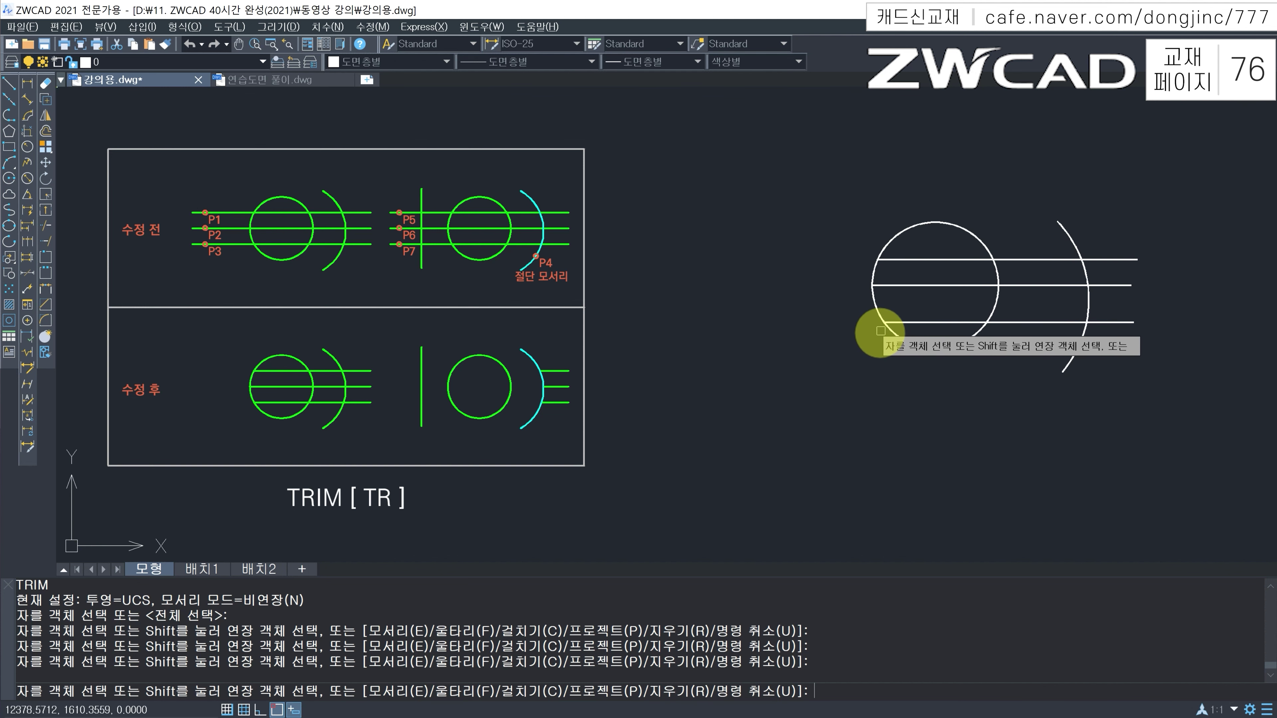
# Step: Trim the three line segments inside the circle one by one, and those between circle and arc with a crossing window
pyautogui.click(925, 259)
pyautogui.click(926, 285)
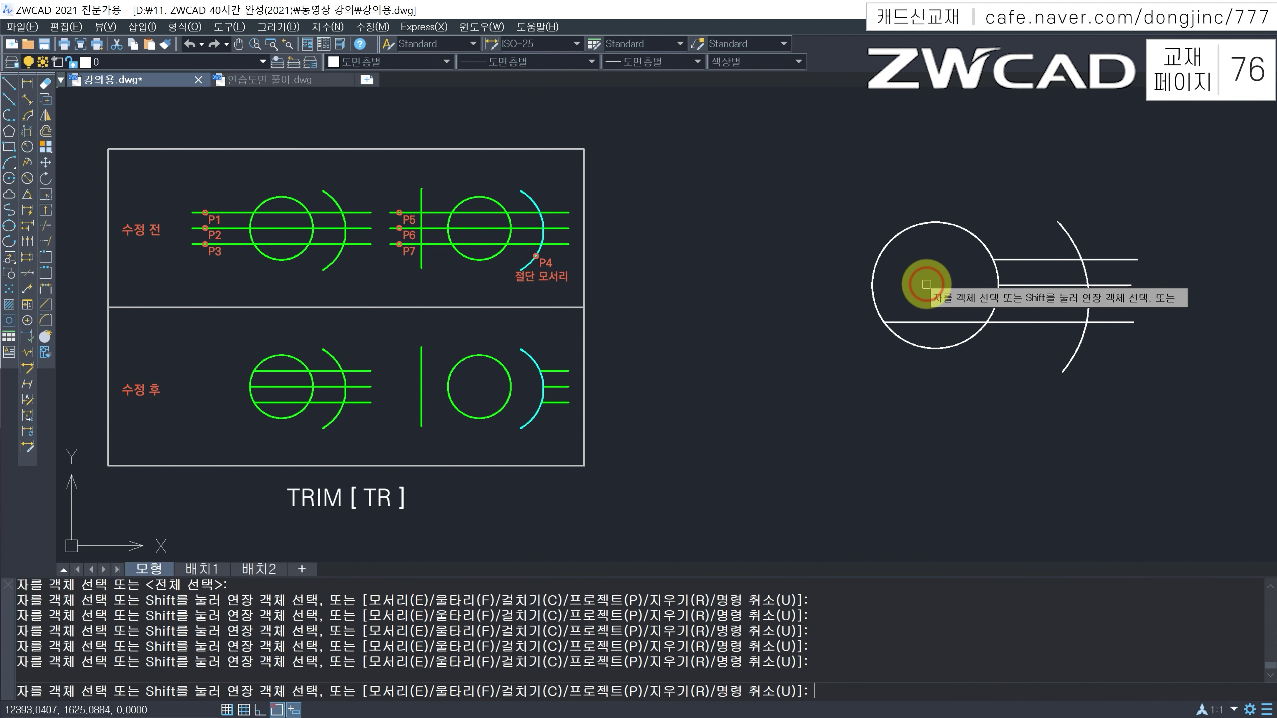
pyautogui.click(925, 323)
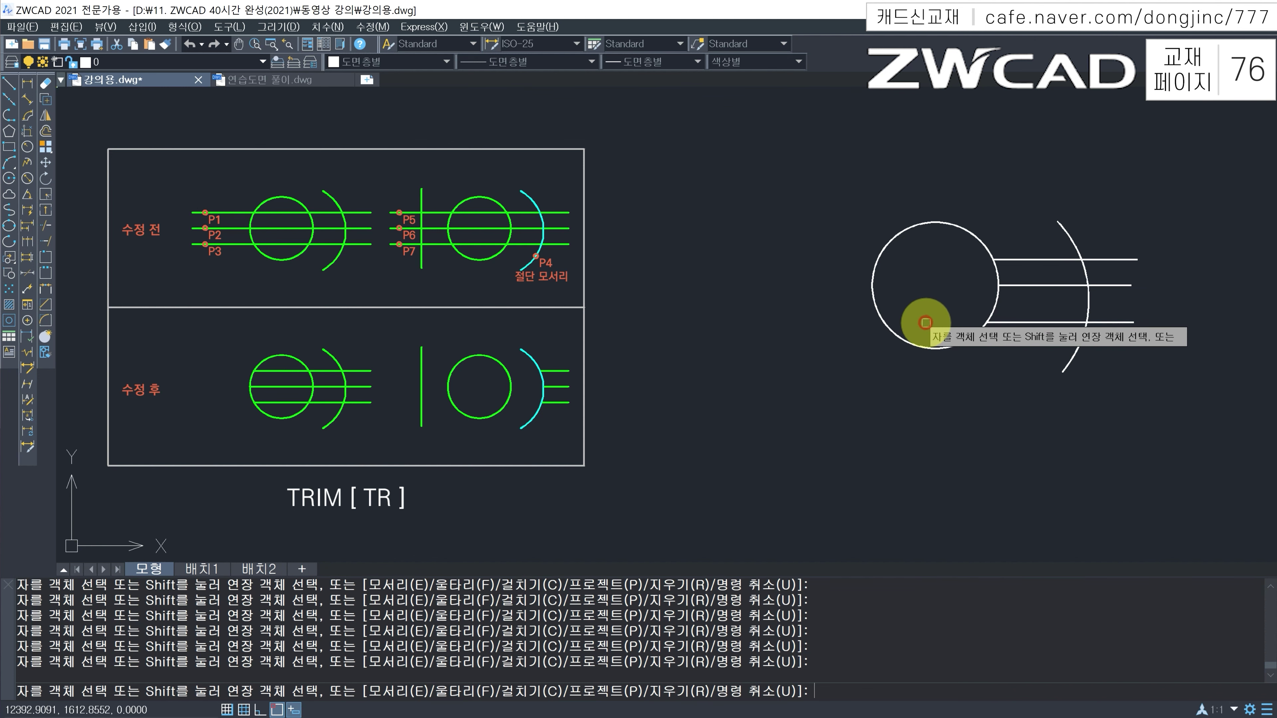
pyautogui.click(1046, 233)
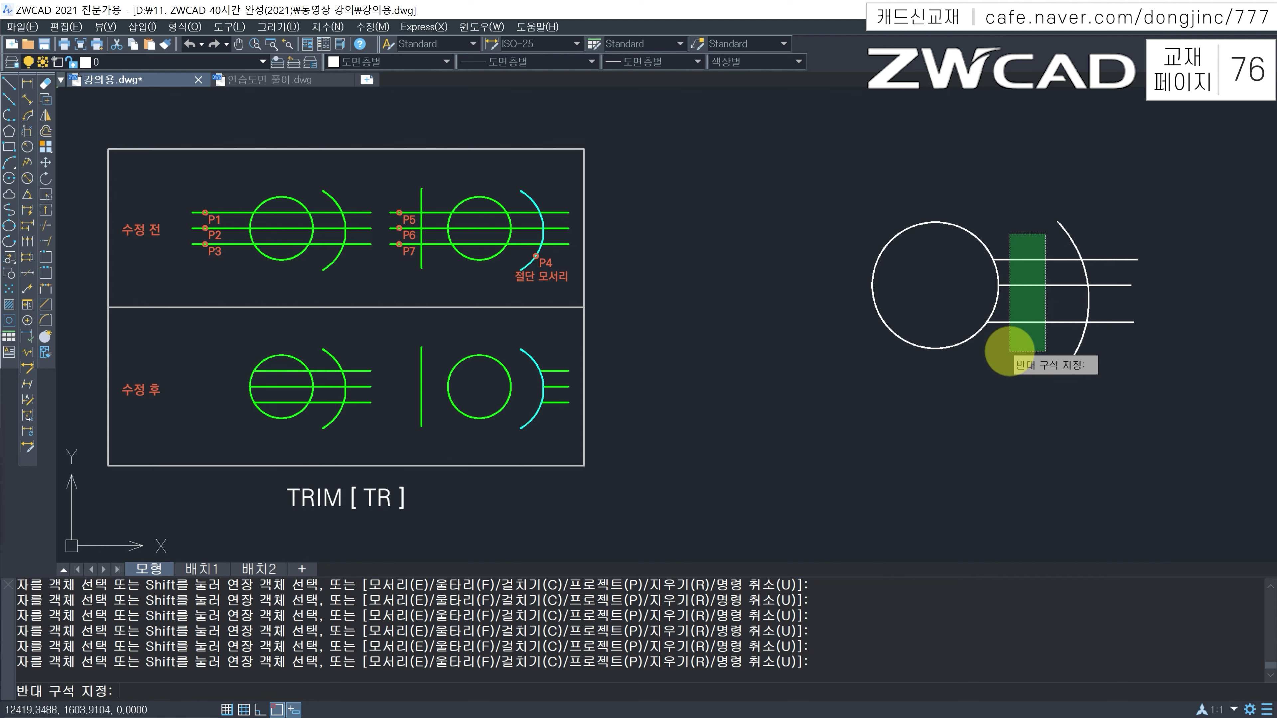
pyautogui.click(1010, 351)
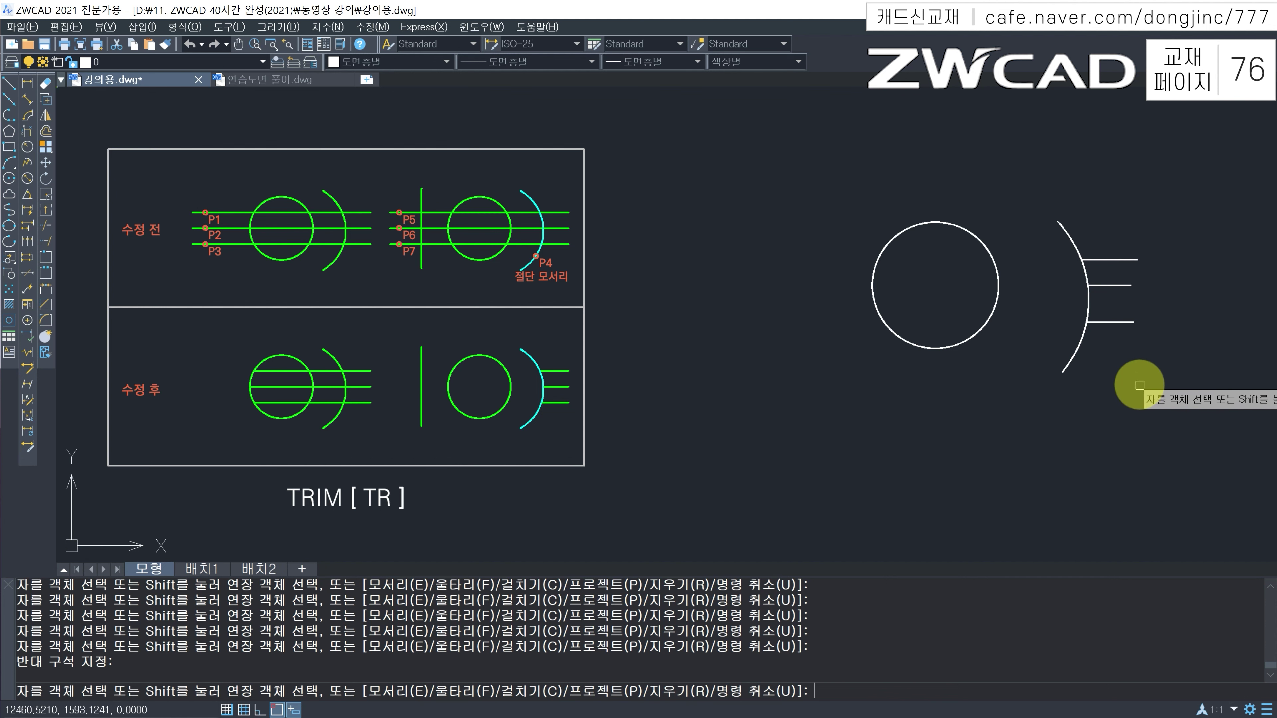
# Step: Try to trim the three leftover line ends to the right of the arc, and leave the command
pyautogui.click(1120, 260)
pyautogui.click(1121, 291)
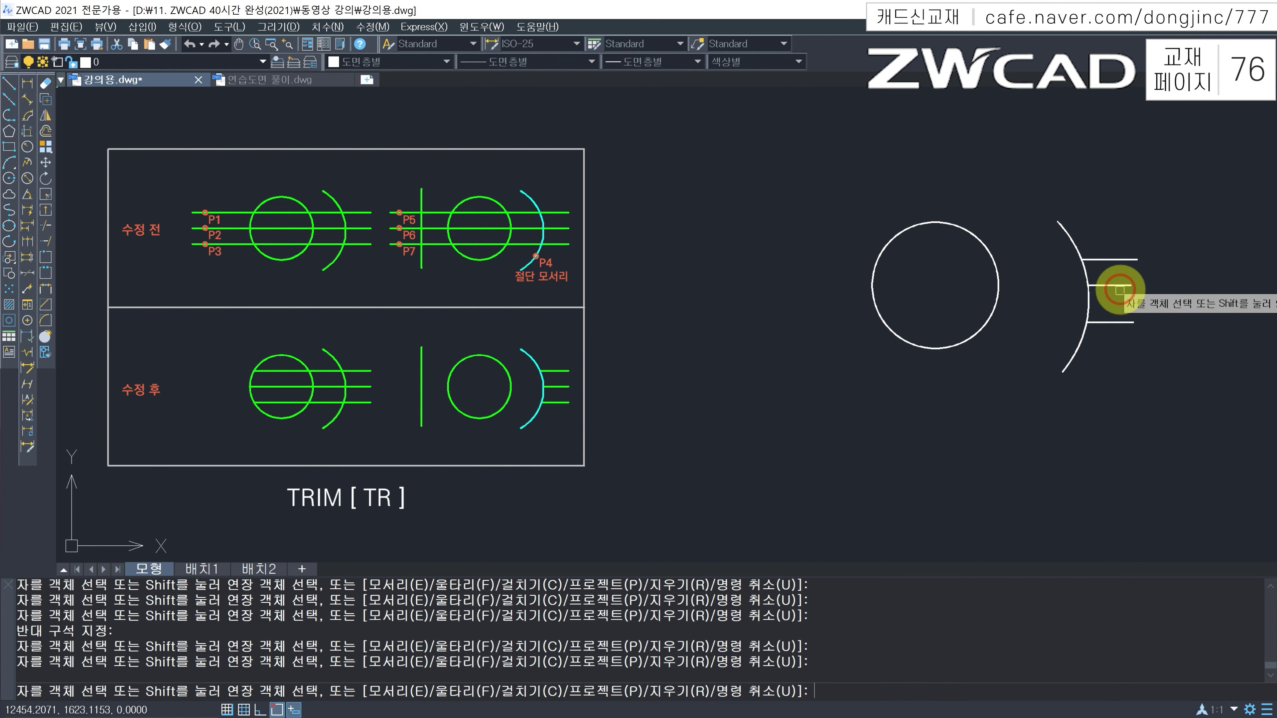
pyautogui.click(1114, 322)
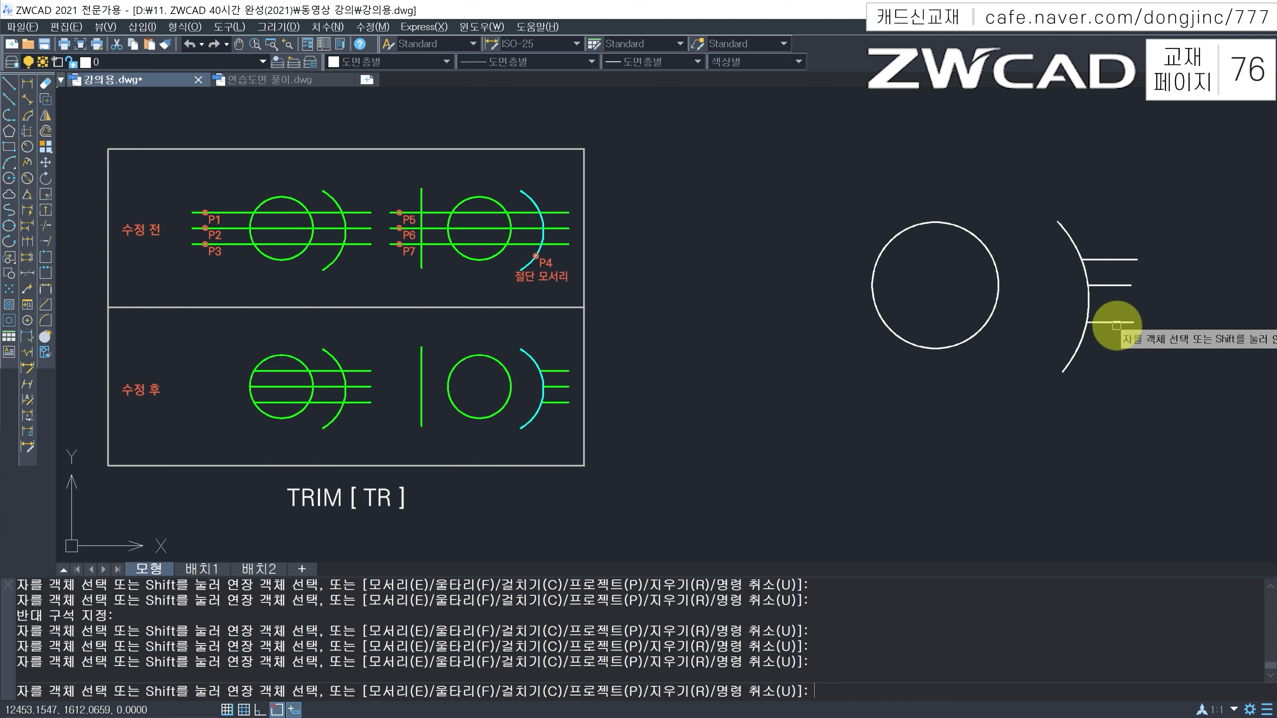
pyautogui.press('Escape')
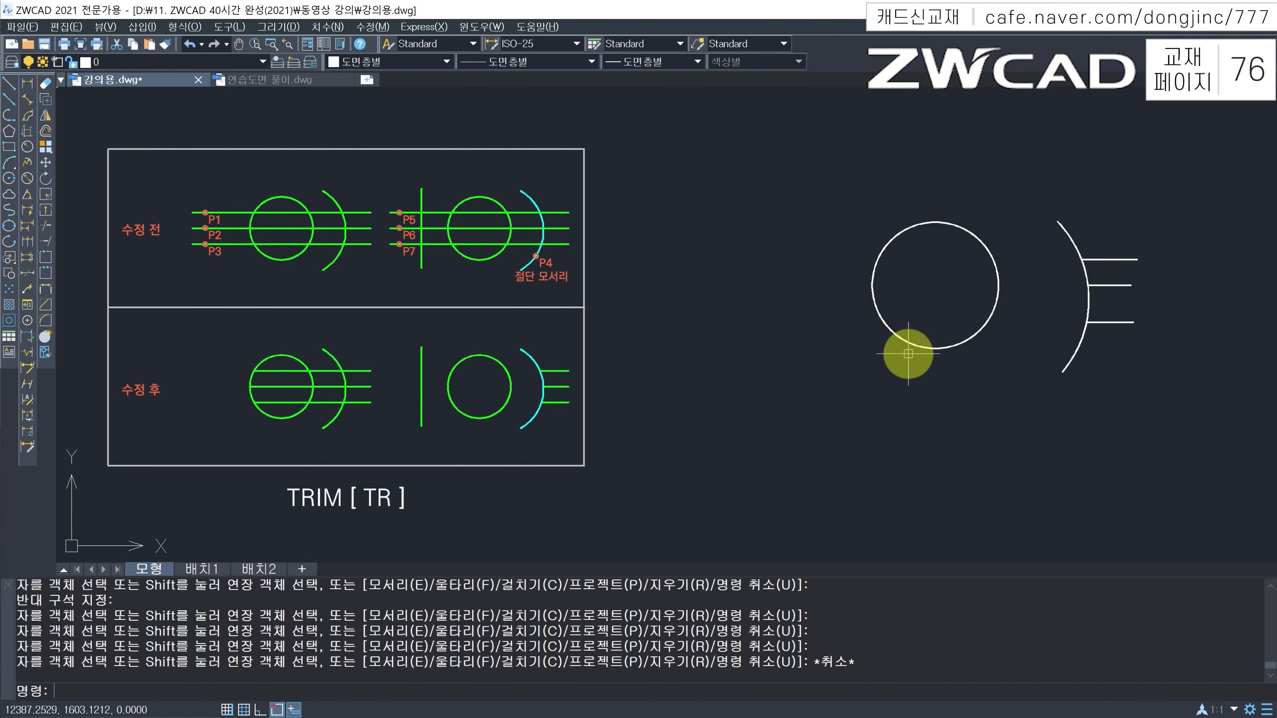
# Step: Undo the whole trim on the three horizontal lines
pyautogui.hotkey('ctrl', 'z')
pyautogui.press('Escape')
pyautogui.moveTo(833, 260)
pyautogui.mouseDown()
pyautogui.moveTo(905, 254)
pyautogui.moveTo(876, 257)
pyautogui.mouseUp()
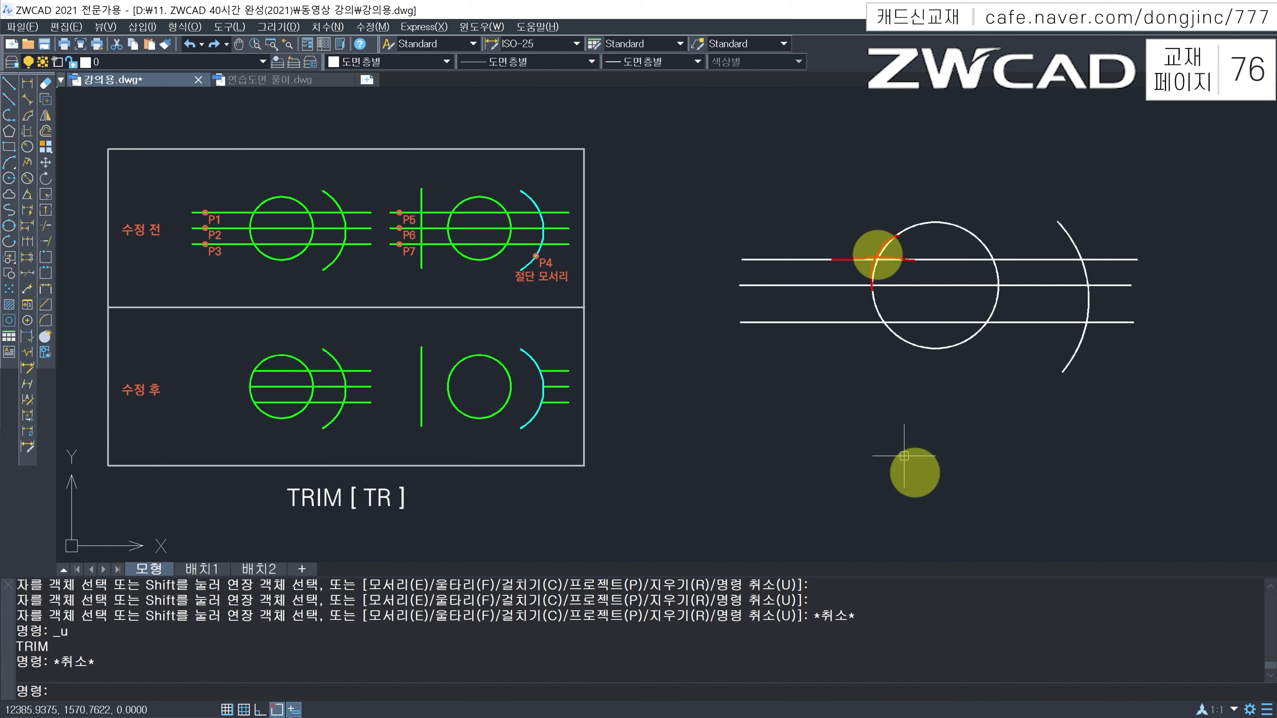
pyautogui.press('Escape')
# Step: Trim the three line ends left of the circle with one crossing window, using all objects as cutting edges
pyautogui.write('tr')
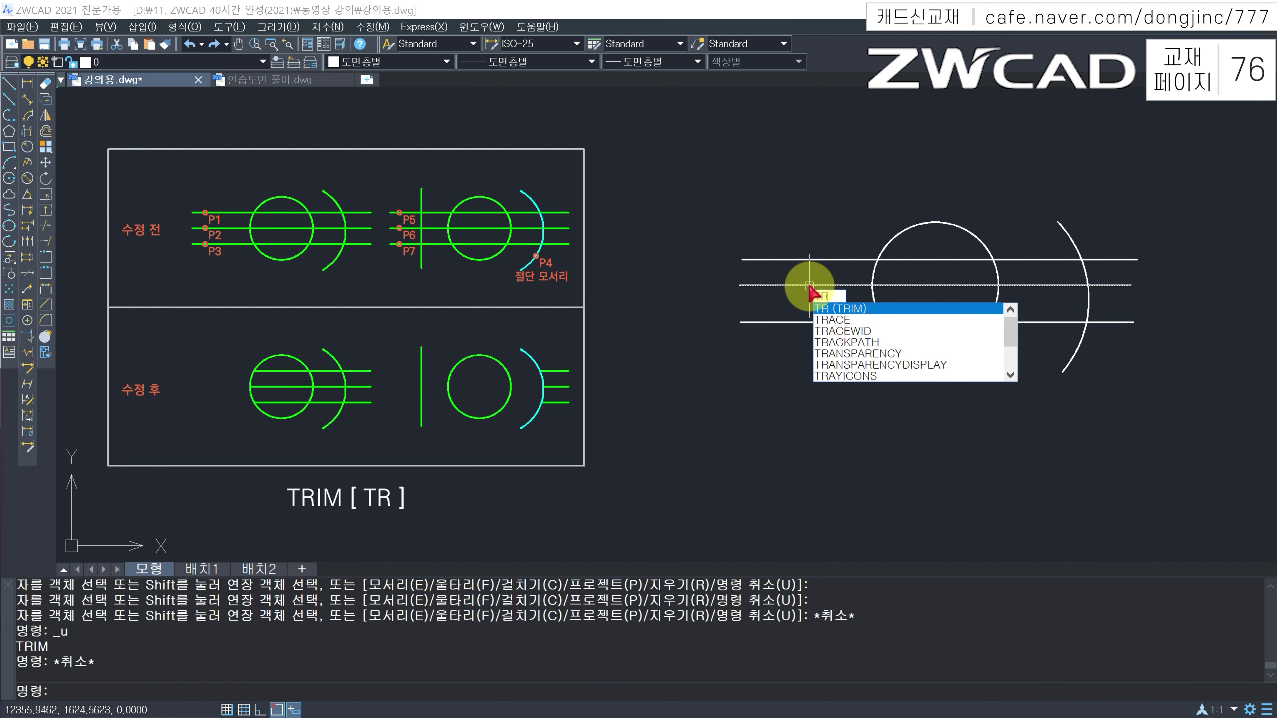
pyautogui.press('Return')
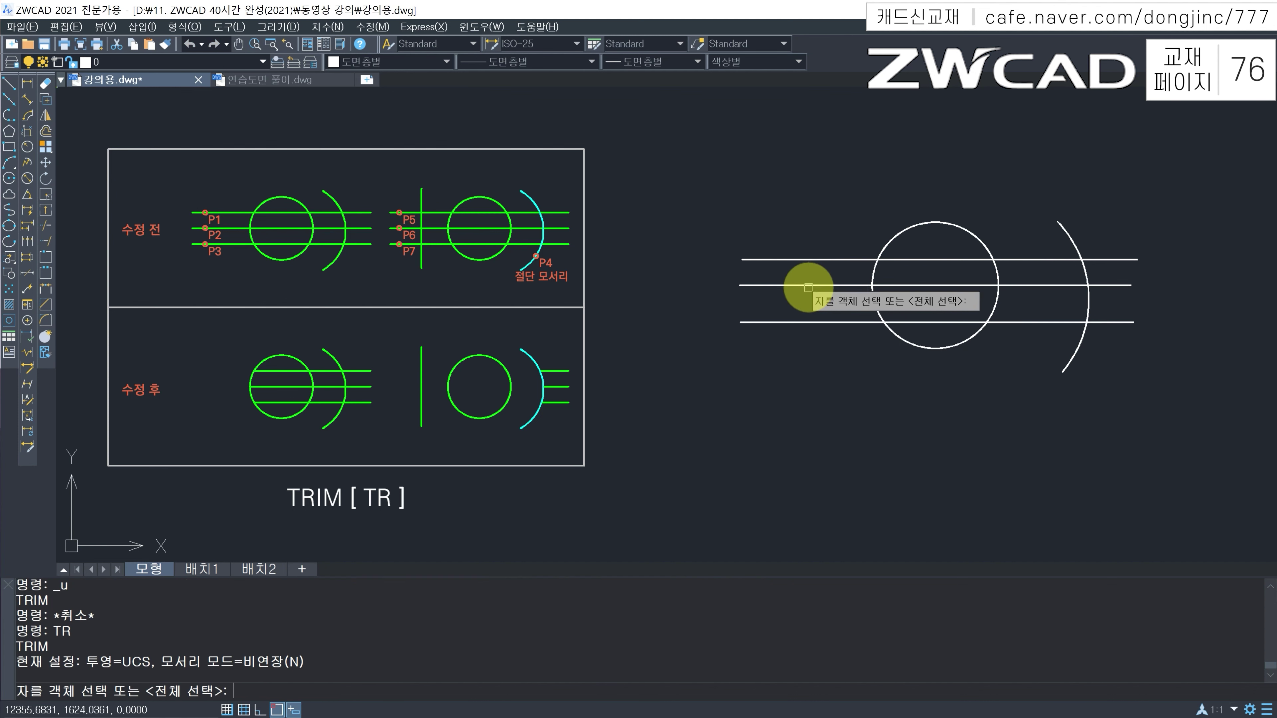
pyautogui.press('Return')
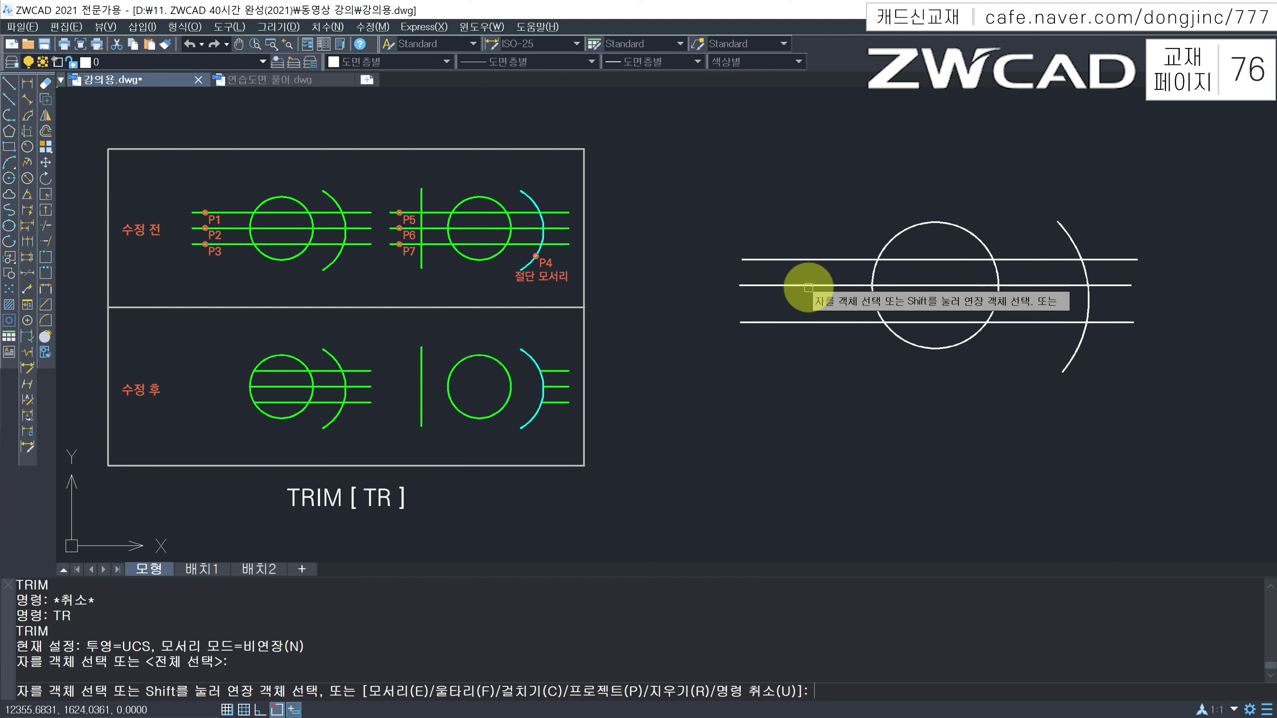
pyautogui.click(811, 206)
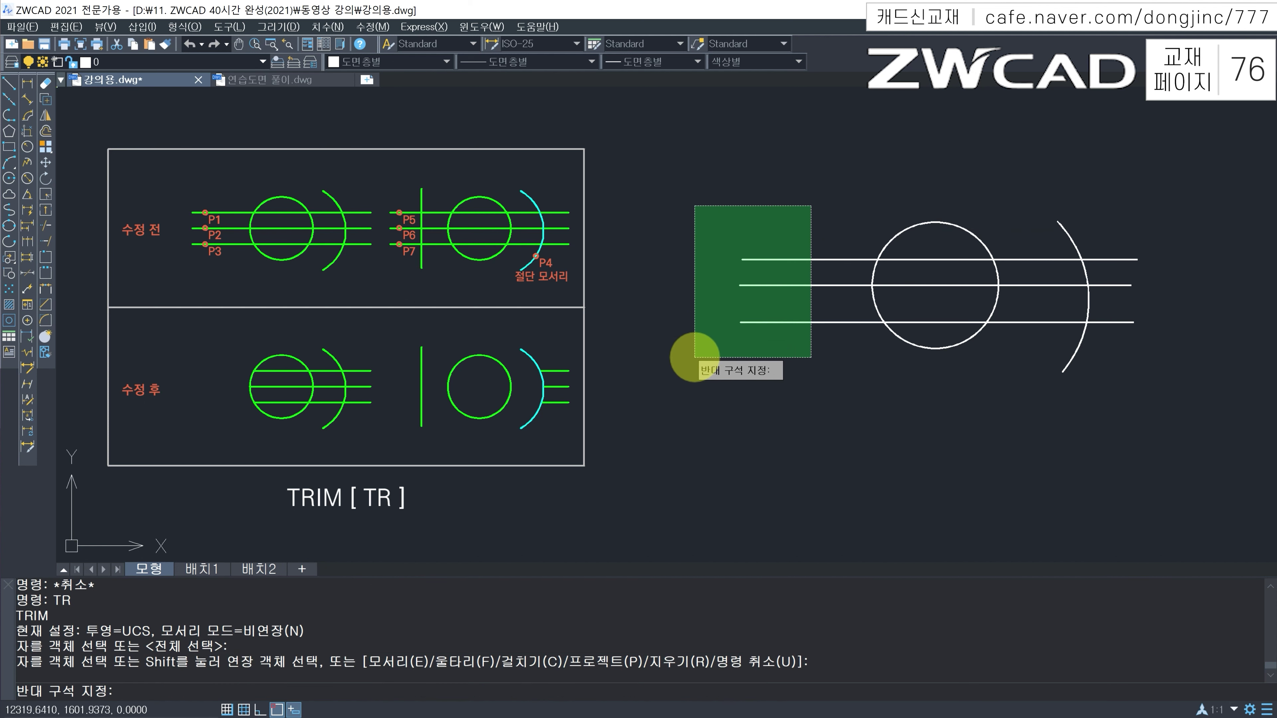
pyautogui.click(686, 372)
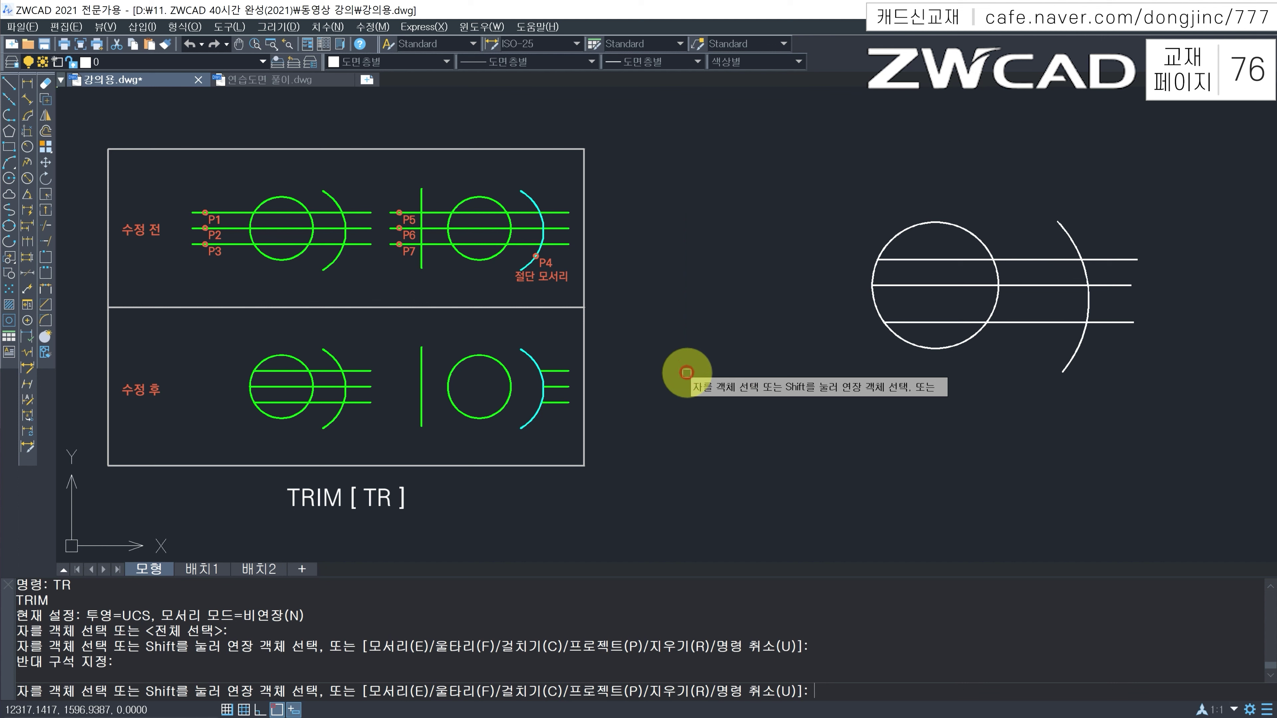
# Step: Trim the segments inside the circle with a crossing window, and those between circle and arc one by one
pyautogui.click(944, 243)
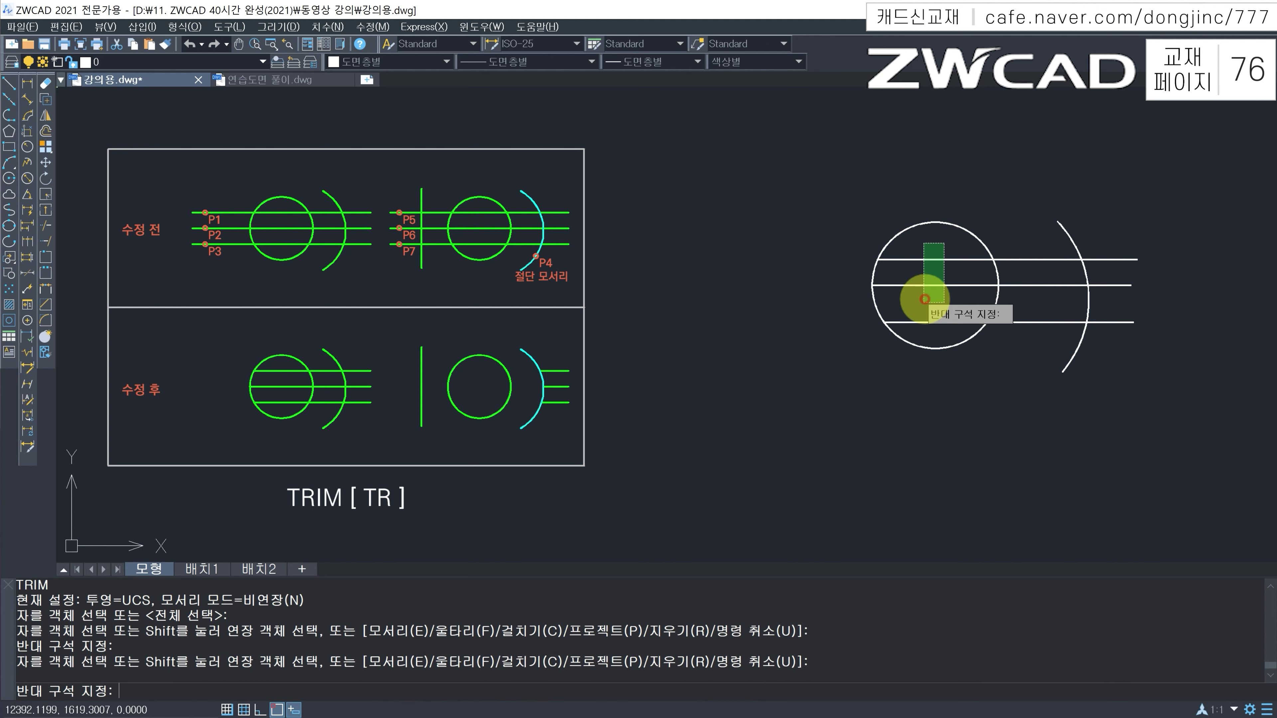
pyautogui.click(916, 330)
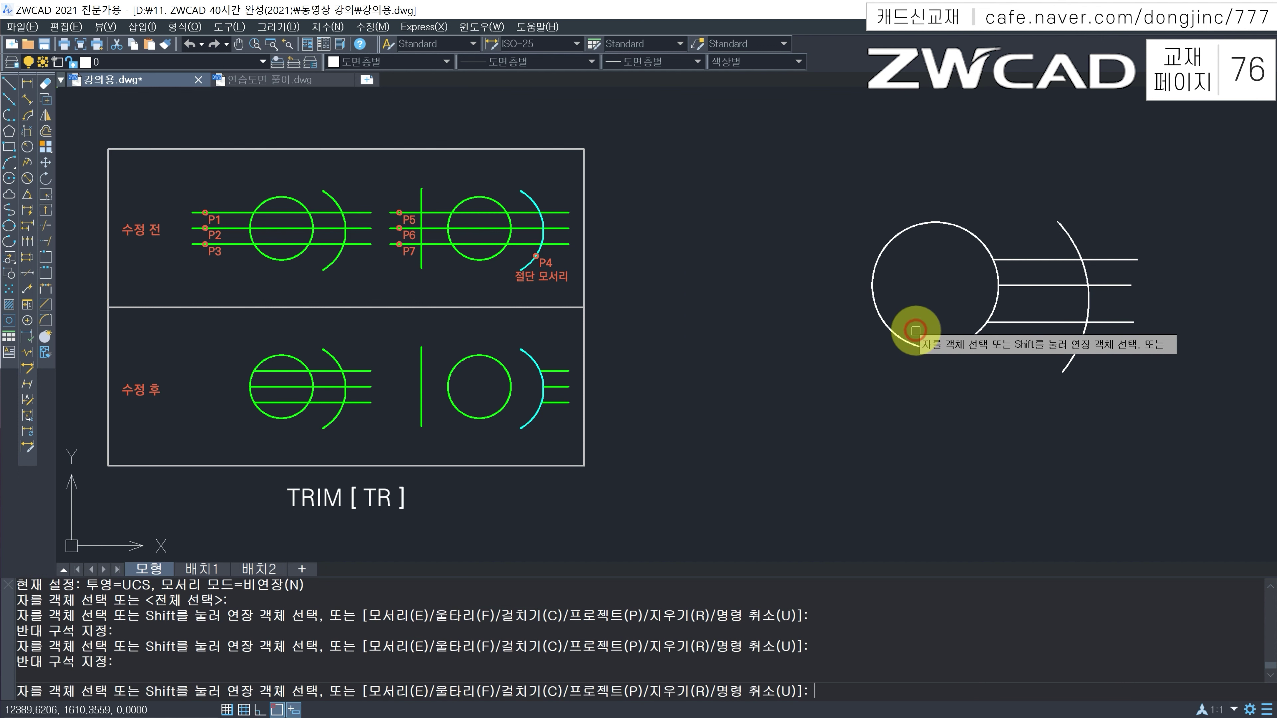
pyautogui.click(1025, 260)
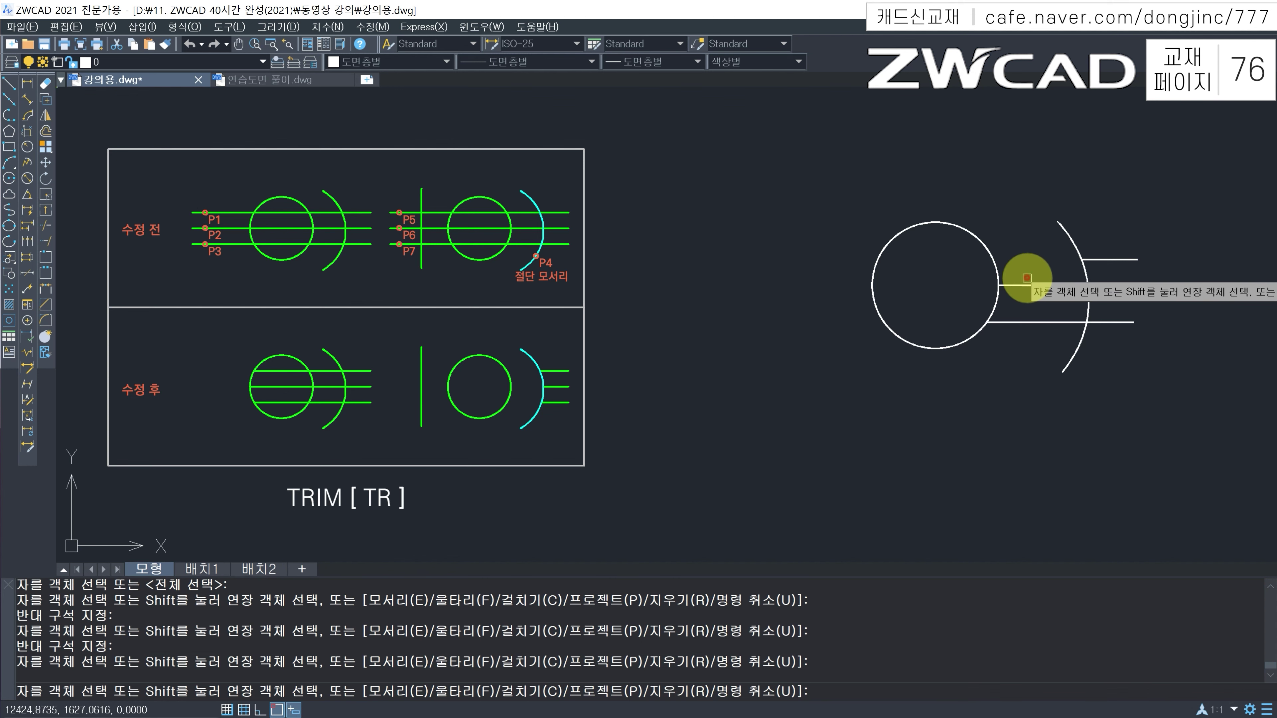
pyautogui.click(1025, 285)
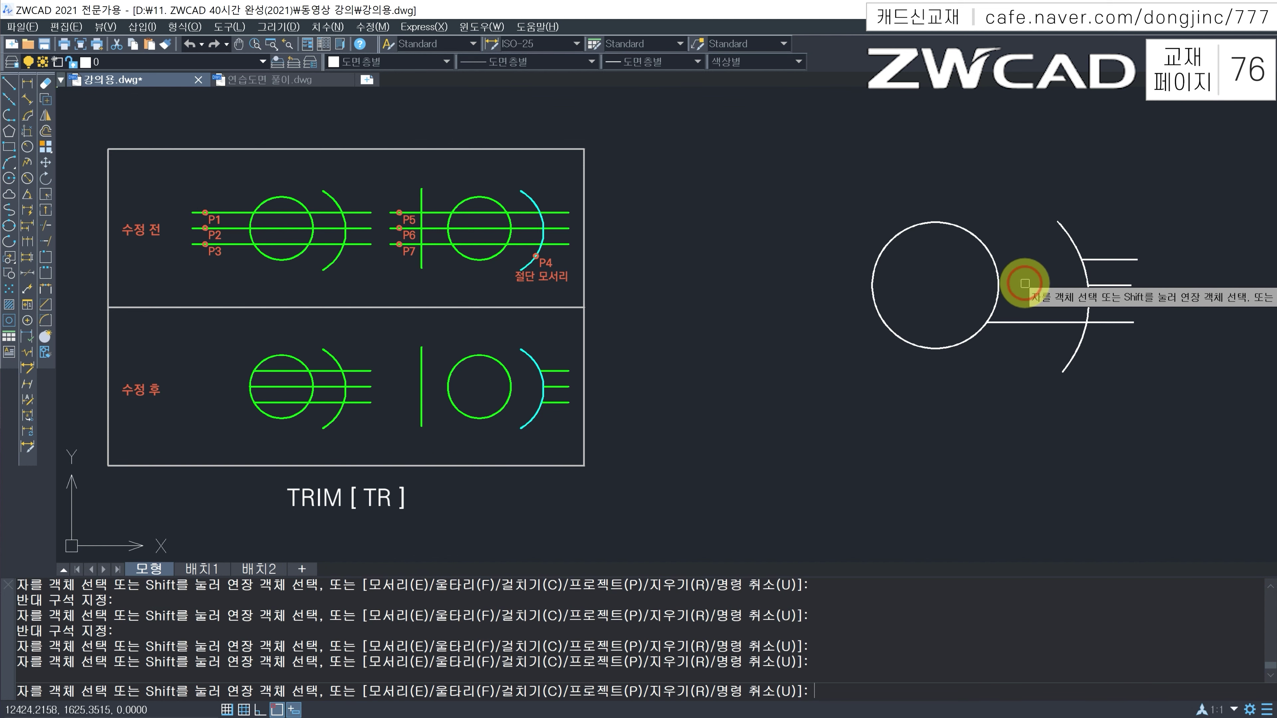
pyautogui.click(1020, 320)
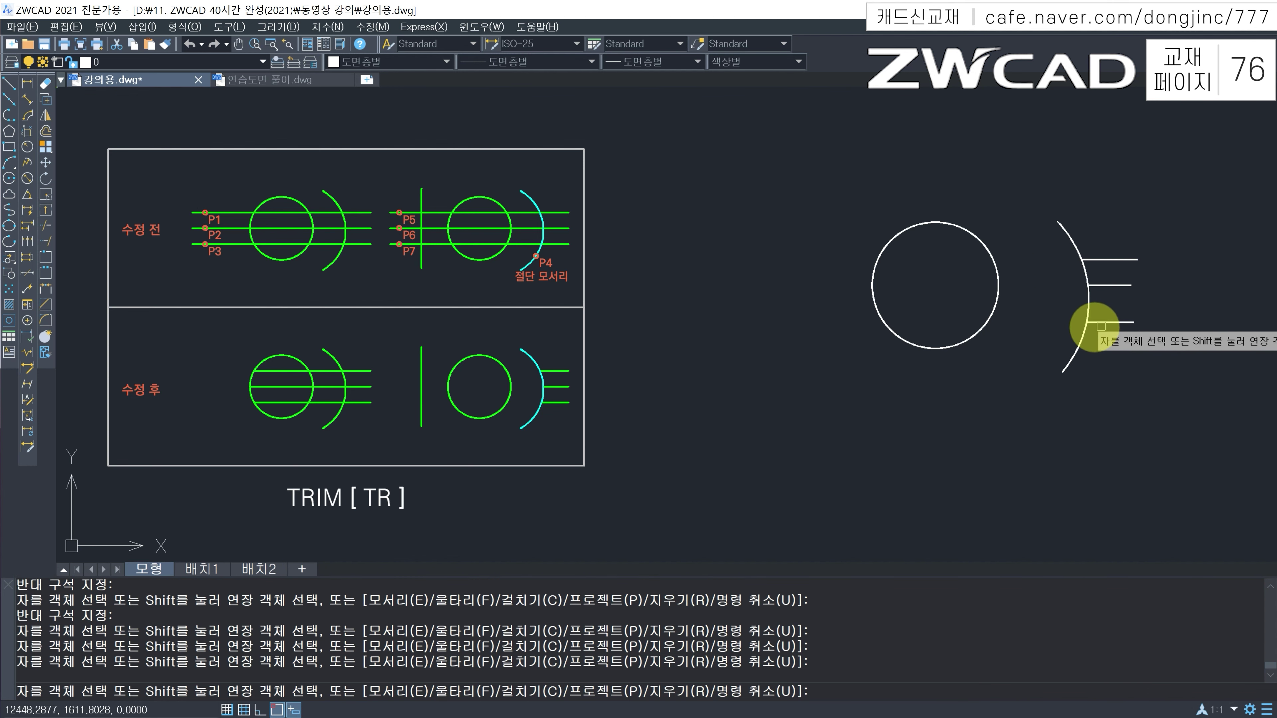
# Step: Try again to trim the three remaining line stubs right of the arc, and exit TRIM
pyautogui.click(1113, 259)
pyautogui.click(1111, 285)
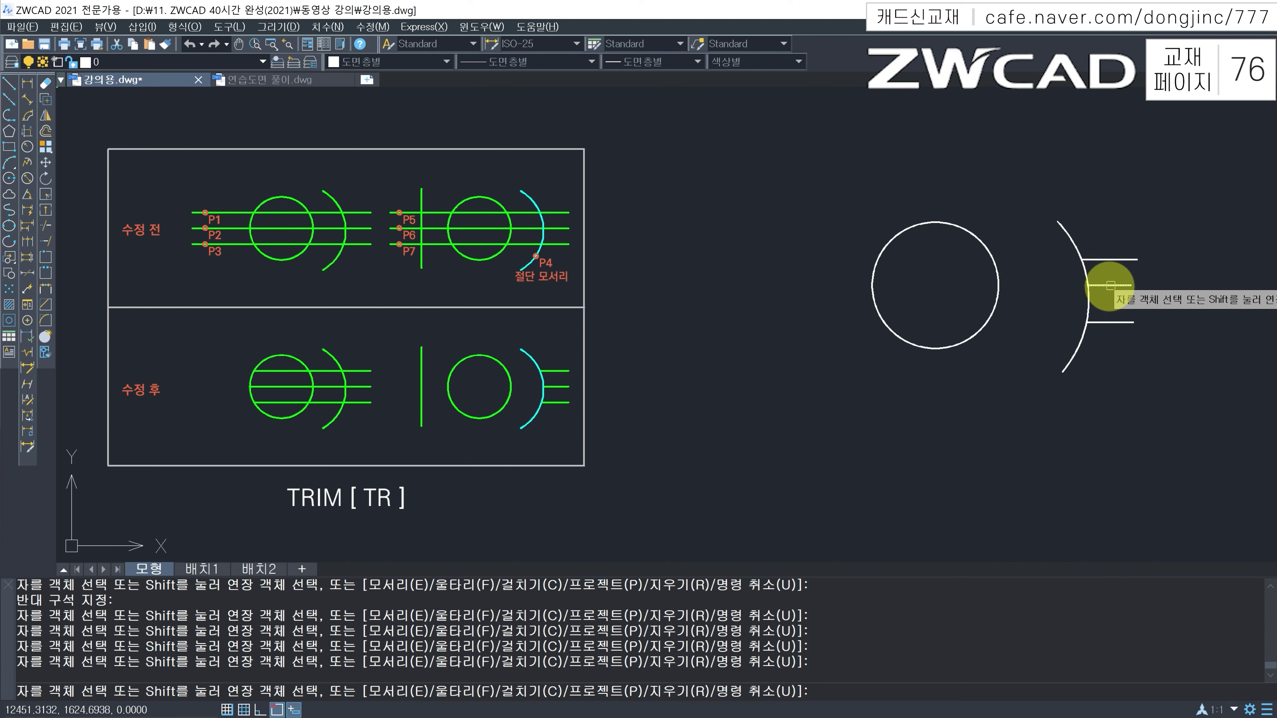
pyautogui.click(1113, 321)
pyautogui.press('Escape')
pyautogui.press('Escape')
pyautogui.press('Escape')
pyautogui.press('Escape')
pyautogui.press('Escape')
pyautogui.press('Escape')
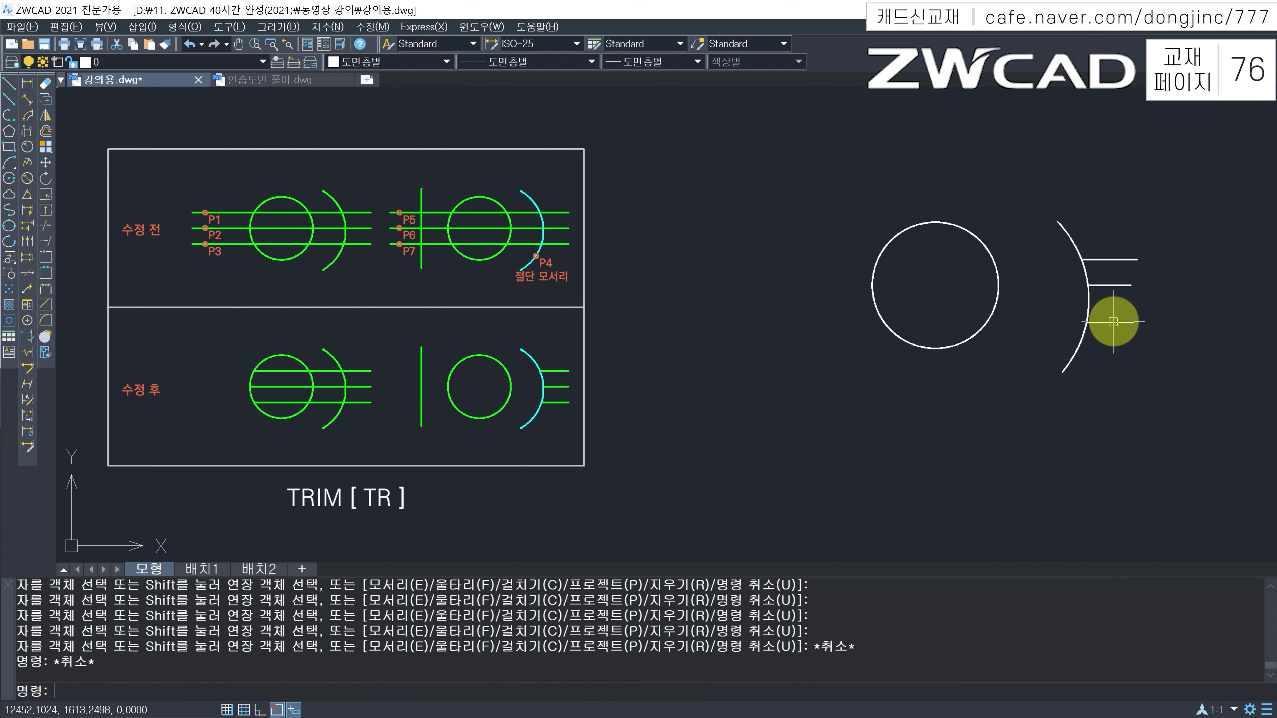
# Step: Select the three remaining stubs right of the arc with a crossing window and erase them
pyautogui.click(1156, 224)
pyautogui.click(1111, 334)
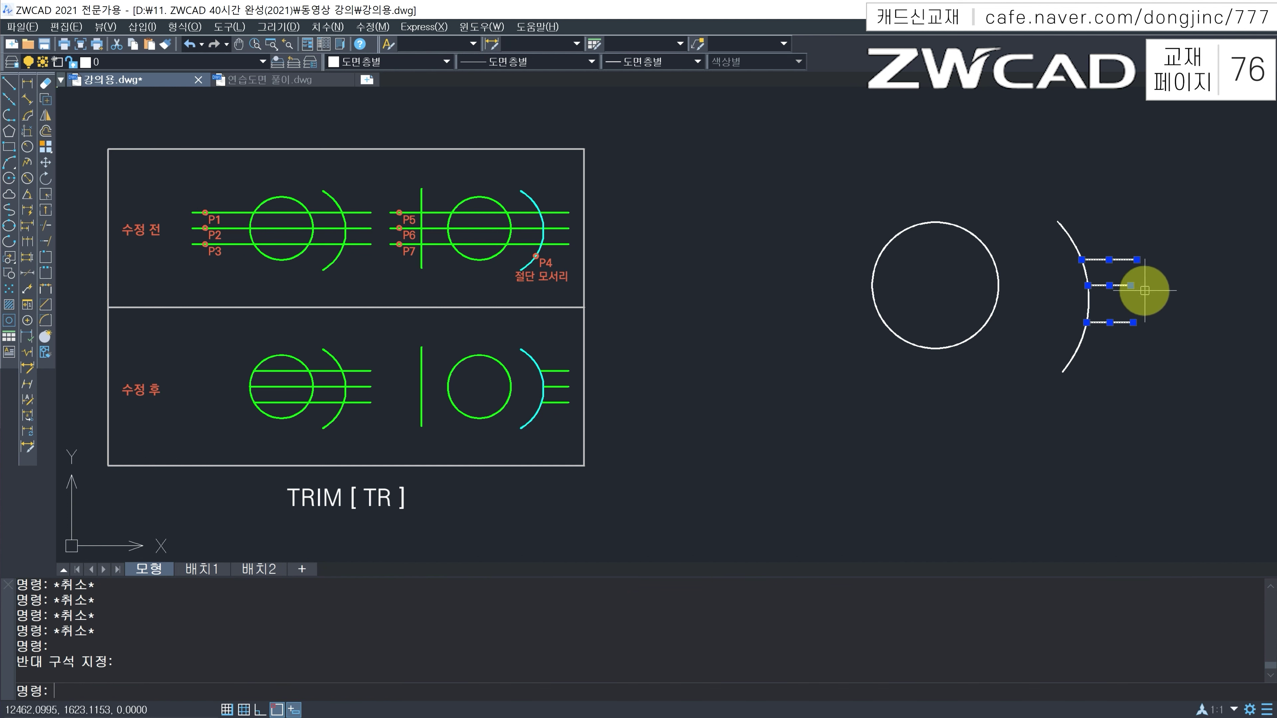
pyautogui.write('e')
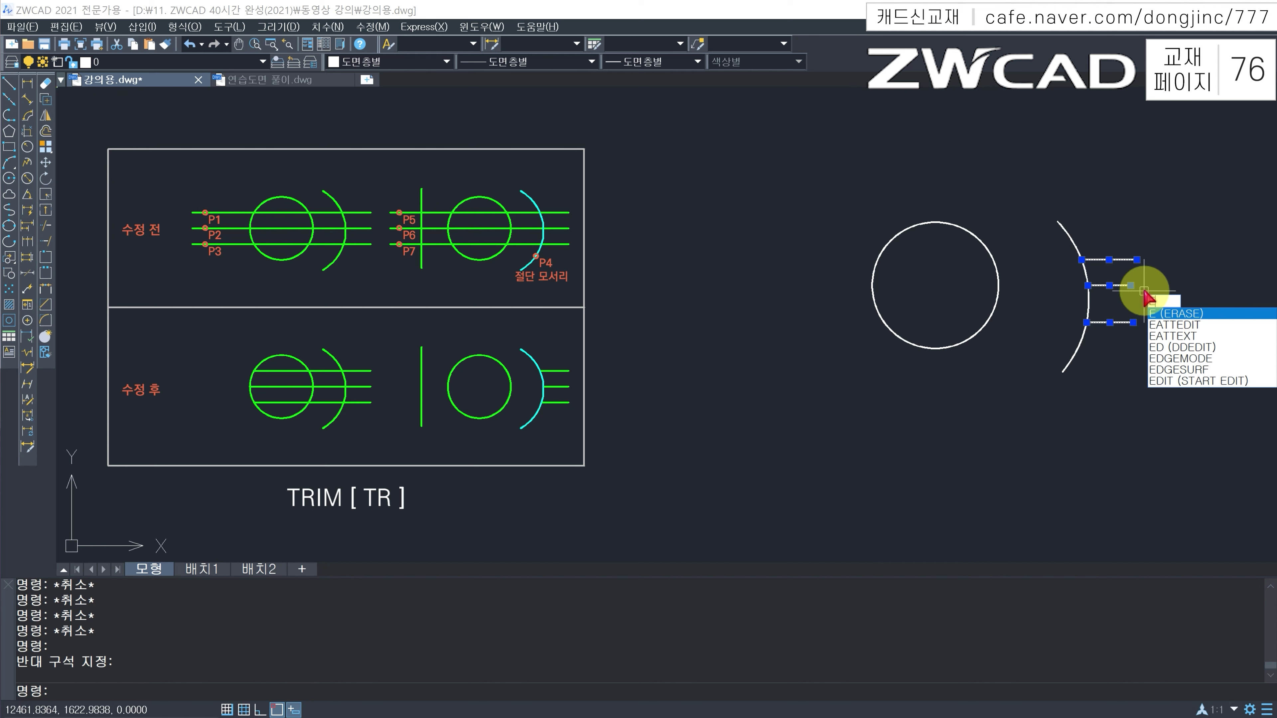
pyautogui.press('Return')
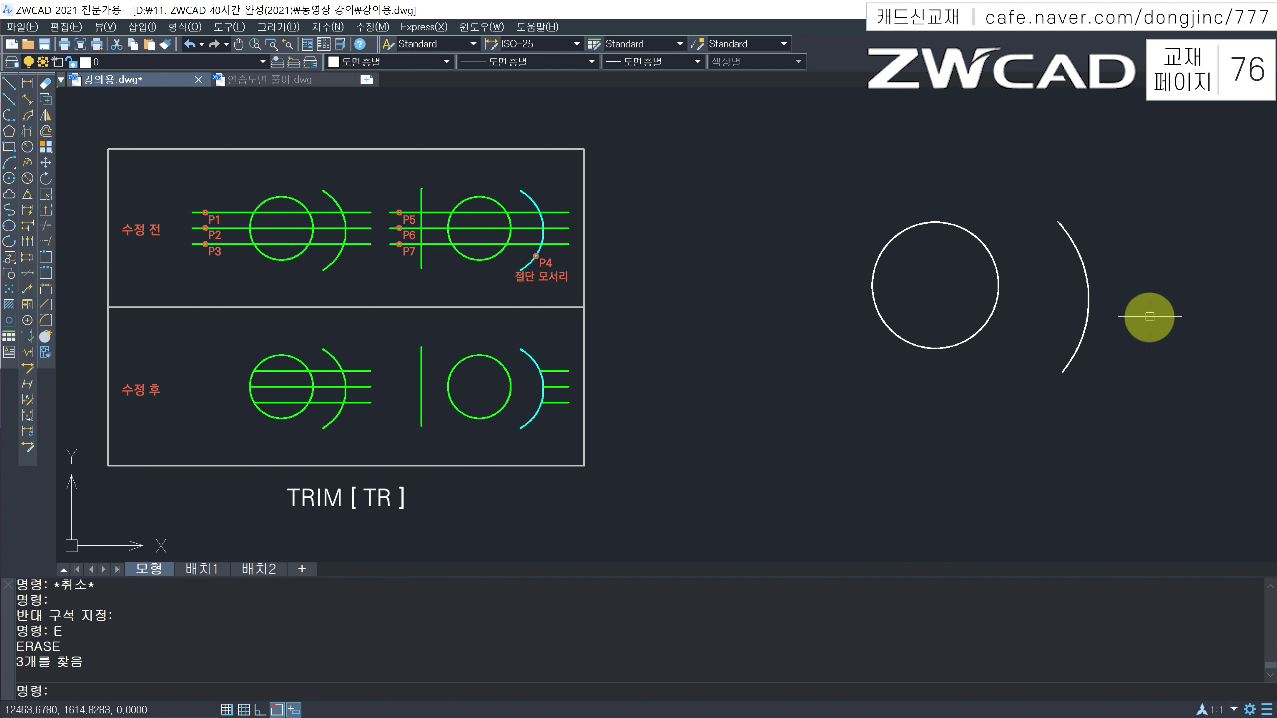
# Step: Undo the erasure of the stubs and the preceding trim
pyautogui.press('Escape')
pyautogui.hotkey('ctrl', 'z')
pyautogui.hotkey('ctrl', 'z')
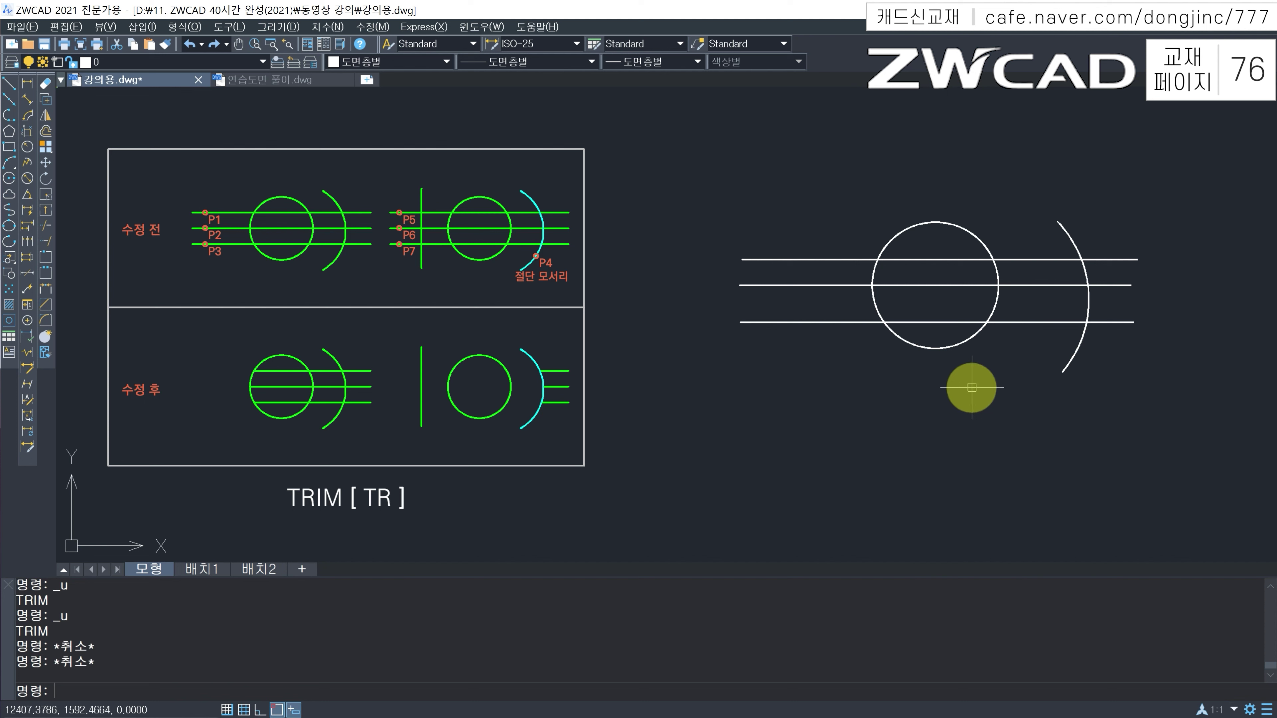
# Step: Trim the three horizontal lines left of the arc, using only the arc as cutting edge, and exit TRIM
pyautogui.write('TR')
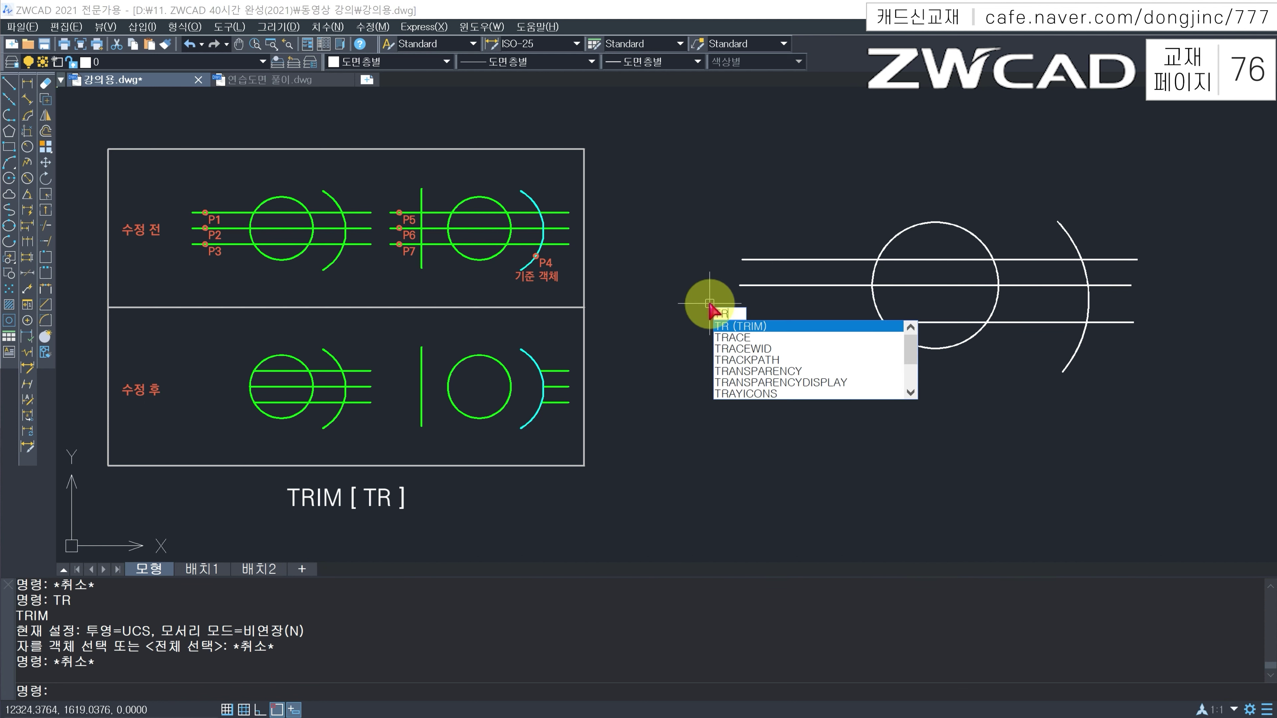
pyautogui.press('Return')
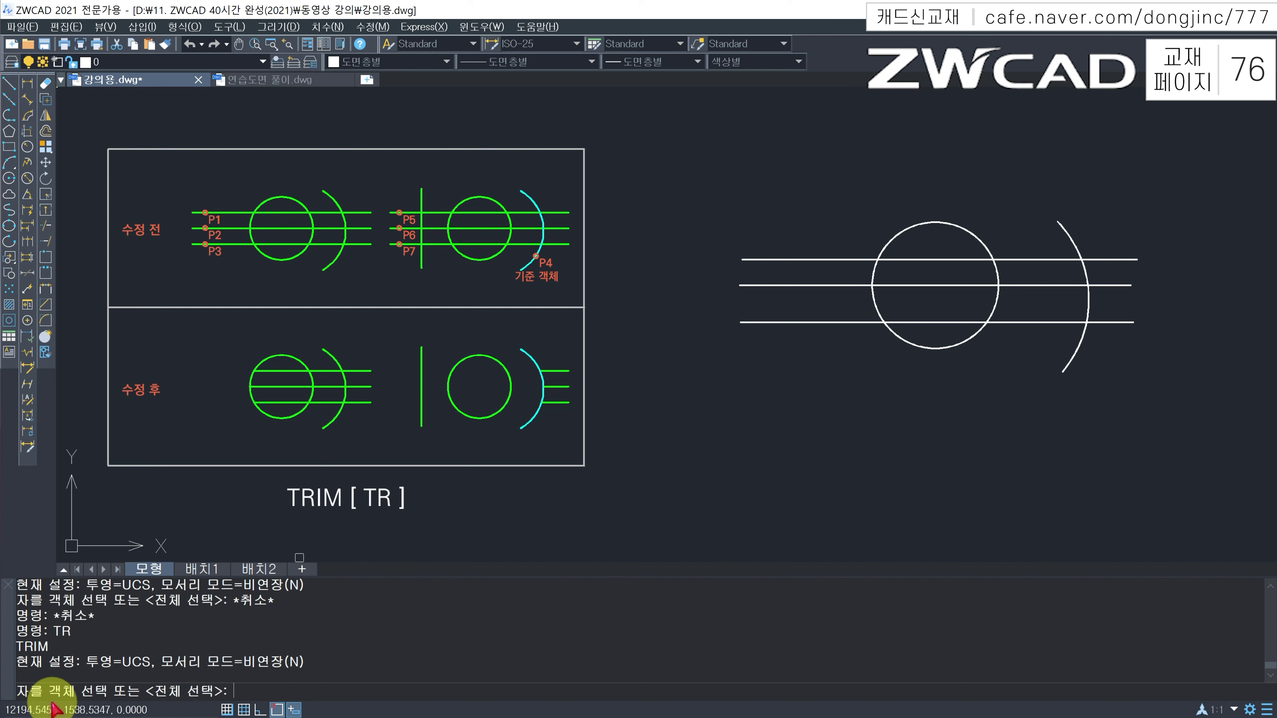
pyautogui.click(1064, 228)
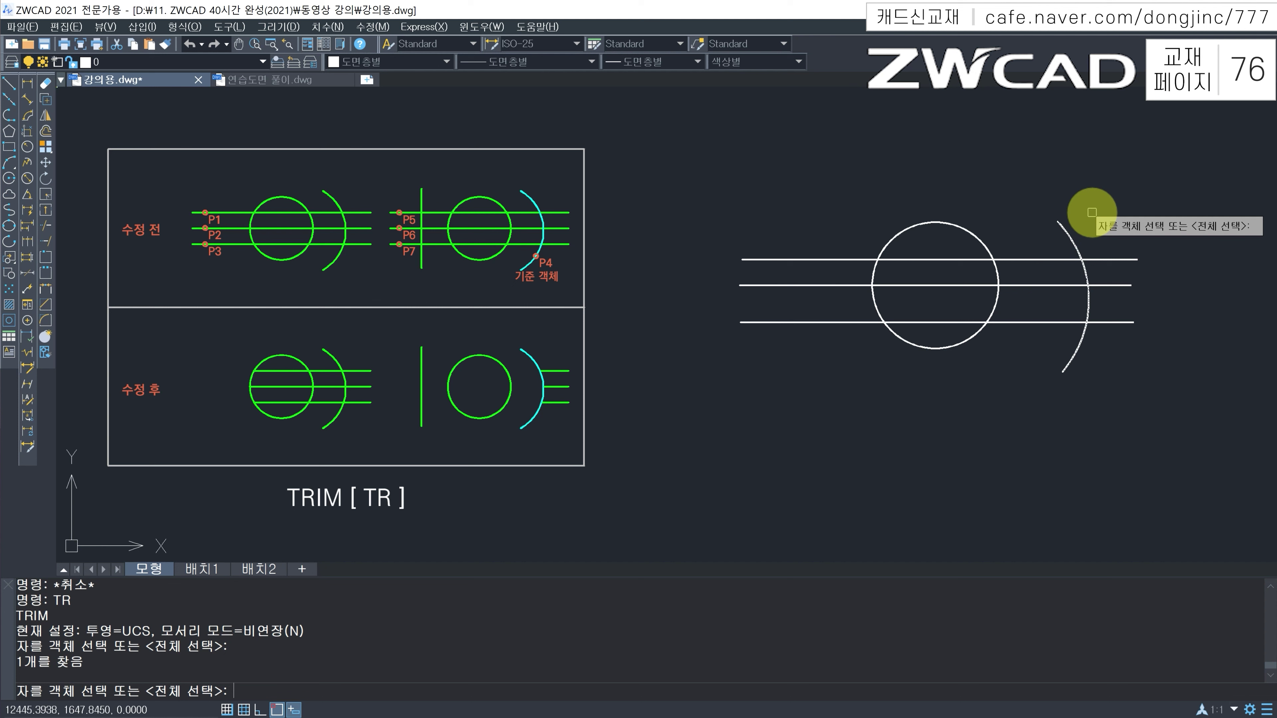
pyautogui.press('Return')
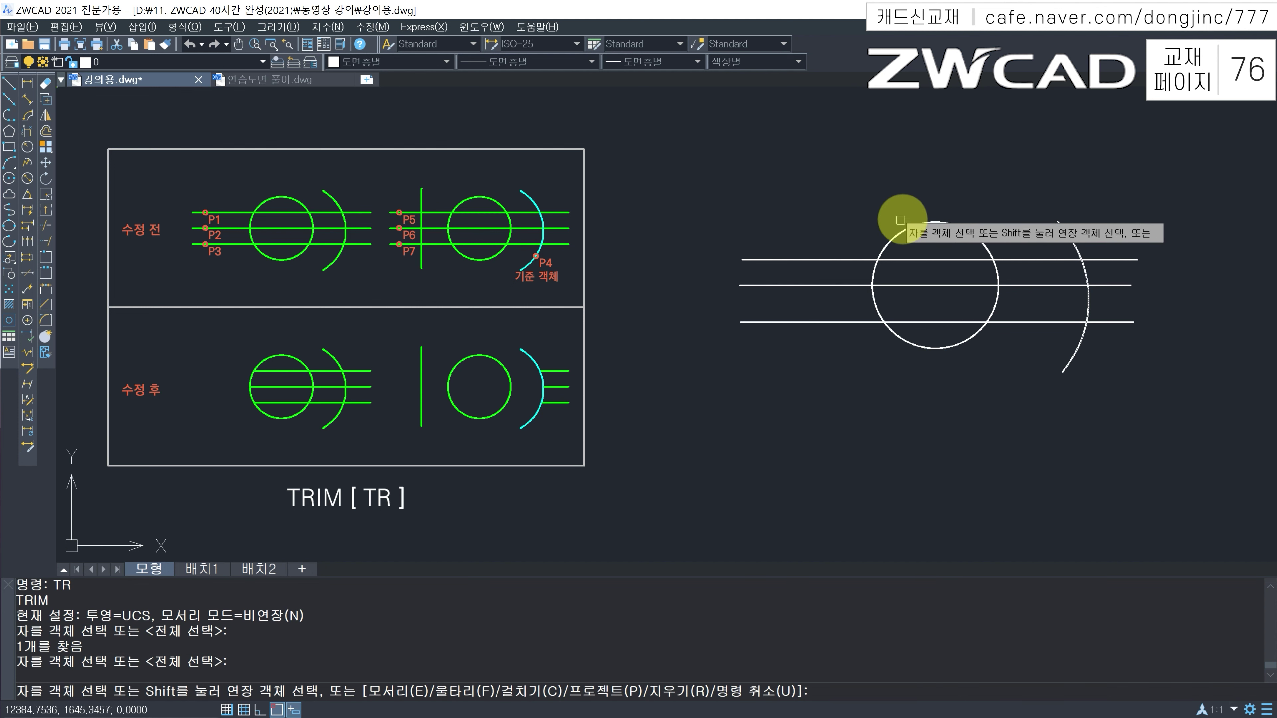
pyautogui.click(778, 257)
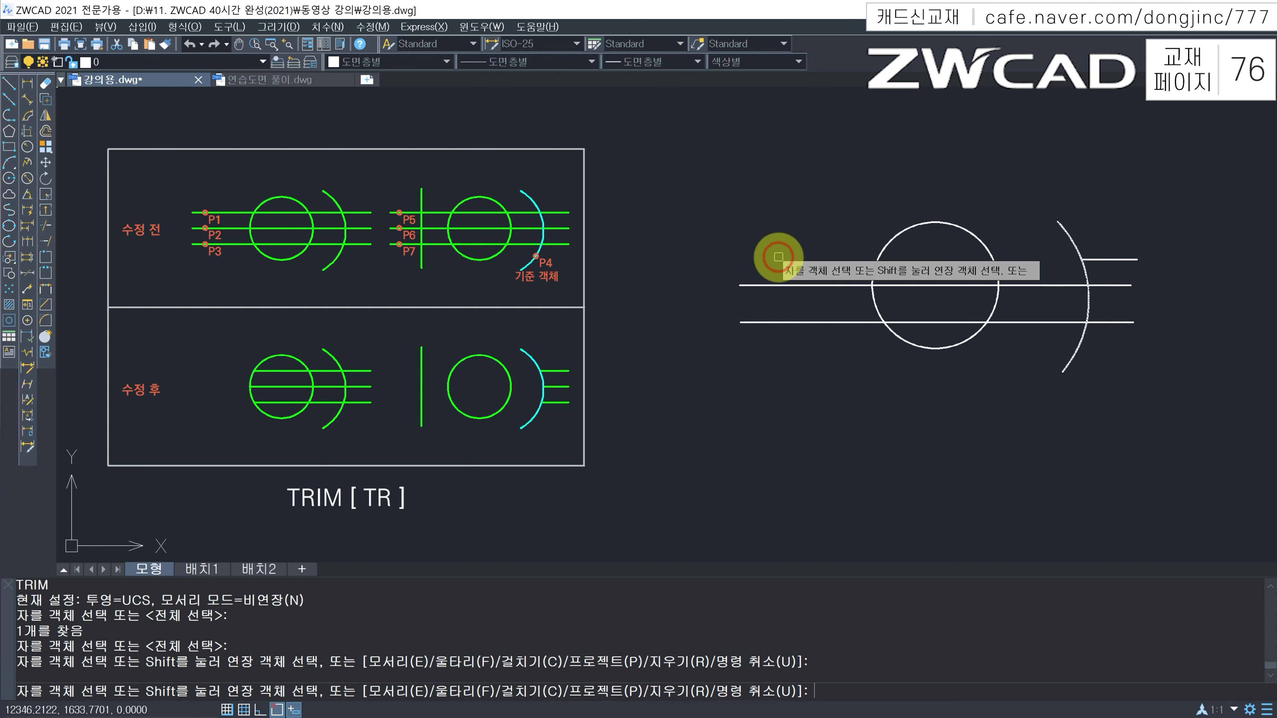
pyautogui.click(777, 286)
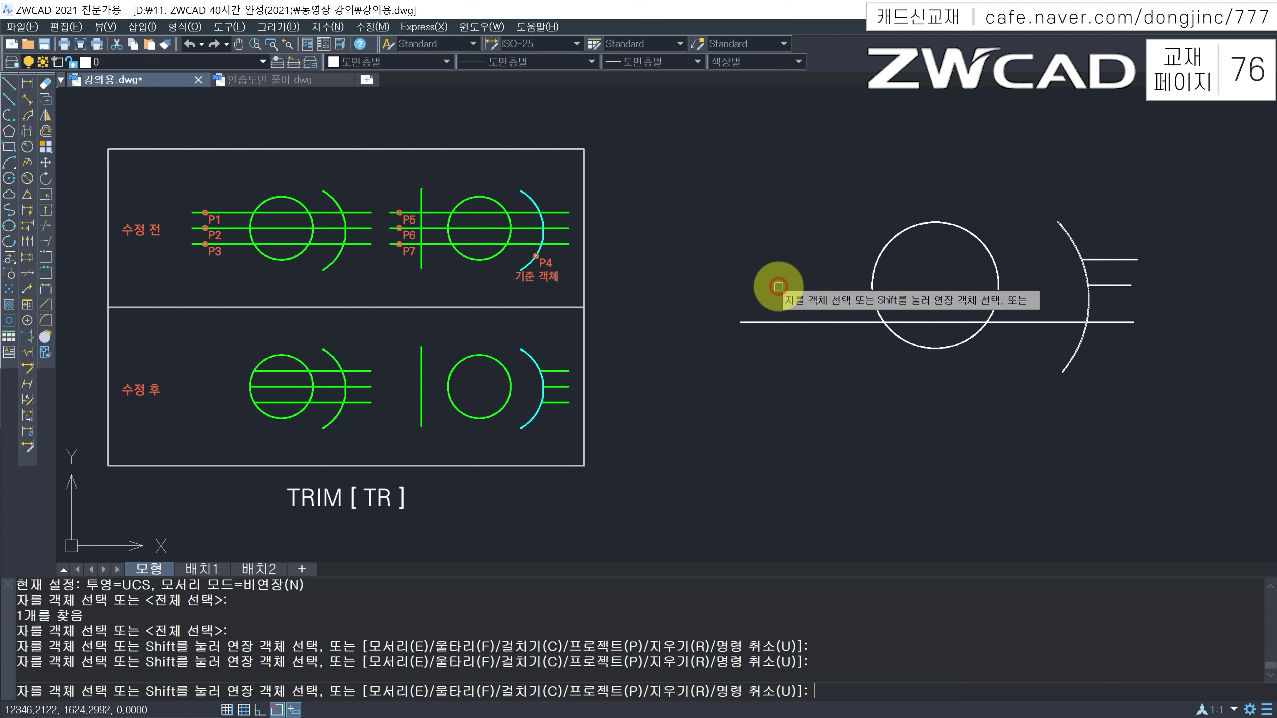
pyautogui.click(782, 323)
pyautogui.press('Escape')
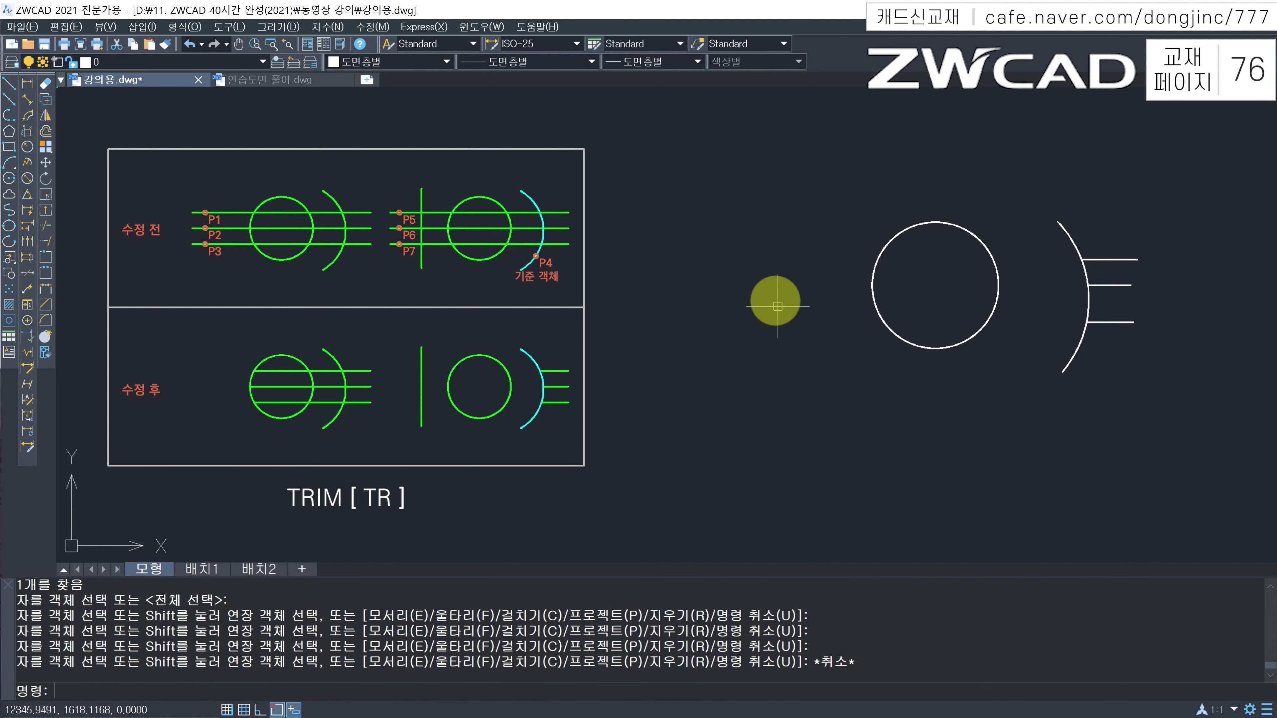
pyautogui.moveTo(1056, 219)
pyautogui.mouseDown()
pyautogui.moveTo(1077, 257)
pyautogui.moveTo(1056, 373)
pyautogui.mouseUp()
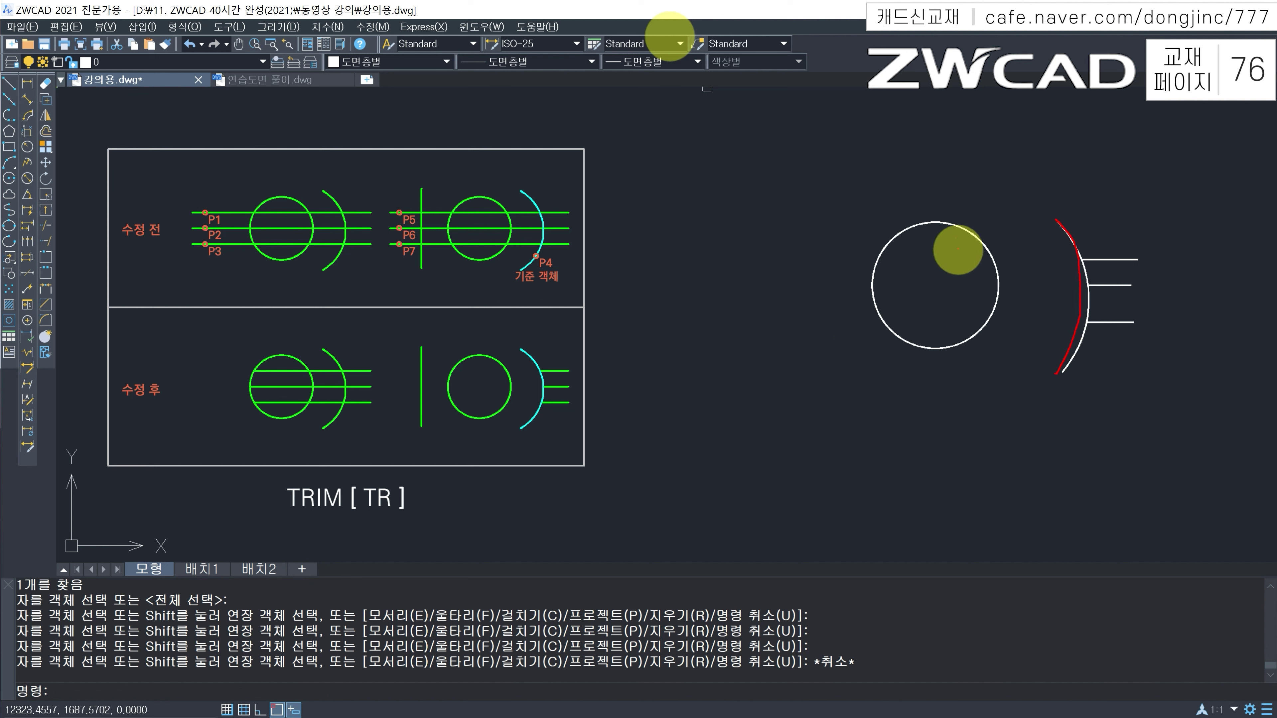
pyautogui.moveTo(915, 218)
pyautogui.mouseDown()
pyautogui.moveTo(886, 271)
pyautogui.moveTo(910, 228)
pyautogui.mouseUp()
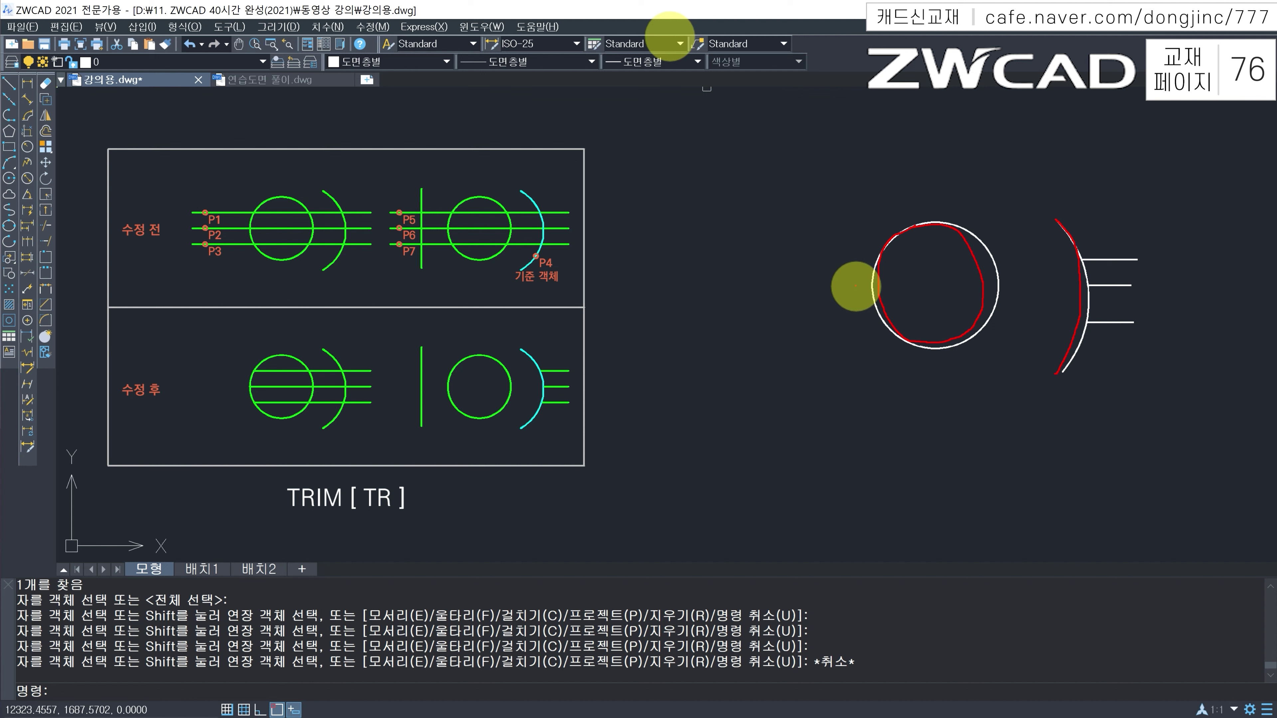
pyautogui.moveTo(986, 221); pyautogui.dragTo(898, 328)
pyautogui.moveTo(879, 214); pyautogui.dragTo(974, 297)
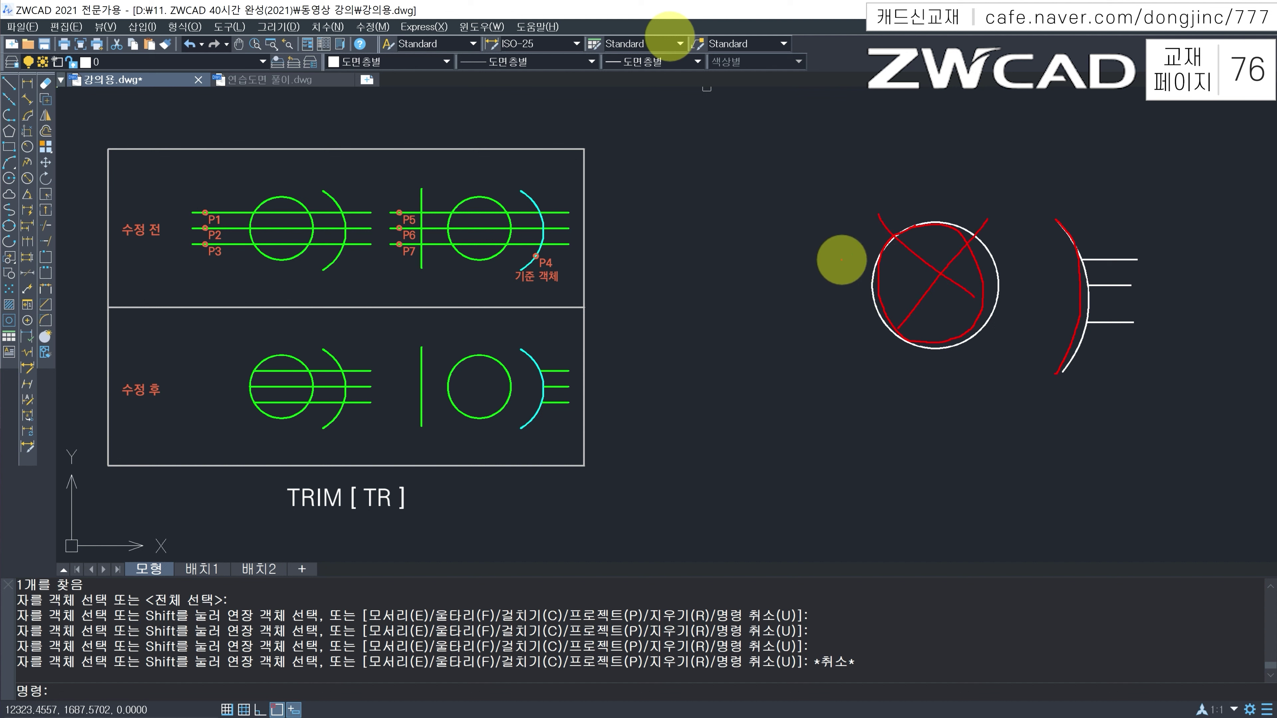
pyautogui.moveTo(1054, 220)
pyautogui.mouseDown()
pyautogui.moveTo(1083, 302)
pyautogui.moveTo(1047, 378)
pyautogui.mouseUp()
pyautogui.moveTo(800, 265); pyautogui.dragTo(1047, 261)
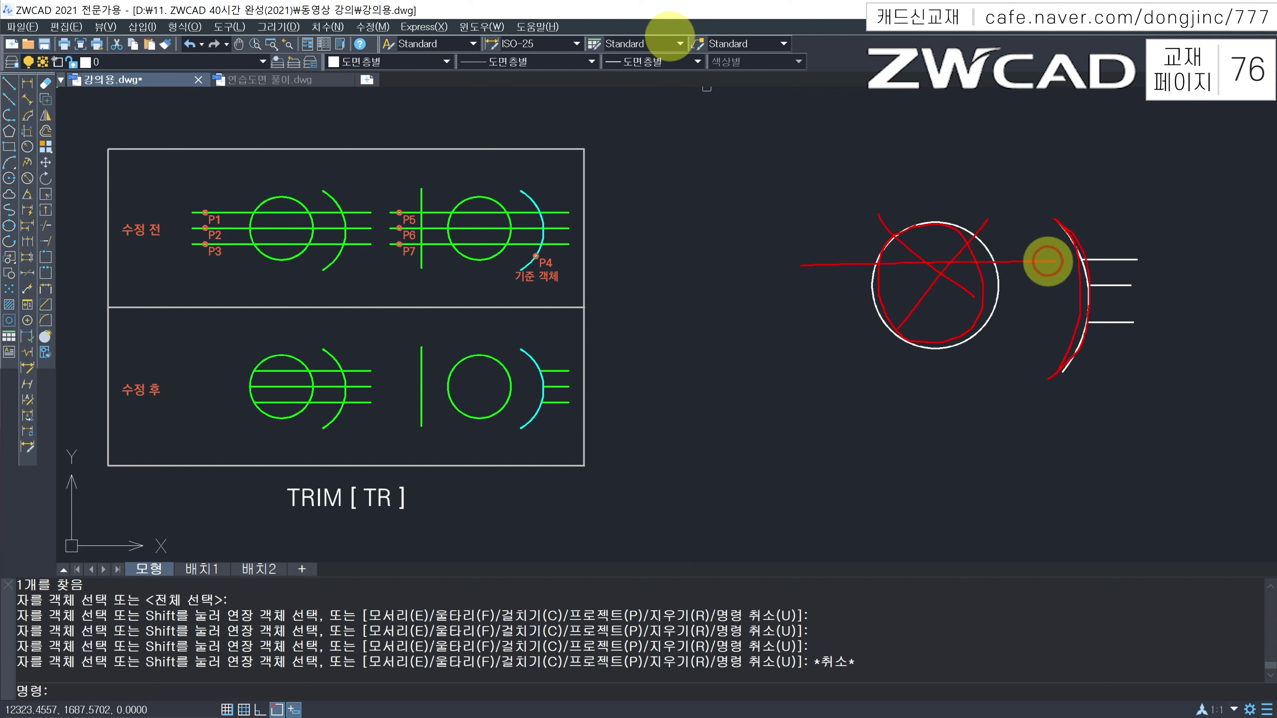
pyautogui.moveTo(818, 302); pyautogui.dragTo(1055, 300)
pyautogui.moveTo(873, 325); pyautogui.dragTo(1065, 326)
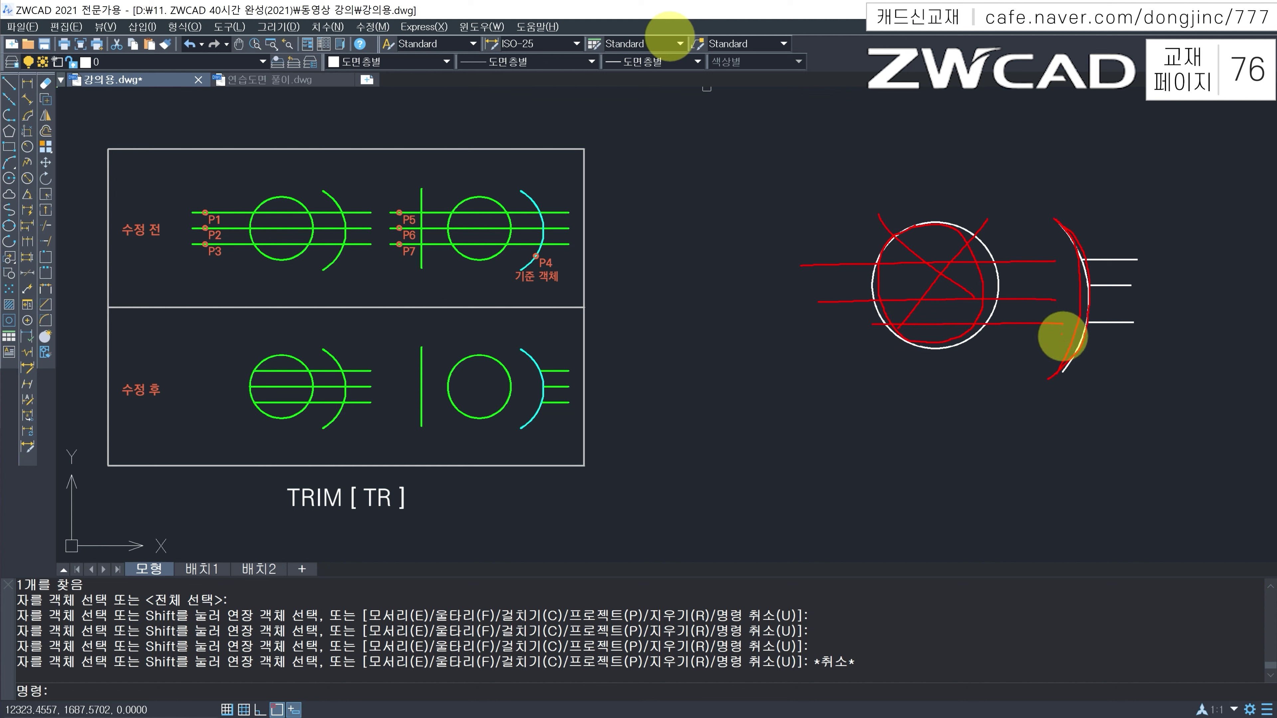
pyautogui.press('Escape')
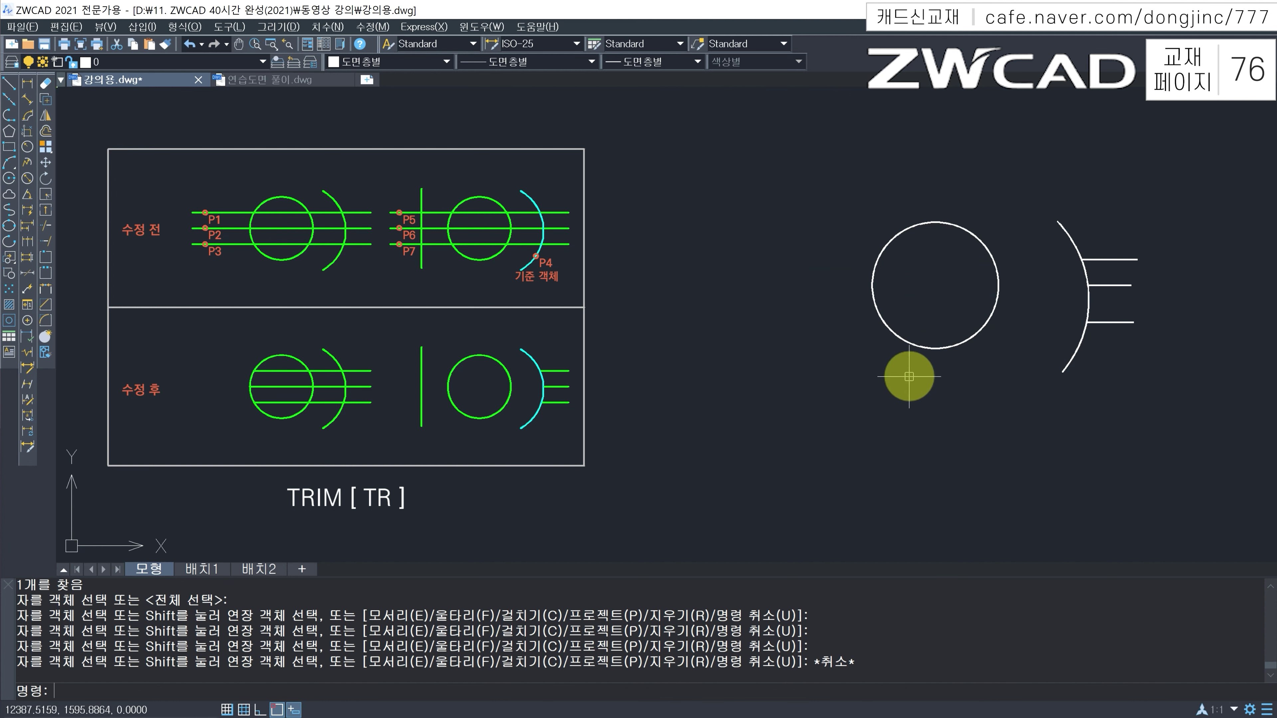
# Step: Undo the last trim of the three horizontal lines
pyautogui.hotkey('ctrl', 'z')
pyautogui.press('Escape')
pyautogui.press('Escape')
# Step: Trim the lines with only the arc as cutting edge, picking the upper line inside the circle and the other two with a crossing window
pyautogui.write('TR')
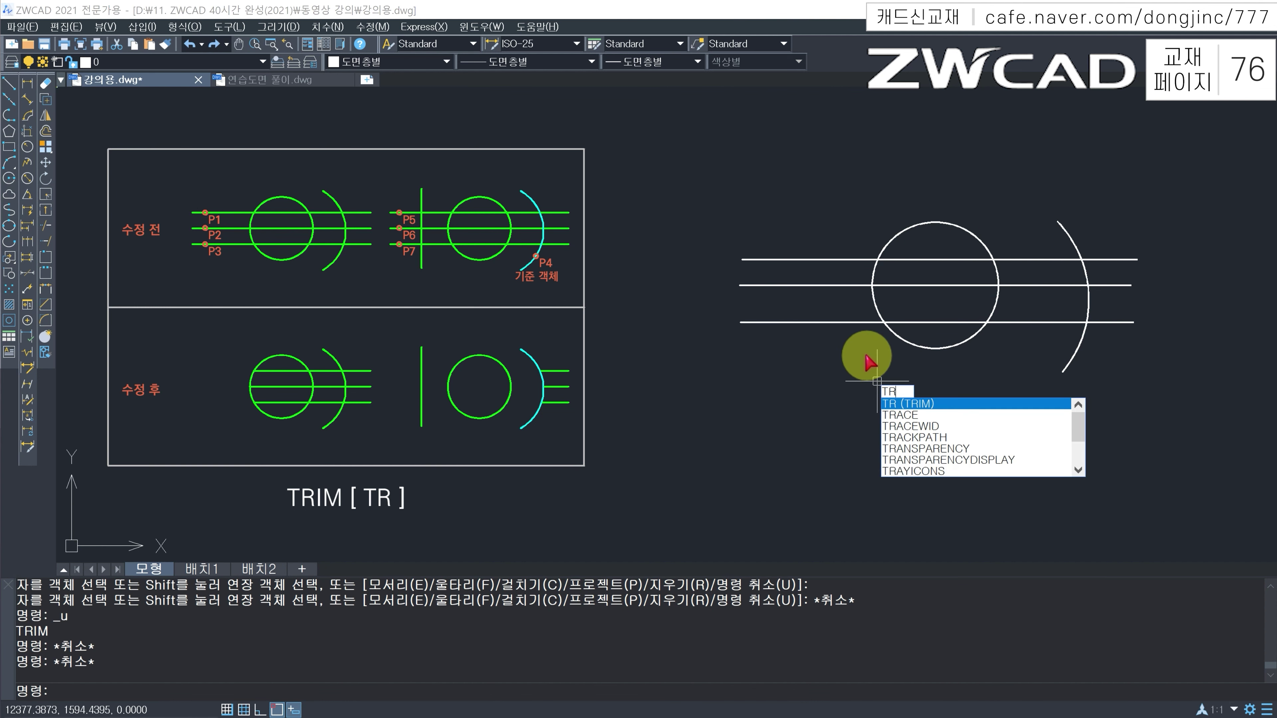
pyautogui.press('Return')
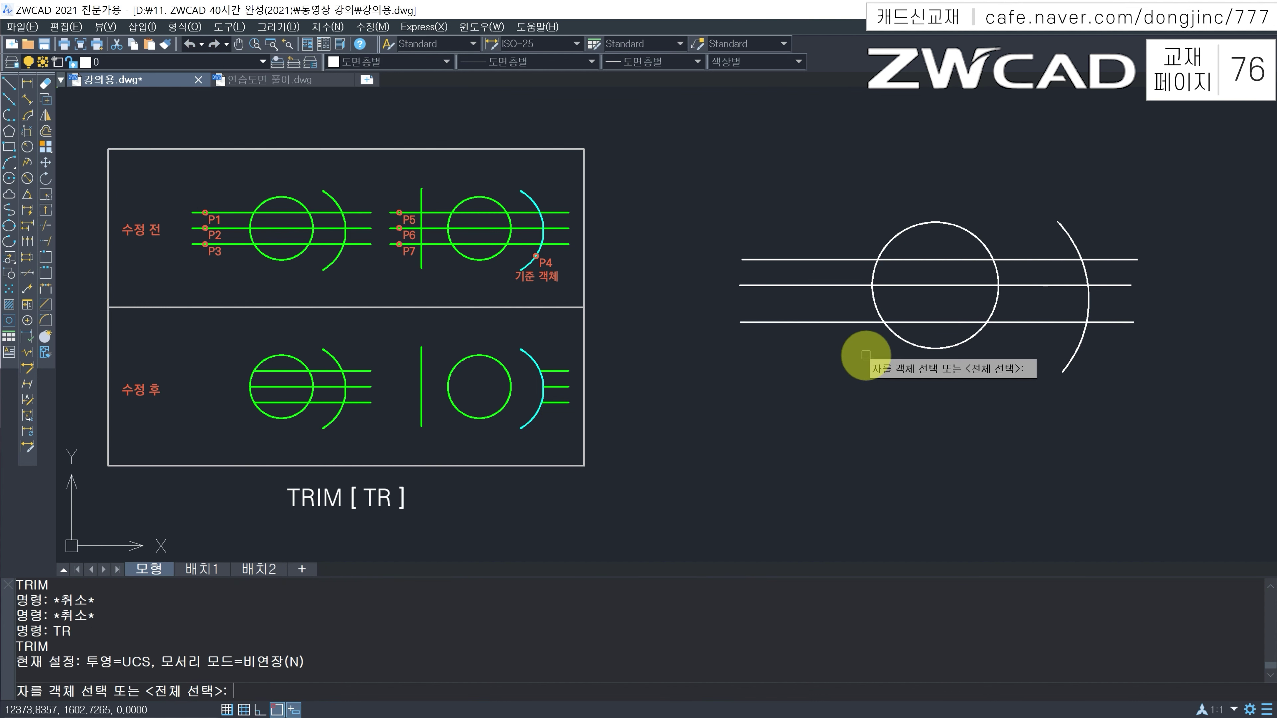
pyautogui.click(1066, 230)
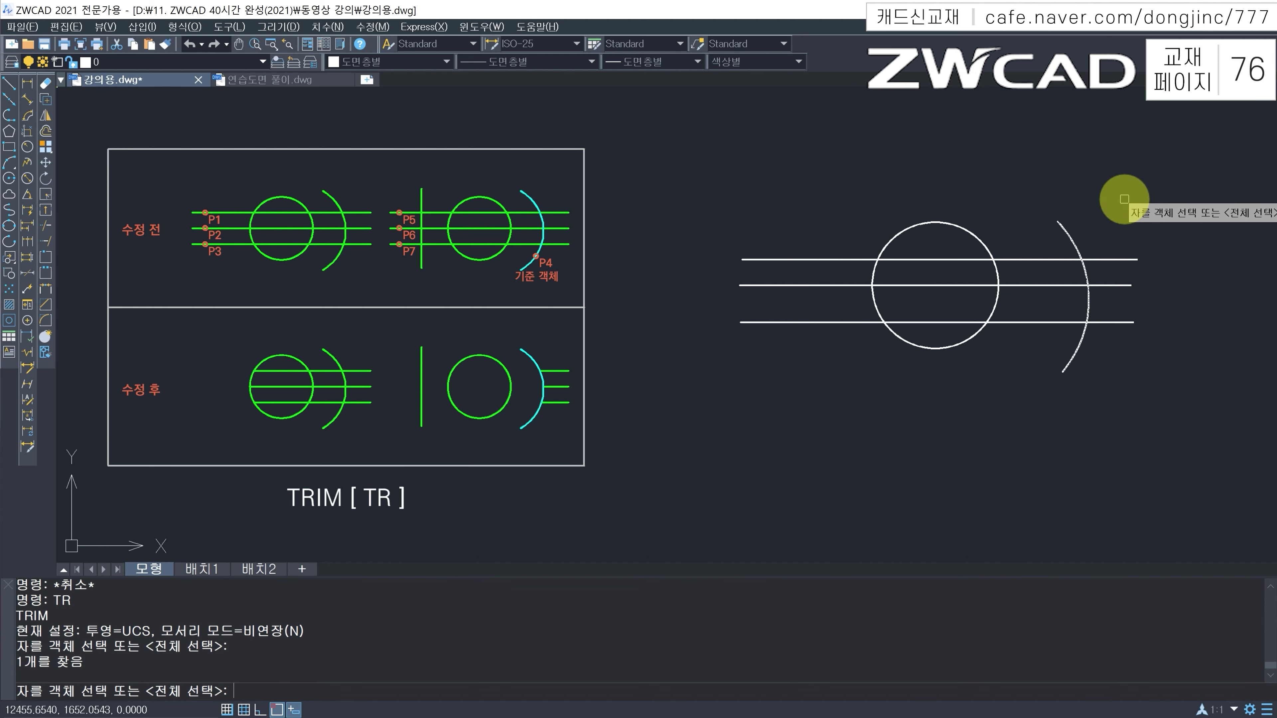
pyautogui.press('Return')
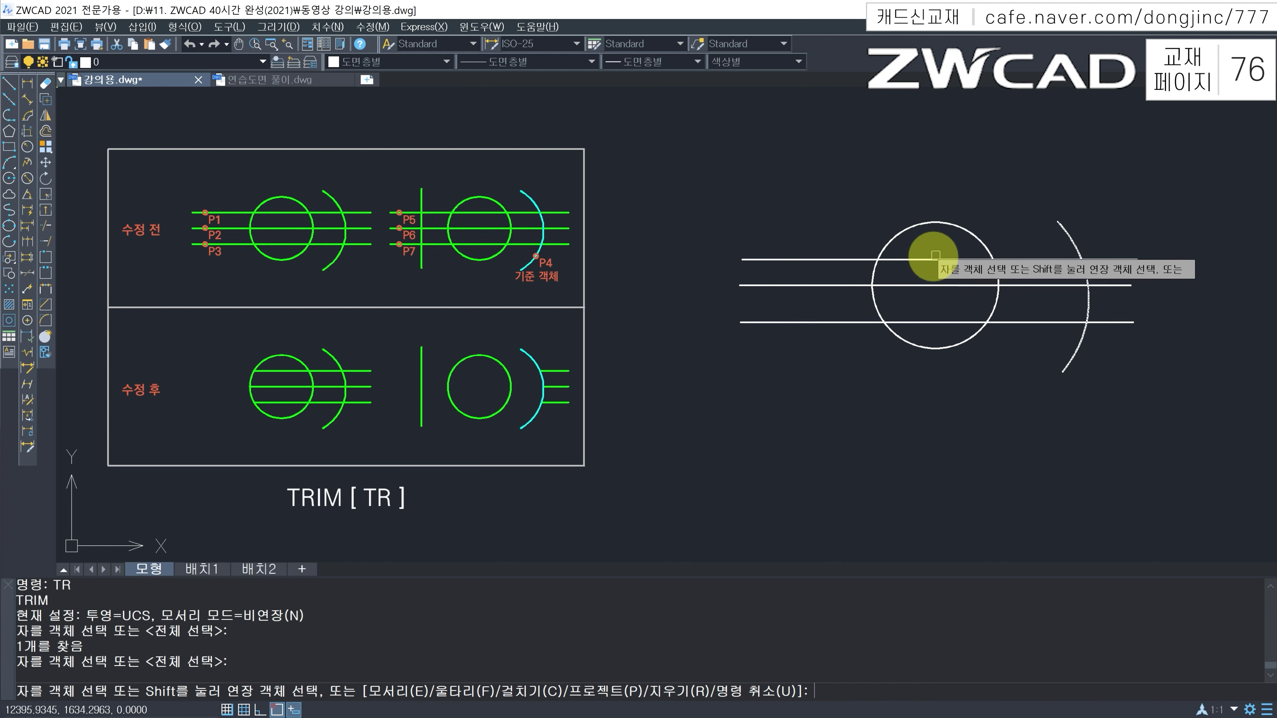
pyautogui.click(934, 259)
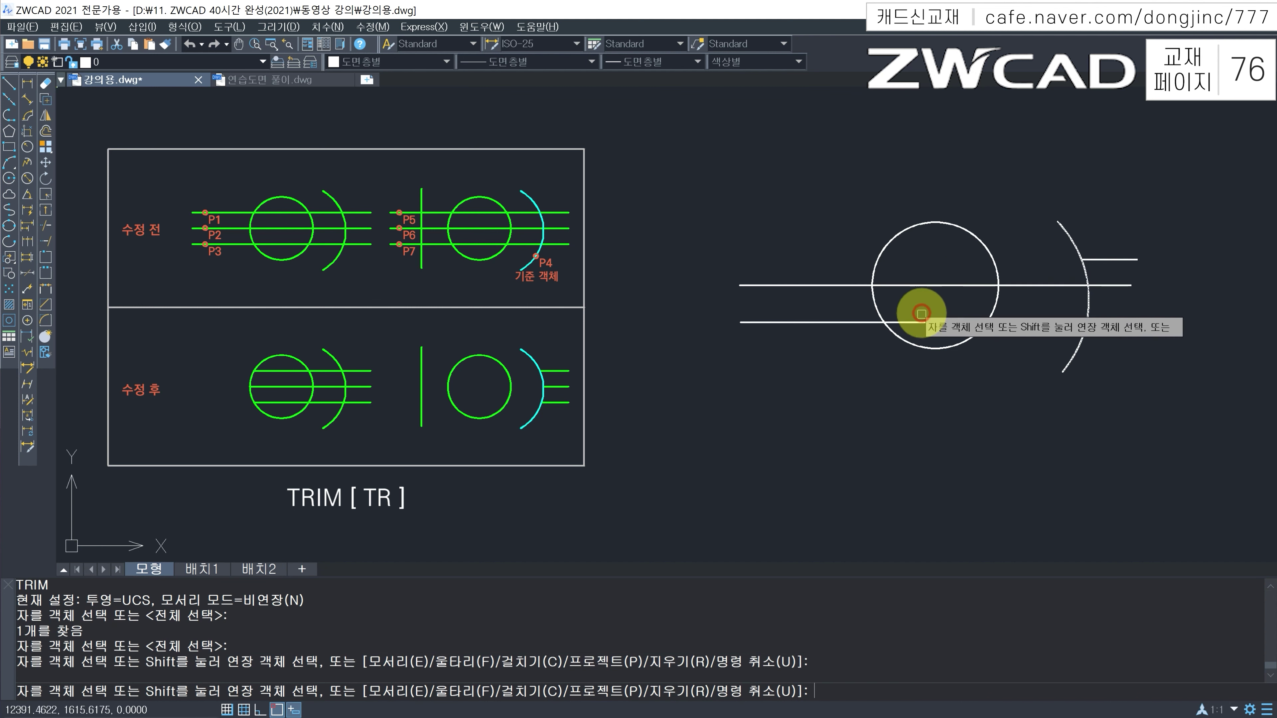
pyautogui.click(1014, 142)
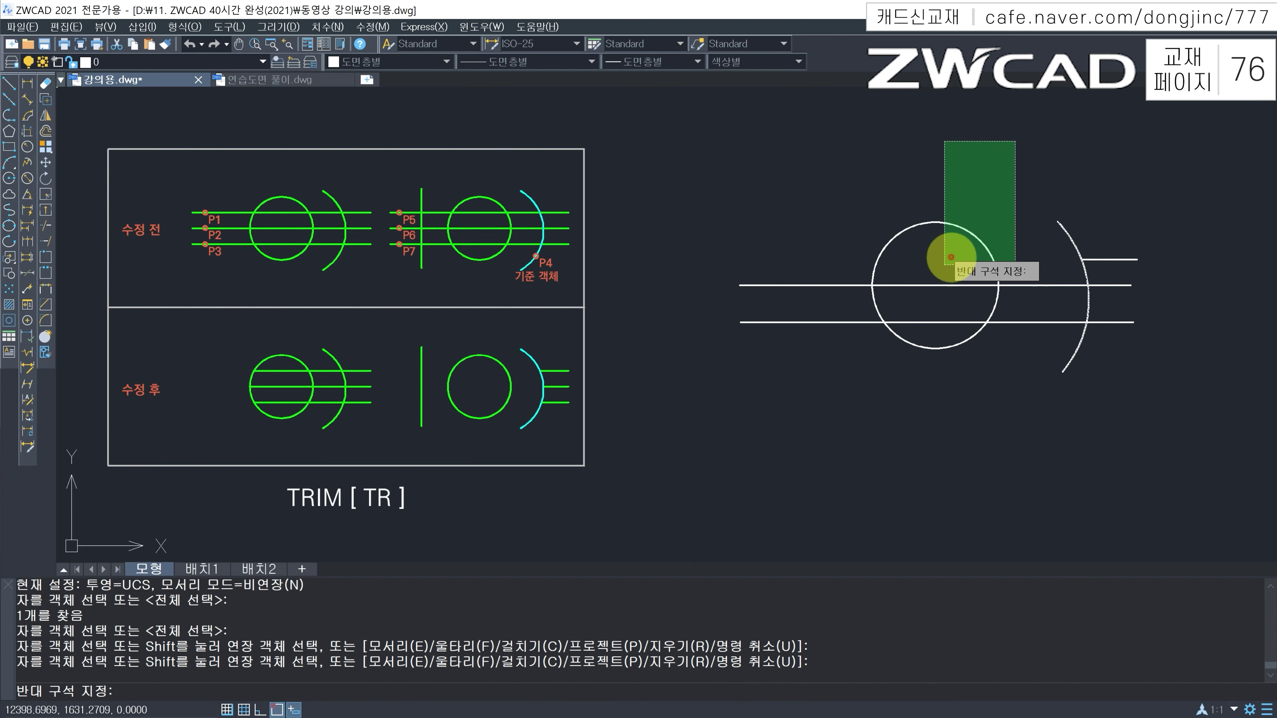
pyautogui.click(738, 433)
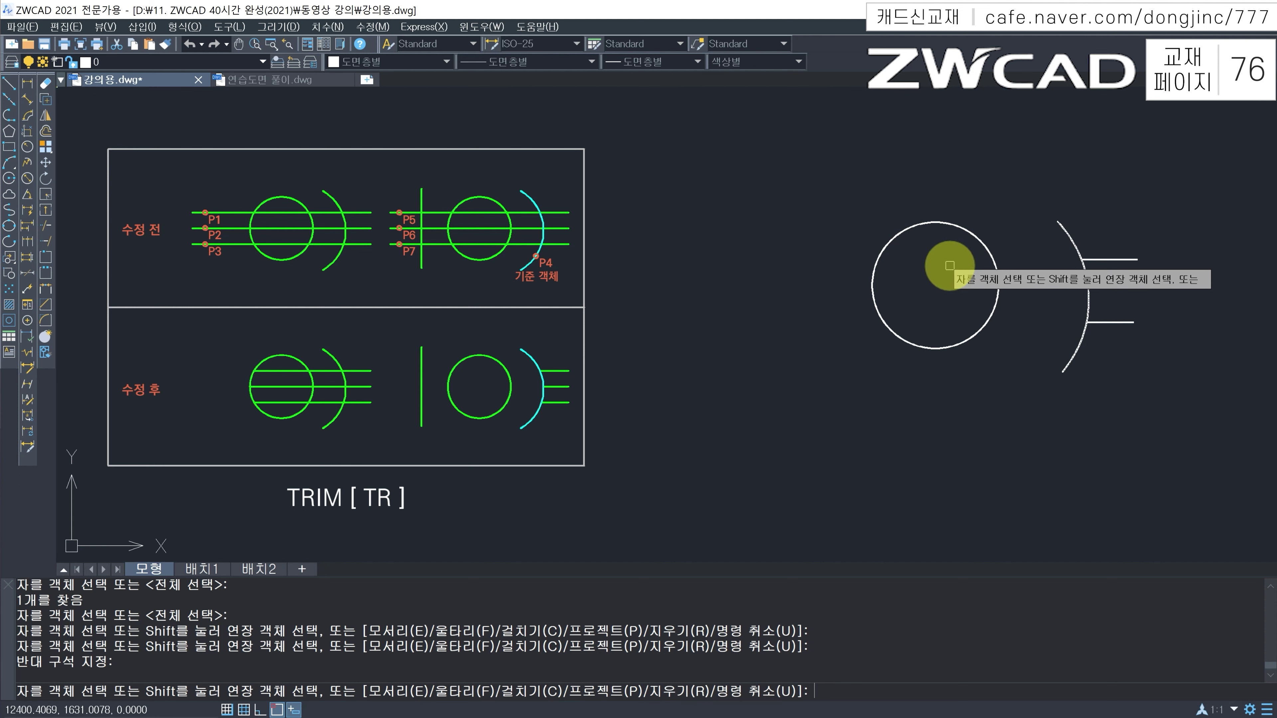
pyautogui.press('Escape')
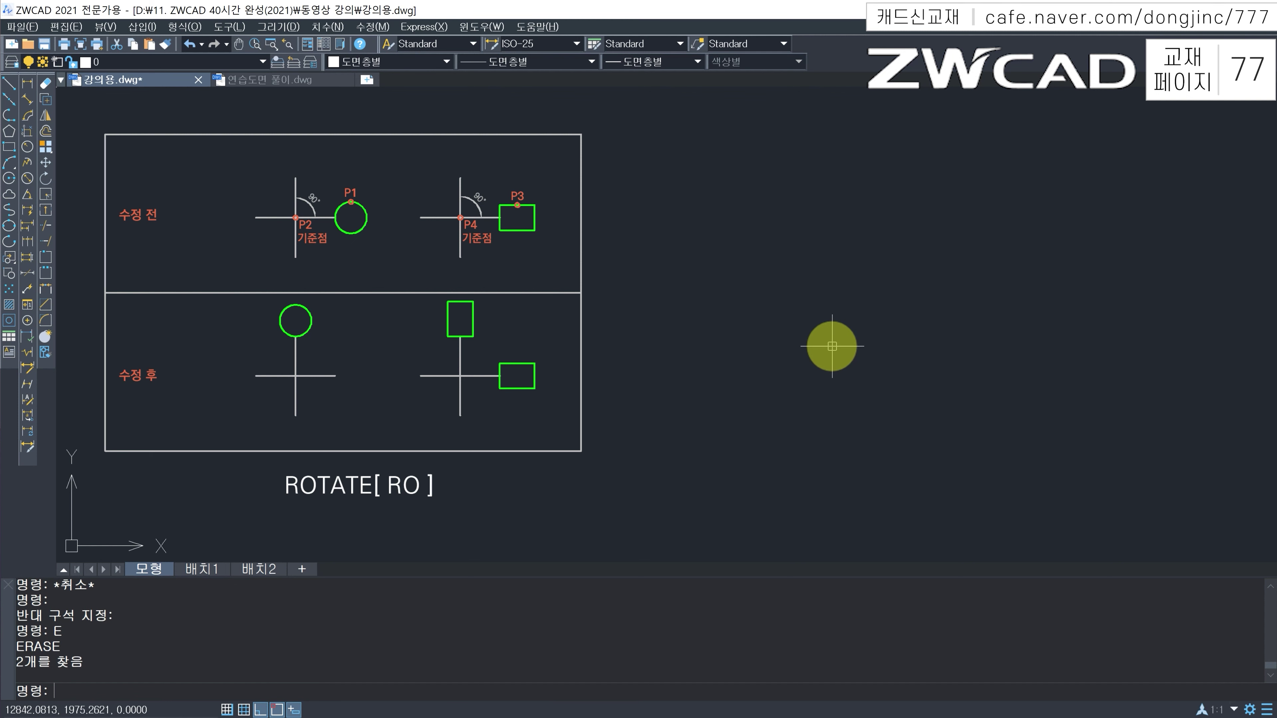
# Step: Draw a vertical line 50 units long in the empty area beside the ROTATE example
pyautogui.write('L')
pyautogui.press('Return')
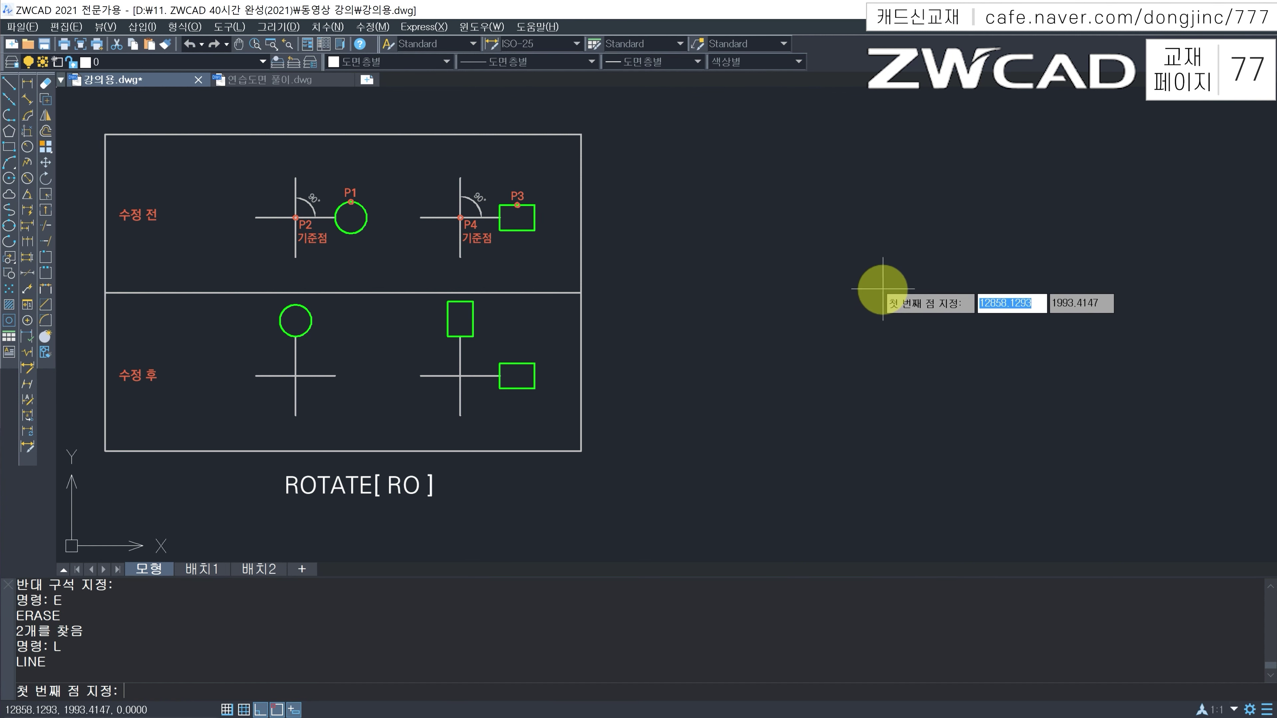
pyautogui.click(899, 229)
pyautogui.write('50')
pyautogui.press('Return')
pyautogui.press('Escape')
# Step: Draw two 25-unit horizontal lines from the vertical line's midpoint, one to the right and one to the left
pyautogui.press('Return')
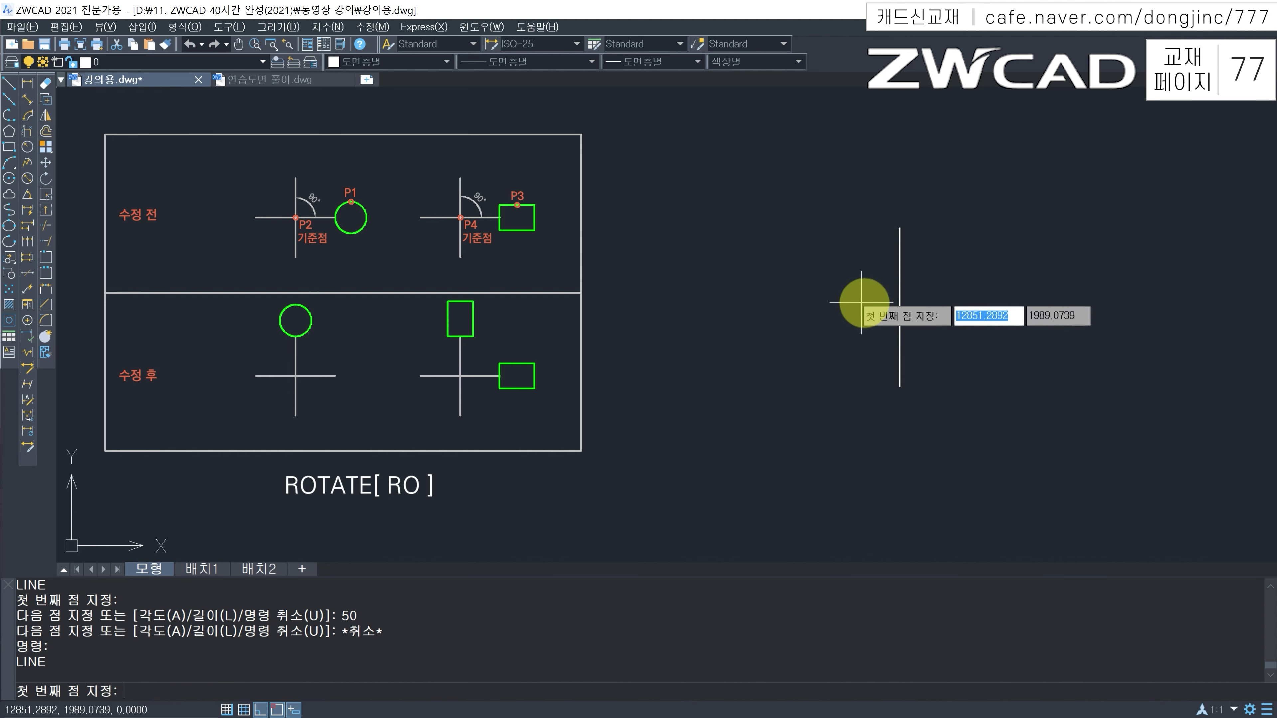
pyautogui.click(899, 307)
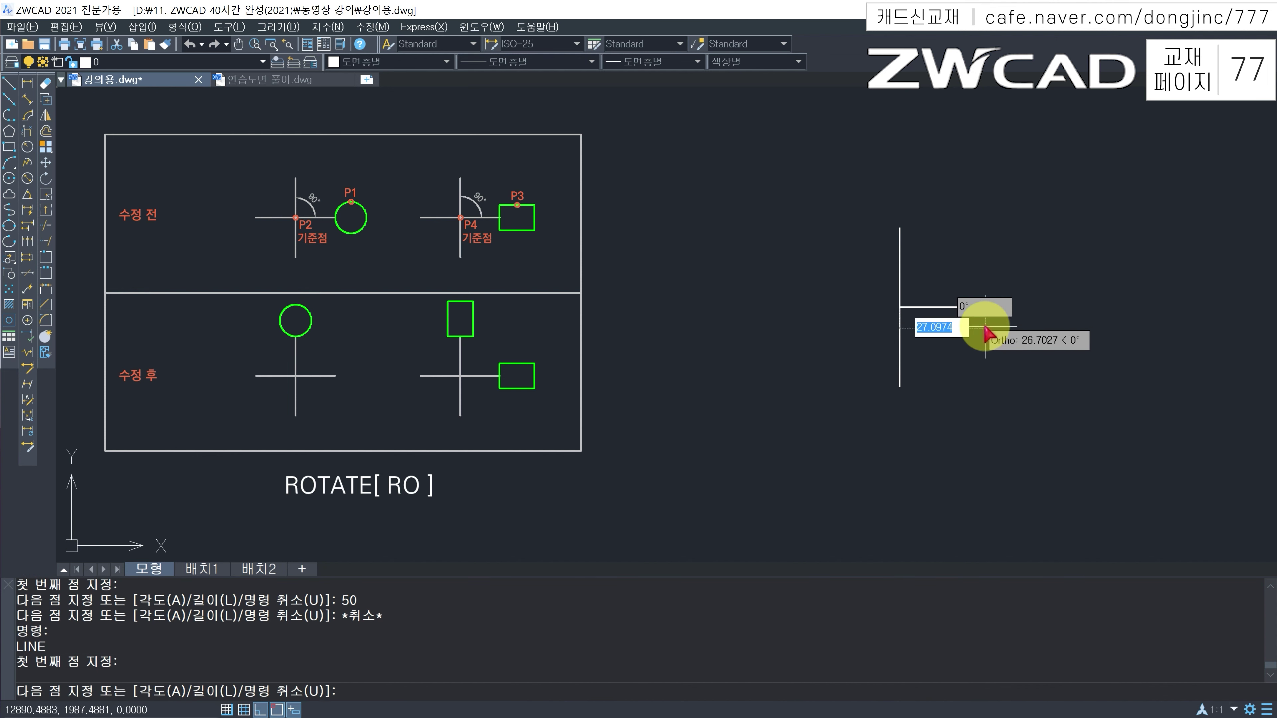
pyautogui.write('25')
pyautogui.press('Return')
pyautogui.press('Escape')
pyautogui.press('Return')
pyautogui.click(894, 311)
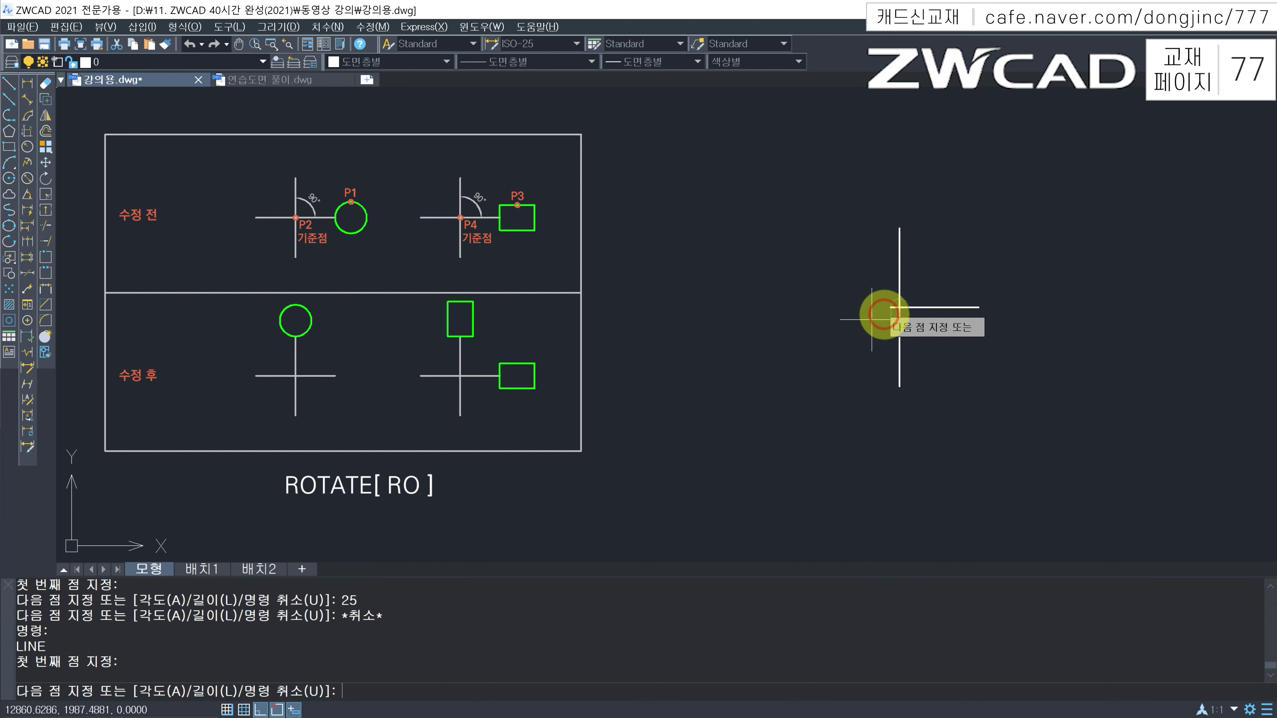
pyautogui.write('25')
pyautogui.press('Return')
pyautogui.press('Escape')
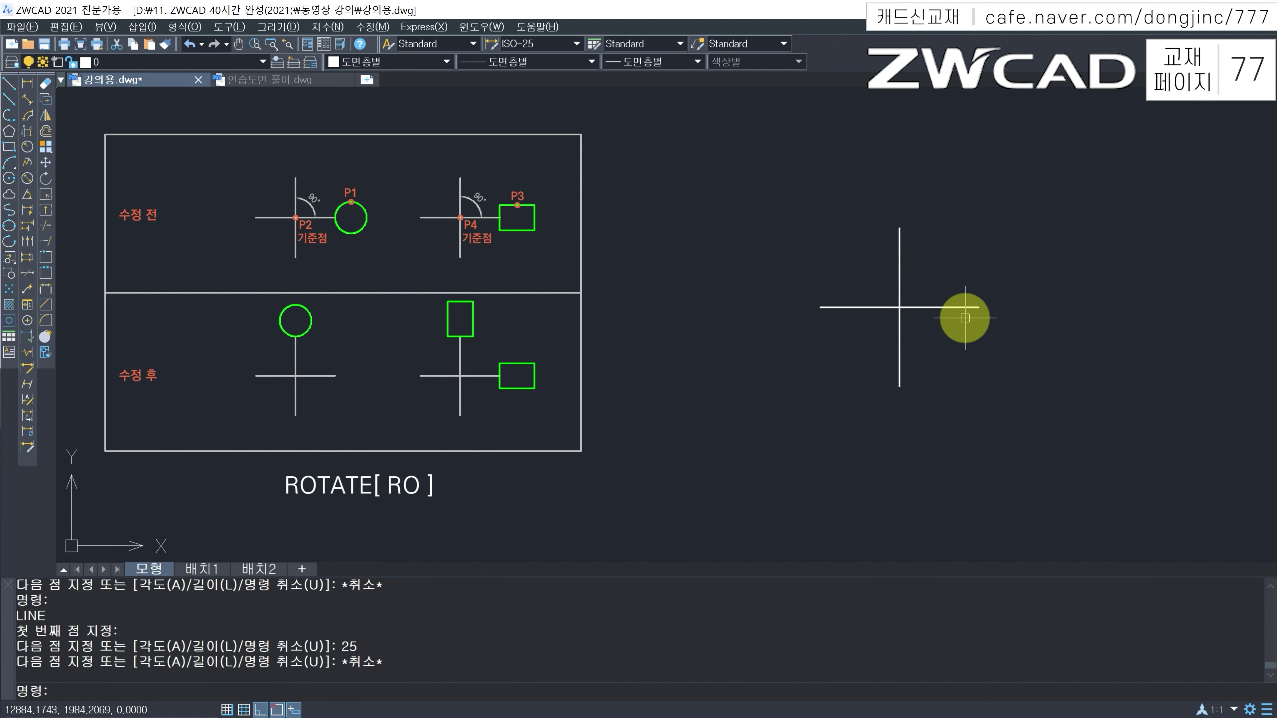
# Step: Draw a two-point (2P) circle about 15 units in diameter, extending right from the horizontal line's right end
pyautogui.write('C')
pyautogui.press('Return')
pyautogui.write('2P')
pyautogui.press('Return')
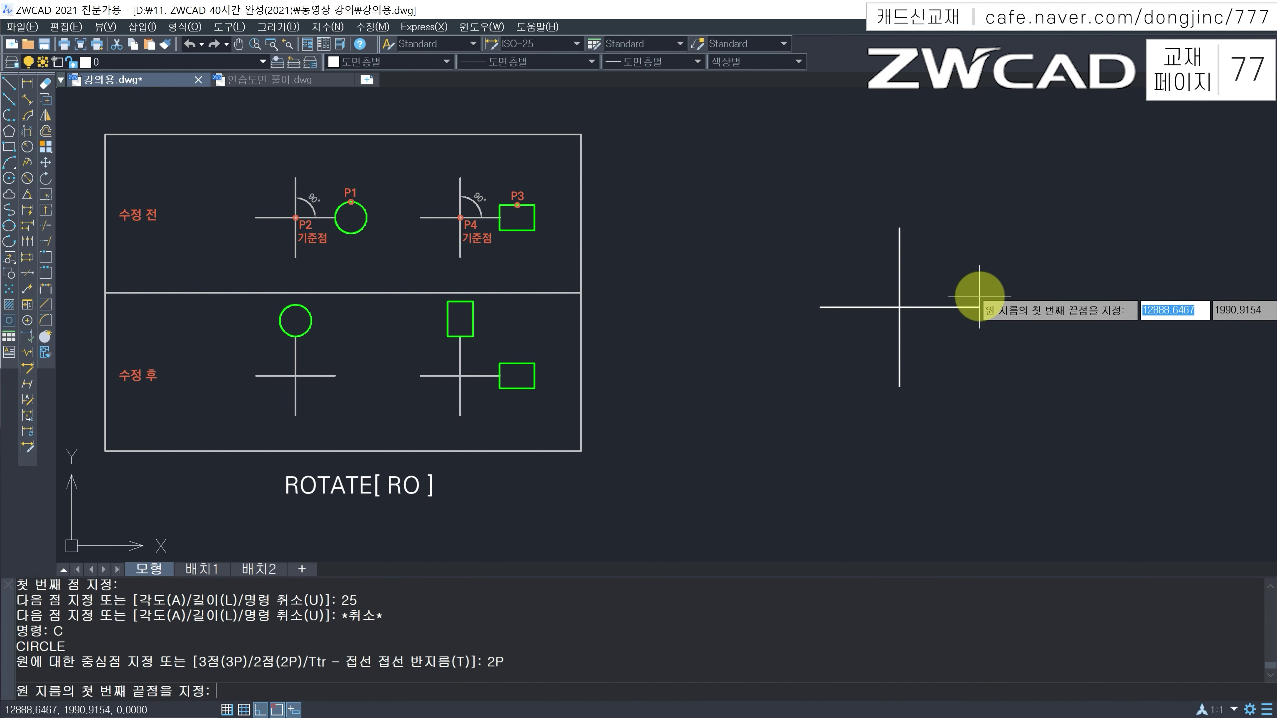
pyautogui.click(979, 307)
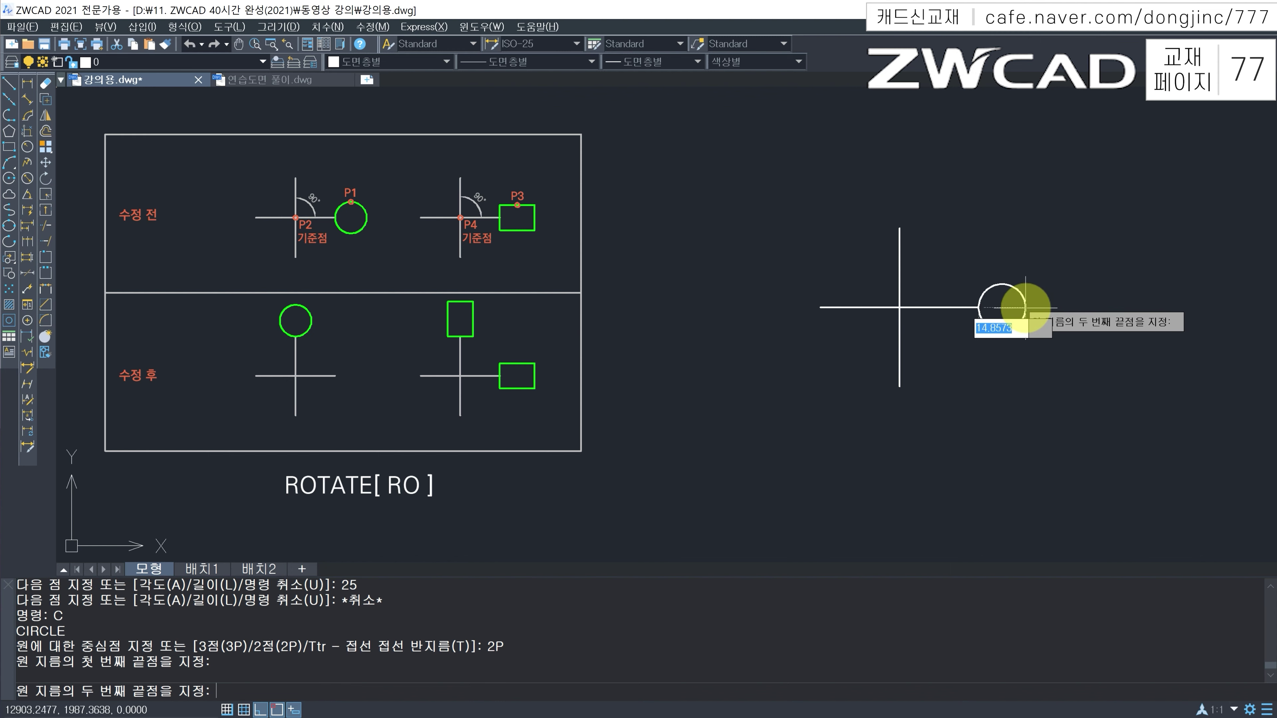
pyautogui.click(1025, 307)
pyautogui.press('Escape')
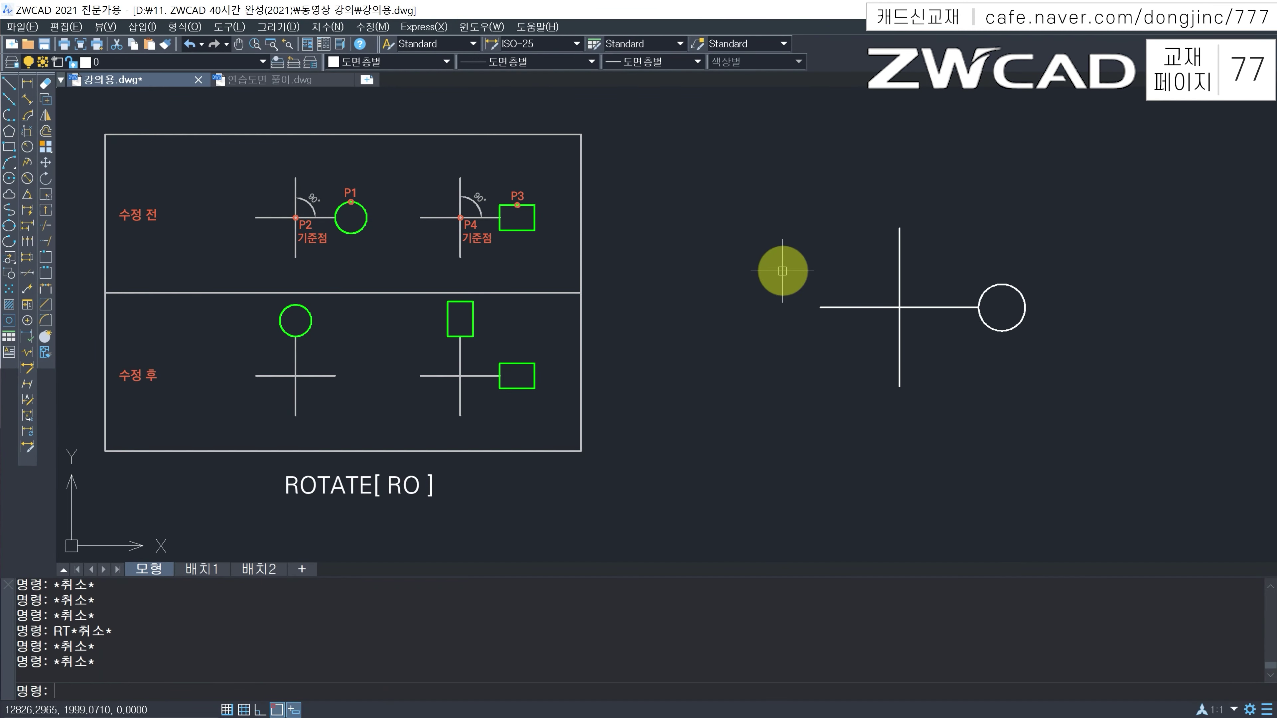
# Step: Rotate the circle 90 degrees about the intersection of the crossing lines
pyautogui.write('RO')
pyautogui.press('Return')
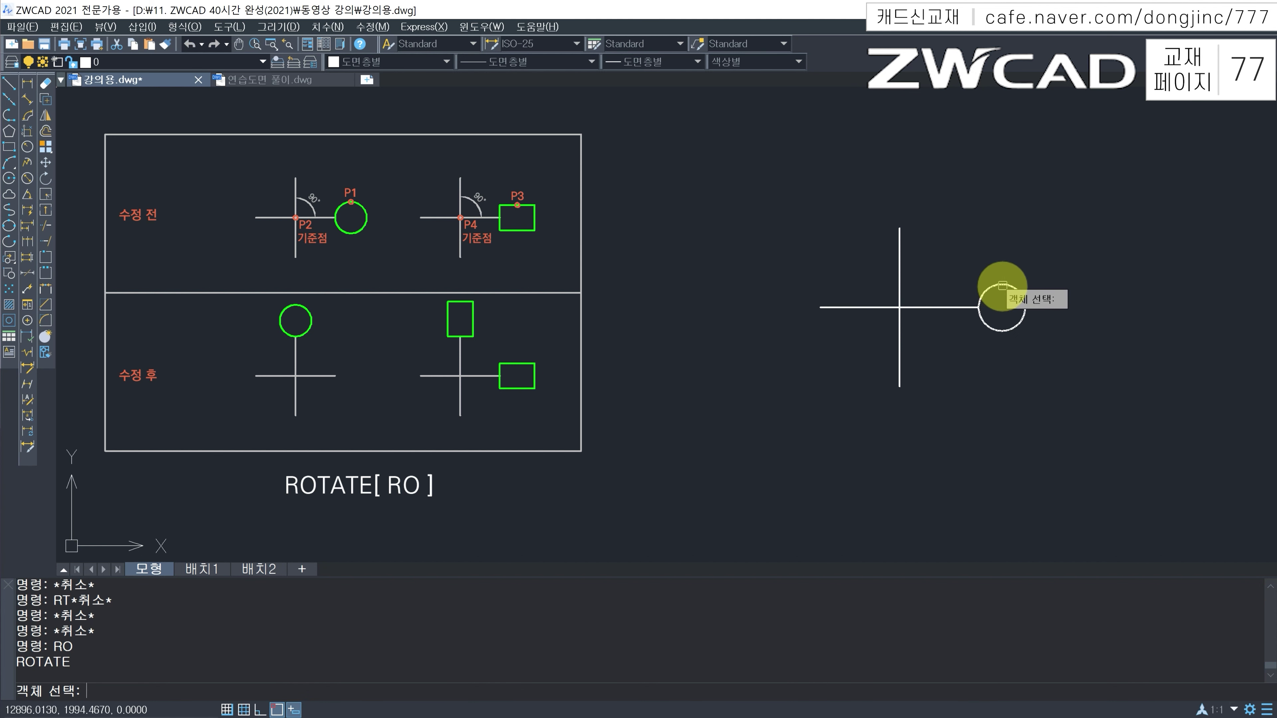
pyautogui.click(1003, 284)
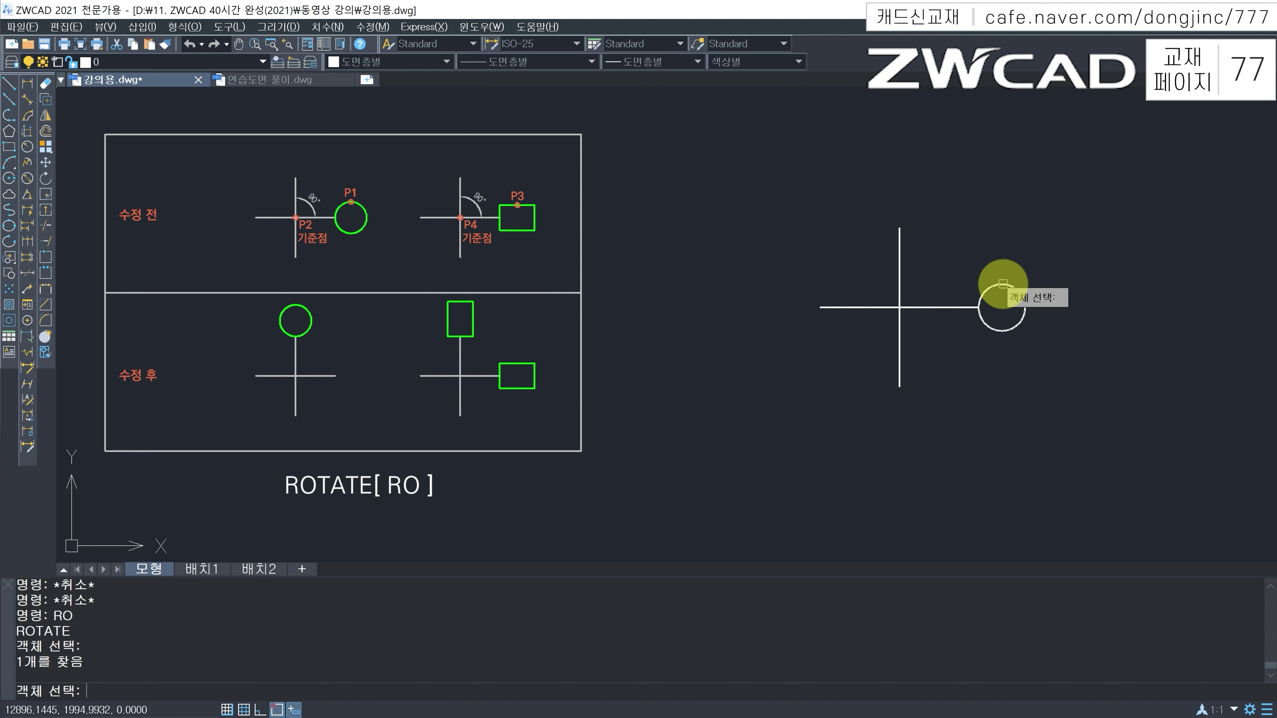
pyautogui.press('Return')
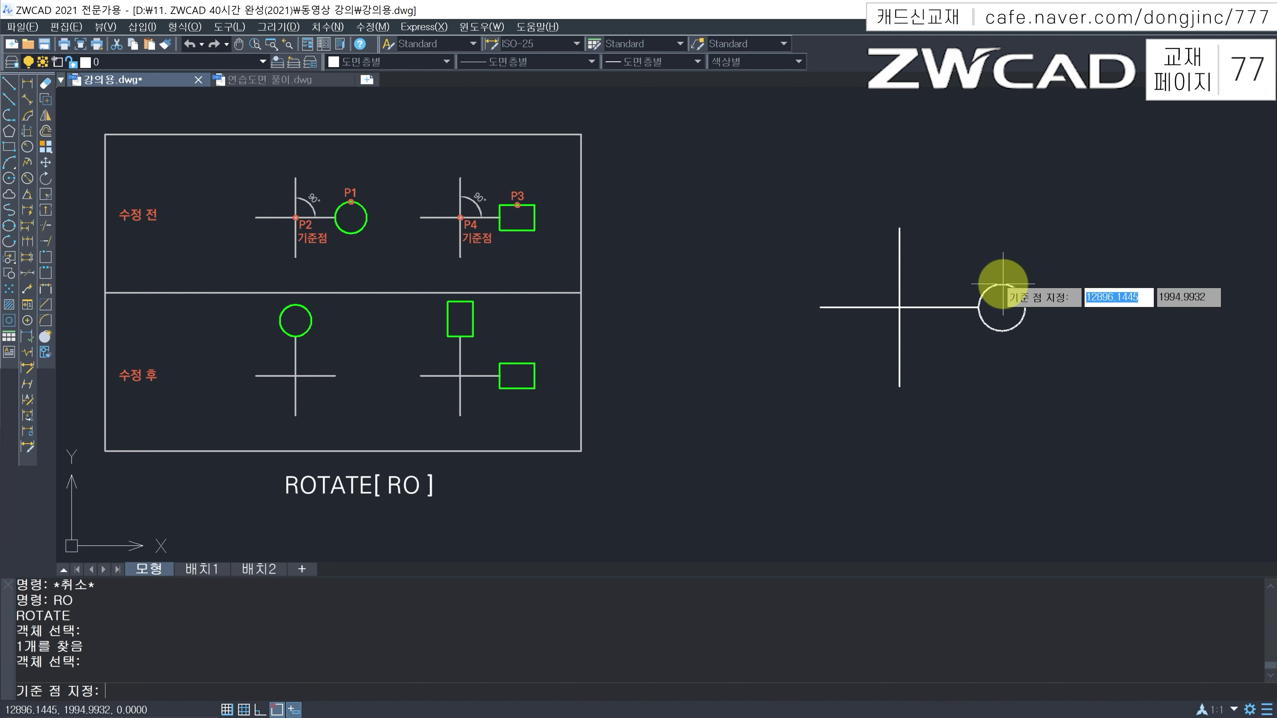
pyautogui.click(899, 307)
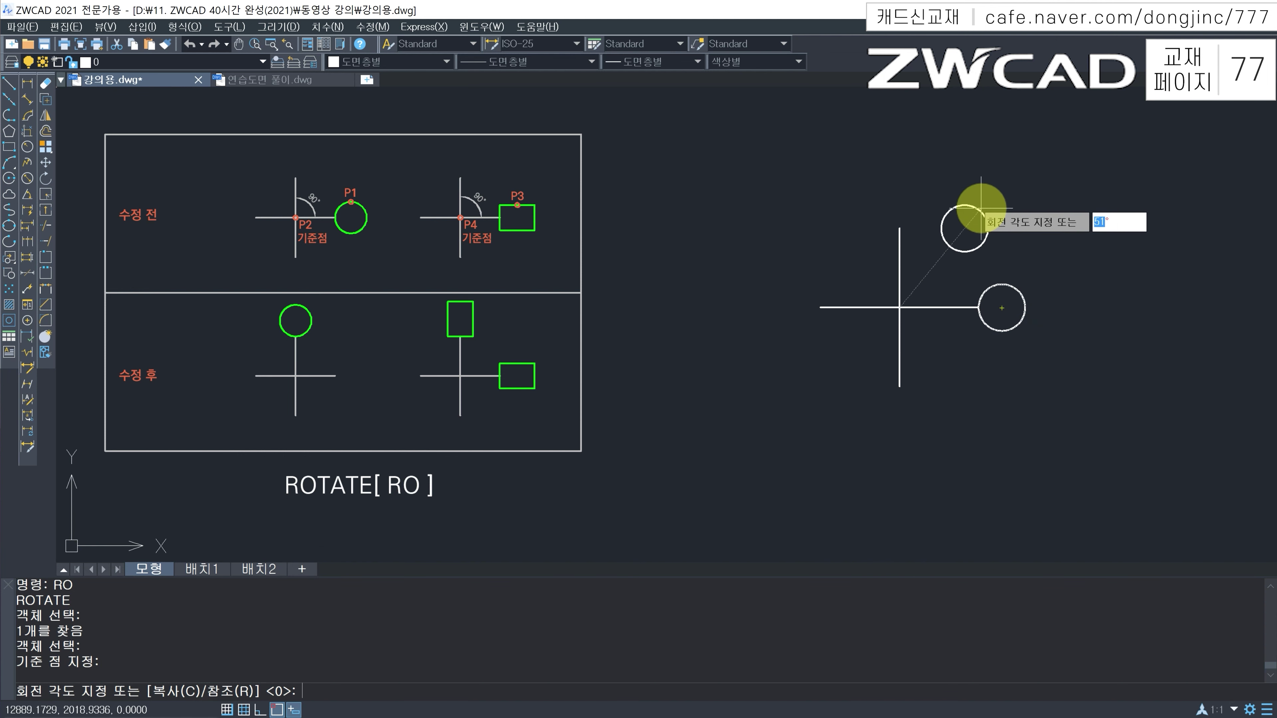
pyautogui.write('90')
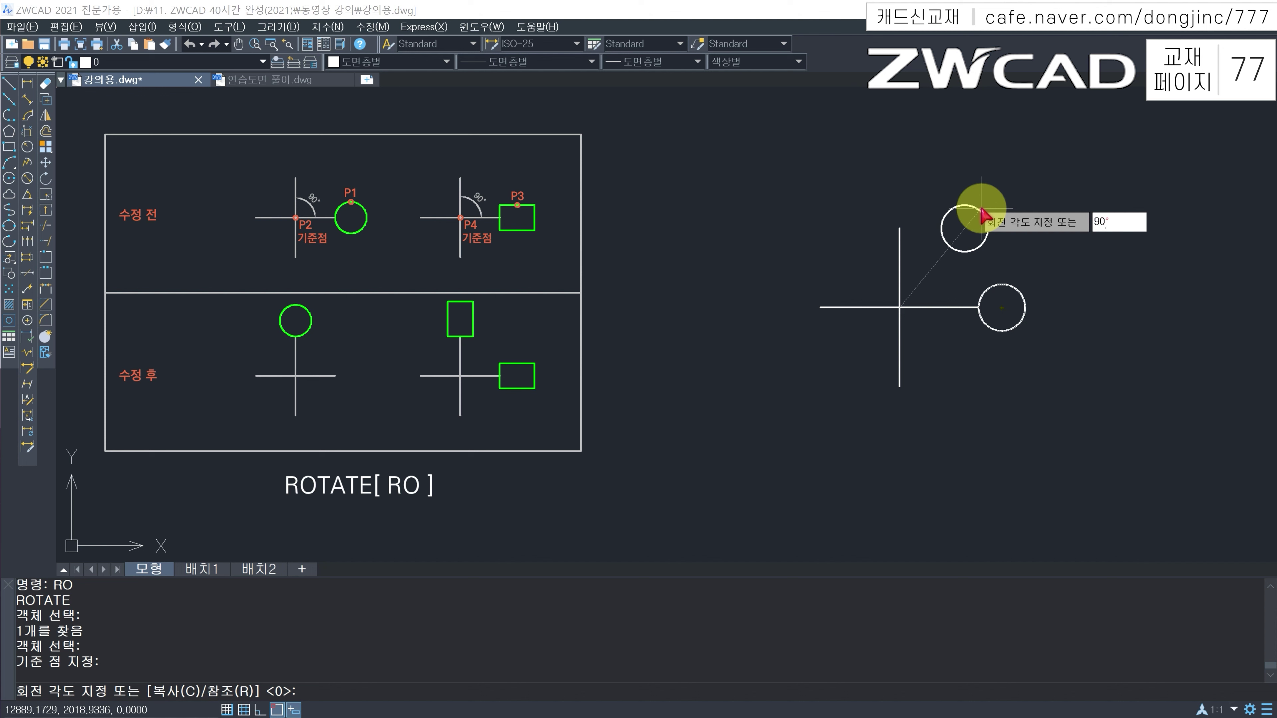
pyautogui.press('Return')
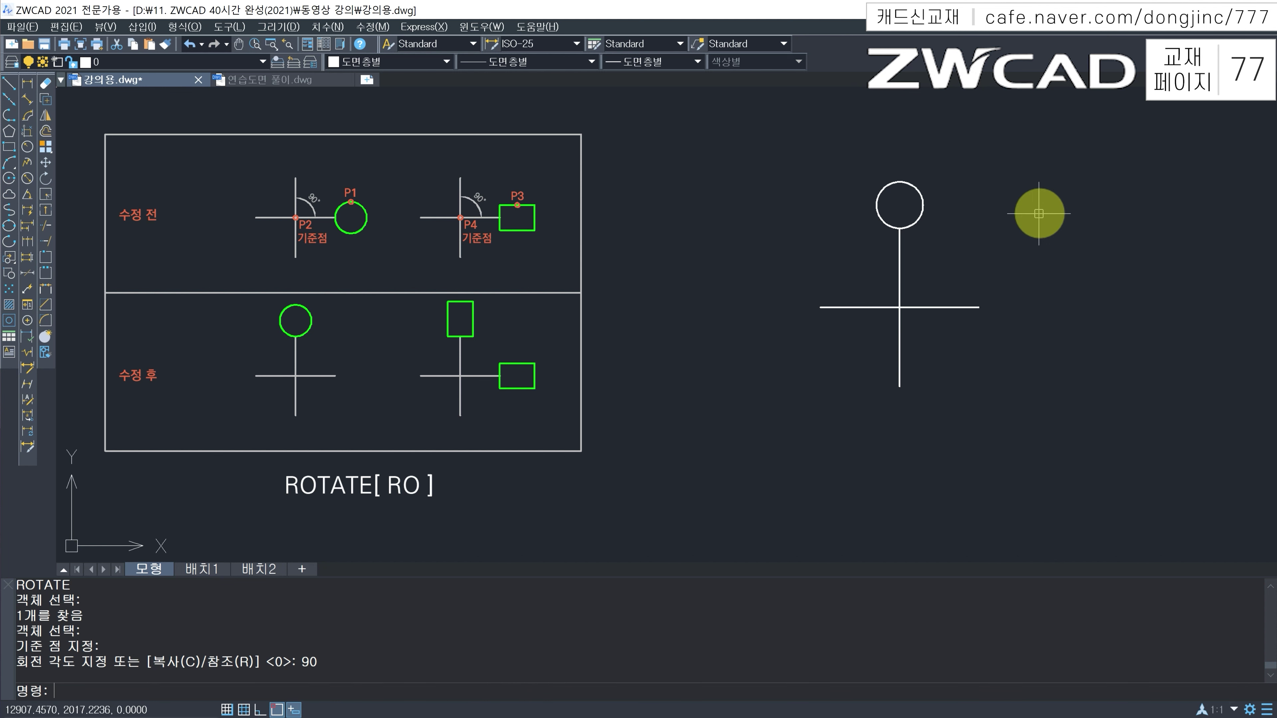
# Step: Rotate the circle at the vertical line's upper end a further 90 degrees about the intersection of the crossing lines
pyautogui.write('RO')
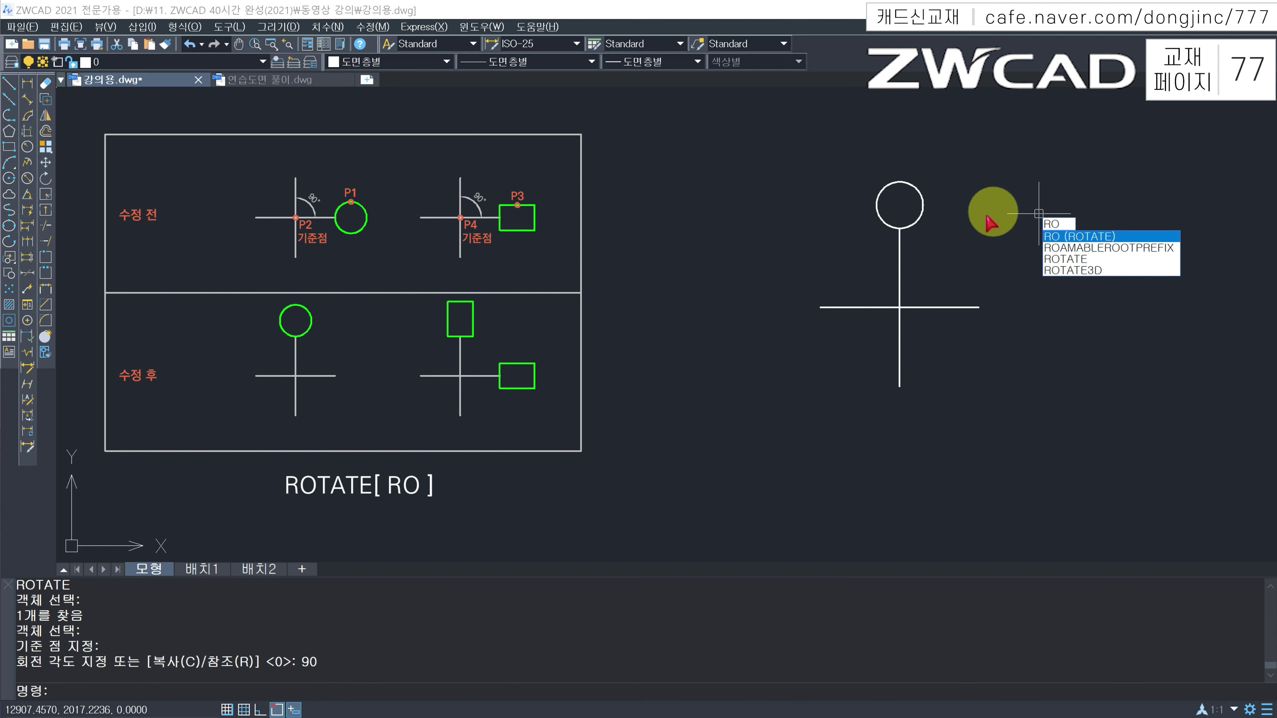
pyautogui.press('Return')
pyautogui.click(963, 177)
pyautogui.click(907, 212)
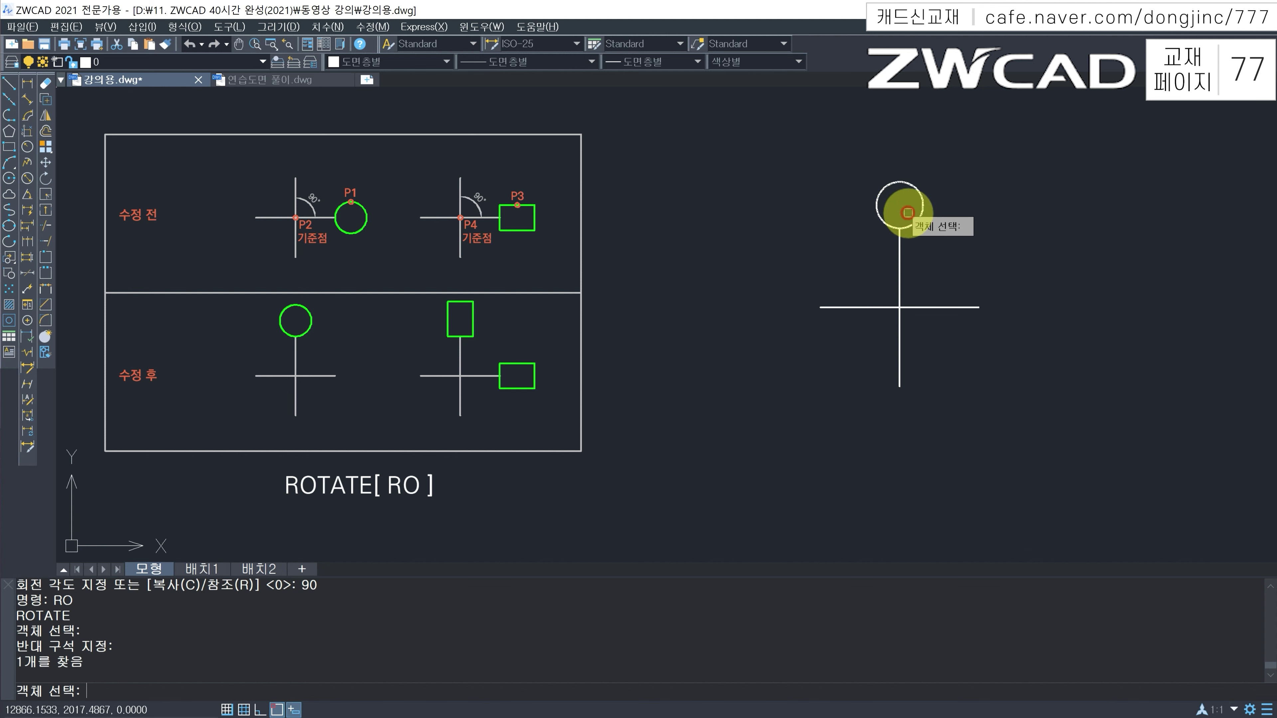
pyautogui.press('Return')
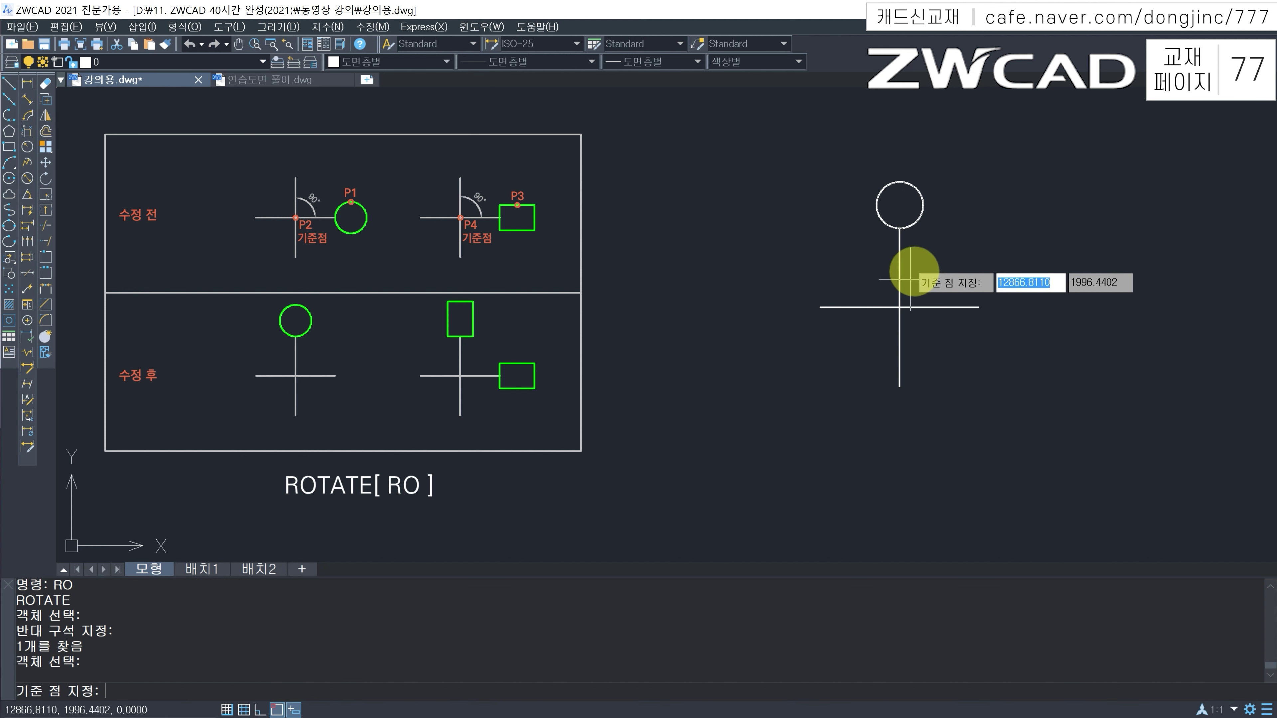
pyautogui.click(899, 307)
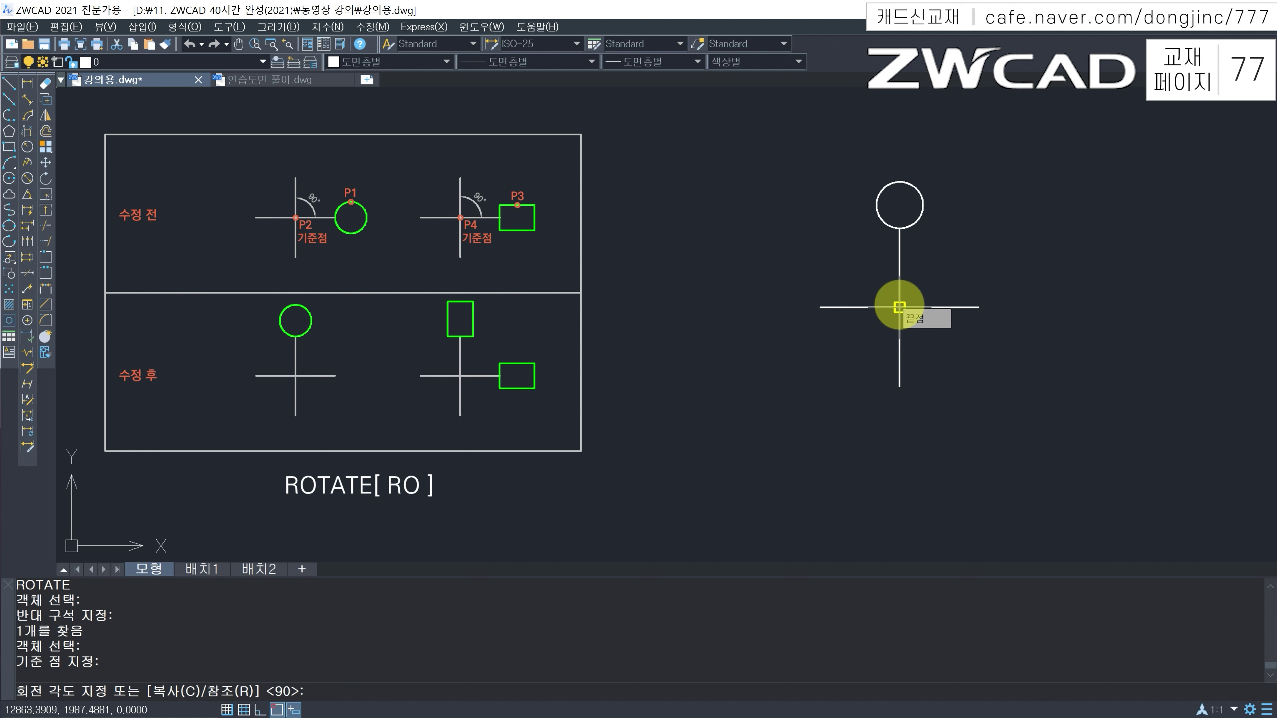
pyautogui.write('90')
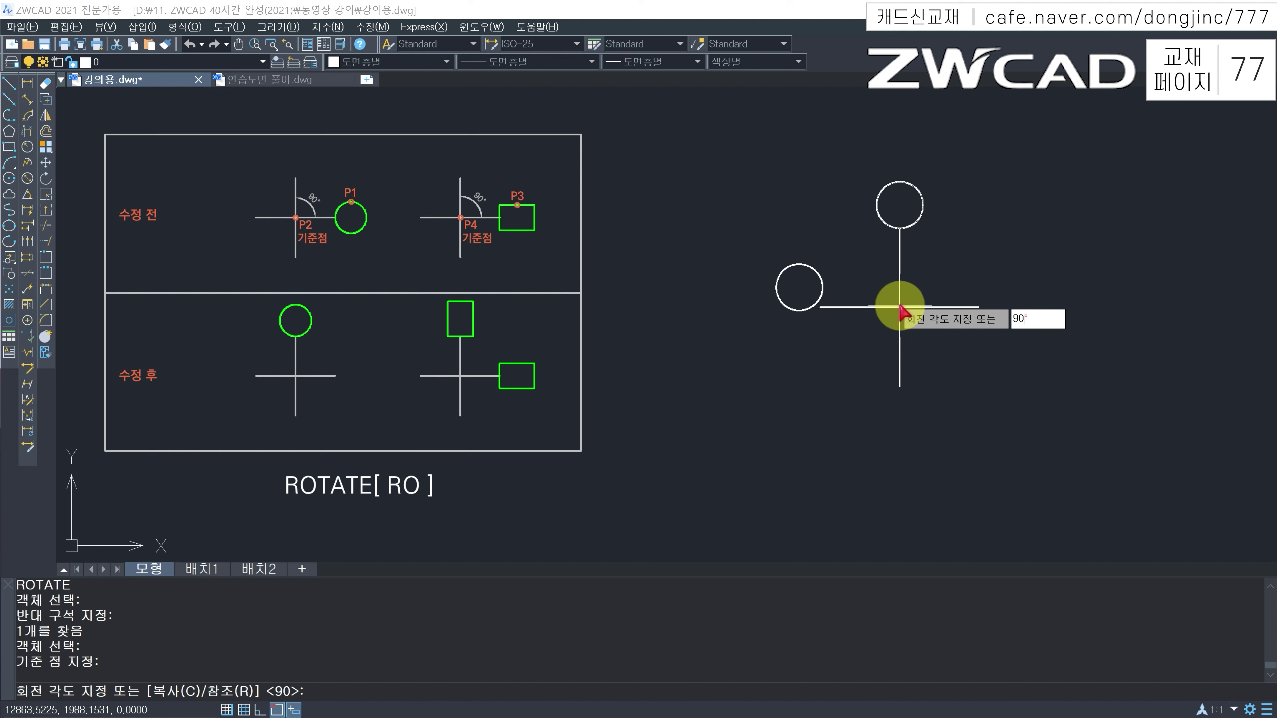
pyautogui.press('Return')
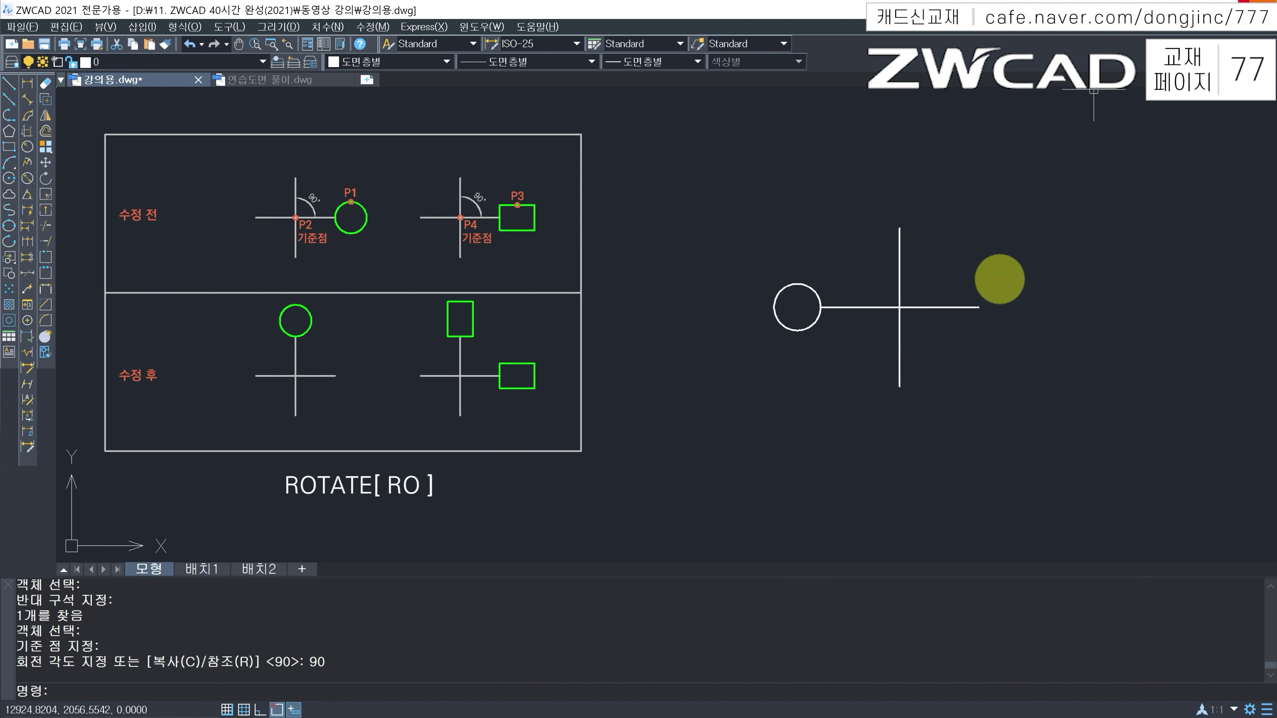
pyautogui.moveTo(903, 304); pyautogui.dragTo(962, 267)
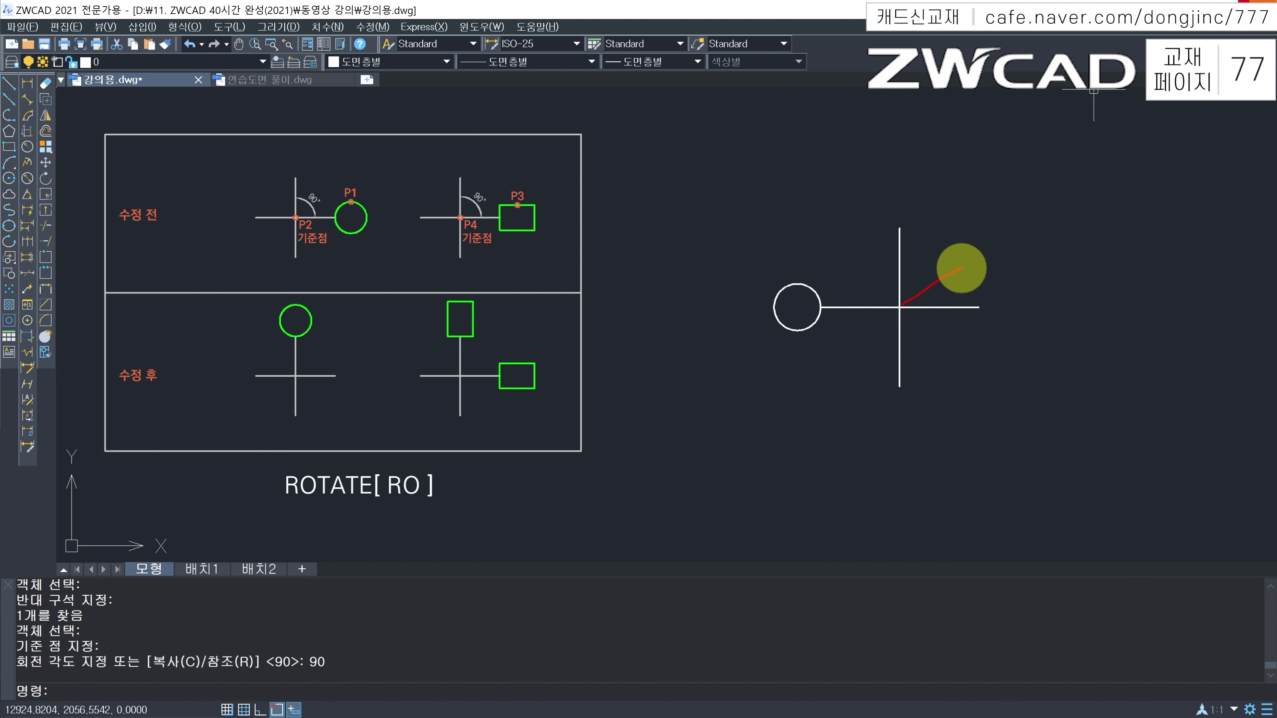
pyautogui.moveTo(905, 307); pyautogui.dragTo(903, 309)
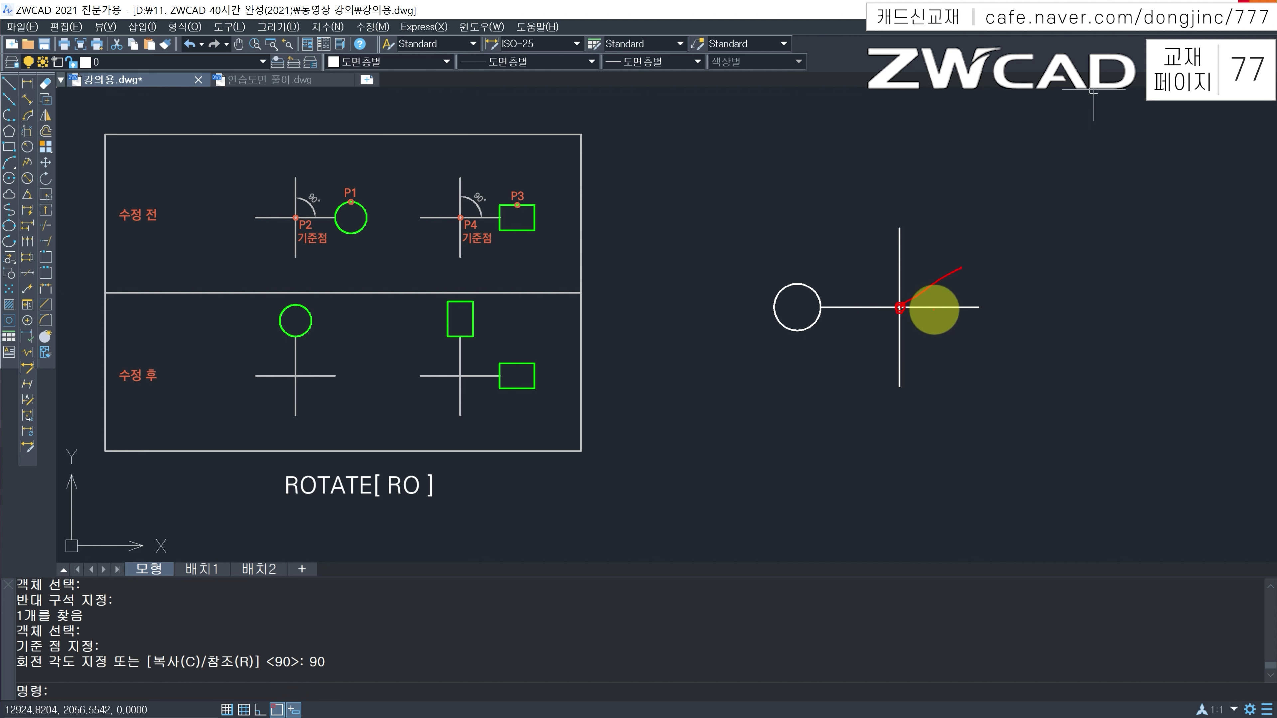
pyautogui.moveTo(991, 298)
pyautogui.mouseDown()
pyautogui.moveTo(989, 315)
pyautogui.moveTo(995, 300)
pyautogui.mouseUp()
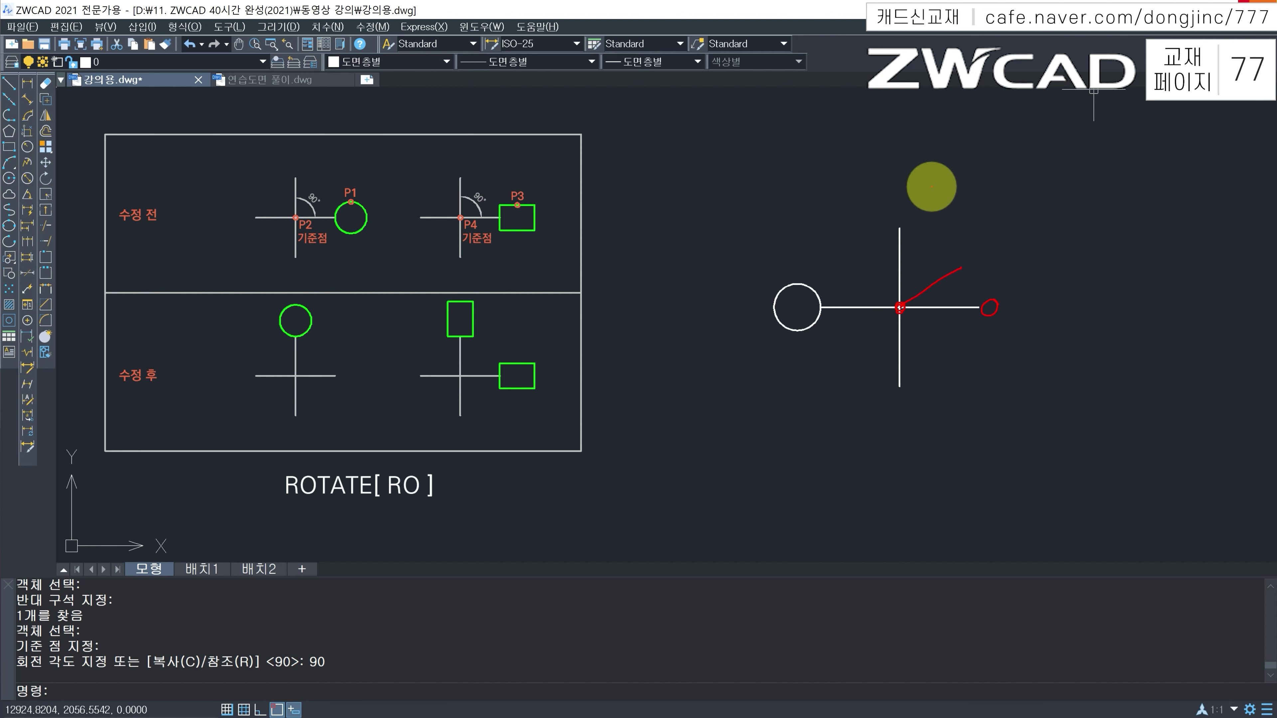
pyautogui.moveTo(898, 202)
pyautogui.mouseDown()
pyautogui.moveTo(915, 208)
pyautogui.moveTo(900, 208)
pyautogui.mouseUp()
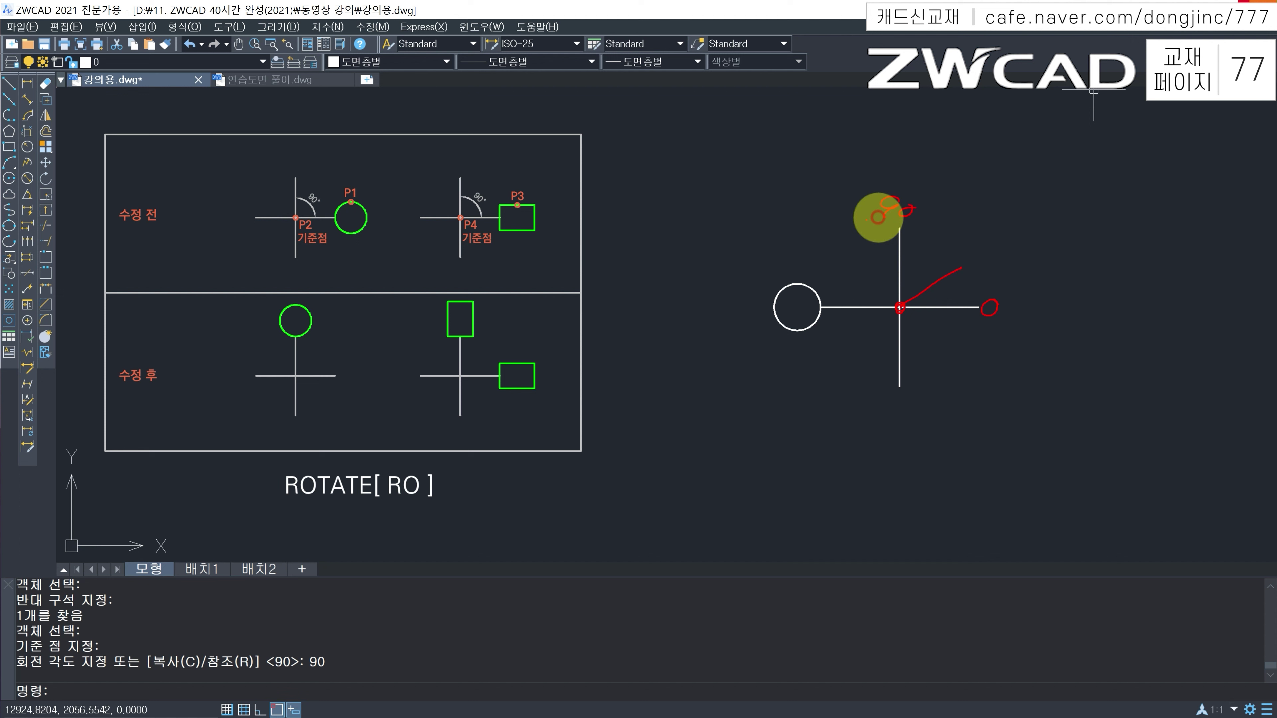
pyautogui.moveTo(779, 307); pyautogui.dragTo(819, 300)
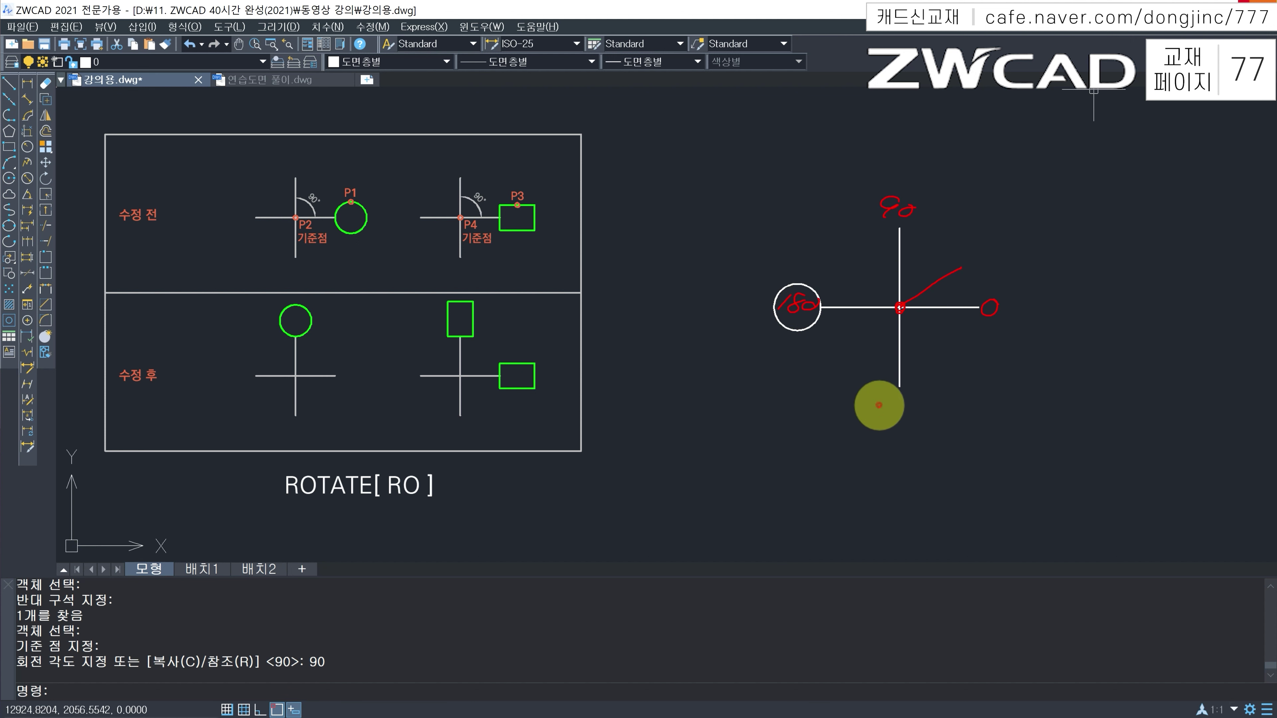
pyautogui.moveTo(878, 401)
pyautogui.mouseDown()
pyautogui.moveTo(876, 416)
pyautogui.moveTo(920, 411)
pyautogui.mouseUp()
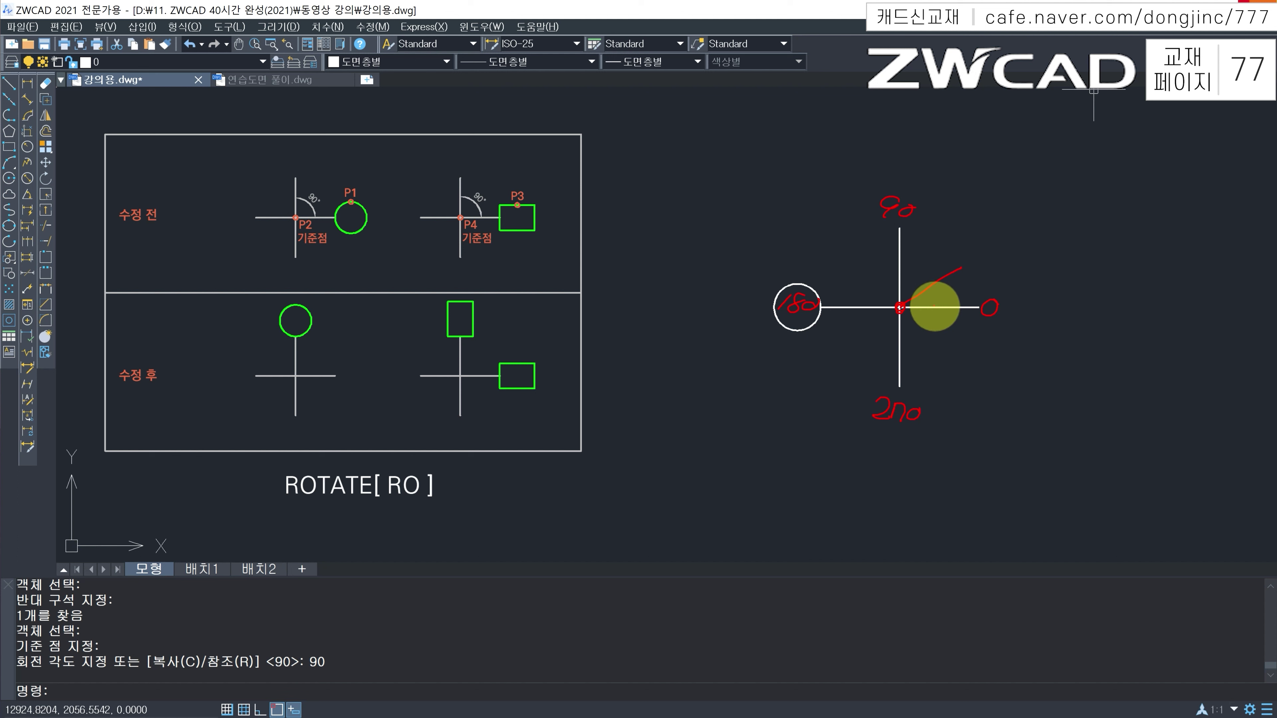
pyautogui.moveTo(936, 307)
pyautogui.mouseDown()
pyautogui.moveTo(940, 295)
pyautogui.moveTo(898, 271)
pyautogui.moveTo(864, 288)
pyautogui.moveTo(953, 297)
pyautogui.moveTo(971, 278)
pyautogui.mouseUp()
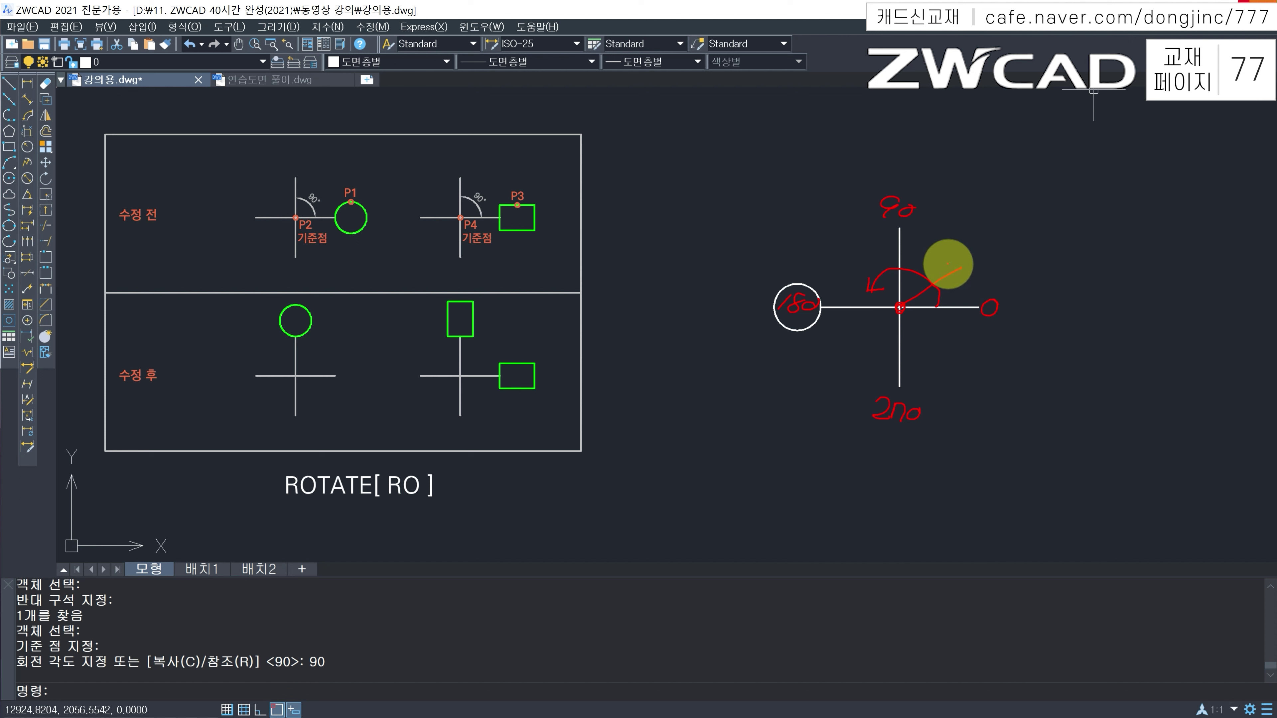
pyautogui.moveTo(410, 513)
pyautogui.mouseDown()
pyautogui.moveTo(299, 519)
pyautogui.moveTo(451, 485)
pyautogui.moveTo(377, 552)
pyautogui.mouseUp()
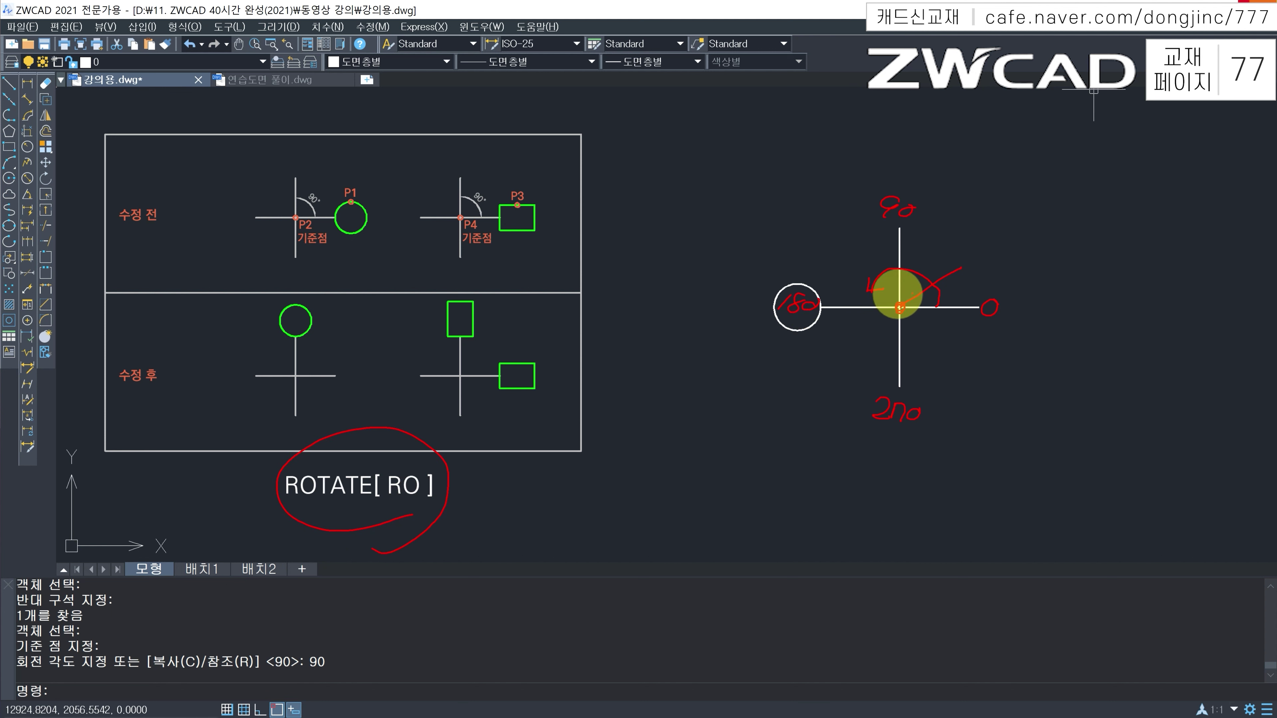
pyautogui.moveTo(957, 225); pyautogui.dragTo(779, 372)
pyautogui.moveTo(851, 186); pyautogui.dragTo(954, 400)
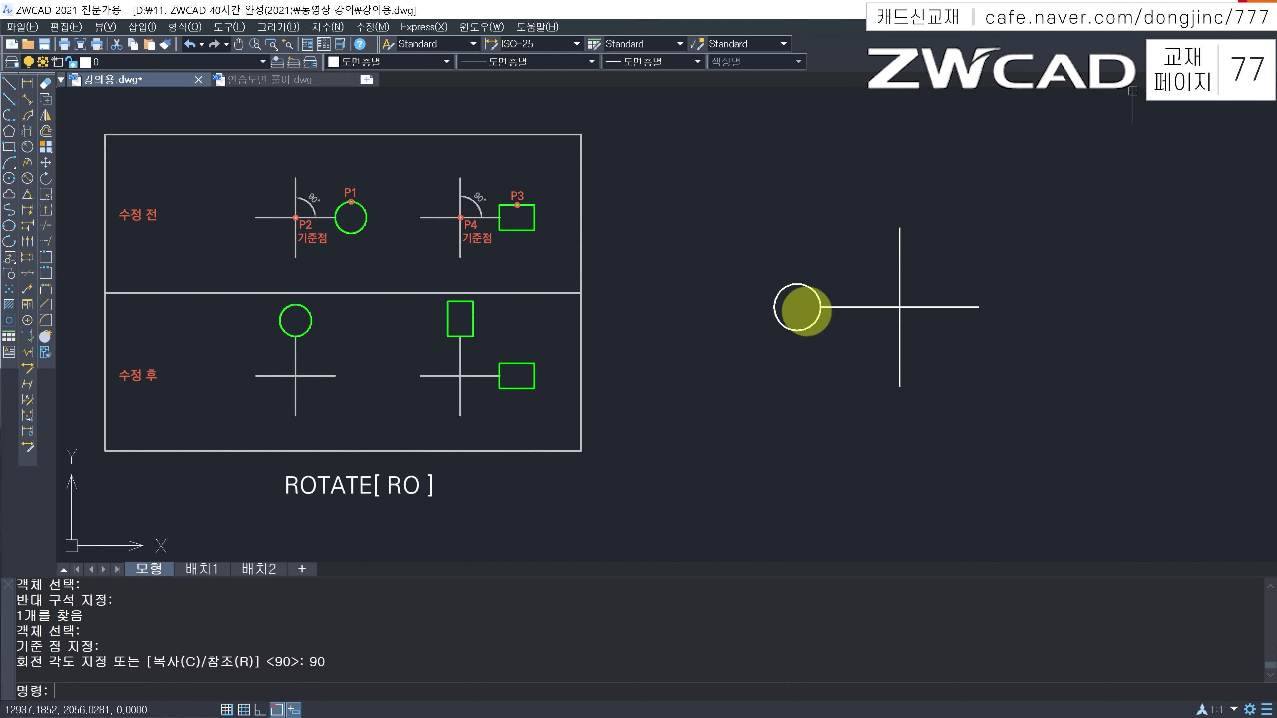
pyautogui.click(798, 283)
pyautogui.moveTo(798, 283)
pyautogui.mouseDown()
pyautogui.moveTo(763, 314)
pyautogui.moveTo(821, 306)
pyautogui.moveTo(805, 287)
pyautogui.mouseUp()
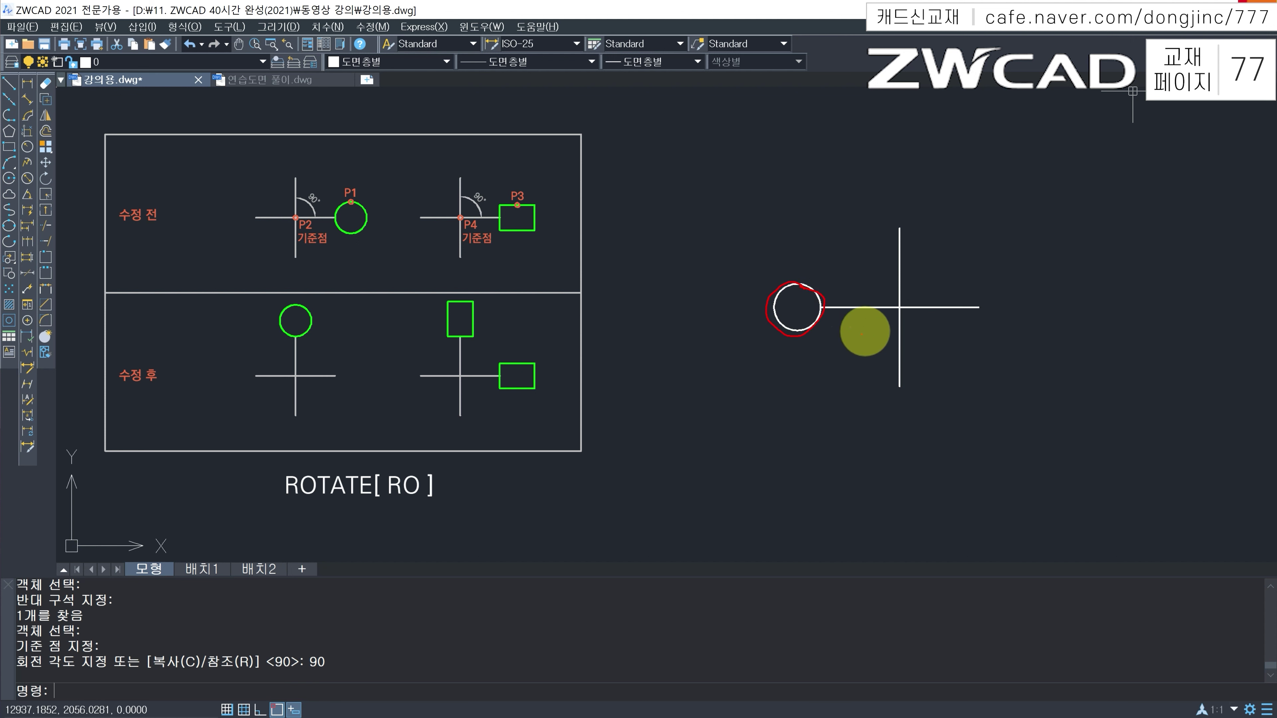
pyautogui.moveTo(912, 390)
pyautogui.mouseDown()
pyautogui.moveTo(898, 385)
pyautogui.moveTo(864, 431)
pyautogui.moveTo(935, 415)
pyautogui.moveTo(916, 389)
pyautogui.mouseUp()
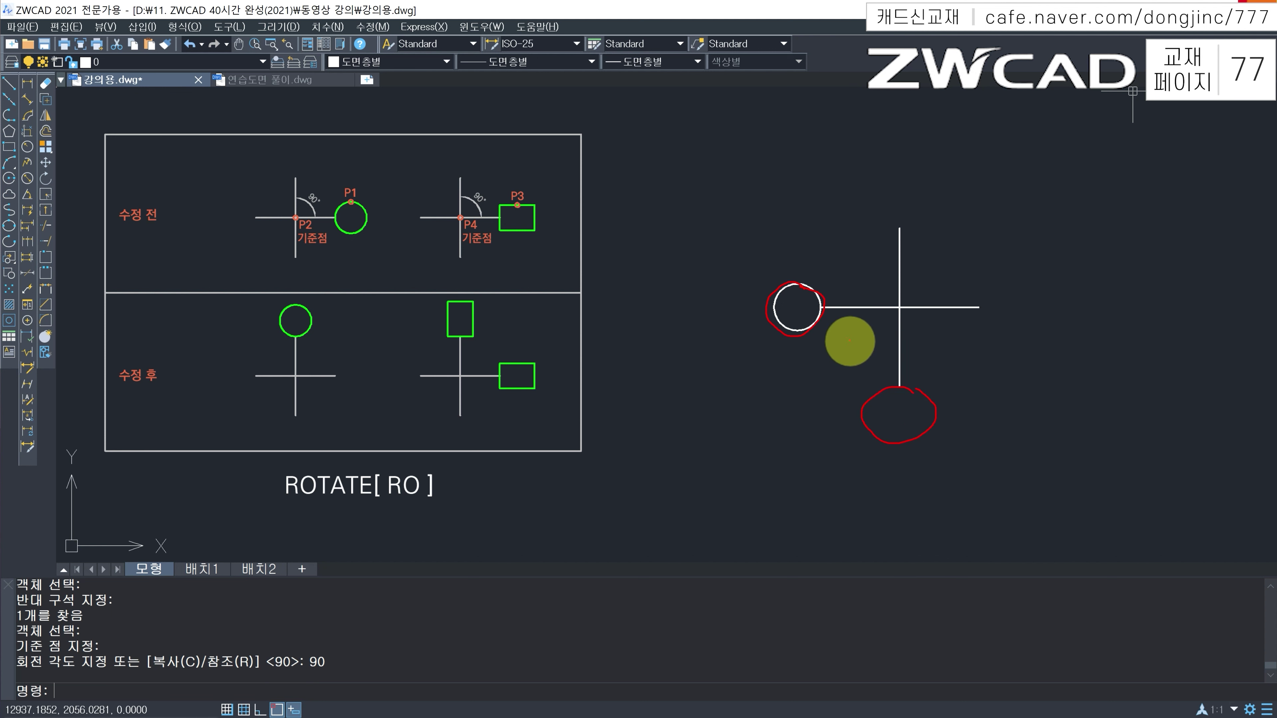
pyautogui.moveTo(824, 341)
pyautogui.mouseDown()
pyautogui.moveTo(853, 376)
pyautogui.moveTo(784, 415)
pyautogui.mouseUp()
pyautogui.moveTo(825, 406)
pyautogui.mouseDown()
pyautogui.moveTo(804, 413)
pyautogui.moveTo(830, 399)
pyautogui.mouseUp()
pyautogui.moveTo(790, 277)
pyautogui.mouseDown()
pyautogui.moveTo(770, 308)
pyautogui.moveTo(824, 305)
pyautogui.mouseUp()
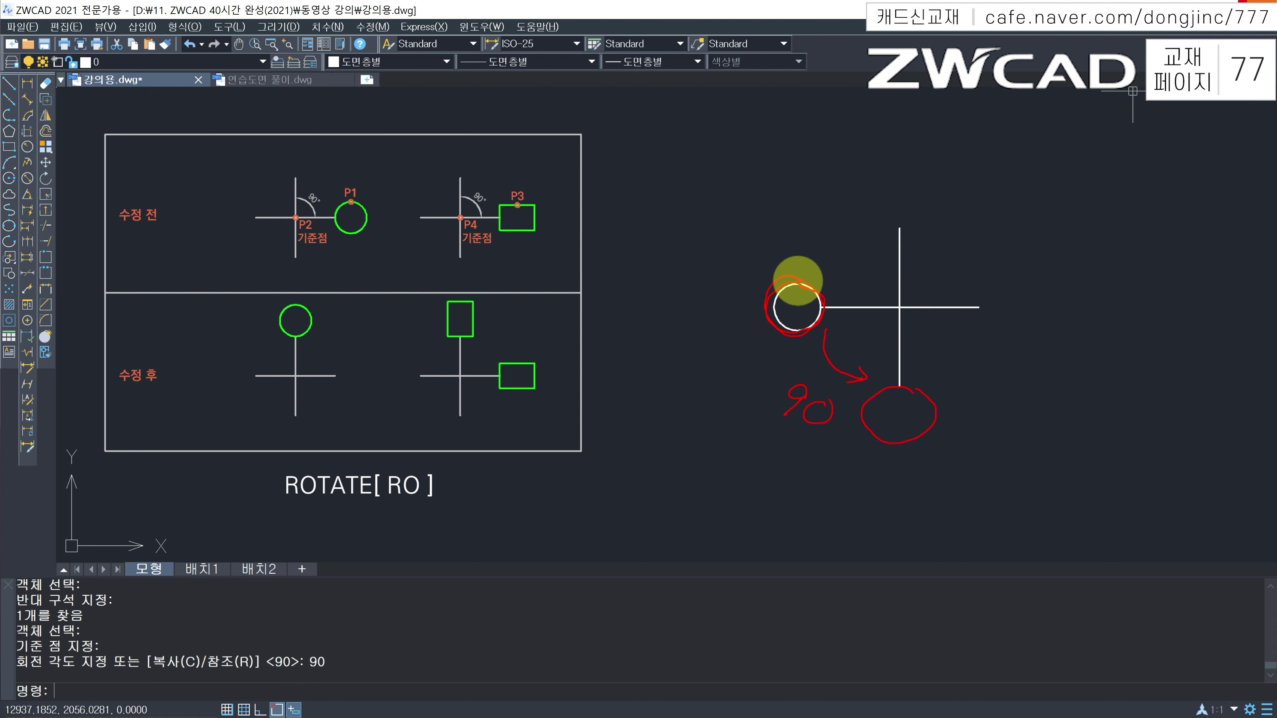
pyautogui.moveTo(707, 292); pyautogui.dragTo(708, 288)
pyautogui.moveTo(731, 280); pyautogui.dragTo(733, 284)
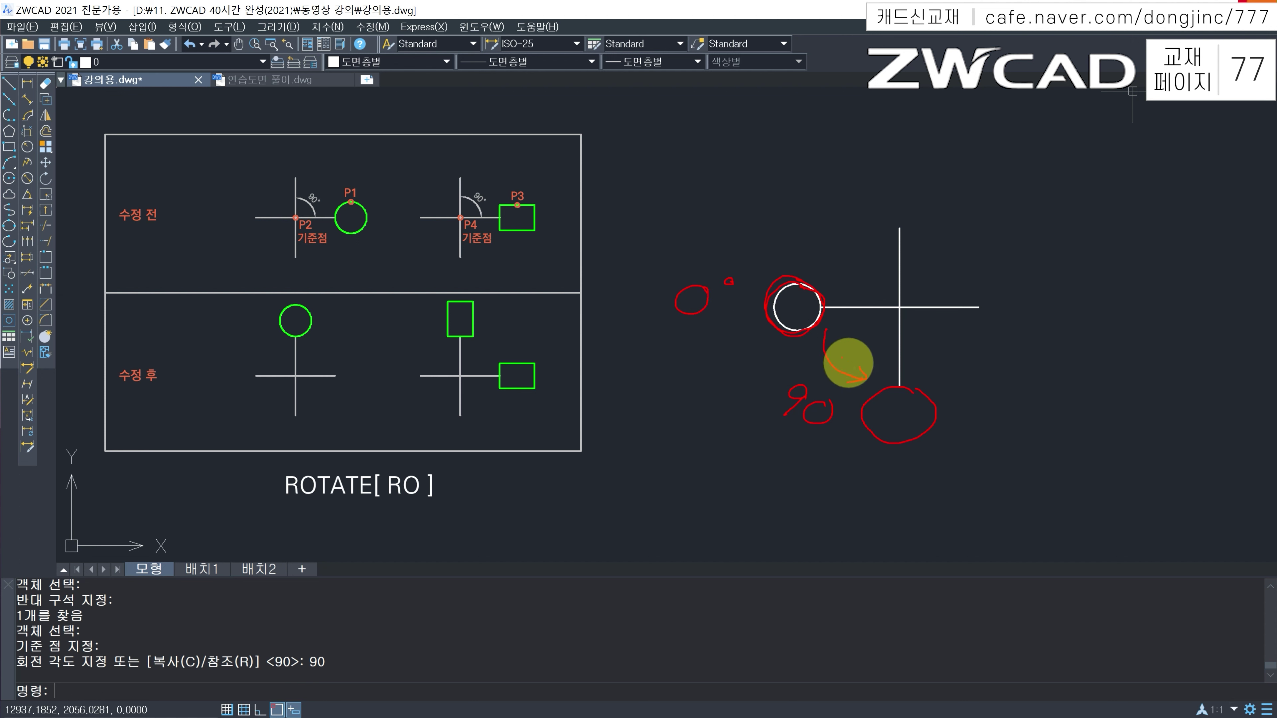
pyautogui.moveTo(826, 320)
pyautogui.mouseDown()
pyautogui.moveTo(841, 374)
pyautogui.moveTo(861, 375)
pyautogui.moveTo(900, 444)
pyautogui.mouseUp()
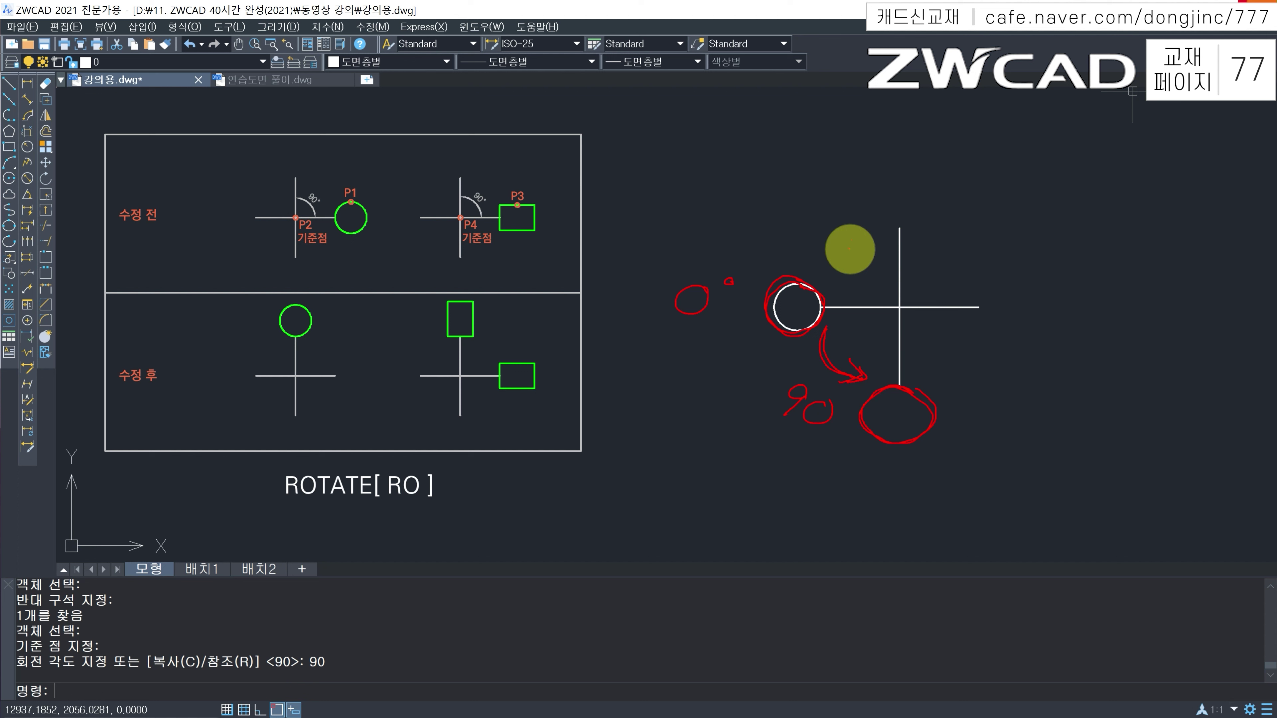
pyautogui.moveTo(734, 202)
pyautogui.mouseDown()
pyautogui.moveTo(789, 189)
pyautogui.moveTo(778, 225)
pyautogui.moveTo(804, 202)
pyautogui.mouseUp()
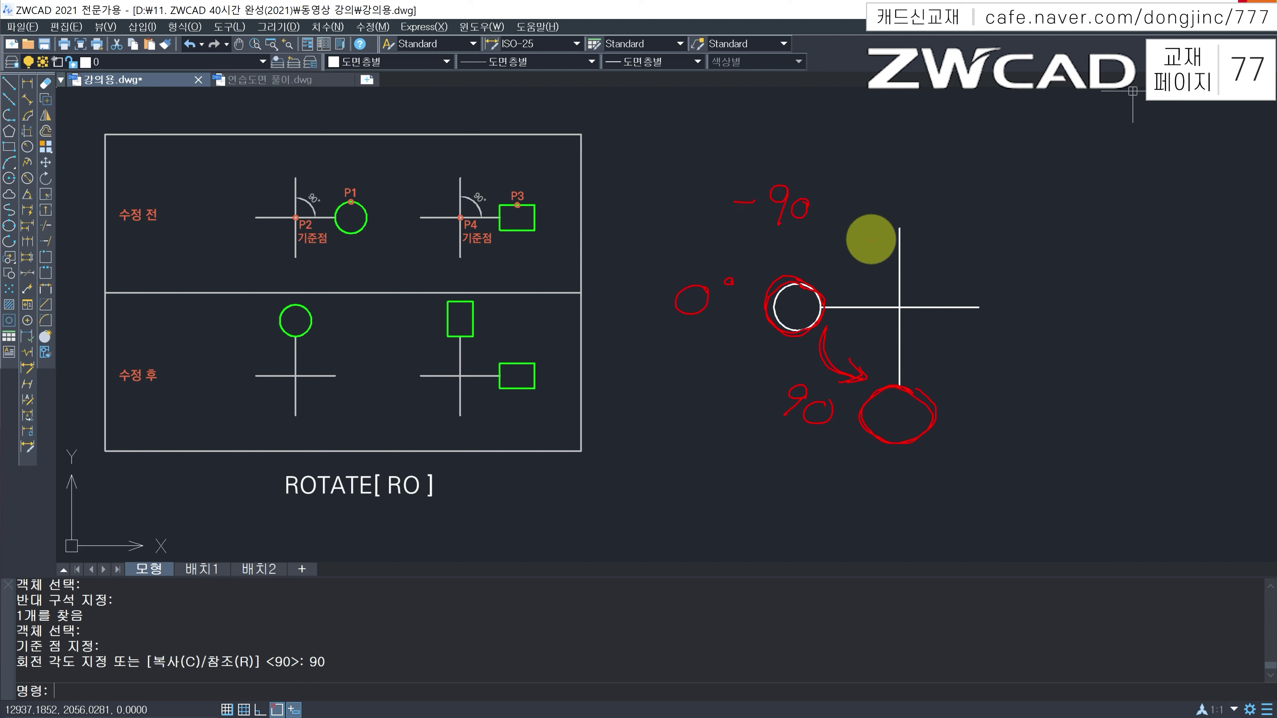
pyautogui.moveTo(868, 301)
pyautogui.mouseDown()
pyautogui.moveTo(870, 285)
pyautogui.moveTo(932, 260)
pyautogui.moveTo(921, 285)
pyautogui.mouseUp()
pyautogui.moveTo(920, 194)
pyautogui.mouseDown()
pyautogui.moveTo(892, 226)
pyautogui.moveTo(918, 205)
pyautogui.moveTo(895, 175)
pyautogui.mouseUp()
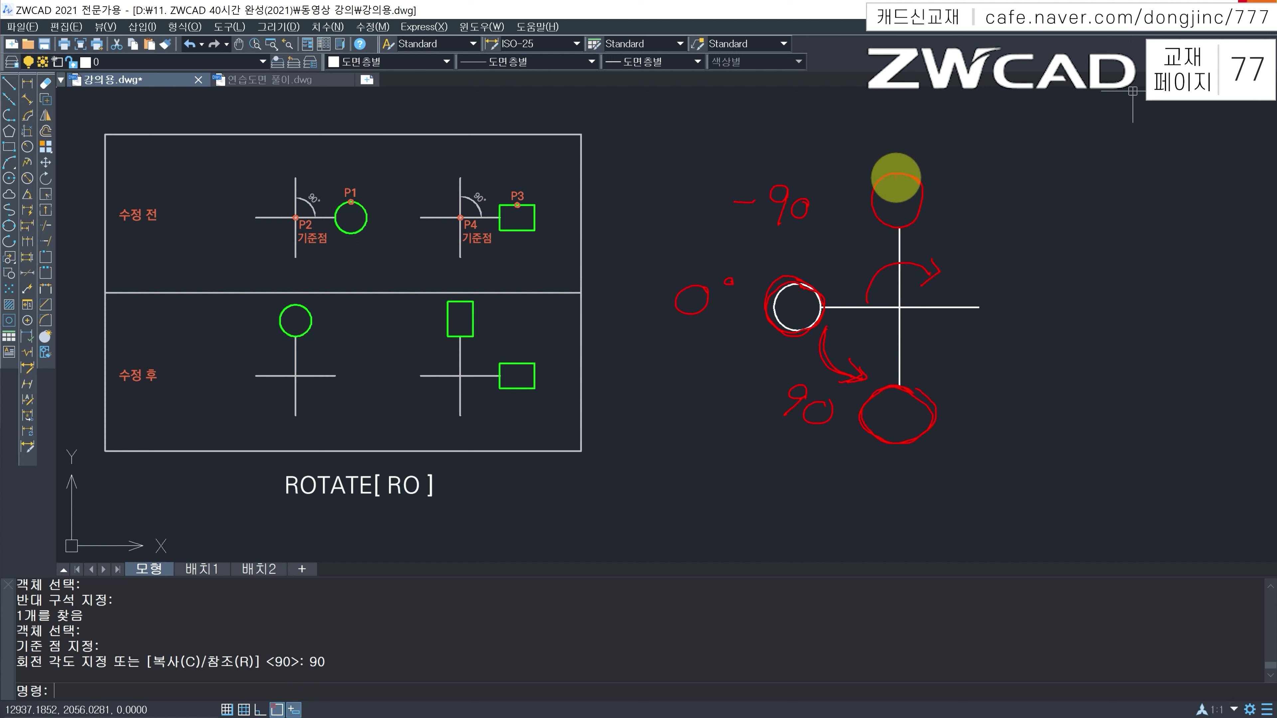
pyautogui.press('Escape')
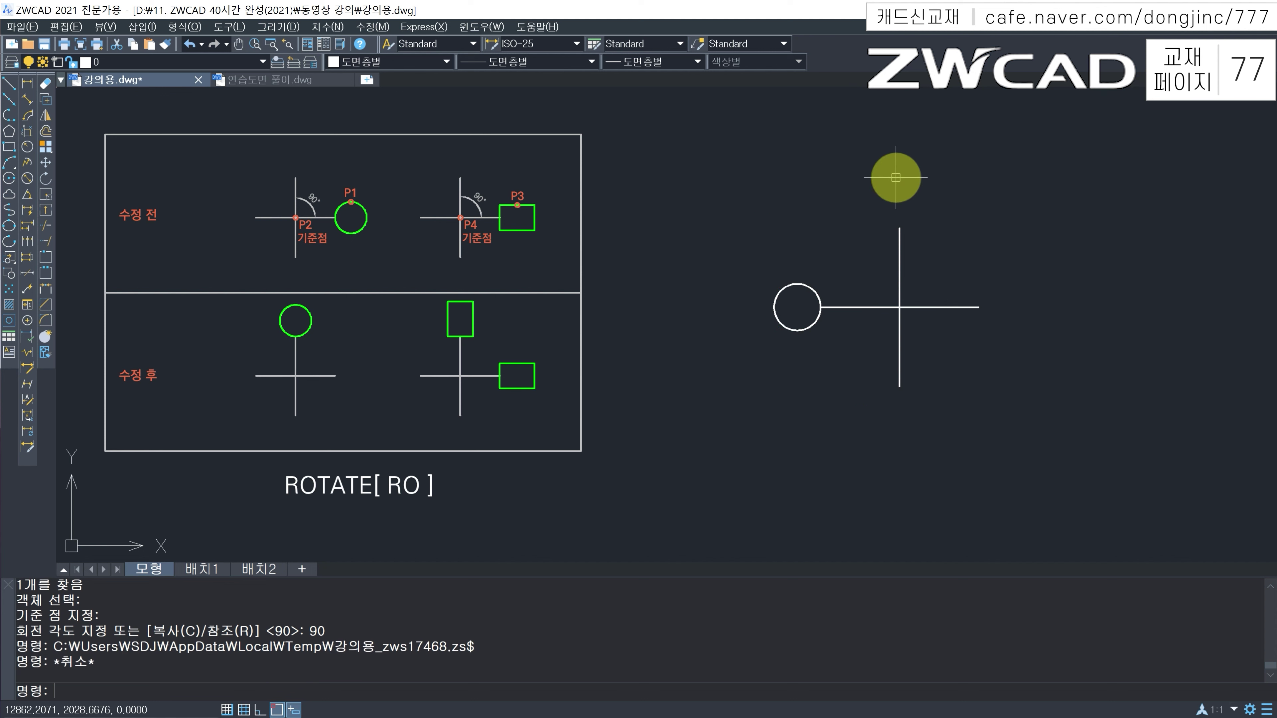
# Step: Rotate the circle clockwise by an angle of -90 degrees about the intersection of the crossing lines
pyautogui.write('RO')
pyautogui.press('Return')
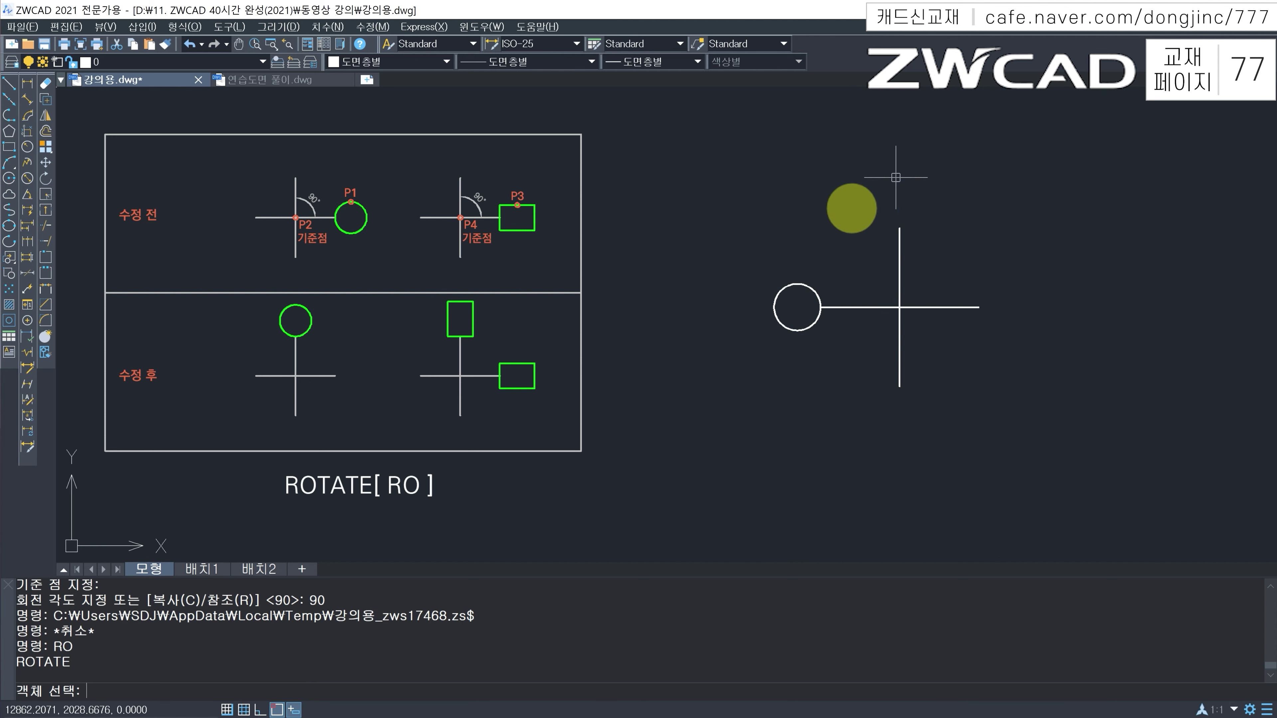
pyautogui.click(830, 277)
pyautogui.click(777, 303)
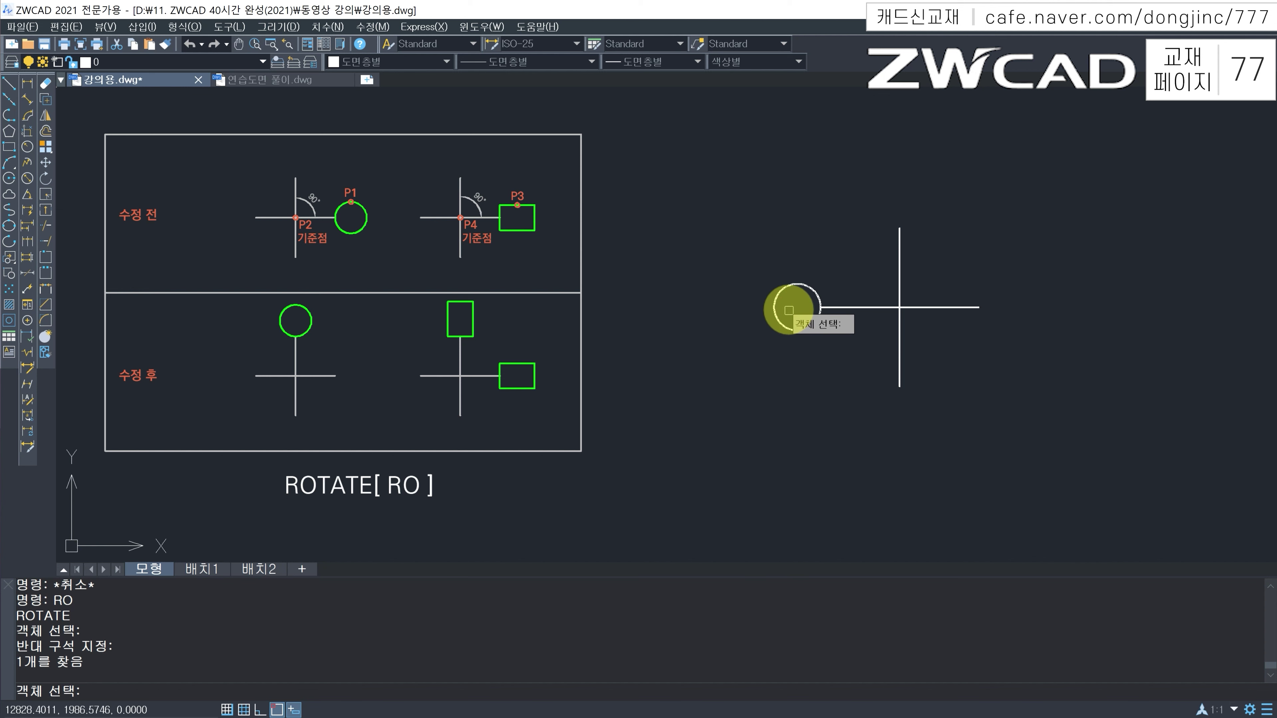
pyautogui.press('Return')
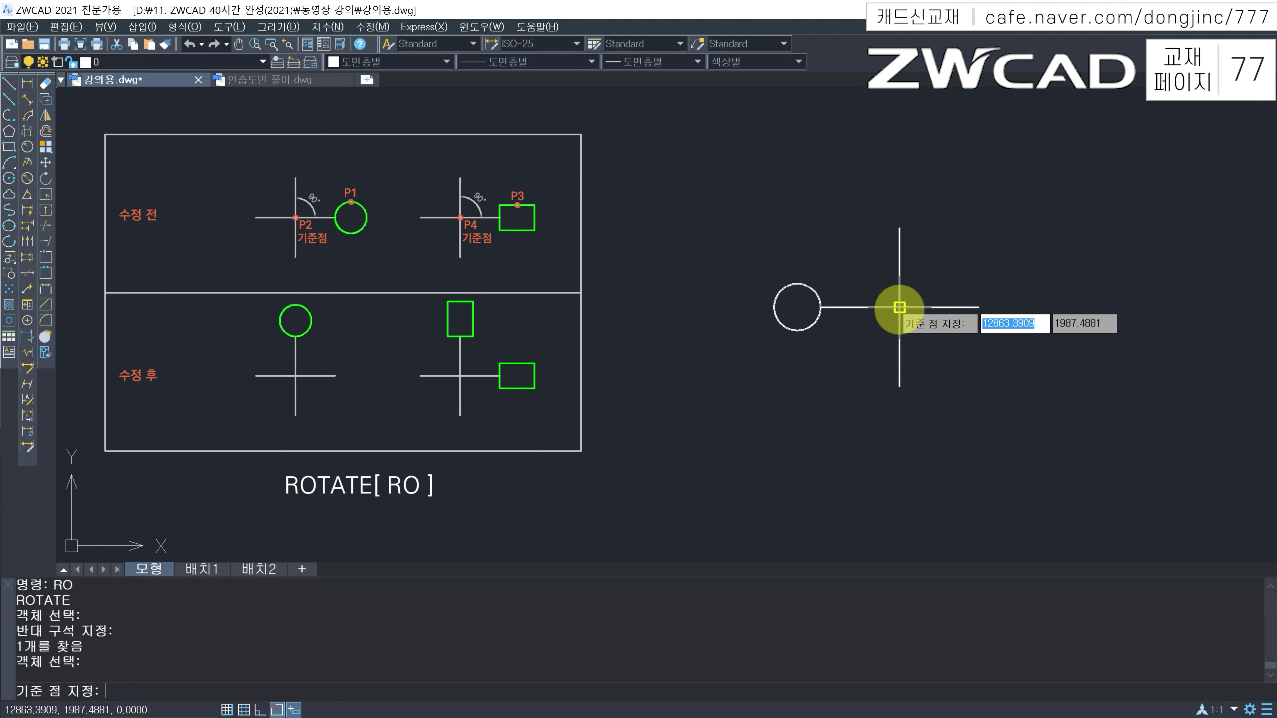
pyautogui.click(900, 307)
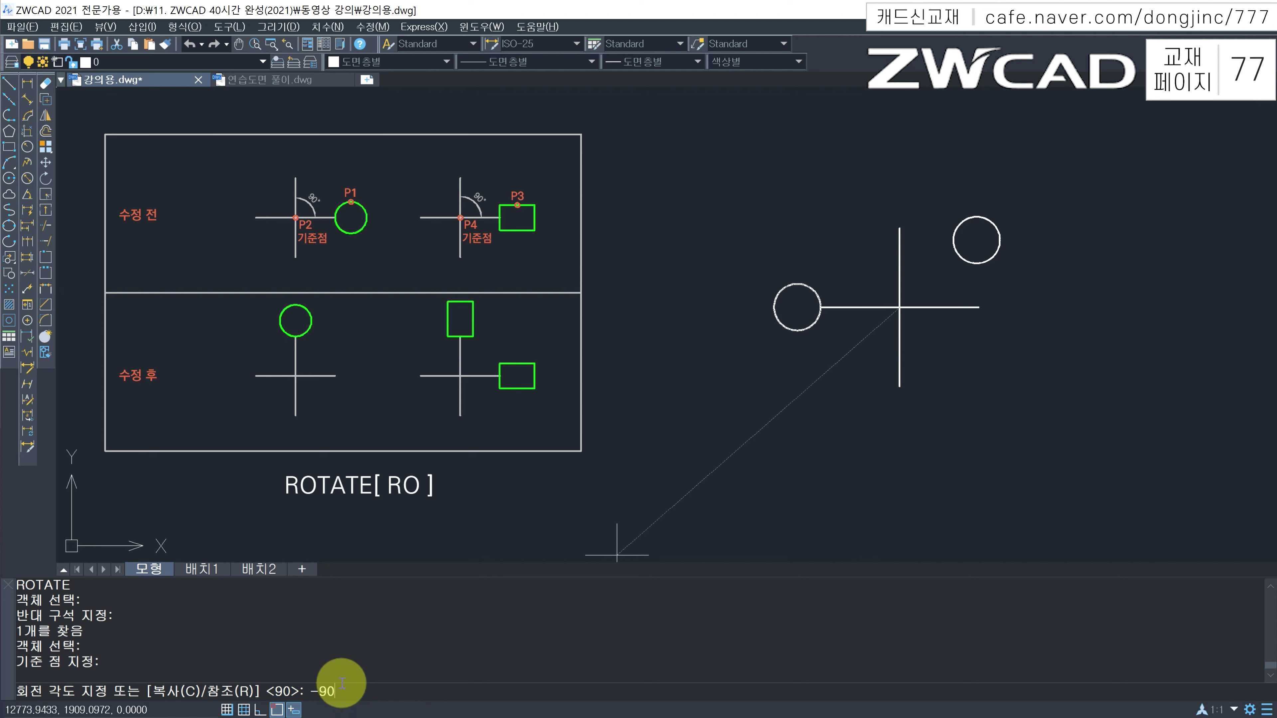
pyautogui.press('Return')
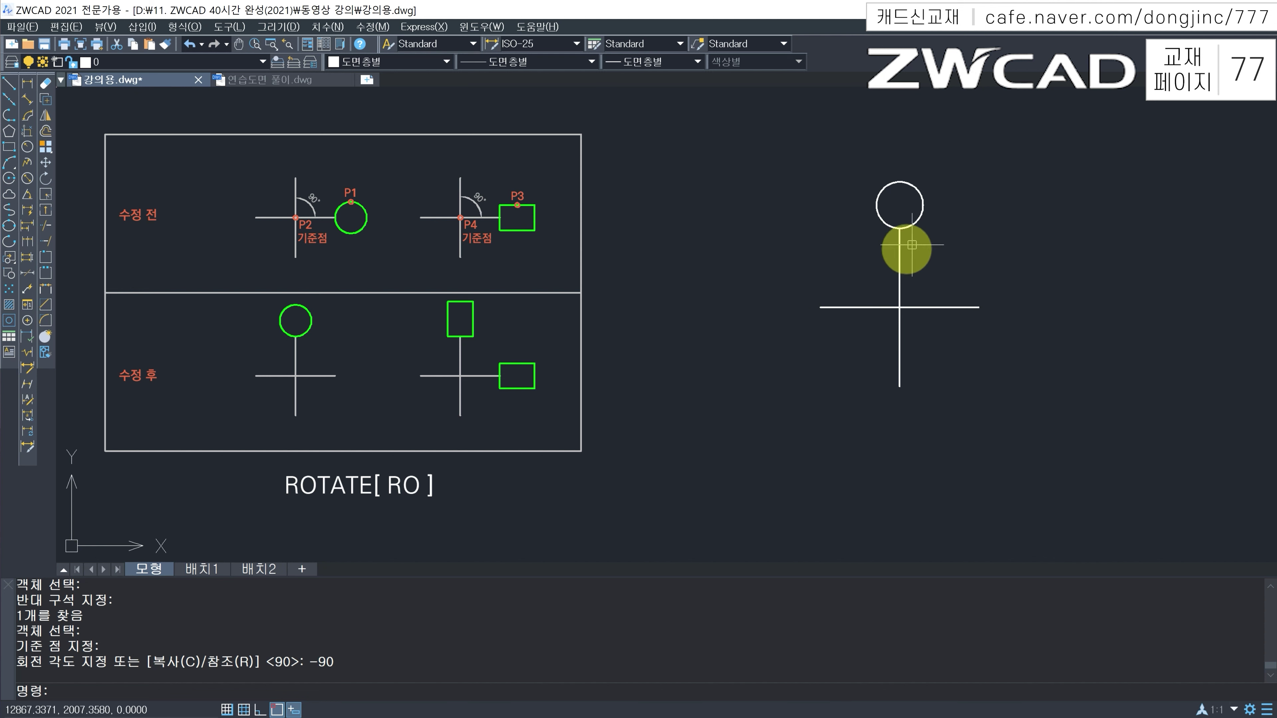
# Step: Erase the circle above the vertical line, keeping the crossing lines
pyautogui.press('Escape')
pyautogui.click(1012, 200)
pyautogui.click(907, 201)
pyautogui.write('E')
pyautogui.press('Return')
pyautogui.press('Escape')
pyautogui.press('Escape')
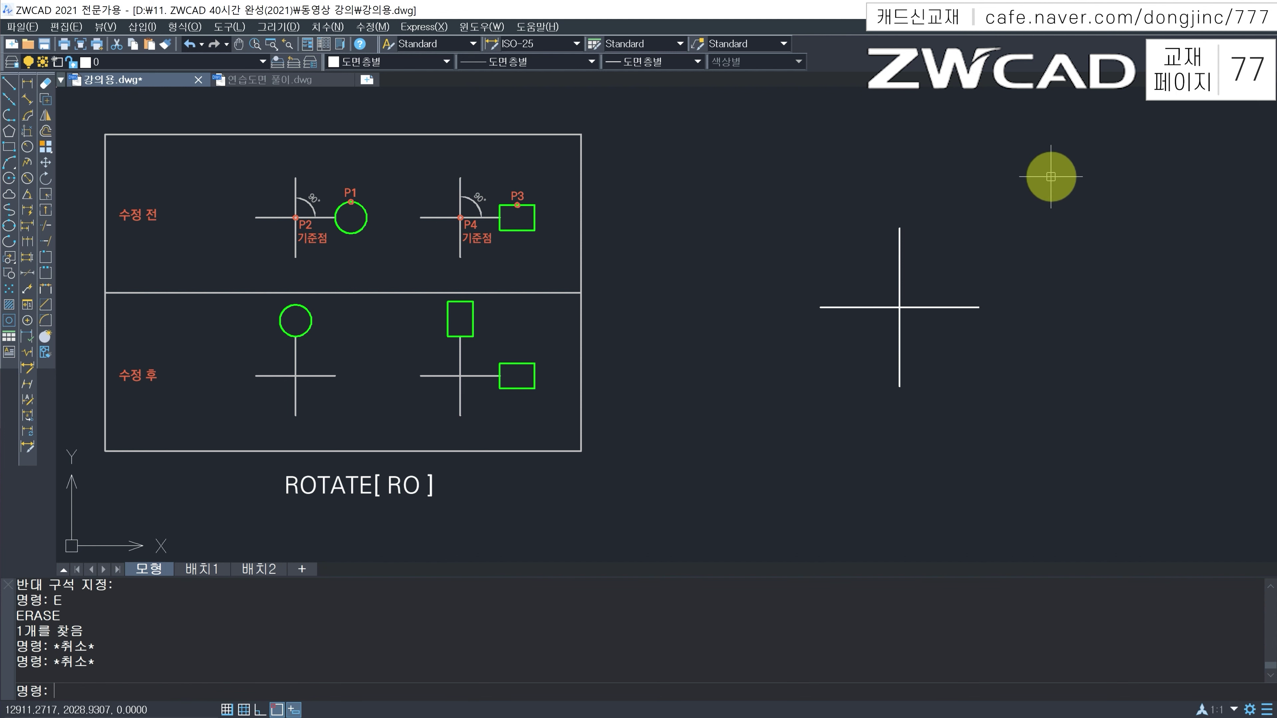
# Step: Draw a rectangle about 22.5 wide and 11.7 high, with its left side touching the horizontal line's right end
pyautogui.write('REC')
pyautogui.press('Return')
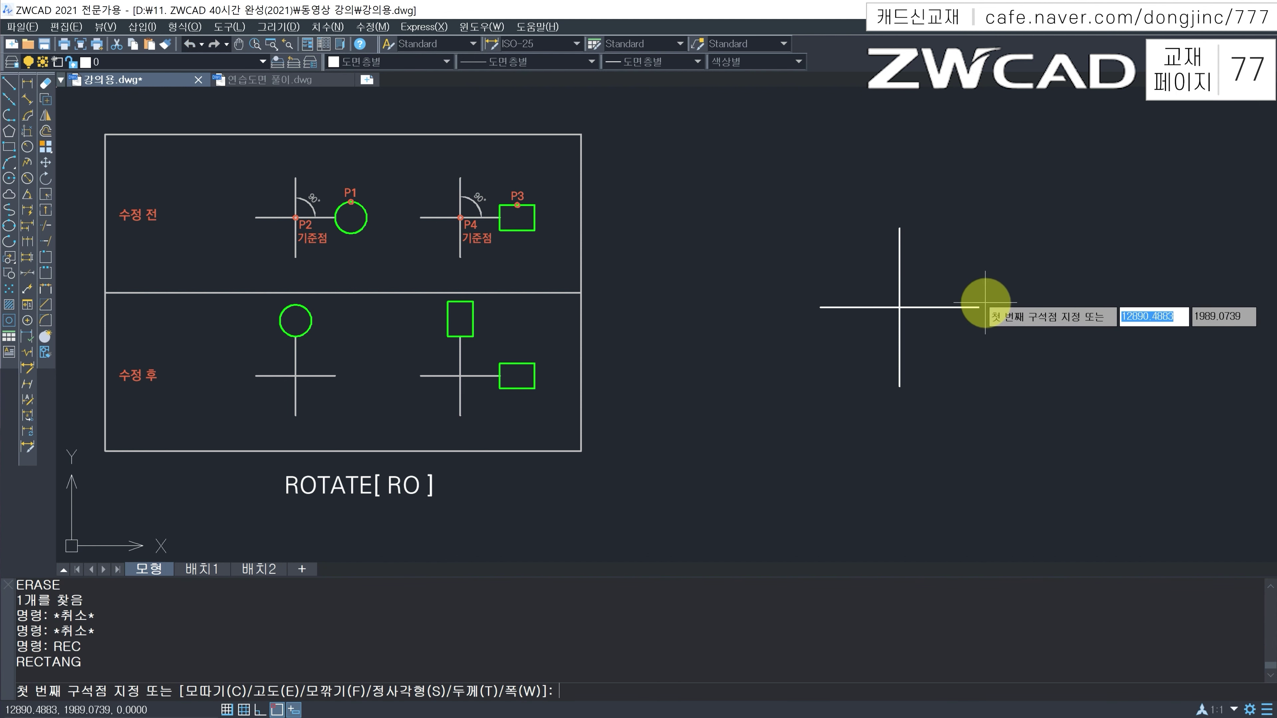
pyautogui.click(979, 288)
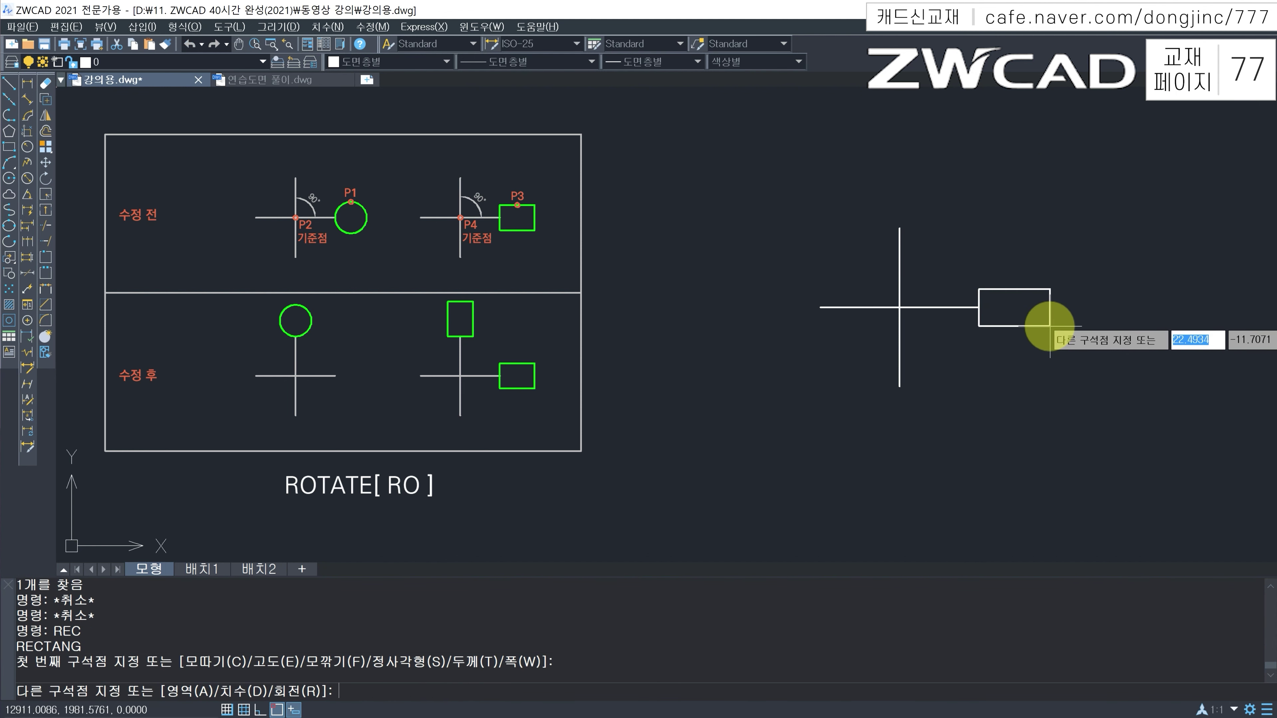
pyautogui.click(1050, 326)
pyautogui.press('Escape')
pyautogui.press('Escape')
pyautogui.press('Escape')
# Step: Rotate the rectangle about the crossing lines' intersection with ortho mode turned on, placing it at the vertical line's lower end
pyautogui.write('RO')
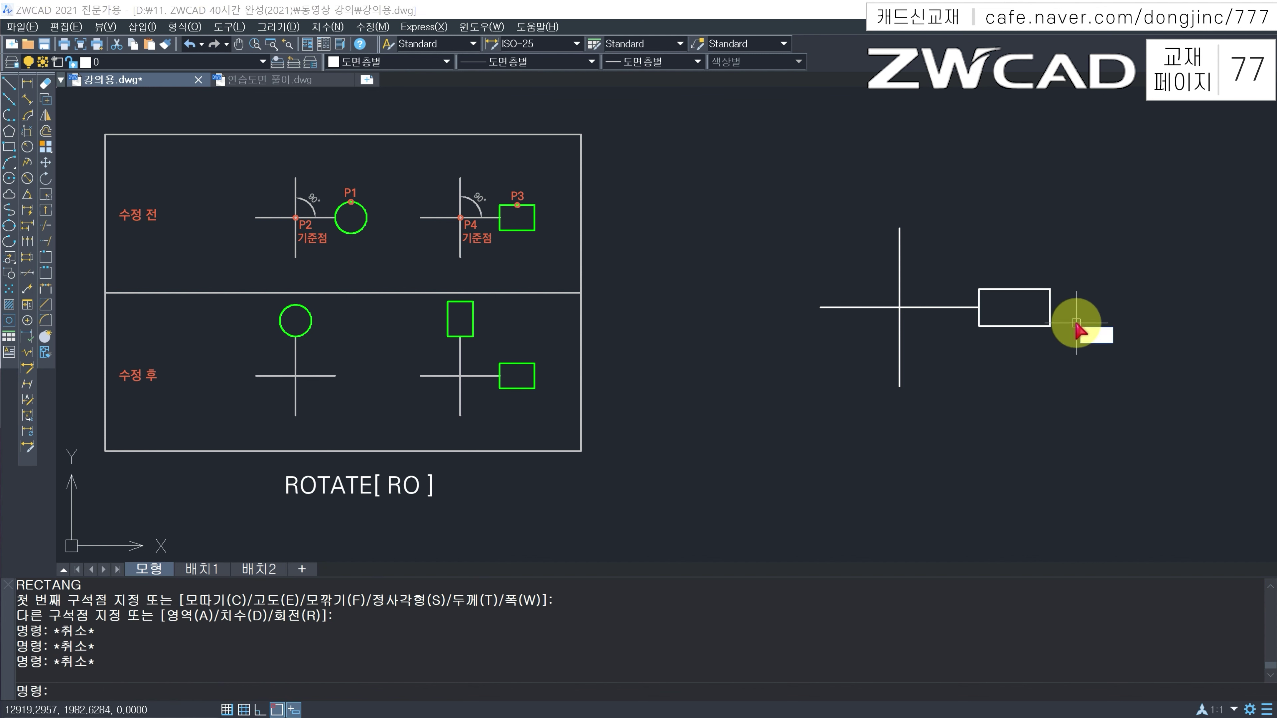
pyautogui.press('Return')
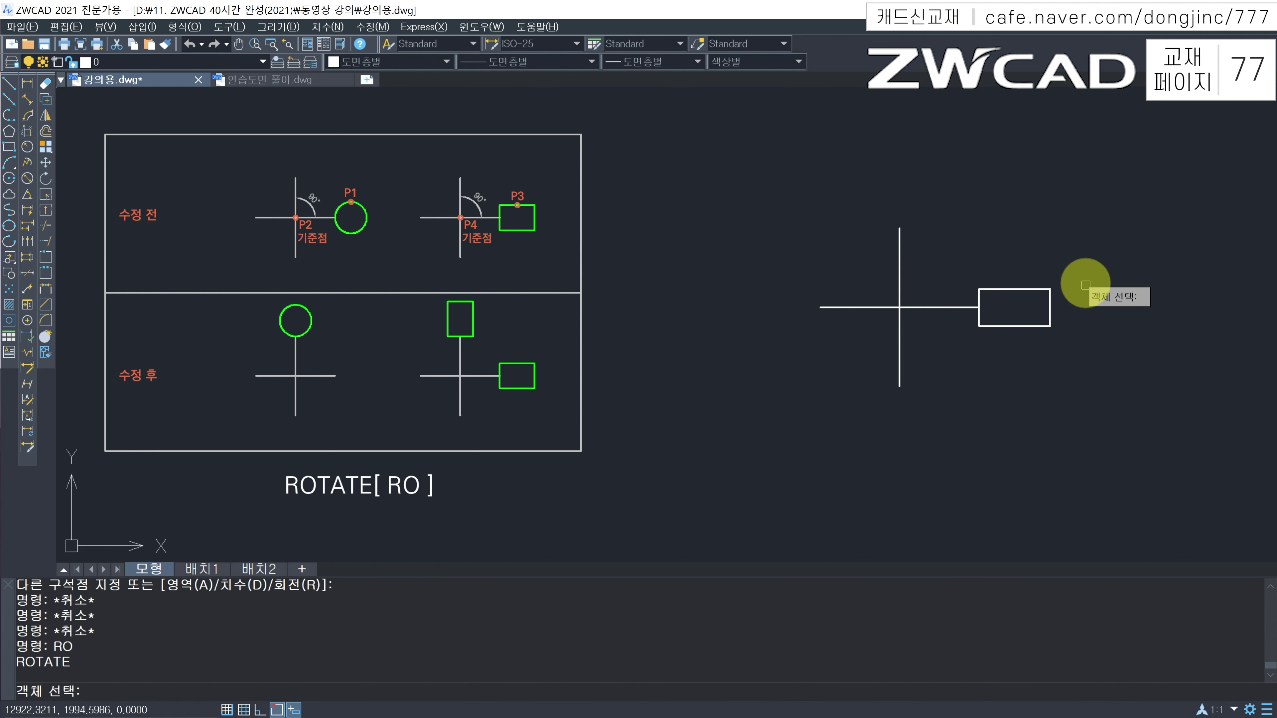
pyautogui.click(1084, 259)
pyautogui.click(1017, 378)
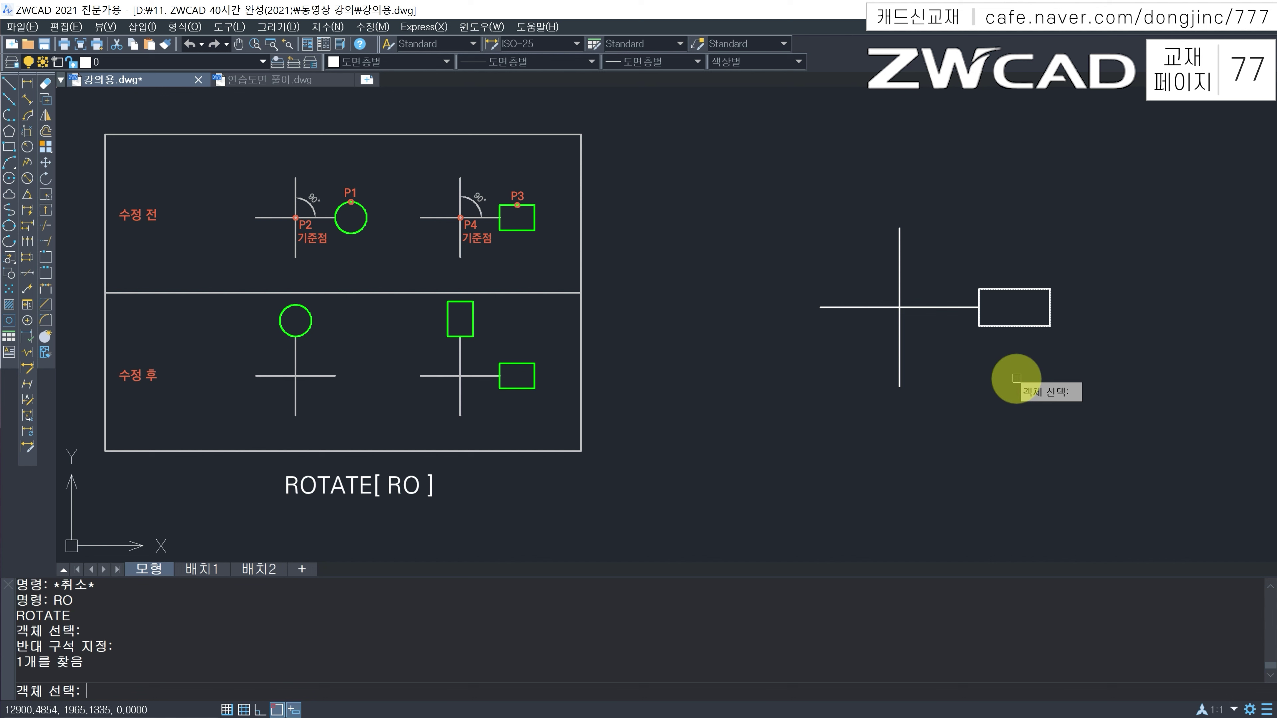
pyautogui.press('Return')
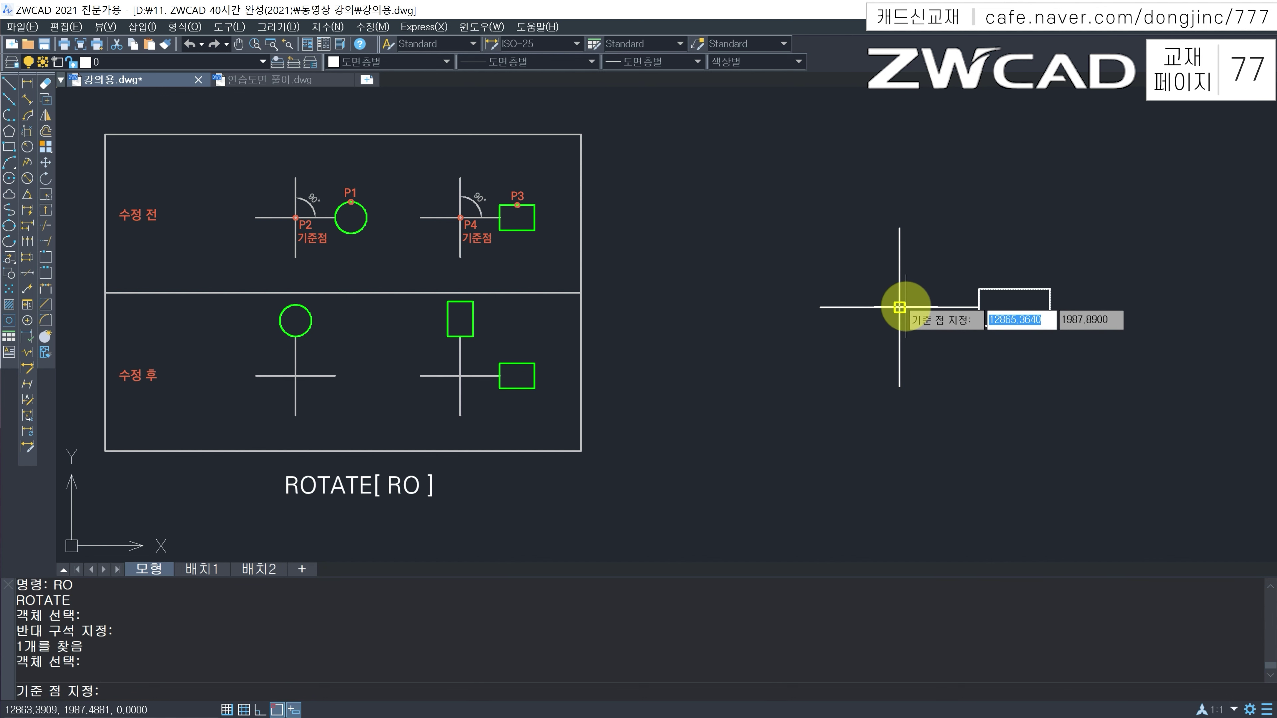
pyautogui.click(899, 307)
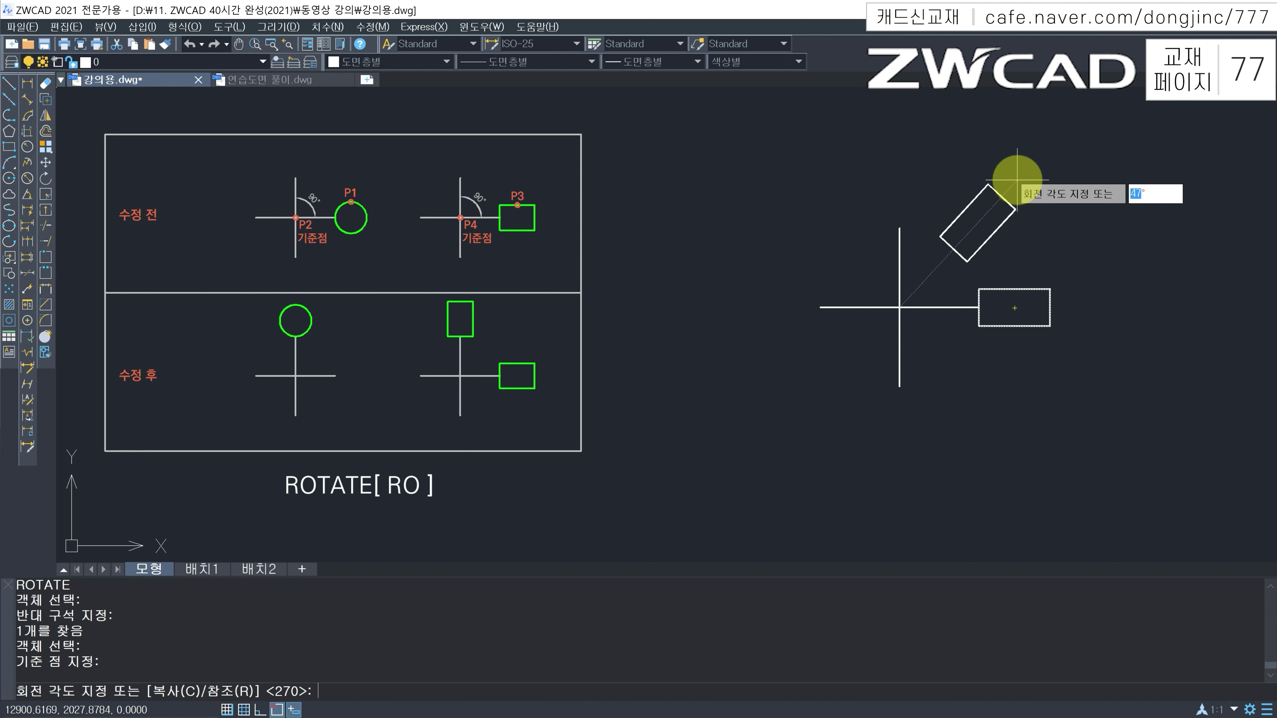
pyautogui.press('F8')
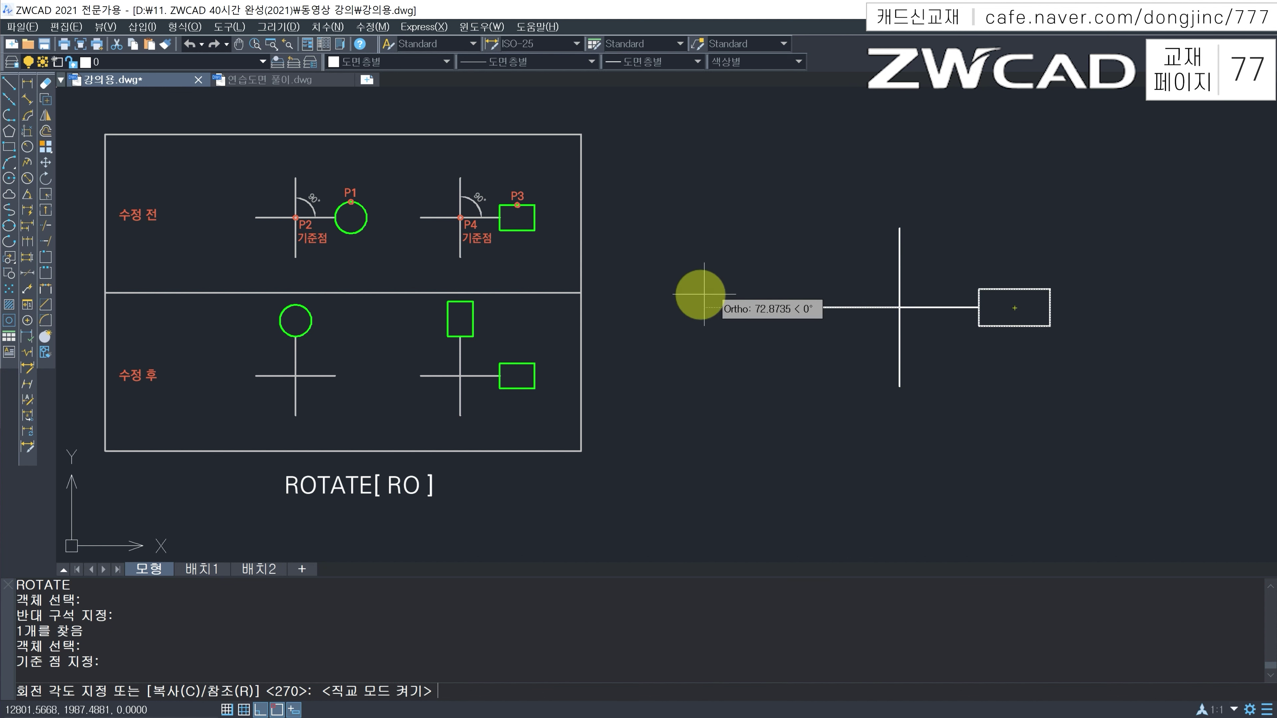
pyautogui.click(935, 489)
# Step: Rotate the rectangle 180 degrees about the intersection, from the vertical line's lower end to its upper end
pyautogui.write('ro')
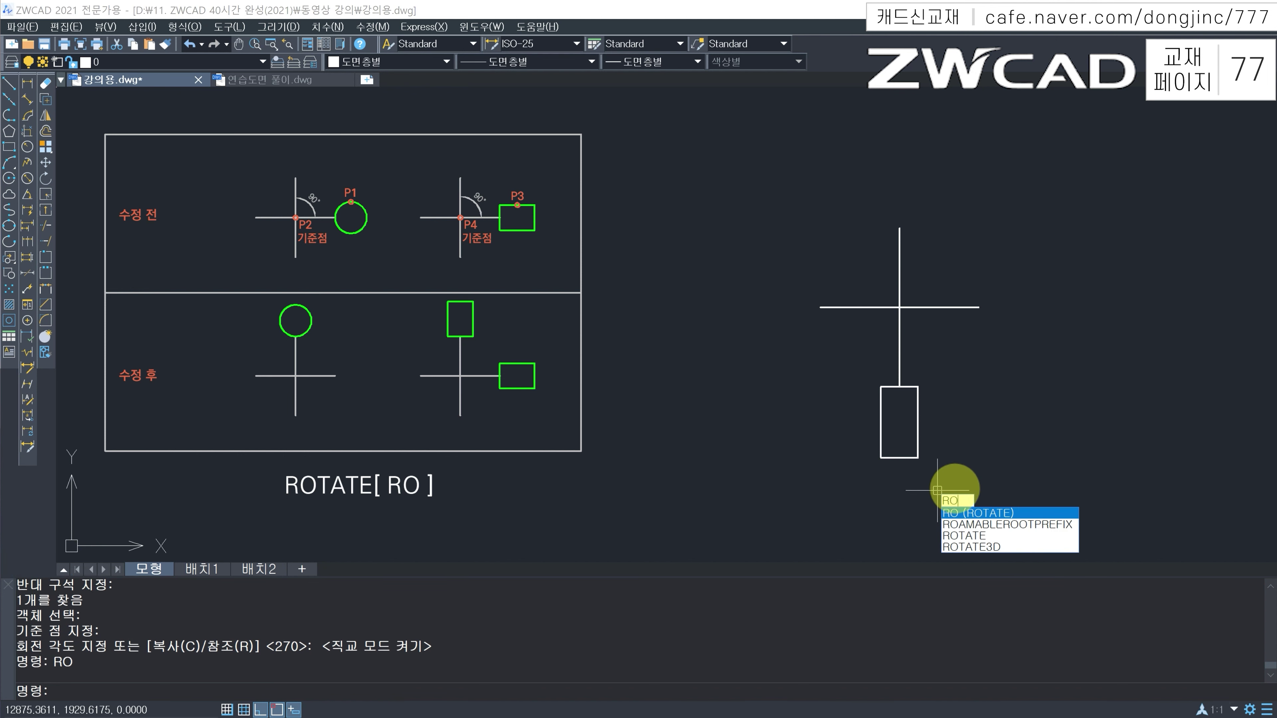
pyautogui.press('Return')
pyautogui.click(930, 447)
pyautogui.click(852, 402)
pyautogui.press('Return')
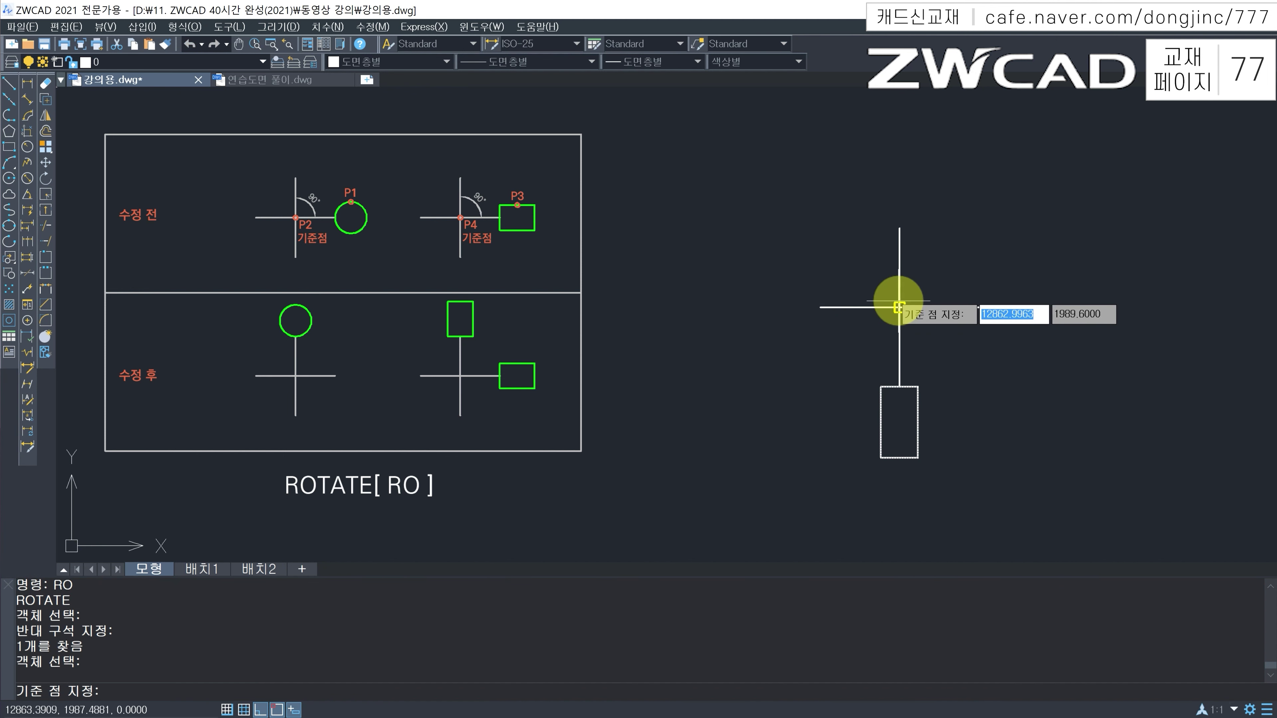
pyautogui.click(900, 307)
pyautogui.click(698, 346)
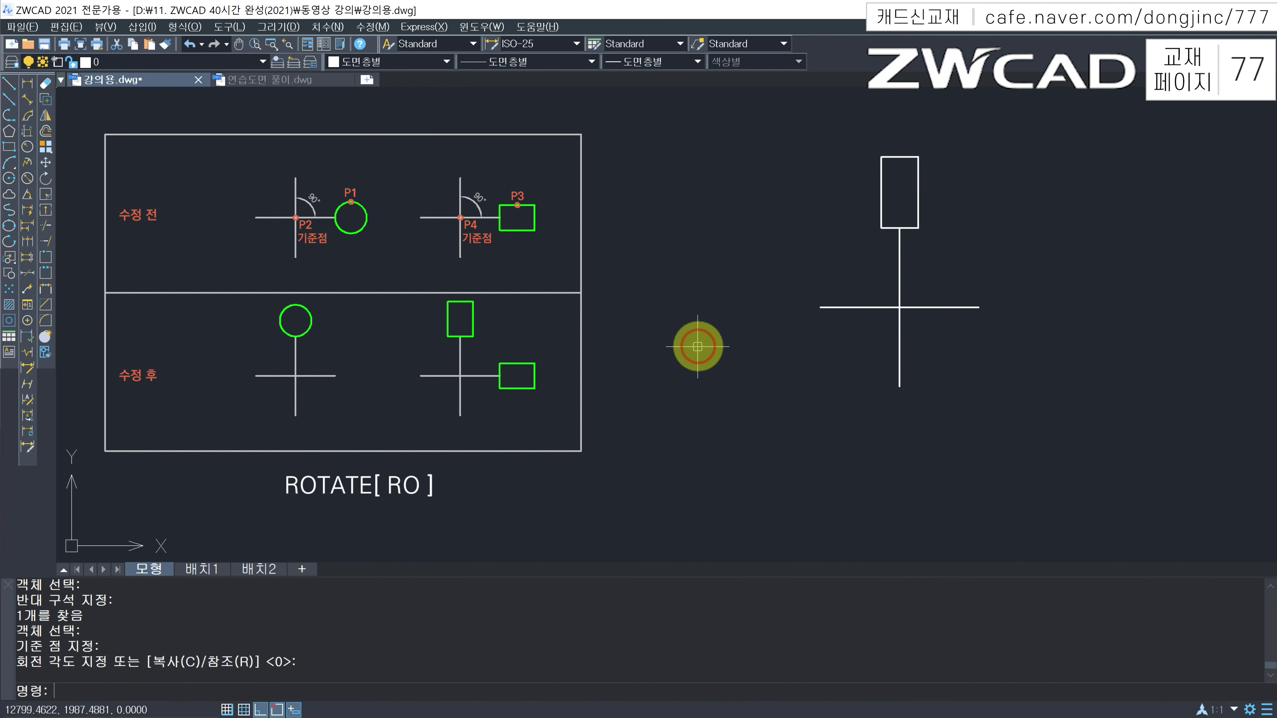
# Step: Rotate the rectangle above the vertical line about the crossing lines' intersection using the Copy option to keep the original
pyautogui.write('RO')
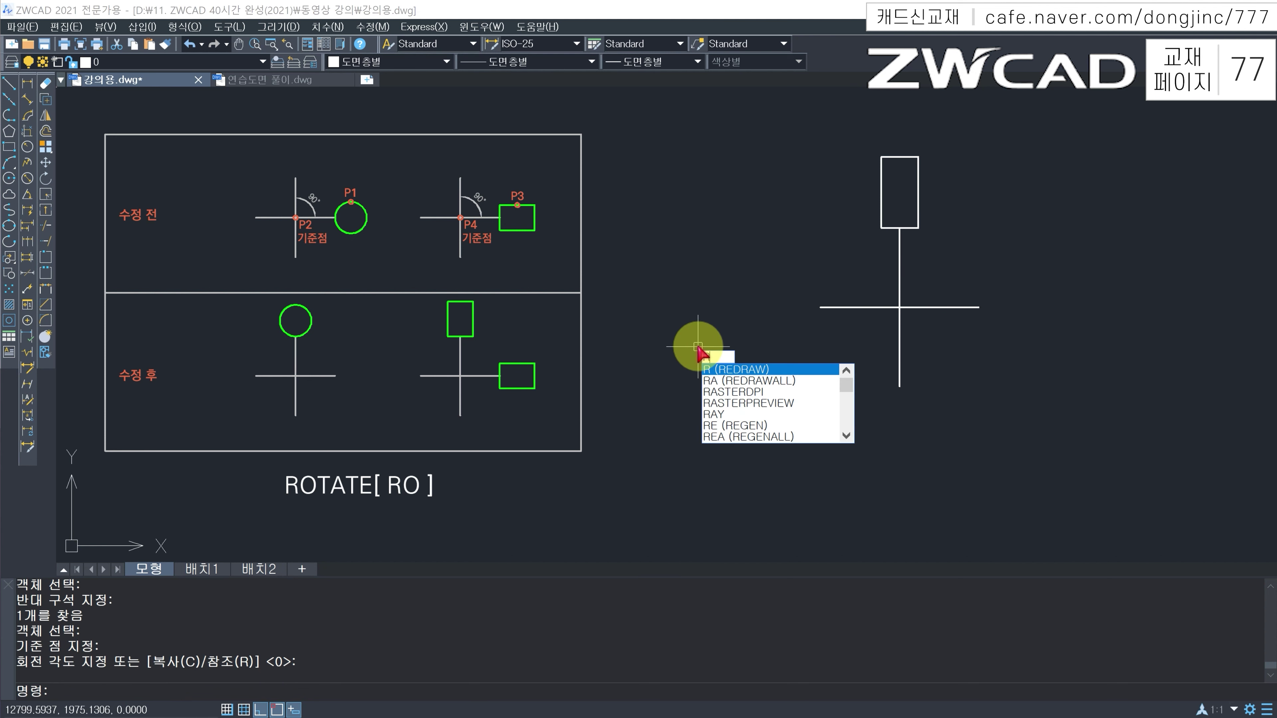
pyautogui.press('Return')
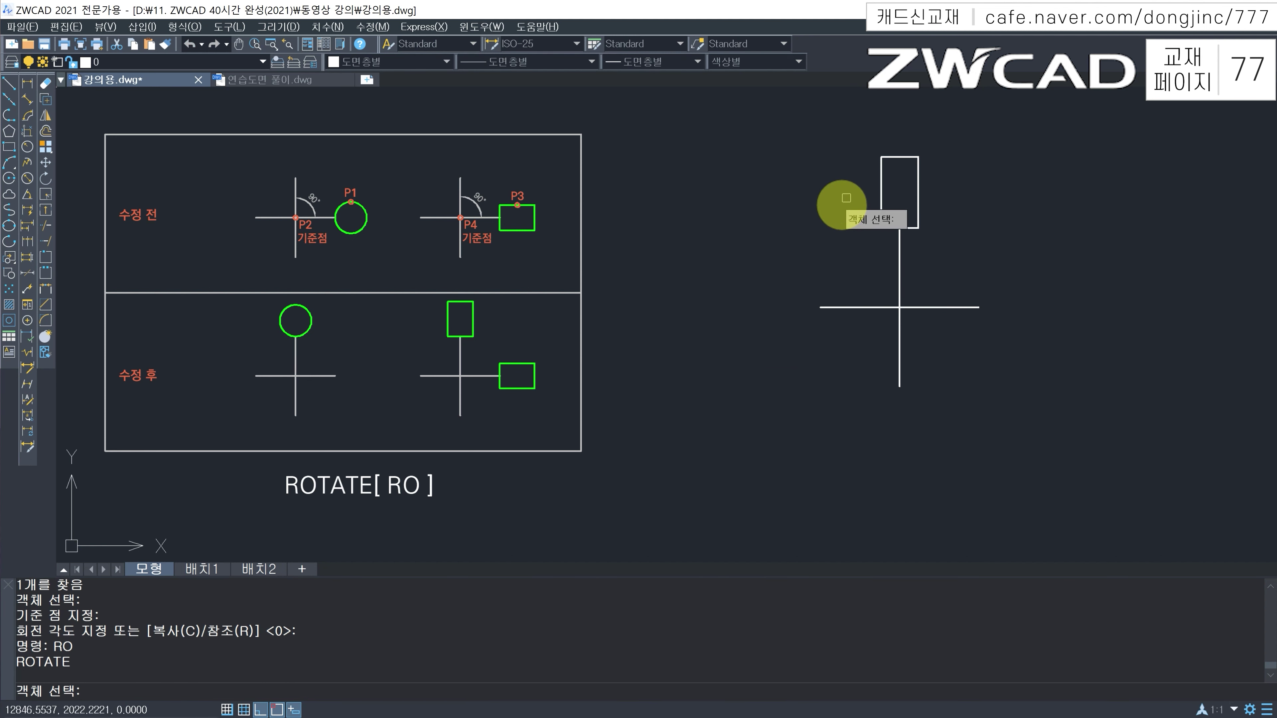
pyautogui.click(967, 129)
pyautogui.click(858, 176)
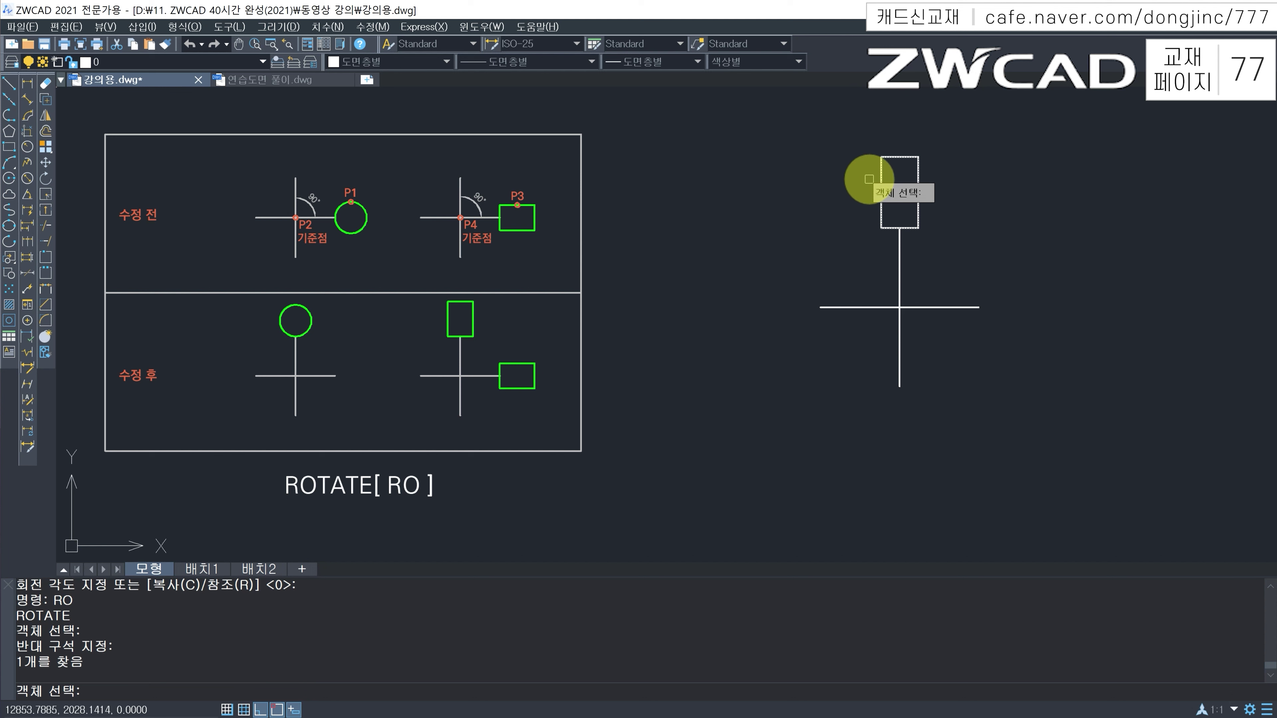
pyautogui.press('Return')
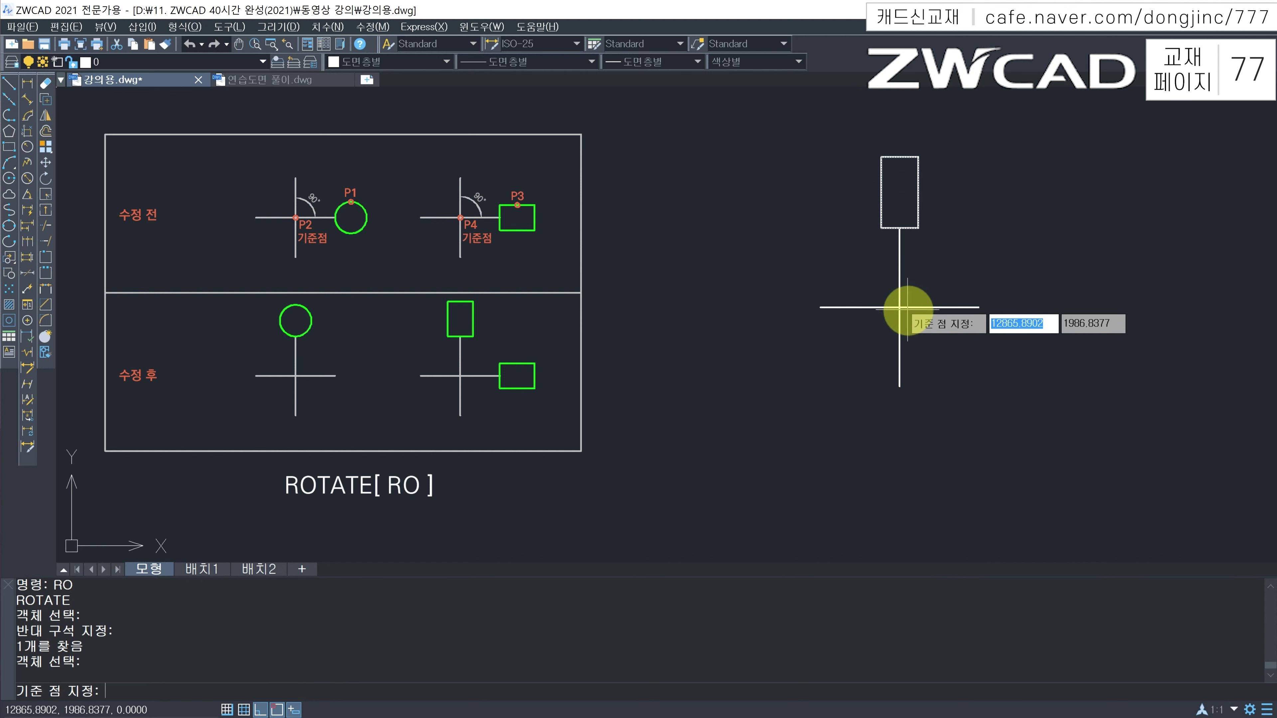
pyautogui.click(899, 307)
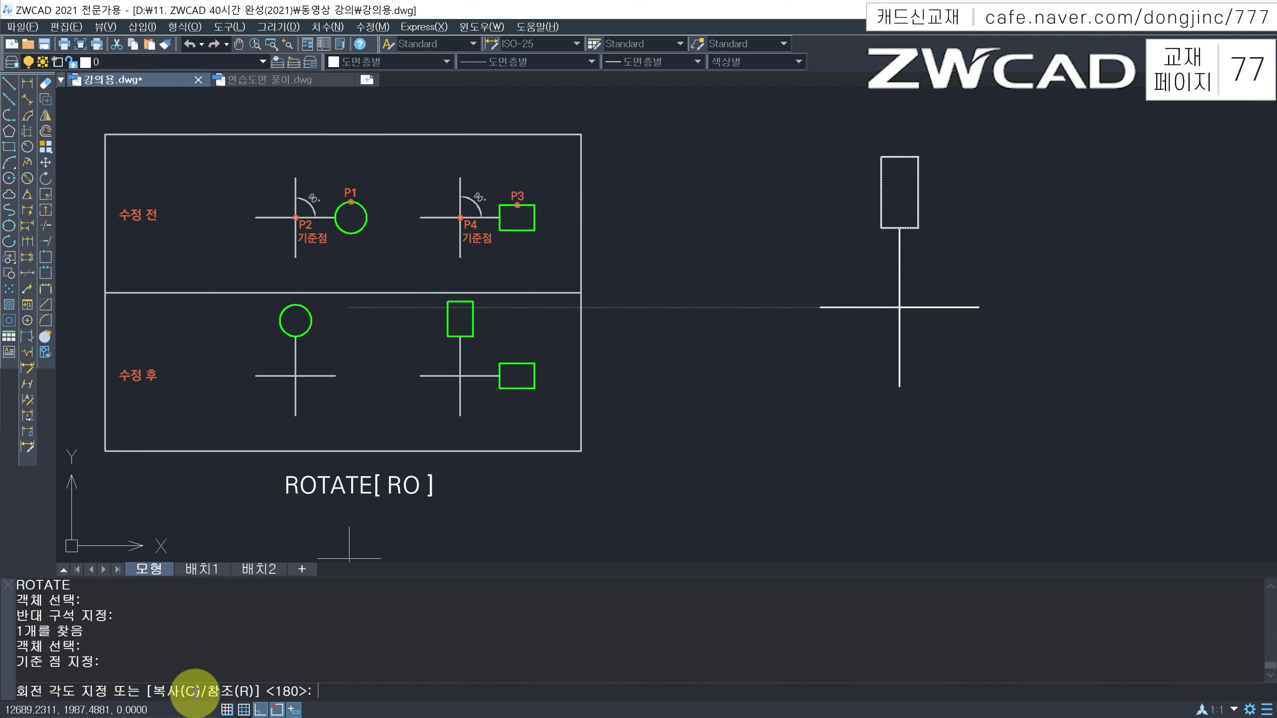
pyautogui.click(331, 691)
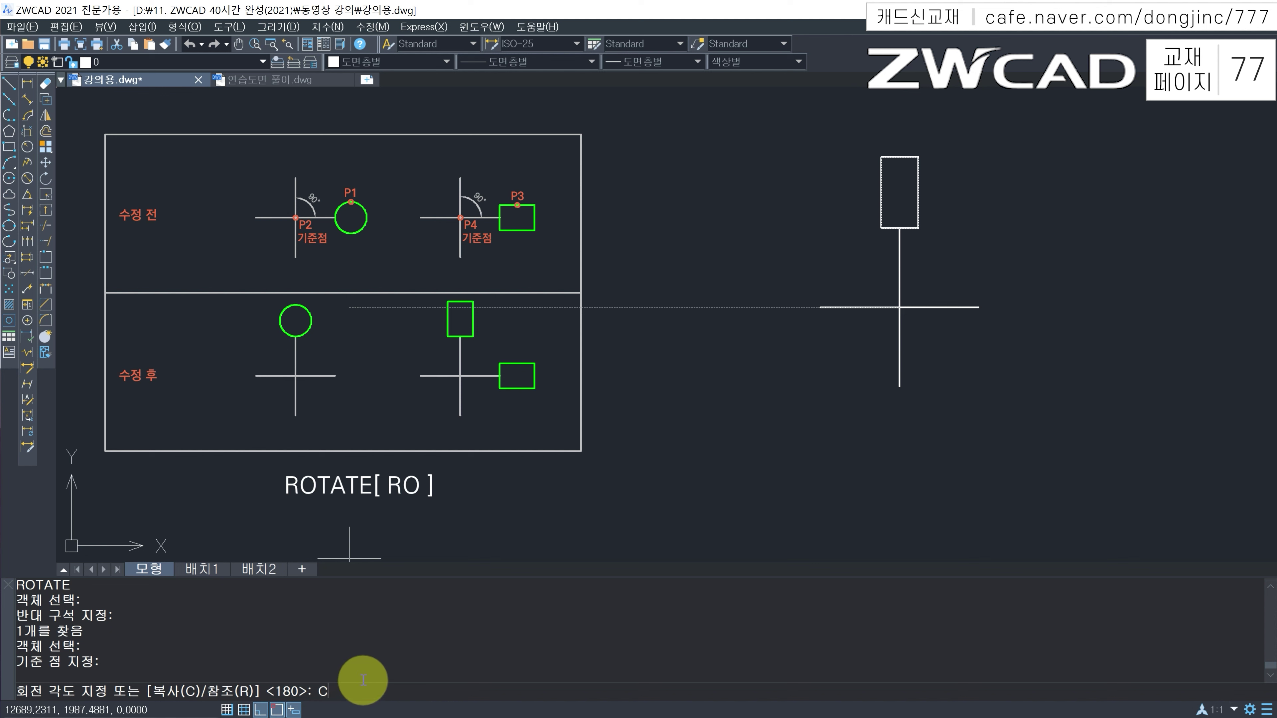
pyautogui.press('Return')
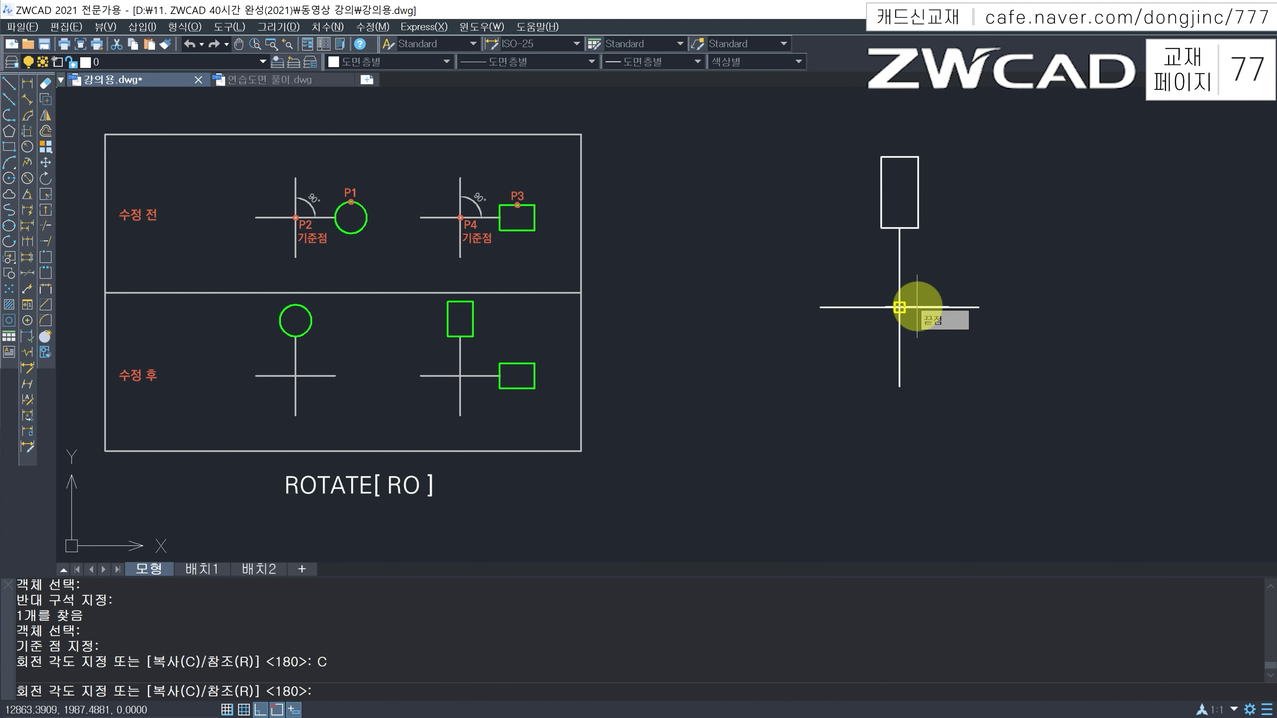
pyautogui.click(781, 297)
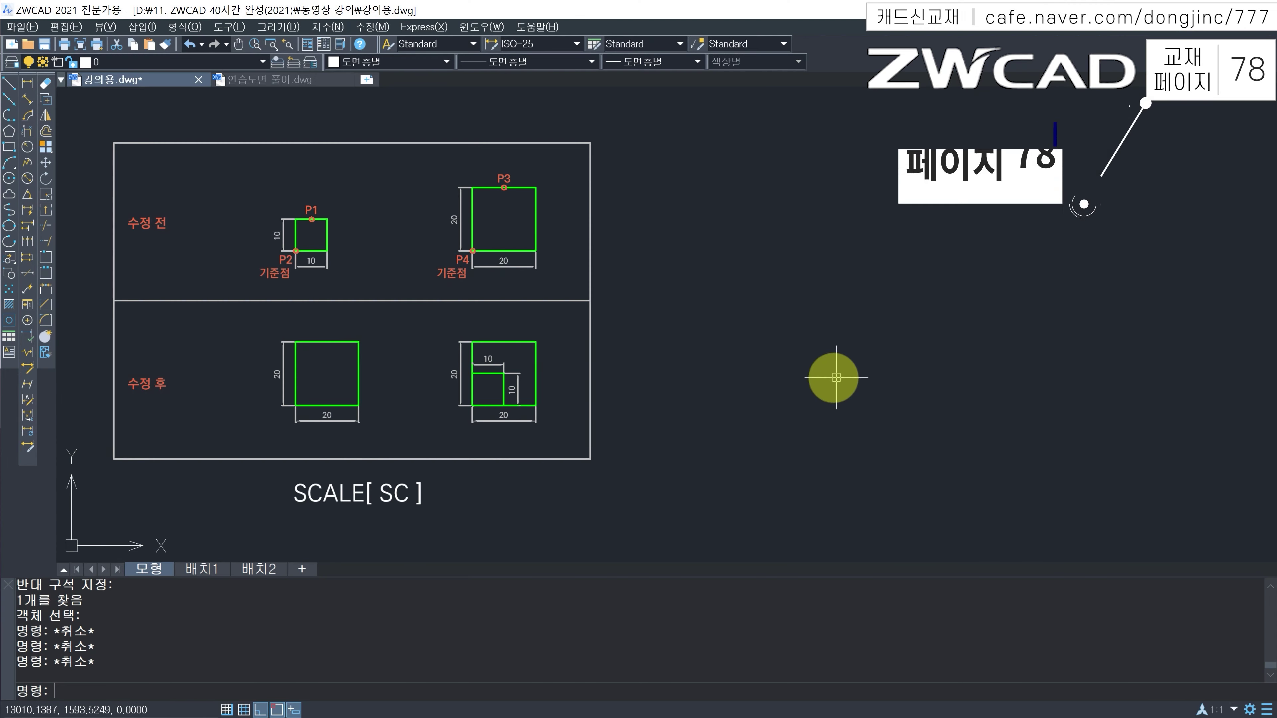
pyautogui.write('rec')
pyautogui.press('Return')
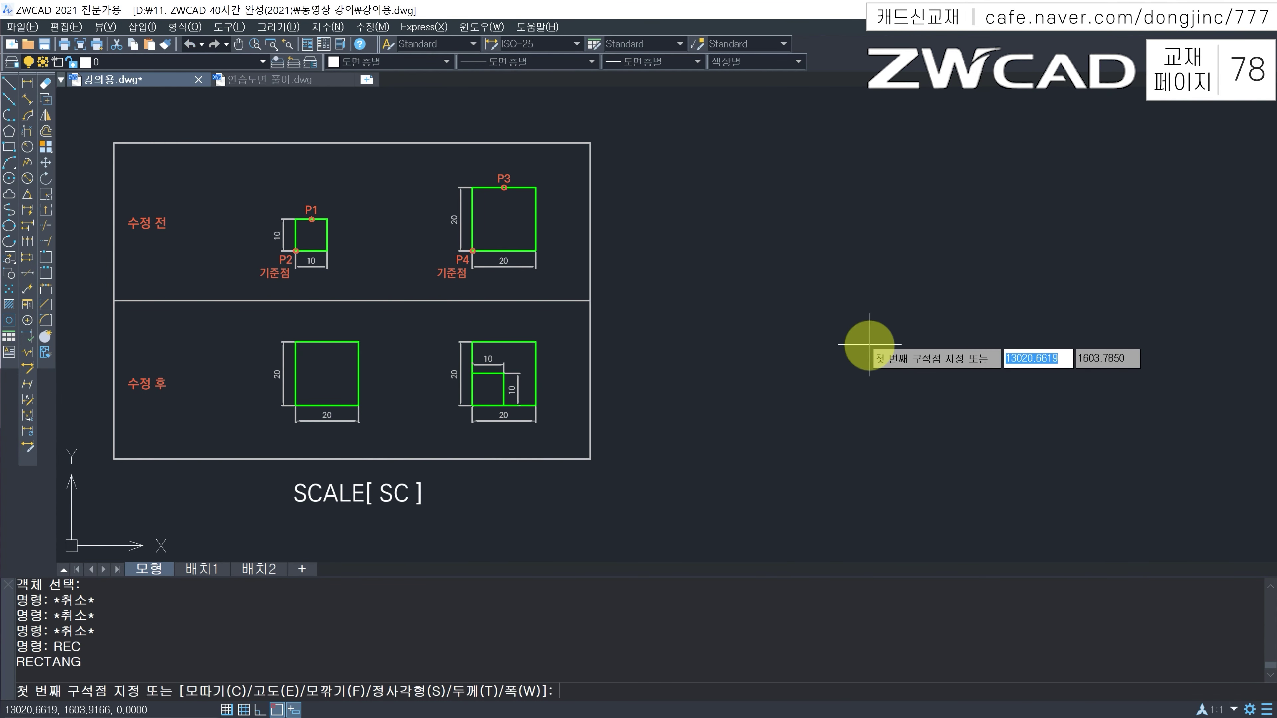
pyautogui.click(822, 341)
pyautogui.write('@10,10')
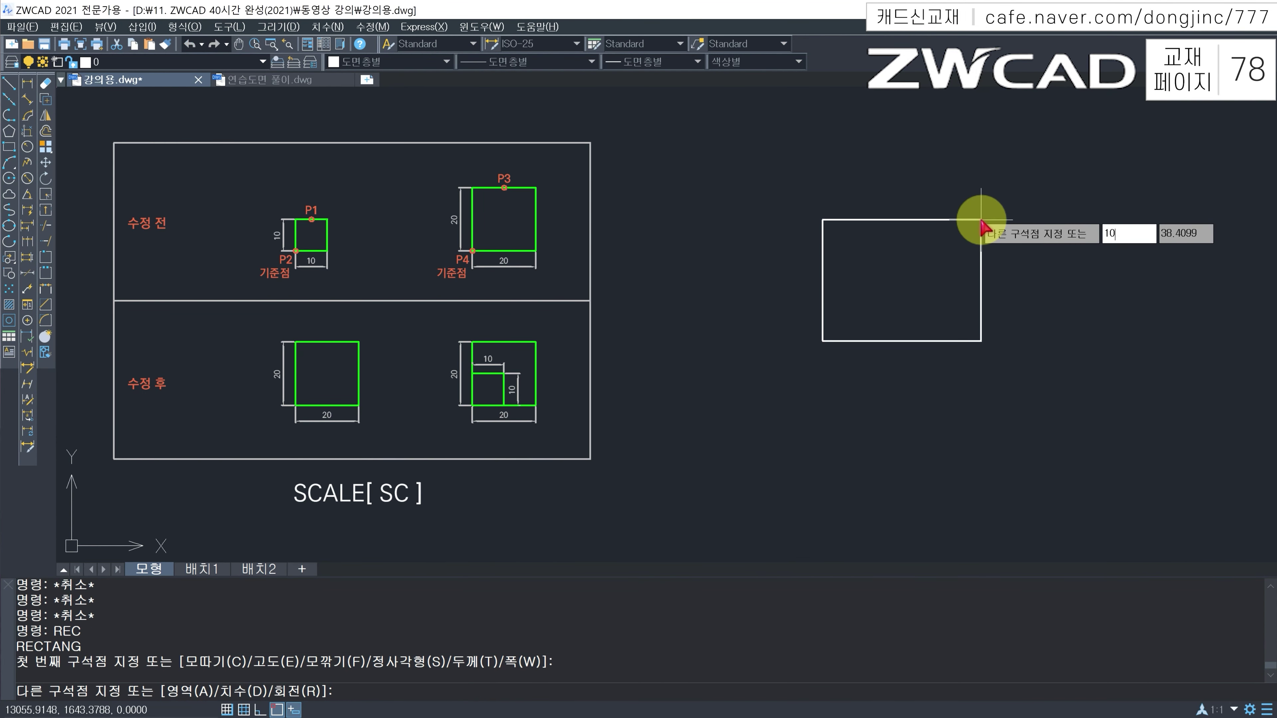
pyautogui.press('Return')
pyautogui.press('Escape')
pyautogui.press('Escape')
pyautogui.press('Escape')
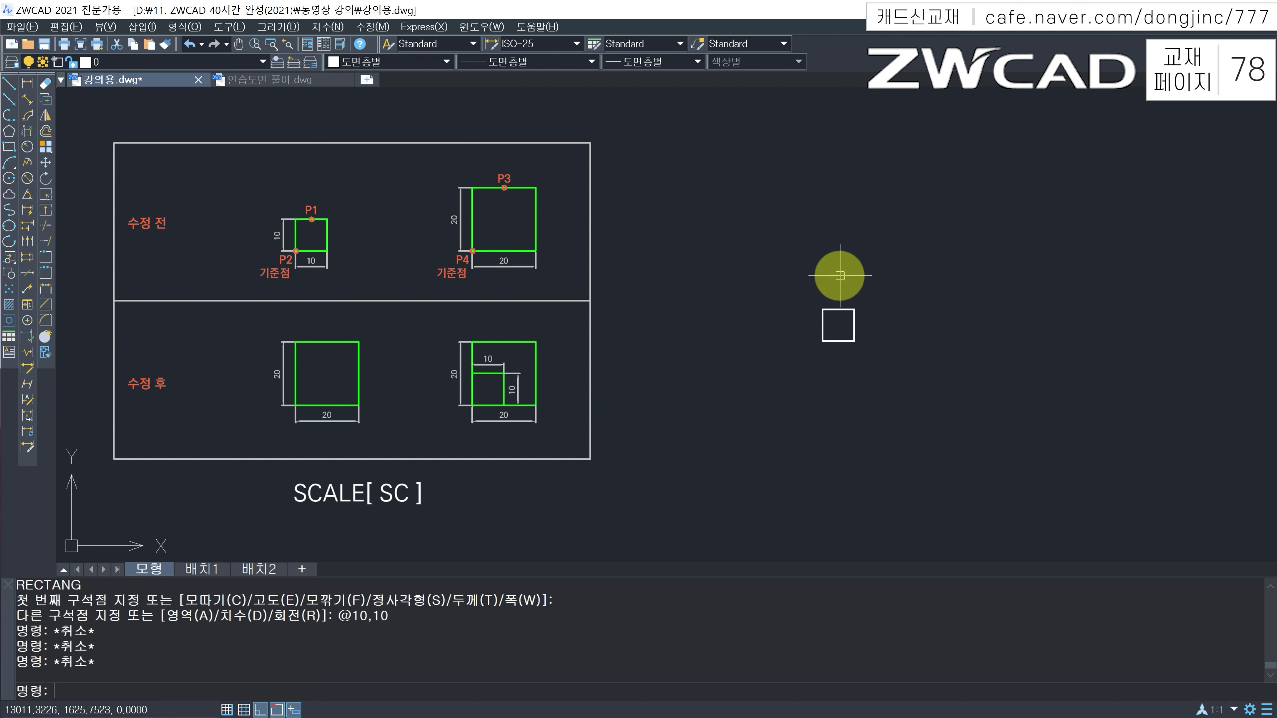
# Step: Scale the 10 by 10 square by a factor of 2 with its lower-left corner as the base point
pyautogui.write('sc')
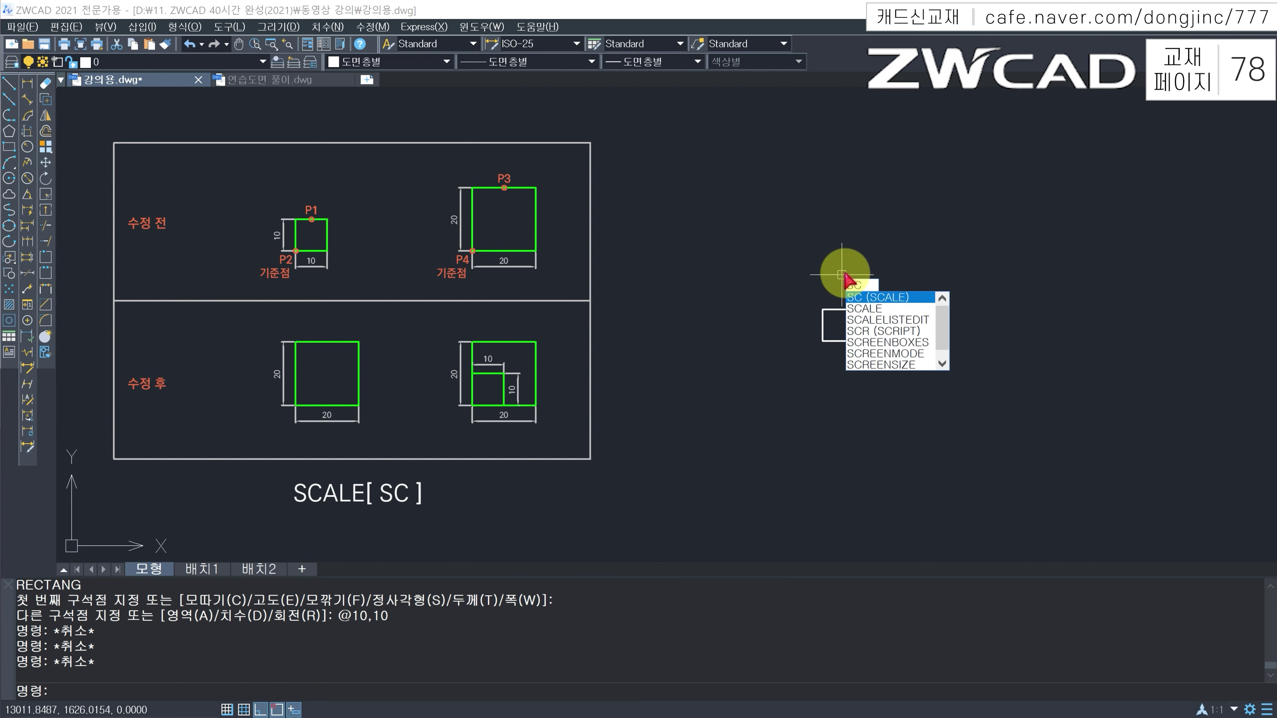
pyautogui.press('Return')
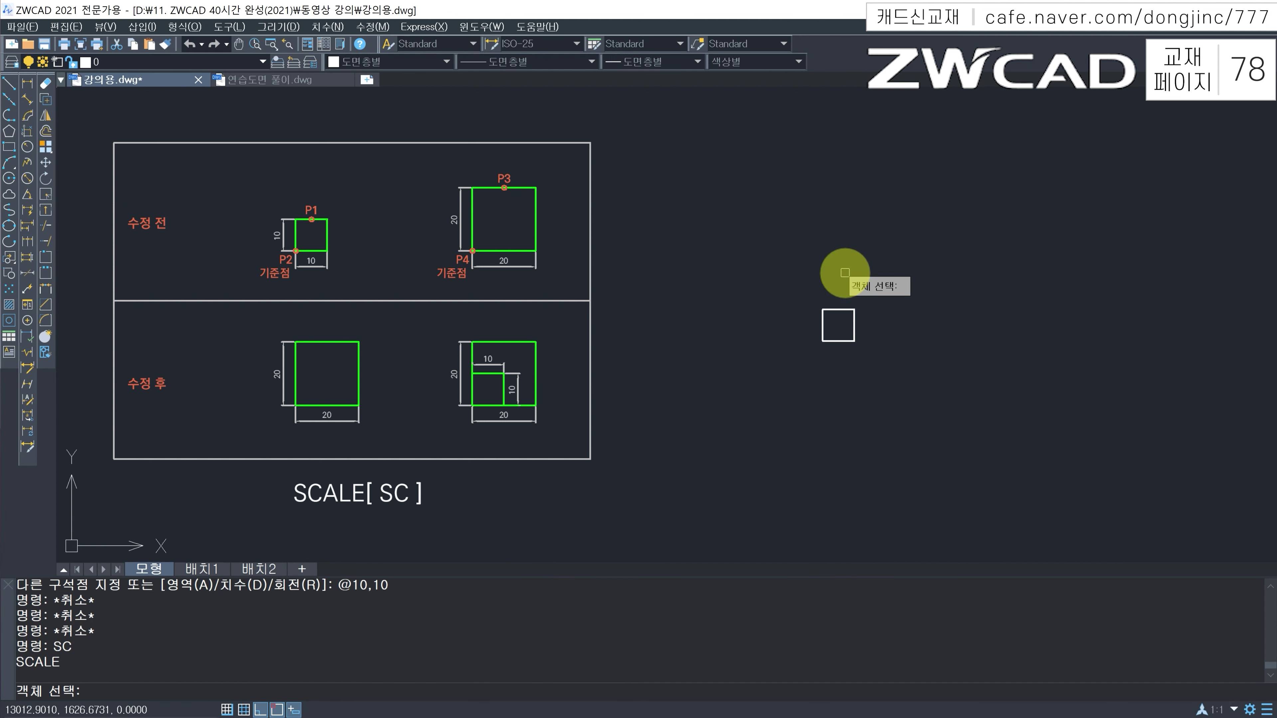
pyautogui.click(848, 312)
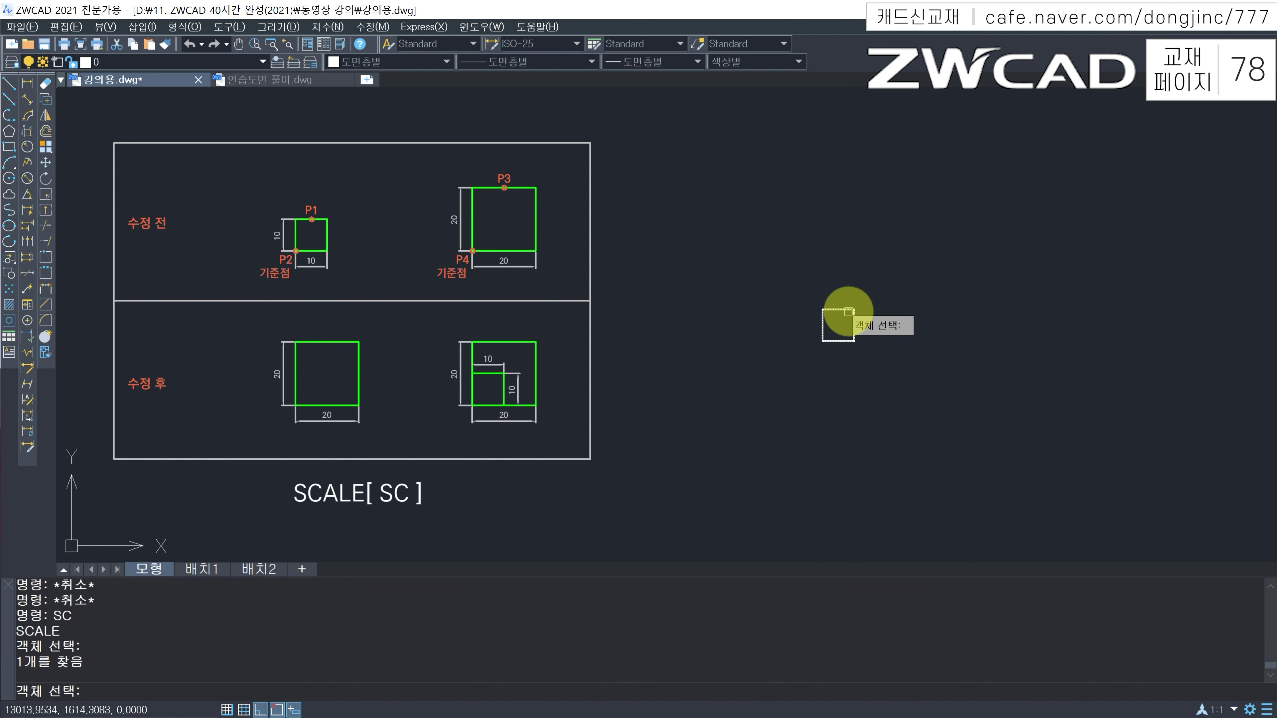
pyautogui.press('Return')
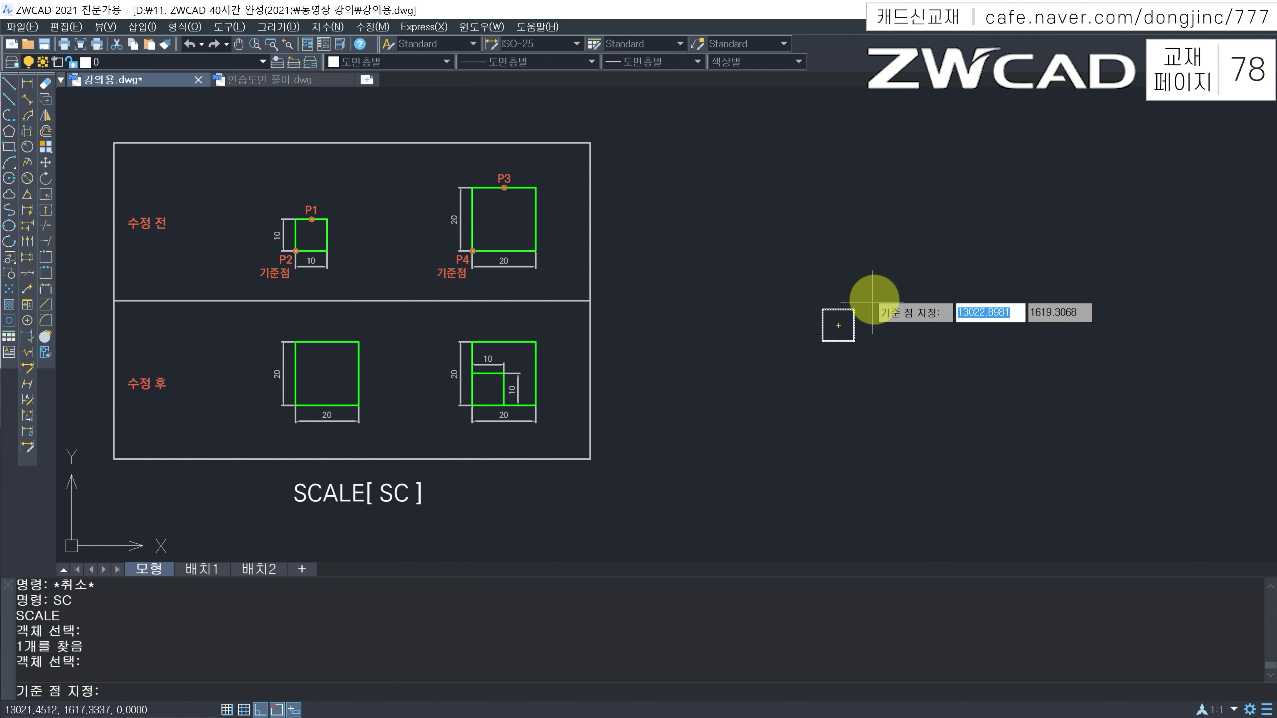
pyautogui.click(823, 341)
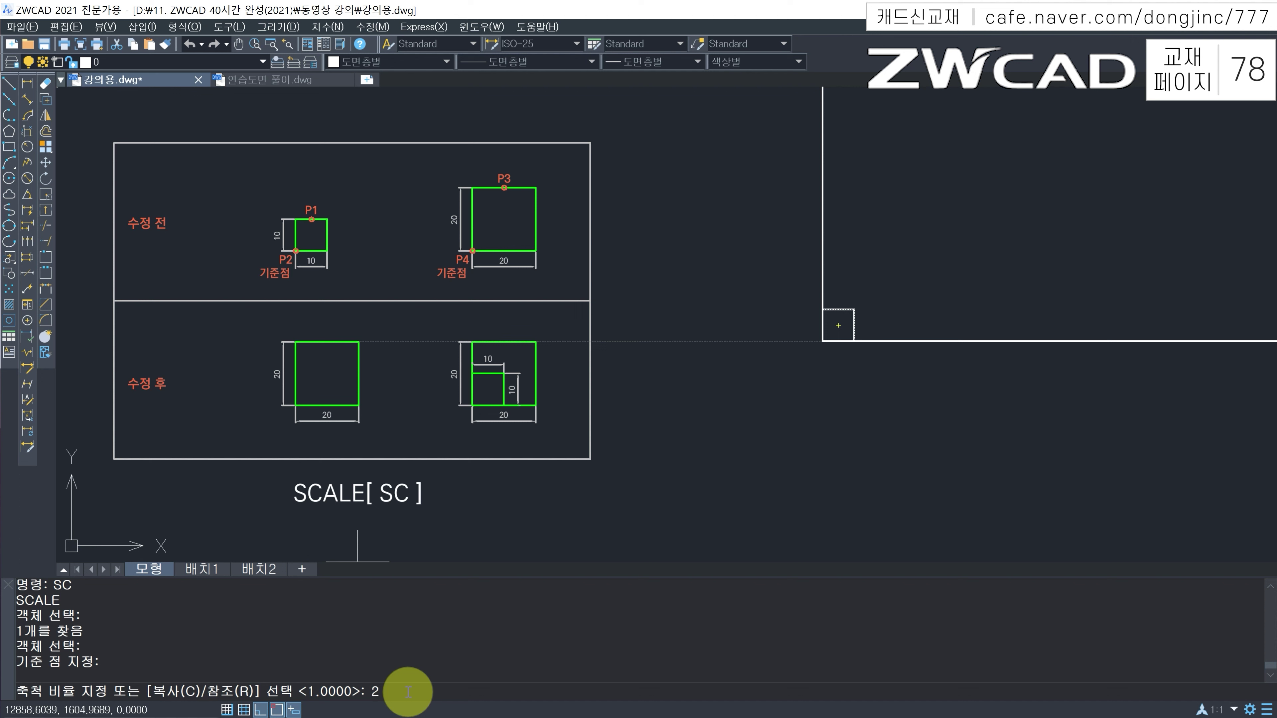
pyautogui.press('Return')
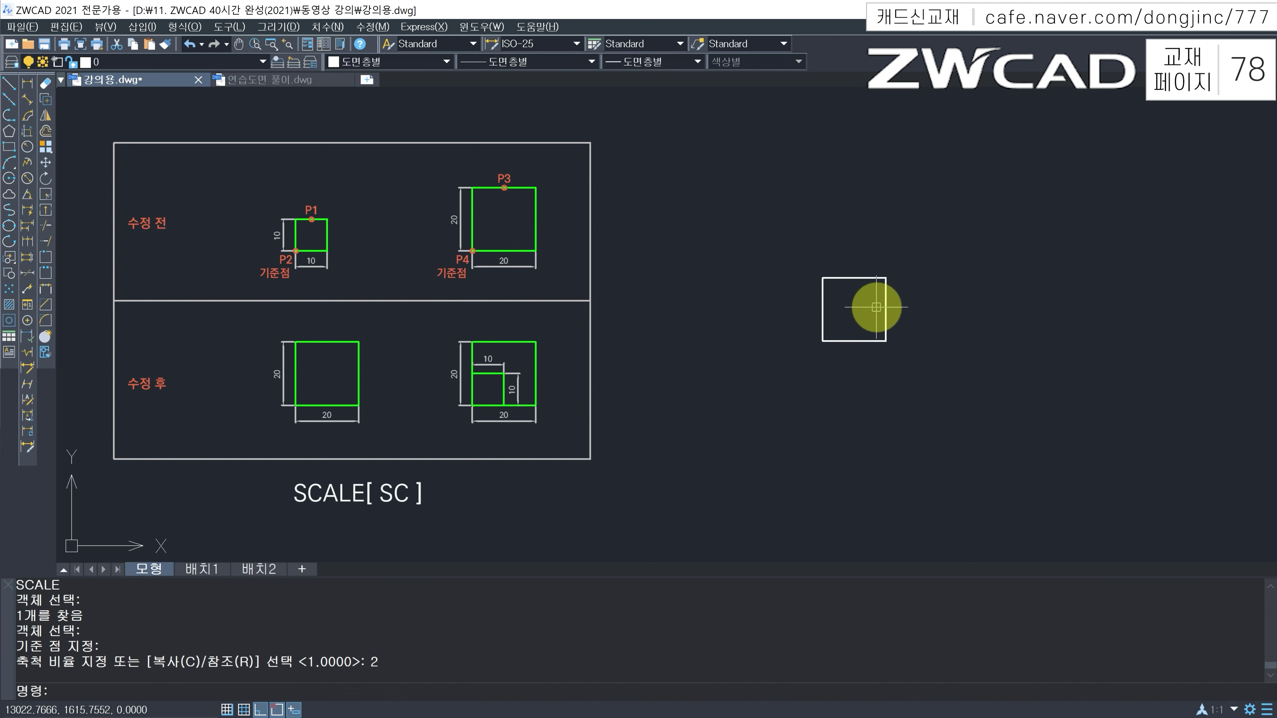
# Step: Scale the square by a factor of 1/2 with its upper-left corner as the base point
pyautogui.write('SC')
pyautogui.press('Return')
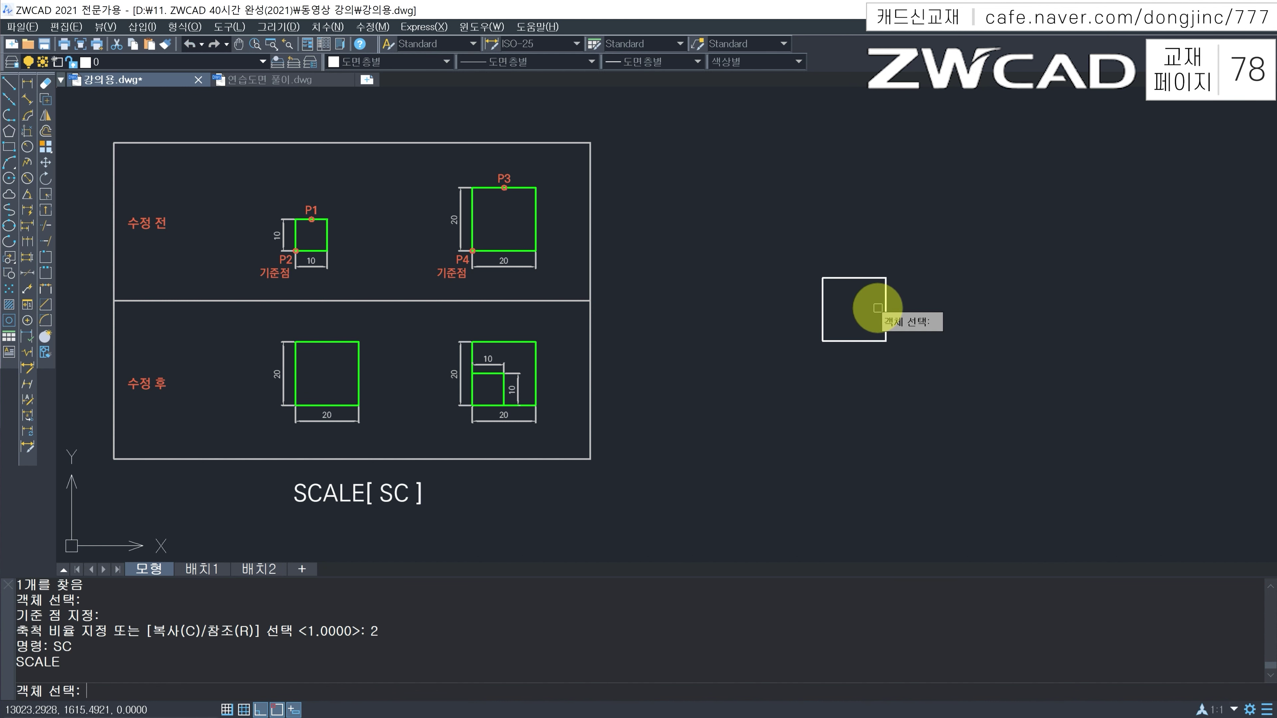
pyautogui.click(921, 259)
pyautogui.click(868, 310)
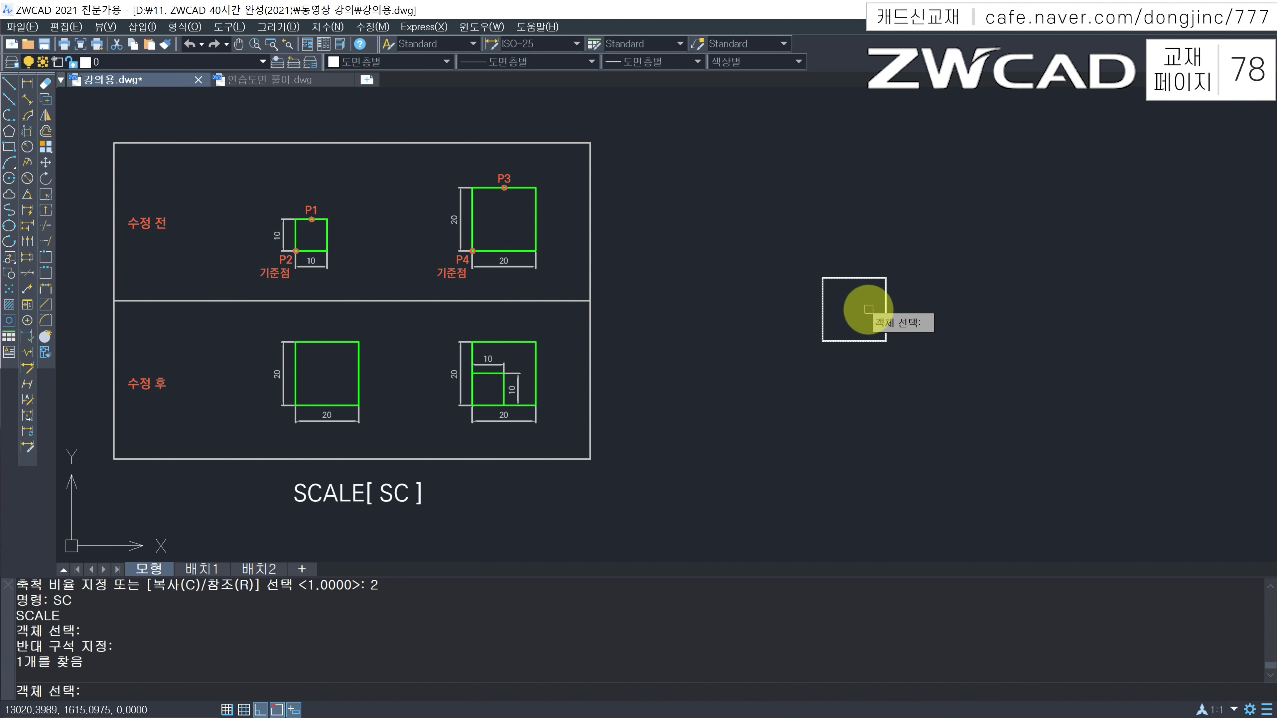
pyautogui.press('Return')
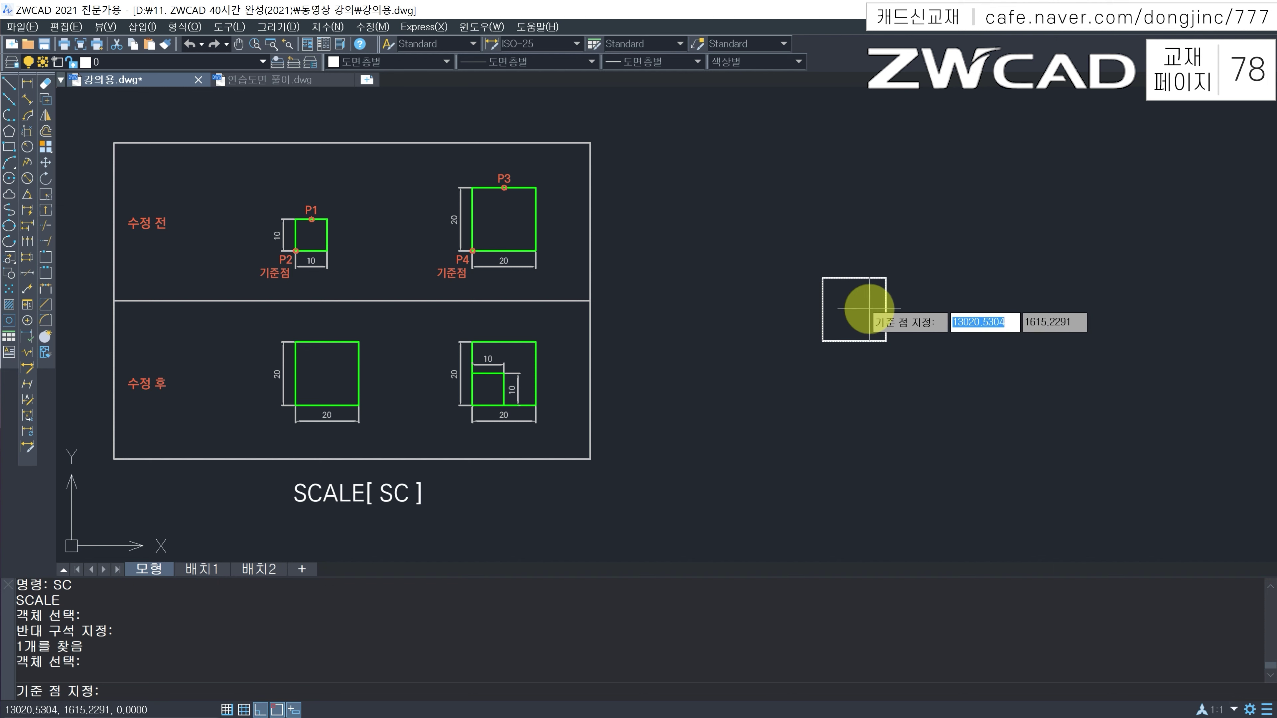
pyautogui.click(822, 278)
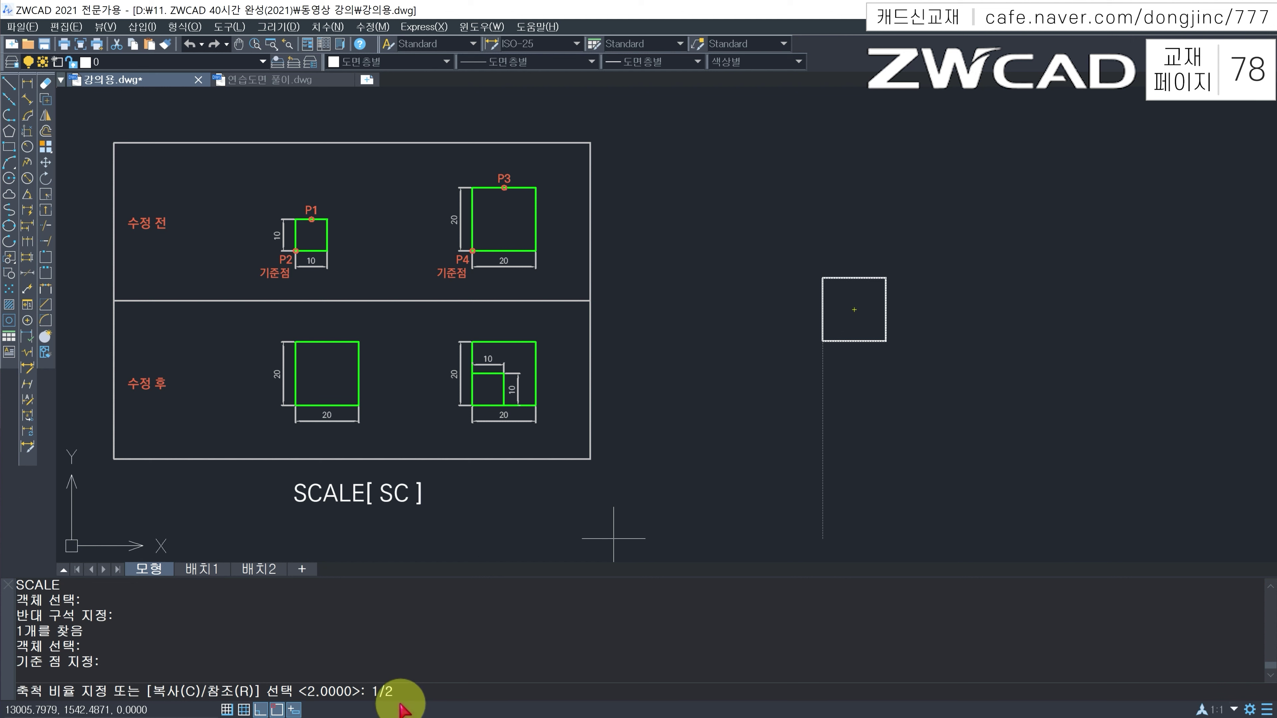
pyautogui.press('Return')
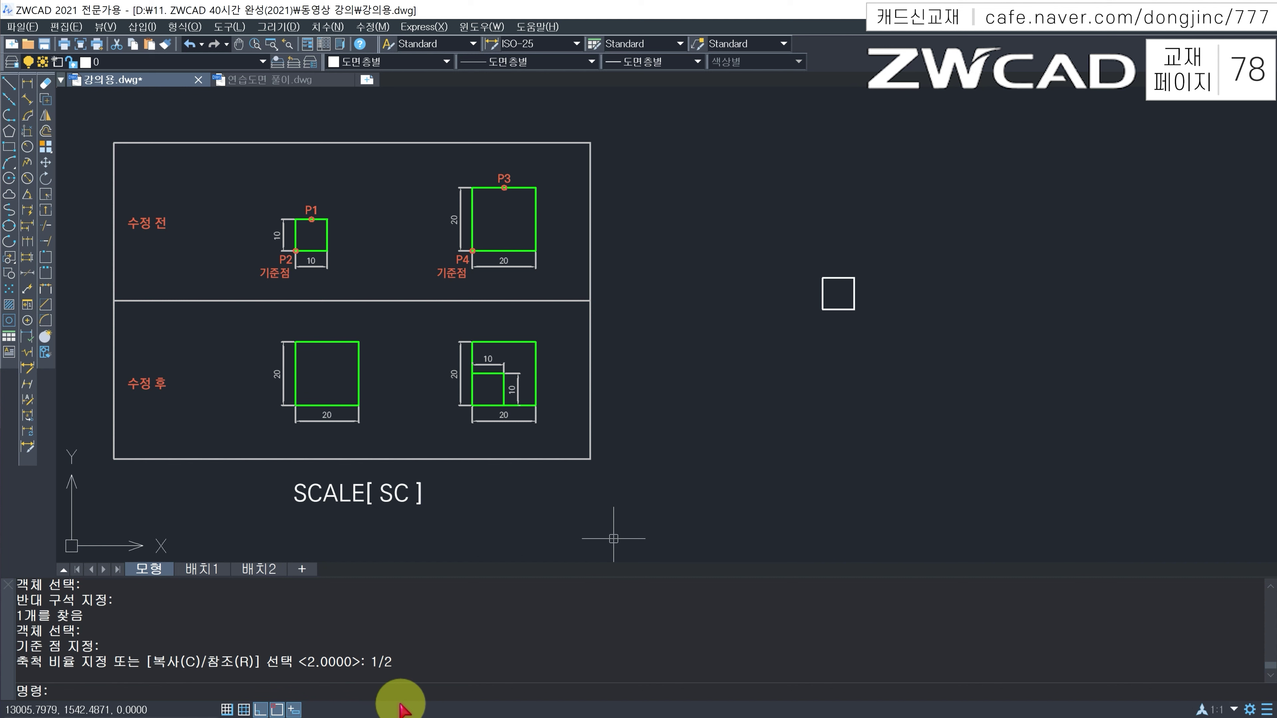
# Step: Scale the small square by a factor of 3 about its centre using the Copy option to keep the original
pyautogui.write('SC')
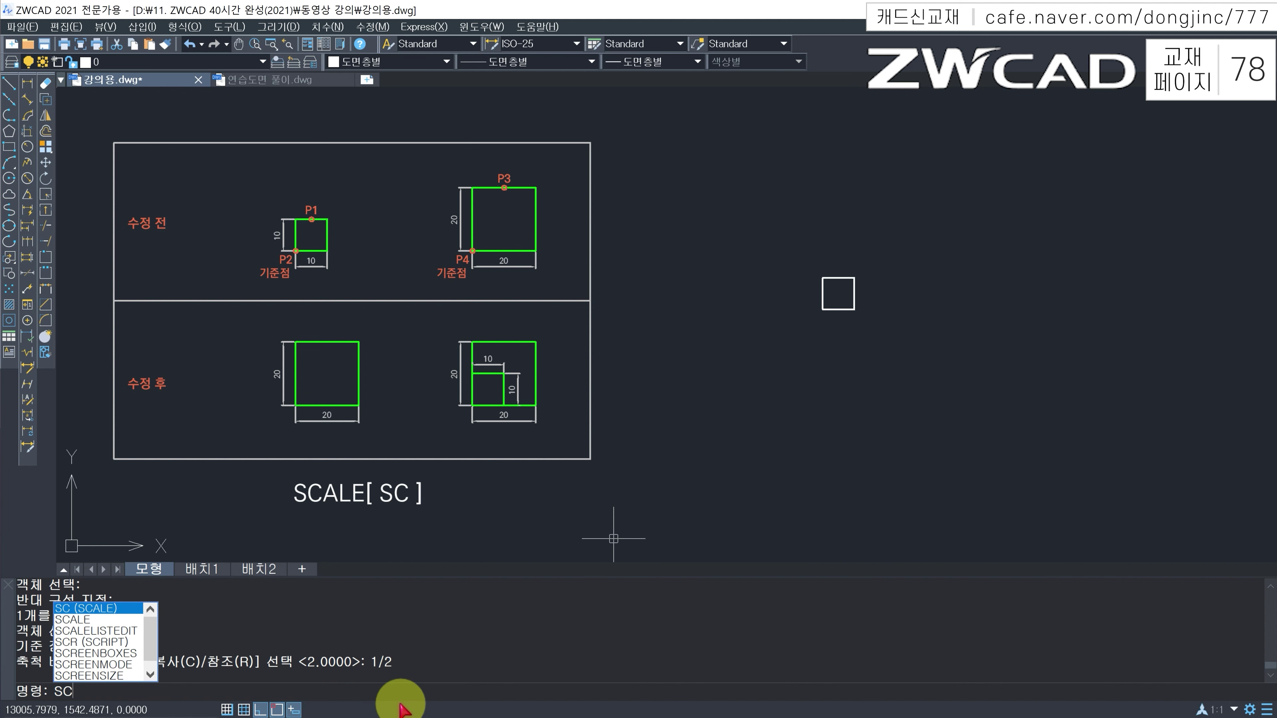
pyautogui.press('Return')
pyautogui.click(912, 251)
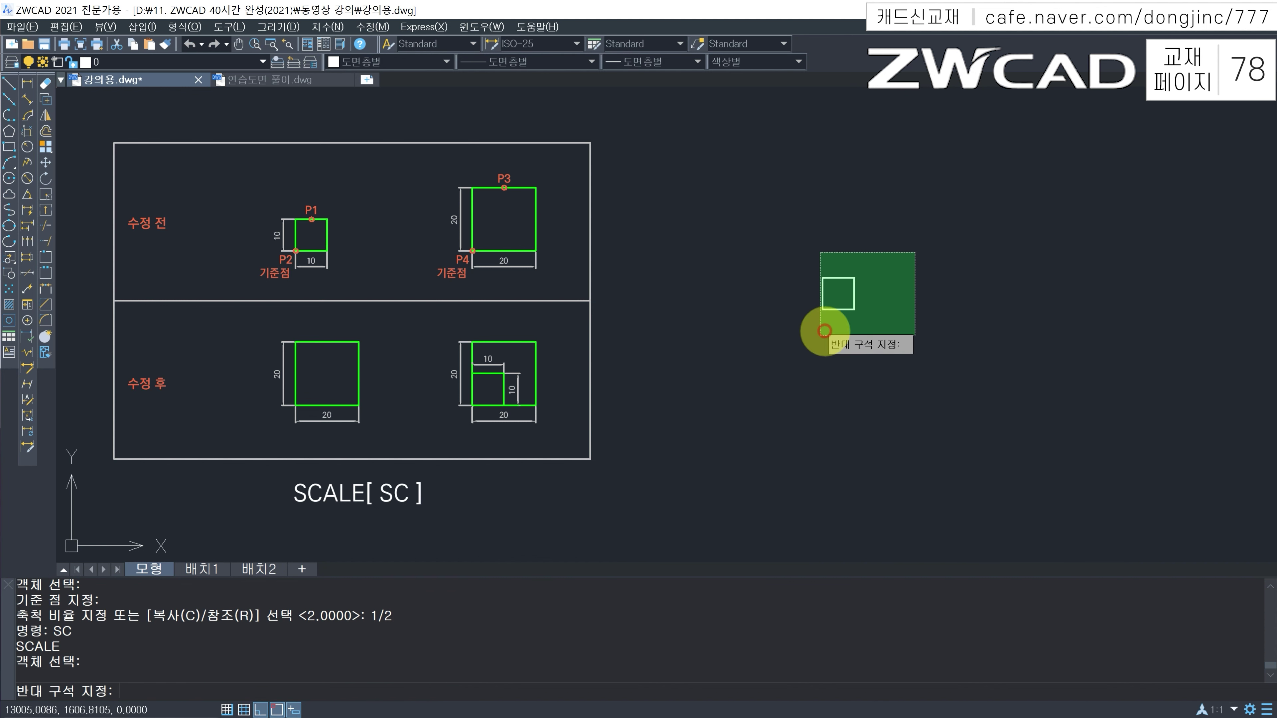
pyautogui.click(802, 364)
pyautogui.rightClick(812, 355)
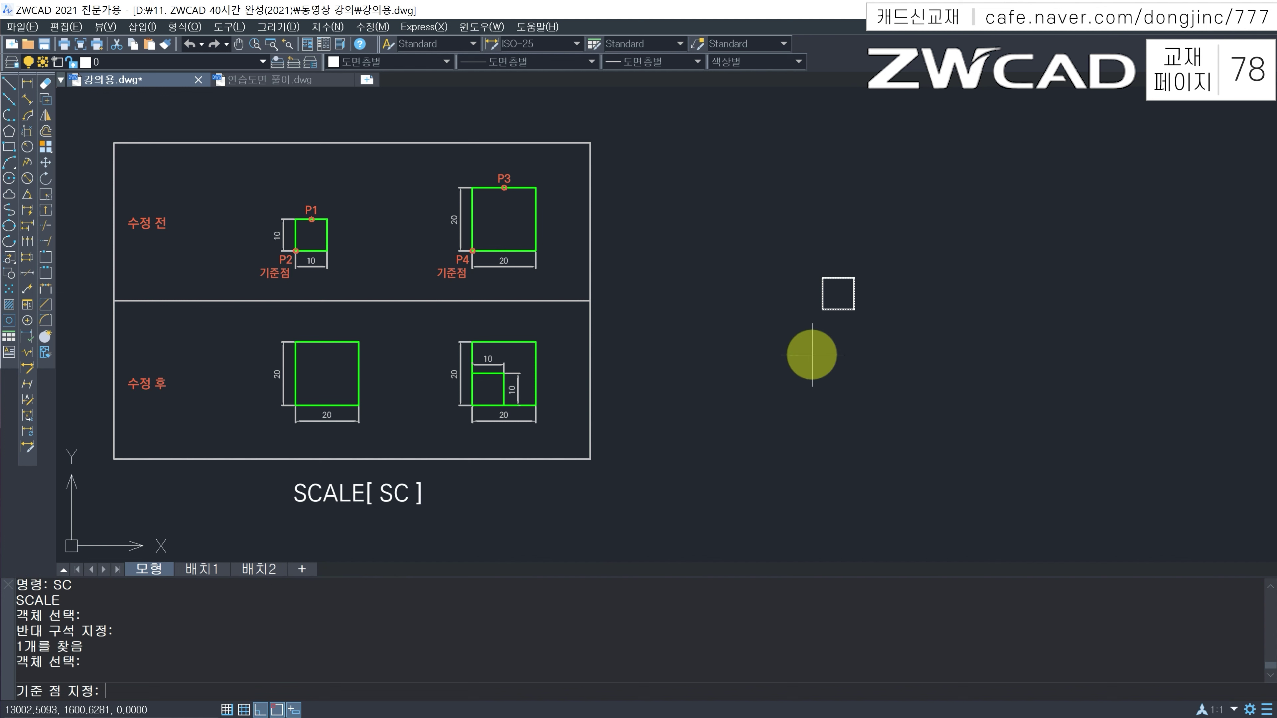
pyautogui.click(838, 293)
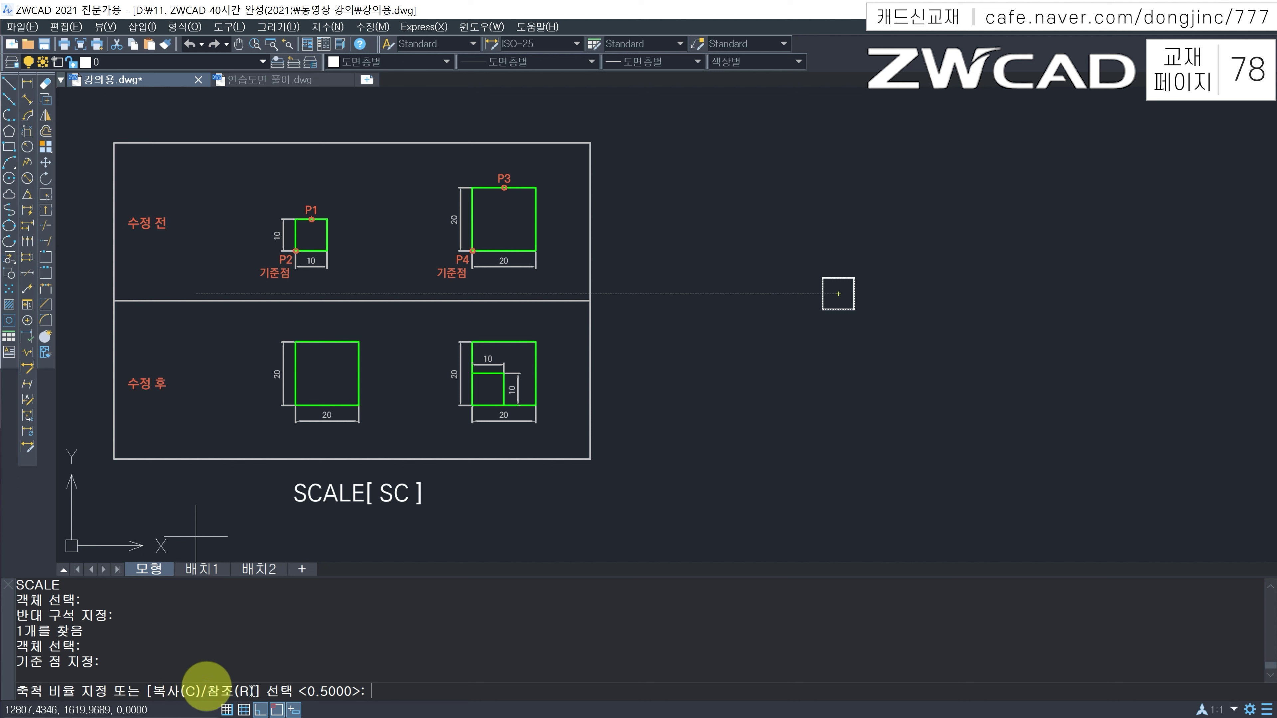
pyautogui.click(420, 690)
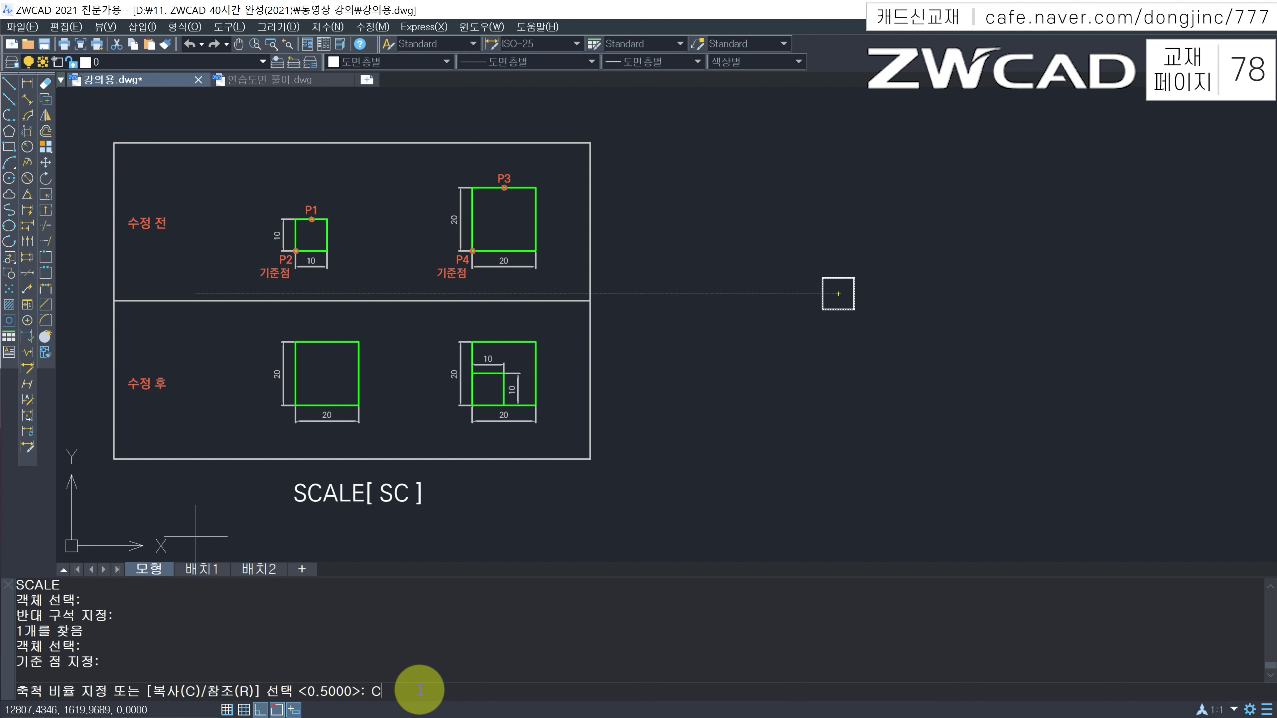
pyautogui.press('Return')
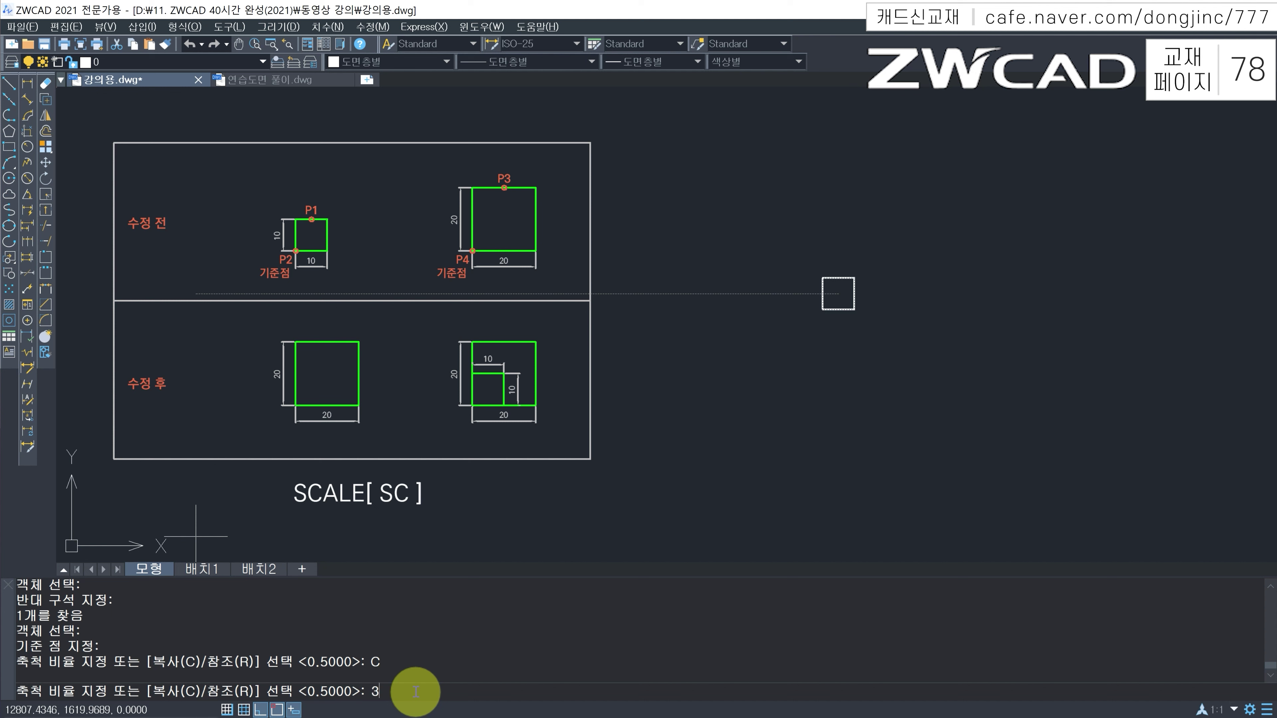
pyautogui.press('Return')
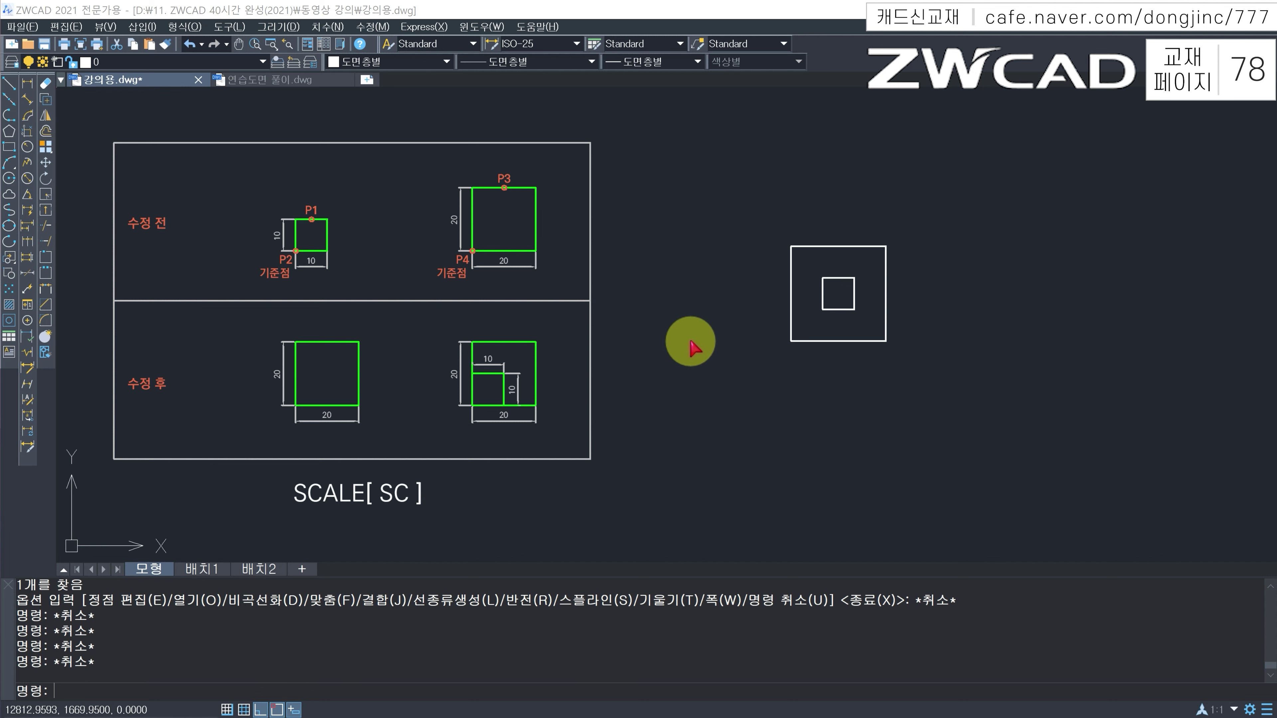
# Step: Add the single-line text AAAAAAAAAA above the two nested squares with a height of 3.5 and the default rotation angle
pyautogui.write('DT')
pyautogui.press('Return')
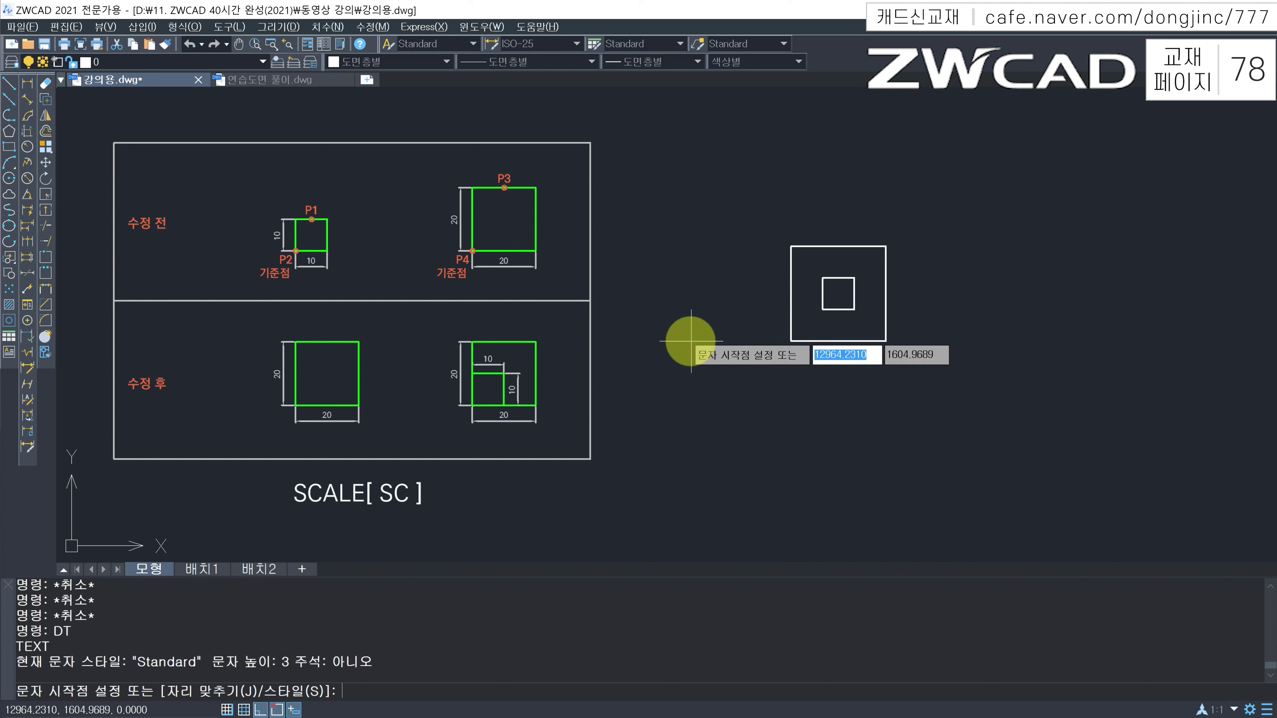
pyautogui.click(776, 212)
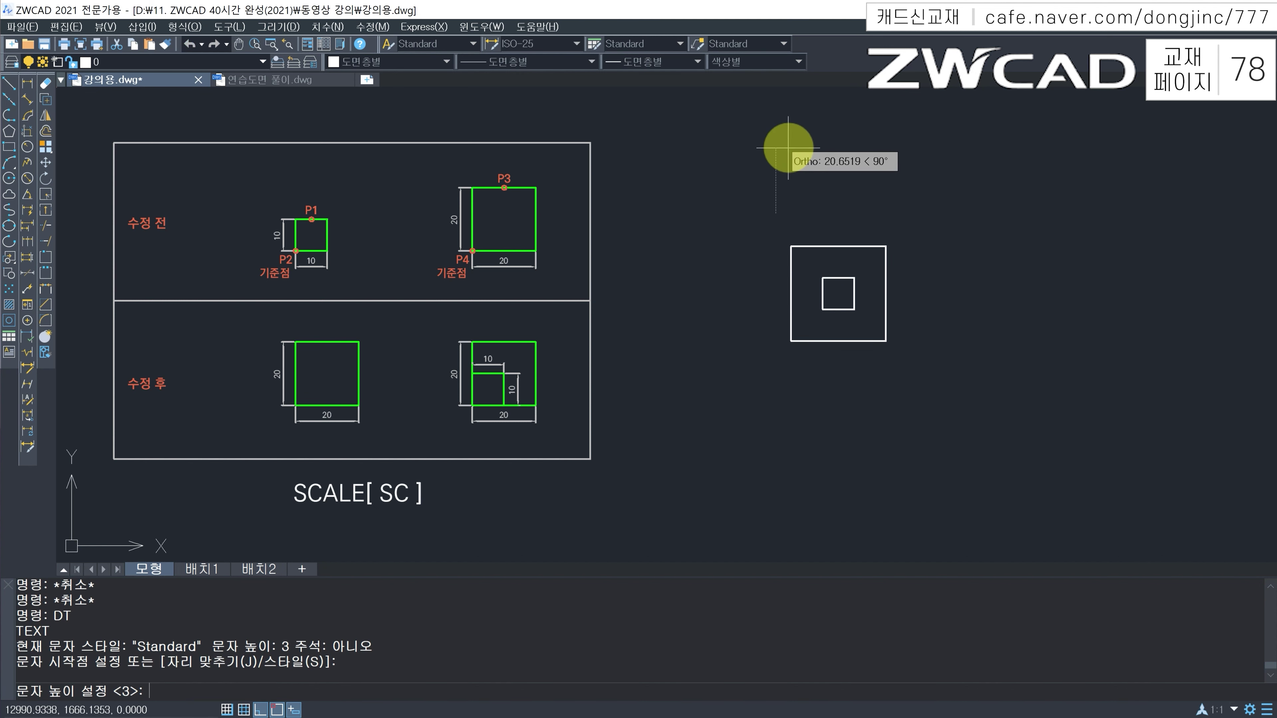
pyautogui.write('3.5')
pyautogui.press('Return')
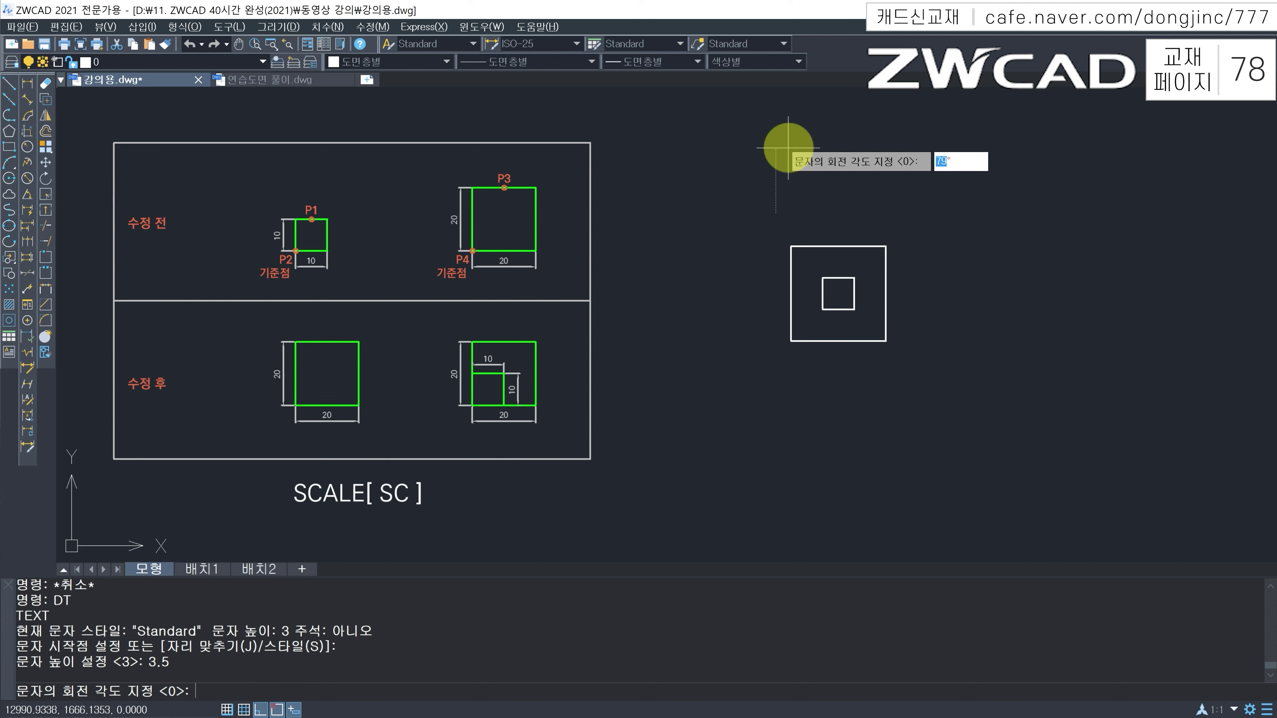
pyautogui.press('Return')
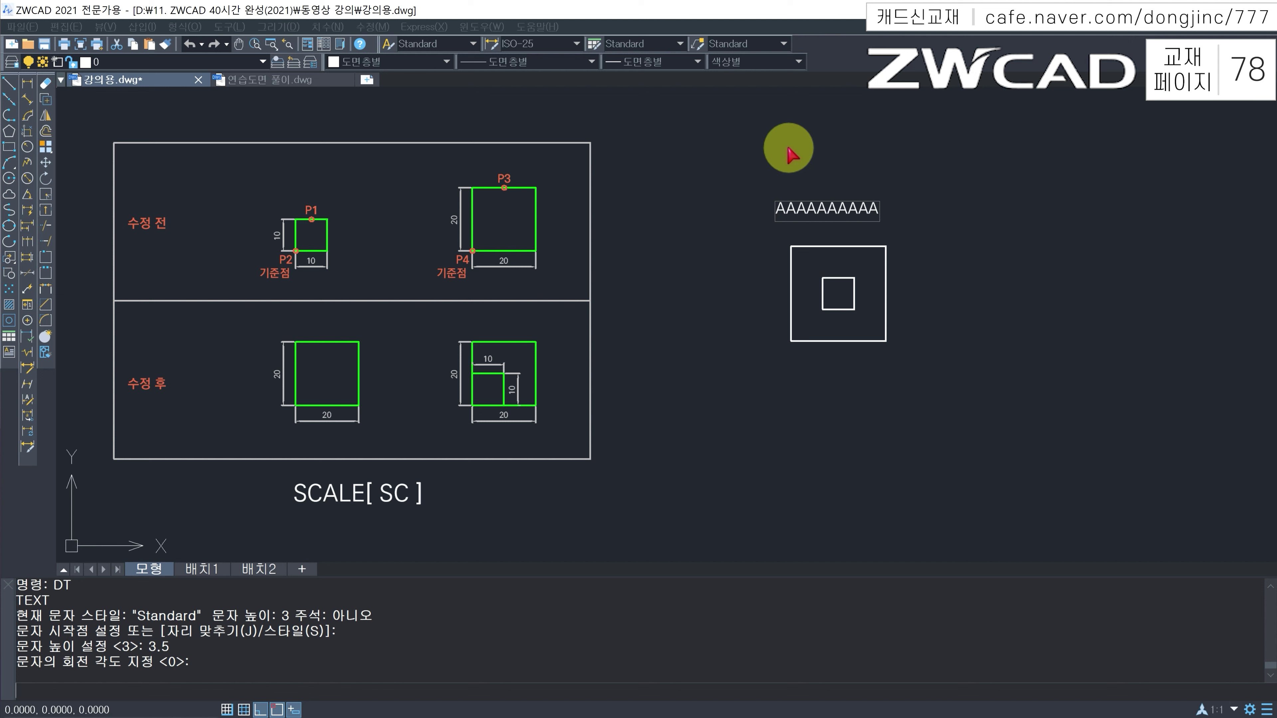
pyautogui.press('Return')
pyautogui.press('Return')
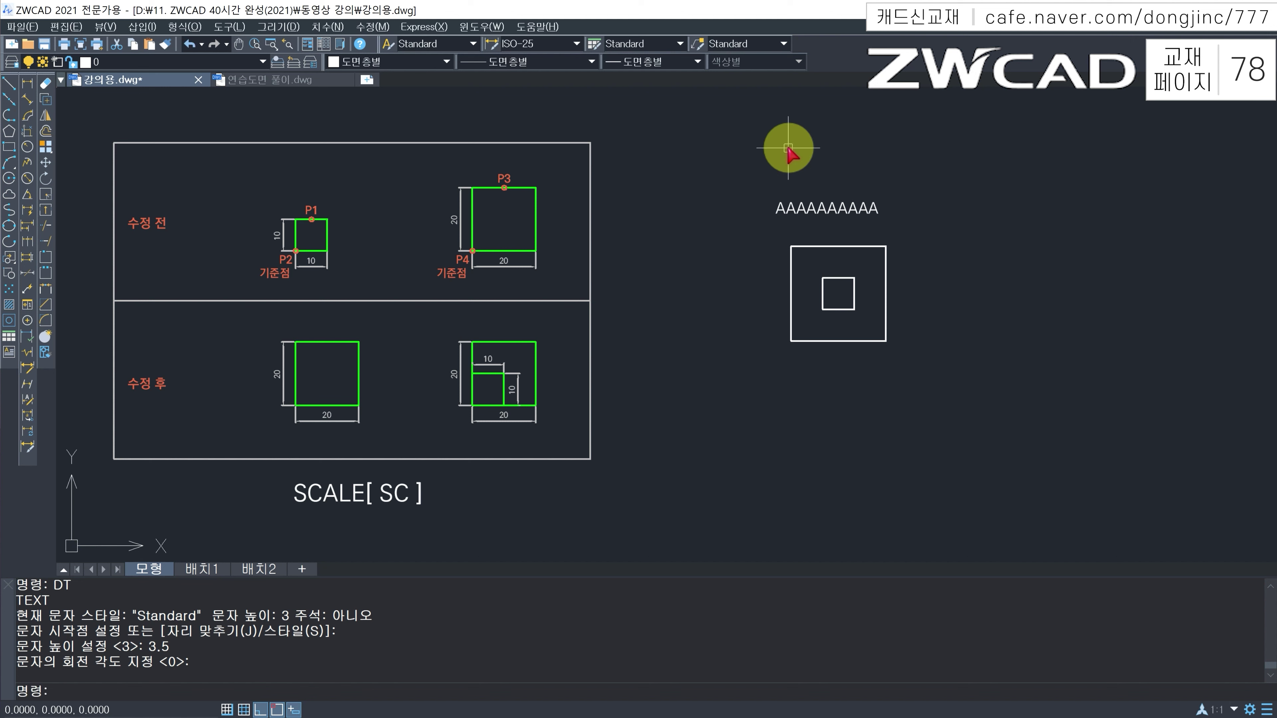
pyautogui.press('Escape')
pyautogui.press('Escape')
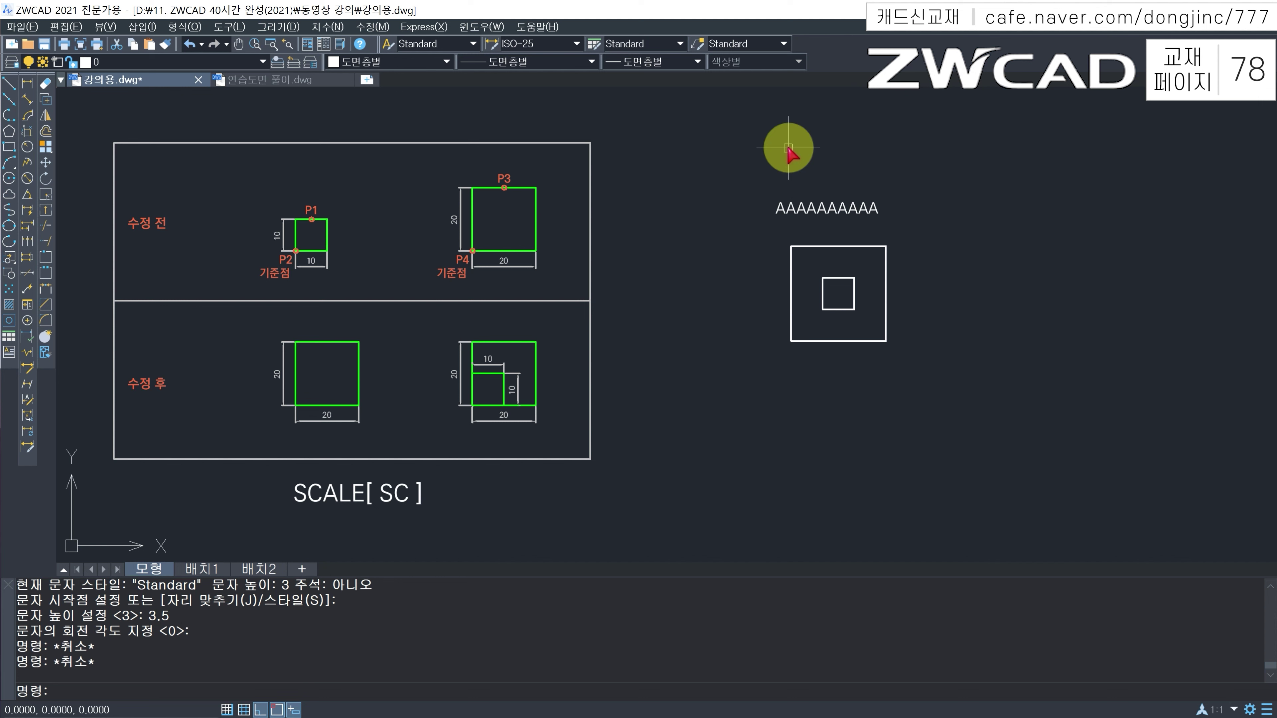
# Step: Scale the AAAAAAAAAA text by a factor of 2 with its lower-left end as the base point
pyautogui.write('SC')
pyautogui.press('Return')
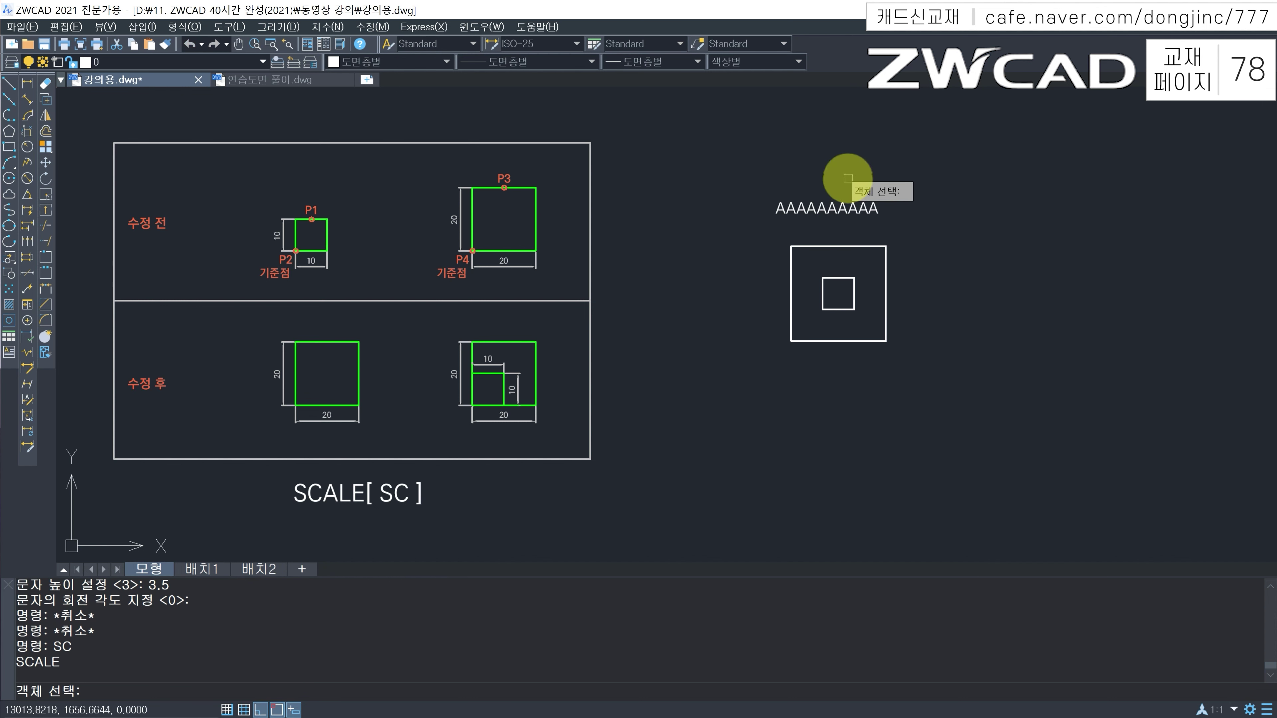
pyautogui.click(848, 178)
pyautogui.click(771, 215)
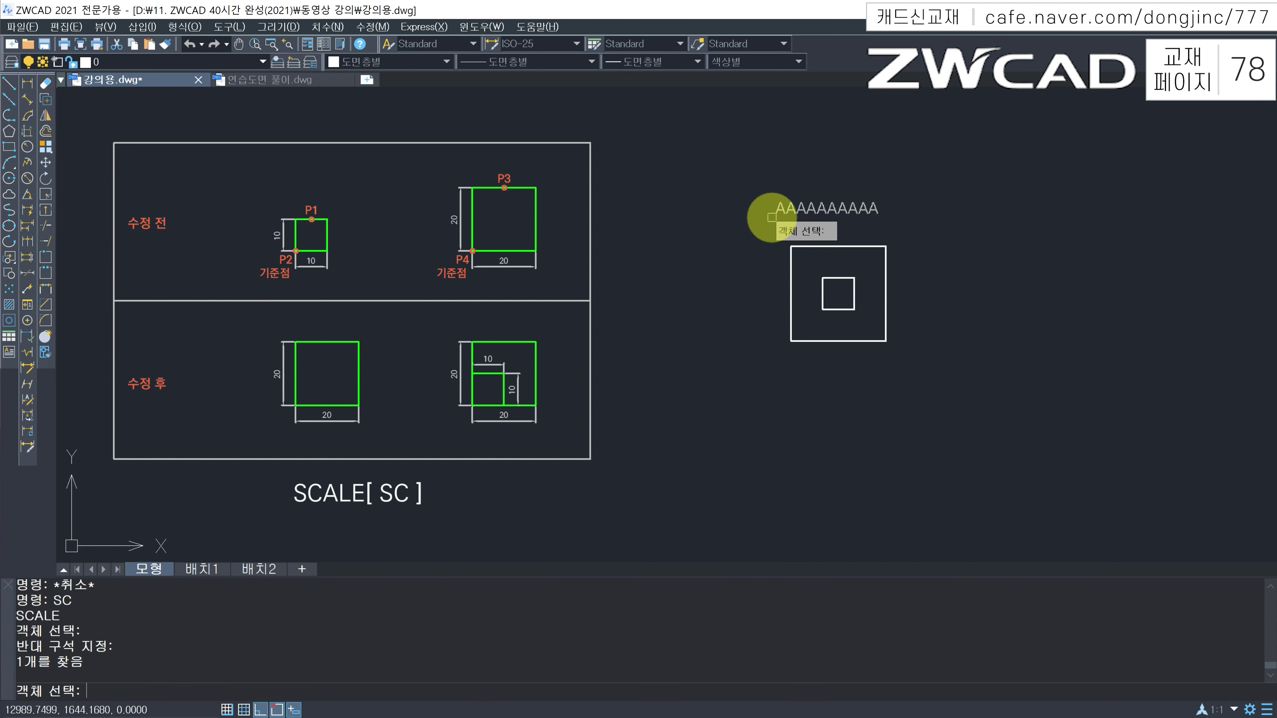
pyautogui.press('Return')
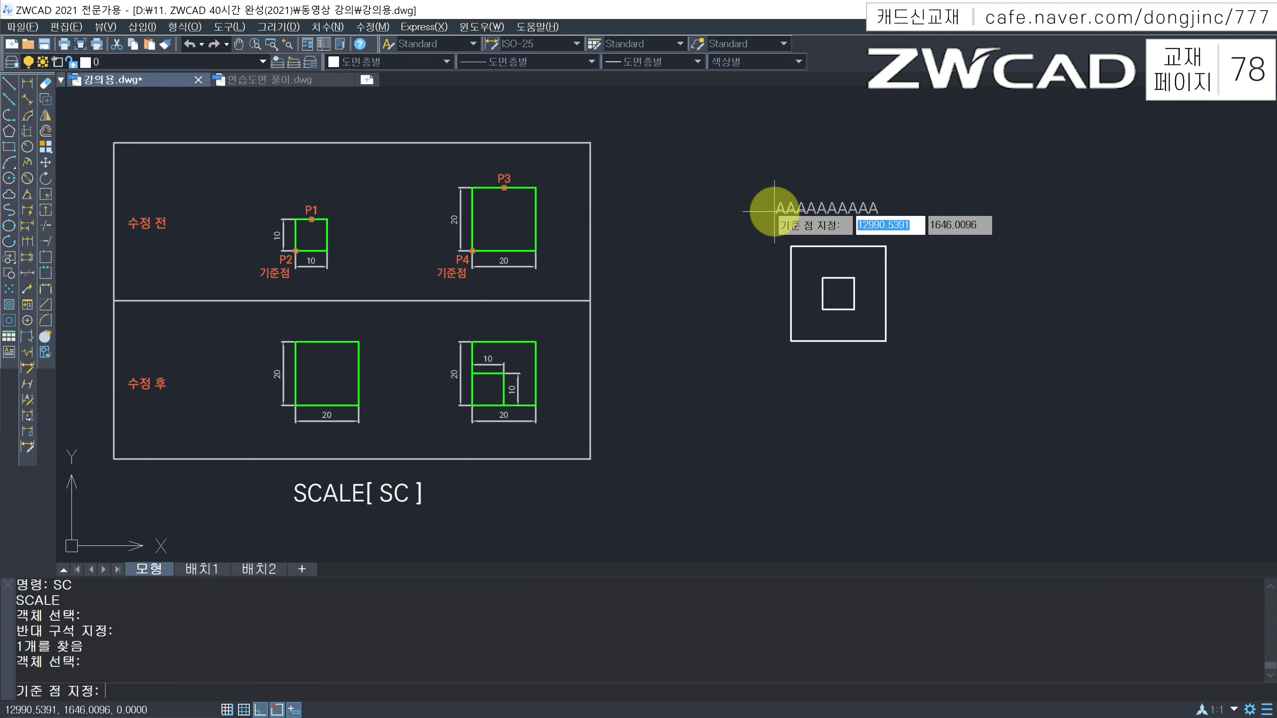
pyautogui.click(773, 215)
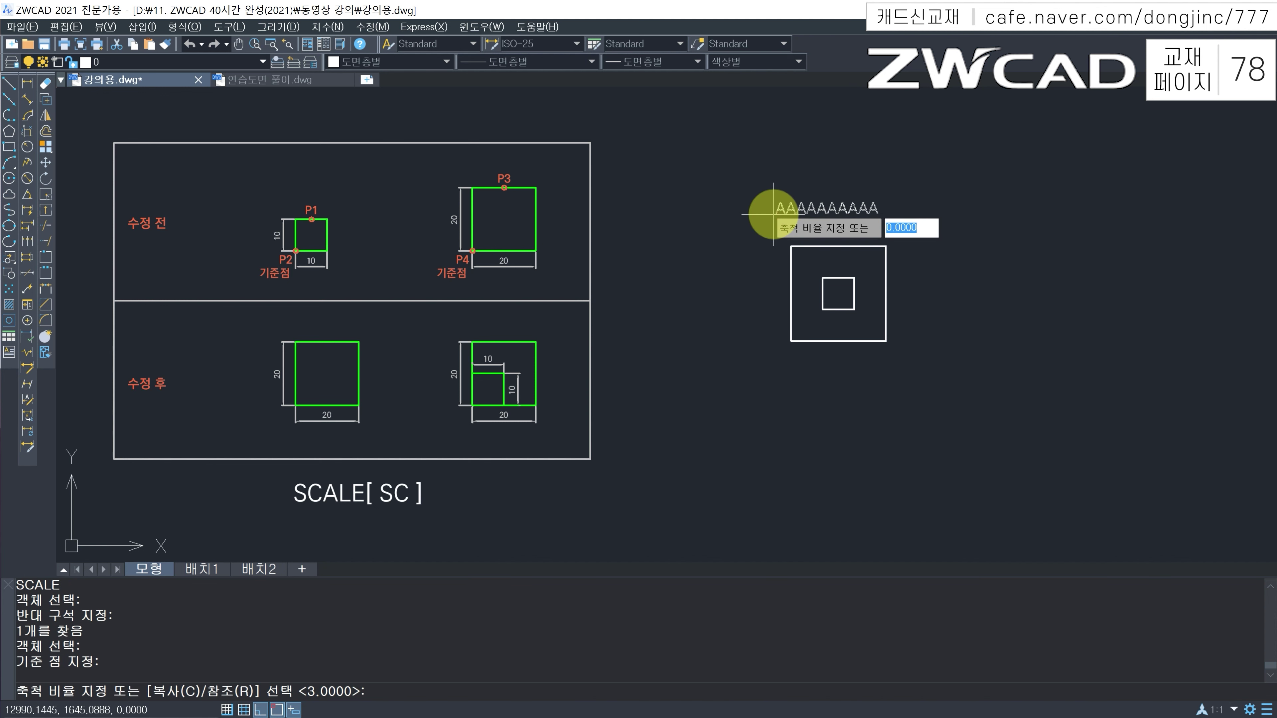
pyautogui.write('2')
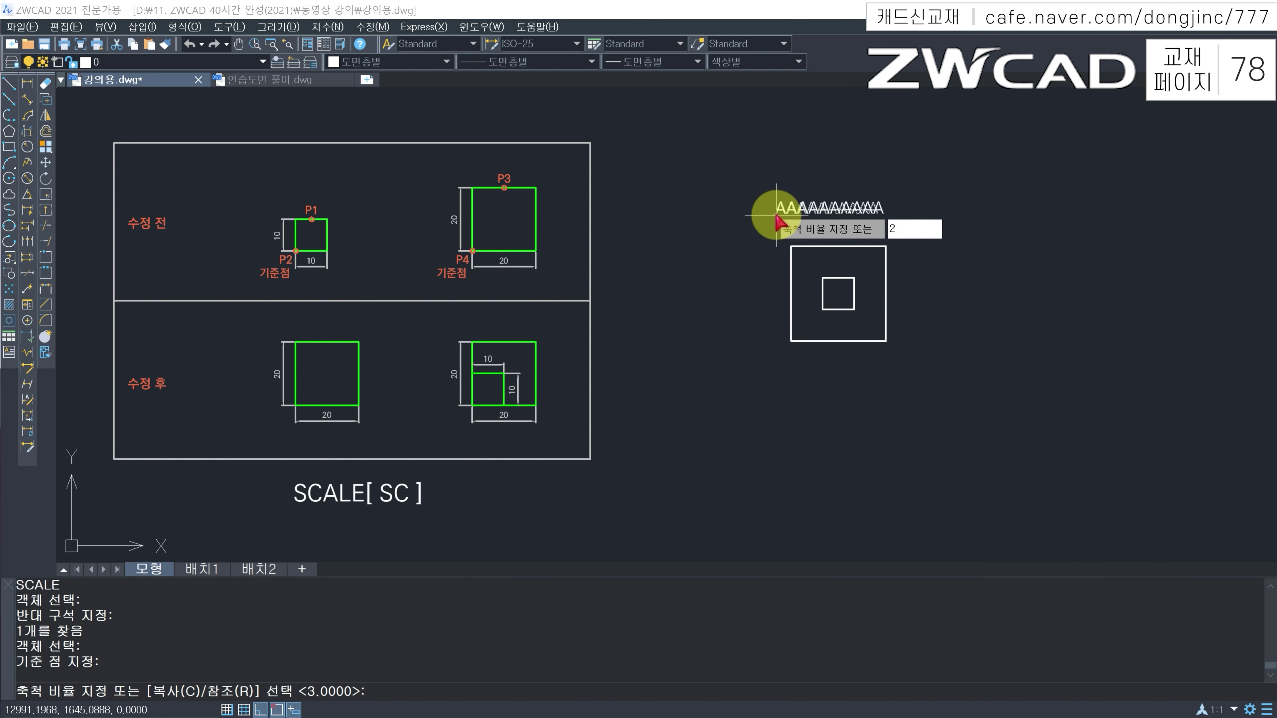
pyautogui.press('Return')
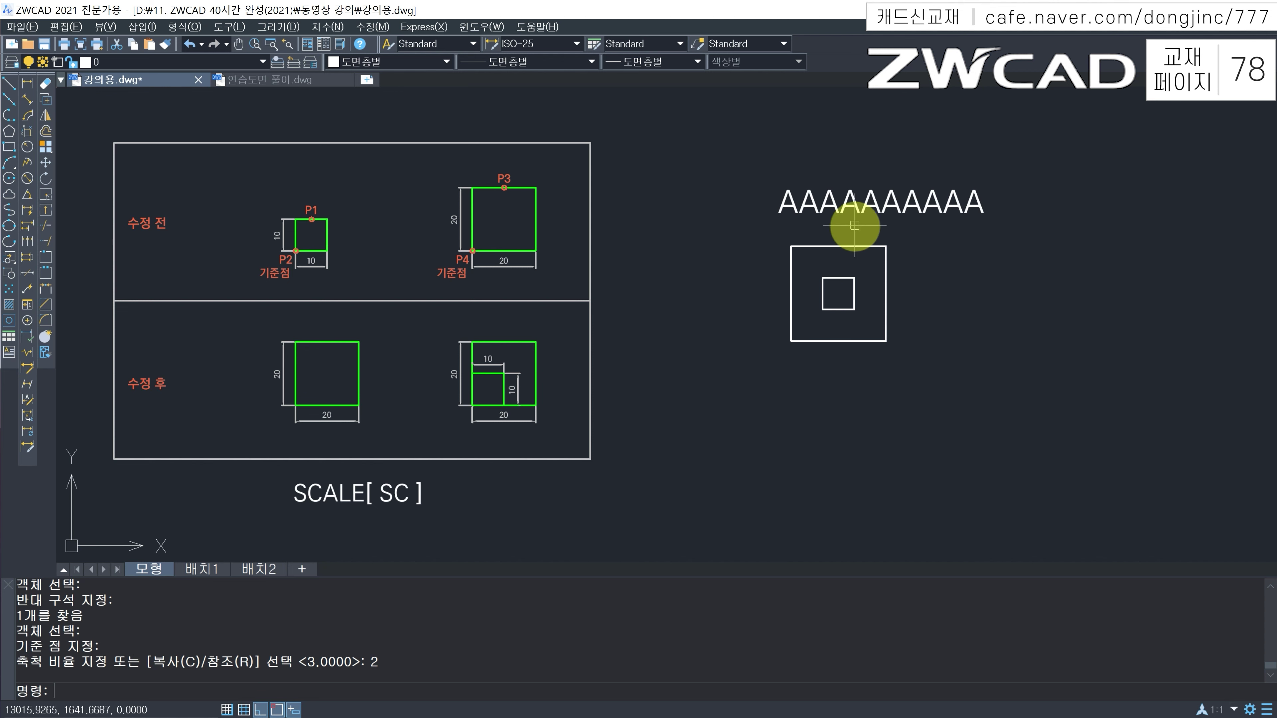
# Step: Scale the AAAAAAAAAA text by a factor of .5 with a base point near its left end
pyautogui.write('SC')
pyautogui.press('Return')
pyautogui.click(865, 192)
pyautogui.click(804, 233)
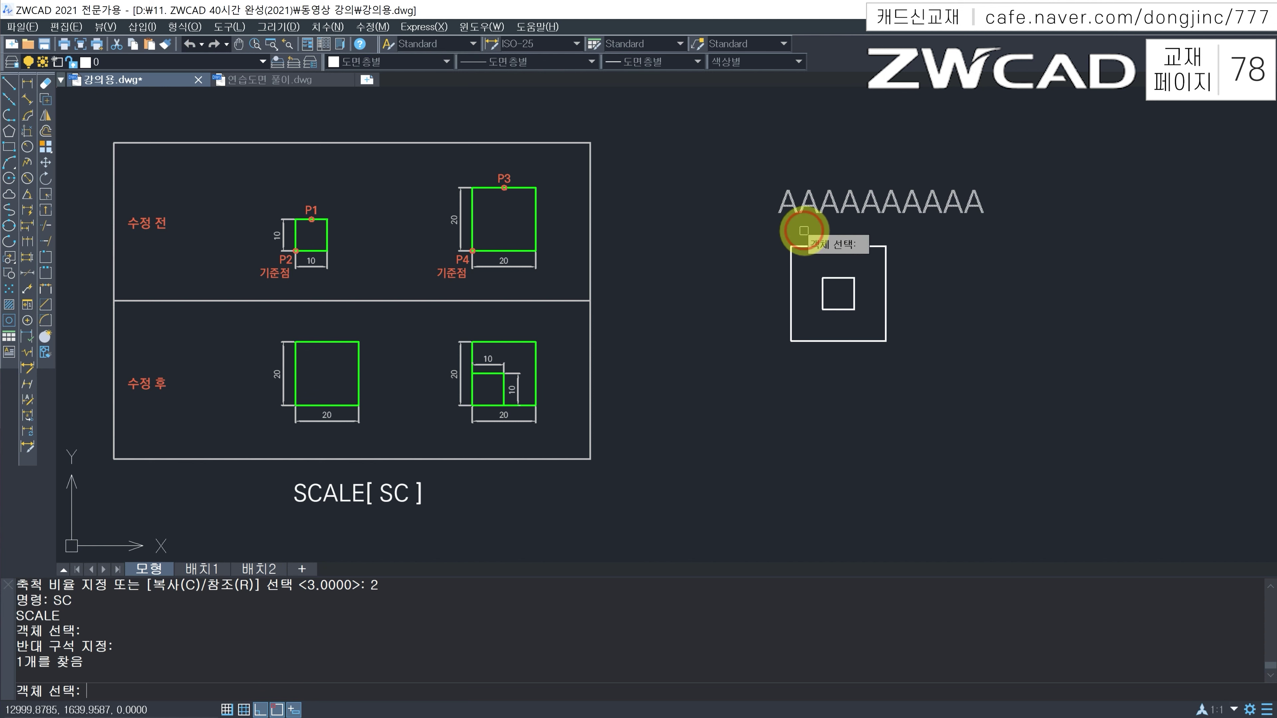
pyautogui.press('Return')
pyautogui.click(796, 208)
pyautogui.write('.5')
pyautogui.press('Return')
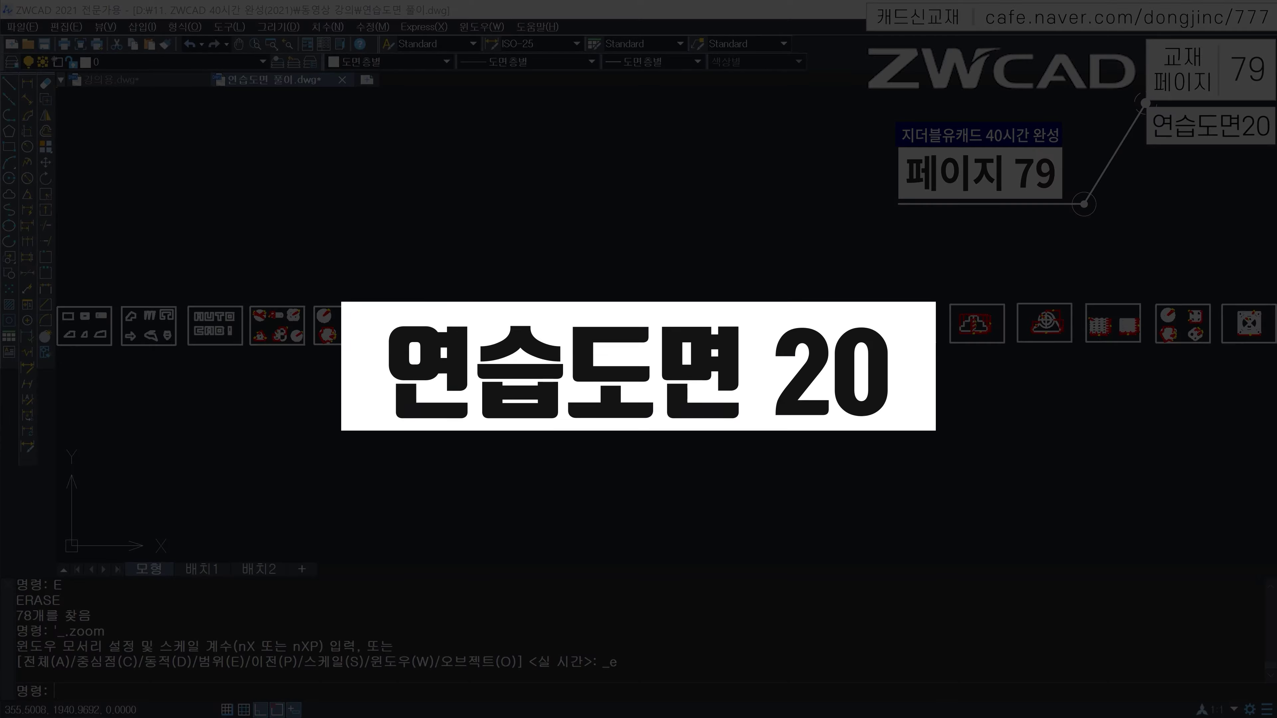
# Step: Draw a 420 by 297 rectangle as a new sheet frame to the right of the last practice drawing's frame
pyautogui.scroll(8, 850, 366)
pyautogui.write('REC')
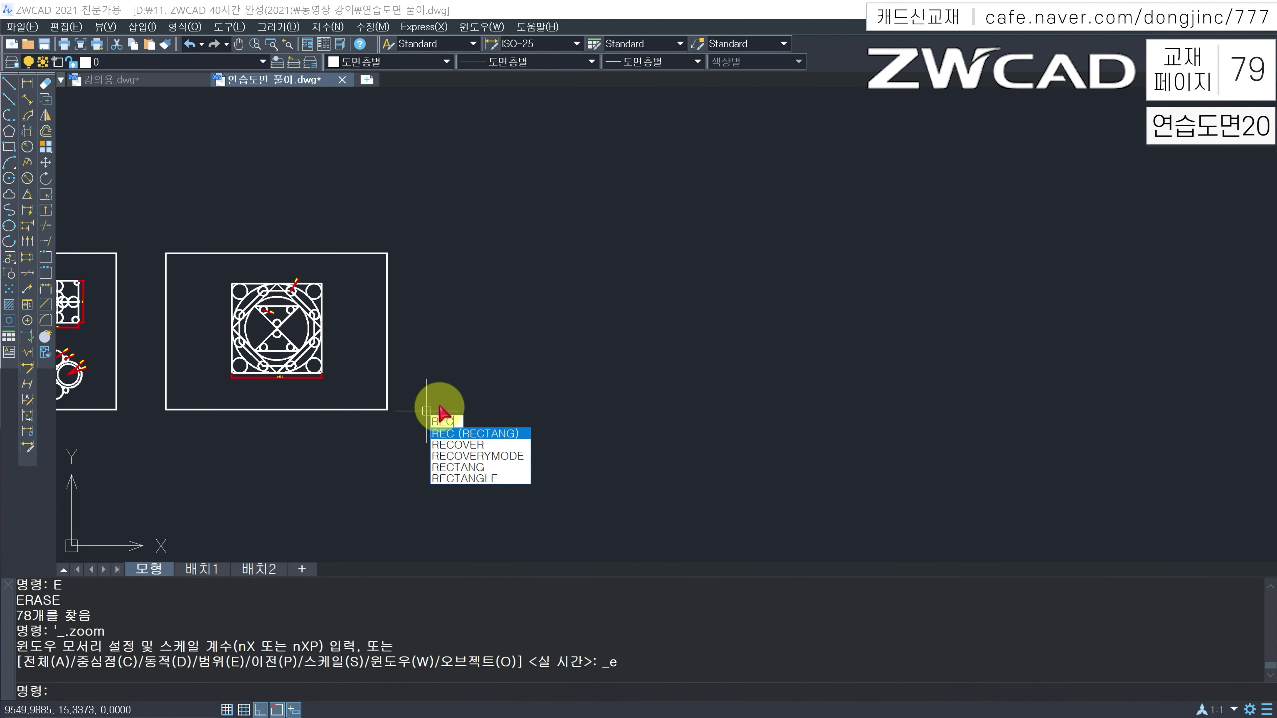
pyautogui.press('Return')
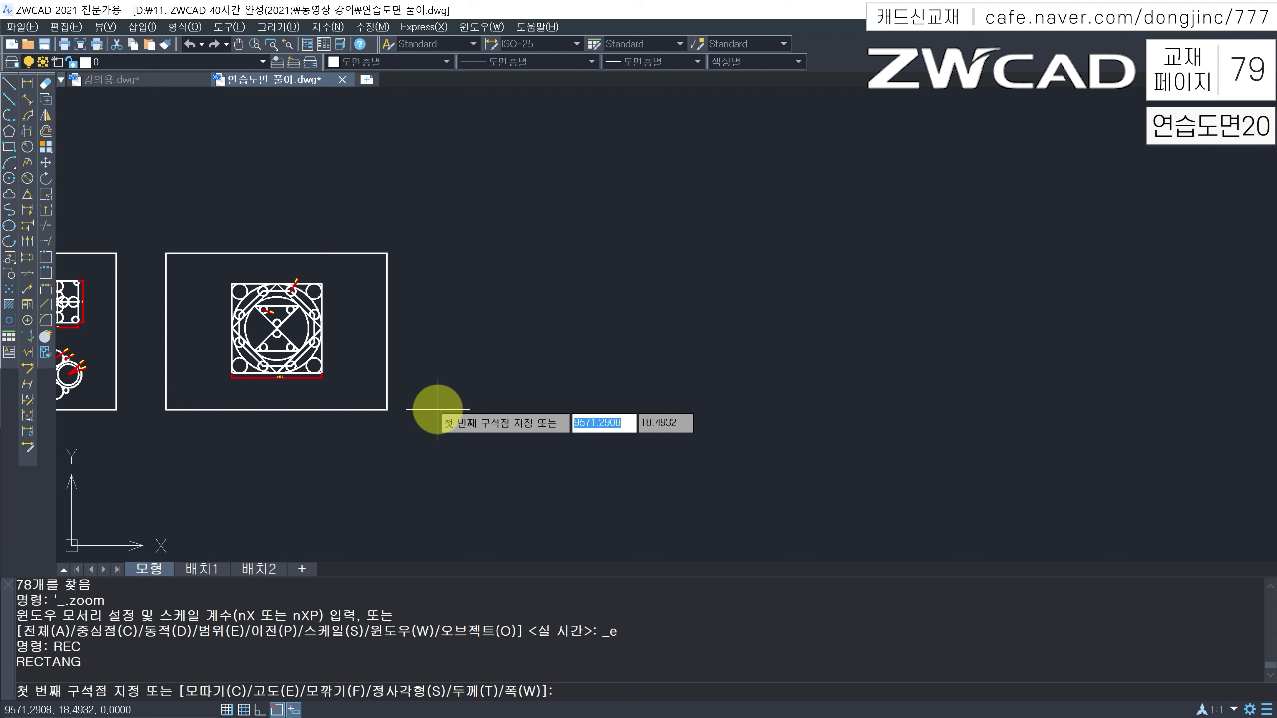
pyautogui.click(437, 410)
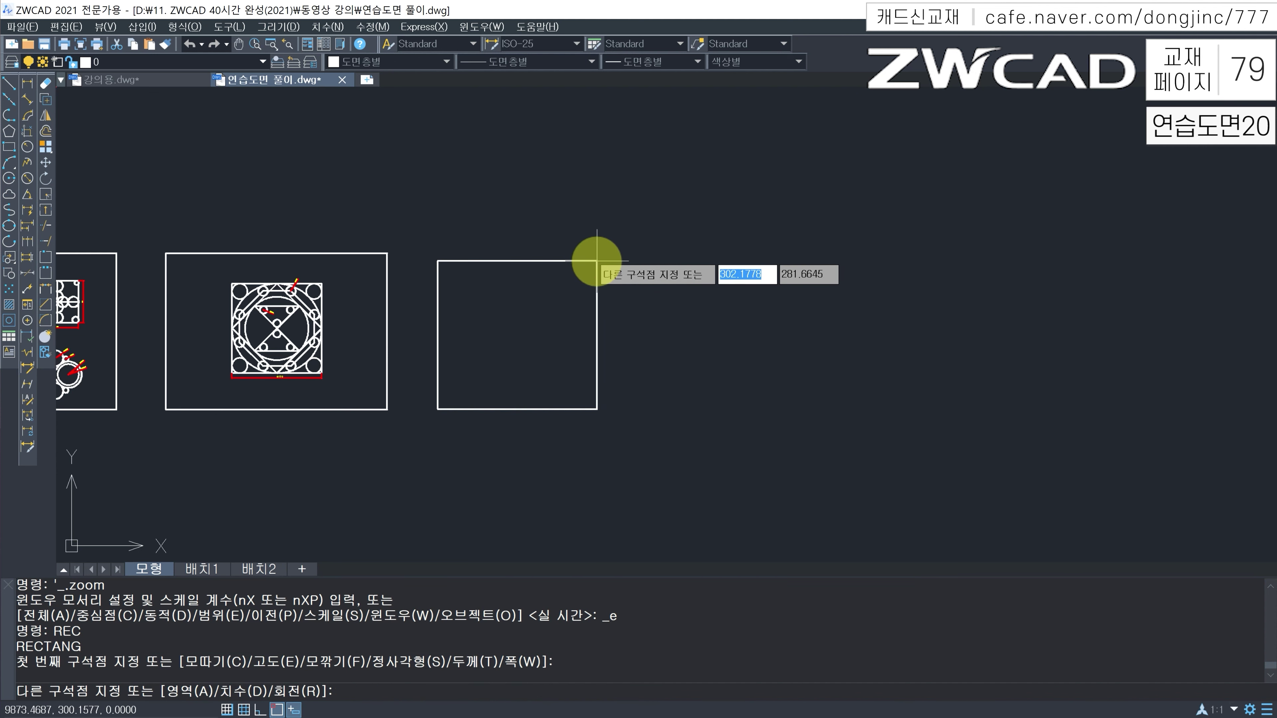
pyautogui.write('420')
pyautogui.press('Tab')
pyautogui.write('297')
pyautogui.press('Return')
# Step: Turn on ortho mode and draw a 60 by 60 square from lines in the upper-left area of the new frame
pyautogui.press('F8')
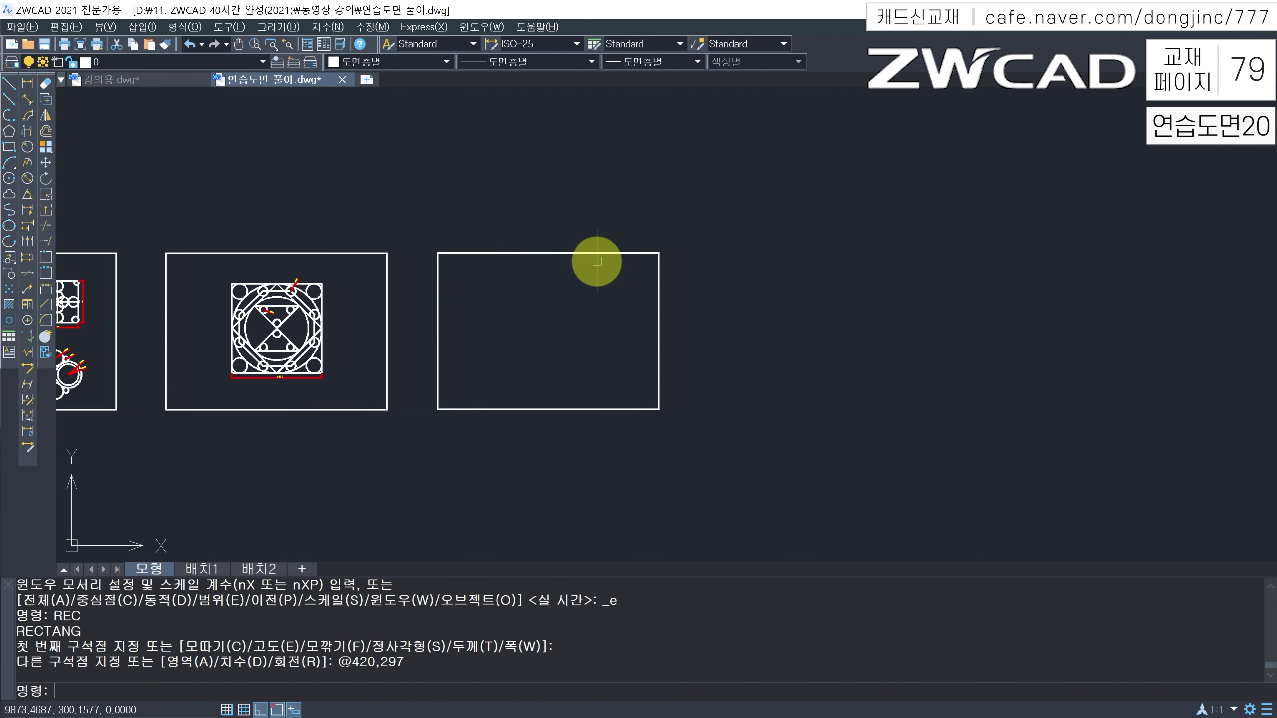
pyautogui.press('Escape')
pyautogui.press('Escape')
pyautogui.scroll(2, 528, 326)
pyautogui.scroll(2, 528, 326)
pyautogui.write('l')
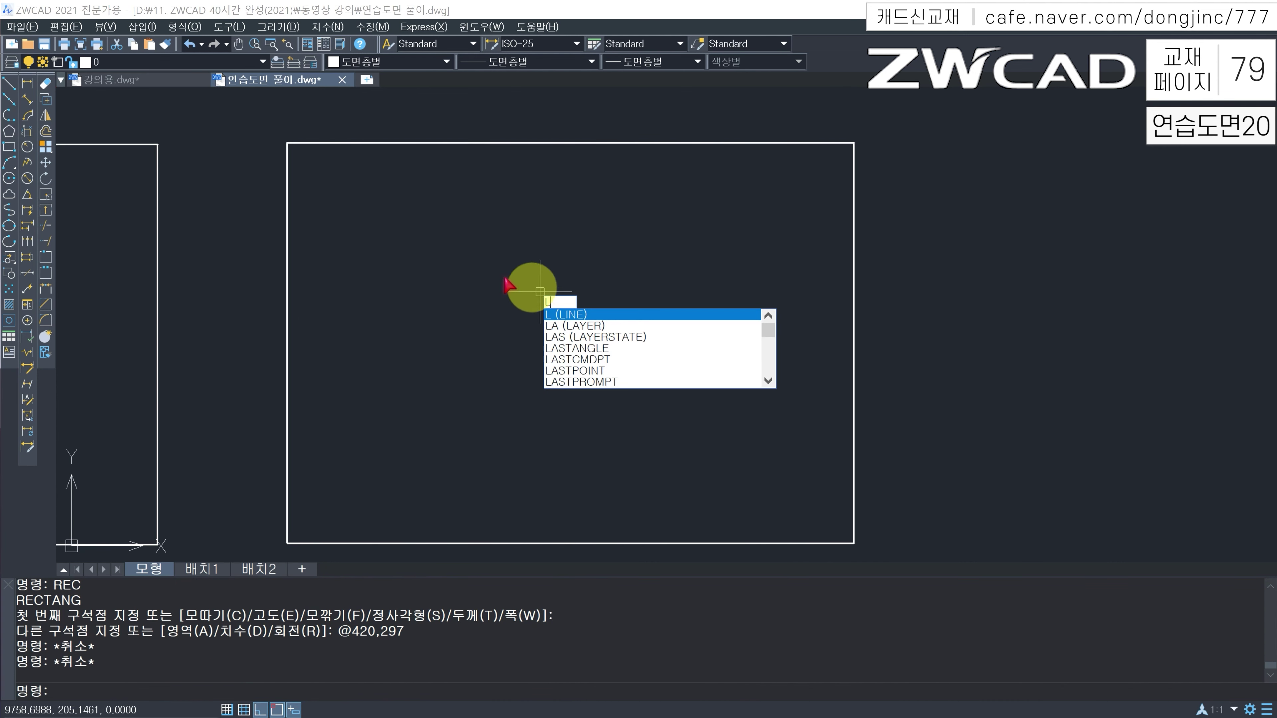
pyautogui.press('Return')
pyautogui.click(359, 200)
pyautogui.write('60')
pyautogui.press('Return')
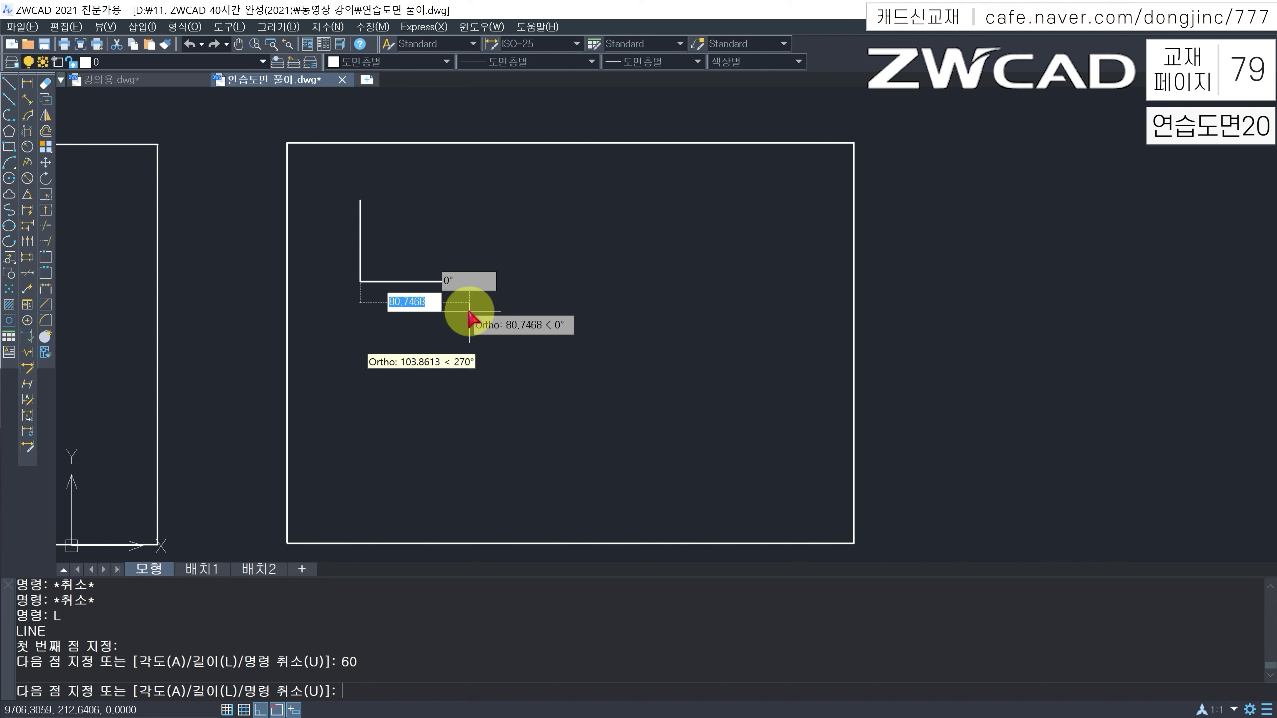
pyautogui.write('60')
pyautogui.press('Return')
pyautogui.write('60')
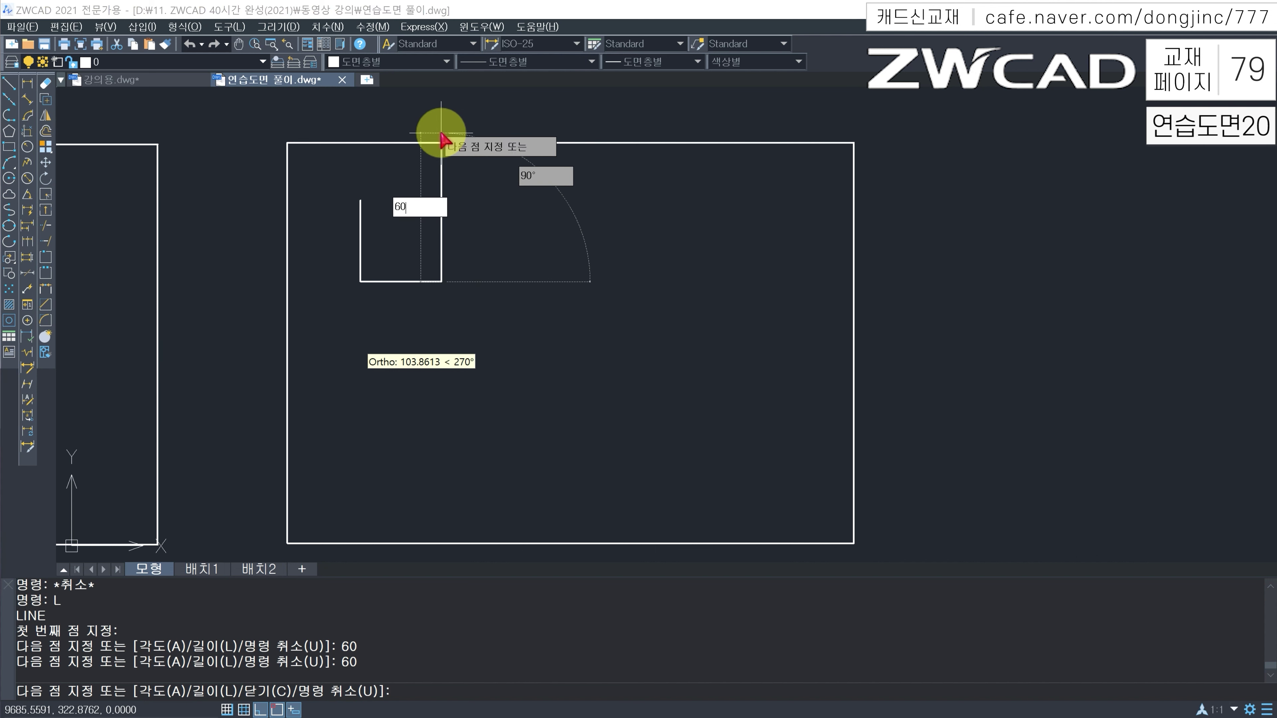
pyautogui.press('Return')
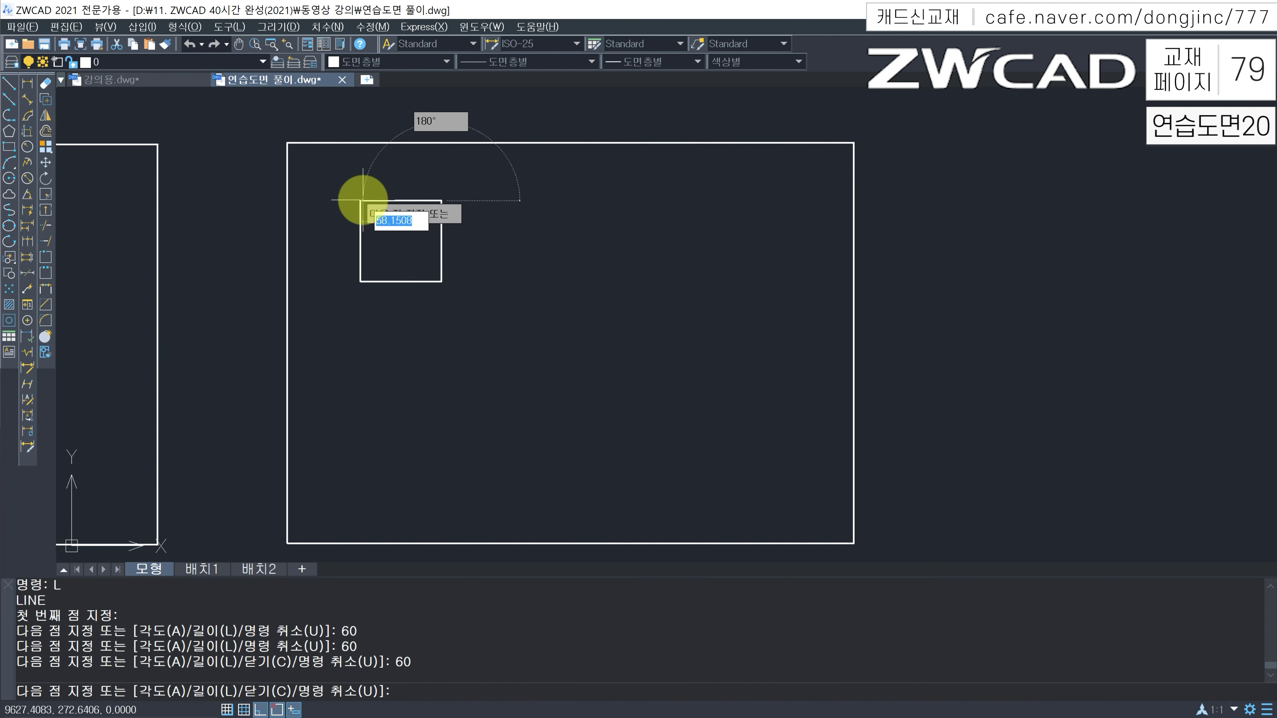
pyautogui.press('Escape')
pyautogui.press('Escape')
pyautogui.press('Escape')
# Step: Offset the square's left edge inward twice at a spacing of 20 to form three columns
pyautogui.scroll(2, 291, 240)
pyautogui.write('o')
pyautogui.press('Return')
pyautogui.write('20')
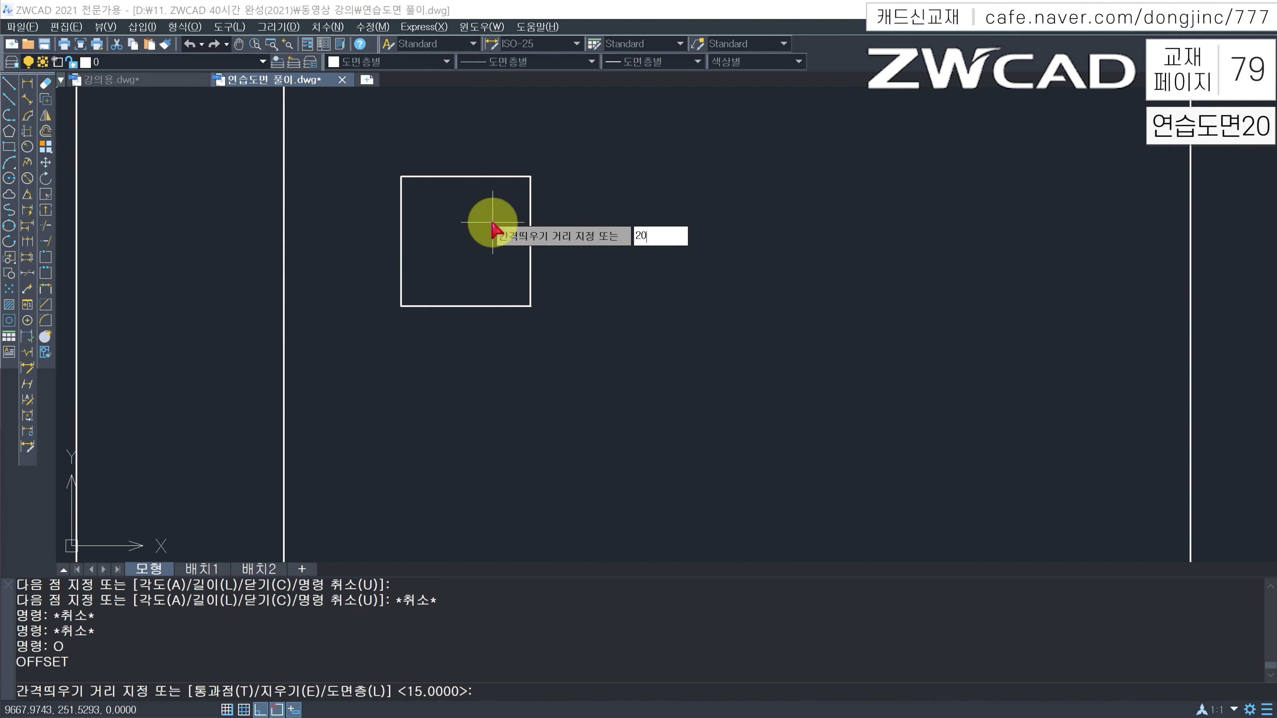
pyautogui.press('Return')
pyautogui.click(401, 211)
pyautogui.click(439, 209)
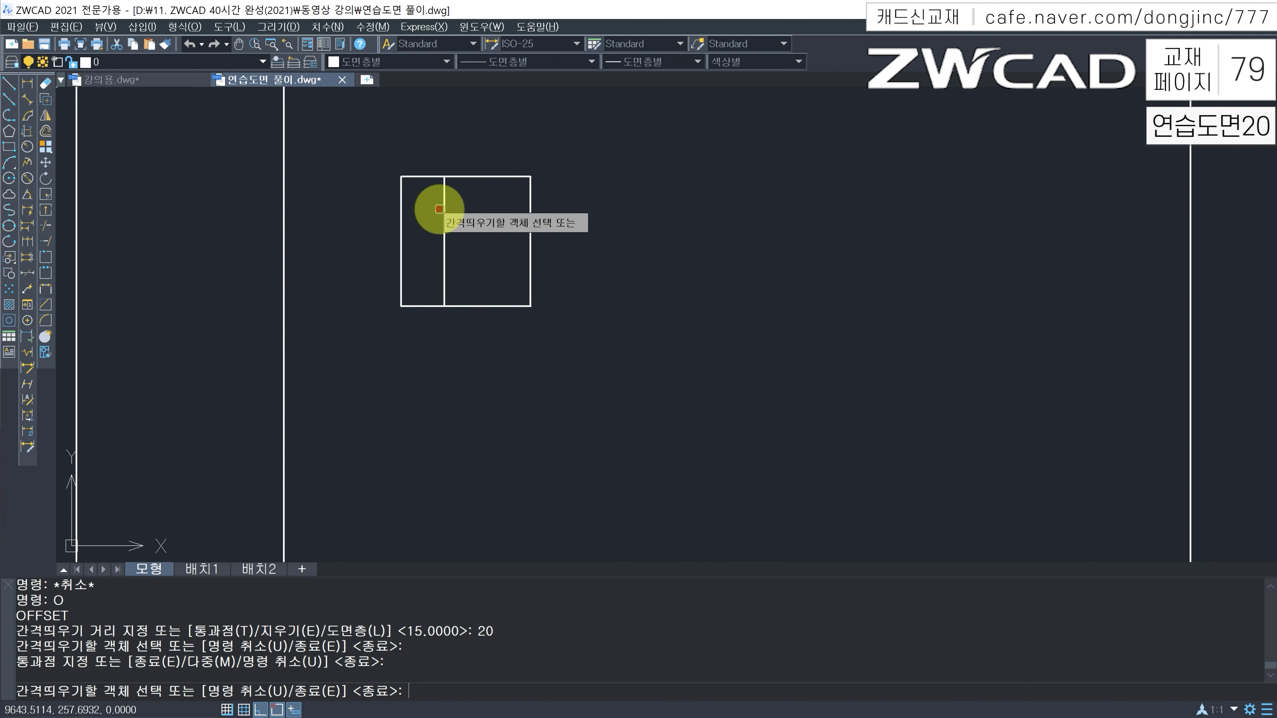
pyautogui.click(439, 209)
pyautogui.click(445, 208)
pyautogui.click(493, 214)
pyautogui.press('Escape')
pyautogui.press('Escape')
# Step: Offset the square's top edge downward three times at a spacing of 15 to form four rows
pyautogui.write('o')
pyautogui.press('Return')
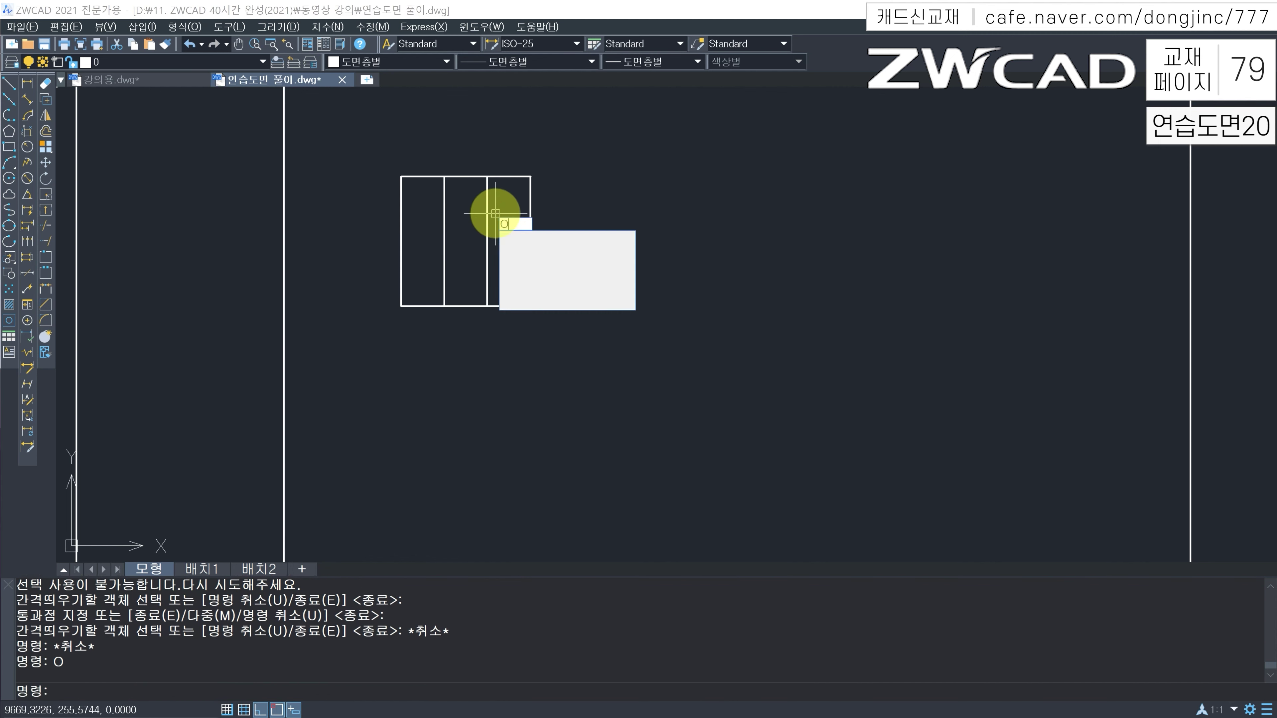
pyautogui.press('Return')
pyautogui.write('15')
pyautogui.press('Return')
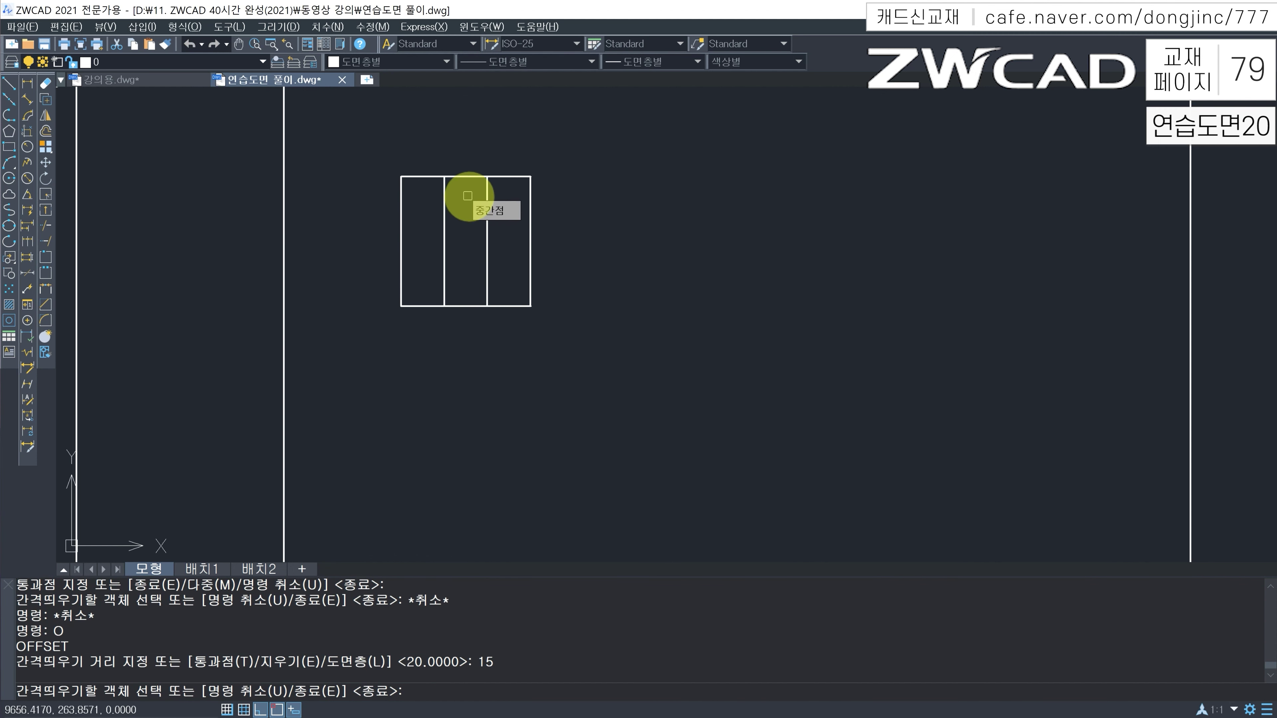
pyautogui.click(465, 176)
pyautogui.click(465, 224)
pyautogui.click(465, 220)
pyautogui.click(462, 208)
pyautogui.click(461, 244)
pyautogui.click(465, 242)
pyautogui.click(458, 267)
pyautogui.press('Escape')
pyautogui.press('Escape')
pyautogui.press('Escape')
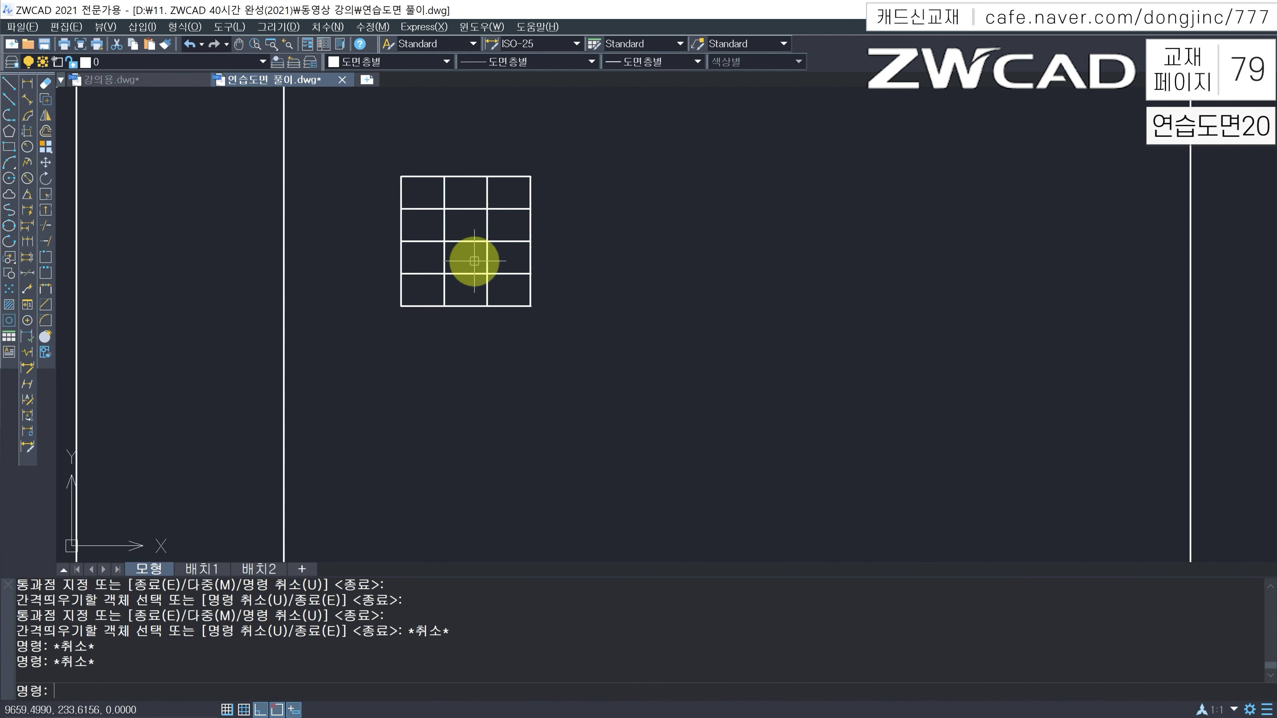
# Step: Copy the whole gridded square 80 to the right of the original with COPY
pyautogui.write('CP')
pyautogui.press('Return')
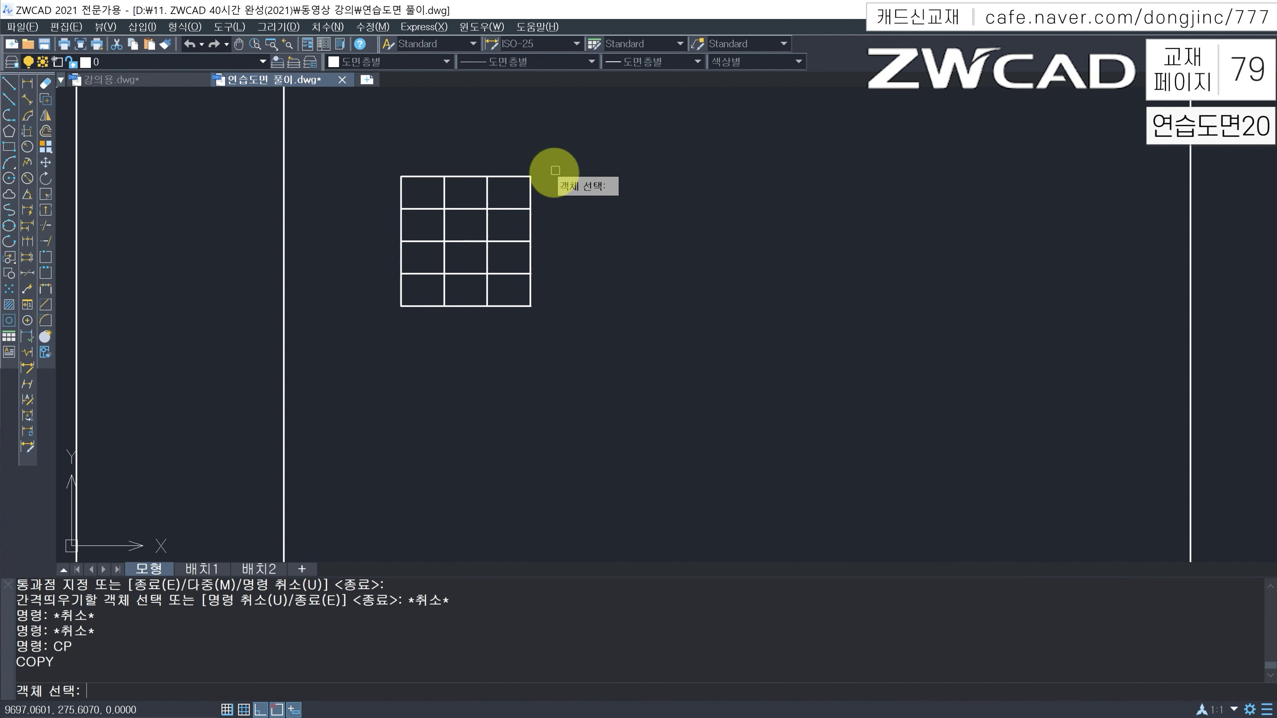
pyautogui.click(556, 170)
pyautogui.click(385, 357)
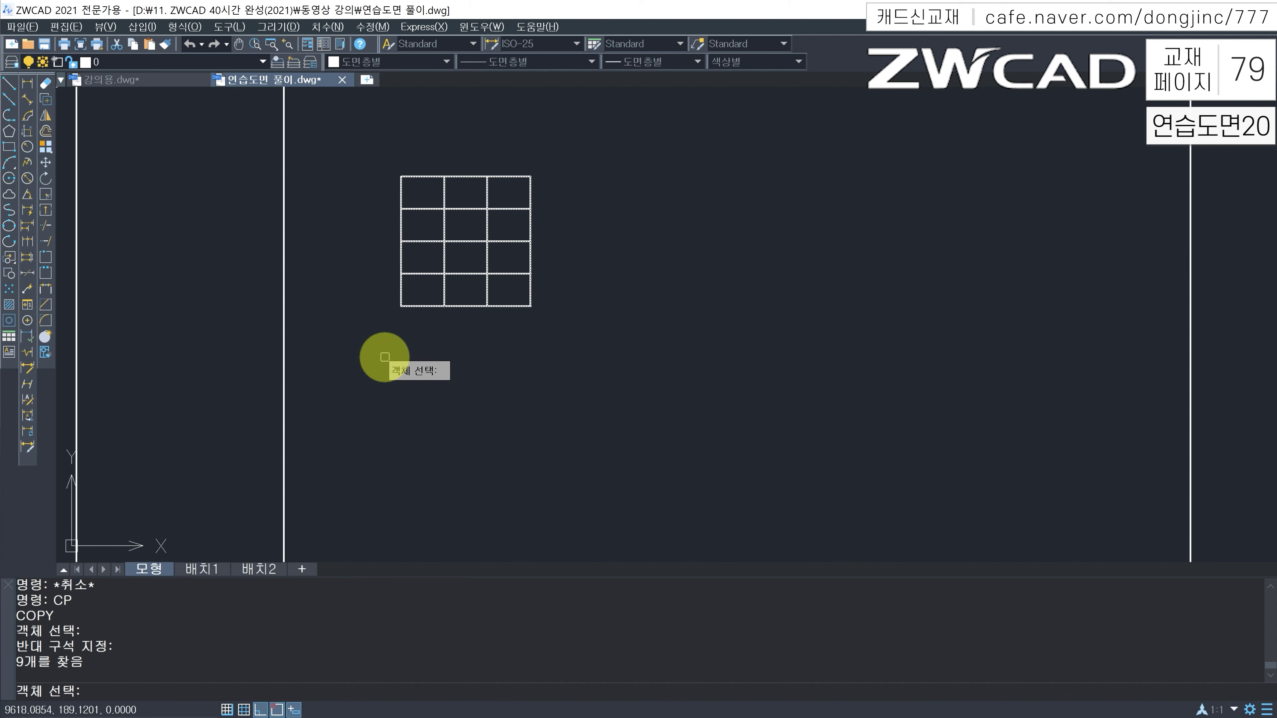
pyautogui.press('Return')
pyautogui.click(385, 355)
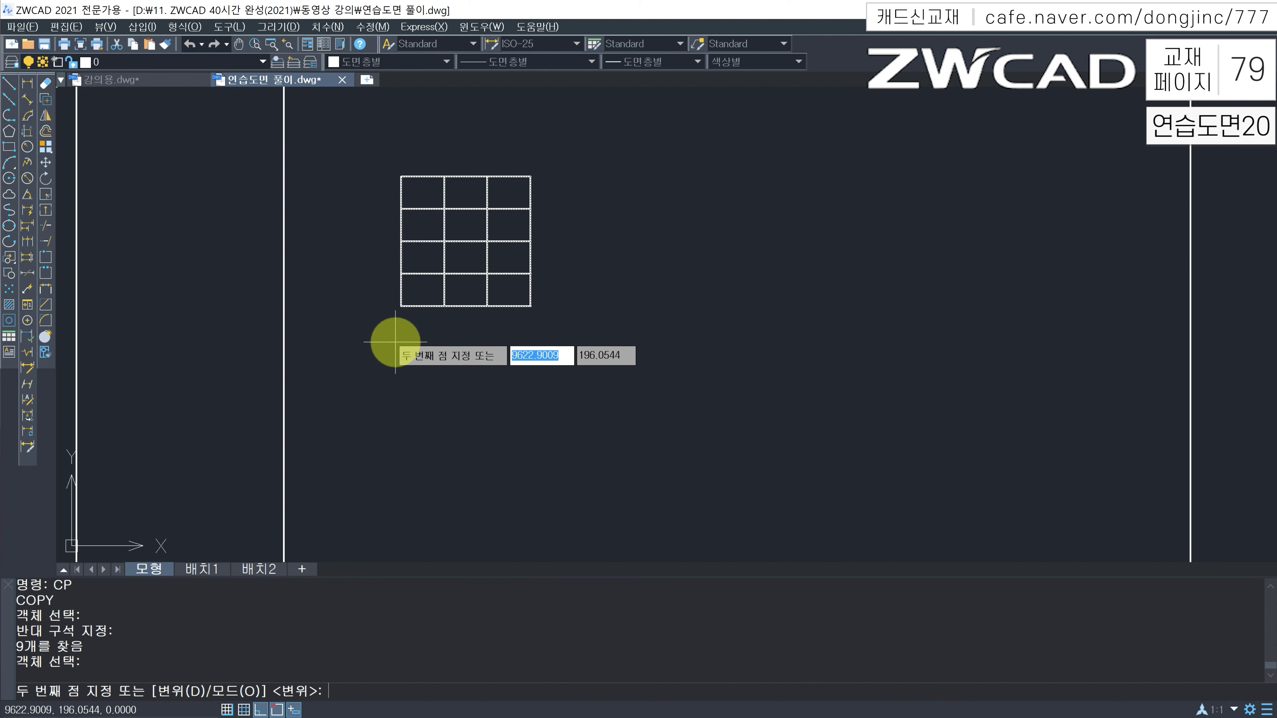
pyautogui.click(395, 342)
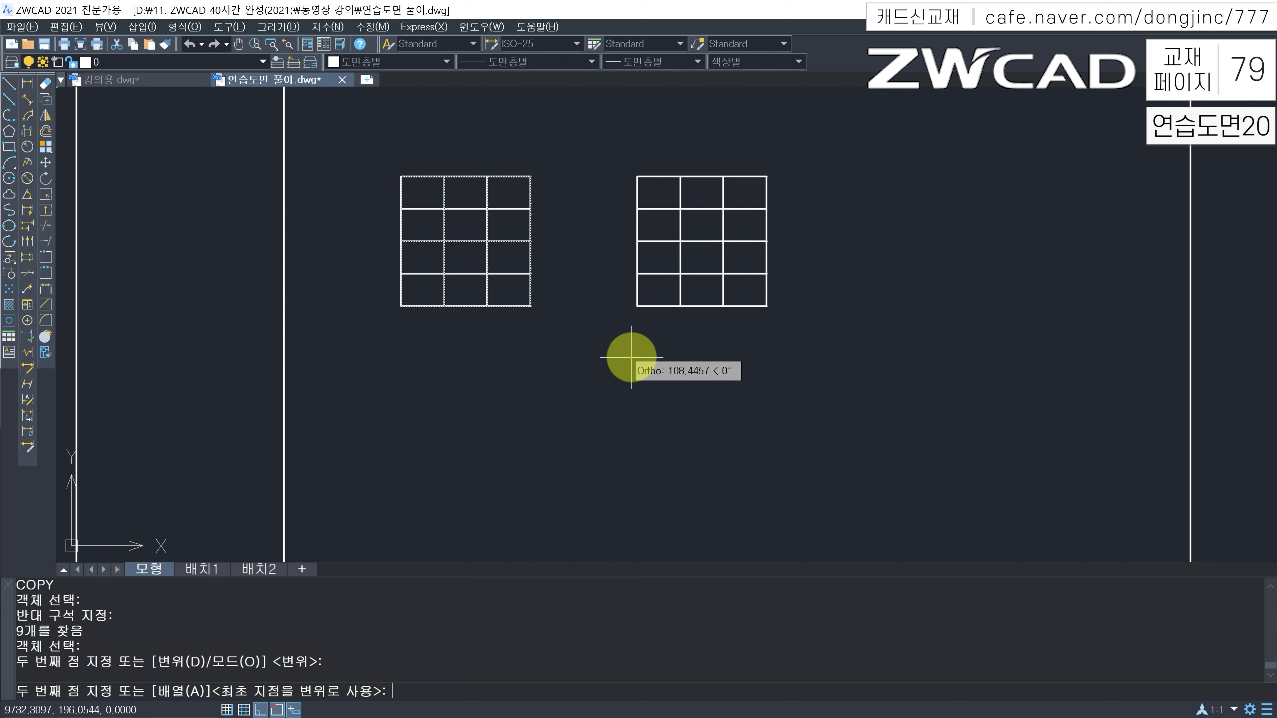
pyautogui.write('80')
pyautogui.press('Return')
pyautogui.press('Escape')
pyautogui.press('Escape')
pyautogui.press('Escape')
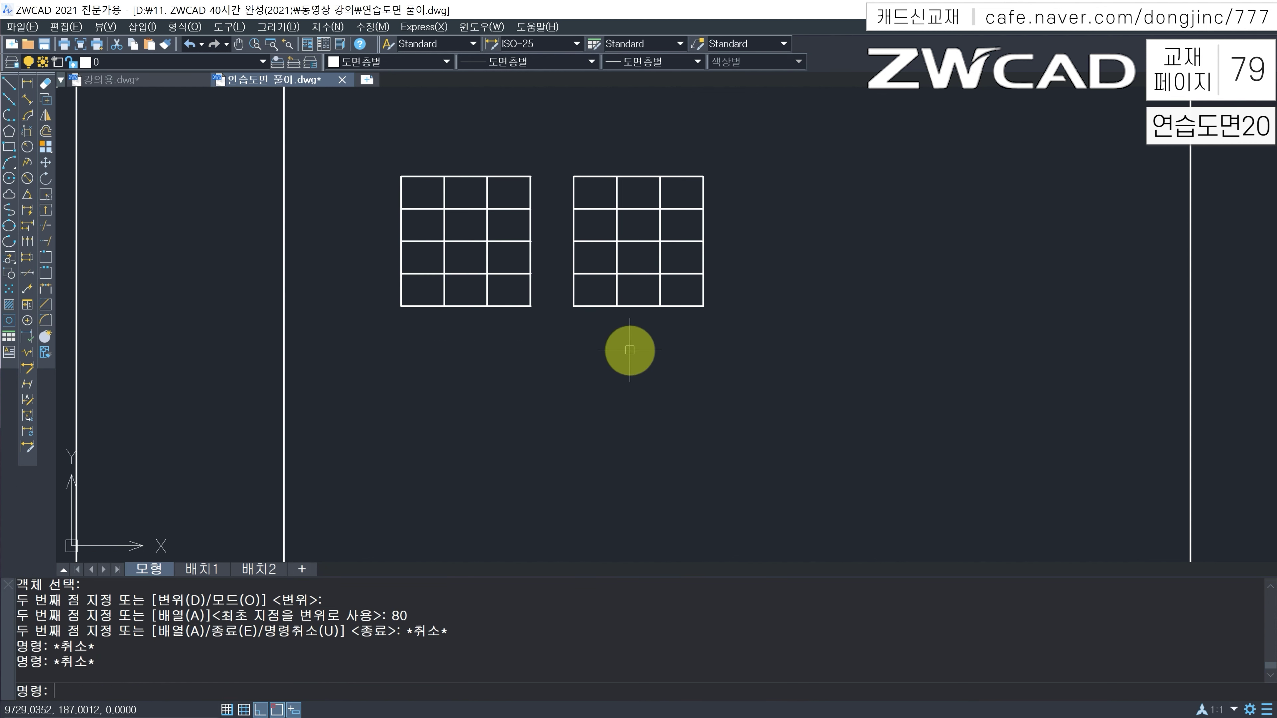
# Step: Erase the three inner horizontal lines of the copied square
pyautogui.click(681, 200)
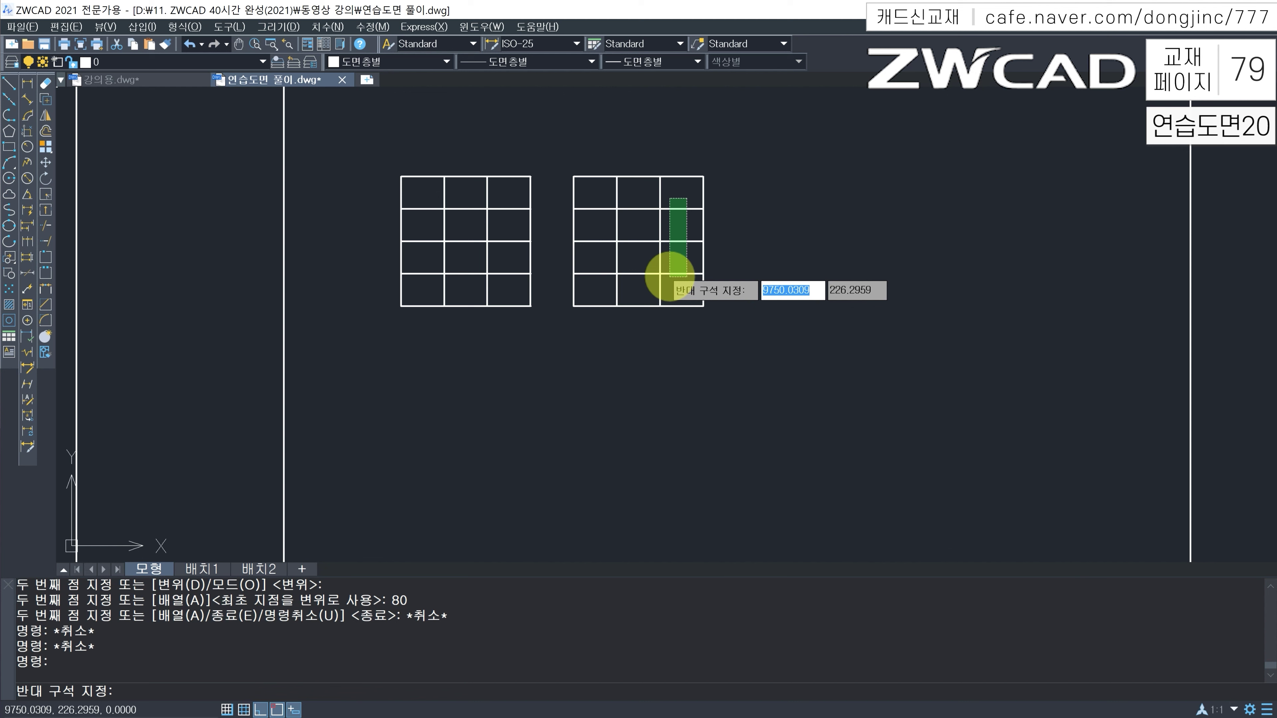
pyautogui.click(668, 292)
pyautogui.write('e')
pyautogui.press('Return')
pyautogui.press('Escape')
pyautogui.press('Escape')
# Step: Offset the copied square's top edge downward twice at a spacing of 20 to form three rows
pyautogui.write('o')
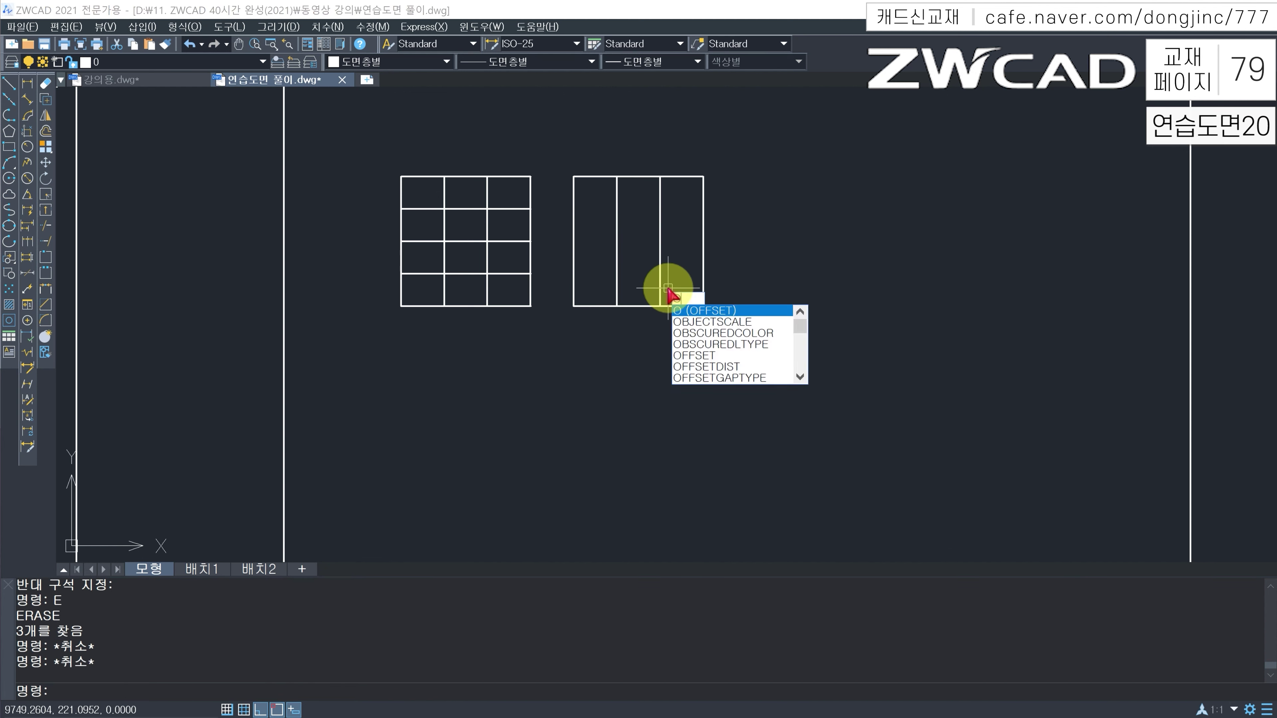
pyautogui.press('Return')
pyautogui.write('2')
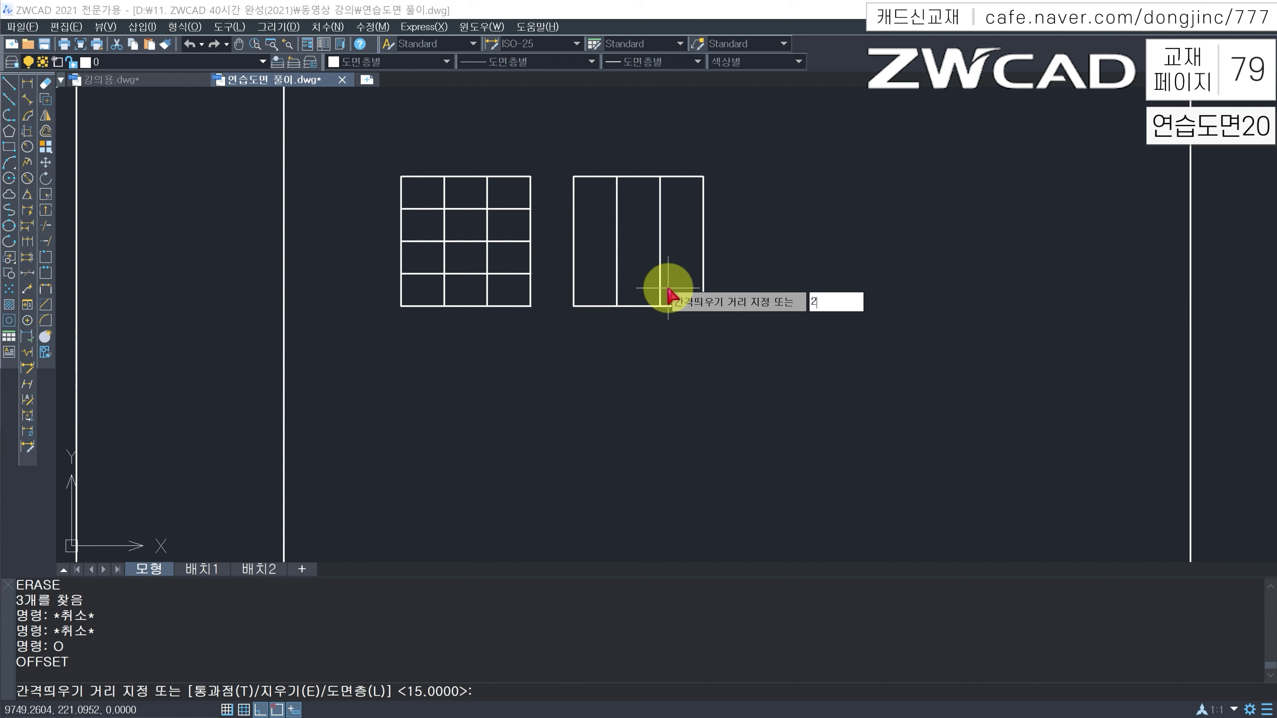
pyautogui.press('Return')
pyautogui.click(676, 180)
pyautogui.click(679, 178)
pyautogui.click(680, 187)
pyautogui.click(684, 220)
pyautogui.click(674, 257)
pyautogui.press('Escape')
pyautogui.press('Escape')
pyautogui.press('Escape')
pyautogui.press('Escape')
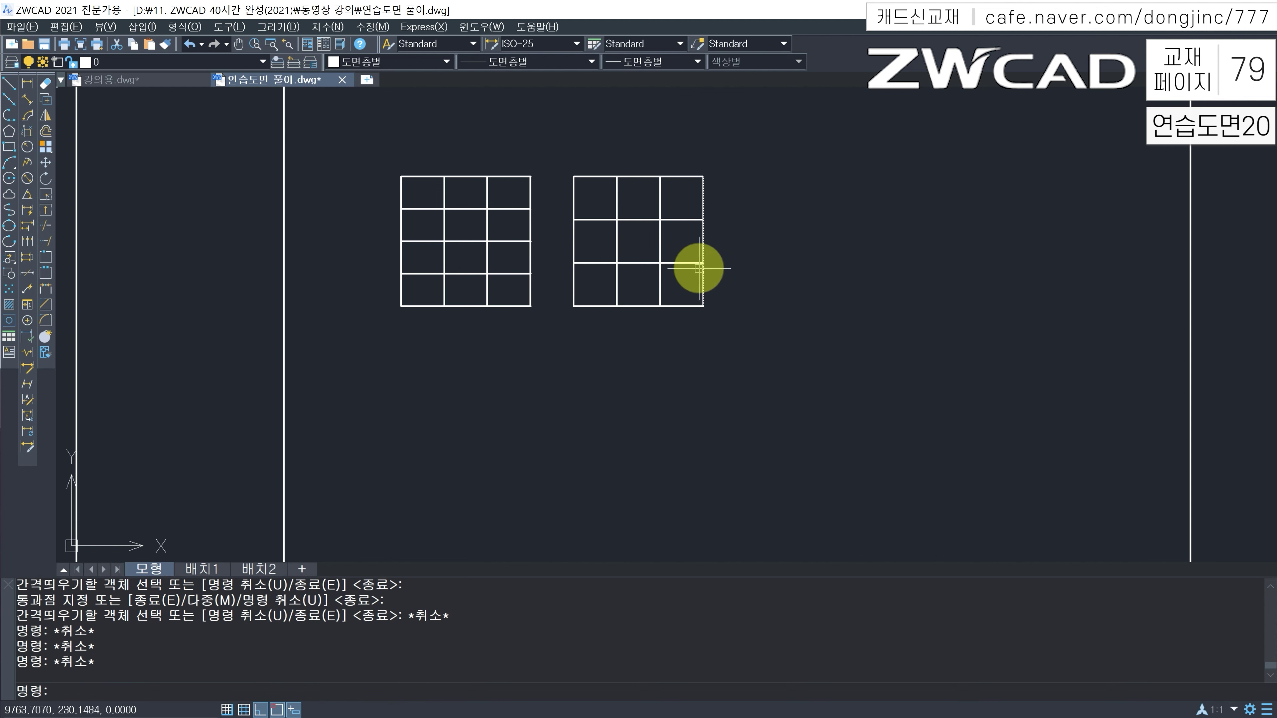
# Step: Copy the three-by-three gridded square to the right twice, at distances of 80 and 160
pyautogui.write('cp')
pyautogui.press('Return')
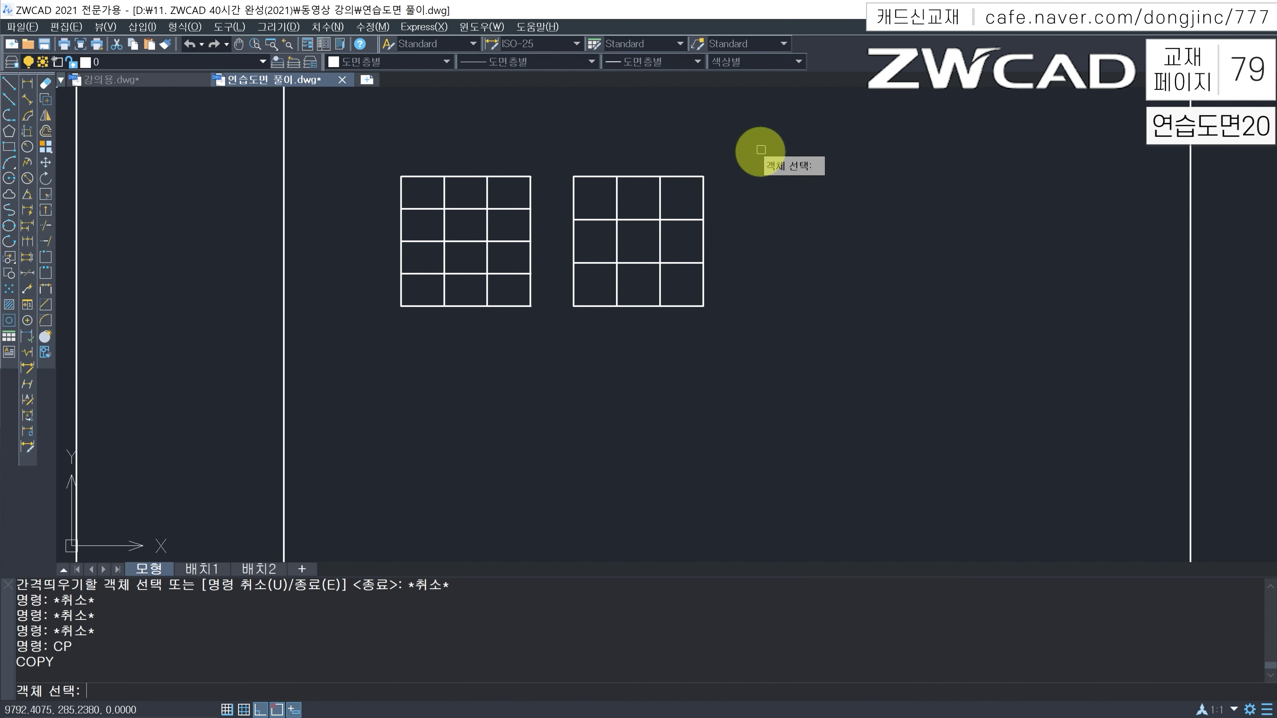
pyautogui.click(761, 148)
pyautogui.click(562, 358)
pyautogui.press('Return')
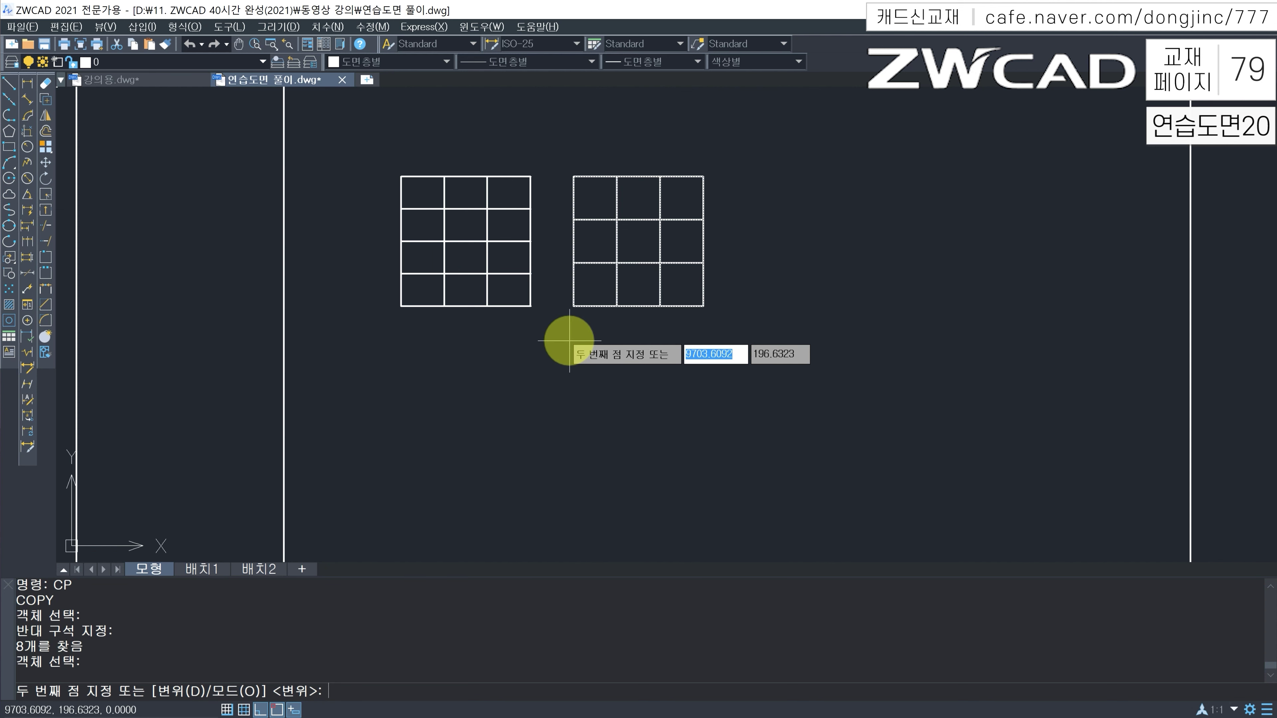
pyautogui.click(575, 359)
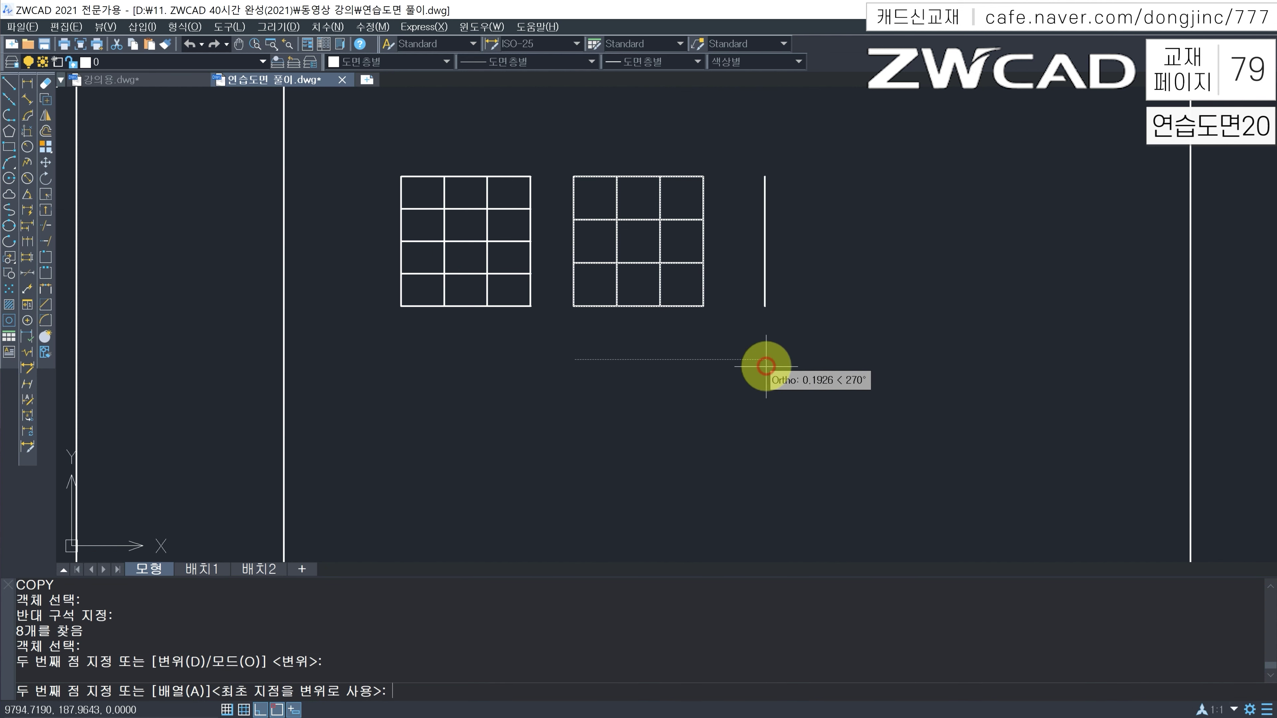
pyautogui.write('80')
pyautogui.press('Return')
pyautogui.write('160')
pyautogui.press('Return')
pyautogui.press('Escape')
pyautogui.press('Escape')
pyautogui.press('Escape')
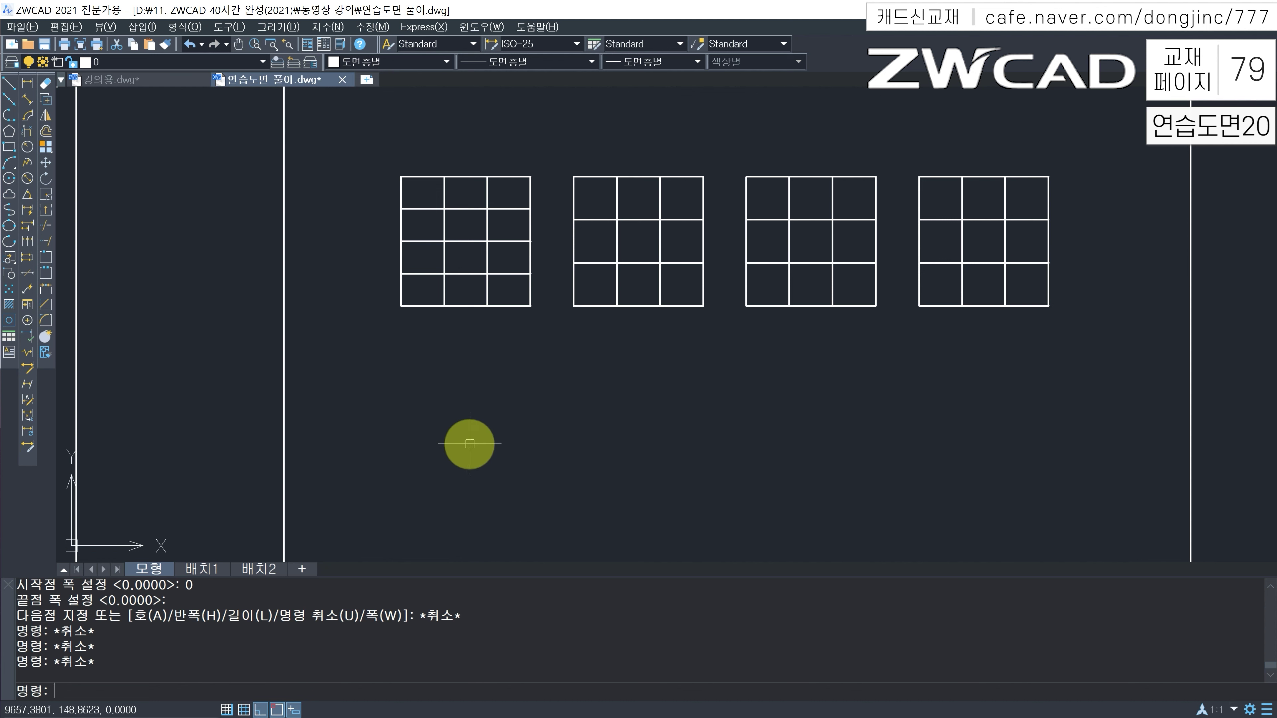
# Step: Draw a downward-pointing arrowhead about 8 long below the first grid as a vertical polyline with start width 0 and end width 4
pyautogui.scroll(2, 510, 409)
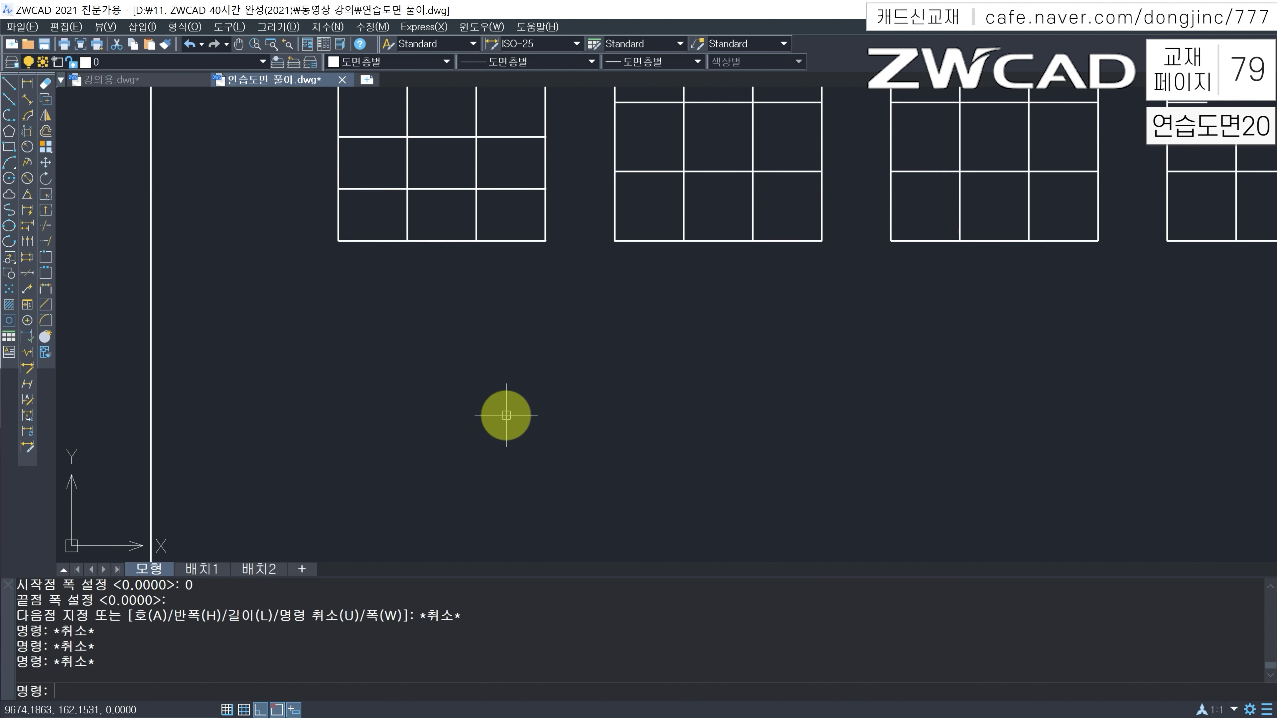
pyautogui.moveTo(501, 405); pyautogui.dragTo(471, 406, button='middle')
pyautogui.press('Escape')
pyautogui.press('Escape')
pyautogui.write('pl')
pyautogui.press('Return')
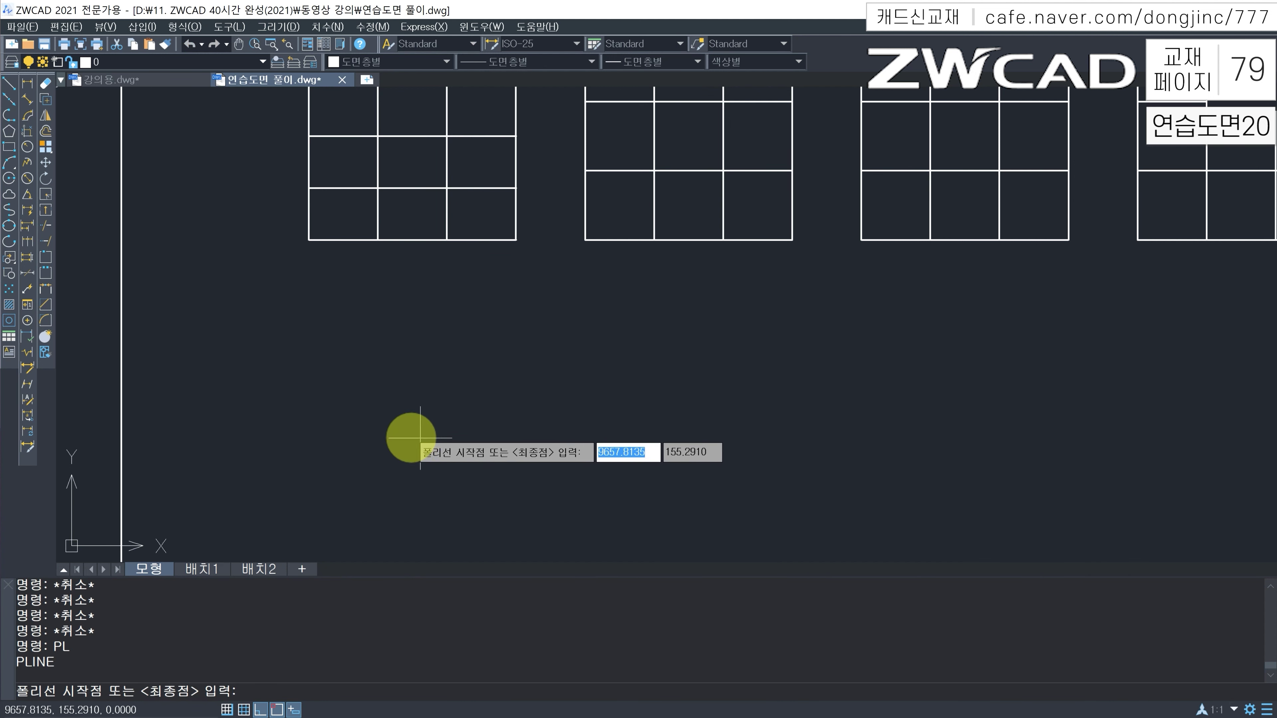
pyautogui.click(415, 433)
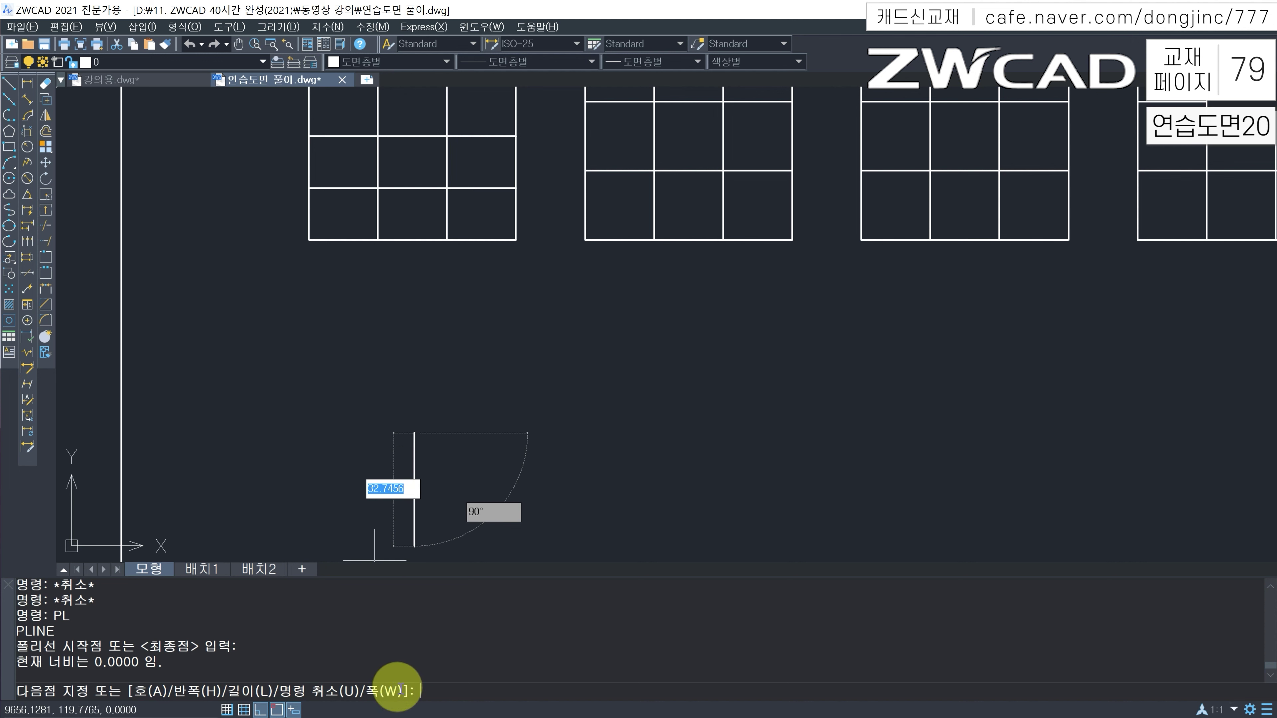
pyautogui.write('W')
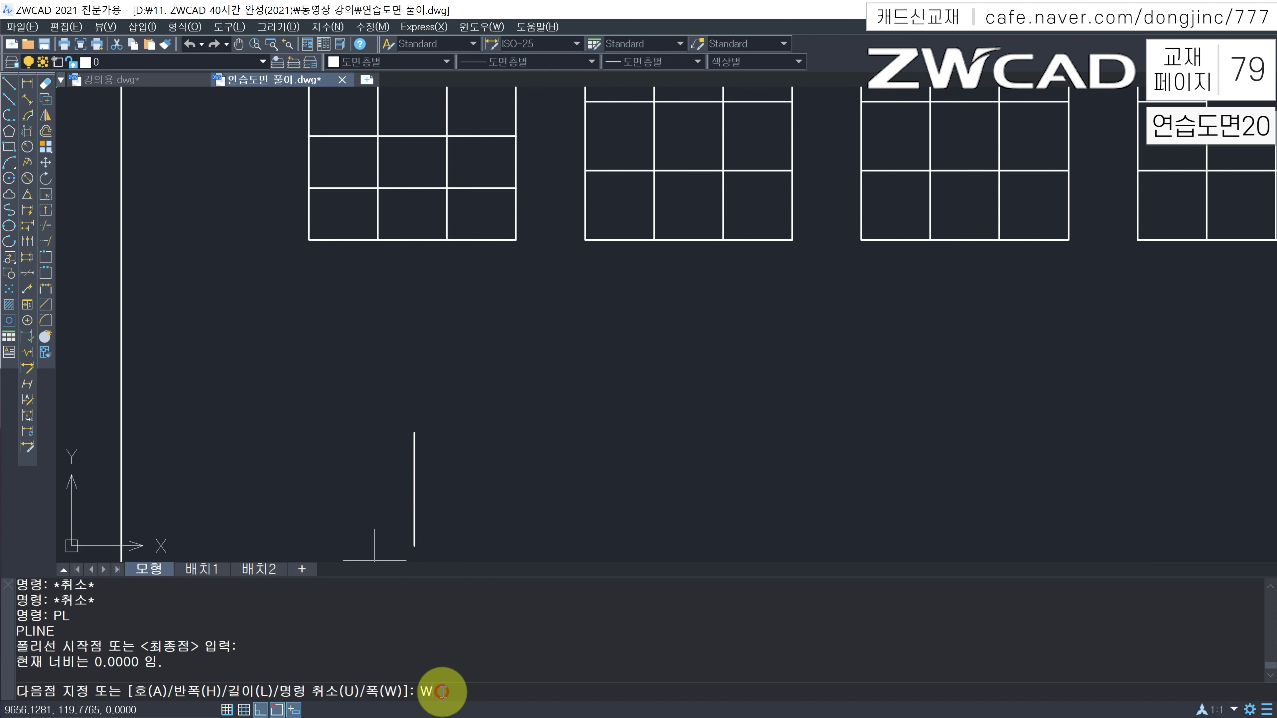
pyautogui.press('Return')
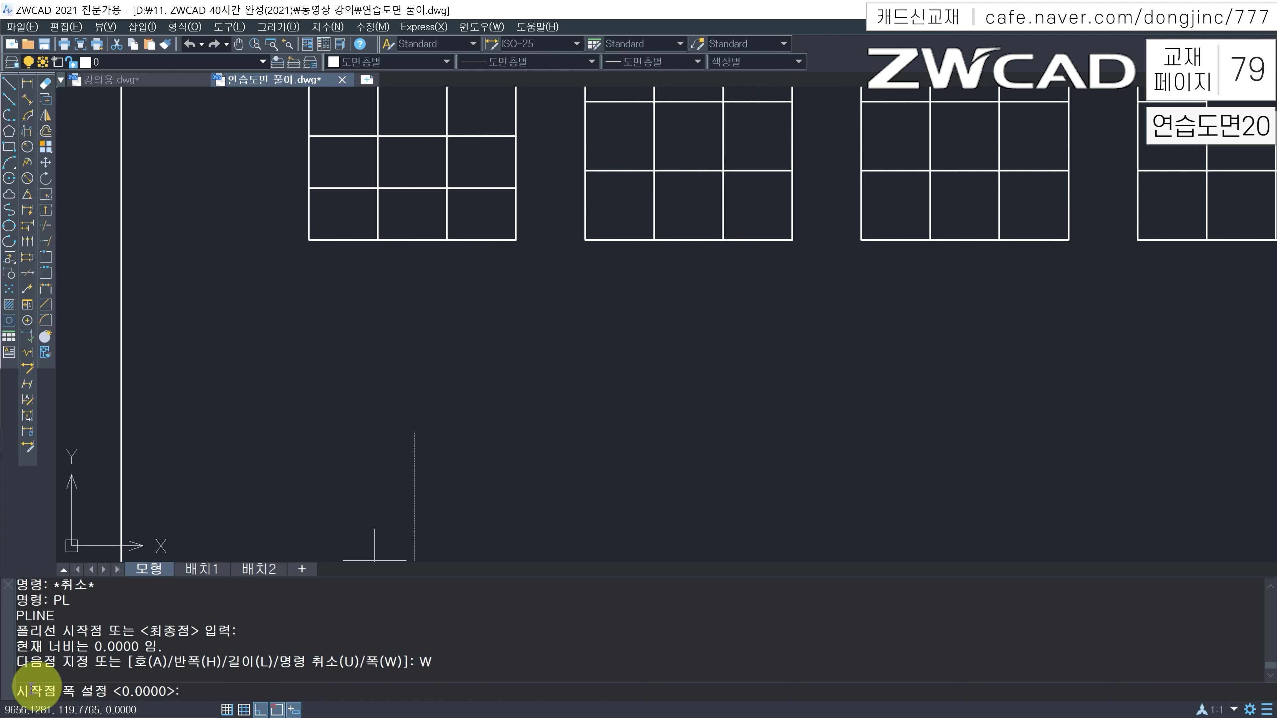
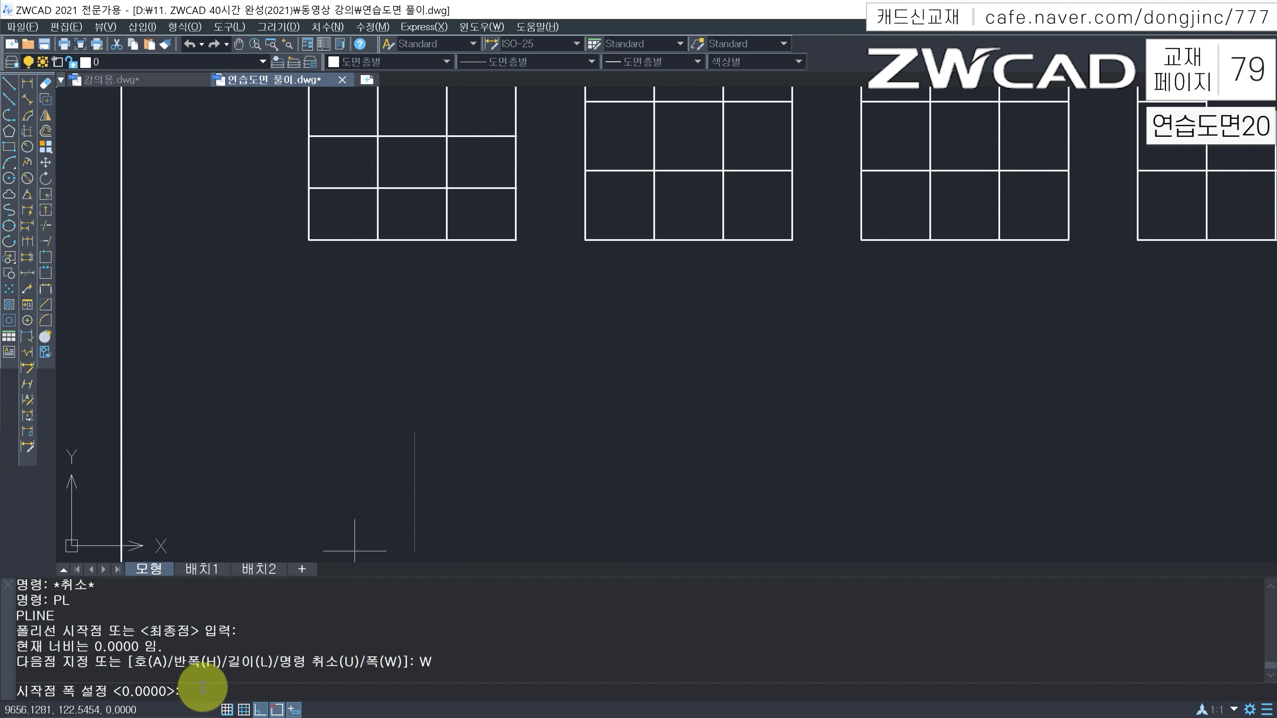
pyautogui.press('Return')
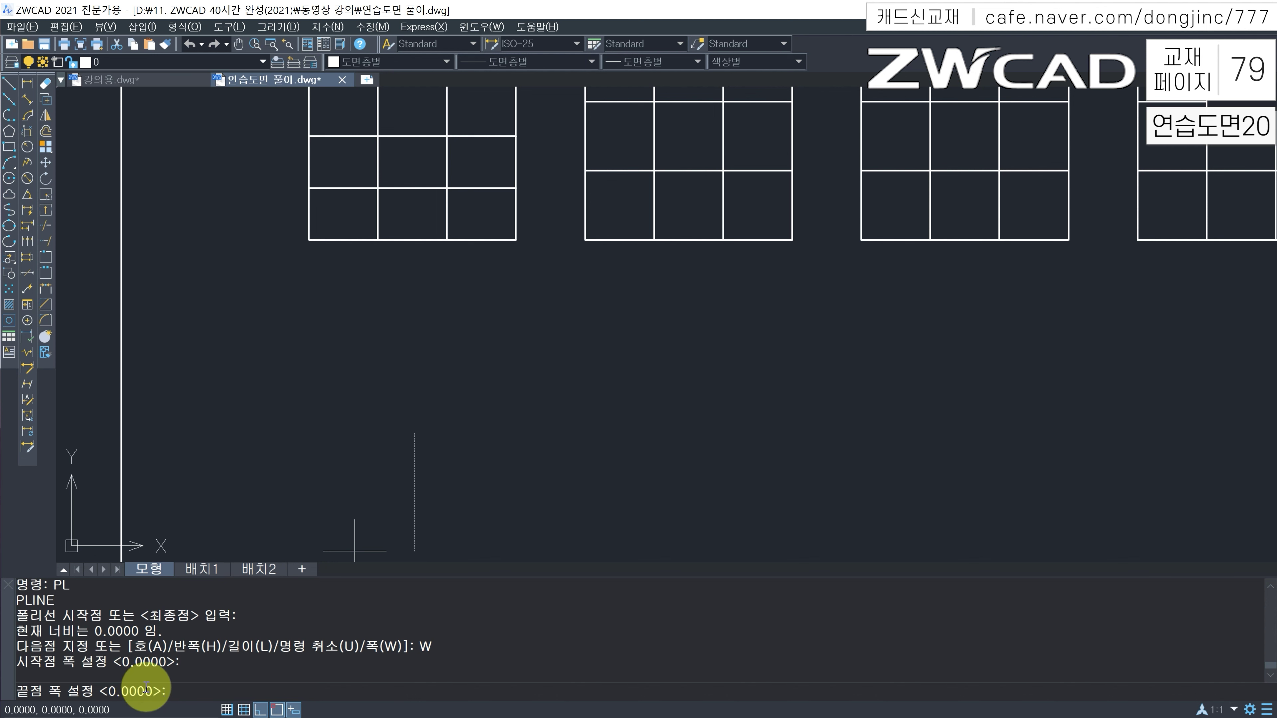
pyautogui.write('4')
pyautogui.press('Return')
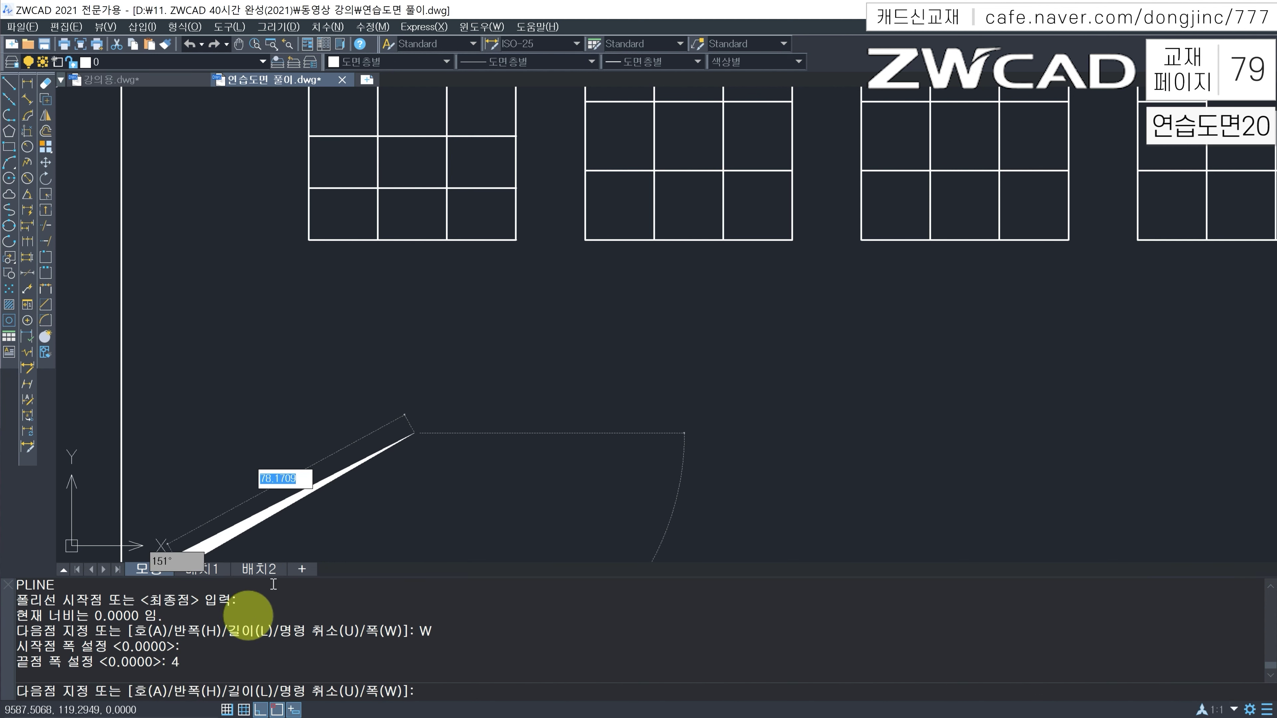
pyautogui.scroll(2, 423, 424)
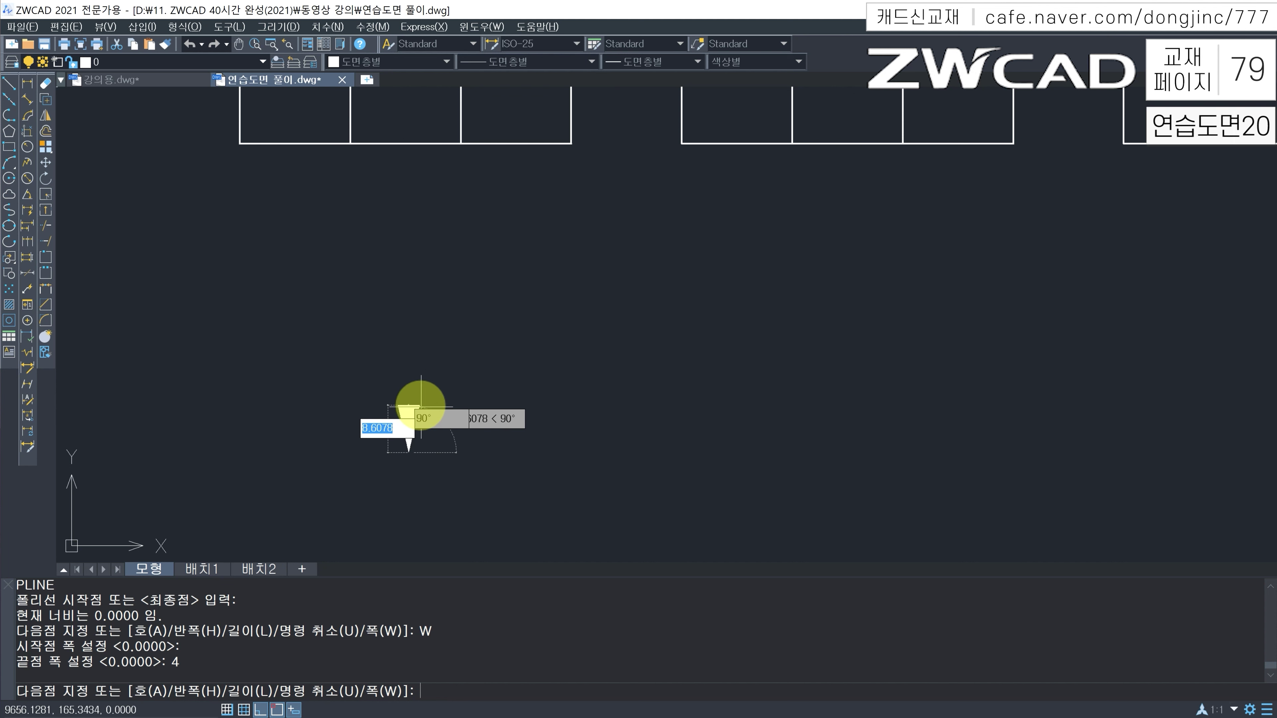
pyautogui.scroll(1, 423, 408)
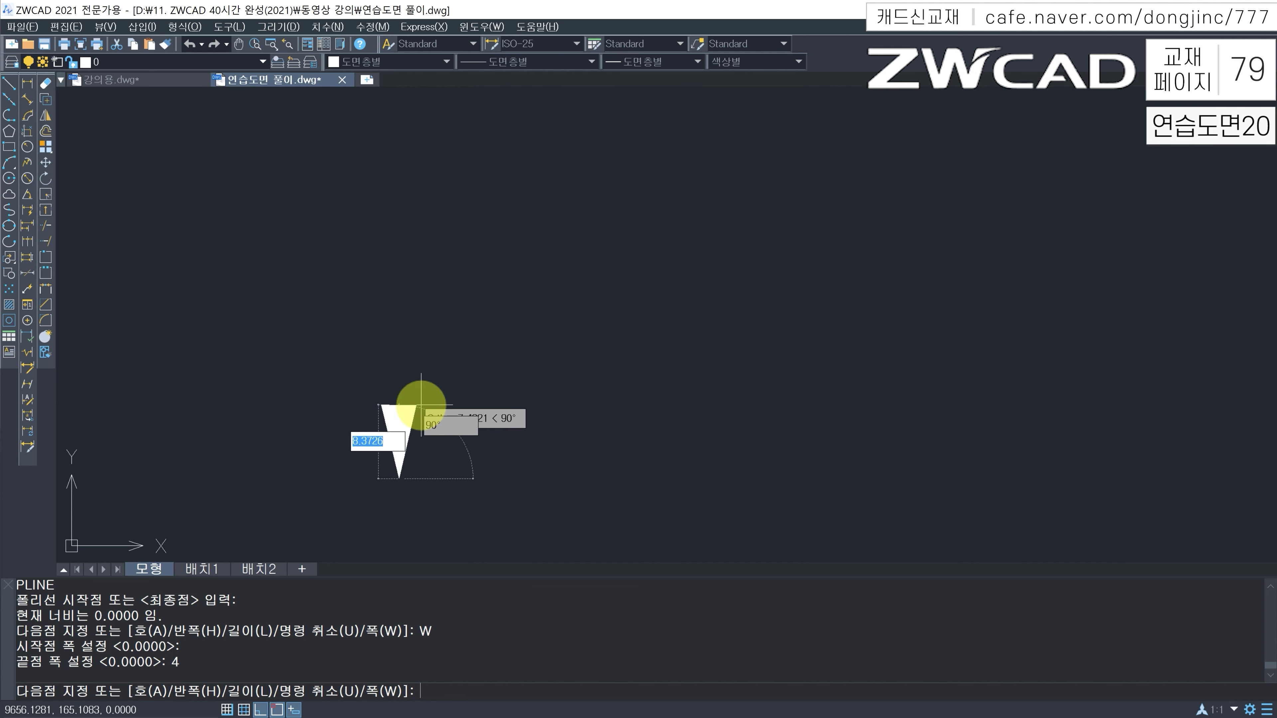
pyautogui.click(421, 405)
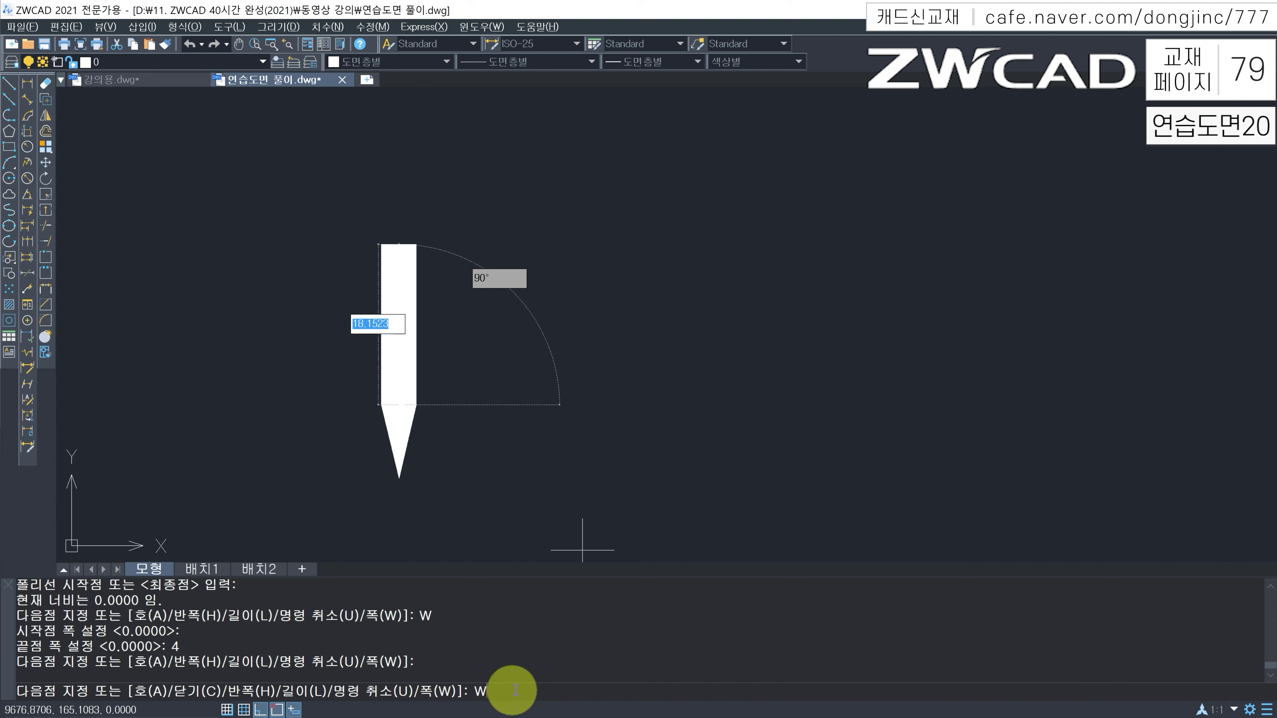
# Step: Set the polyline's start and end widths to 0 and extend it straight up about 9 as the arrow's shaft
pyautogui.press('Return')
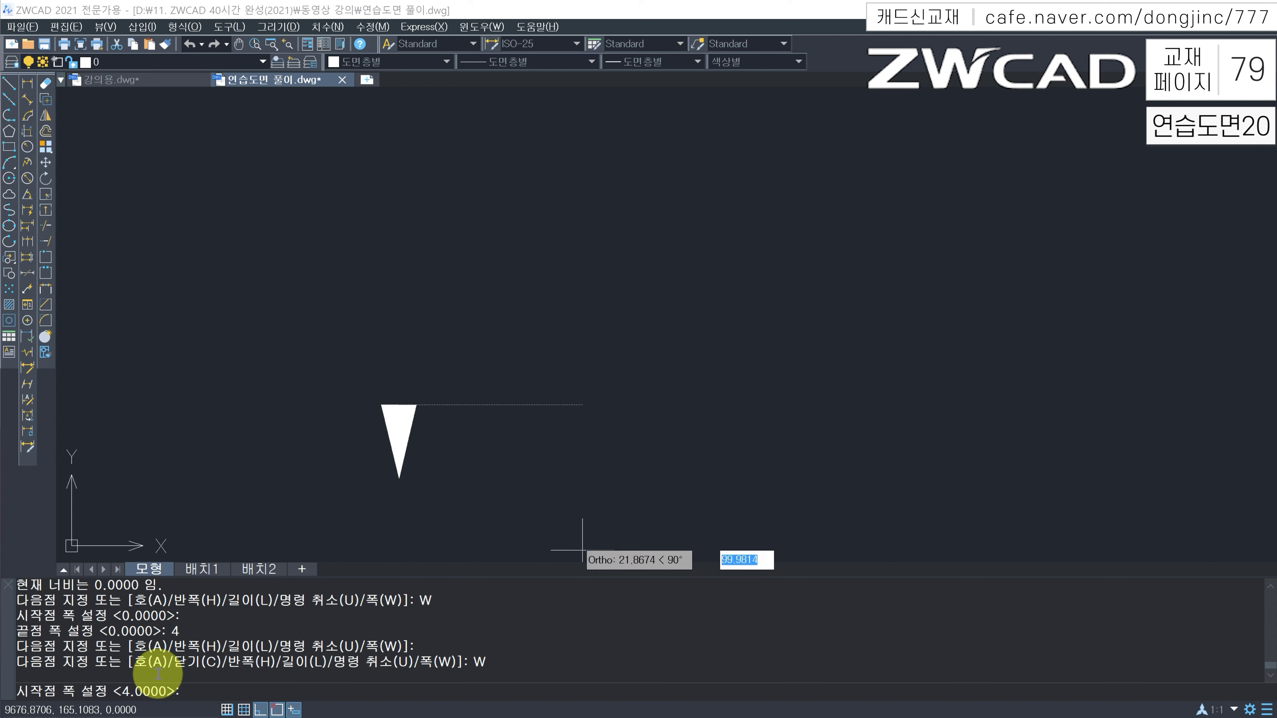
pyautogui.press('Return')
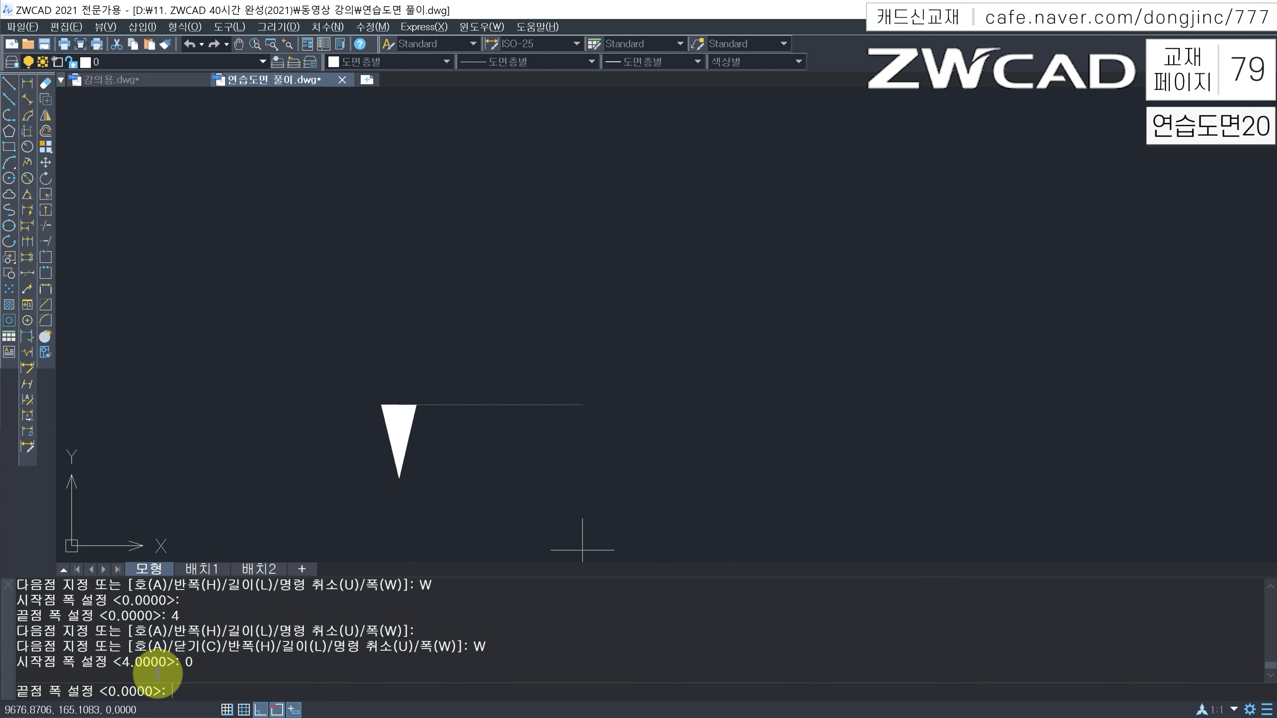
pyautogui.press('Return')
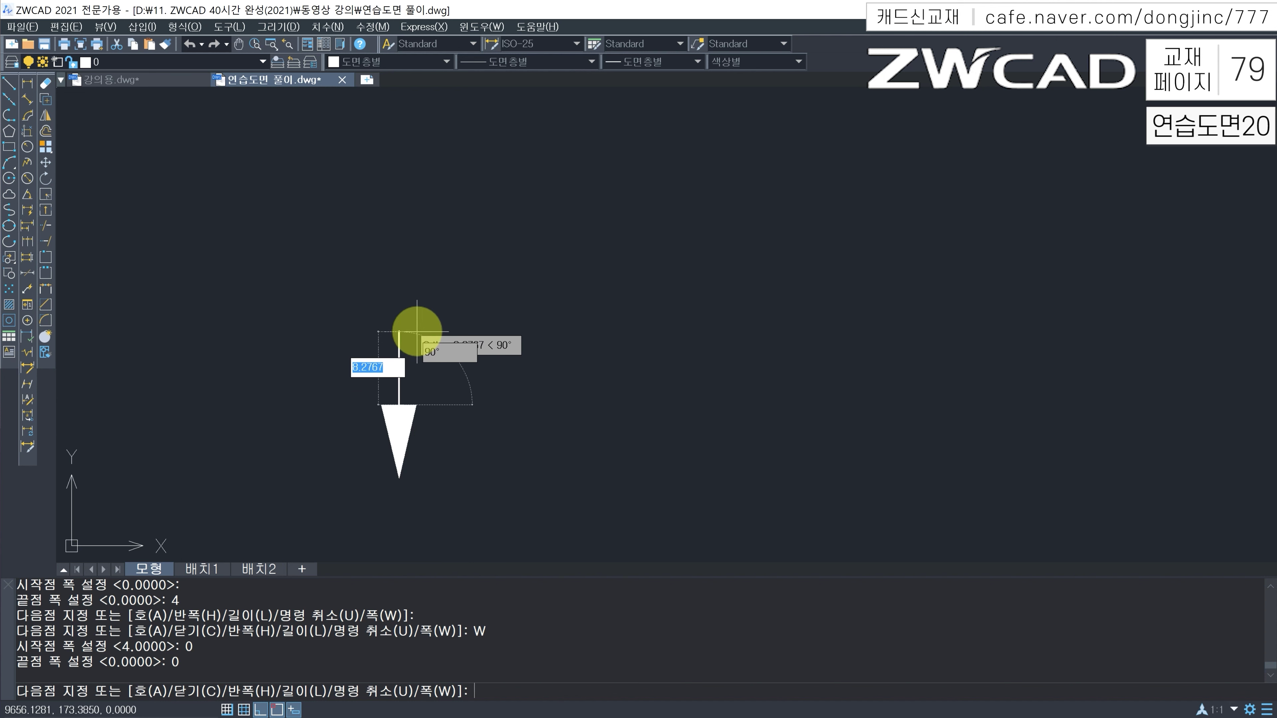
pyautogui.press('Escape')
pyautogui.press('Escape')
pyautogui.press('Escape')
# Step: Copy the arrow below each of the other three grids, using the squares' lower-left corners as reference points
pyautogui.scroll(-5, 479, 305)
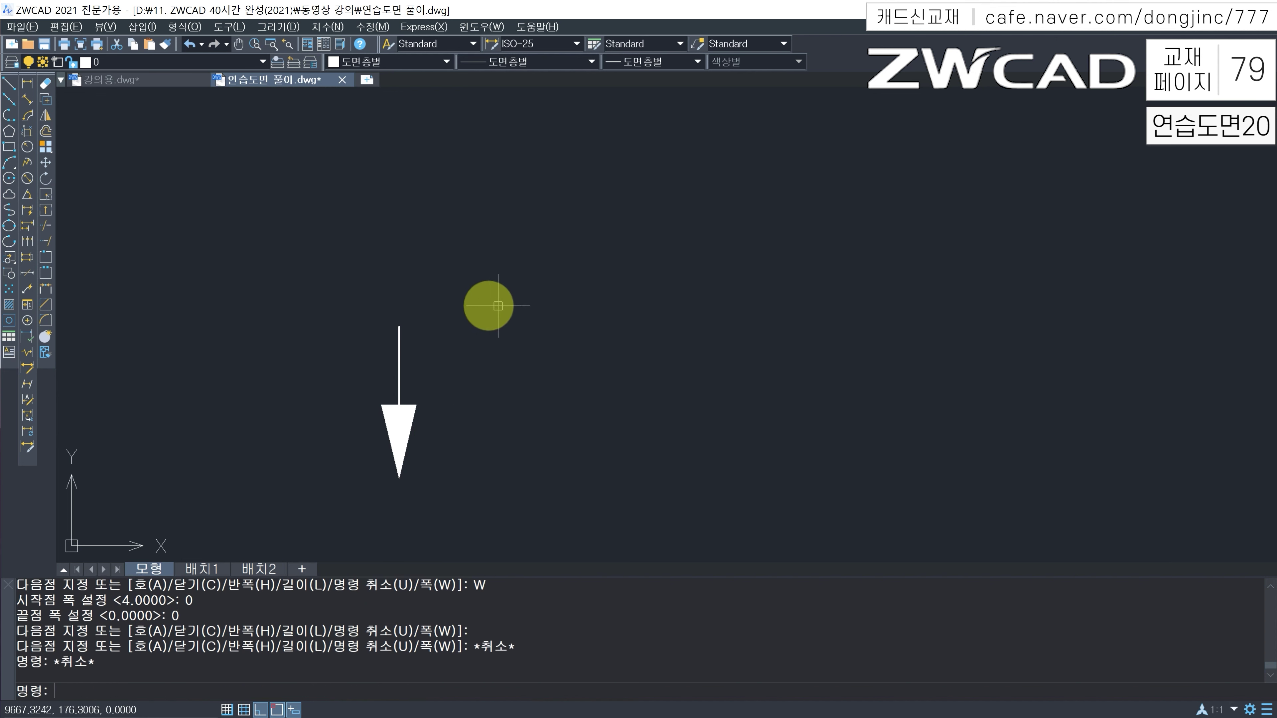
pyautogui.write('cp')
pyautogui.press('Return')
pyautogui.click(463, 331)
pyautogui.click(309, 458)
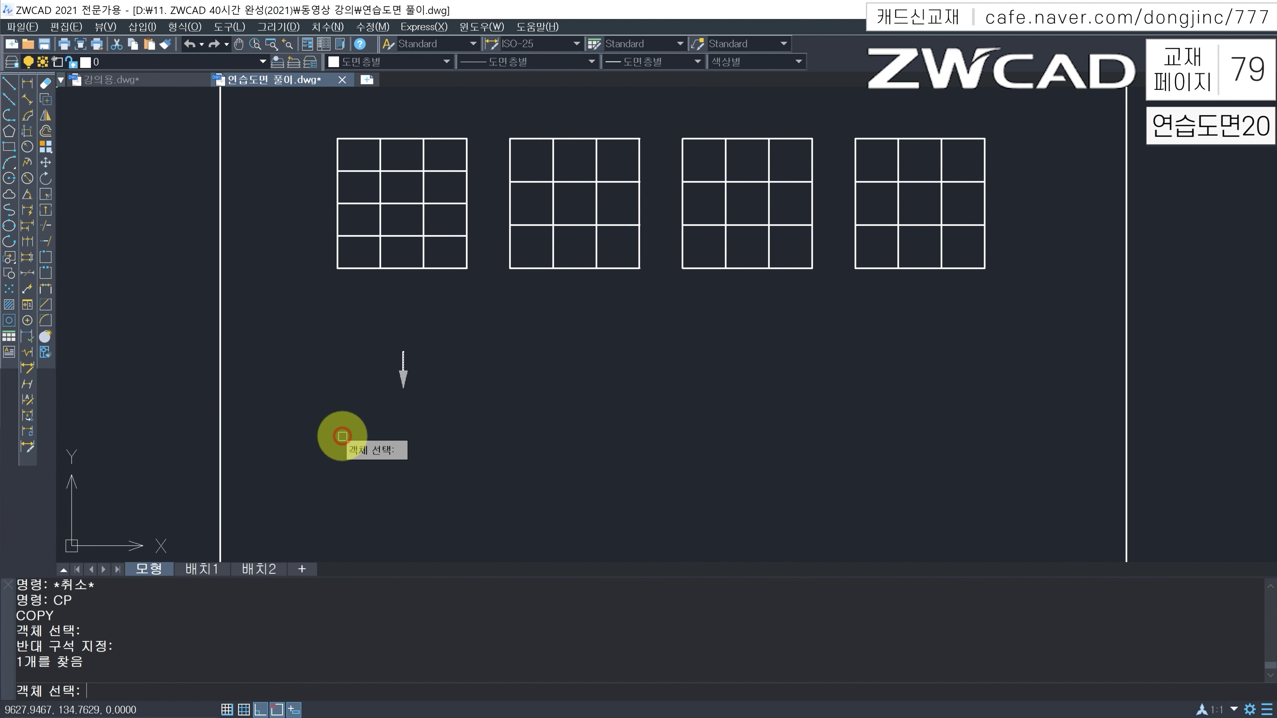
pyautogui.press('Return')
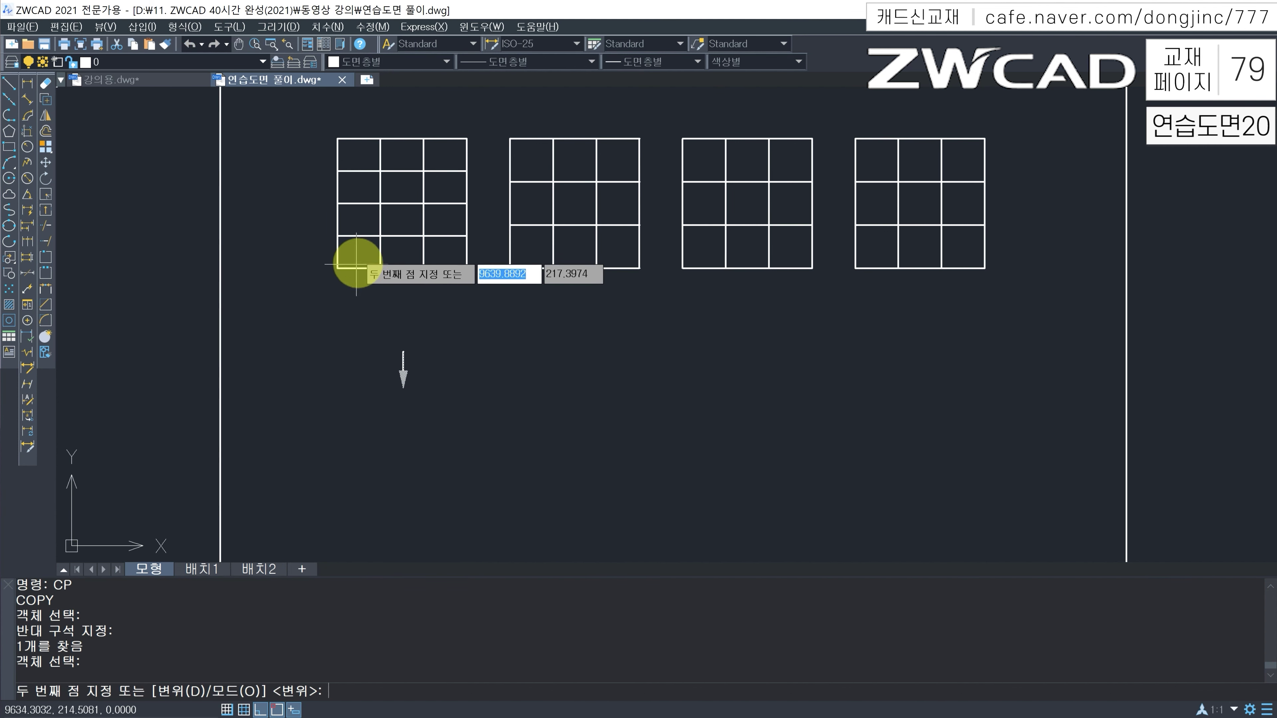
pyautogui.click(337, 268)
pyautogui.click(510, 268)
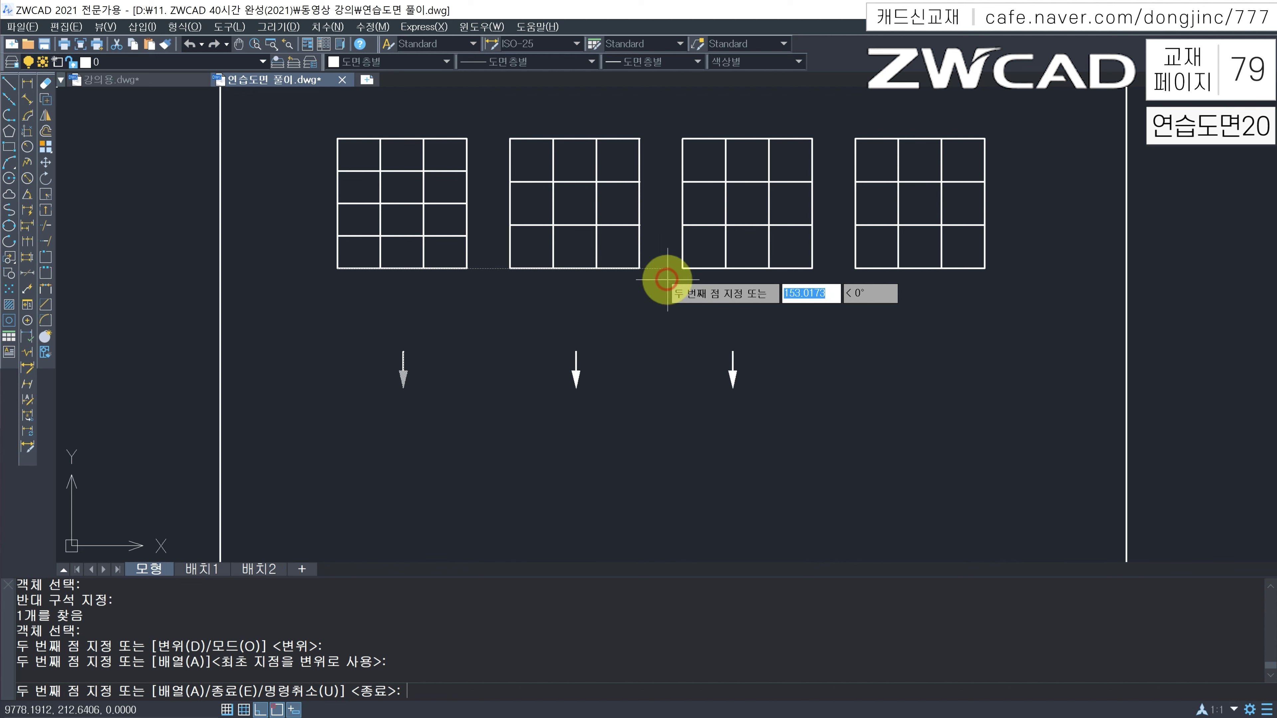
pyautogui.click(683, 268)
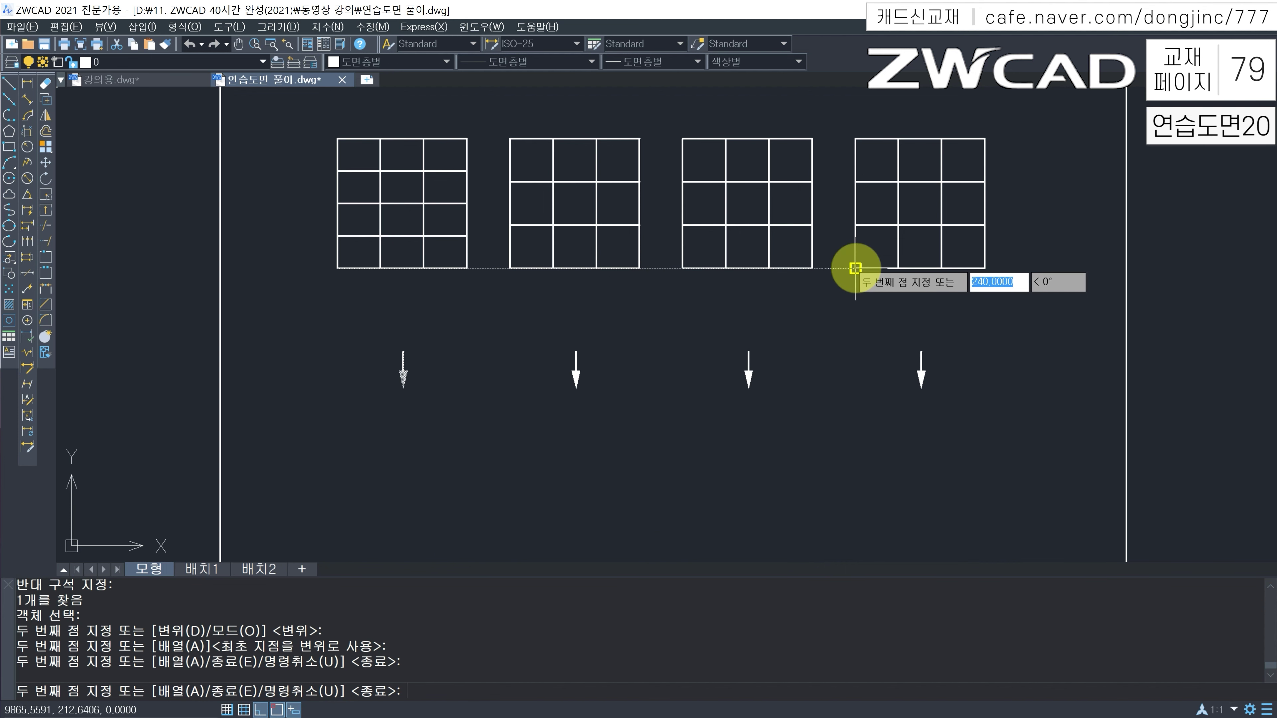
pyautogui.click(855, 268)
pyautogui.press('Escape')
pyautogui.press('Escape')
pyautogui.press('Escape')
pyautogui.press('Escape')
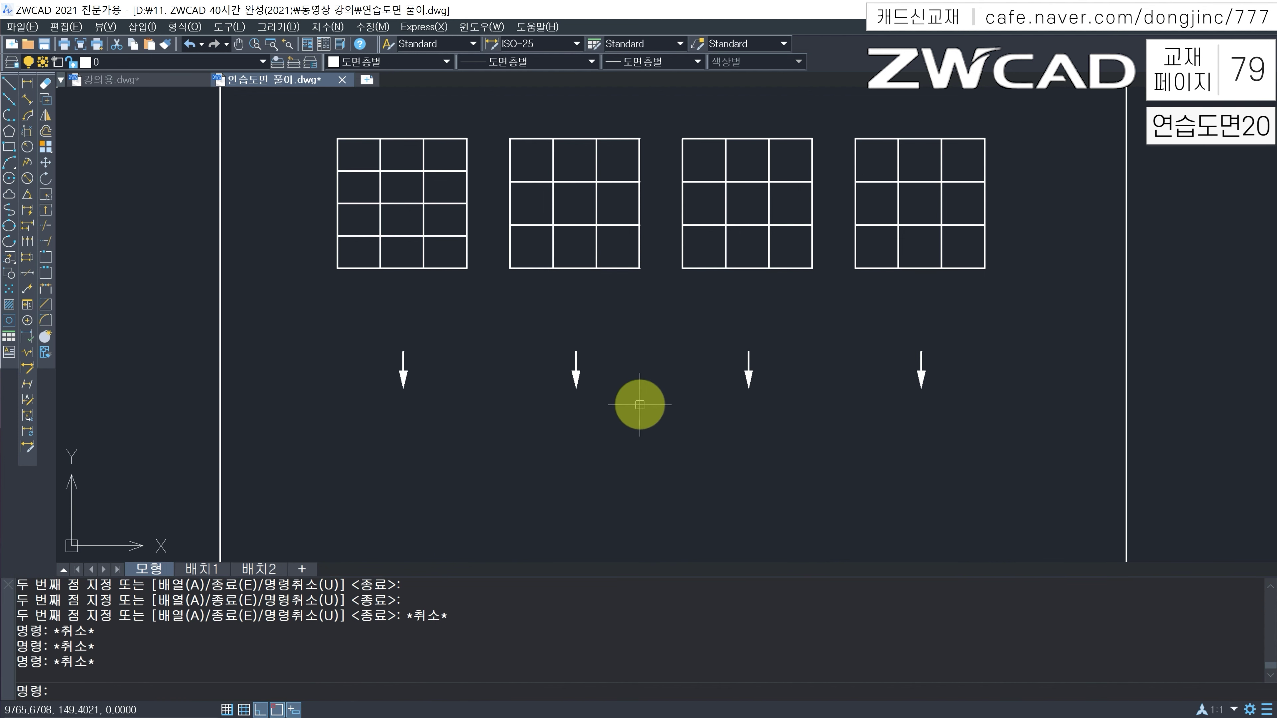
# Step: Copy all four gridded squares together, taking a base point just left of the first square
pyautogui.write('cp')
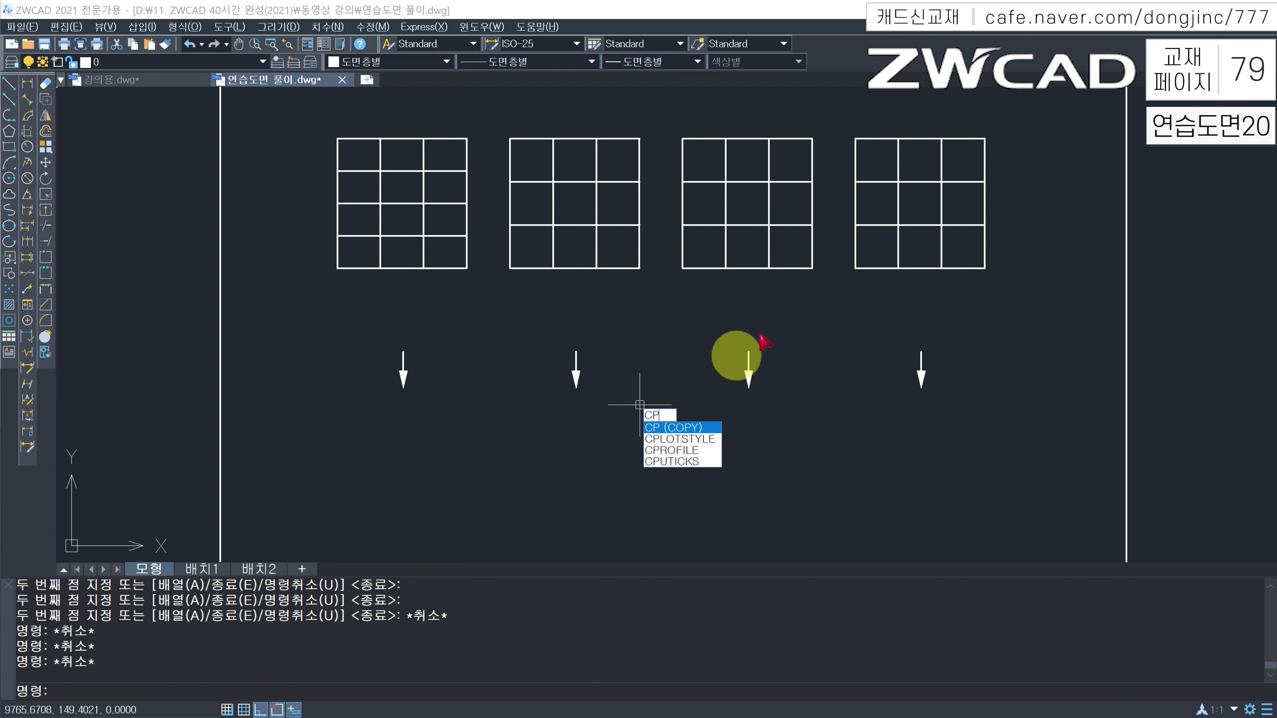
pyautogui.press('Return')
pyautogui.click(1012, 288)
pyautogui.click(317, 126)
pyautogui.press('Return')
pyautogui.click(304, 200)
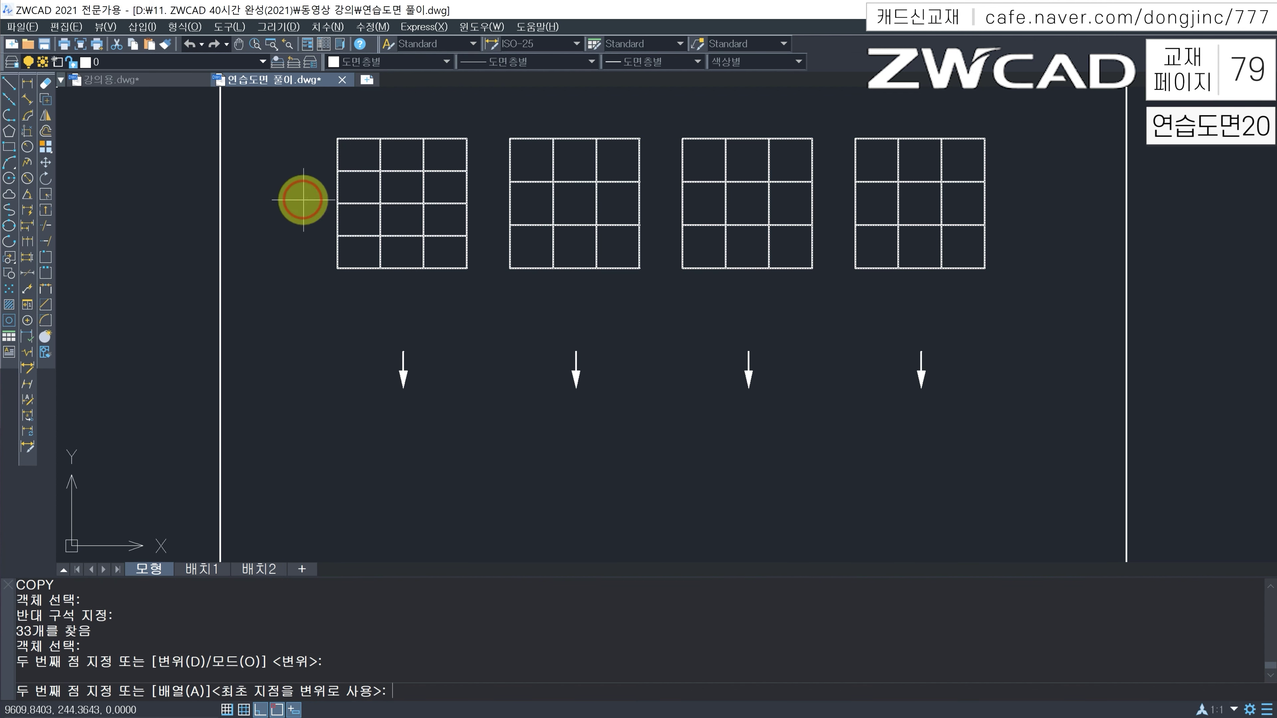
# Step: Place the copy of the four grids directly beneath the row of arrows and finish the copy
pyautogui.moveTo(300, 386); pyautogui.dragTo(296, 346, button='middle')
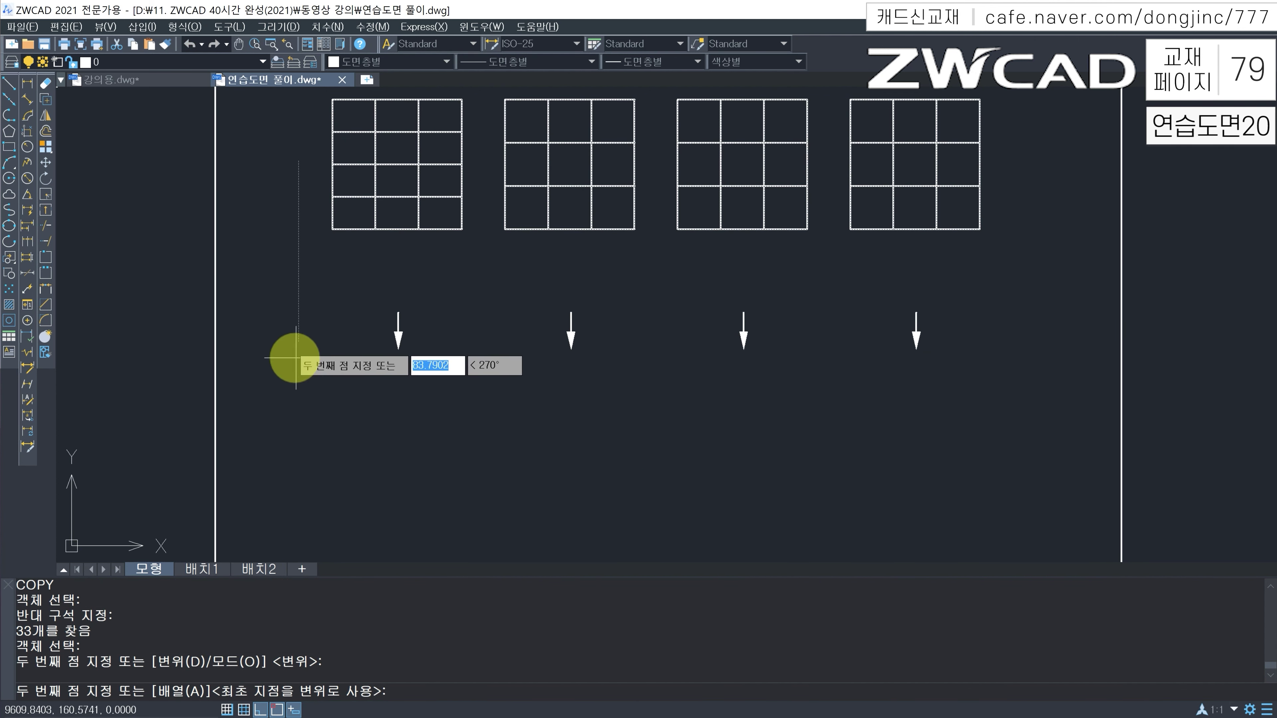
pyautogui.click(299, 474)
pyautogui.press('Escape')
pyautogui.press('Escape')
pyautogui.press('Escape')
pyautogui.moveTo(352, 434); pyautogui.dragTo(379, 374, button='middle')
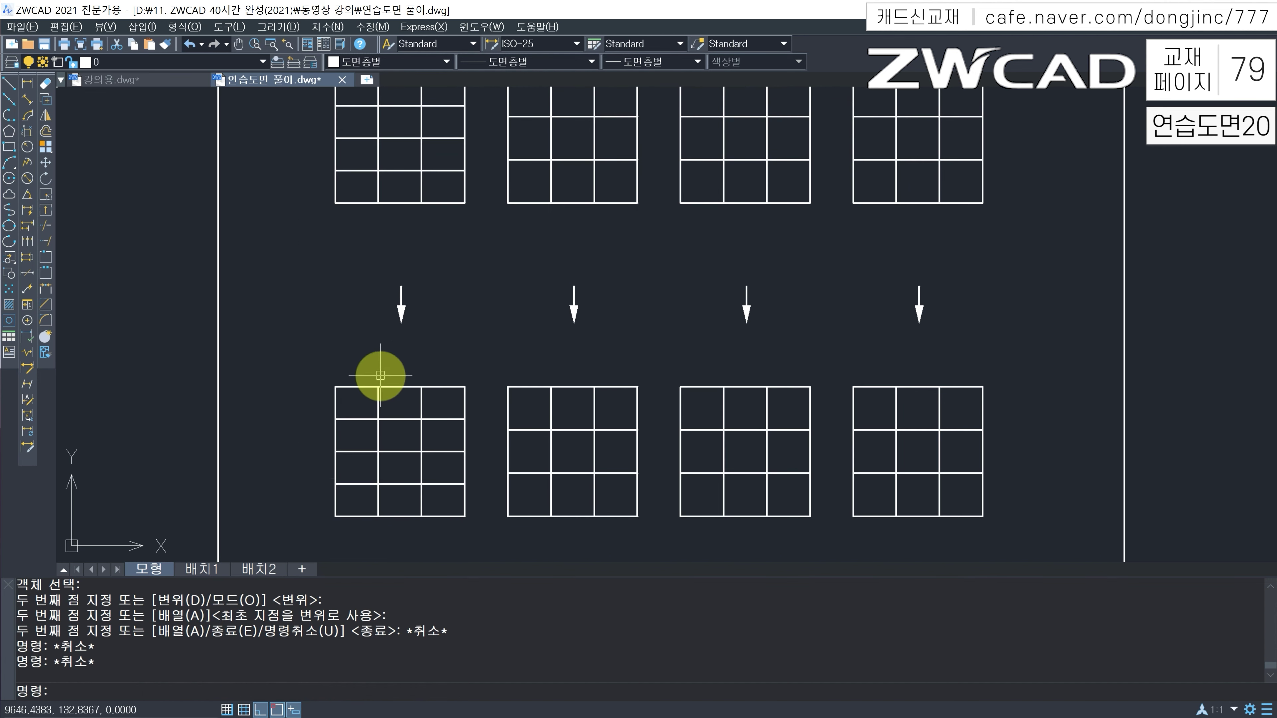
# Step: Trim the first copied grid into a block letter A with an enclosed hole and an open bottom notch
pyautogui.write('t')
pyautogui.press('Return')
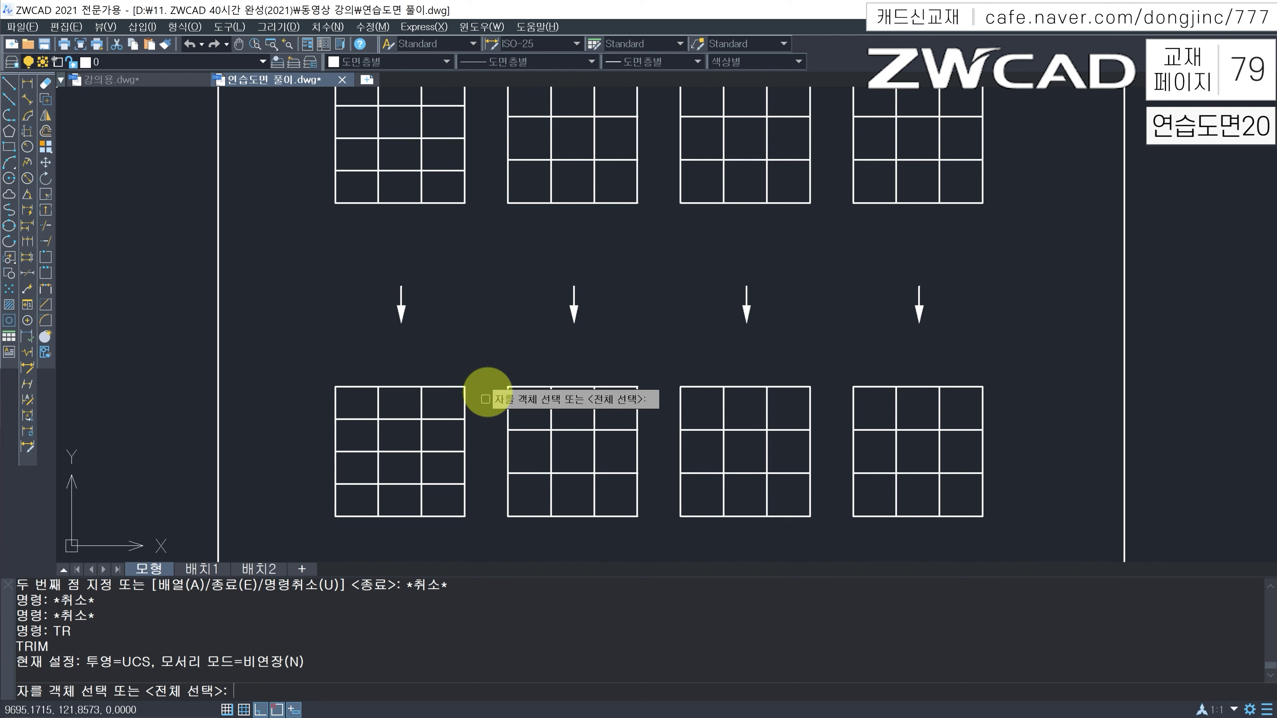
pyautogui.press('Return')
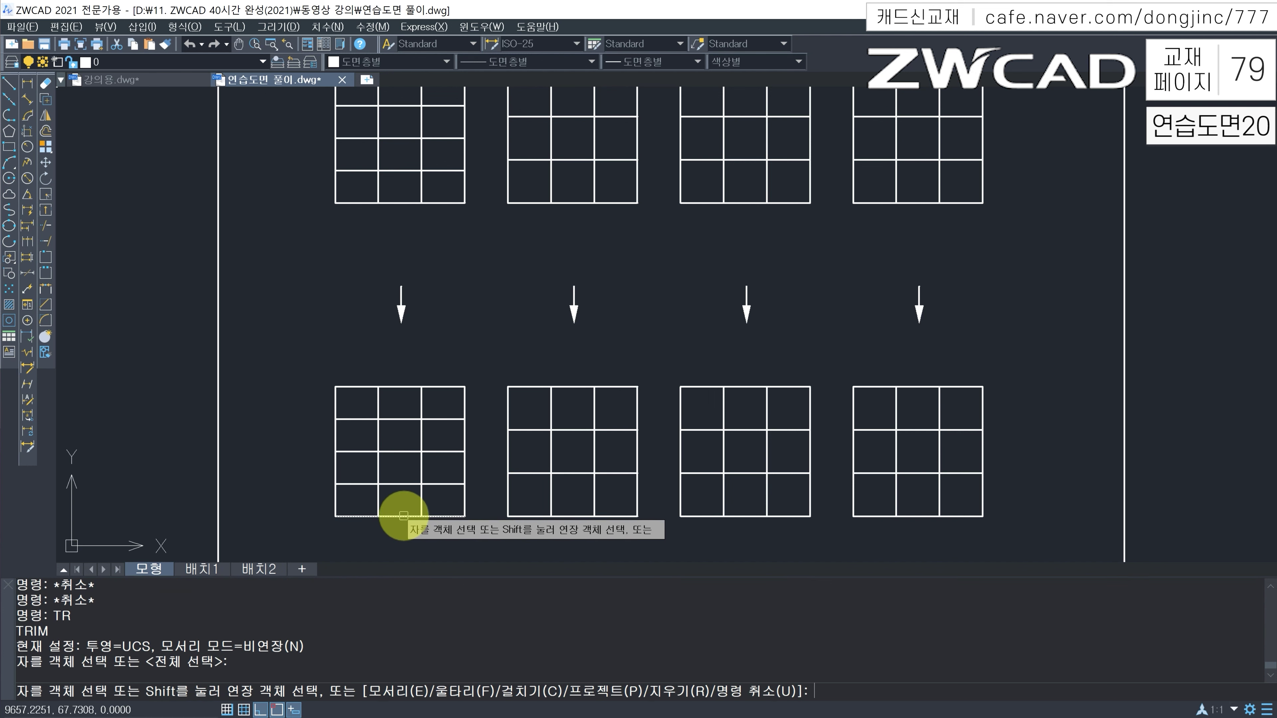
pyautogui.click(403, 515)
pyautogui.click(354, 500)
pyautogui.click(345, 410)
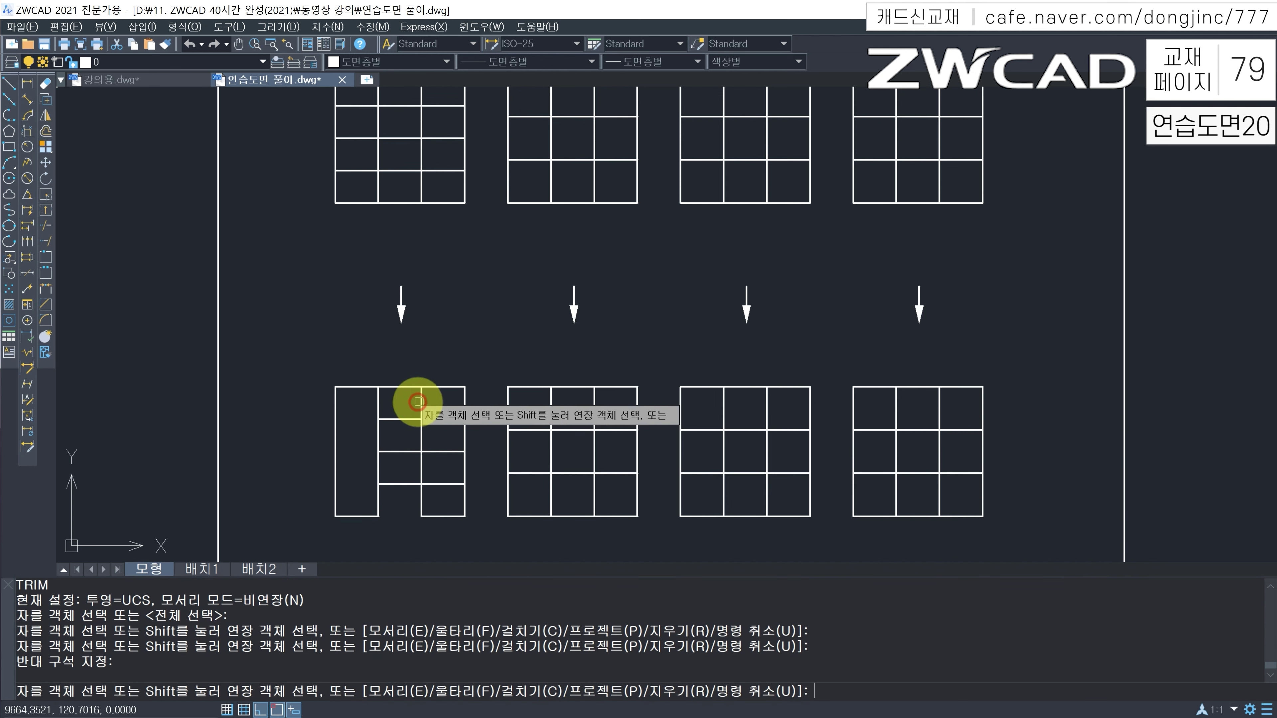
pyautogui.click(433, 402)
pyautogui.click(363, 403)
pyautogui.click(450, 406)
pyautogui.click(438, 493)
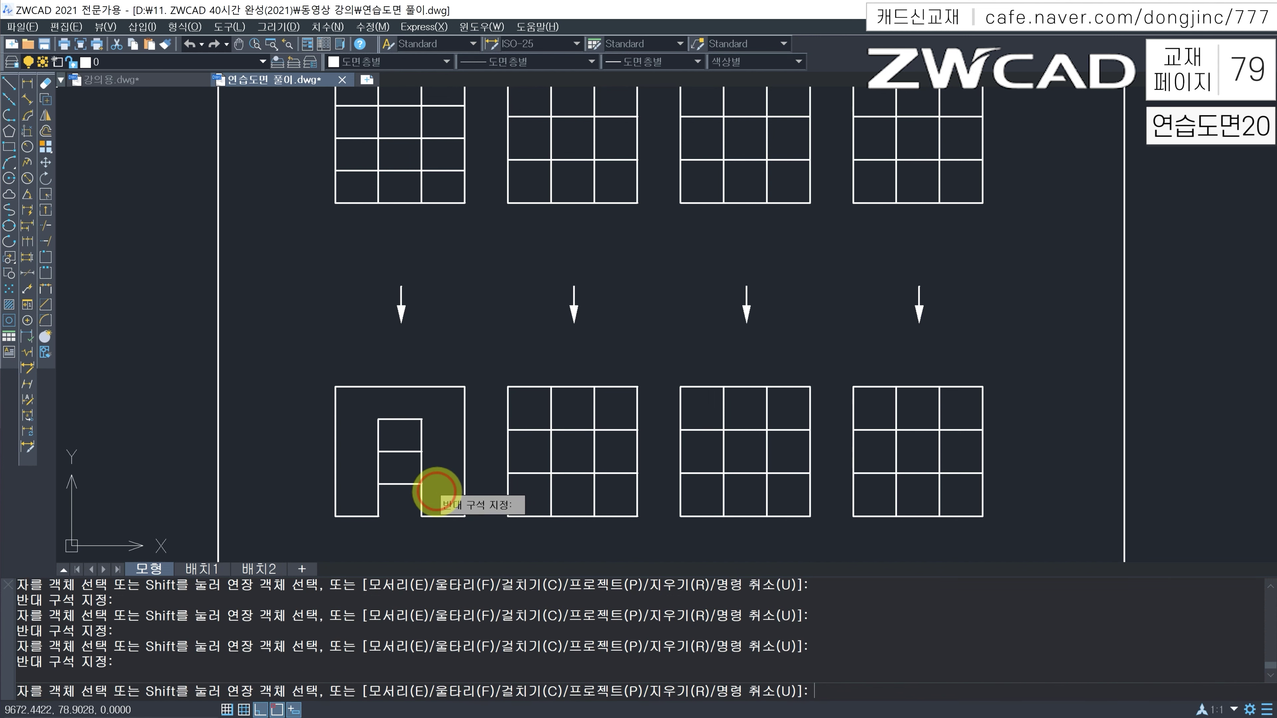
pyautogui.click(440, 469)
pyautogui.click(359, 468)
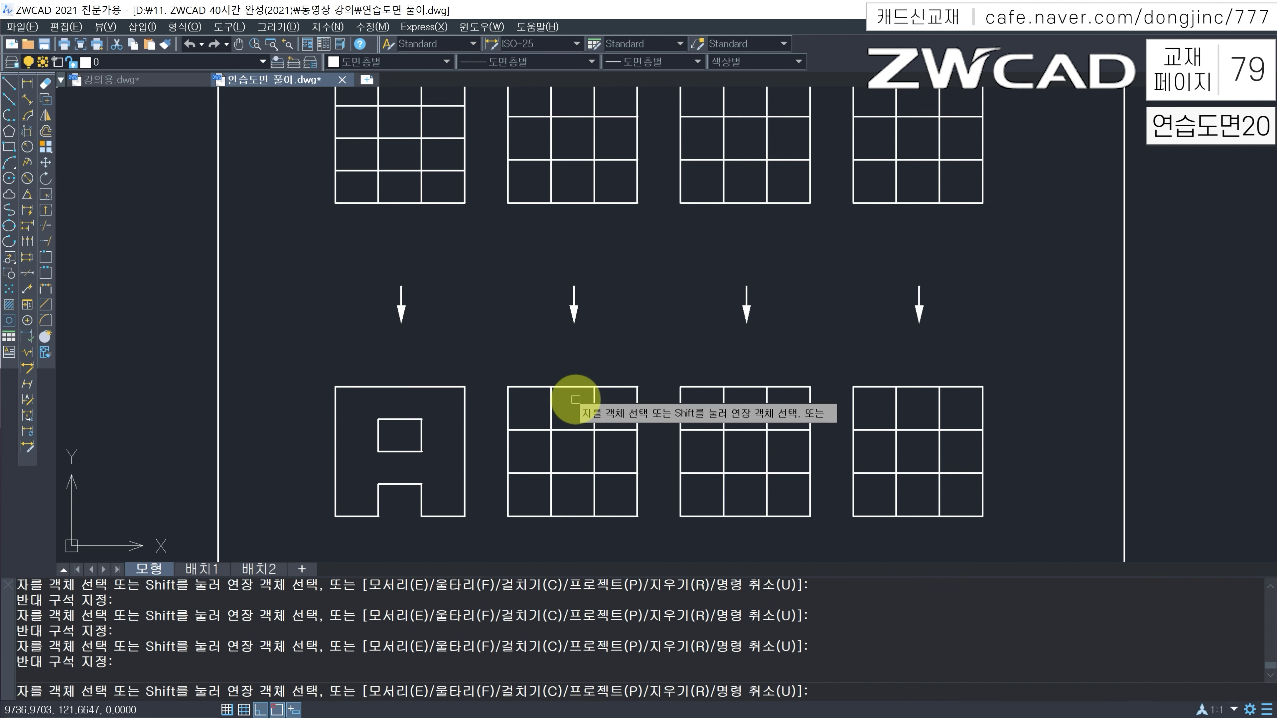
# Step: Trim the second copied grid towards a letter U by opening its upper middle column and removing the inner verticals of the bottom row
pyautogui.click(587, 359)
pyautogui.click(555, 429)
pyautogui.click(537, 412)
pyautogui.click(517, 483)
pyautogui.click(620, 488)
pyautogui.click(540, 489)
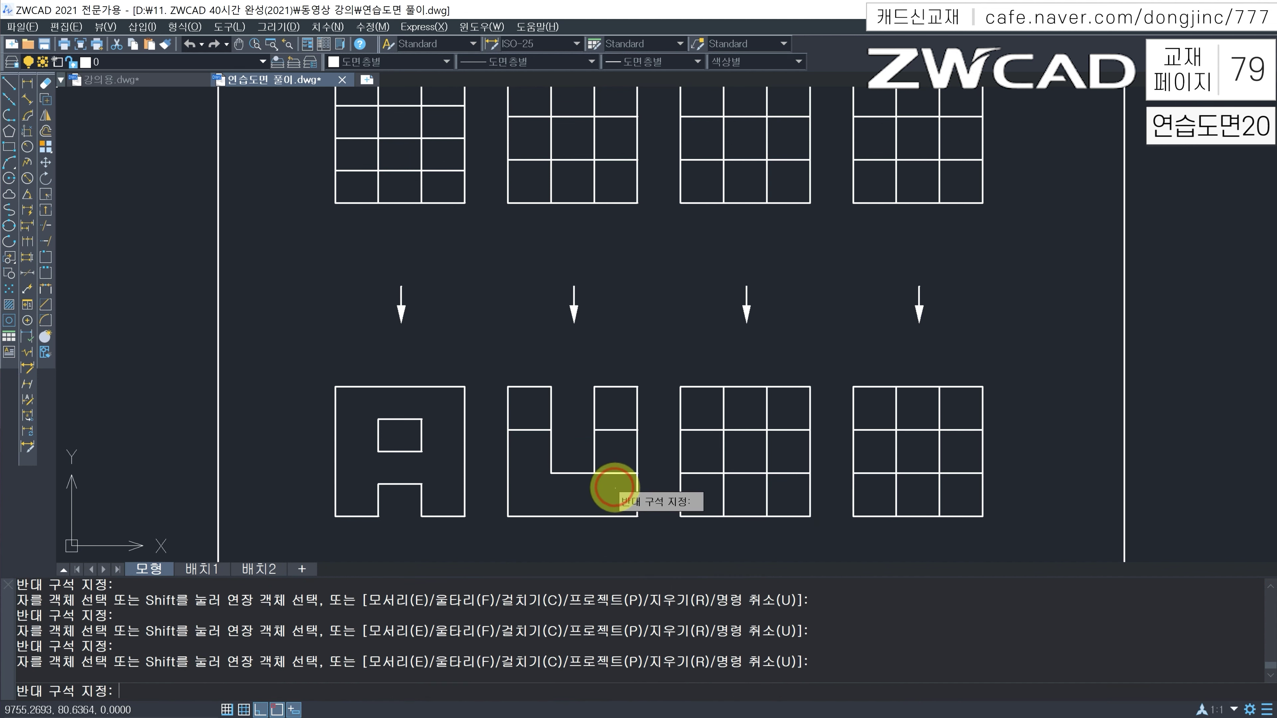
pyautogui.press('Escape')
pyautogui.press('Escape')
# Step: Erase the two leftover horizontal segments inside the arms of the U
pyautogui.click(612, 431)
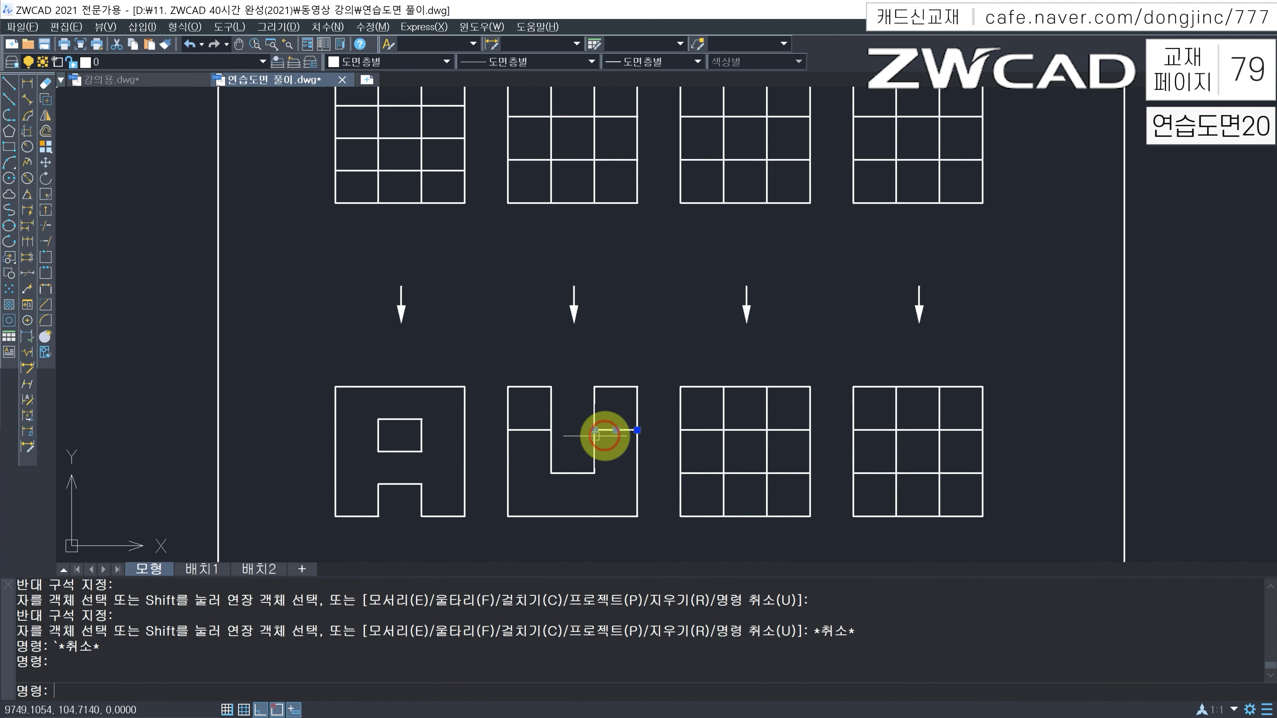
pyautogui.click(530, 429)
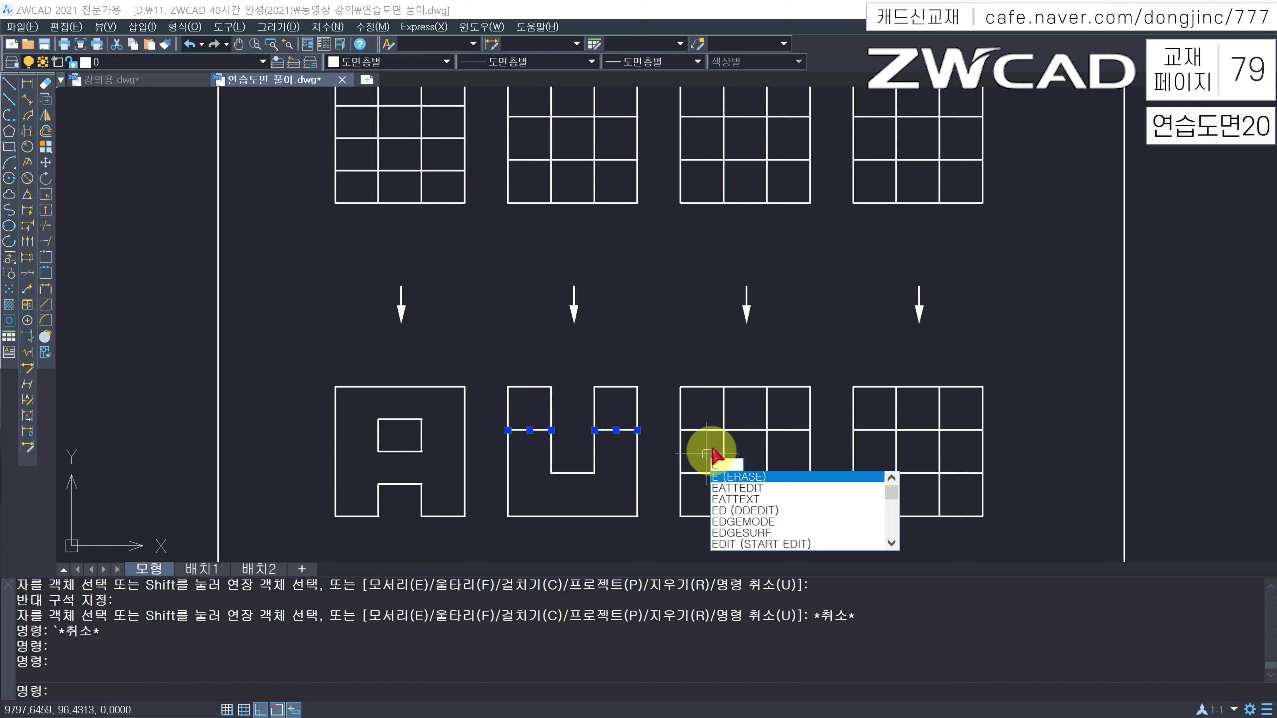
pyautogui.press('space')
# Step: Trim the third copied grid towards a letter T by removing the lower side cells and the inner lines of the top bar
pyautogui.moveTo(753, 456); pyautogui.dragTo(630, 413, button='middle')
pyautogui.write('RE')
pyautogui.press('Escape')
pyautogui.write('TR')
pyautogui.press('Escape')
pyautogui.write('TR')
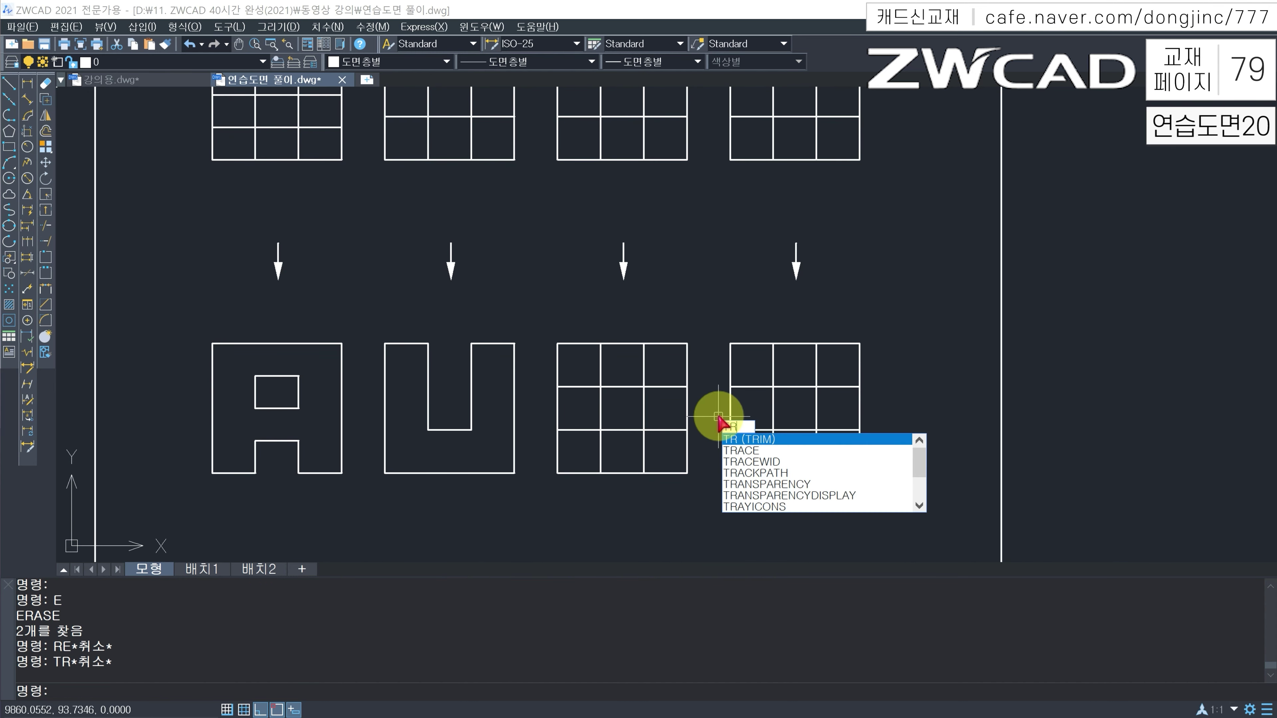
pyautogui.press('space')
pyautogui.press('space')
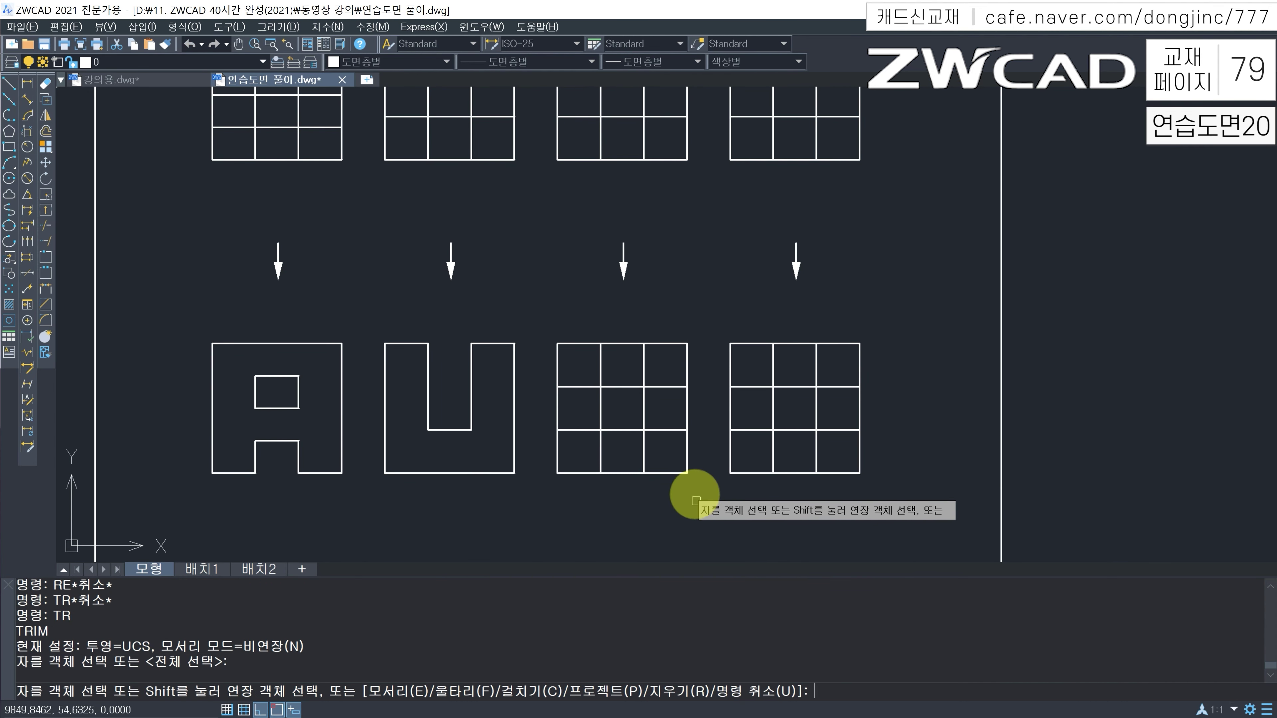
pyautogui.click(696, 487)
pyautogui.click(652, 386)
pyautogui.click(572, 483)
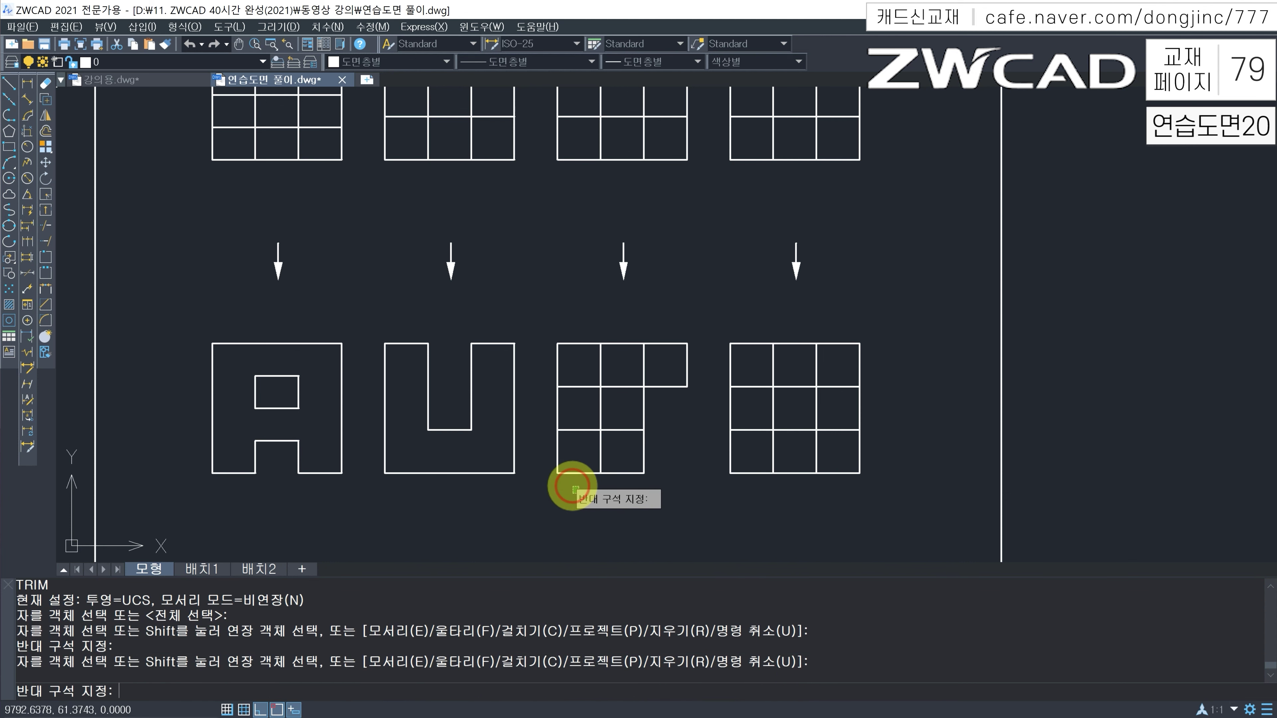
pyautogui.click(555, 412)
pyautogui.click(648, 361)
pyautogui.click(592, 362)
pyautogui.click(621, 371)
pyautogui.click(654, 436)
pyautogui.press('Escape')
# Step: Erase the leftover horizontal segment crossing the stem of the T
pyautogui.click(628, 395)
pyautogui.click(618, 442)
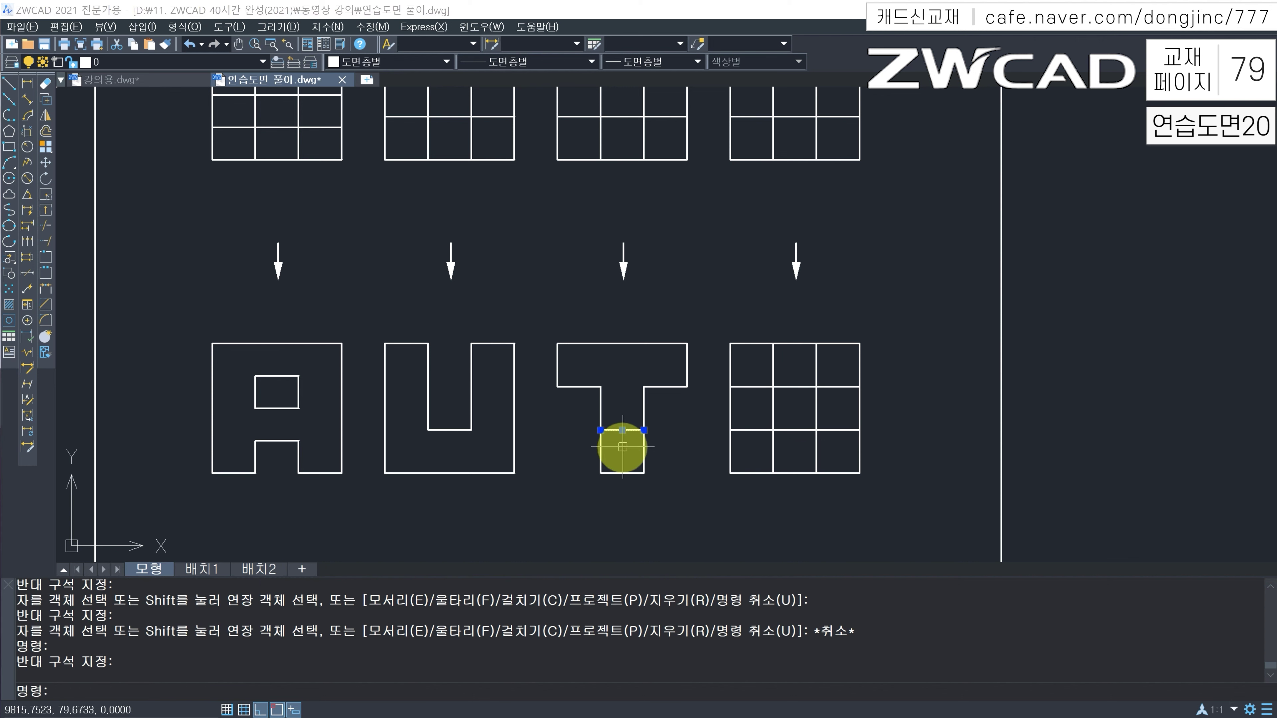
pyautogui.write('e')
pyautogui.press('Return')
pyautogui.press('Escape')
pyautogui.press('Escape')
# Step: Trim the fourth copied grid into a letter O, keeping only the outer square and the centre cell
pyautogui.write('tr')
pyautogui.press('Return')
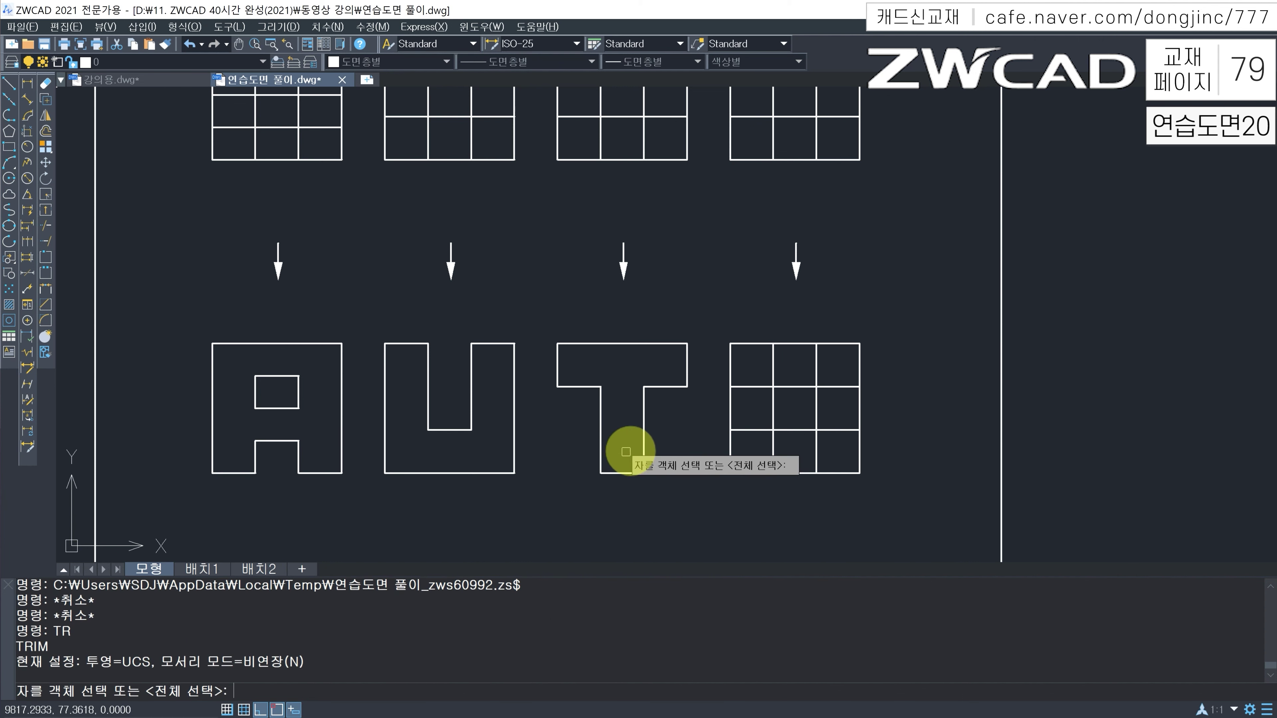
pyautogui.press('Return')
pyautogui.click(844, 363)
pyautogui.click(734, 370)
pyautogui.click(753, 358)
pyautogui.click(744, 440)
pyautogui.click(755, 449)
pyautogui.click(822, 379)
pyautogui.press('Escape')
pyautogui.press('Escape')
pyautogui.press('Escape')
pyautogui.press('Escape')
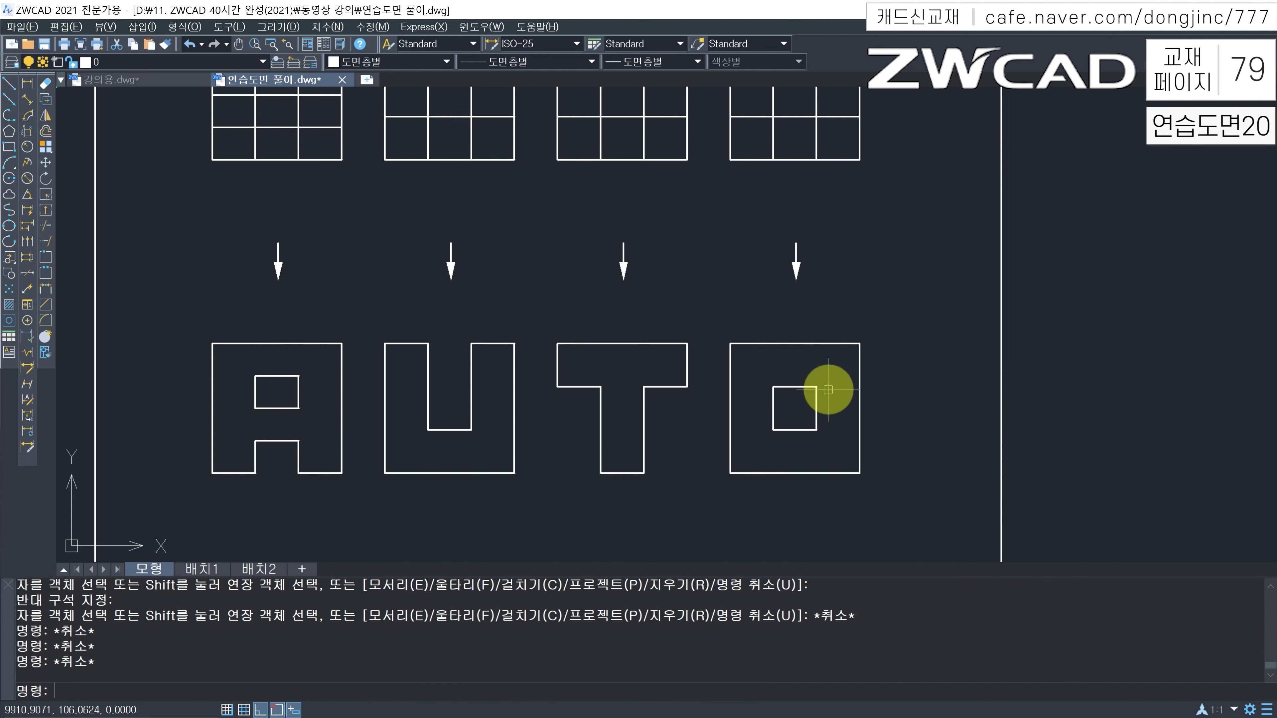
# Step: Add quick dimensions for the row heights along the left side of the first upper grid
pyautogui.moveTo(510, 225); pyautogui.dragTo(550, 371, button='middle')
pyautogui.write('qdim')
pyautogui.press('Return')
pyautogui.moveTo(333, 300); pyautogui.dragTo(422, 380, button='middle')
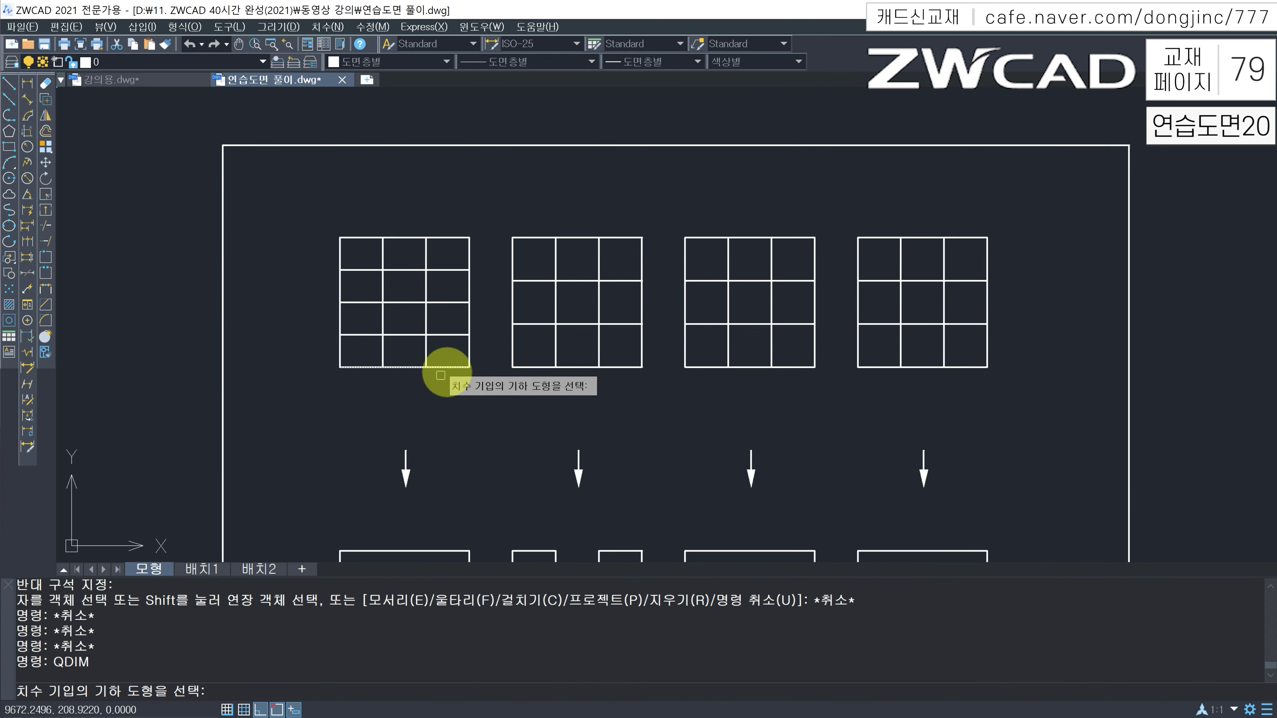
pyautogui.click(461, 195)
pyautogui.click(315, 394)
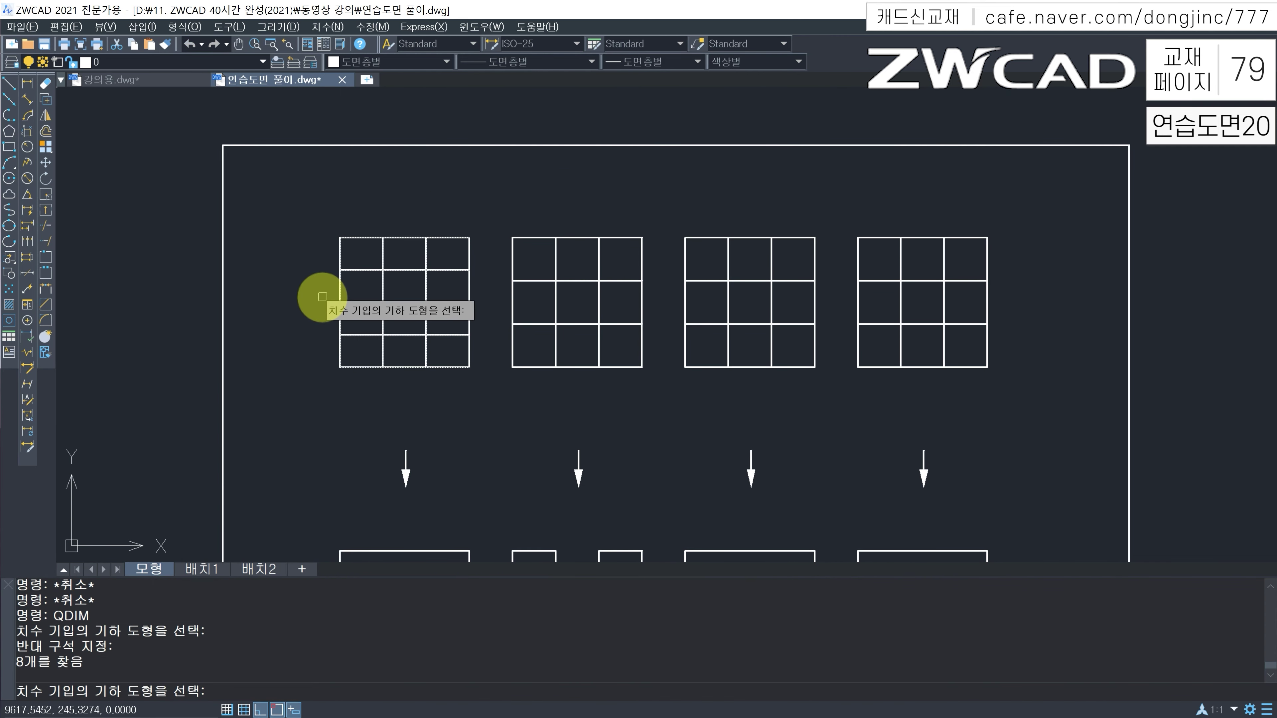
pyautogui.press('Return')
pyautogui.click(313, 307)
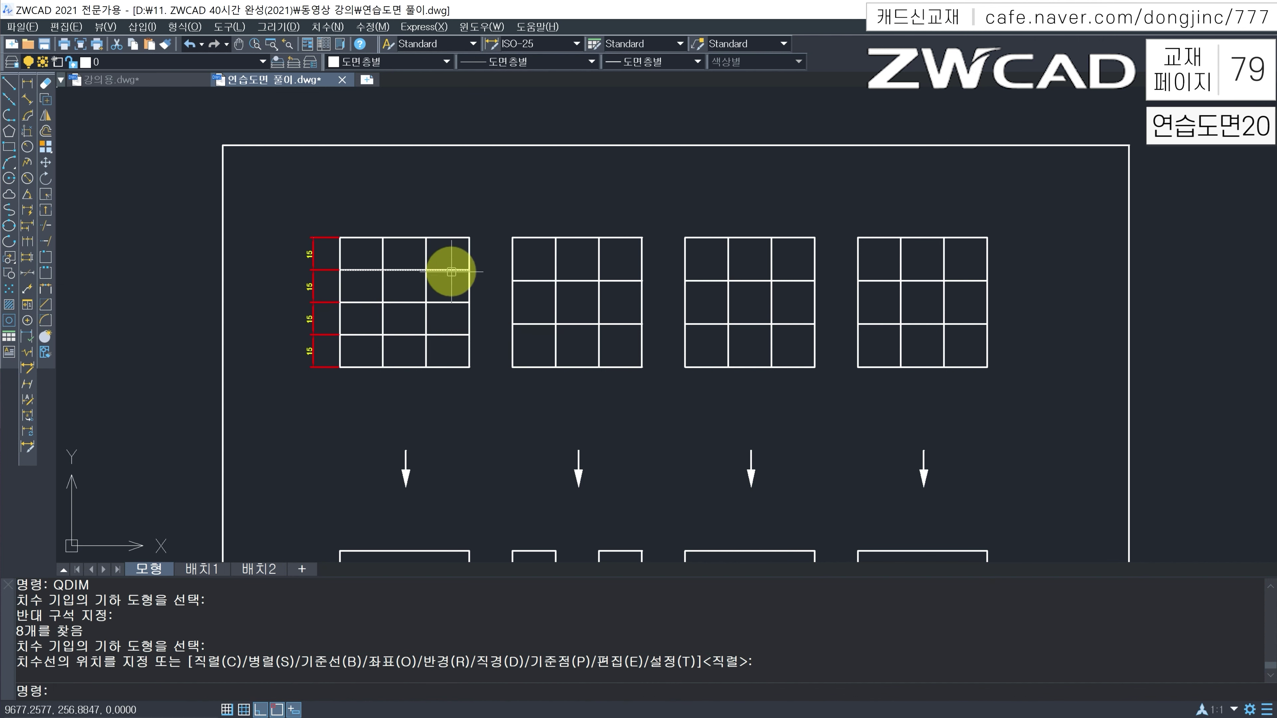
# Step: Add quick dimensions for the three column widths above the first upper grid
pyautogui.press('Return')
pyautogui.click(480, 250)
pyautogui.click(331, 252)
pyautogui.press('Return')
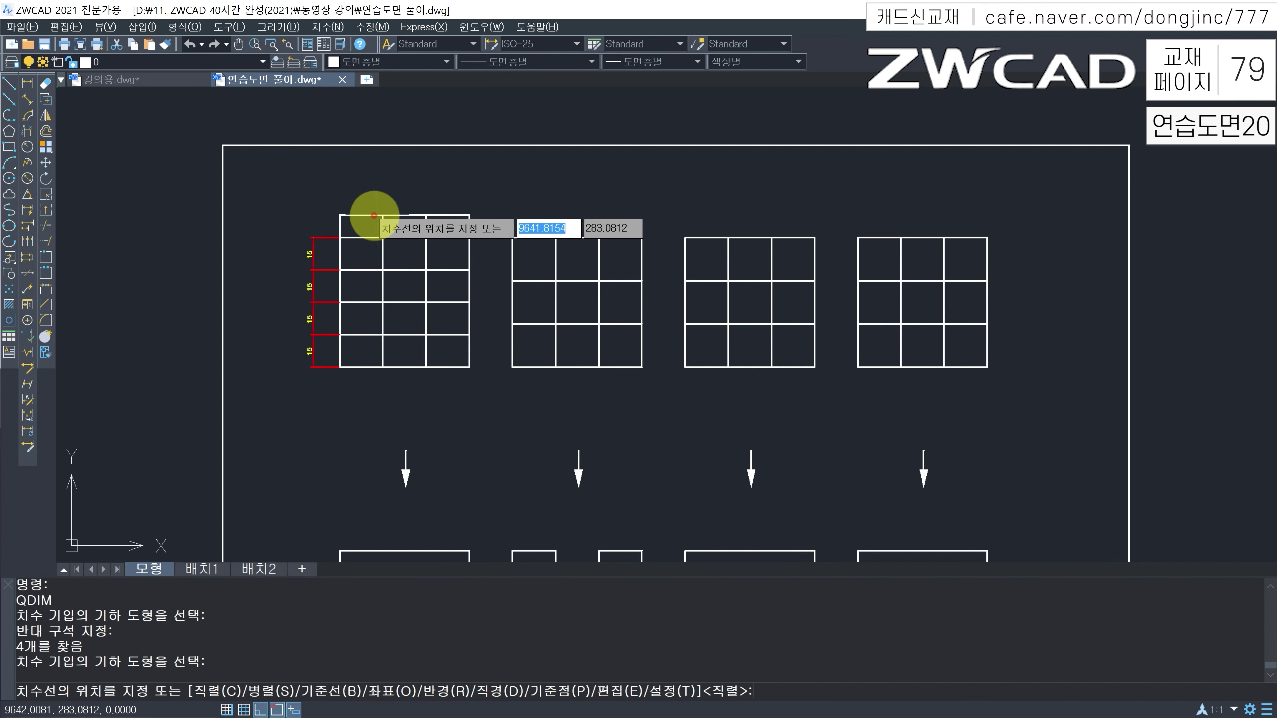
pyautogui.click(395, 214)
# Step: Add a linear dimension for the first grid's overall height, outside the row dimensions
pyautogui.write('DLI')
pyautogui.press('Return')
pyautogui.click(340, 238)
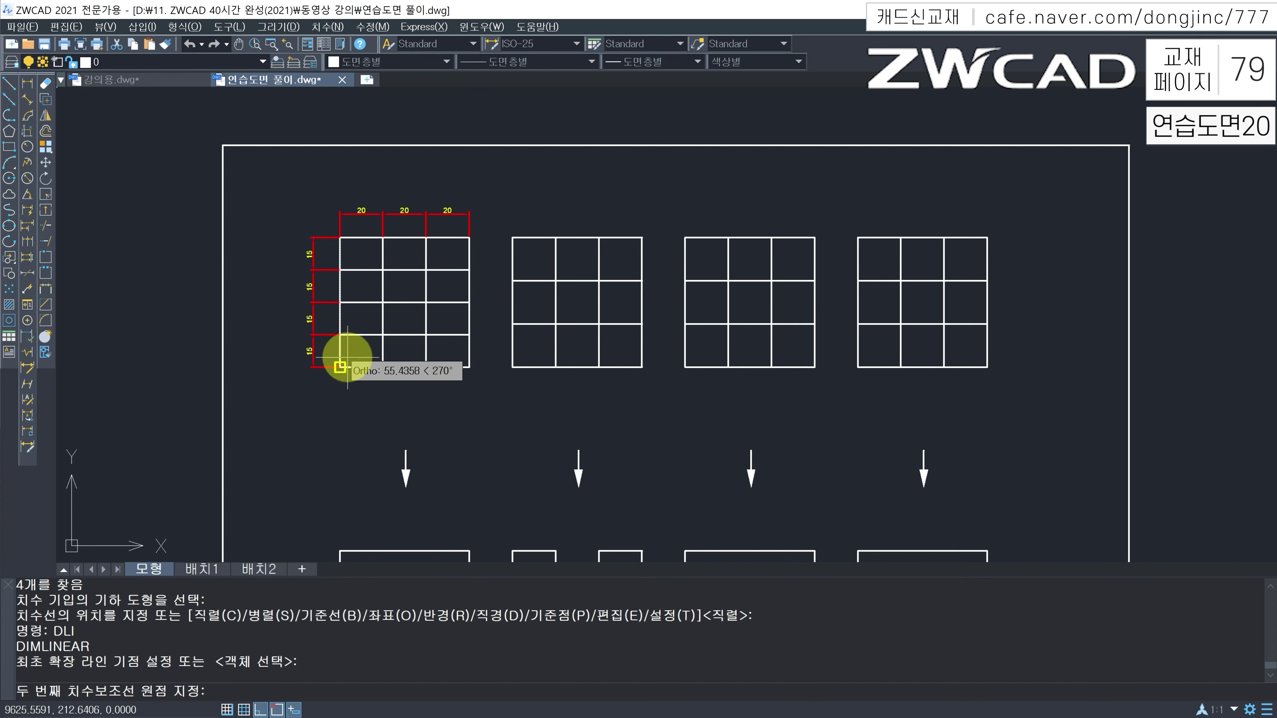
pyautogui.click(341, 367)
pyautogui.click(290, 325)
# Step: Add a linear dimension for the first grid's overall width above the column dimensions
pyautogui.press('Return')
pyautogui.click(340, 238)
pyautogui.click(468, 238)
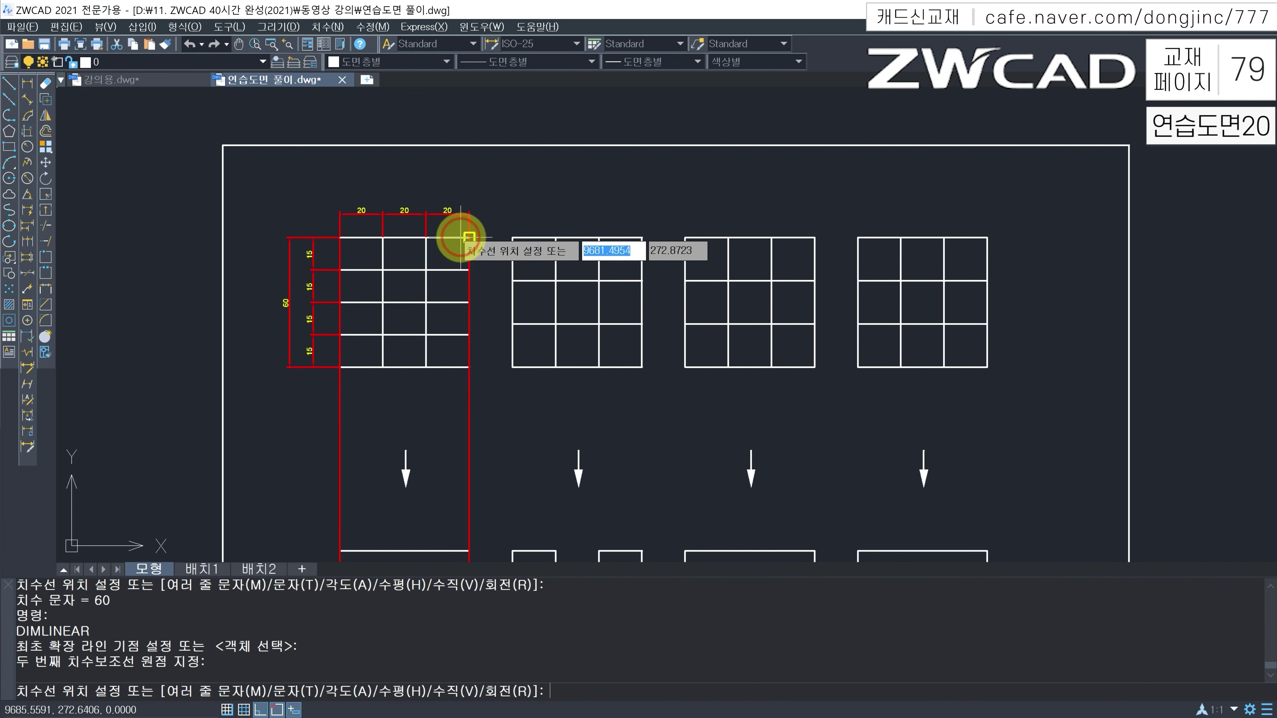
pyautogui.click(463, 198)
pyautogui.press('Escape')
# Step: Add a linear dimension for the gap between the first and second upper grids, in line with the overall width dimension
pyautogui.press('Return')
pyautogui.click(469, 237)
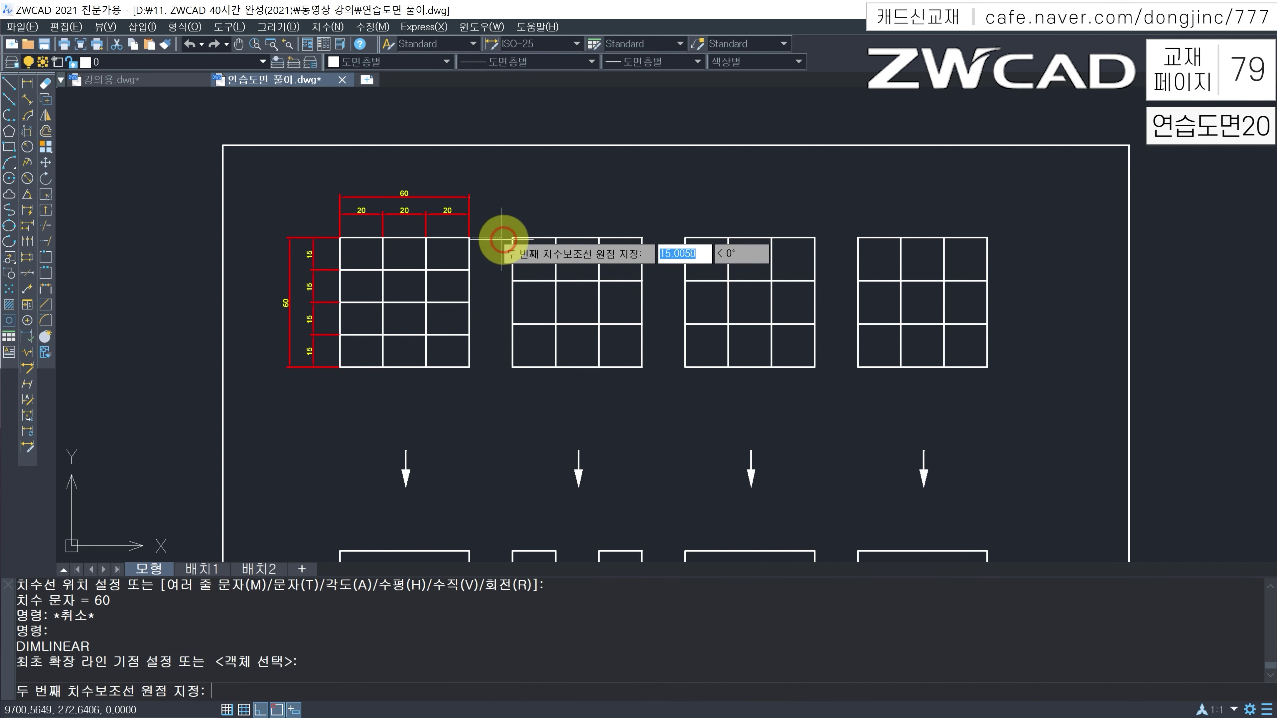
pyautogui.click(512, 238)
pyautogui.click(473, 200)
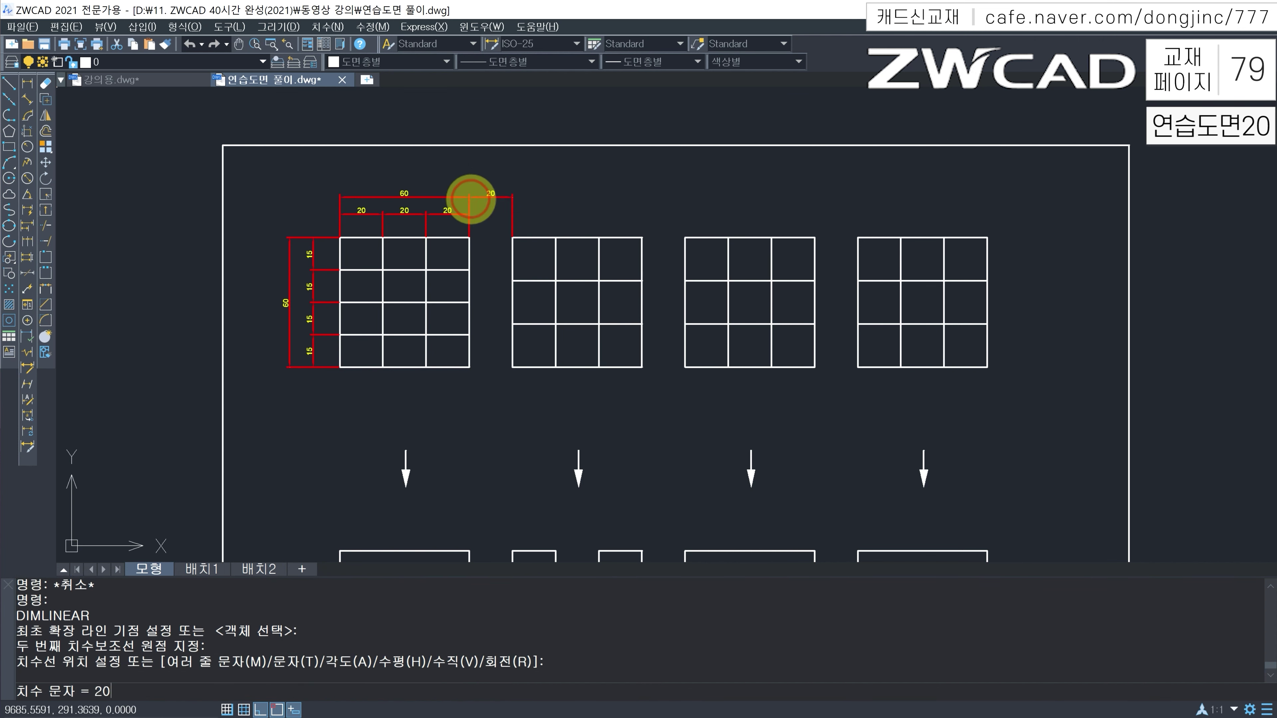
pyautogui.press('Escape')
pyautogui.press('Escape')
# Step: Add quick dimensions for the columns and gaps of the other three upper grids, aligned with the first grid's column dimensions
pyautogui.write('qdim')
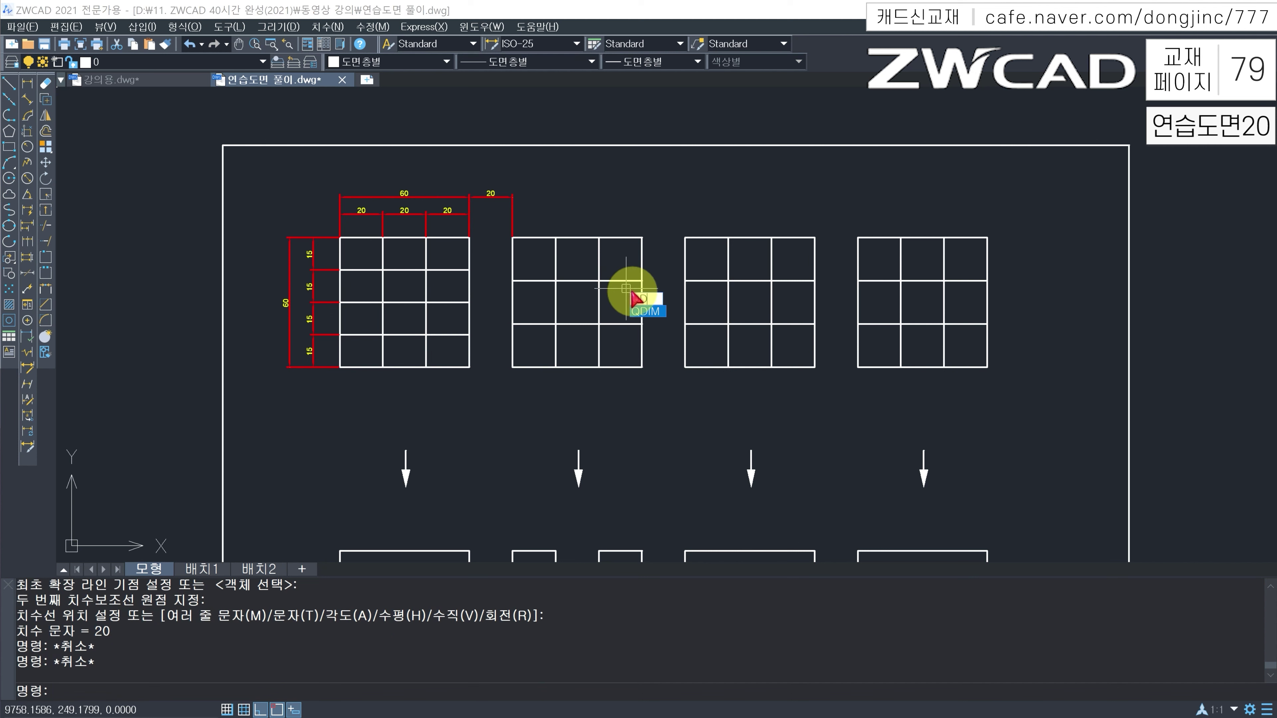
pyautogui.press('Return')
pyautogui.click(1045, 225)
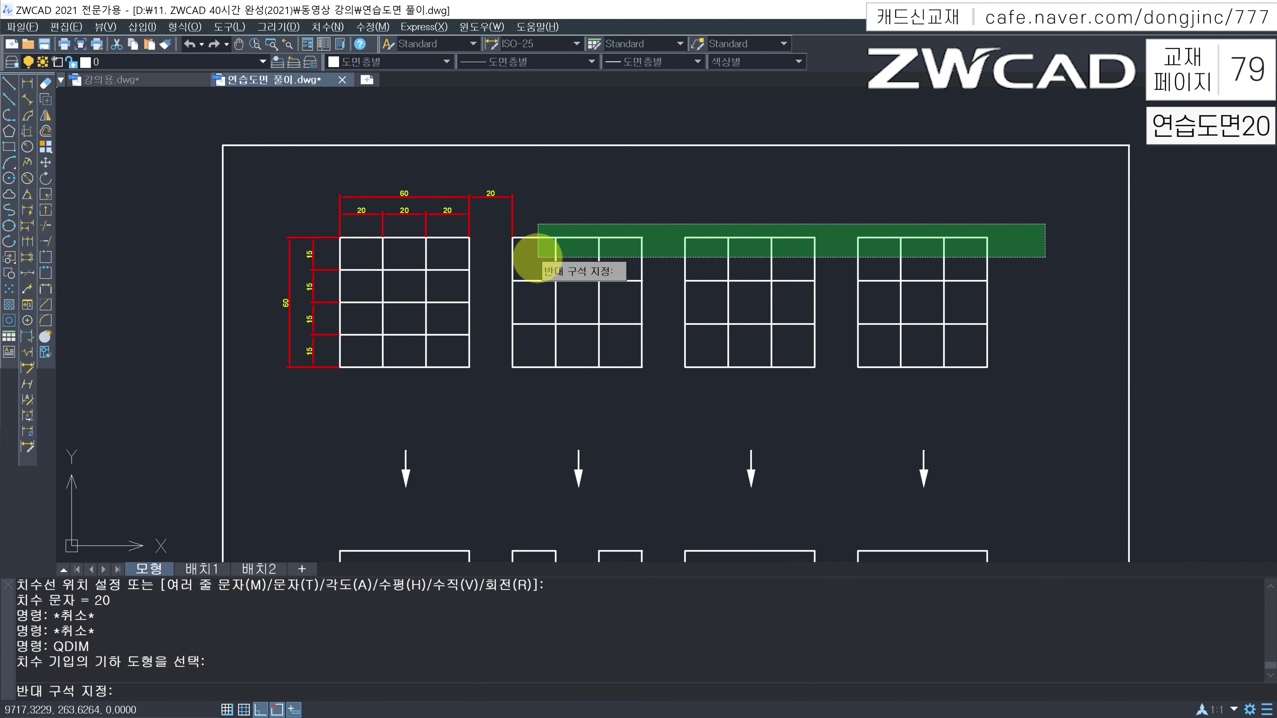
pyautogui.click(525, 257)
pyautogui.click(527, 263)
pyautogui.click(487, 263)
pyautogui.press('Return')
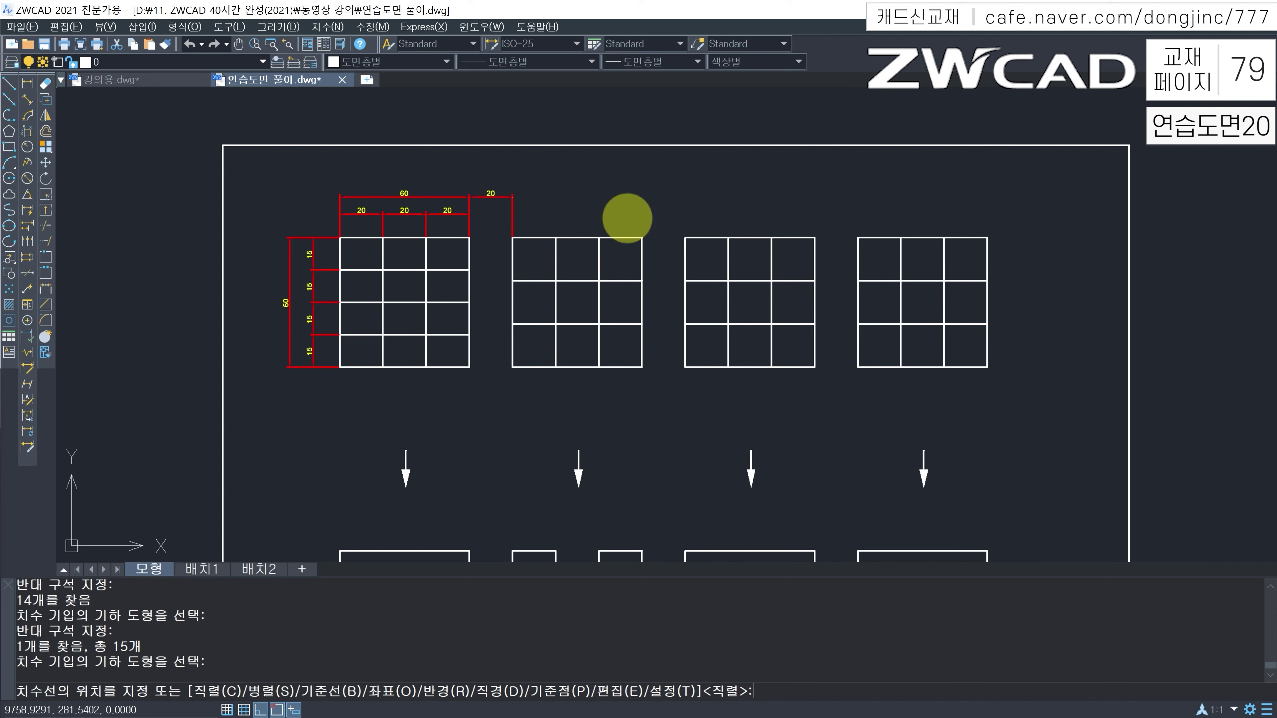
pyautogui.scroll(4, 553, 216)
pyautogui.scroll(2, 432, 240)
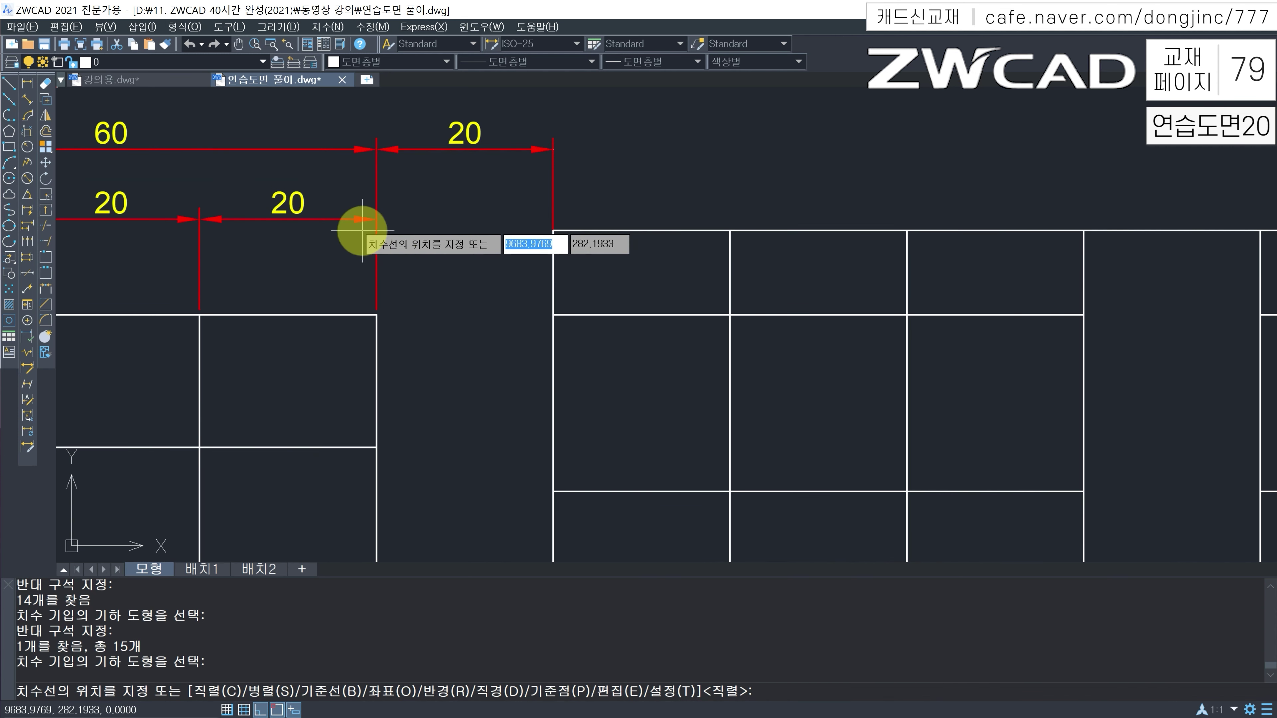
pyautogui.click(378, 219)
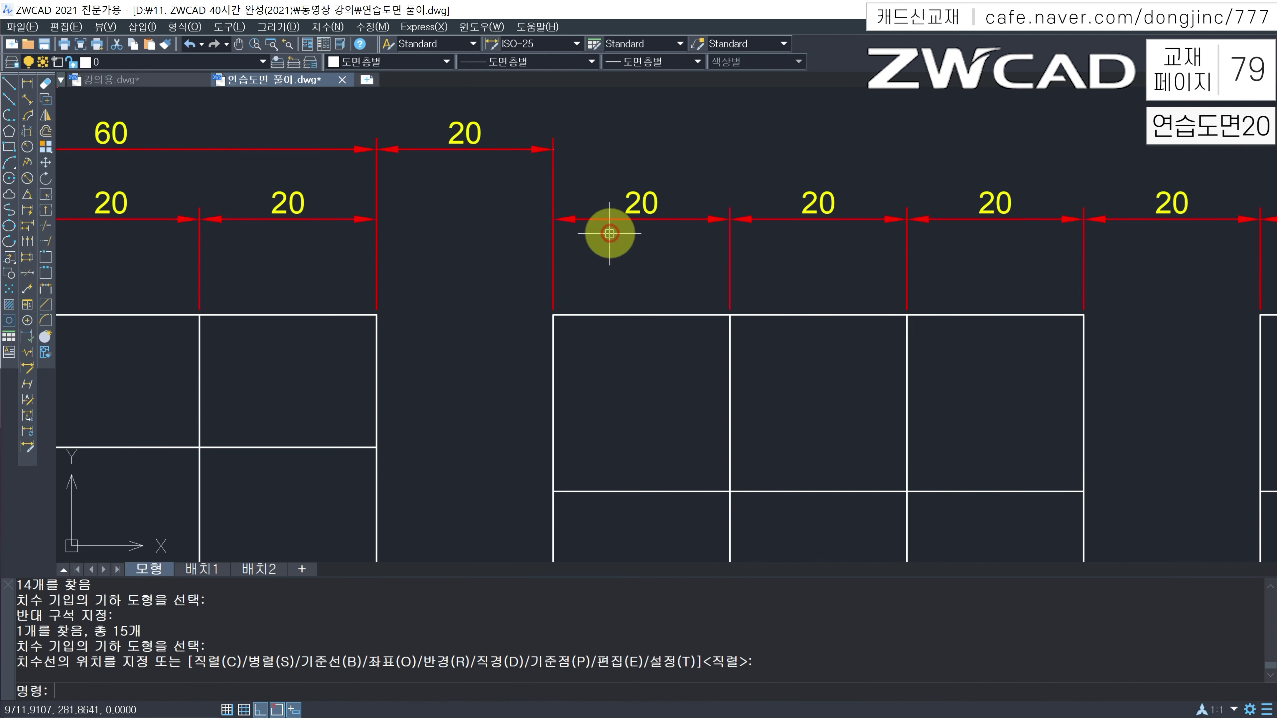
# Step: Add quick dimensions for the overall widths and gaps of the other three upper grids, aligned with the first grid's overall width dimension
pyautogui.scroll(-2, 711, 214)
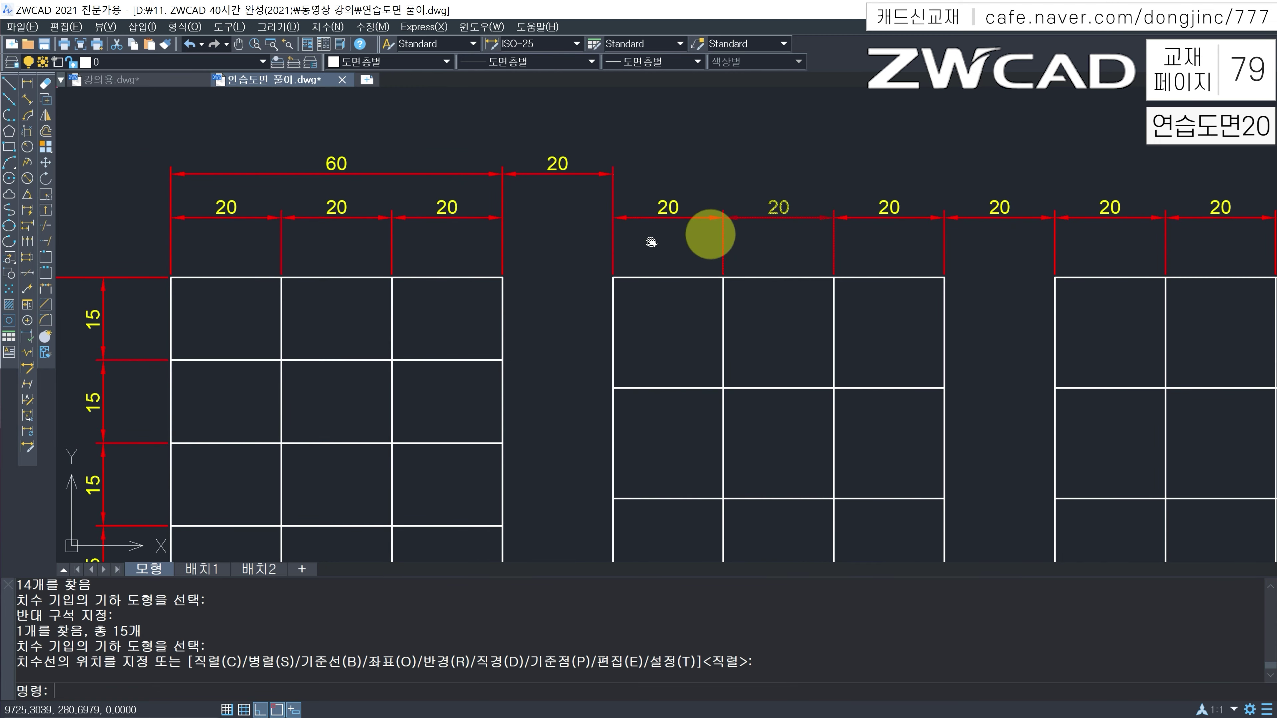
pyautogui.moveTo(710, 234); pyautogui.dragTo(513, 268, button='middle')
pyautogui.press('Escape')
pyautogui.press('Escape')
pyautogui.write('qdim')
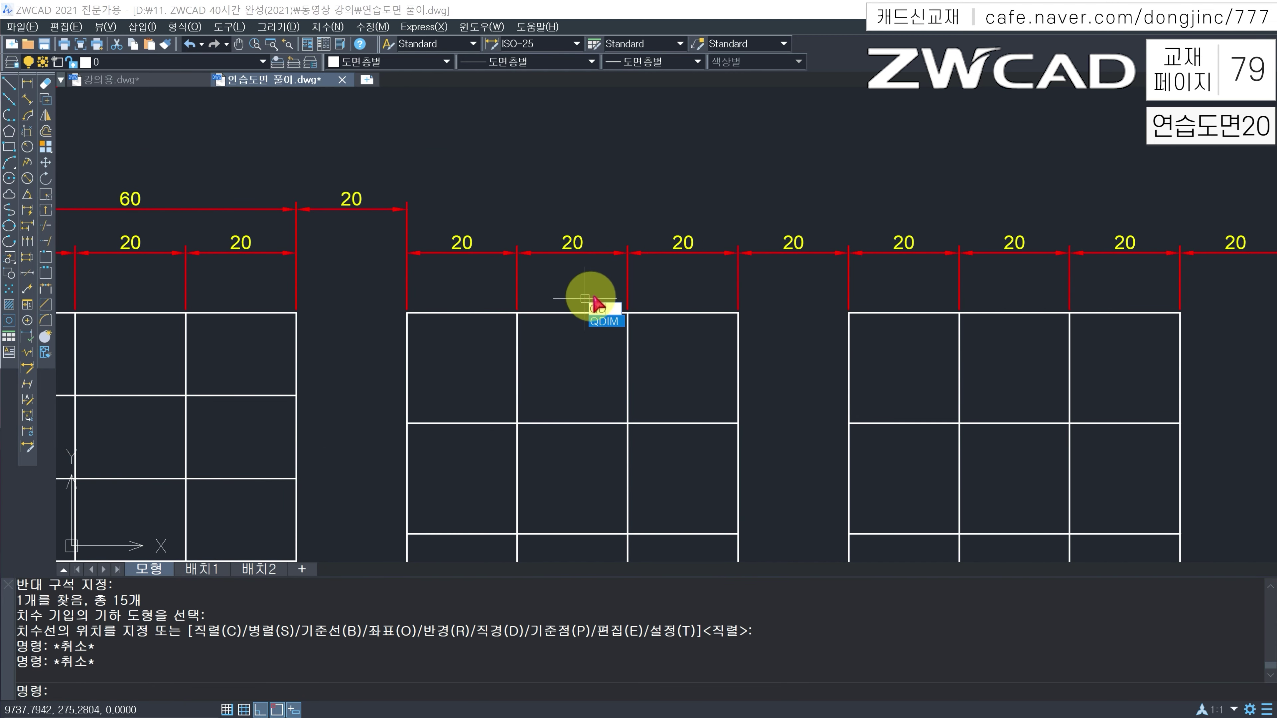
pyautogui.press('space')
pyautogui.click(585, 283)
pyautogui.click(569, 333)
pyautogui.click(921, 289)
pyautogui.click(892, 334)
pyautogui.scroll(-2, 892, 333)
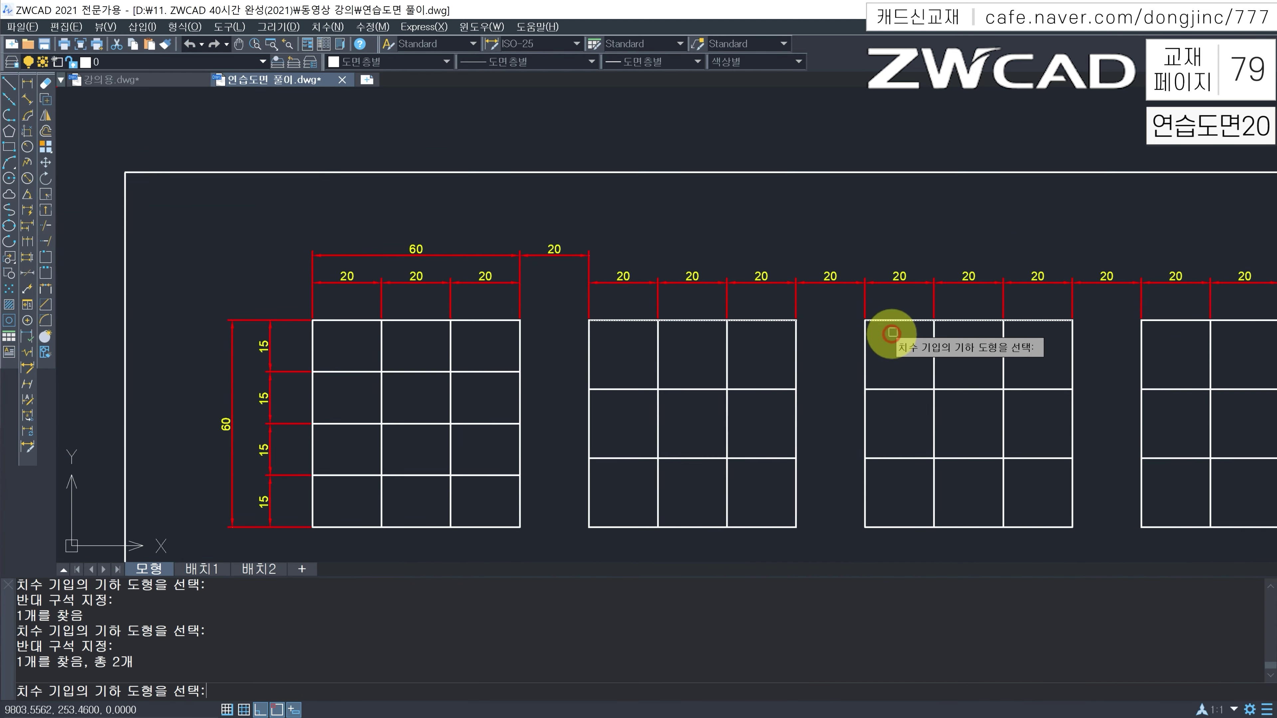
pyautogui.moveTo(907, 342); pyautogui.dragTo(770, 344, button='middle')
pyautogui.click(941, 321)
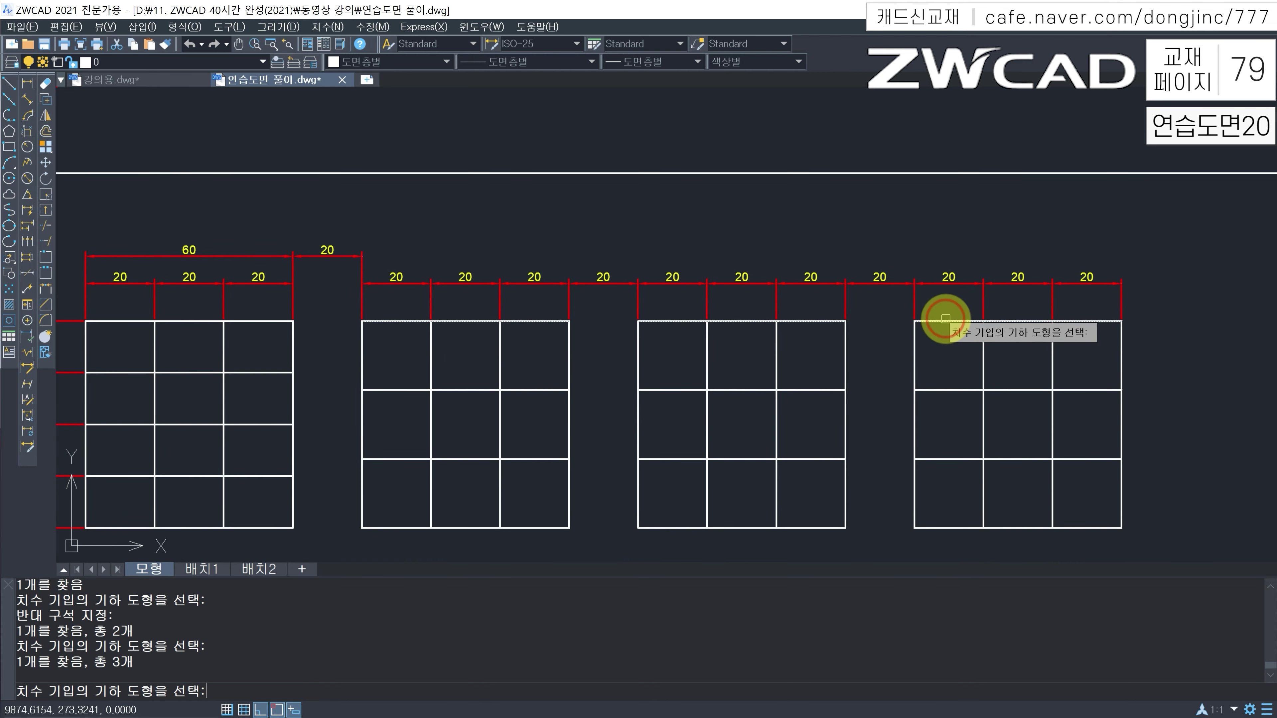
pyautogui.scroll(-2, 941, 322)
pyautogui.press('space')
pyautogui.click(937, 287)
pyautogui.scroll(3, 575, 290)
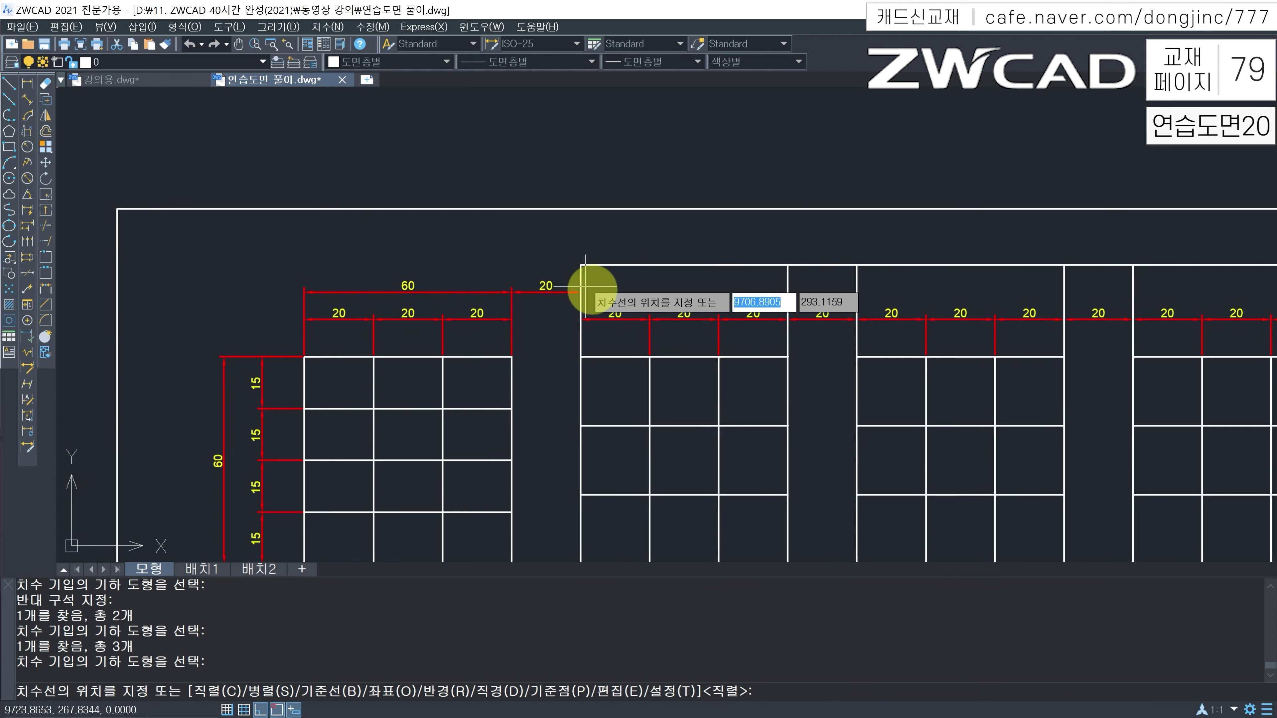
pyautogui.moveTo(570, 296)
pyautogui.mouseDown(button='middle')
pyautogui.moveTo(701, 355)
pyautogui.moveTo(476, 325)
pyautogui.moveTo(490, 294)
pyautogui.mouseUp(button='middle')
pyautogui.press('Escape')
pyautogui.scroll(-2, 552, 343)
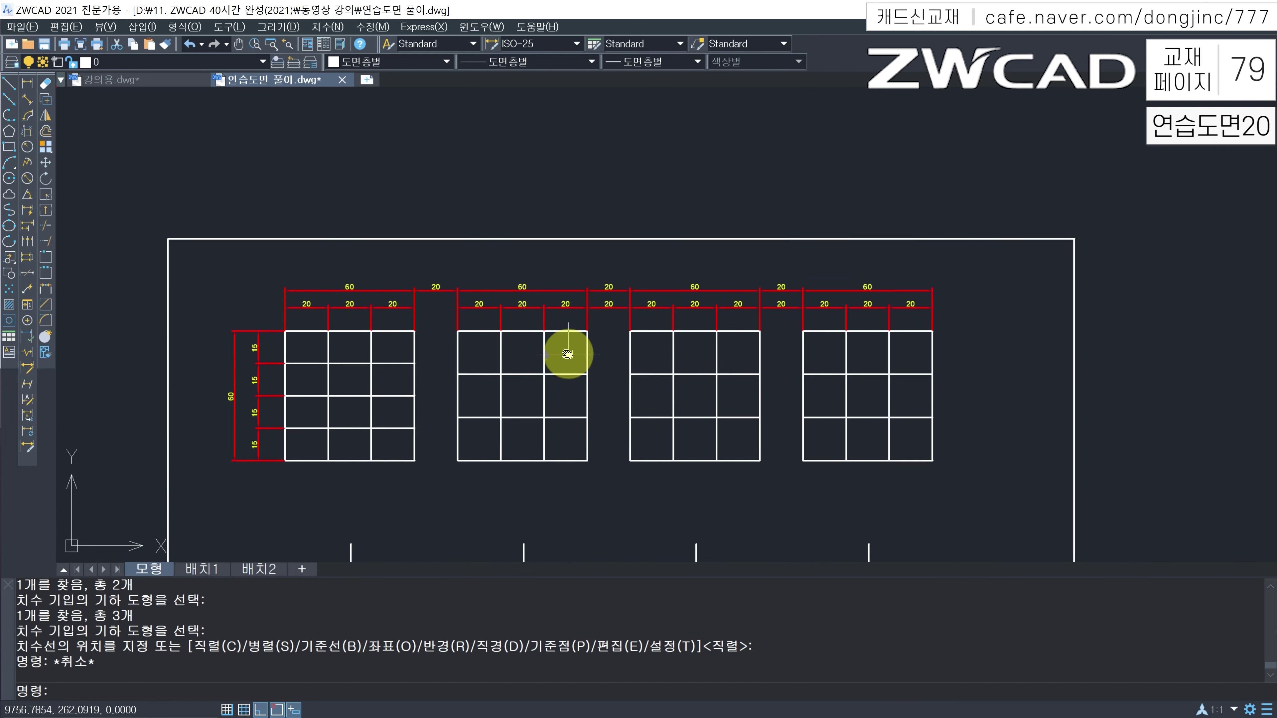
# Step: Add quick dimensions for the row heights of the fourth upper grid along its right side
pyautogui.moveTo(675, 362); pyautogui.dragTo(446, 348, button='middle')
pyautogui.write('qd')
pyautogui.press('space')
pyautogui.scroll(2, 691, 351)
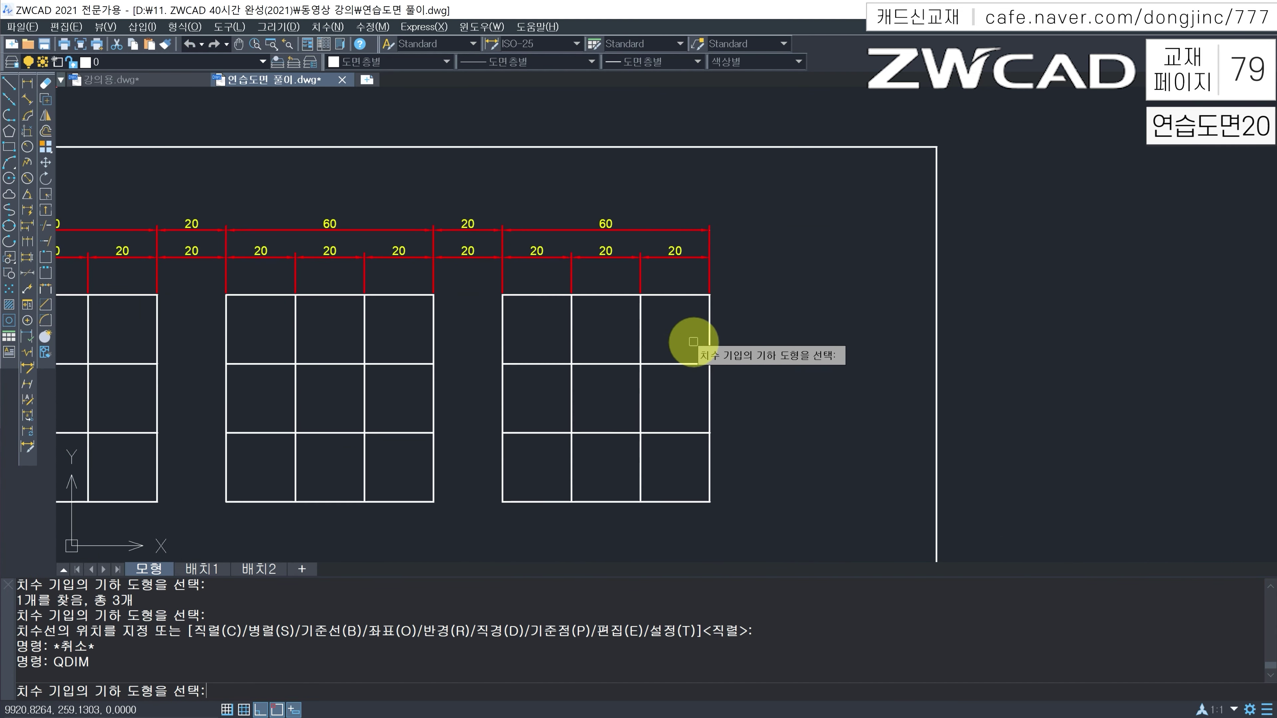
pyautogui.click(684, 284)
pyautogui.click(653, 514)
pyautogui.press('space')
pyautogui.click(739, 423)
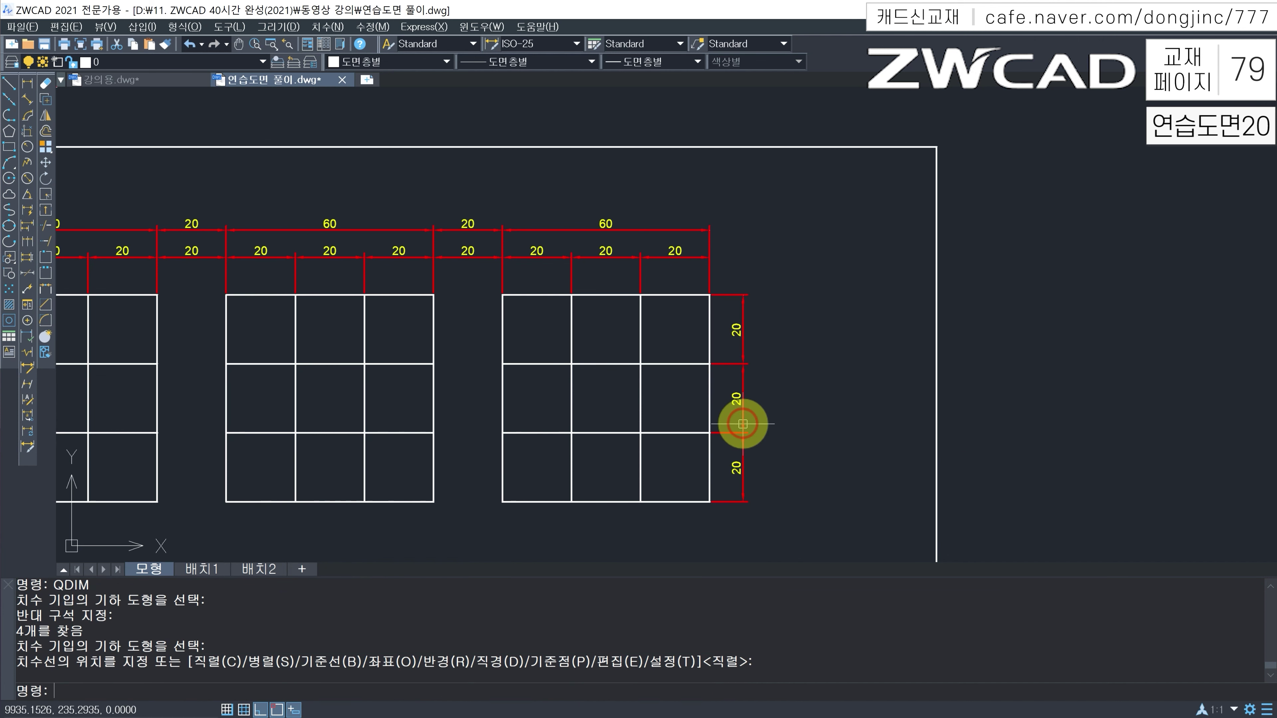
# Step: Add a linear dimension for the fourth grid's overall height, outside its row dimensions
pyautogui.write('dli')
pyautogui.press('space')
pyautogui.click(703, 315)
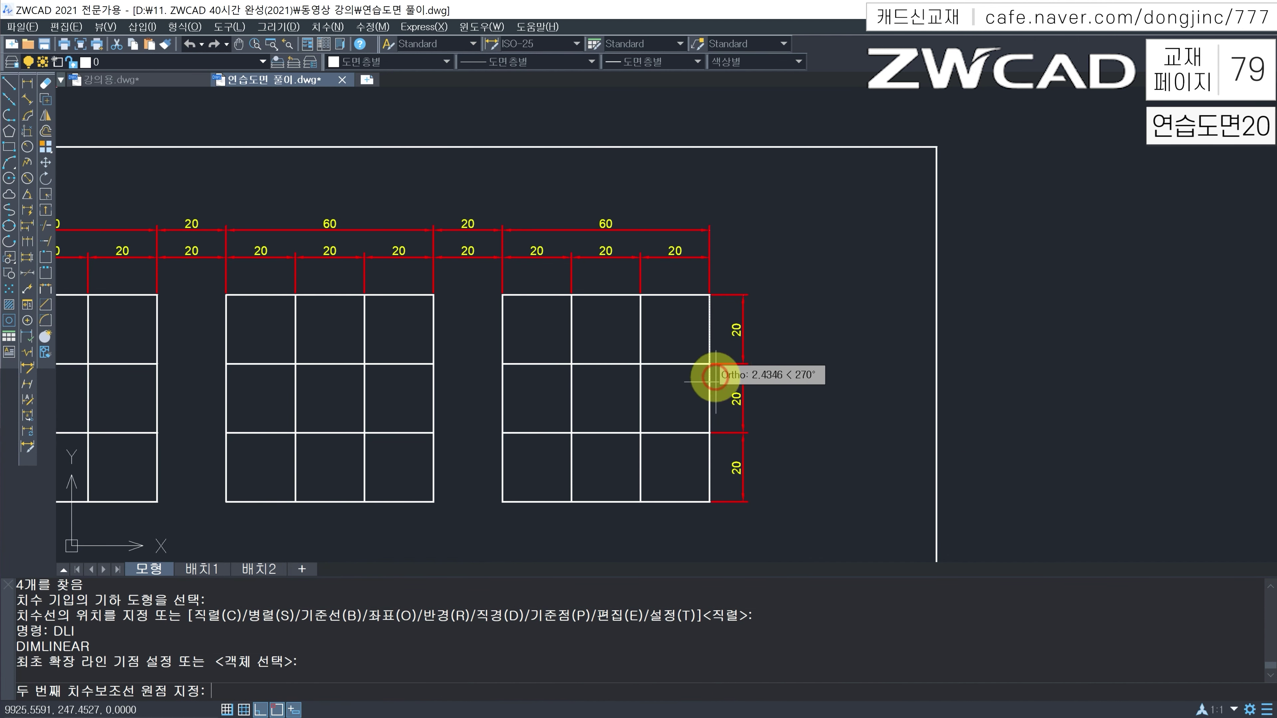
pyautogui.click(708, 501)
pyautogui.click(769, 446)
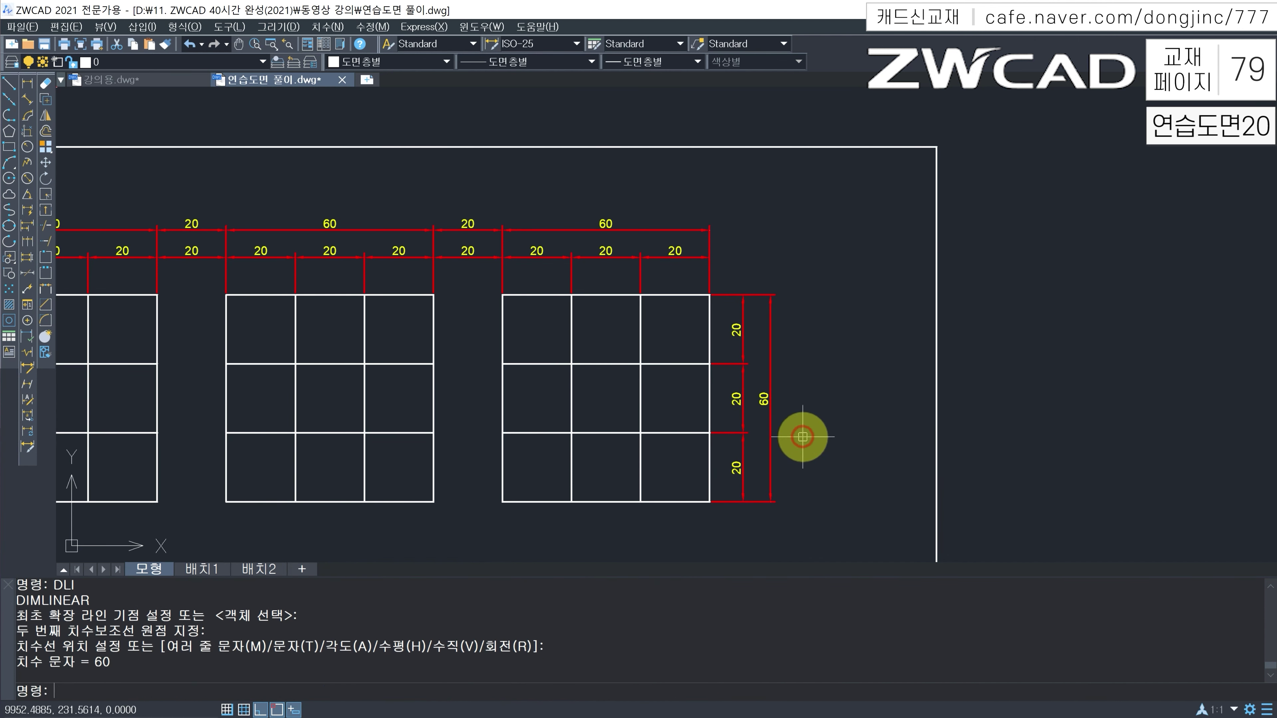
pyautogui.press('Escape')
pyautogui.scroll(-5, 723, 380)
pyautogui.moveTo(674, 343); pyautogui.dragTo(674, 333, button='middle')
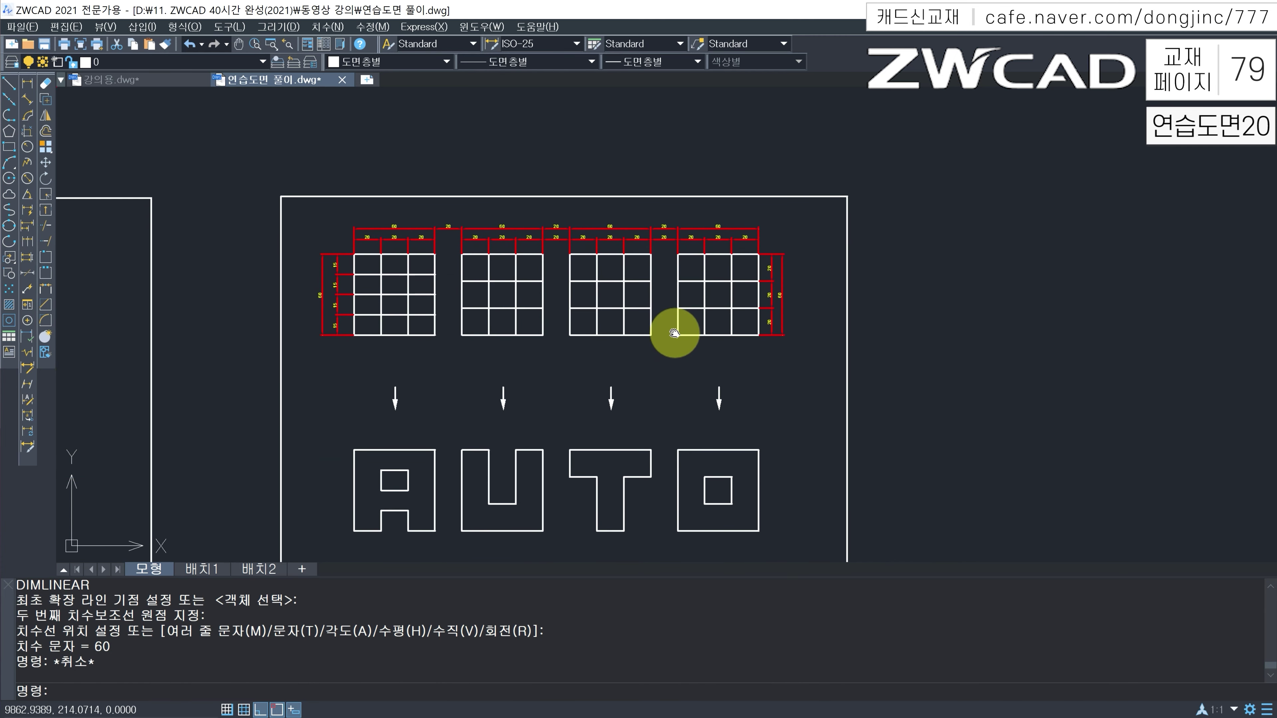
pyautogui.moveTo(654, 412); pyautogui.dragTo(655, 380, button='middle')
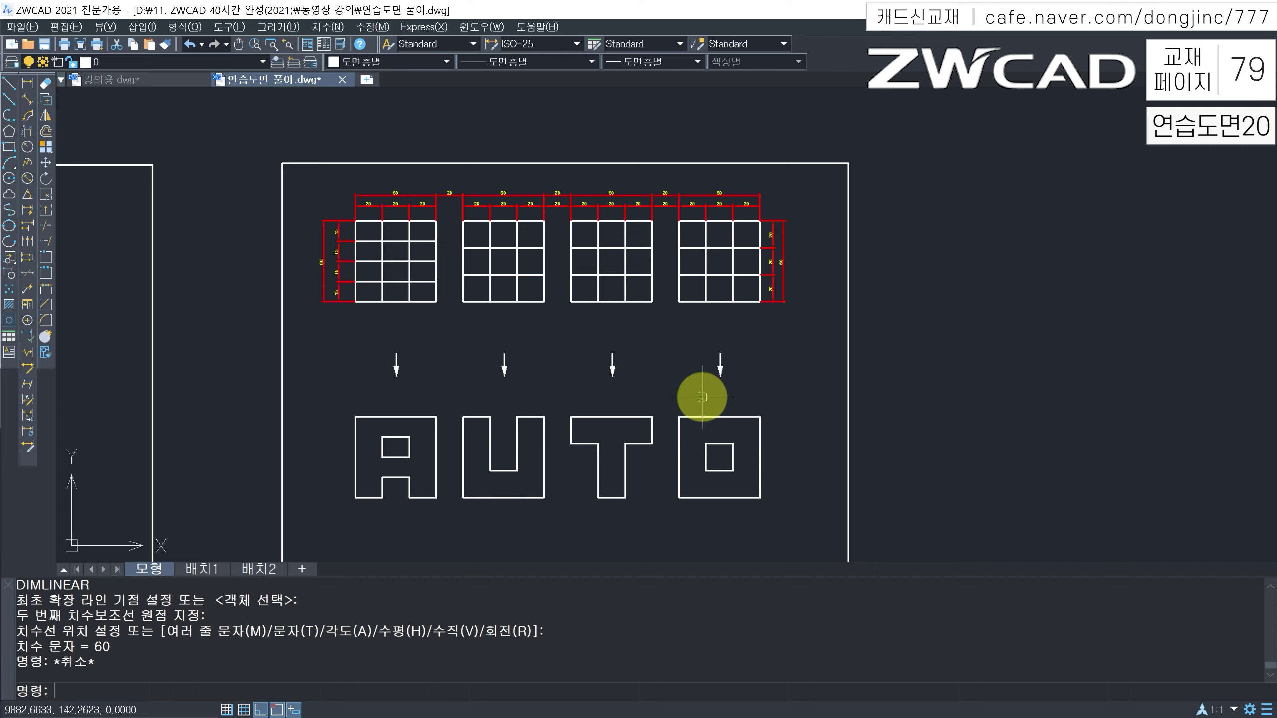
# Step: Draw a 420 by 297 rectangle as a new sheet frame to the right of the AUTO drawing's frame
pyautogui.middleClick(577, 237)
pyautogui.middleClick(576, 236)
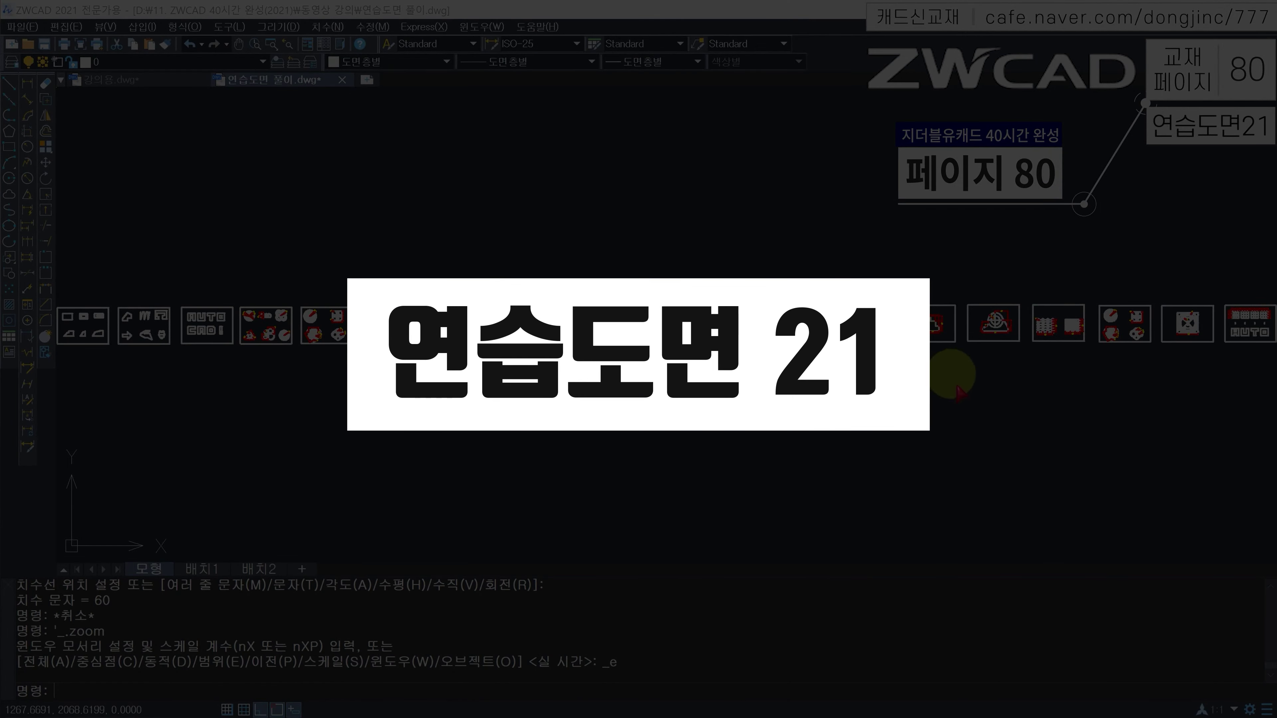
pyautogui.scroll(3, 963, 356)
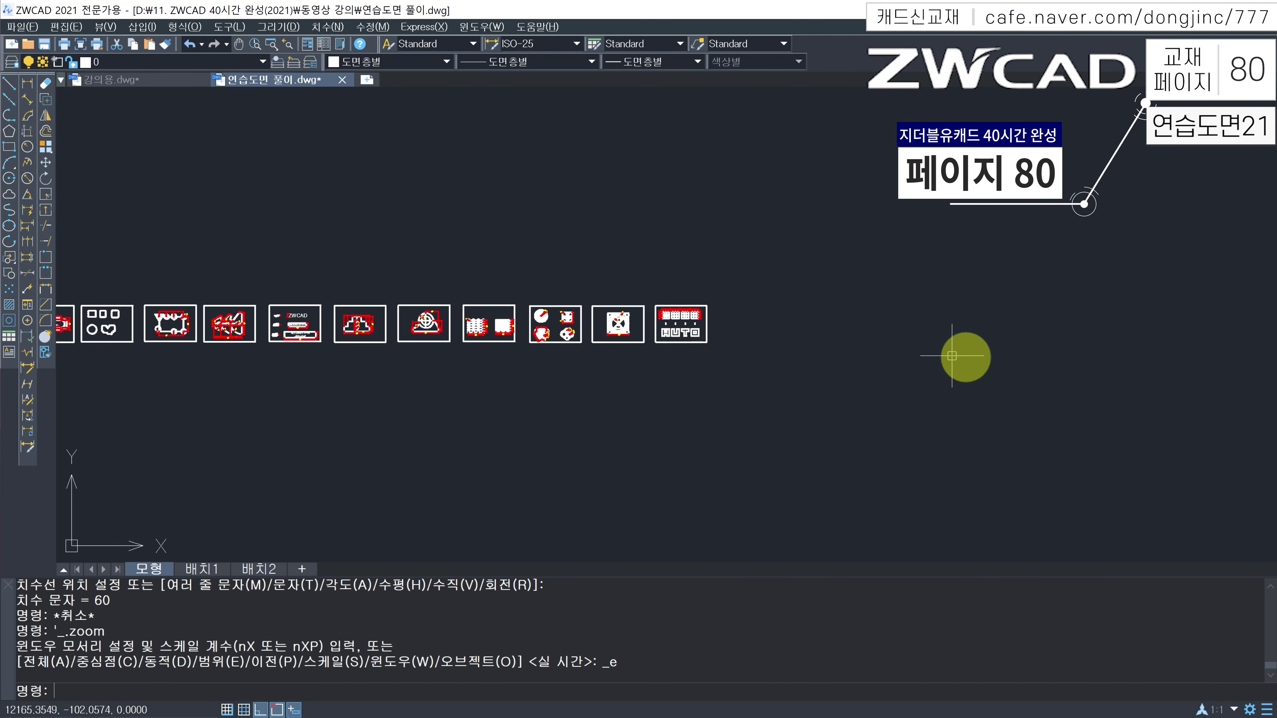
pyautogui.scroll(2, 704, 327)
pyautogui.write('REC')
pyautogui.press('Return')
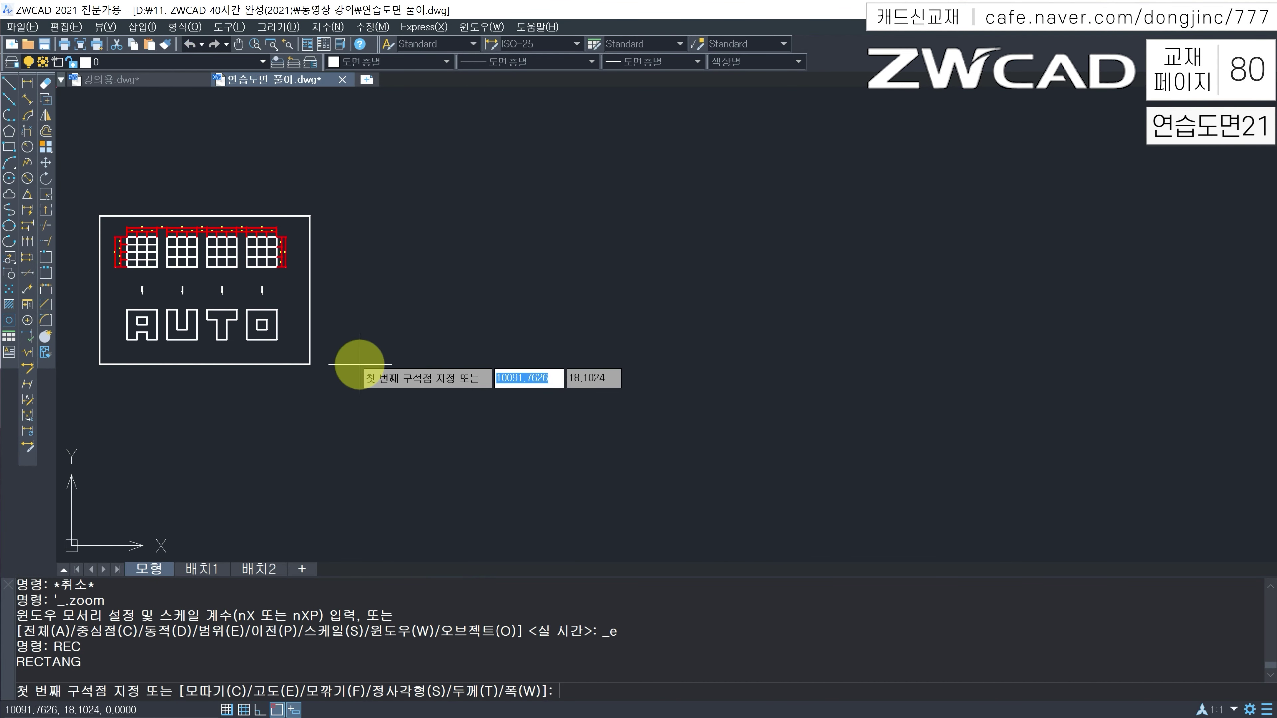
pyautogui.click(359, 364)
pyautogui.write('420')
pyautogui.press('Tab')
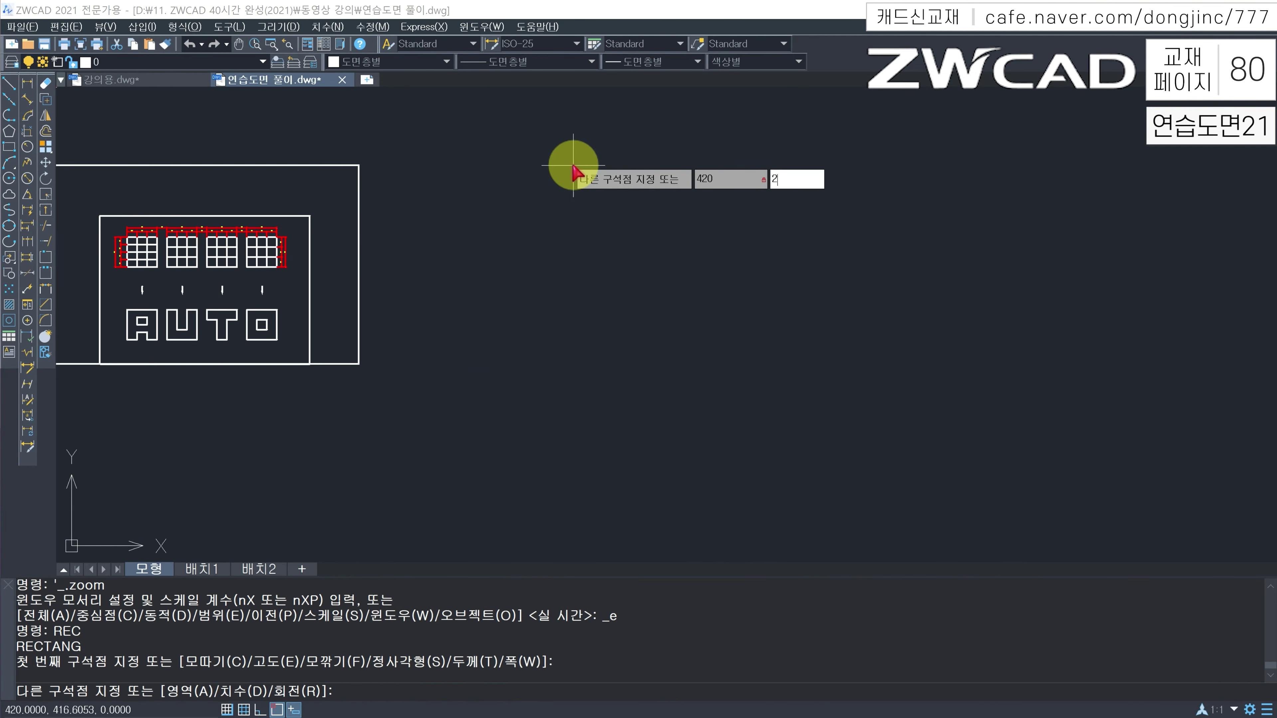
pyautogui.press('Return')
pyautogui.scroll(5, 344, 265)
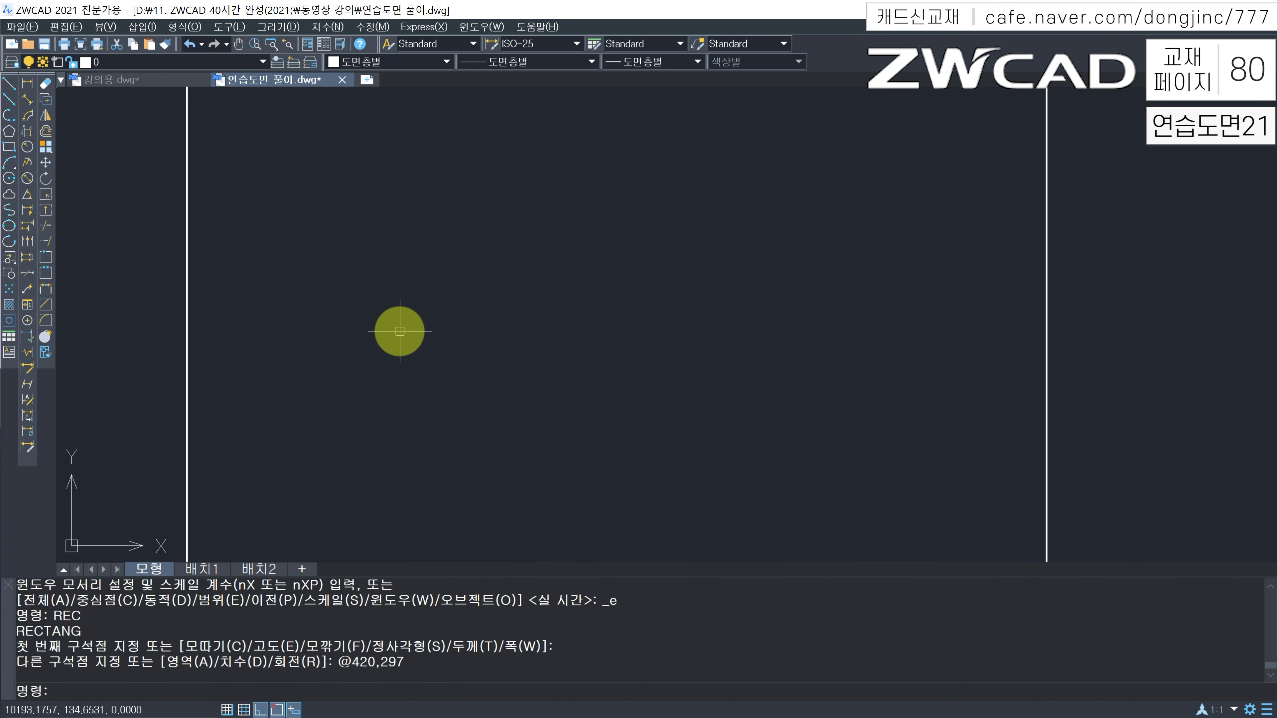
# Step: Draw a 120 by 120 square in the left part of the new frame
pyautogui.press('Escape')
pyautogui.write('R')
pyautogui.press('Escape')
pyautogui.press('Escape')
pyautogui.write('REC')
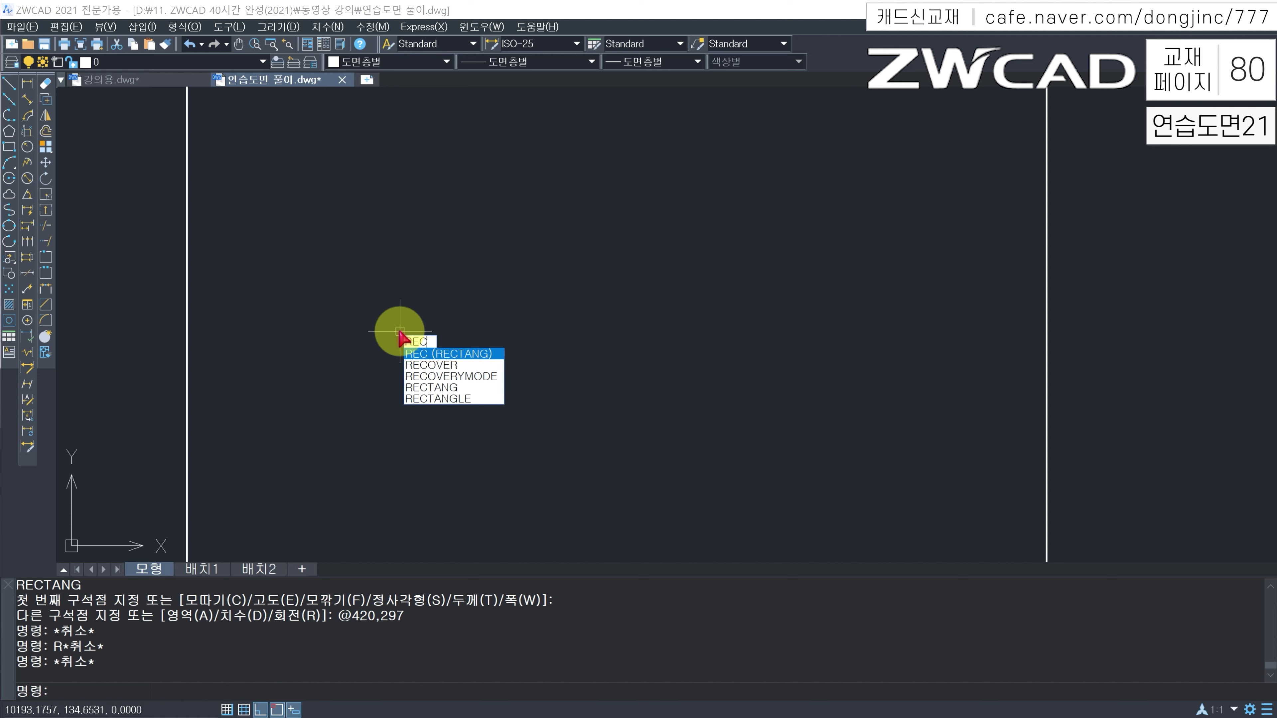
pyautogui.press('Return')
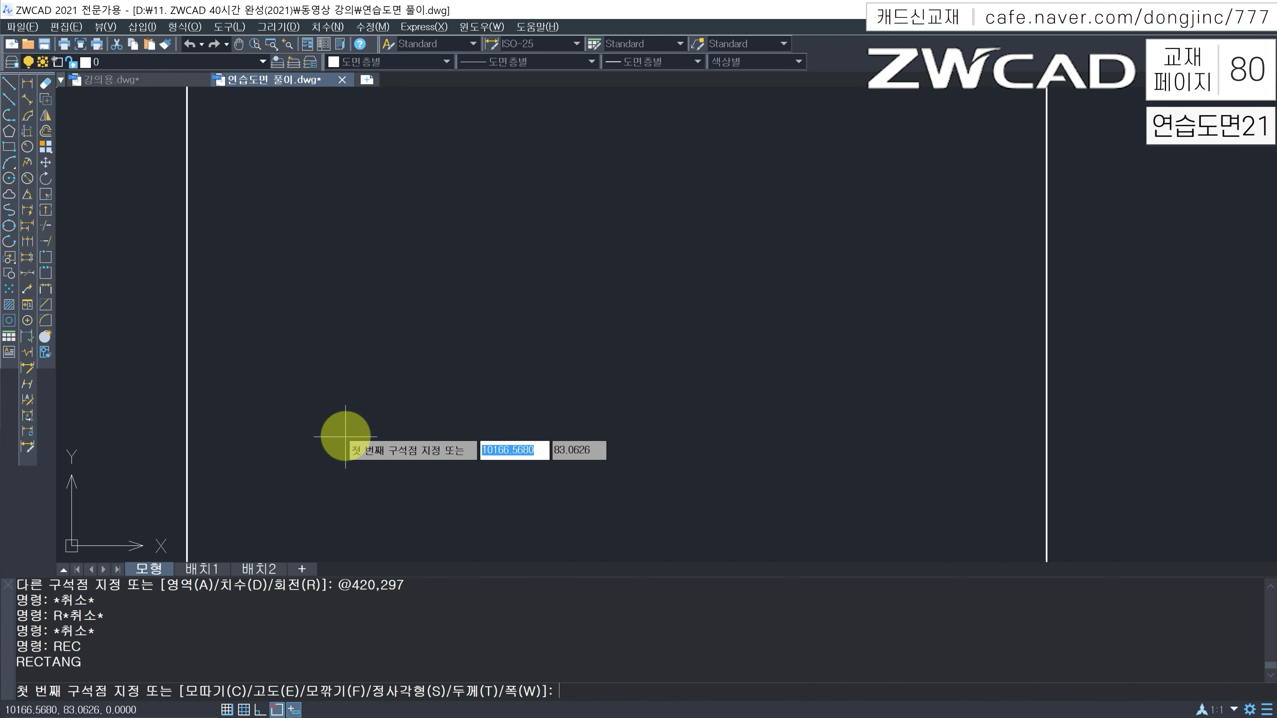
pyautogui.click(339, 449)
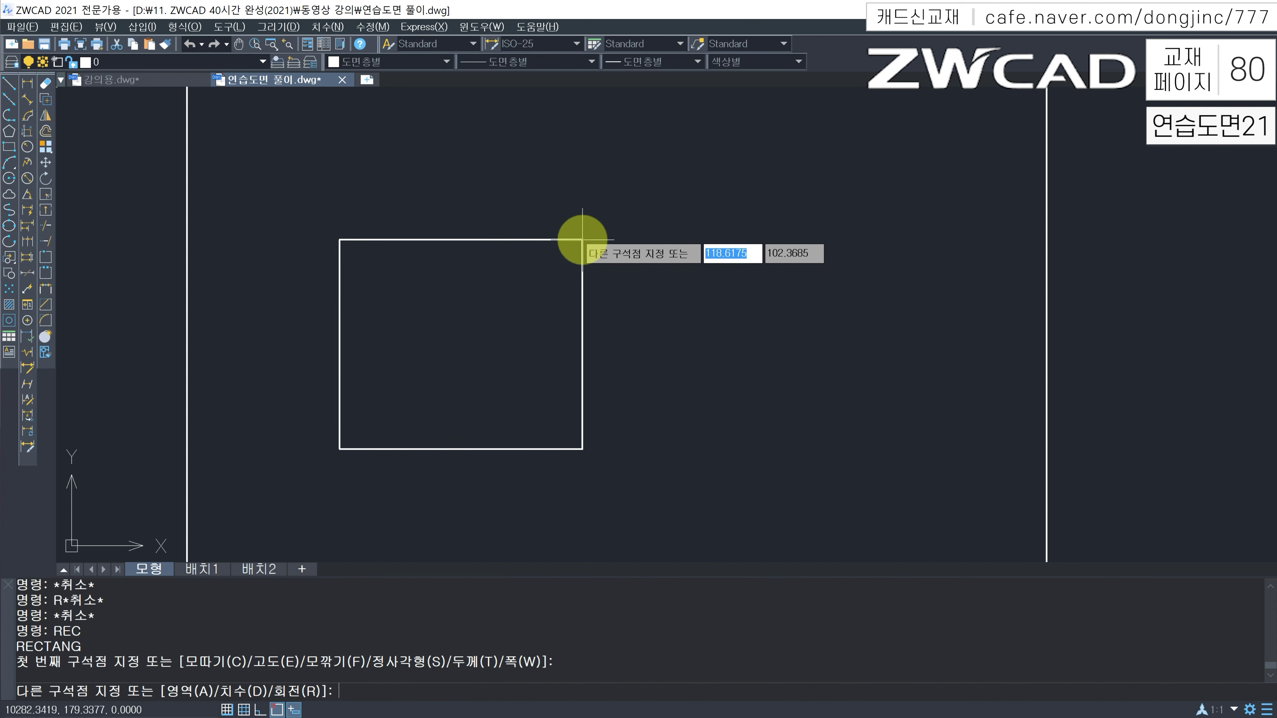
pyautogui.press('Tab')
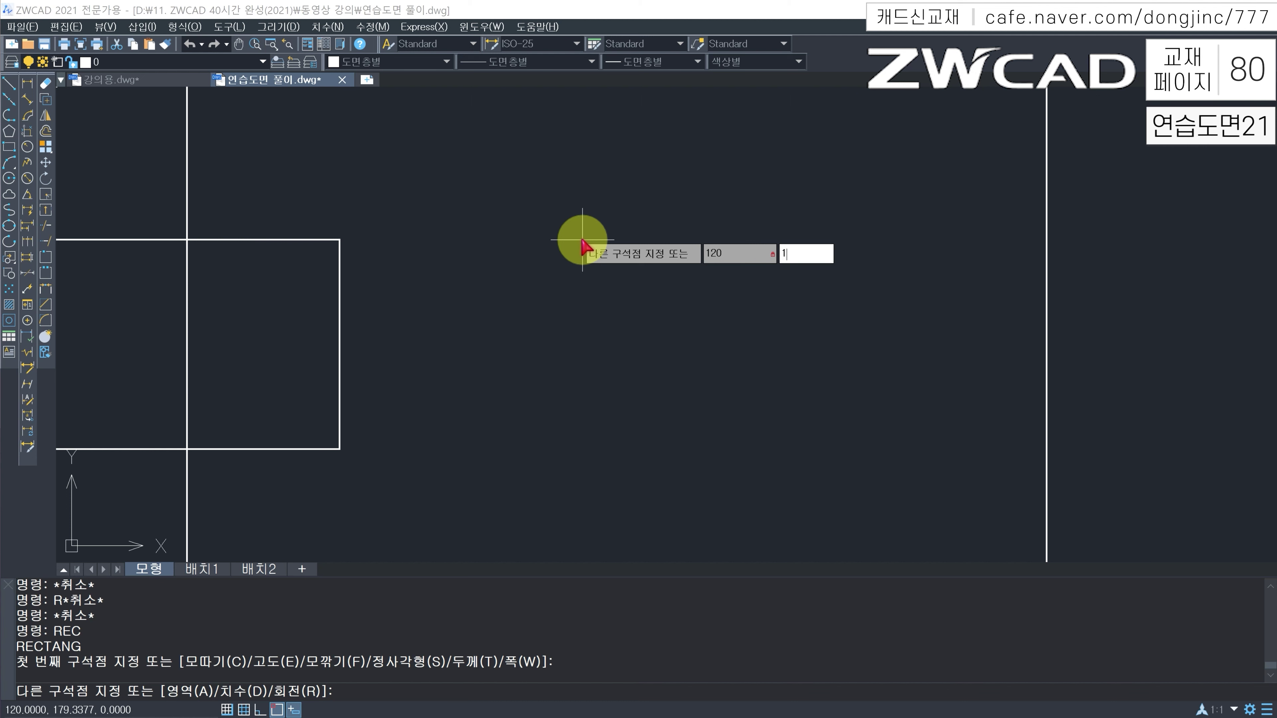
pyautogui.press('Return')
pyautogui.press('Escape')
pyautogui.press('Escape')
pyautogui.press('Escape')
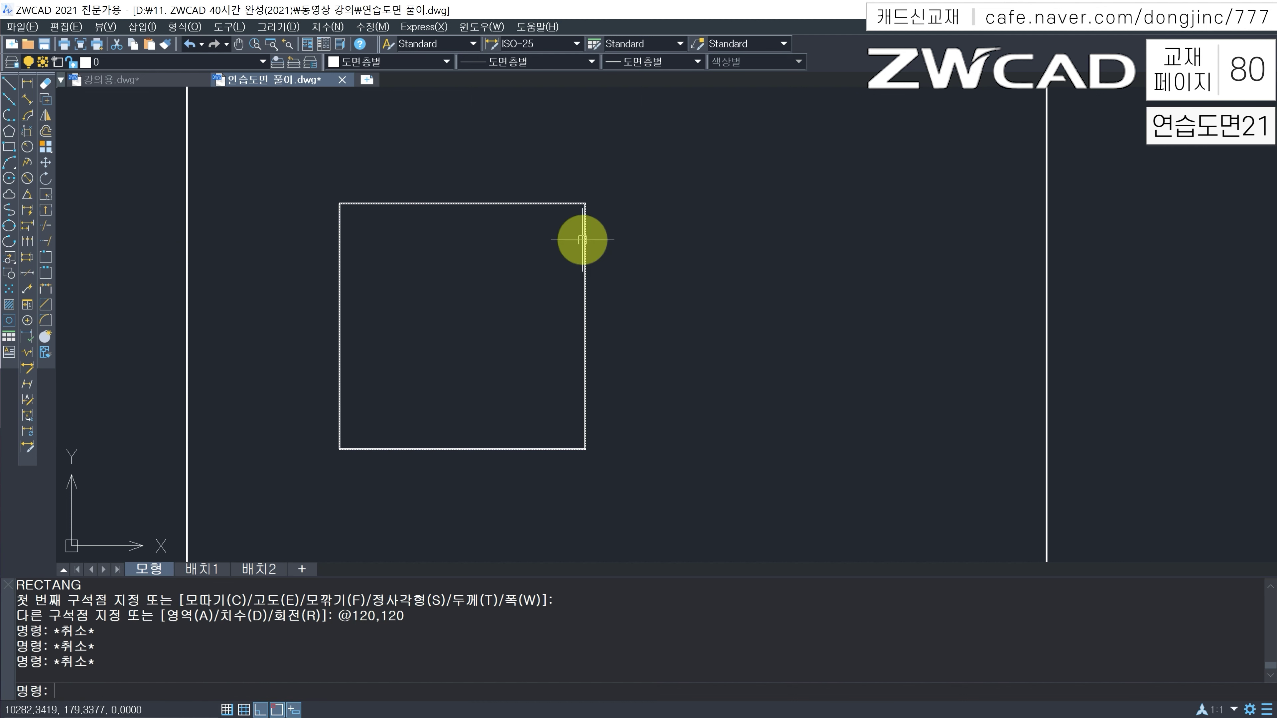
# Step: Offset the square inward five times in succession at a distance of 10 to make nested squares
pyautogui.write('O')
pyautogui.press('Return')
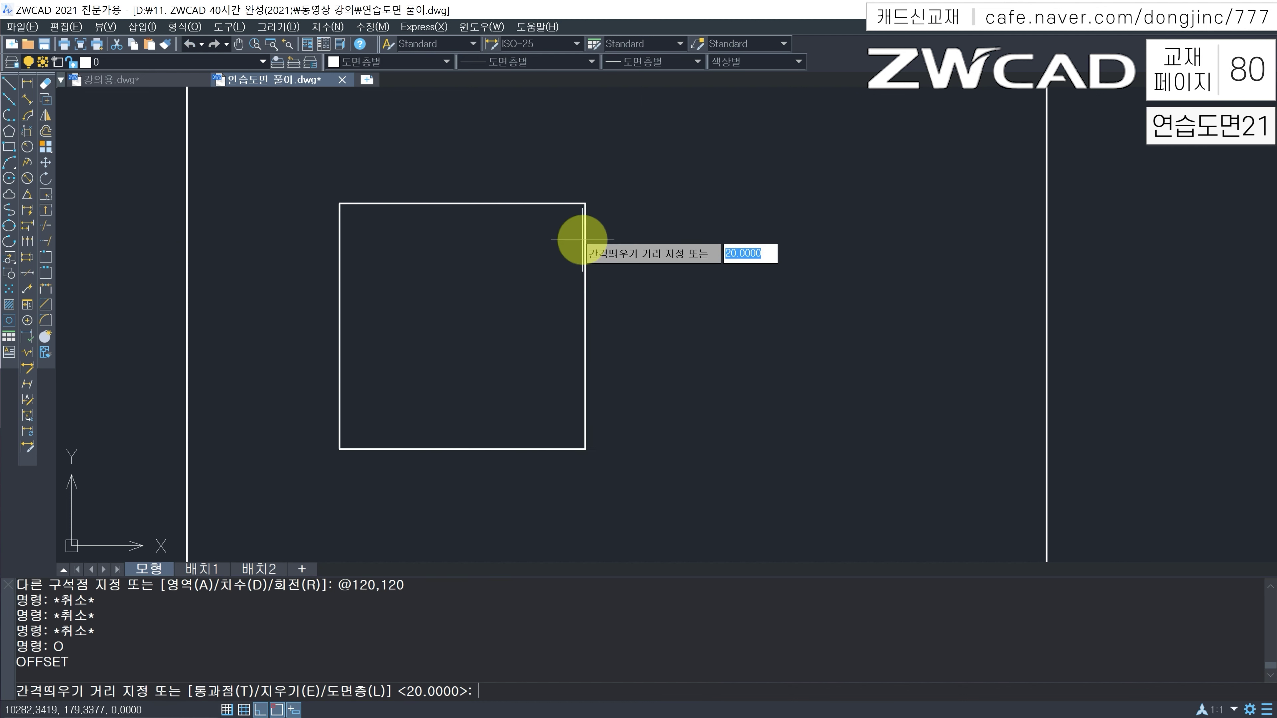
pyautogui.press('Return')
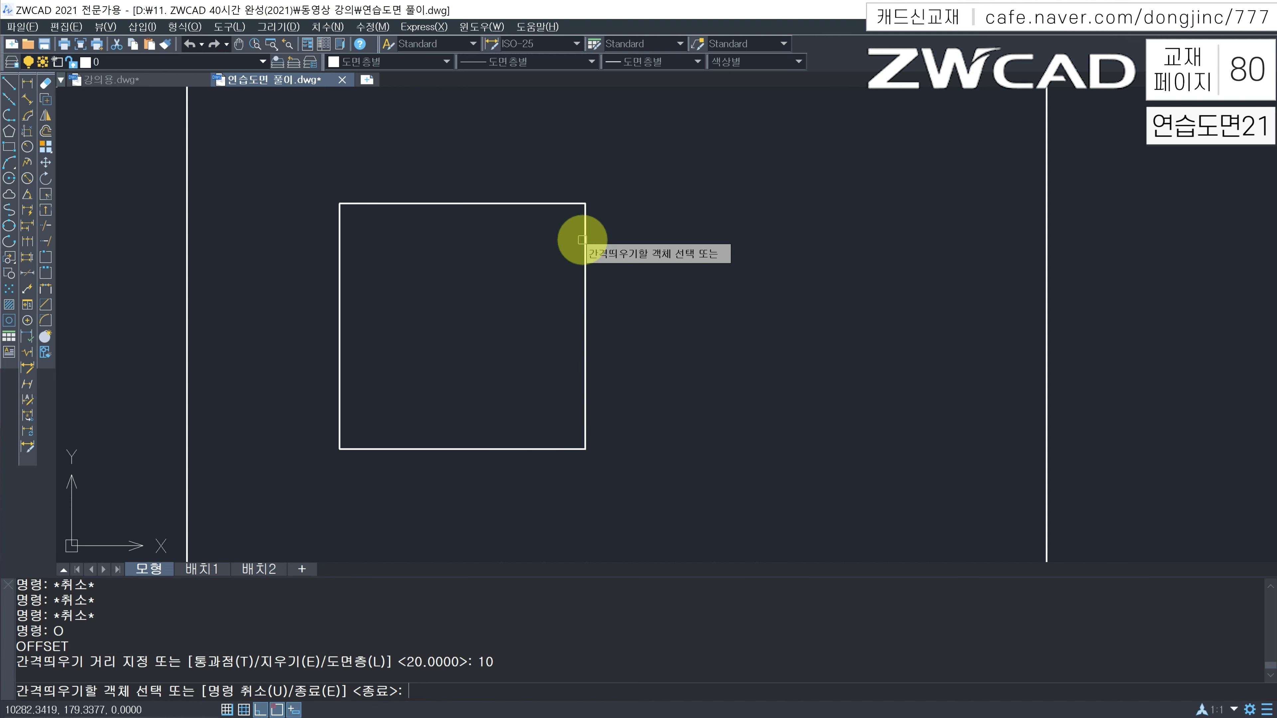
pyautogui.click(458, 204)
pyautogui.click(456, 254)
pyautogui.click(463, 224)
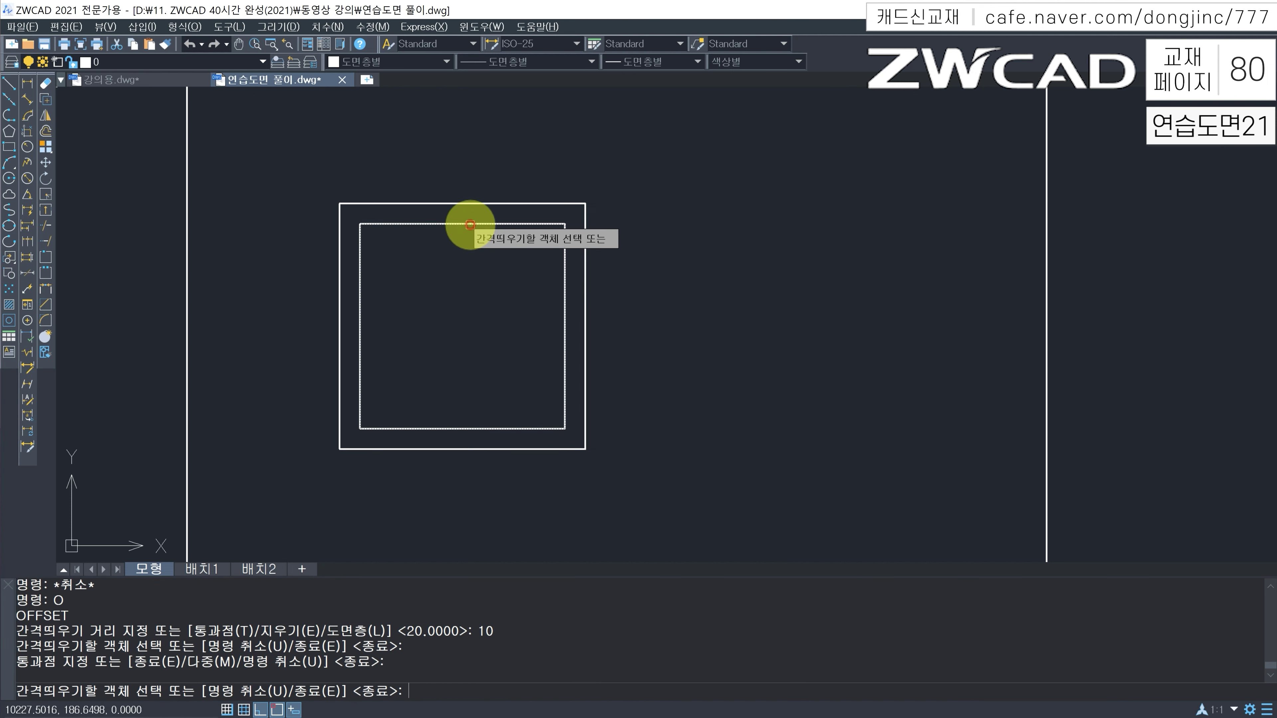
pyautogui.click(465, 277)
pyautogui.click(464, 277)
pyautogui.click(467, 246)
pyautogui.click(462, 251)
pyautogui.click(470, 265)
pyautogui.click(469, 296)
pyautogui.click(465, 296)
pyautogui.press('Escape')
pyautogui.press('Escape')
pyautogui.press('Escape')
pyautogui.press('Escape')
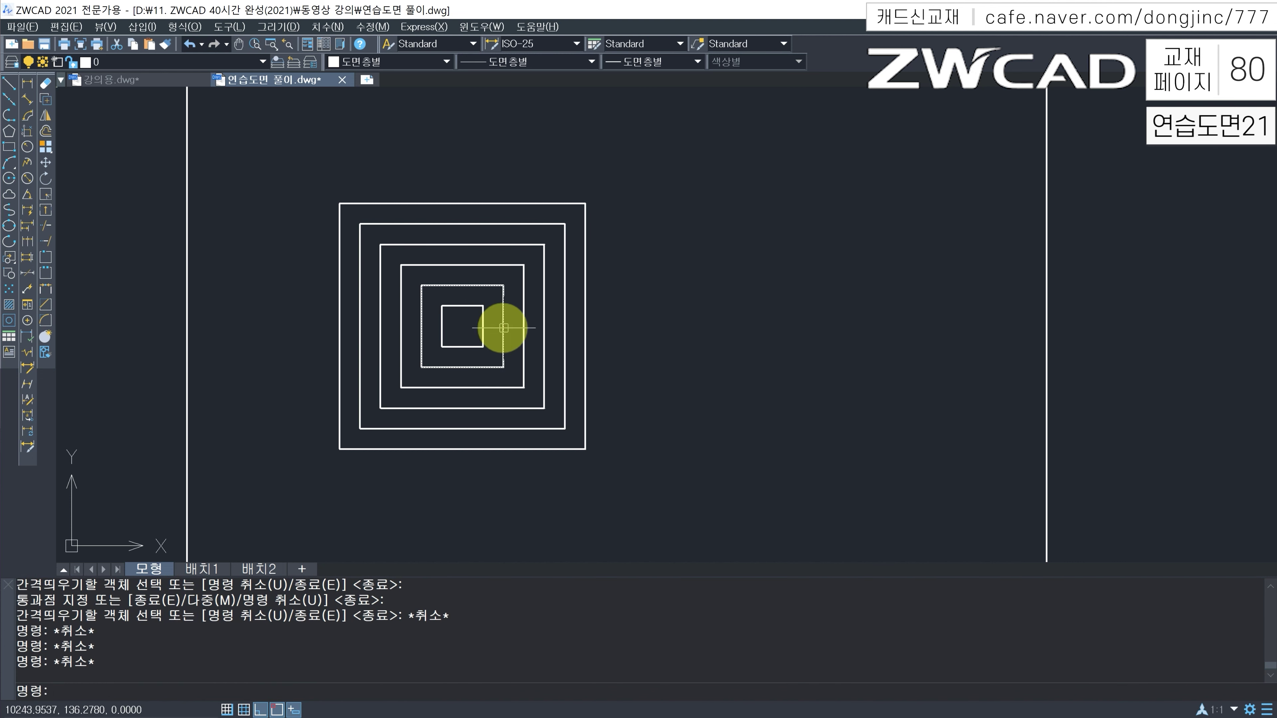
# Step: Draw vertical lines from the lower-left corners of the second, third and fourth squares down to the next outer square
pyautogui.write('l')
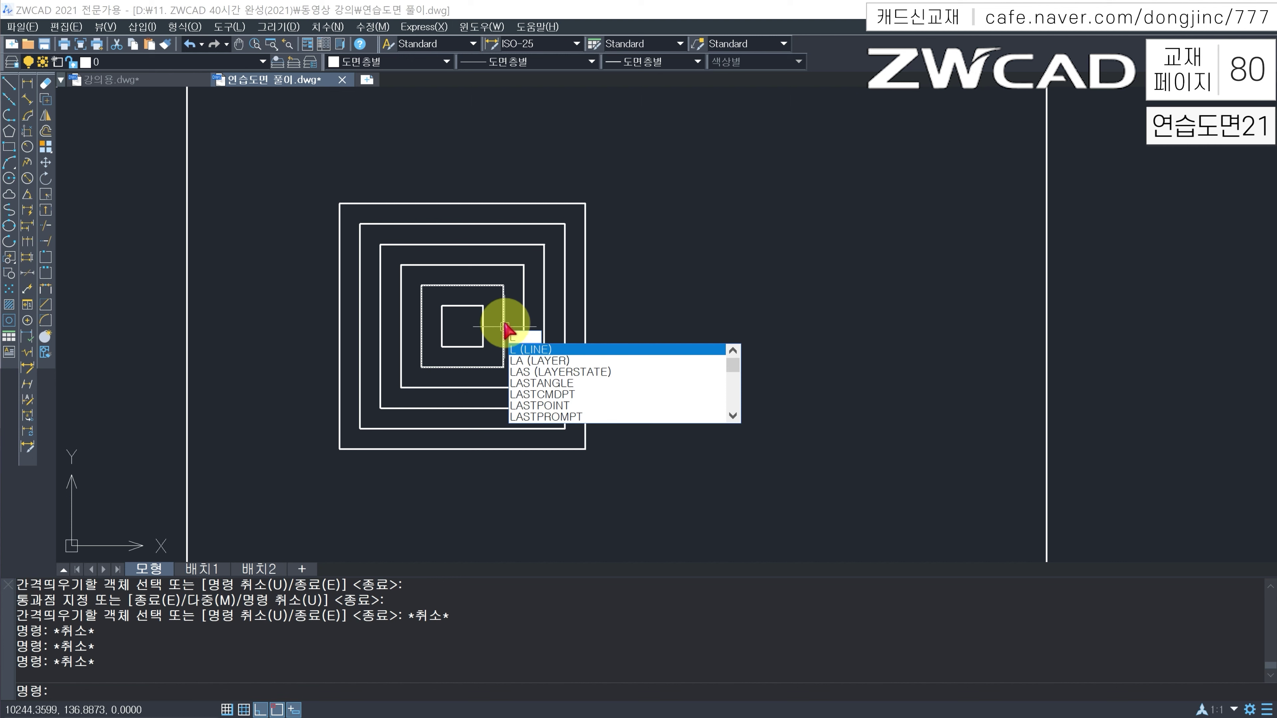
pyautogui.press('Return')
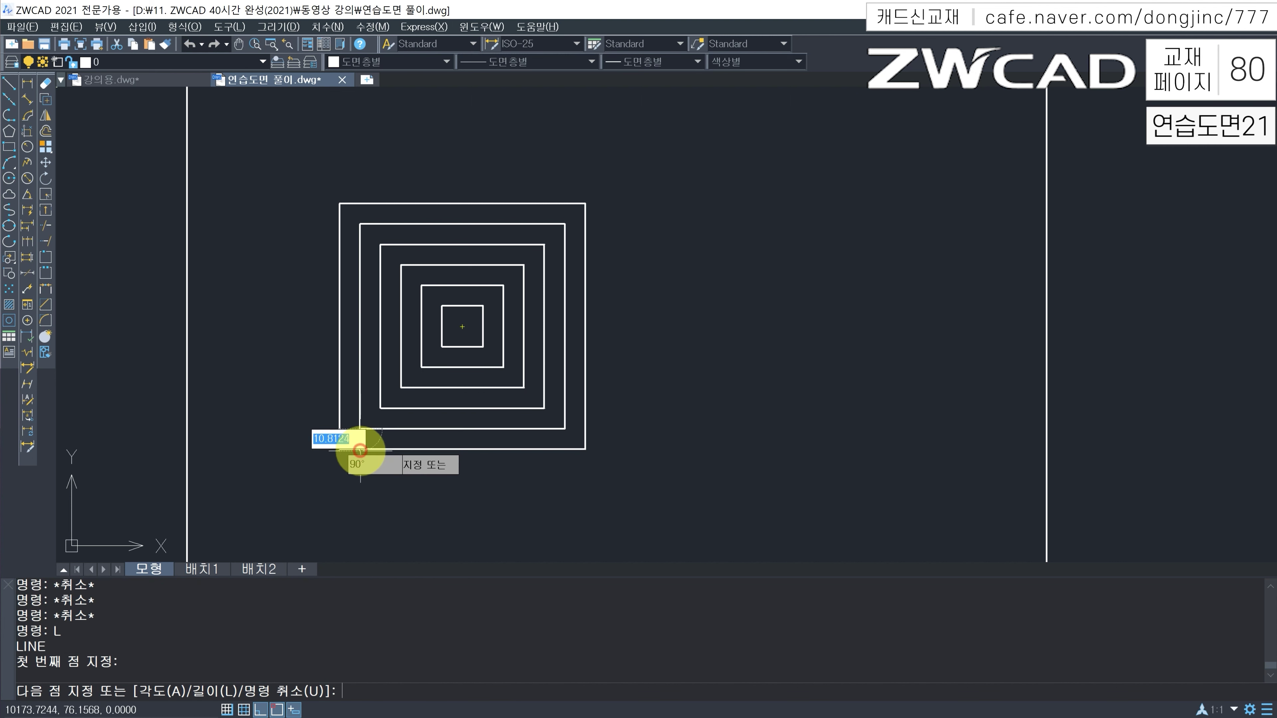
pyautogui.click(360, 448)
pyautogui.press('space')
pyautogui.click(381, 408)
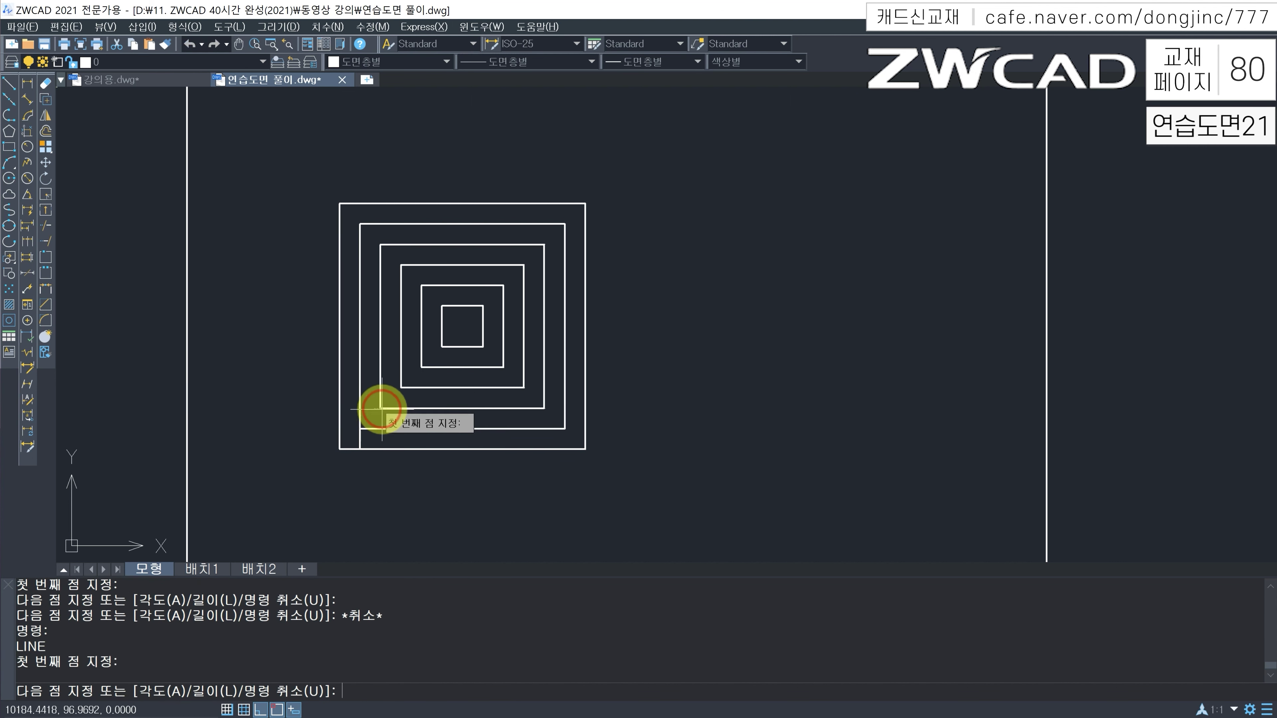
pyautogui.click(381, 429)
pyautogui.press('Escape')
pyautogui.press('space')
pyautogui.click(421, 368)
pyautogui.click(421, 379)
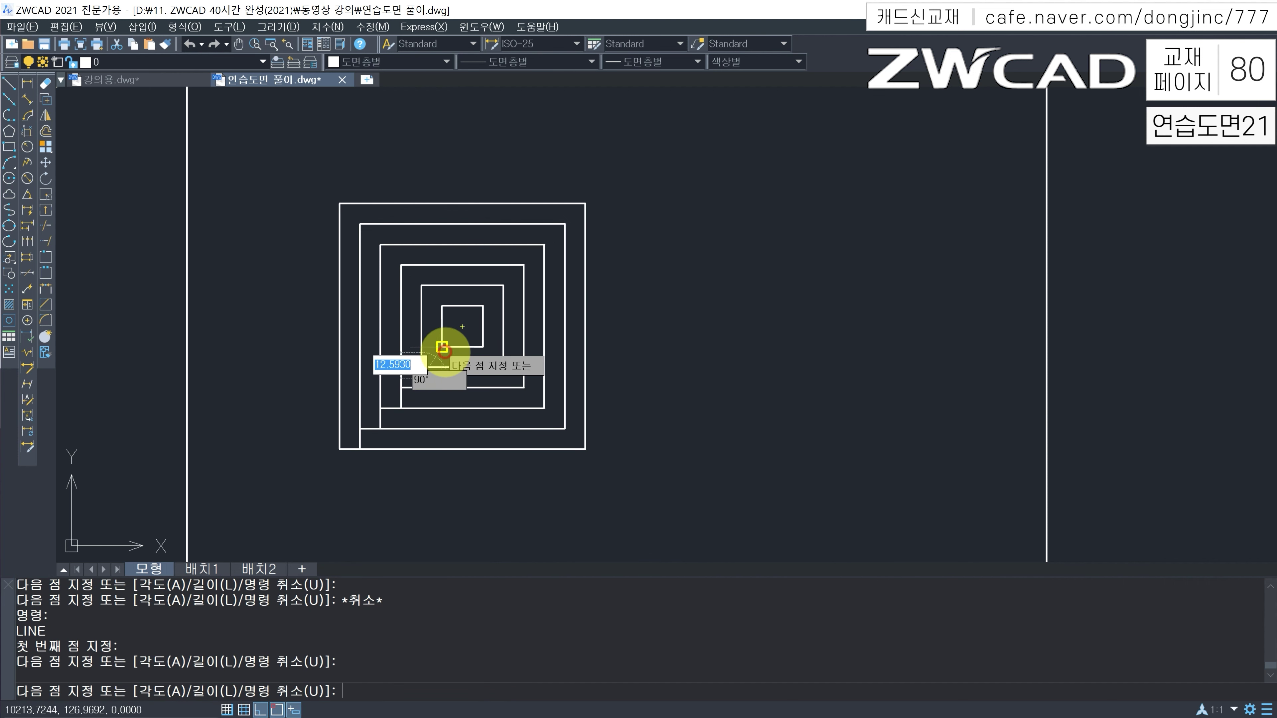
pyautogui.press('Escape')
pyautogui.scroll(2, 423, 376)
pyautogui.press('space')
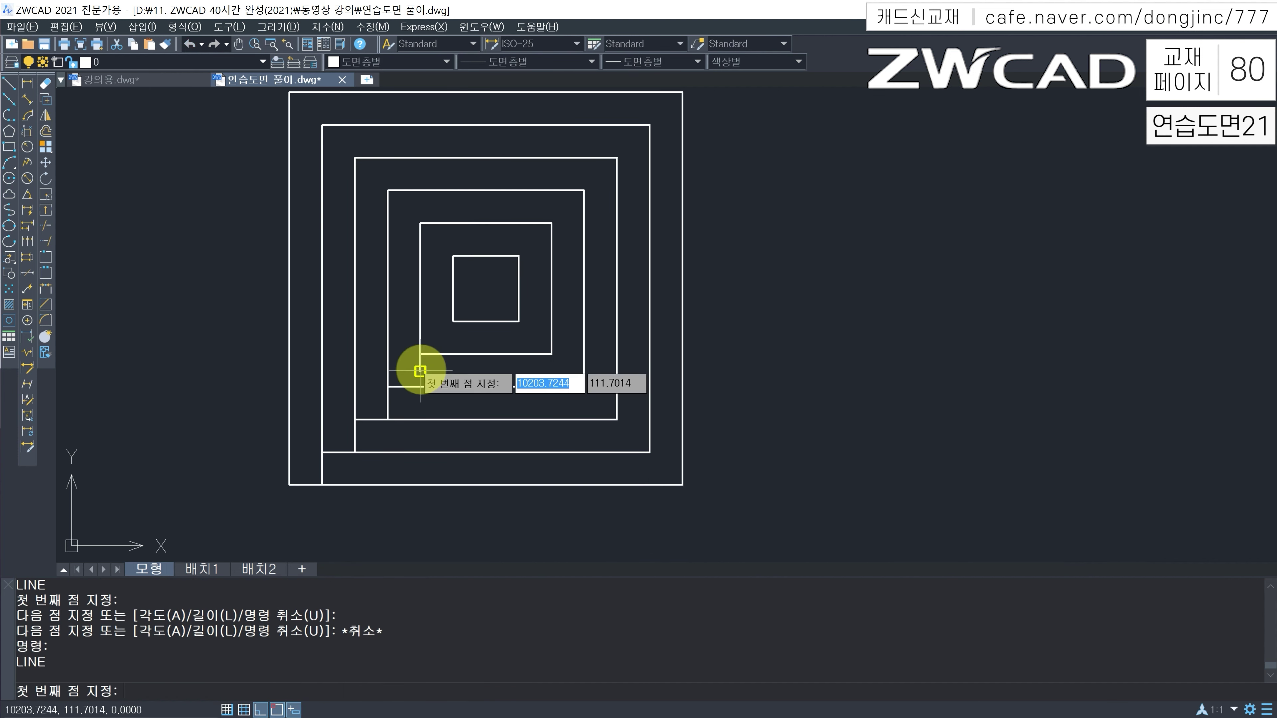
pyautogui.press('Escape')
pyautogui.click(418, 371)
pyautogui.press('Escape')
pyautogui.click(431, 369)
pyautogui.click(415, 374)
pyautogui.write('e')
pyautogui.press('space')
# Step: Draw vertical lines from the lower-left corners of the fifth and innermost squares down to the next outer square
pyautogui.write('l')
pyautogui.press('space')
pyautogui.click(421, 354)
pyautogui.click(421, 386)
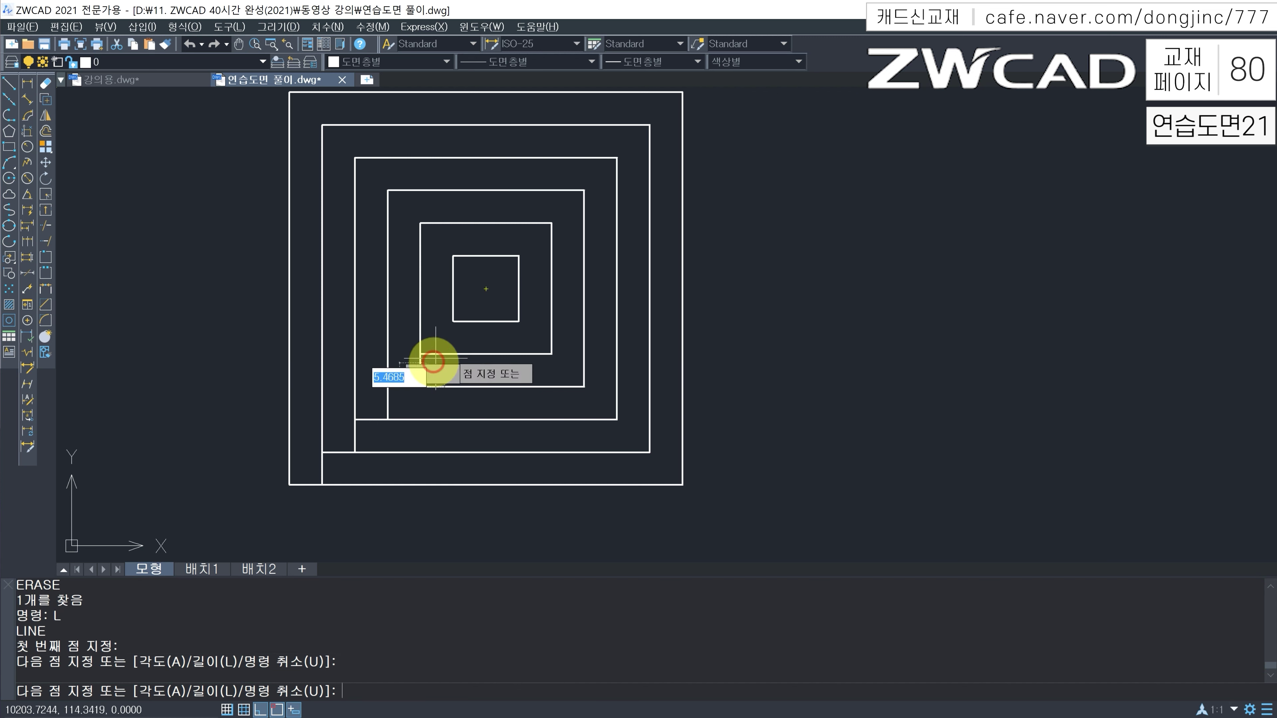
pyautogui.press('Escape')
pyautogui.press('space')
pyautogui.click(453, 321)
pyautogui.click(453, 353)
pyautogui.press('Escape')
# Step: Draw a vertical line from the center of the innermost square down to the midpoint of its bottom edge
pyautogui.press('space')
pyautogui.click(485, 290)
pyautogui.click(485, 320)
pyautogui.press('Escape')
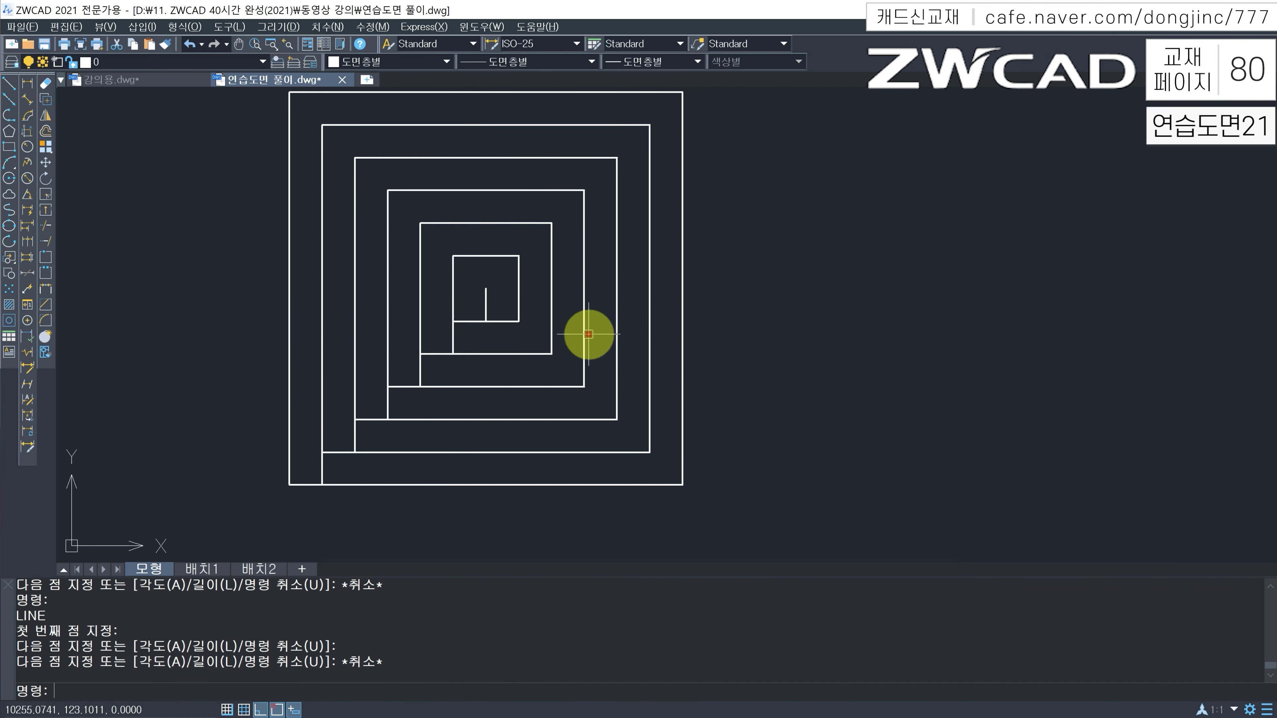
# Step: Trim the lower-left bottom-edge segment of each of the six squares up to its vertical line to form a continuous spiral
pyautogui.write('TR')
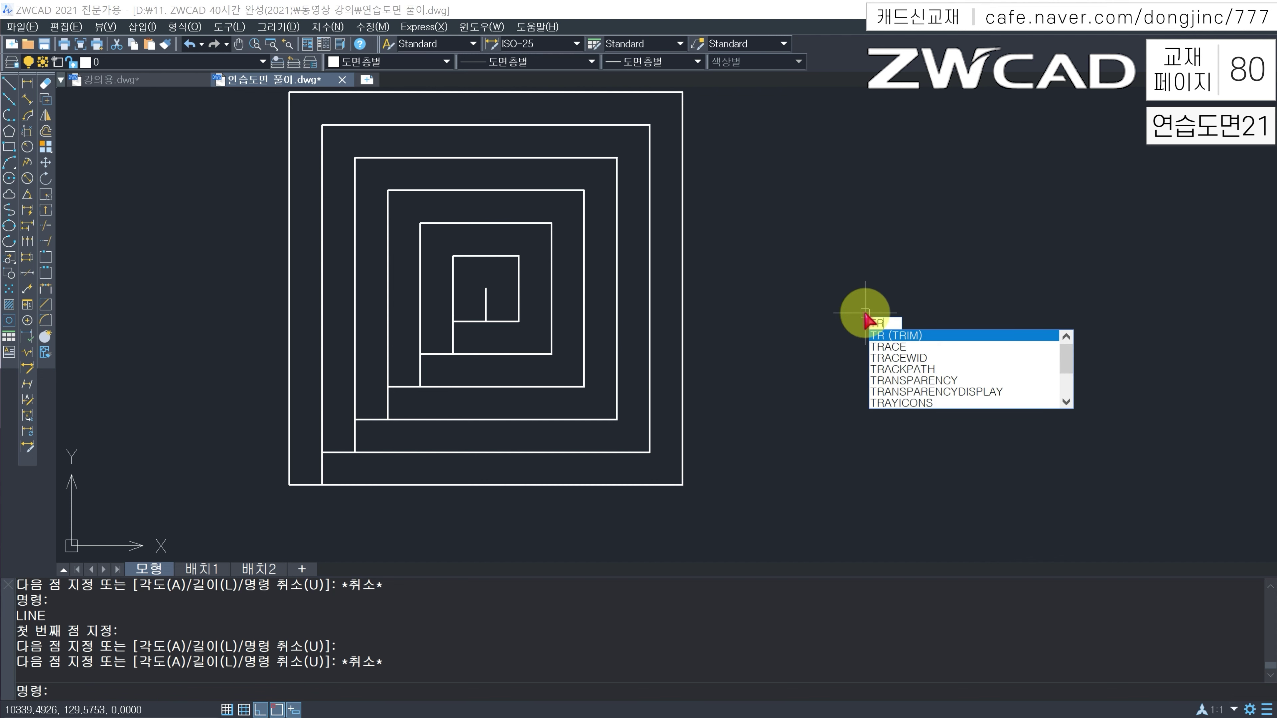
pyautogui.press('space')
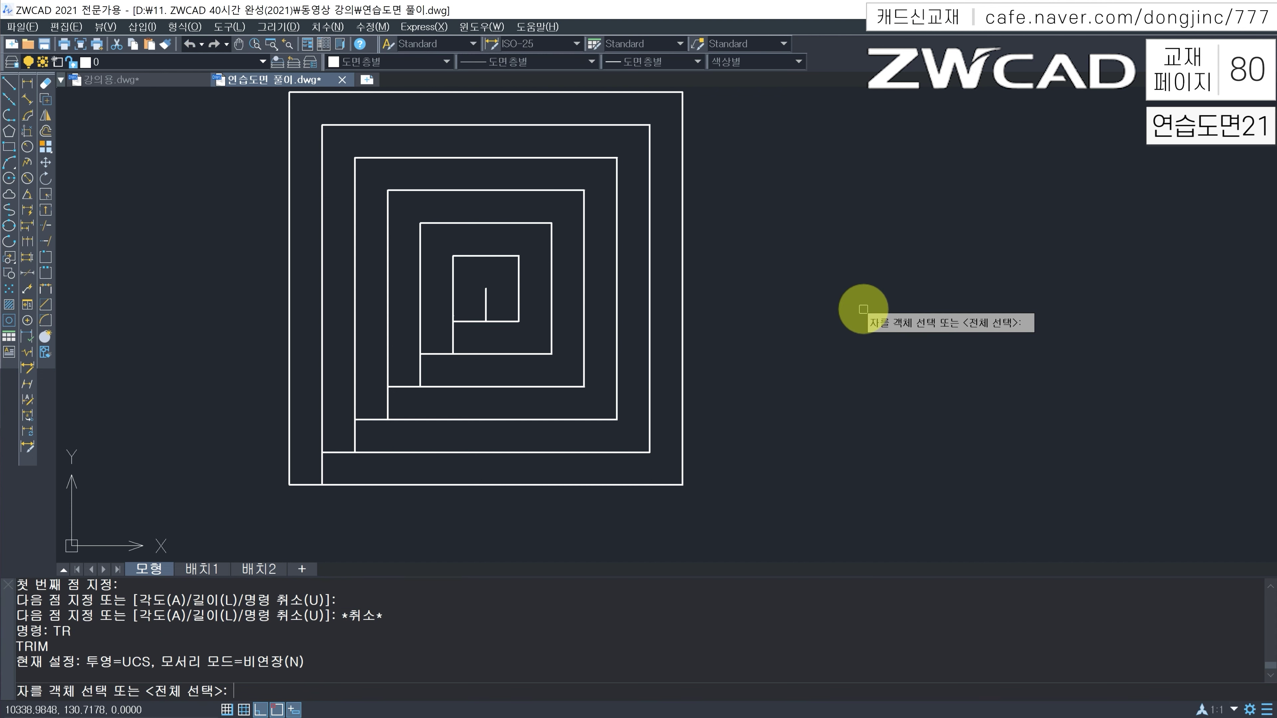
pyautogui.press('space')
pyautogui.click(314, 484)
pyautogui.click(340, 448)
pyautogui.click(371, 419)
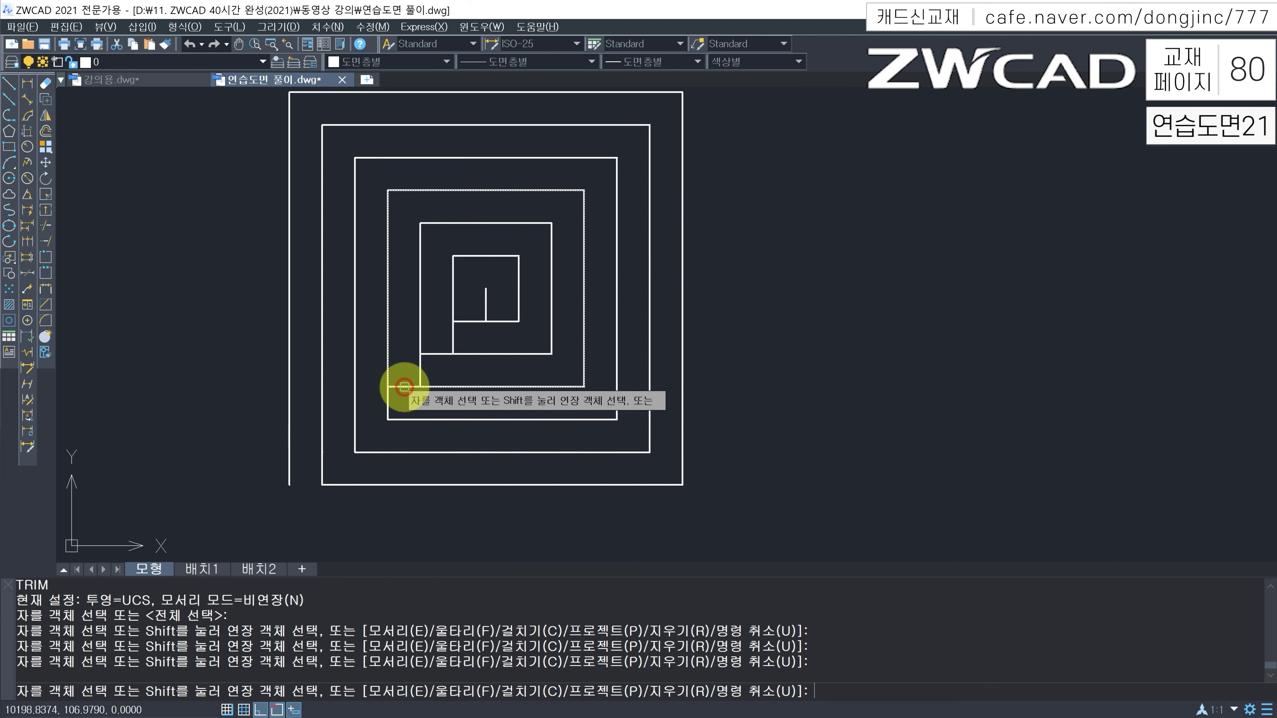
pyautogui.click(404, 386)
pyautogui.click(436, 353)
pyautogui.click(469, 321)
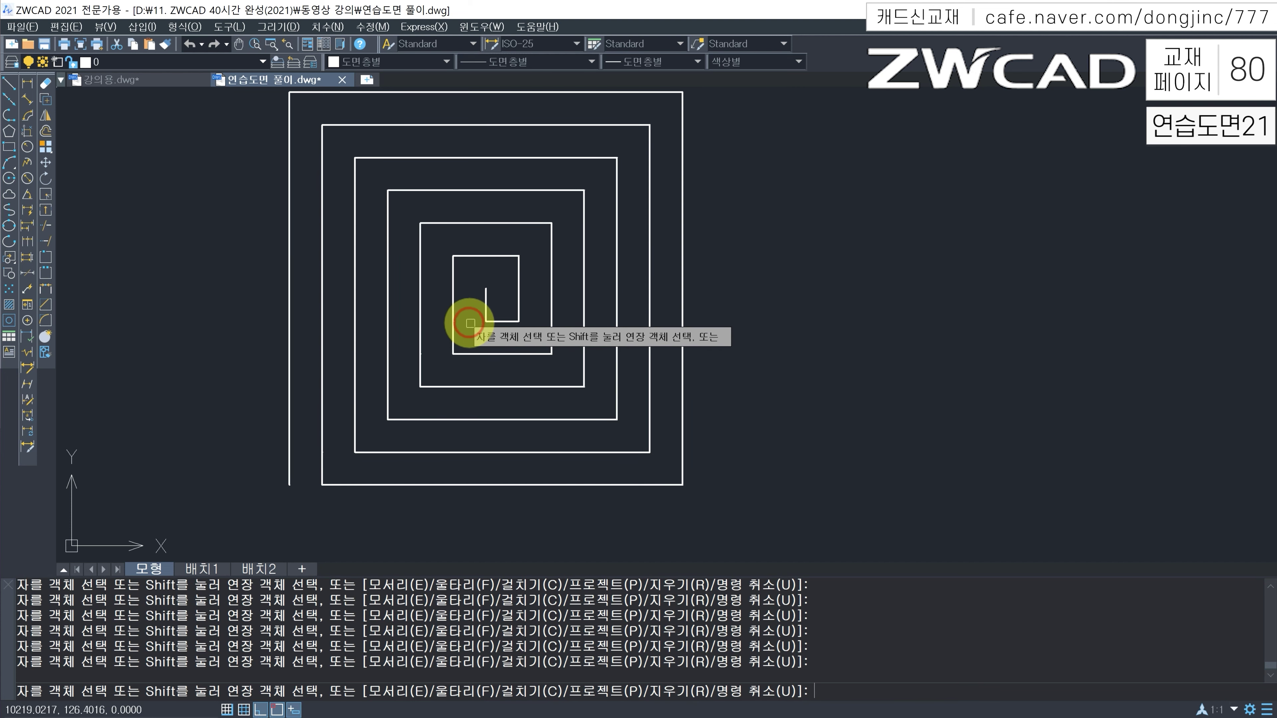
pyautogui.press('Escape')
pyautogui.press('Escape')
pyautogui.press('Escape')
# Step: Draw a 130 horizontal line leftward beside the spiral and continue from its left end with a 20 line upward
pyautogui.scroll(-4, 638, 345)
pyautogui.moveTo(724, 320); pyautogui.dragTo(548, 329, button='middle')
pyautogui.scroll(2, 548, 329)
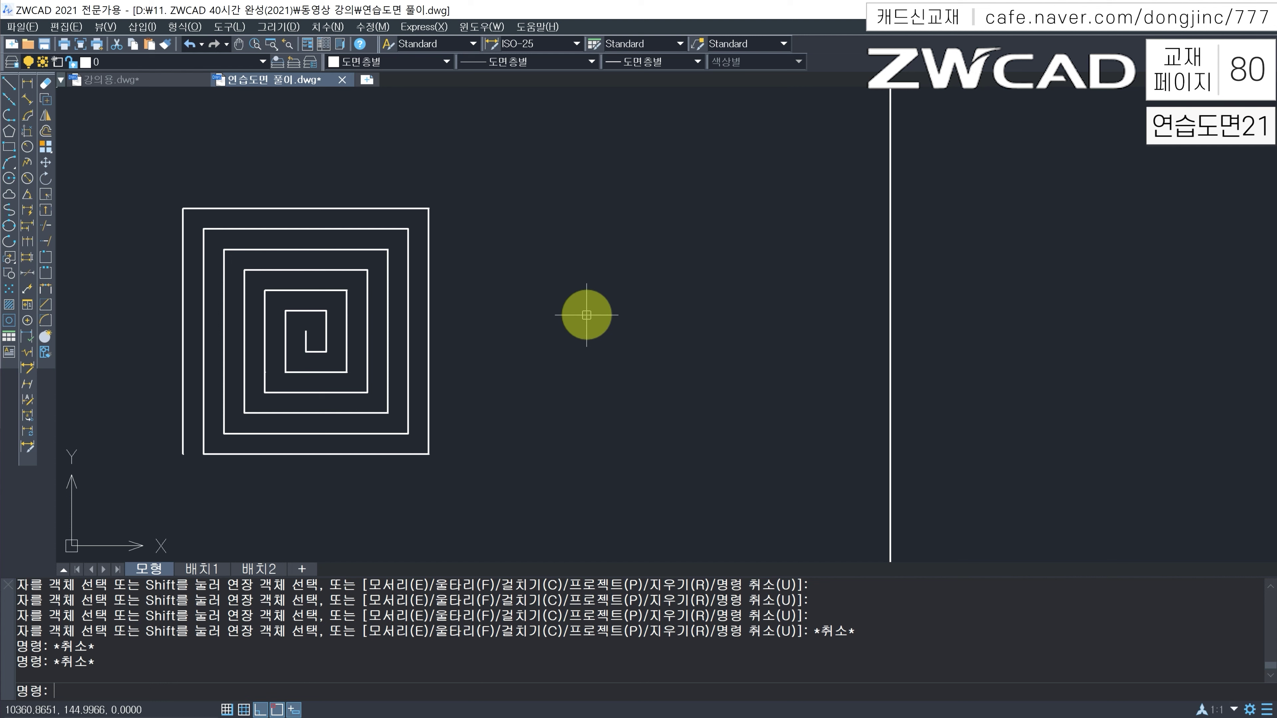
pyautogui.press('Escape')
pyautogui.press('Escape')
pyautogui.press('Escape')
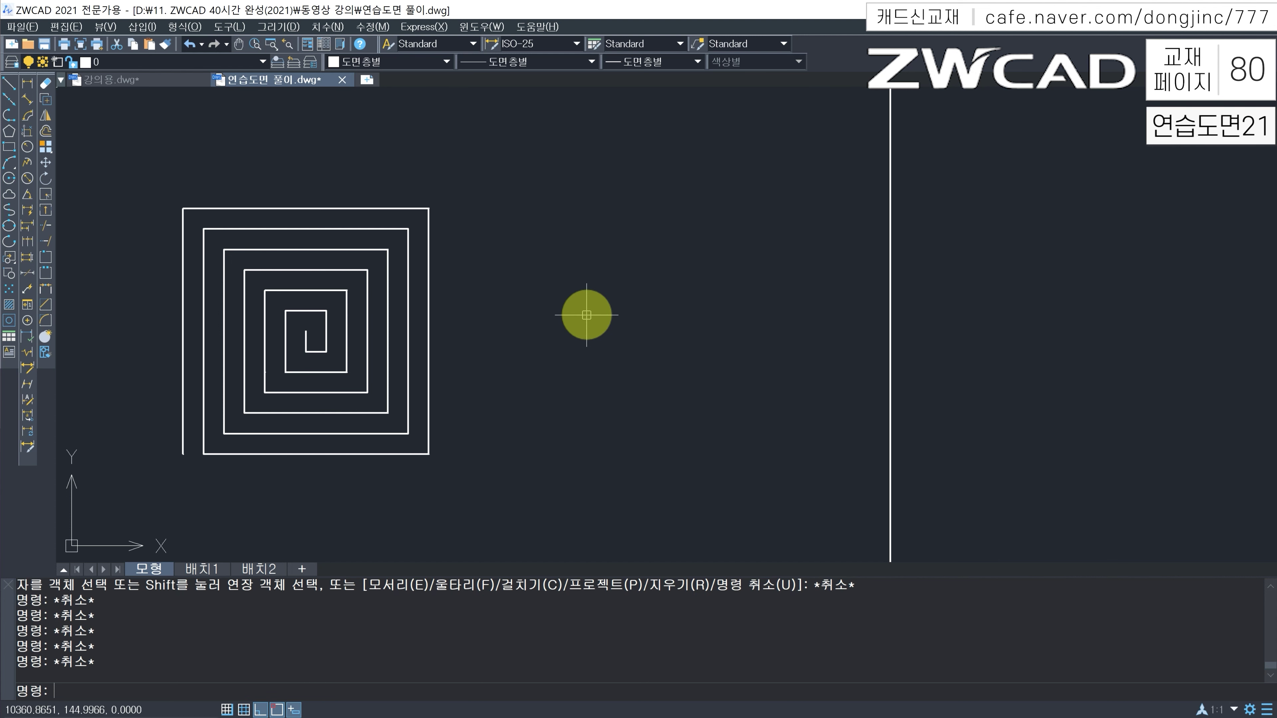
pyautogui.write('l')
pyautogui.press('Return')
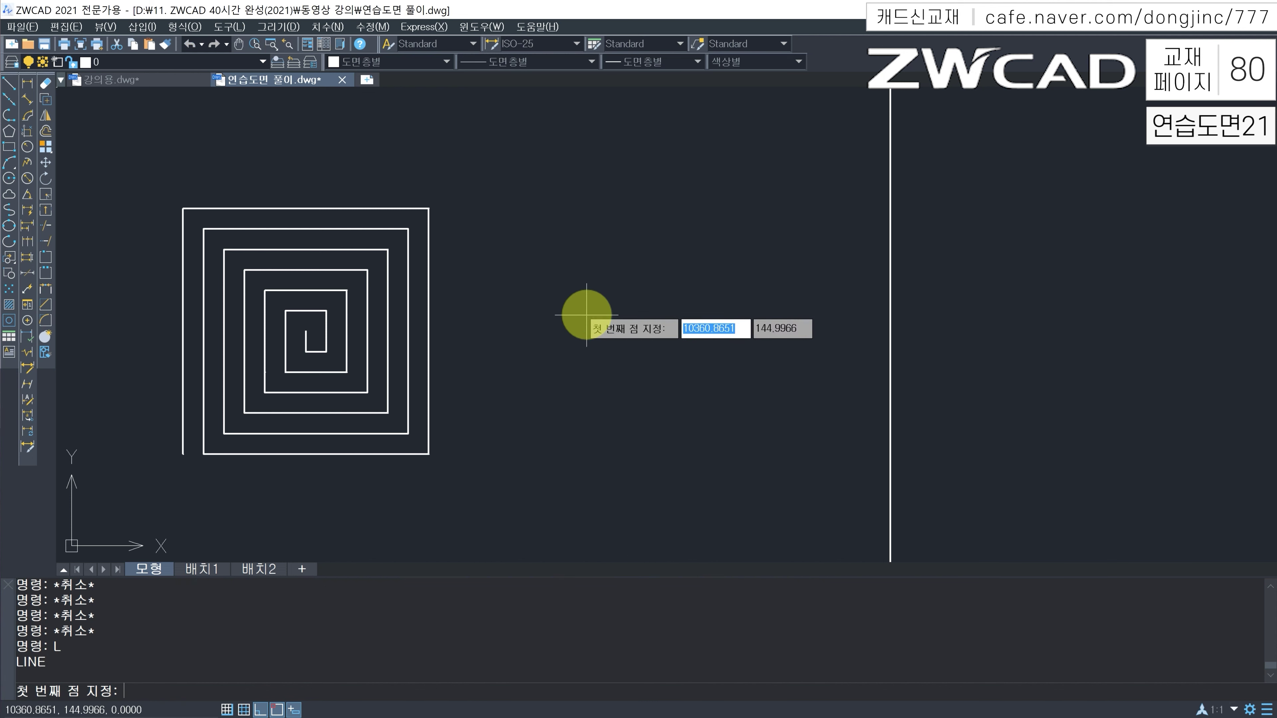
pyautogui.click(766, 449)
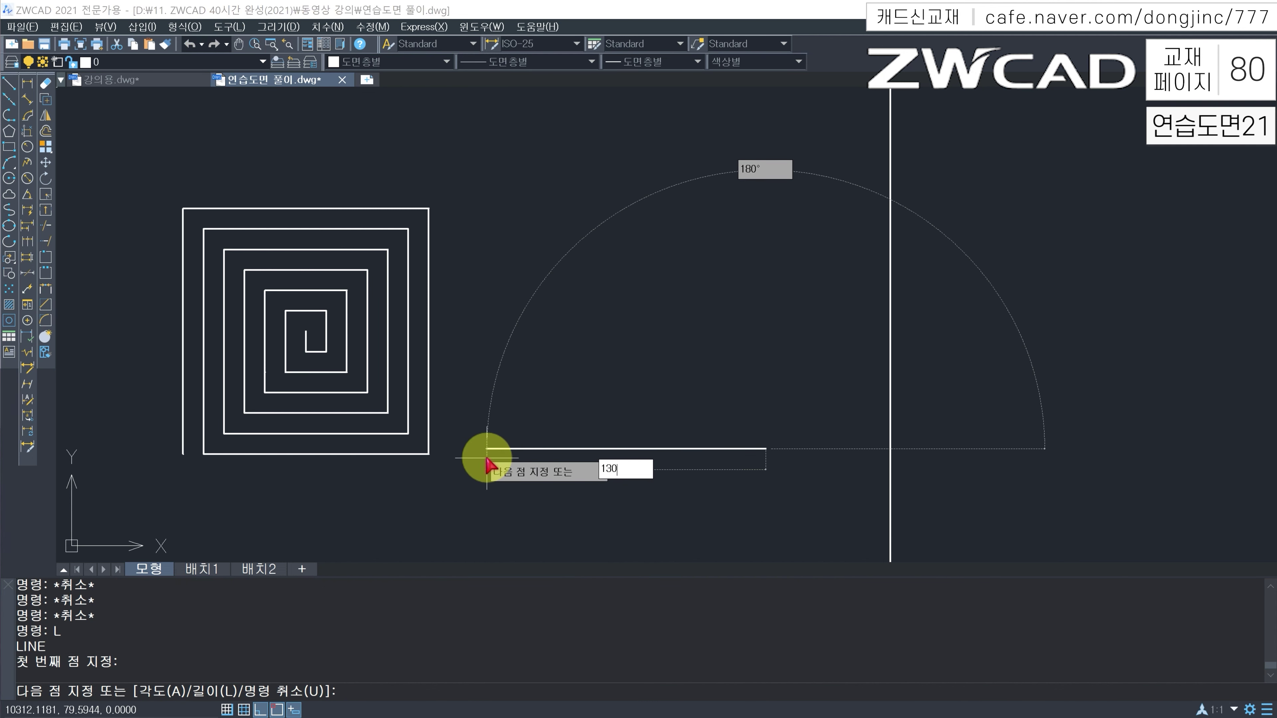
pyautogui.write('130')
pyautogui.press('Return')
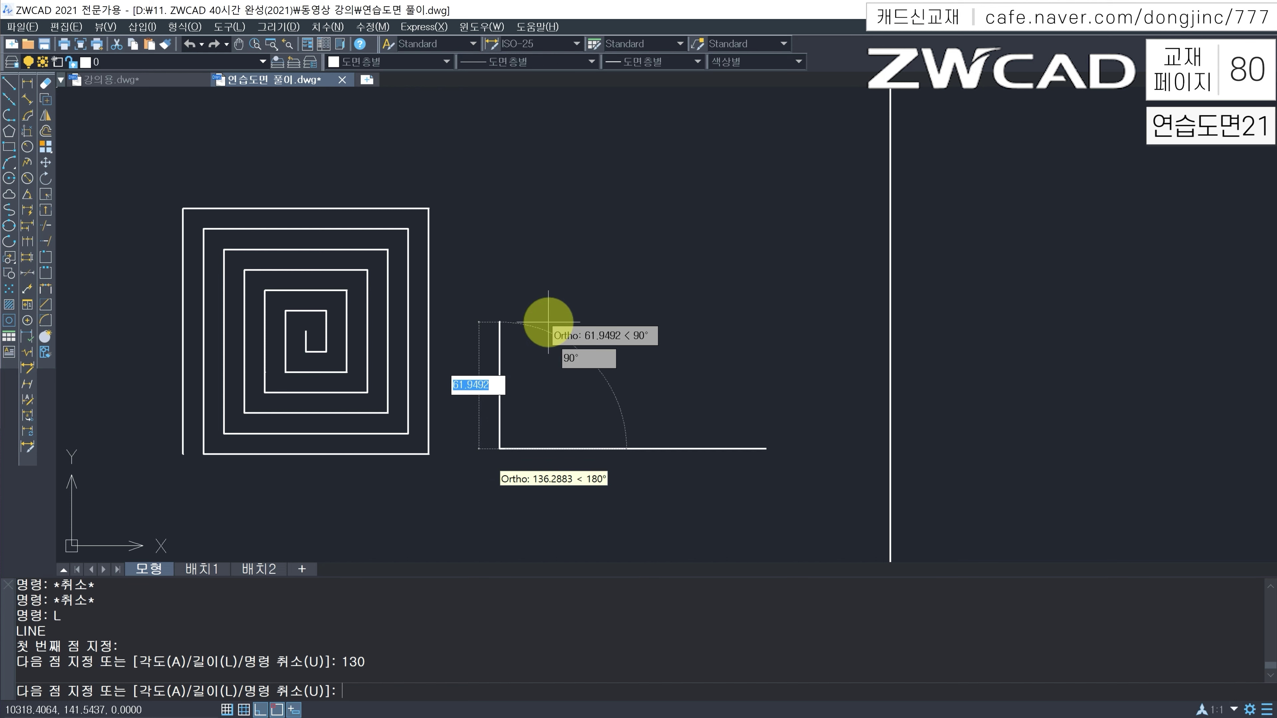
pyautogui.press('Return')
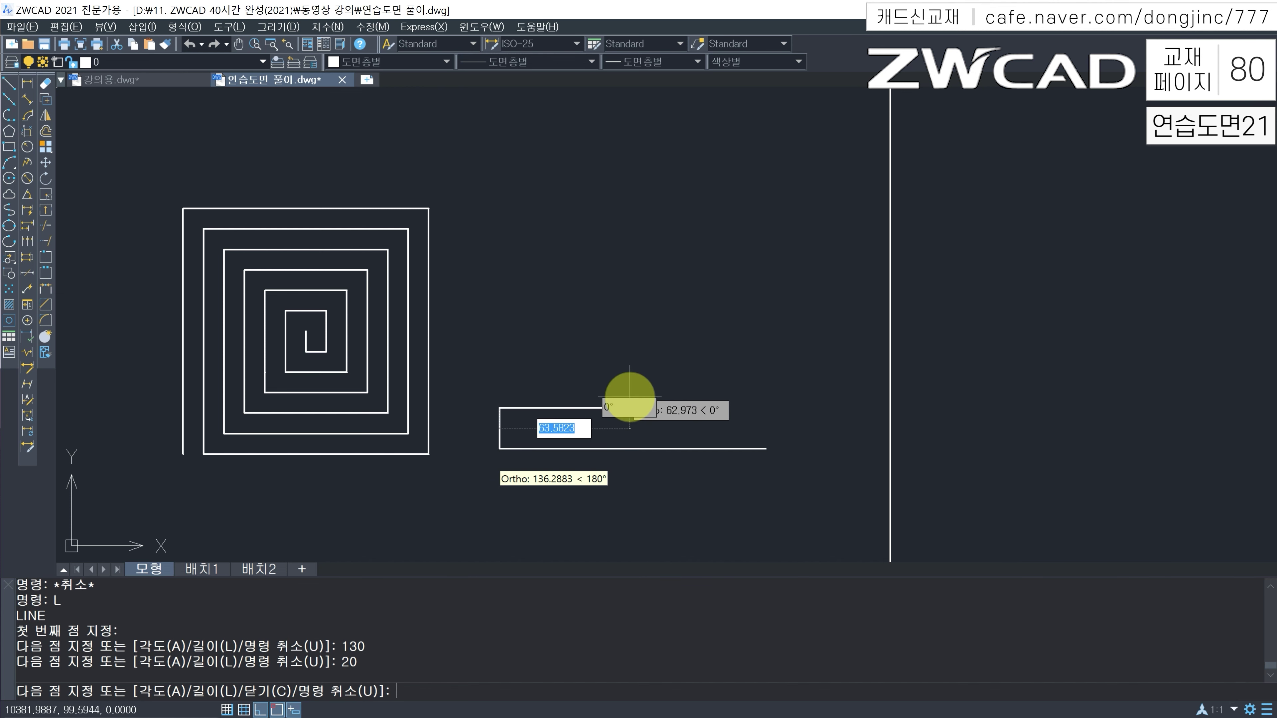
# Step: Continue the line 10 to the right, 10 down and 10 to the right to complete the first stair tooth
pyautogui.write('10')
pyautogui.press('Return')
pyautogui.write('10')
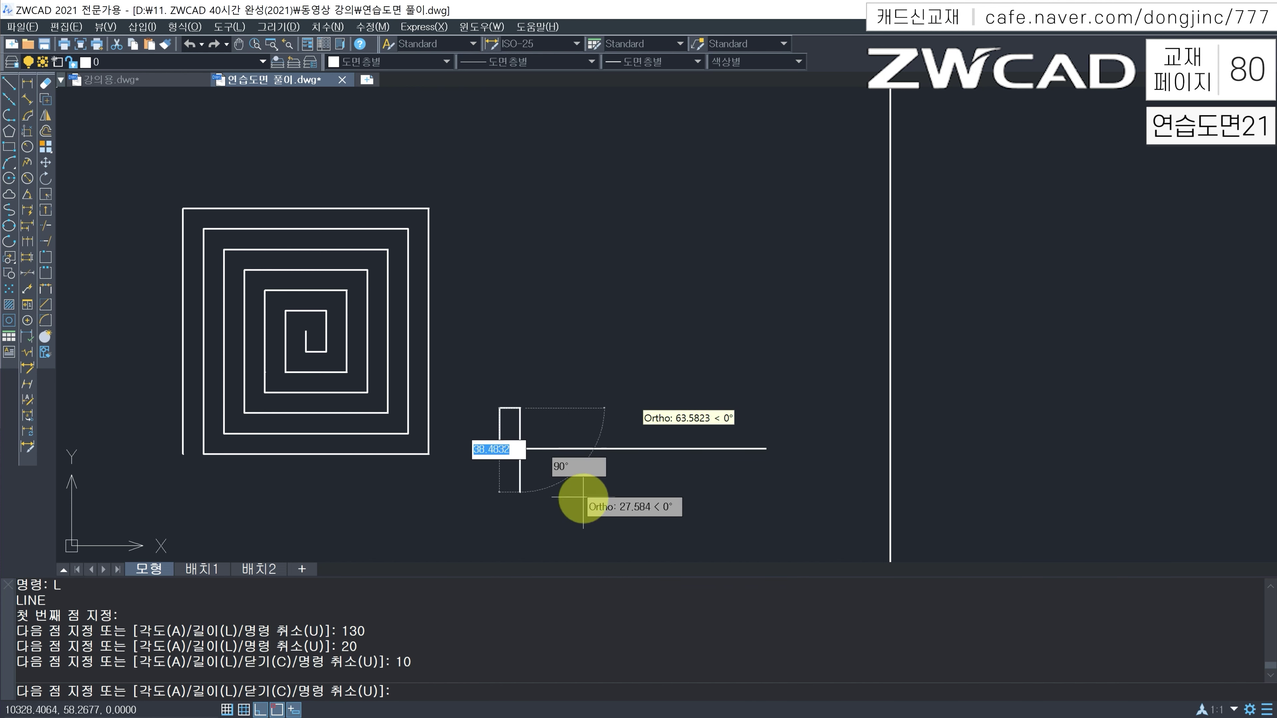
pyautogui.press('Return')
pyautogui.write('10')
pyautogui.press('Return')
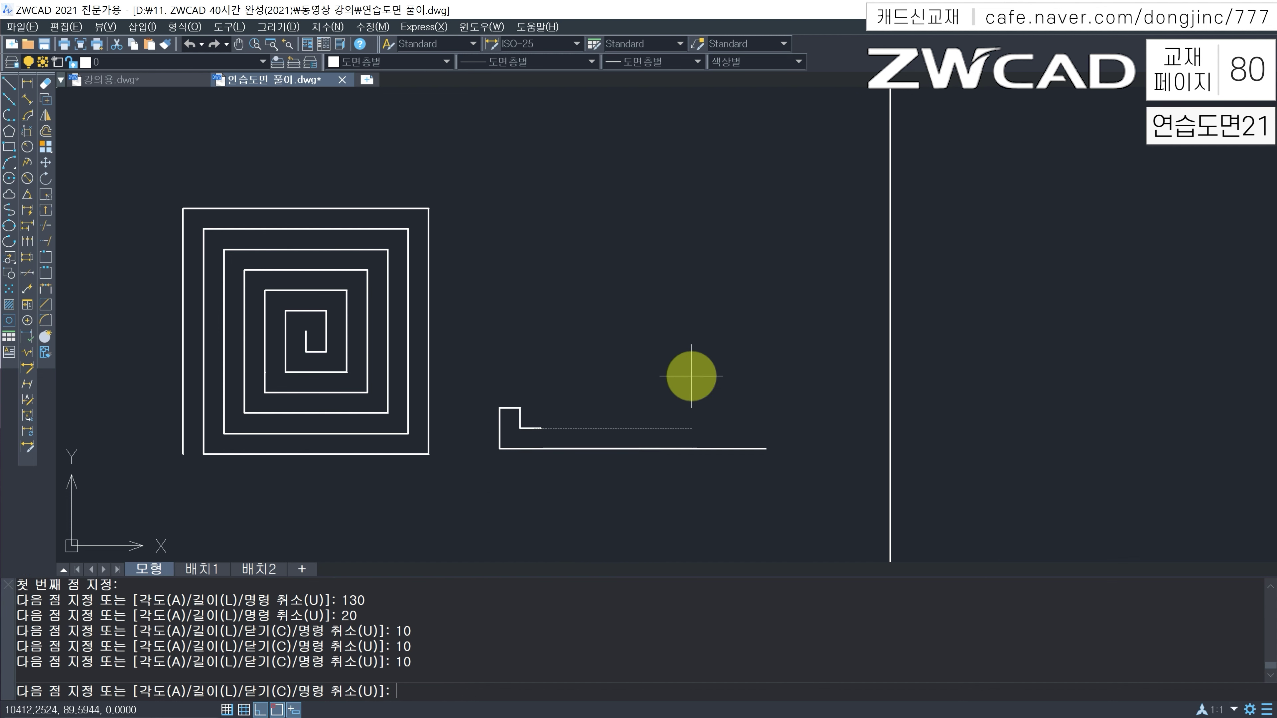
pyautogui.press('Escape')
pyautogui.press('Escape')
pyautogui.press('Escape')
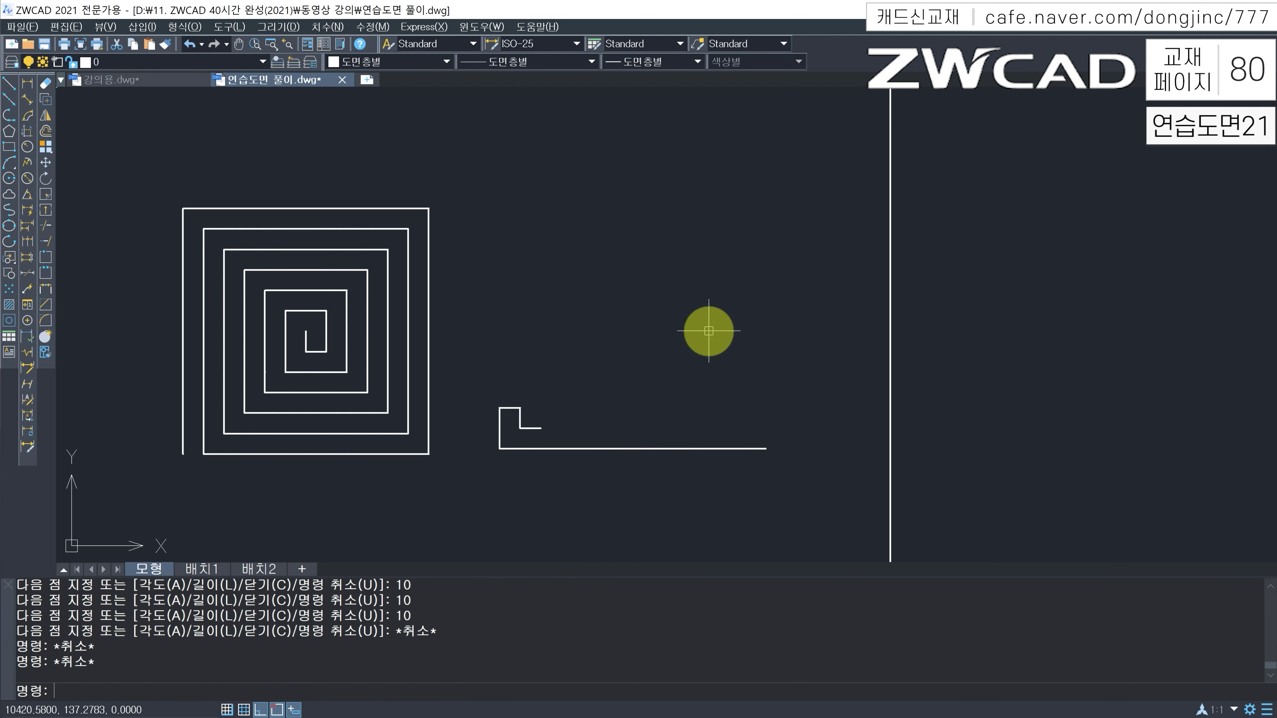
# Step: Copy the tooth's four segments six times up the staircase, attaching each copy's lower-left corner to the end of the previous tooth
pyautogui.write('cp')
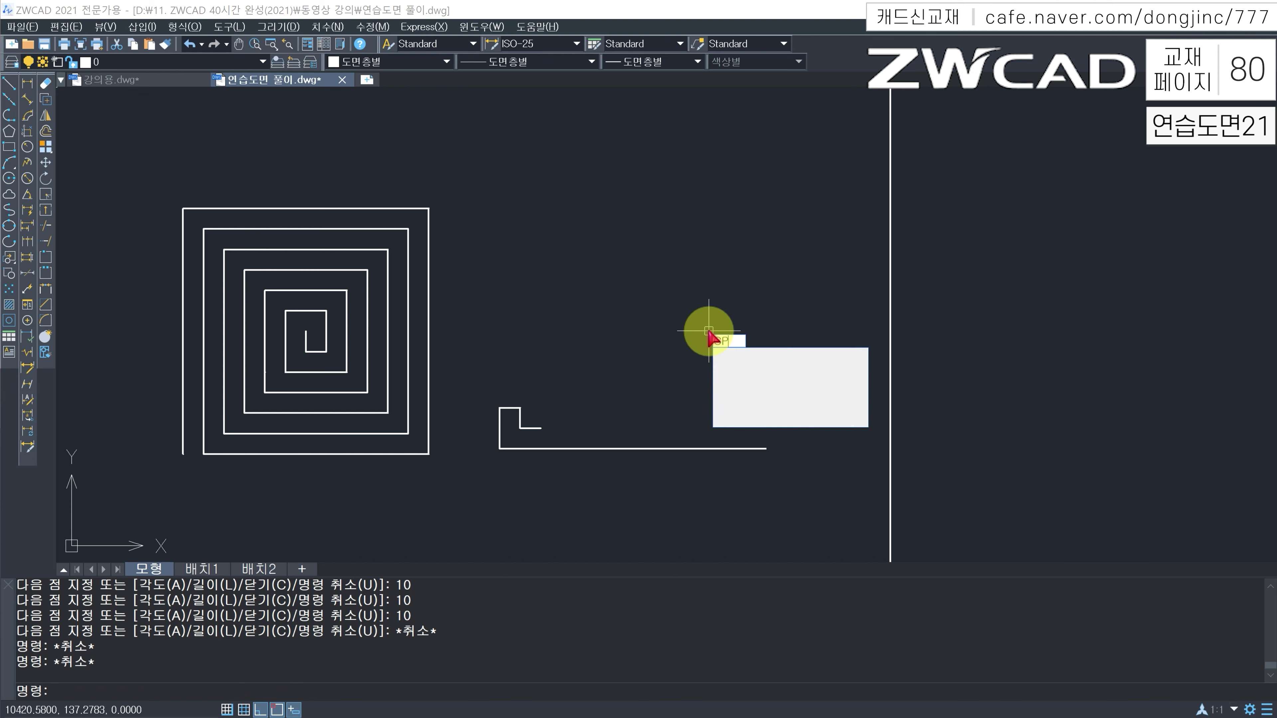
pyautogui.press('Return')
pyautogui.click(620, 349)
pyautogui.click(476, 437)
pyautogui.scroll(2, 480, 438)
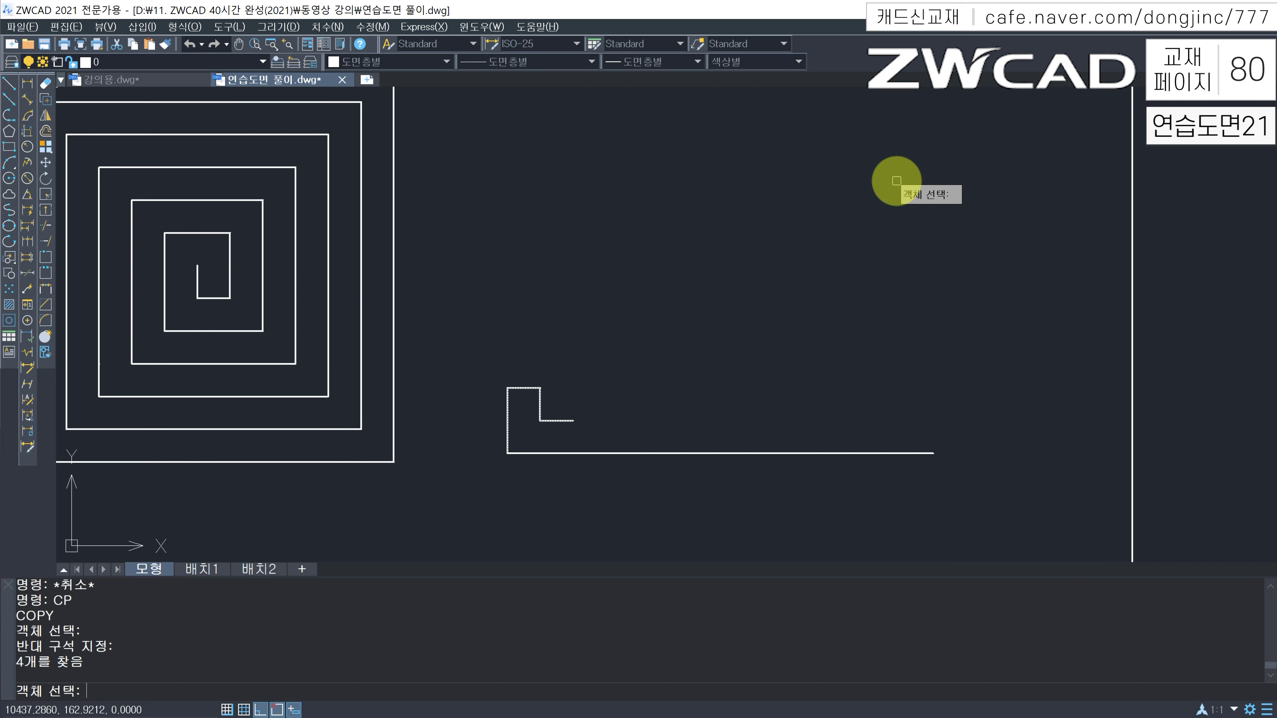
pyautogui.press('Return')
pyautogui.click(508, 453)
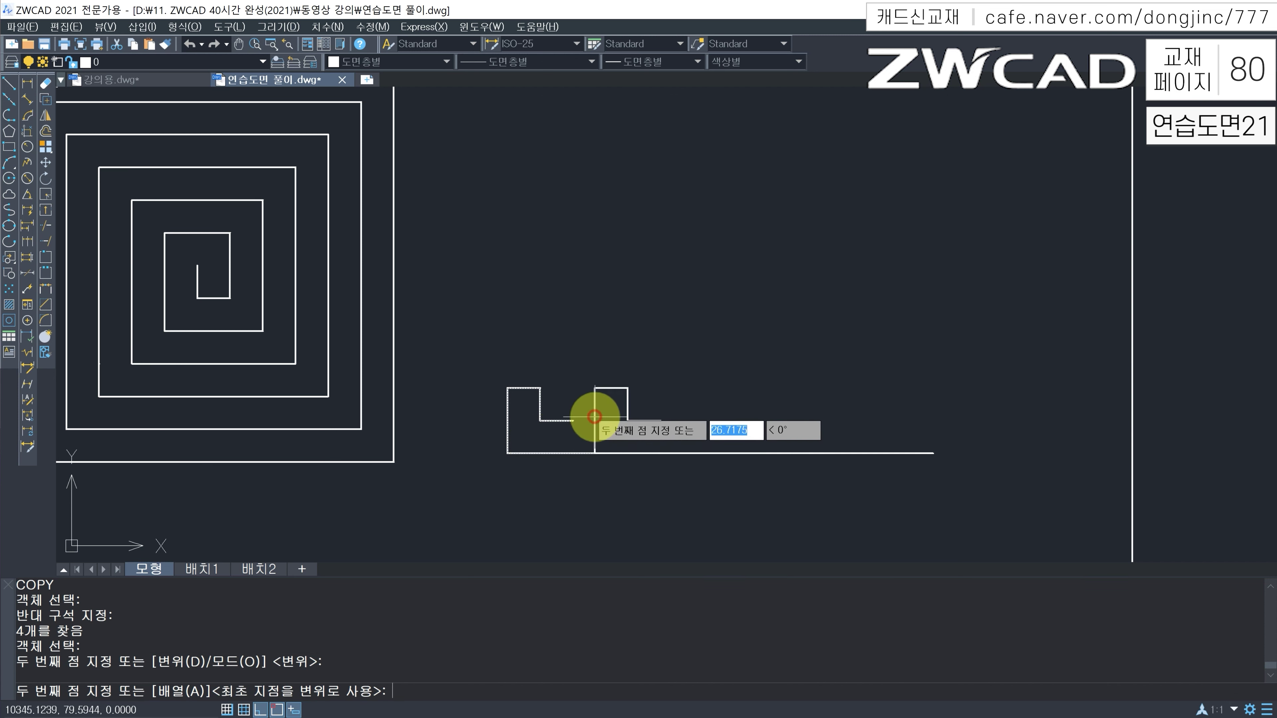
pyautogui.click(573, 421)
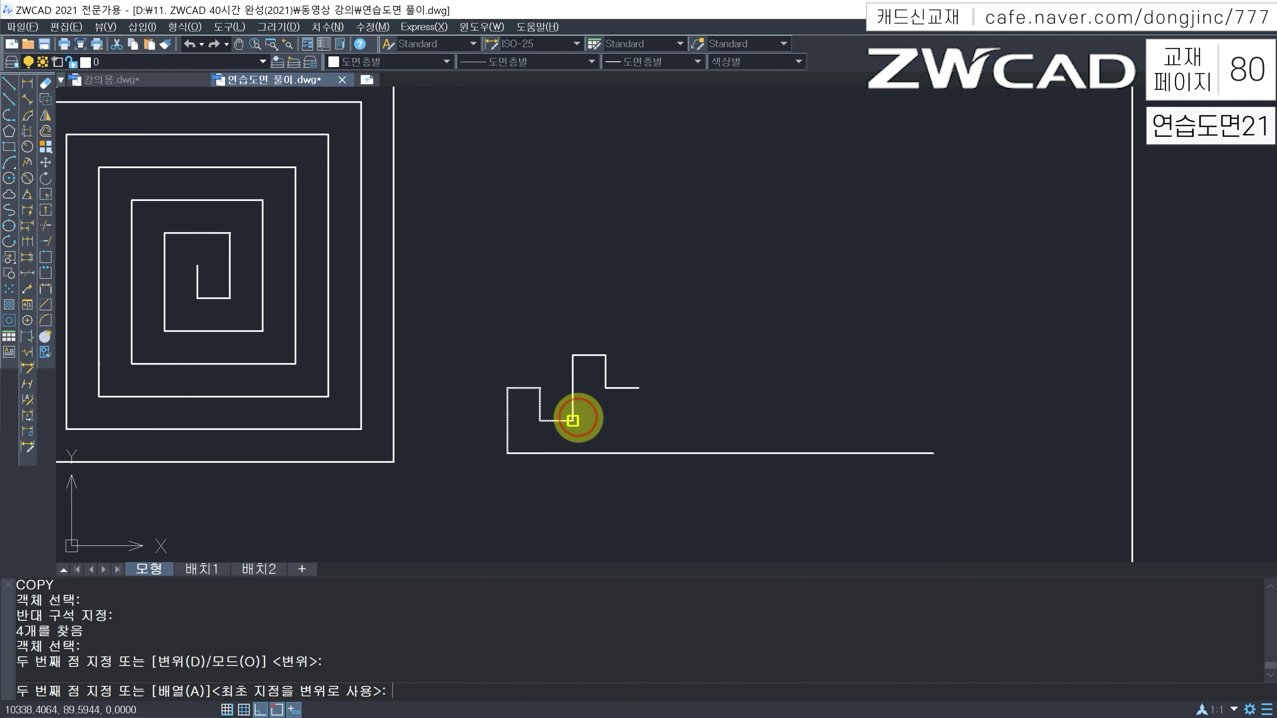
pyautogui.click(639, 388)
pyautogui.click(704, 355)
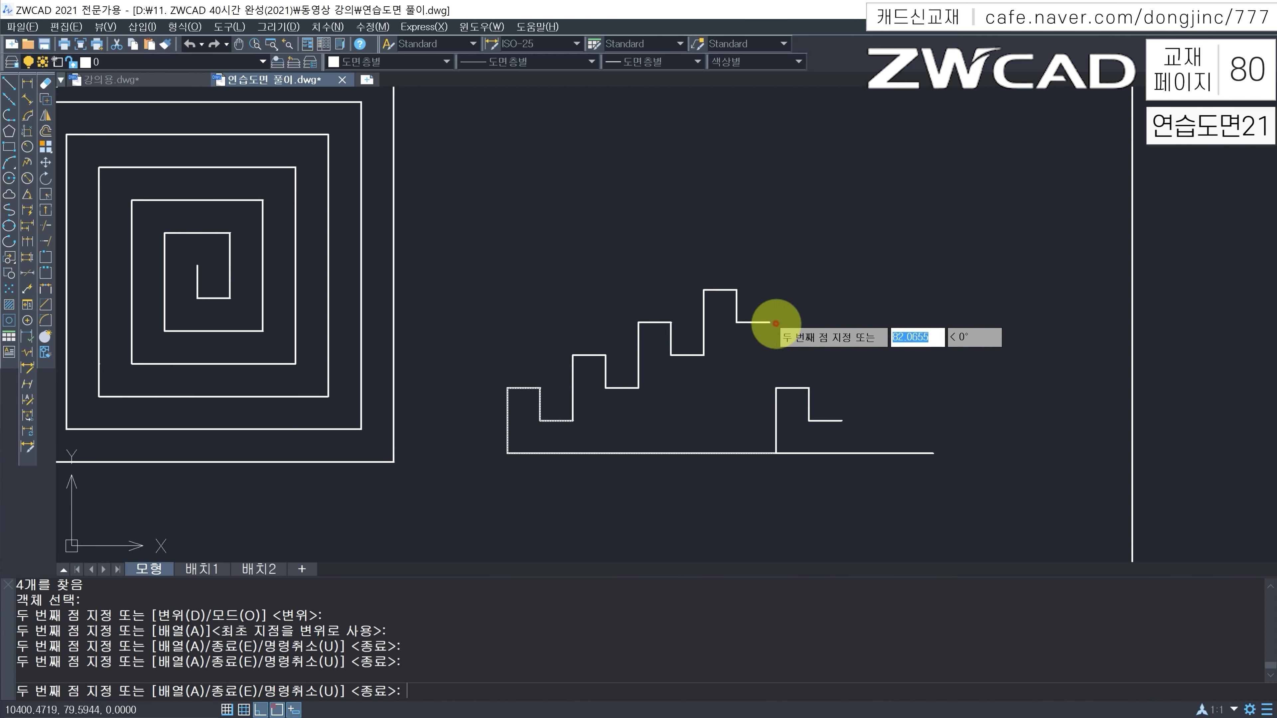
pyautogui.click(769, 322)
pyautogui.click(835, 289)
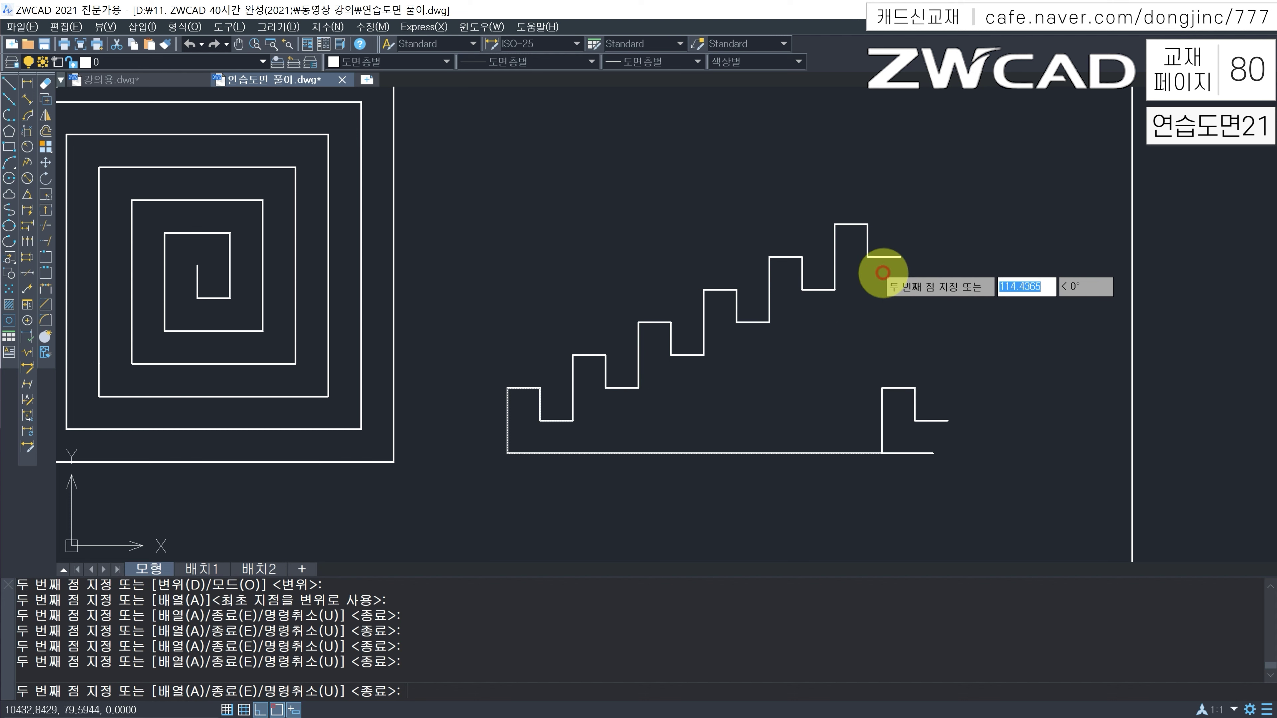
pyautogui.click(900, 257)
pyautogui.press('Escape')
pyautogui.press('Escape')
pyautogui.press('Escape')
# Step: Erase the topmost tooth's trailing horizontal segment and stretch its last vertical line down to the right end of the base line
pyautogui.moveTo(983, 200); pyautogui.dragTo(952, 262)
pyautogui.write('e')
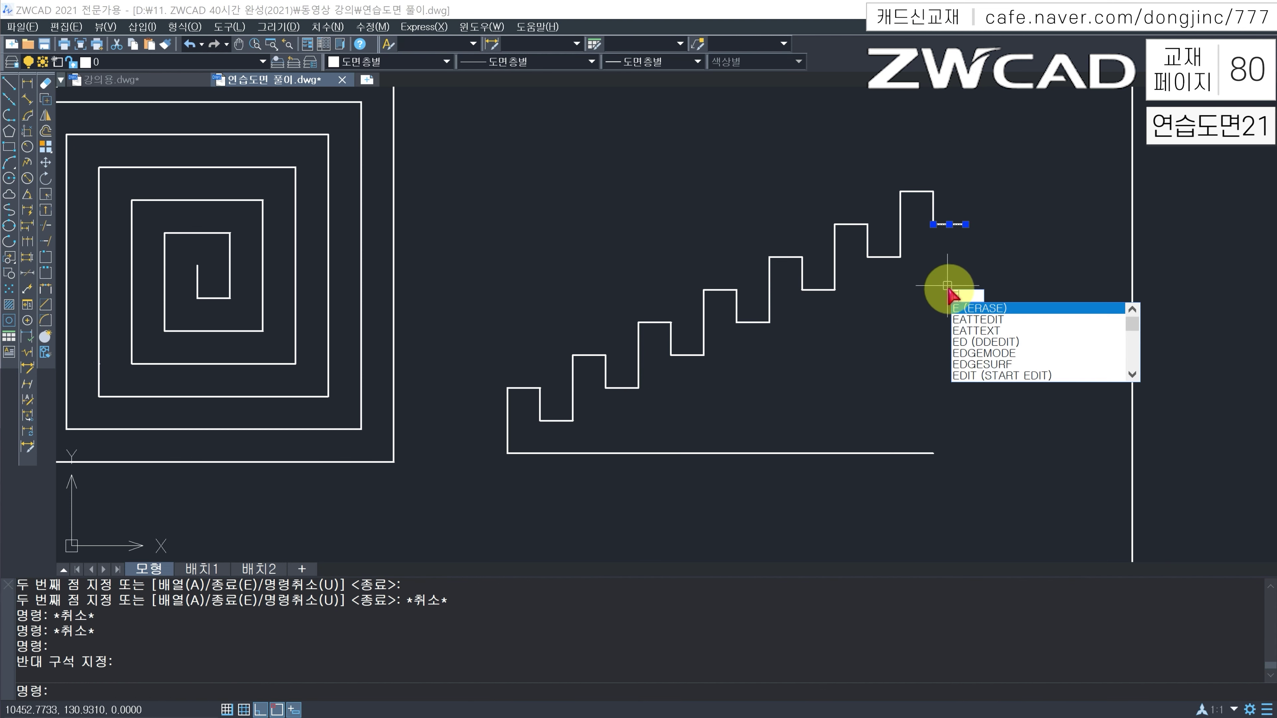
pyautogui.press('space')
pyautogui.click(939, 213)
pyautogui.click(929, 220)
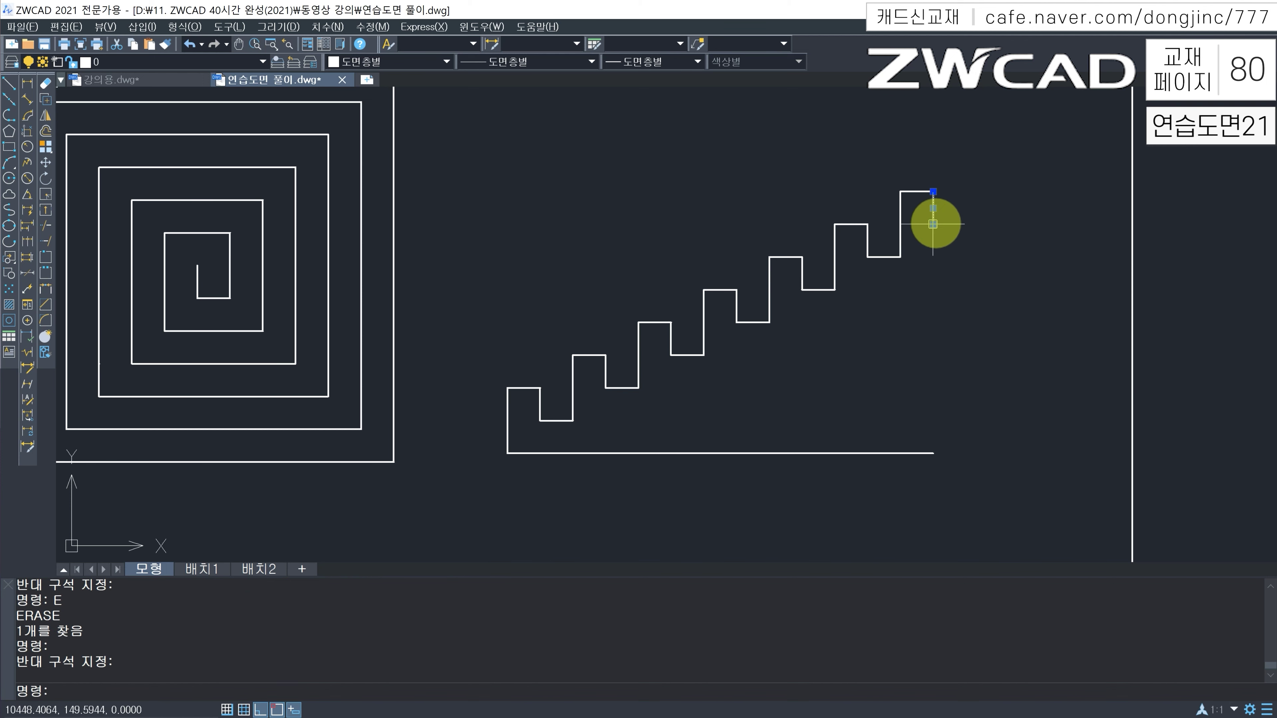
pyautogui.click(933, 224)
pyautogui.click(934, 453)
pyautogui.press('Escape')
pyautogui.press('Escape')
pyautogui.press('Escape')
# Step: Draw a 130 by 110 rectangle from the lower-left corner of the staircase outline
pyautogui.write('re')
pyautogui.press('Escape')
pyautogui.press('Escape')
pyautogui.scroll(-2, 861, 334)
pyautogui.moveTo(860, 334); pyautogui.dragTo(825, 386, button='middle')
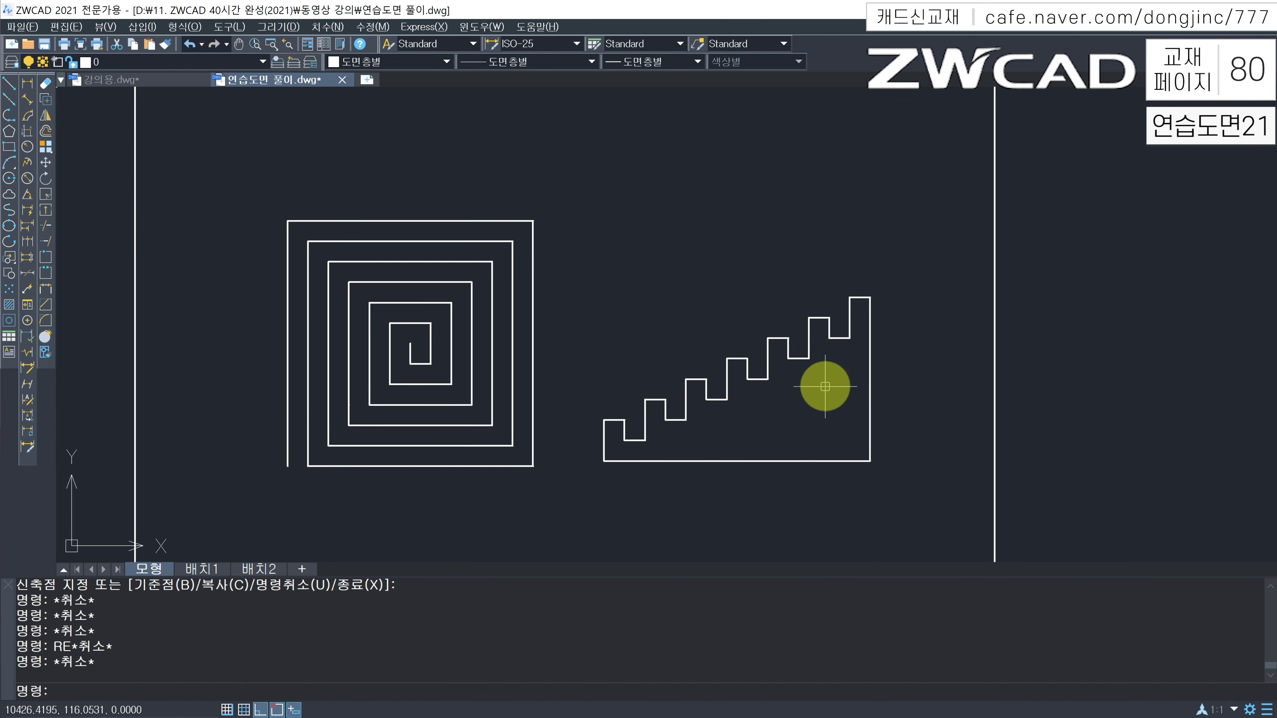
pyautogui.write('rec')
pyautogui.press('space')
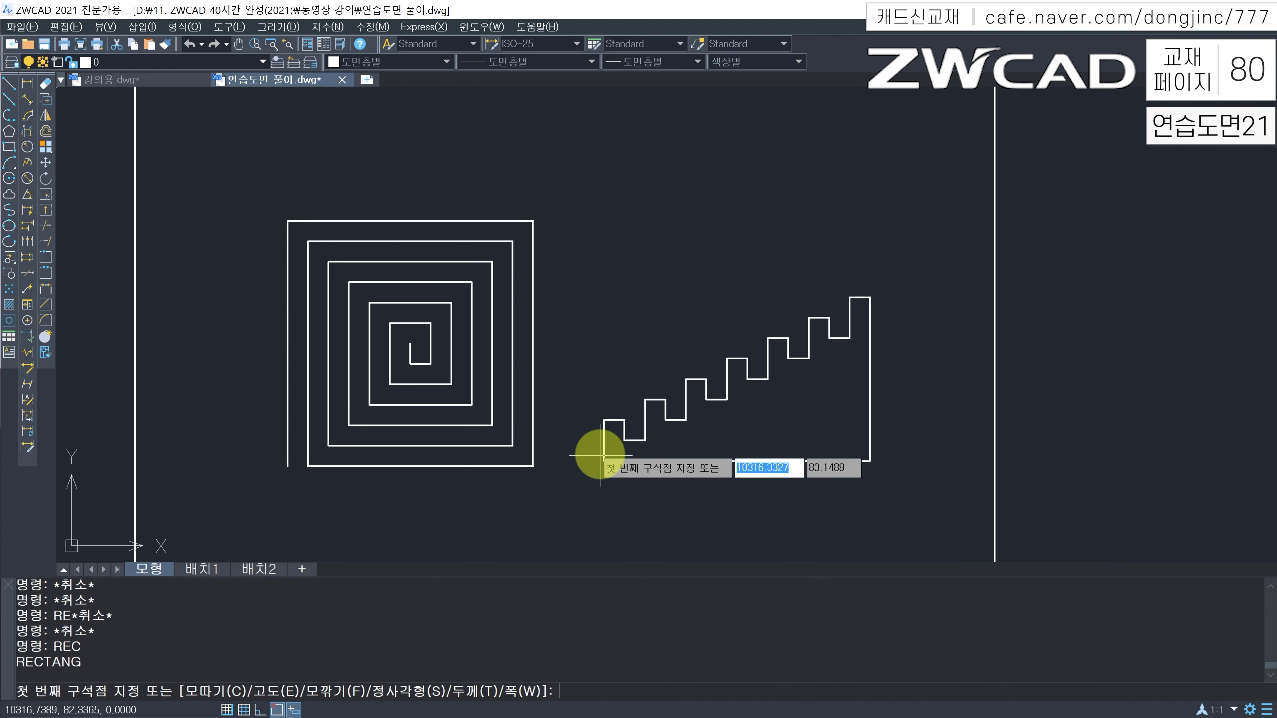
pyautogui.click(604, 461)
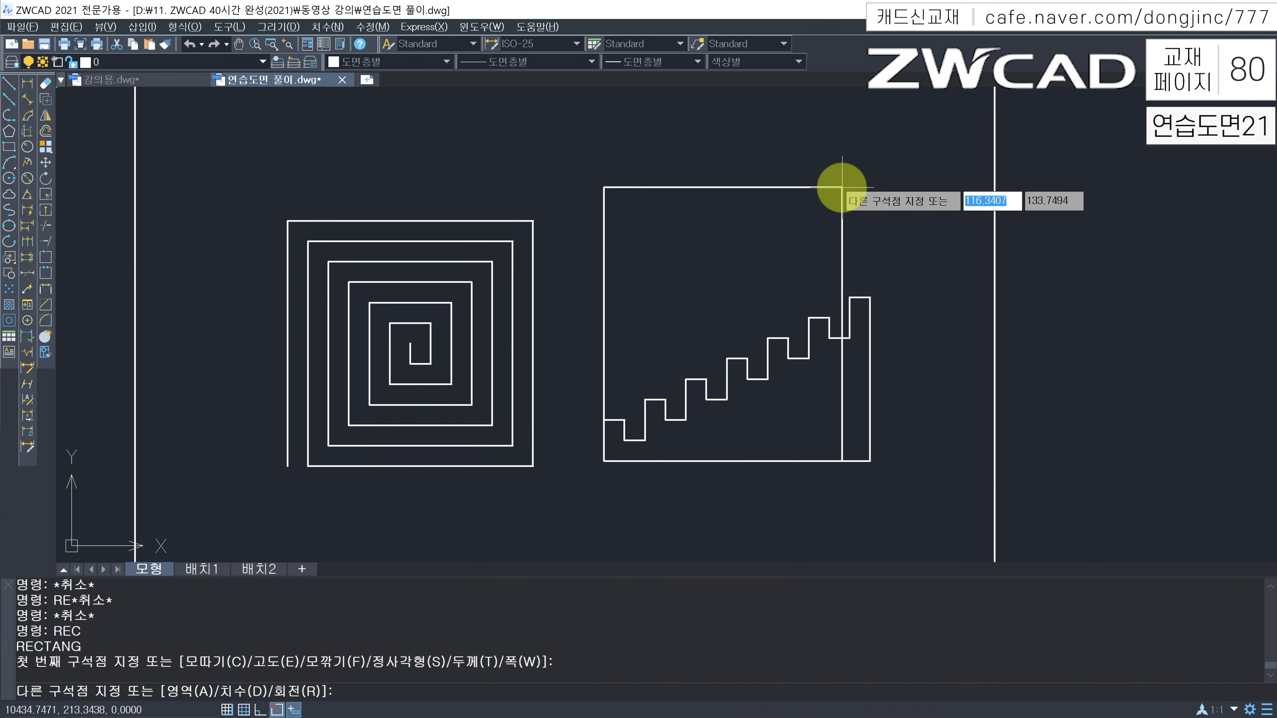
pyautogui.write('130')
pyautogui.press('Tab')
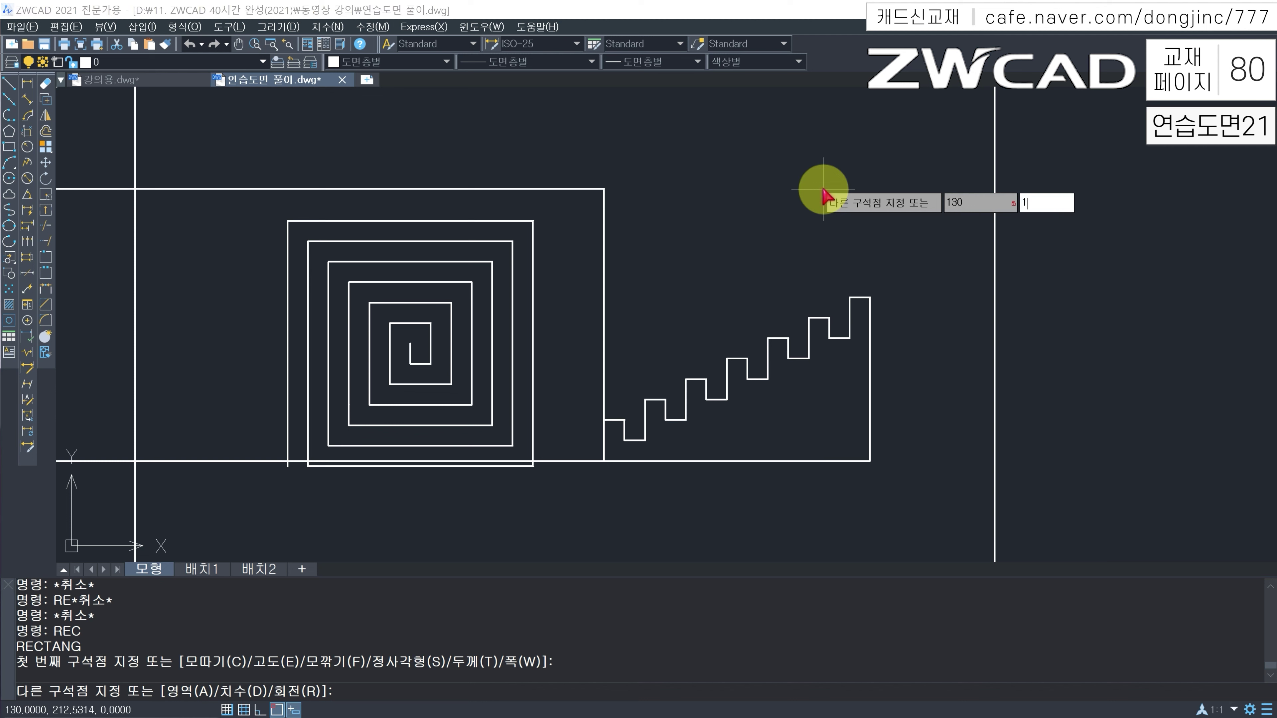
pyautogui.press('Return')
pyautogui.press('Escape')
pyautogui.press('Escape')
pyautogui.press('Escape')
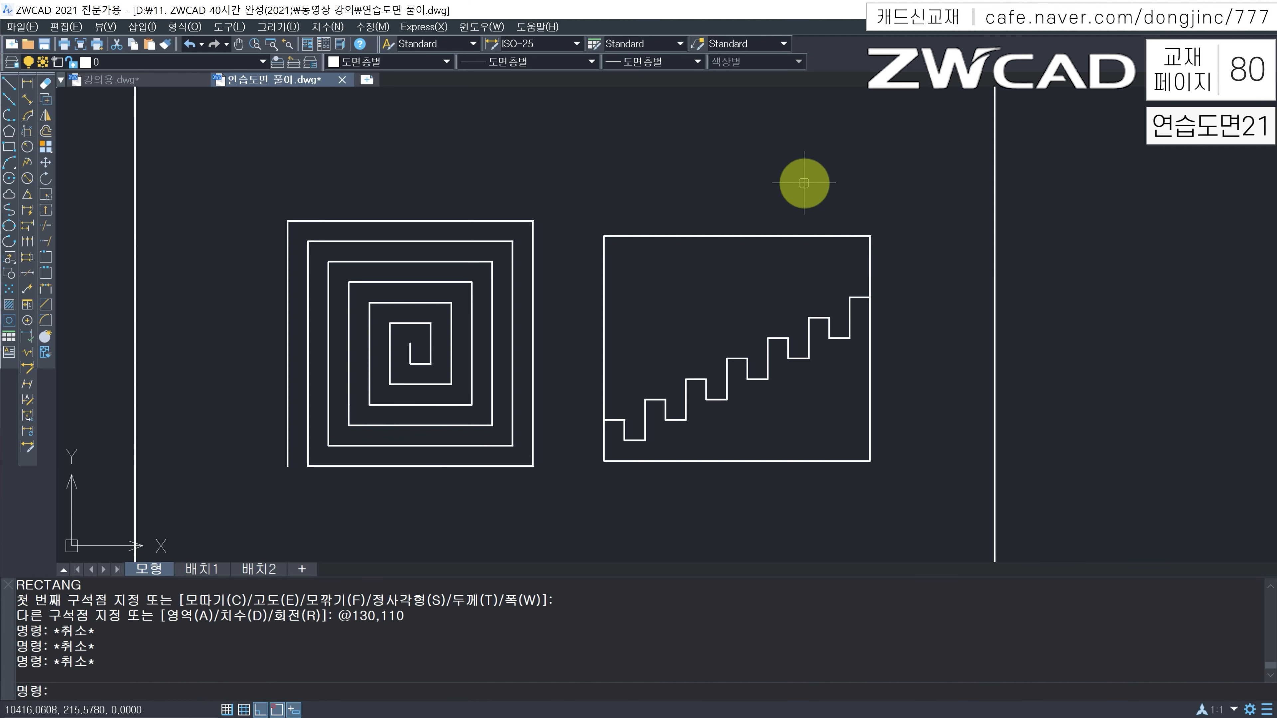
# Step: Rotate a copy of the staircase outline 180° about the center of the rectangle
pyautogui.write('RO')
pyautogui.press('Return')
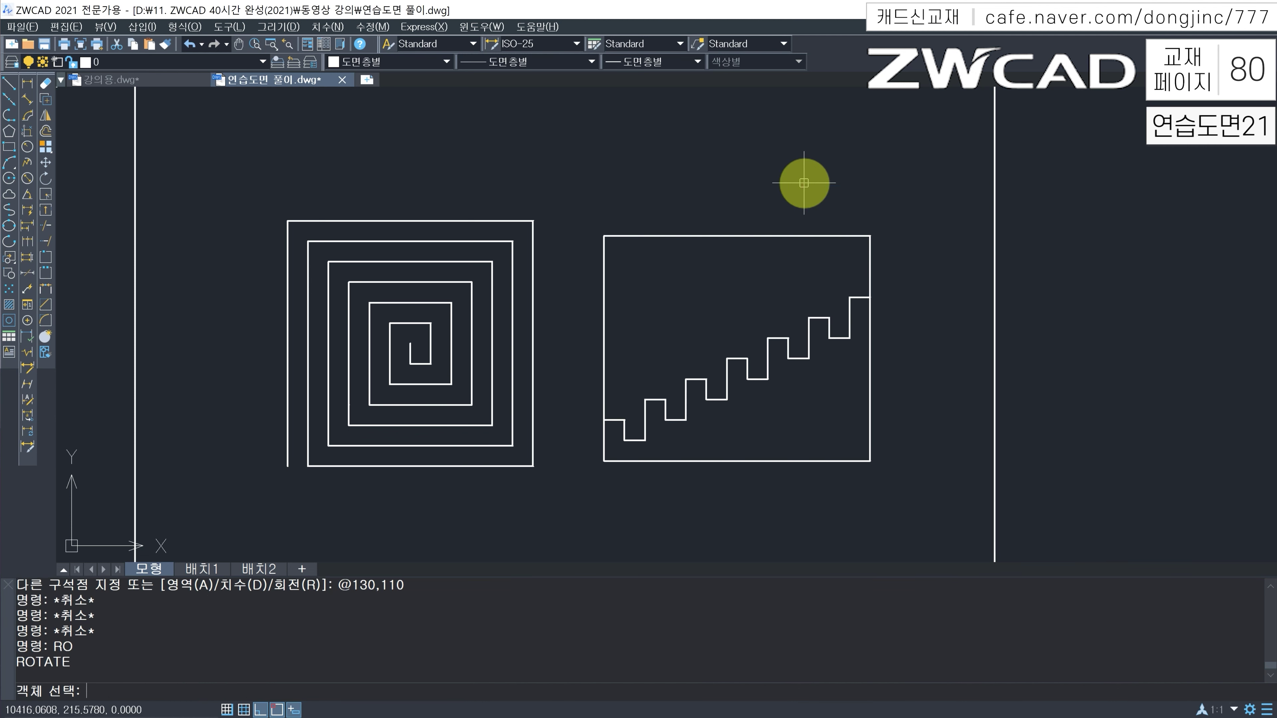
pyautogui.click(555, 280)
pyautogui.click(932, 507)
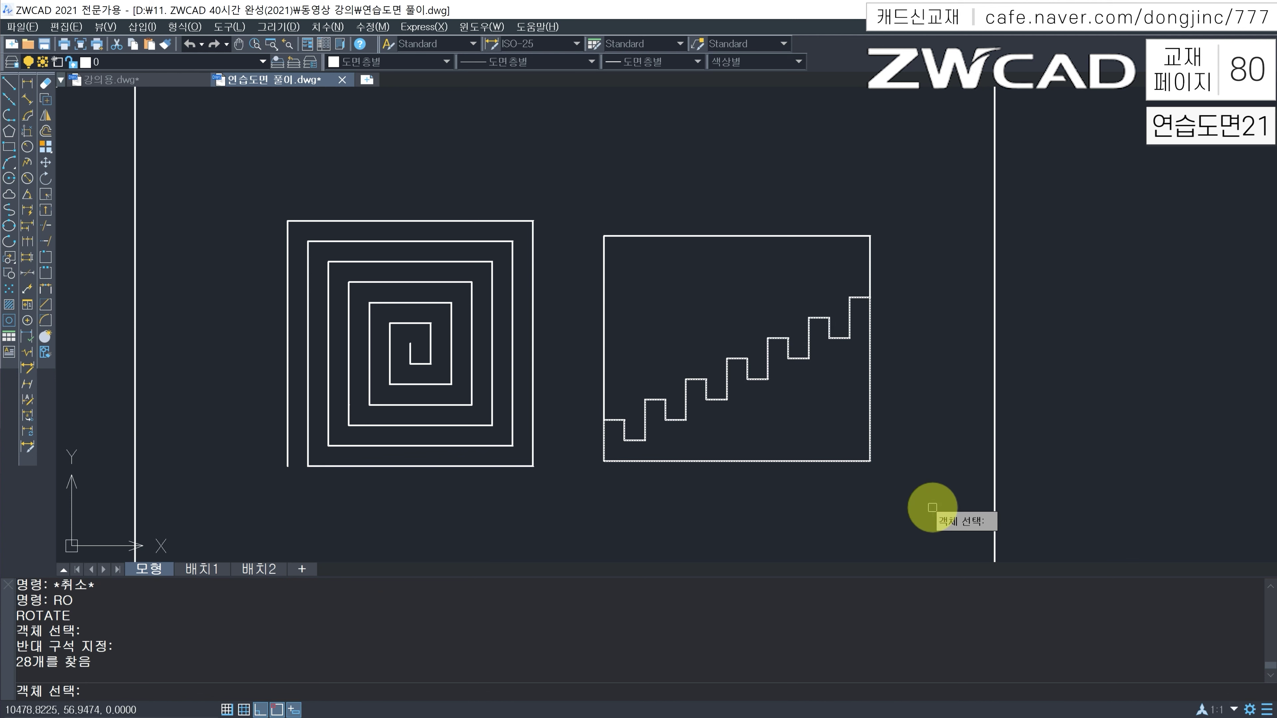
pyautogui.press('Return')
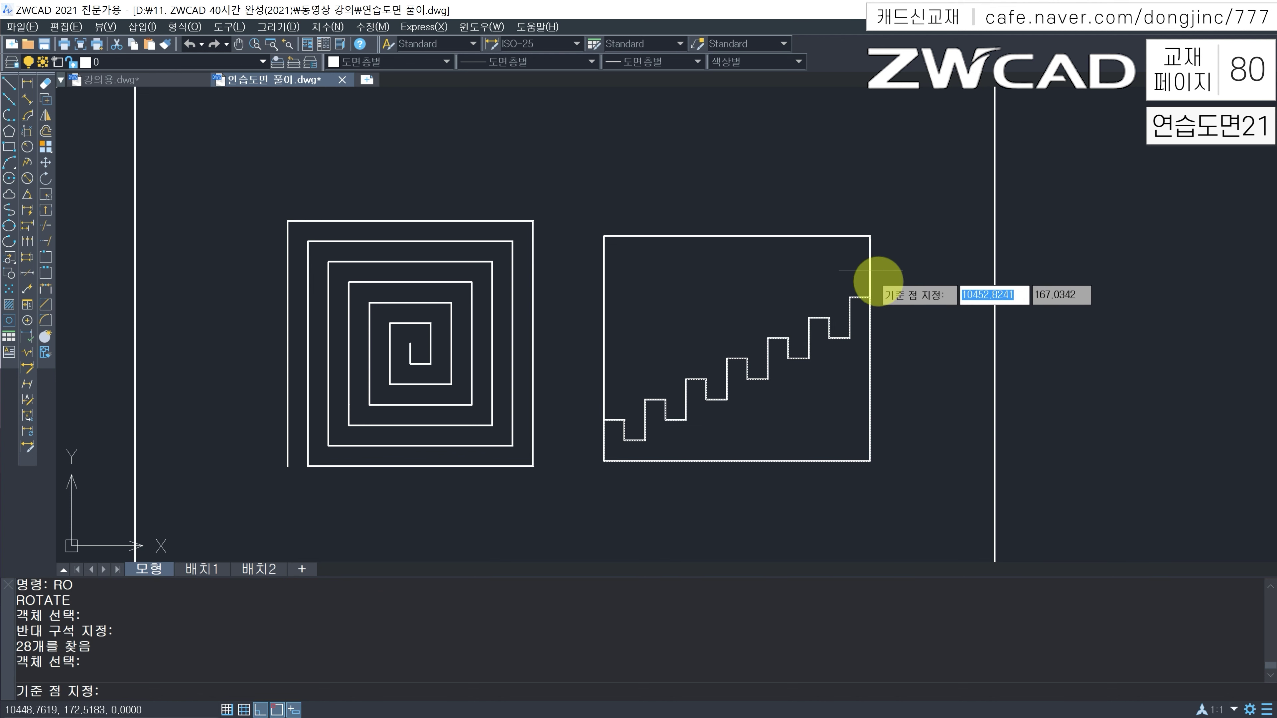
pyautogui.click(737, 348)
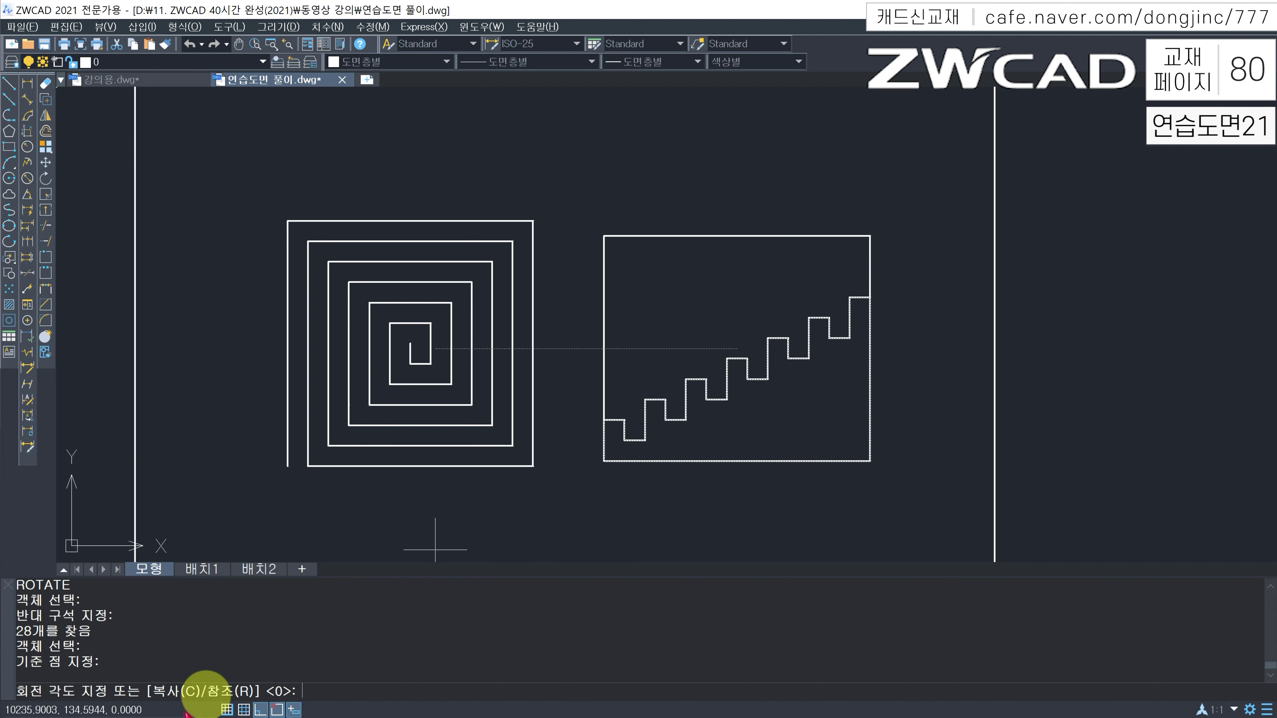
pyautogui.write('C')
pyautogui.press('Return')
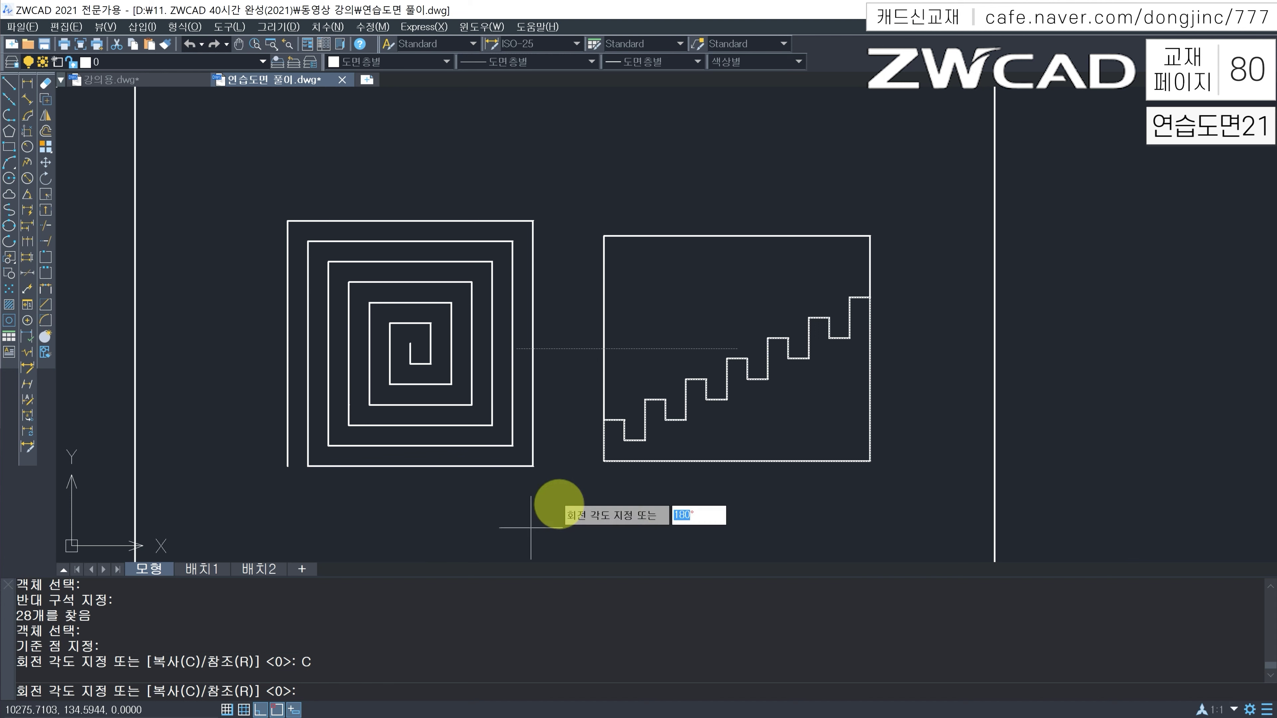
pyautogui.click(559, 499)
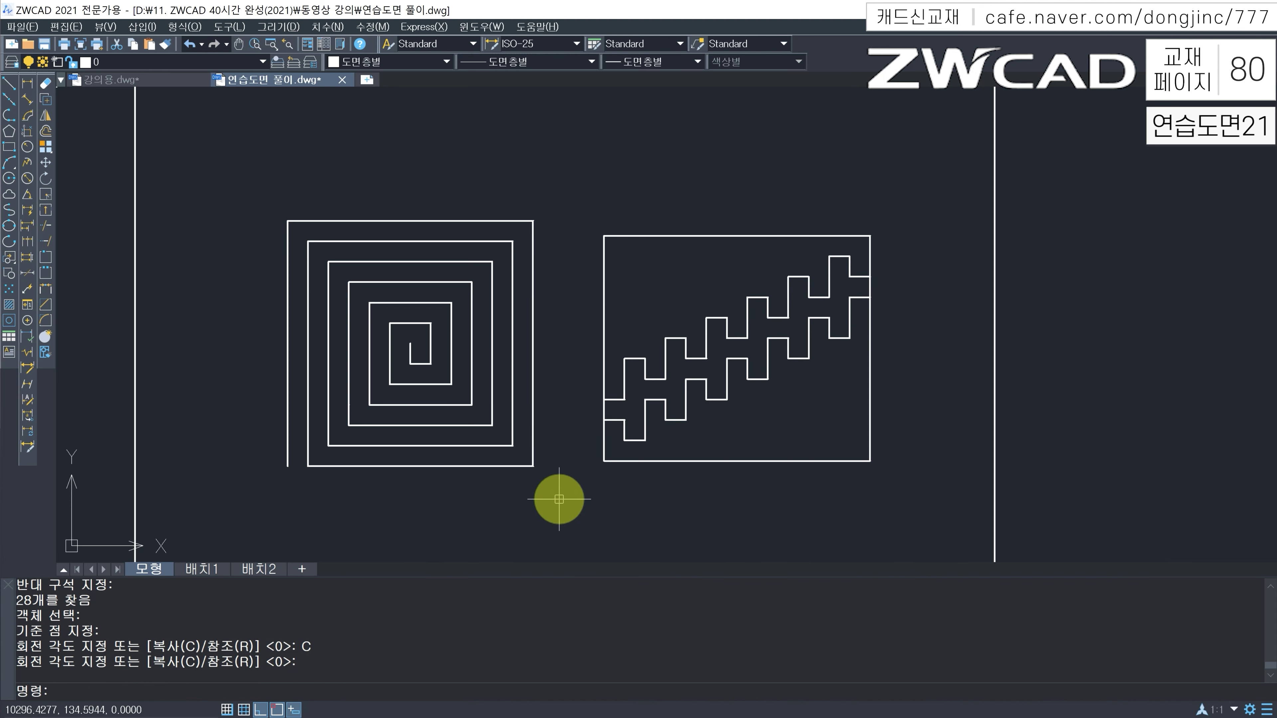
pyautogui.press('Escape')
pyautogui.press('Escape')
# Step: Erase the 130 by 110 rectangle around the two staircase outlines
pyautogui.click(604, 409)
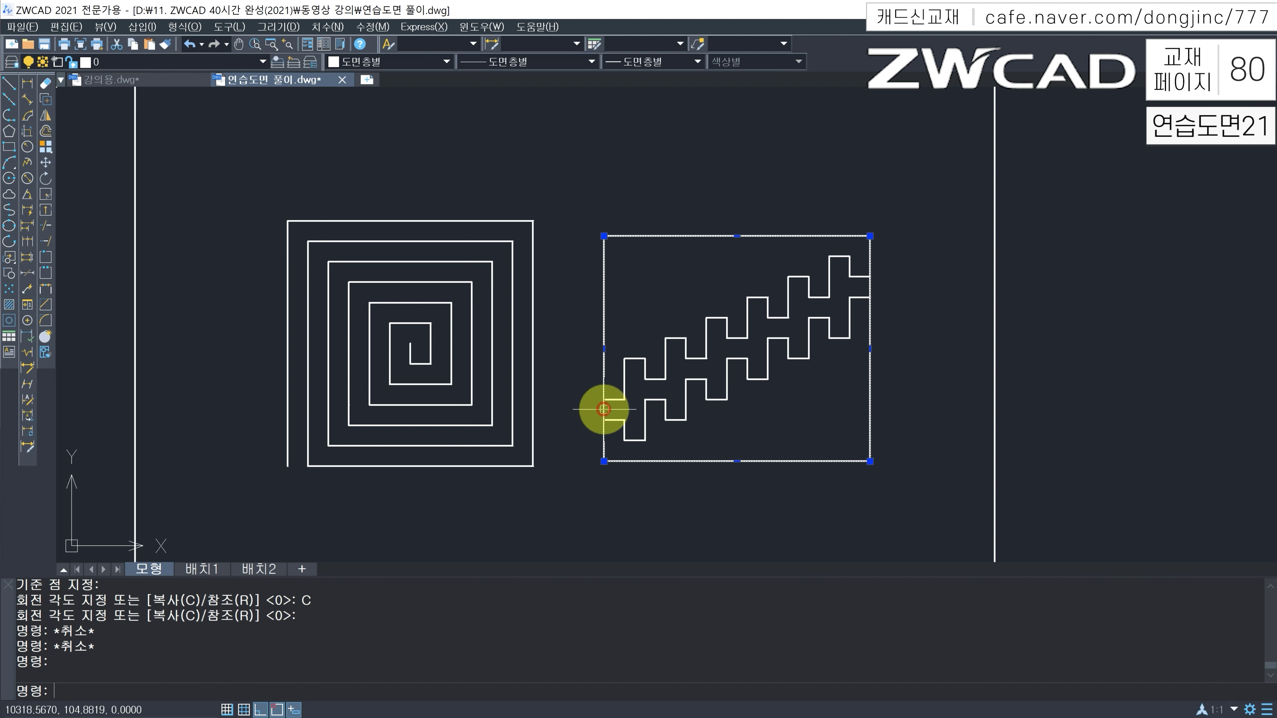
pyautogui.write('E')
pyautogui.press('Return')
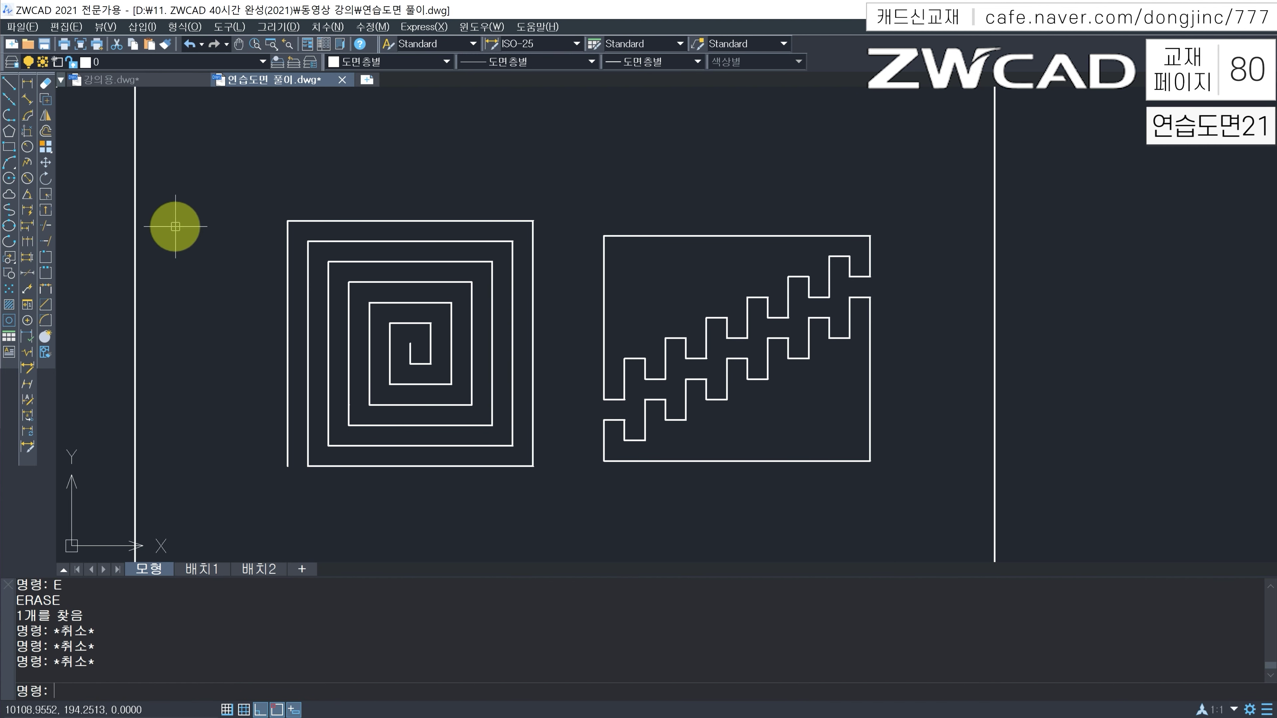
# Step: Add linear dimensions below the spiral for the gap between its two leftmost lines and for its overall width
pyautogui.write('DLI')
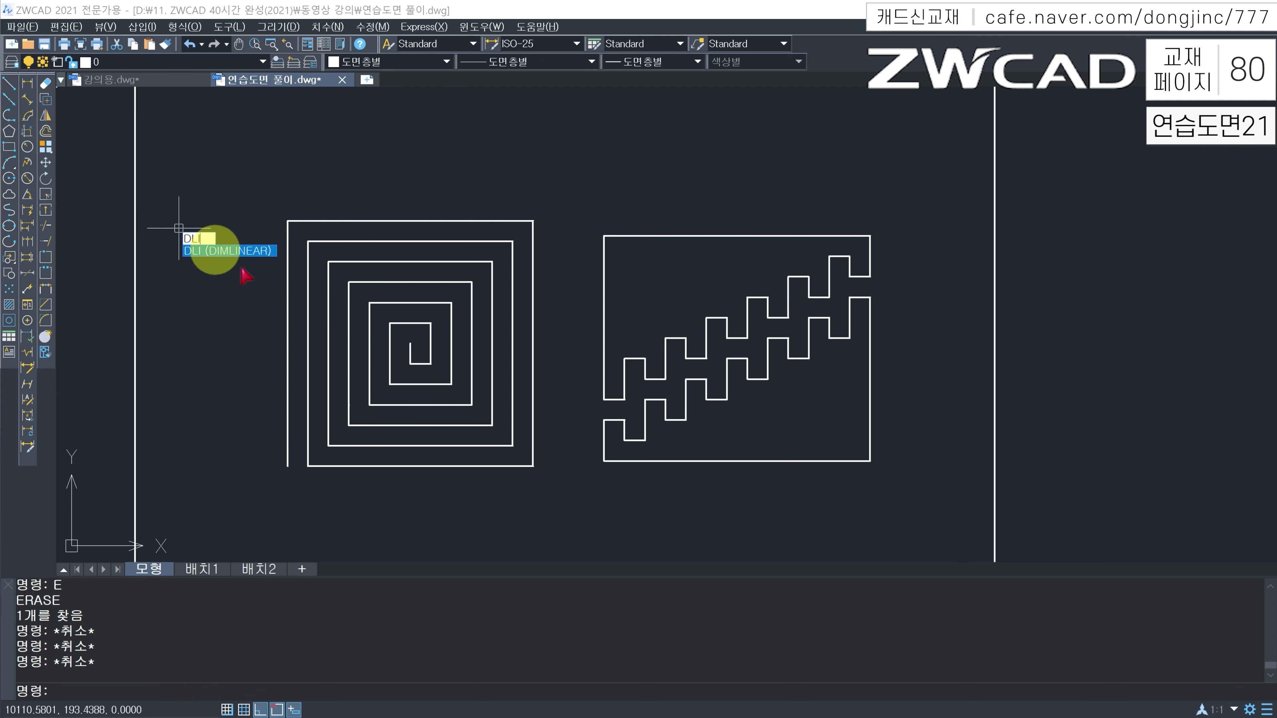
pyautogui.press('Return')
pyautogui.click(288, 467)
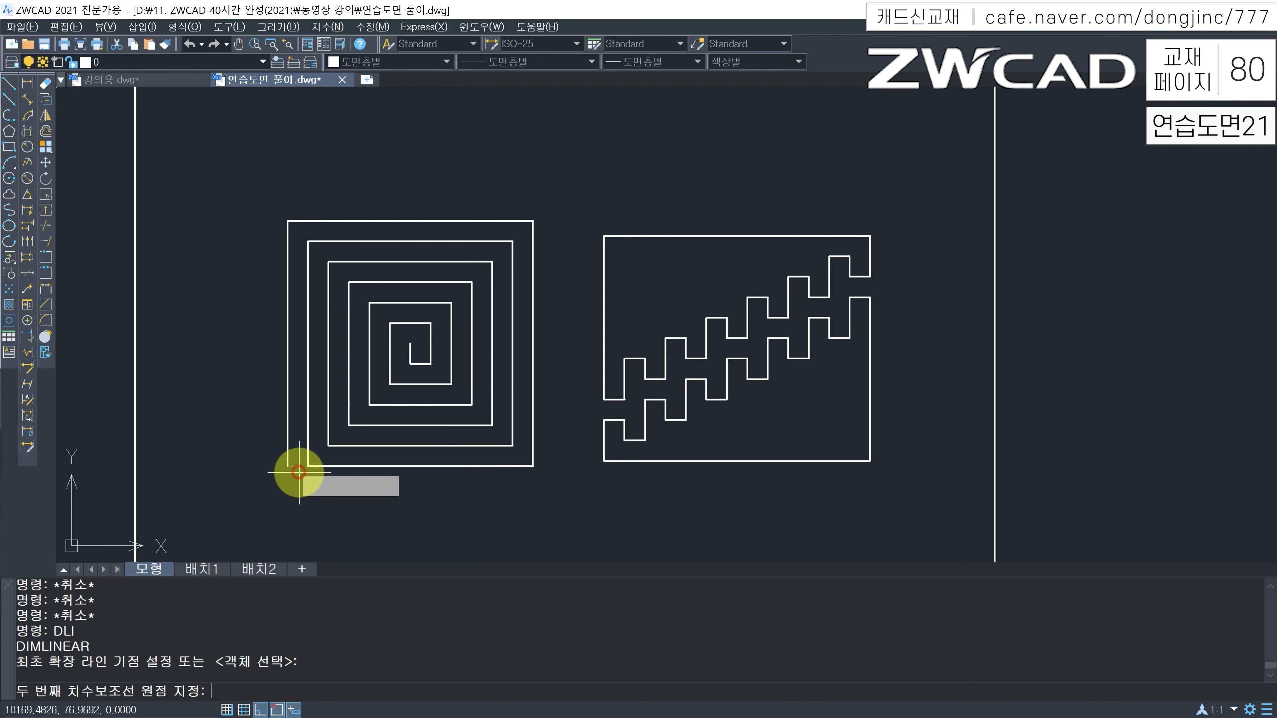
pyautogui.click(307, 466)
pyautogui.click(303, 487)
pyautogui.press('Return')
pyautogui.click(288, 467)
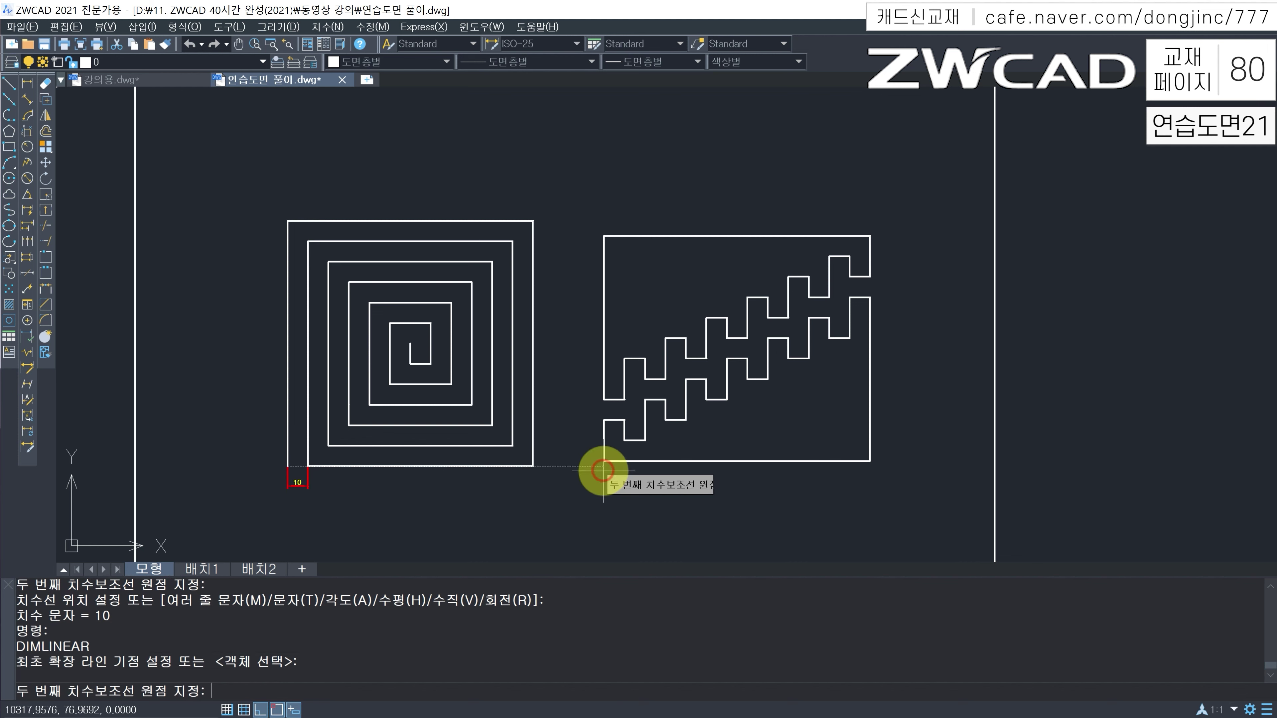
pyautogui.click(533, 467)
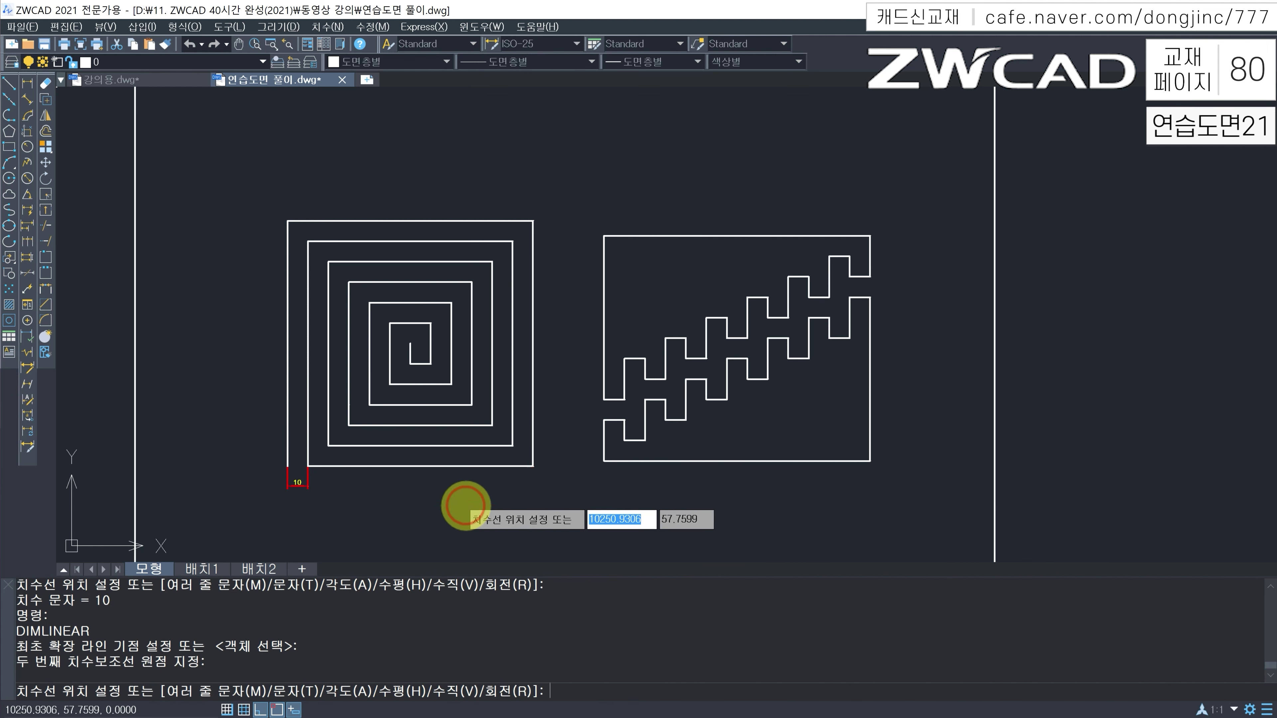
pyautogui.click(466, 505)
# Step: Add linear dimensions beside the spiral's left edge for the gap between its two topmost lines and for its overall height
pyautogui.press('Return')
pyautogui.click(307, 221)
pyautogui.click(307, 242)
pyautogui.click(272, 237)
pyautogui.press('Return')
pyautogui.click(288, 221)
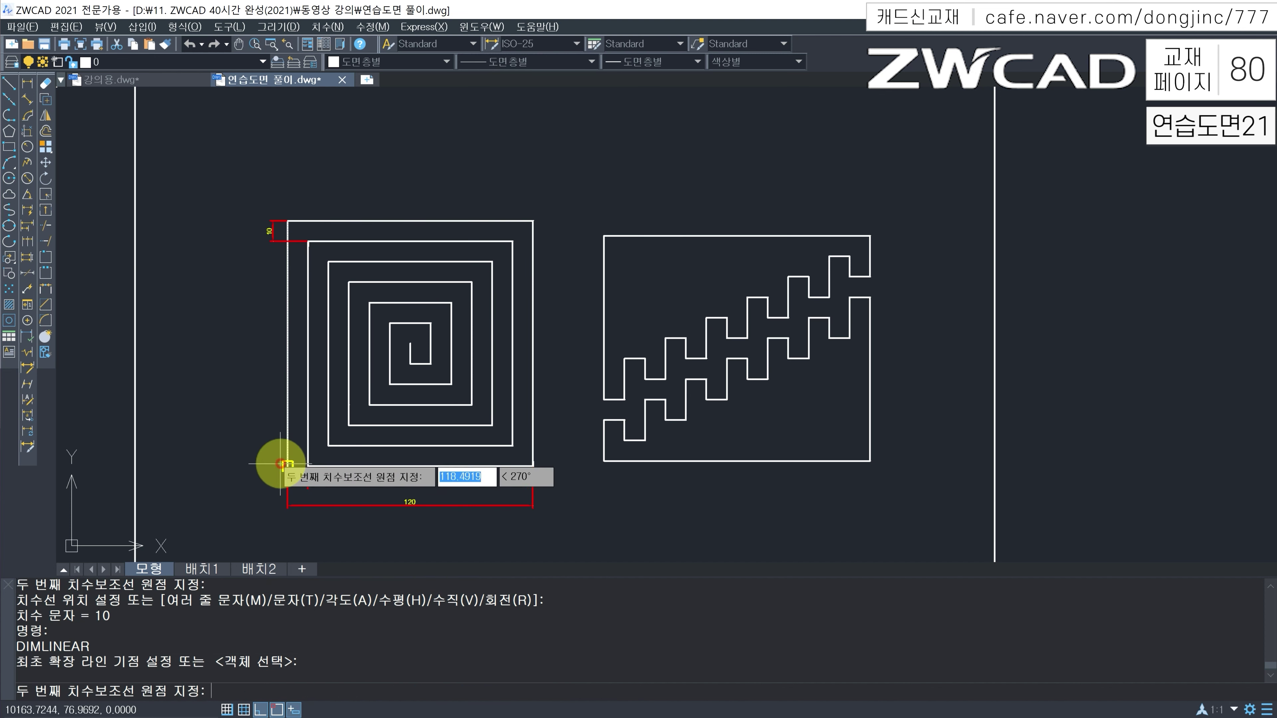
pyautogui.click(288, 467)
pyautogui.click(252, 349)
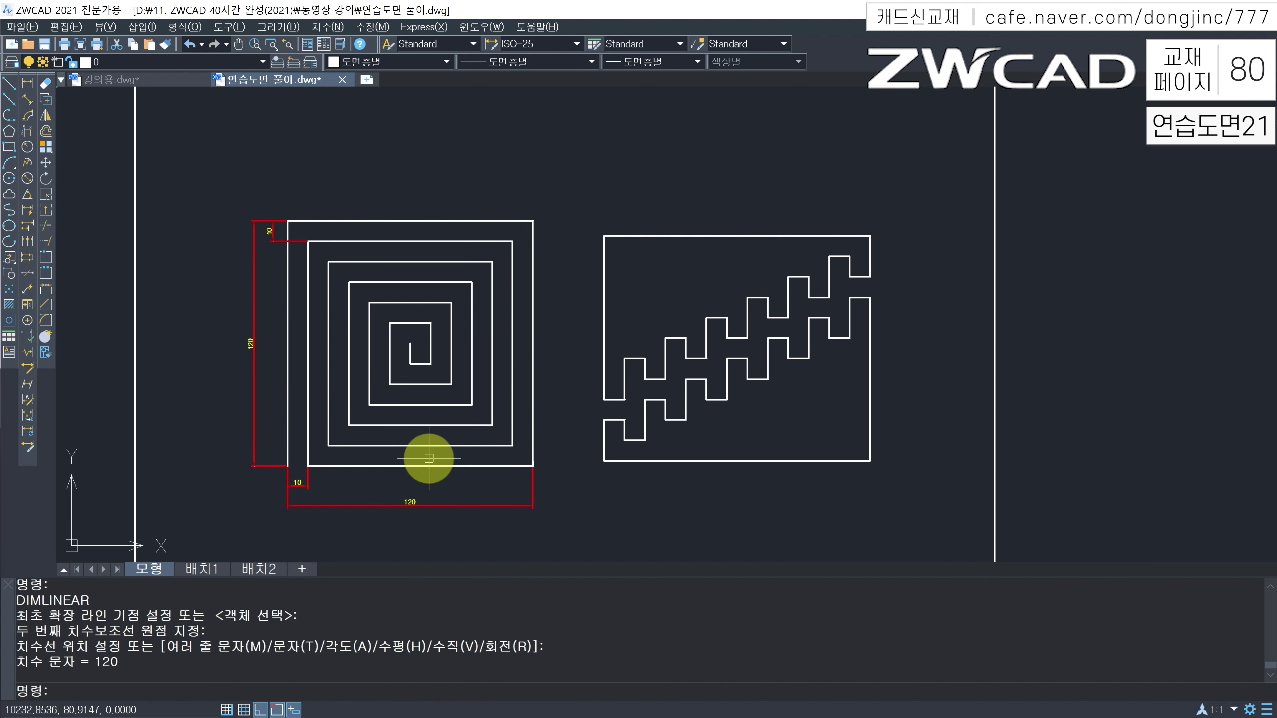
pyautogui.press('Return')
pyautogui.press('Return')
pyautogui.press('Escape')
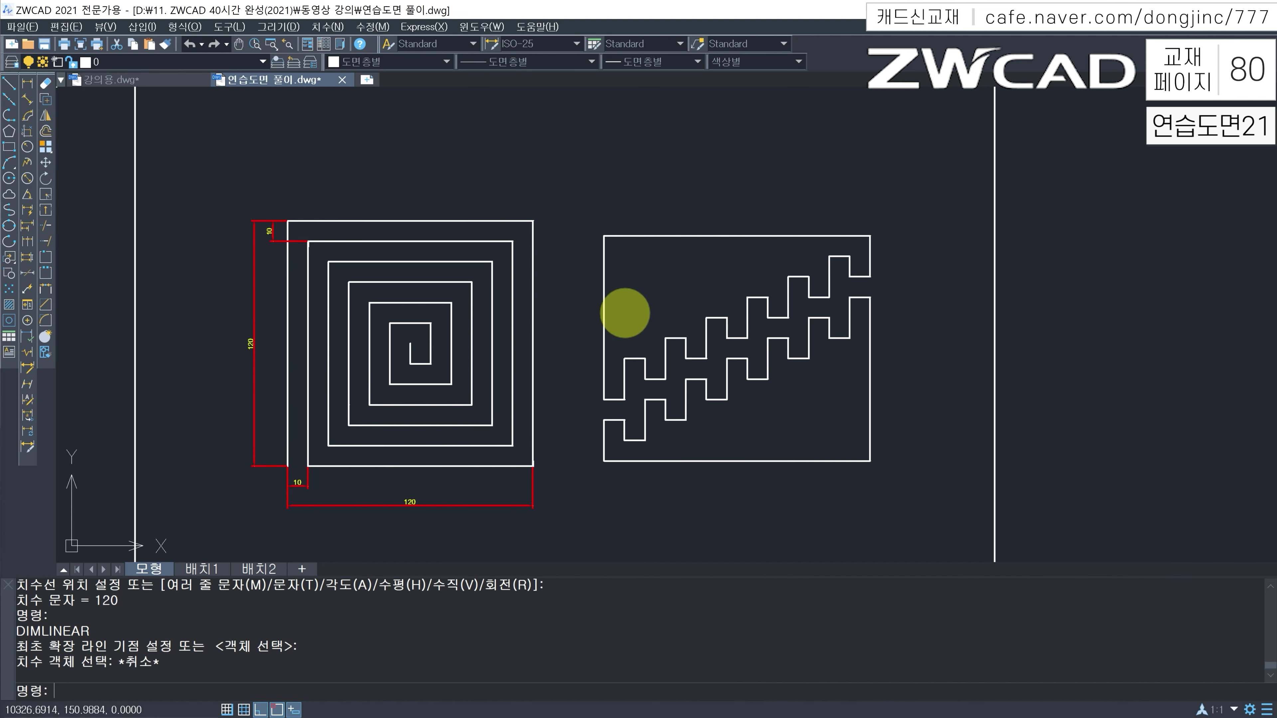
# Step: Add a vertical chain of quick dimensions along the left side of the two staircase outlines
pyautogui.write('QDIM')
pyautogui.press('Return')
pyautogui.click(604, 194)
pyautogui.click(571, 489)
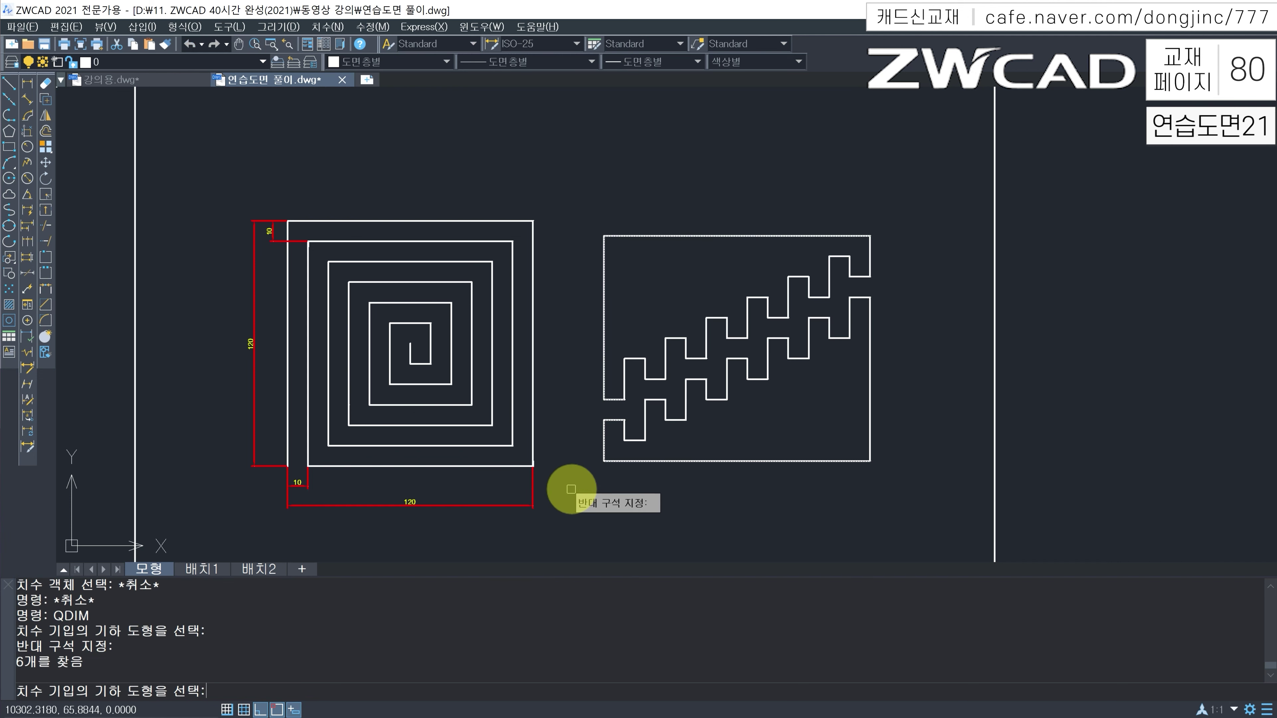
pyautogui.press('Return')
pyautogui.click(584, 427)
pyautogui.press('Escape')
pyautogui.press('Escape')
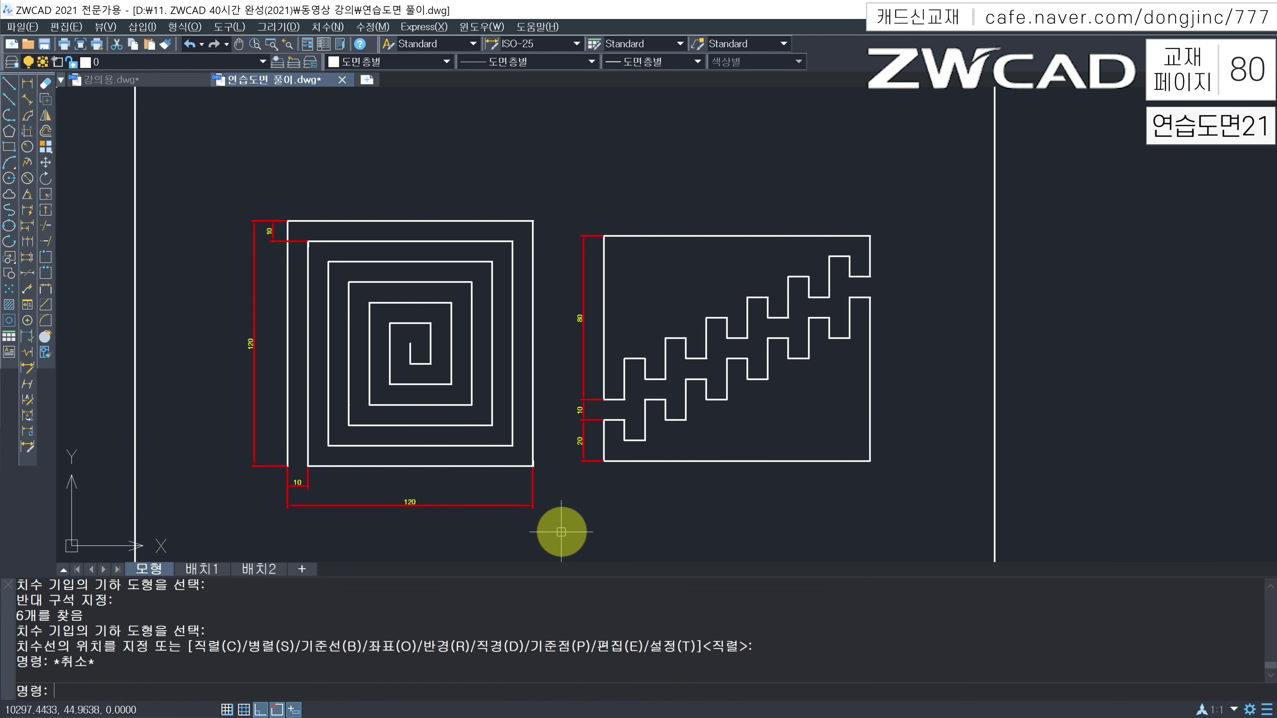
# Step: Add a linear dimension for the overall height of the staircase figure, outside the chain dimensions on its left side
pyautogui.write('DLI')
pyautogui.press('Return')
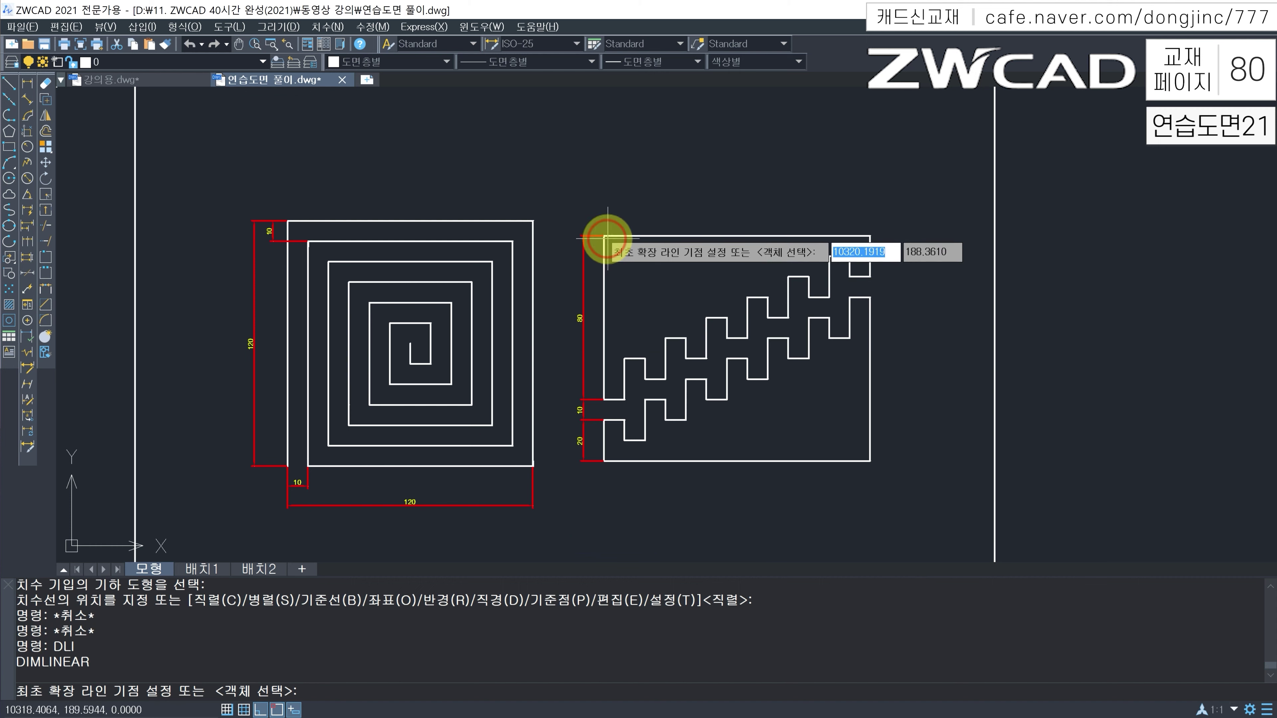
pyautogui.click(604, 235)
pyautogui.click(604, 461)
pyautogui.click(564, 420)
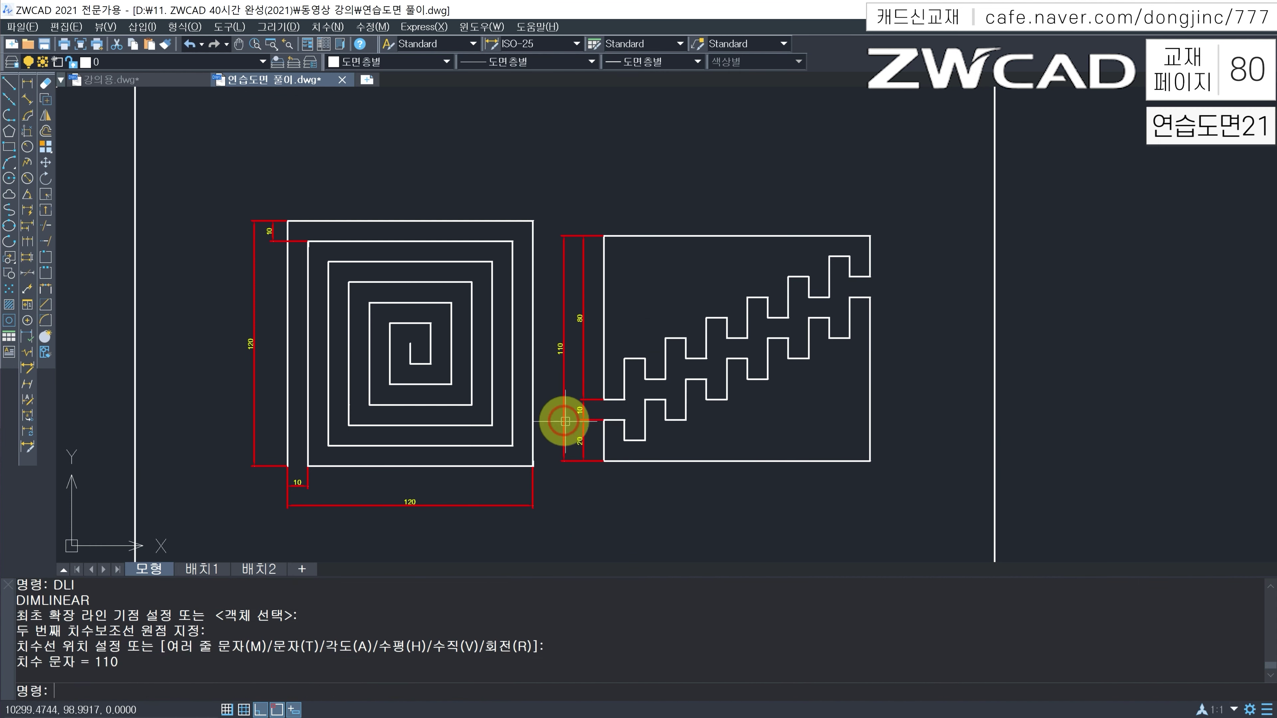
pyautogui.press('Escape')
pyautogui.press('Escape')
# Step: Add quick dimensions below the staircase figure for the widths of the lower outline's first two steps
pyautogui.write('QDIM')
pyautogui.press('Return')
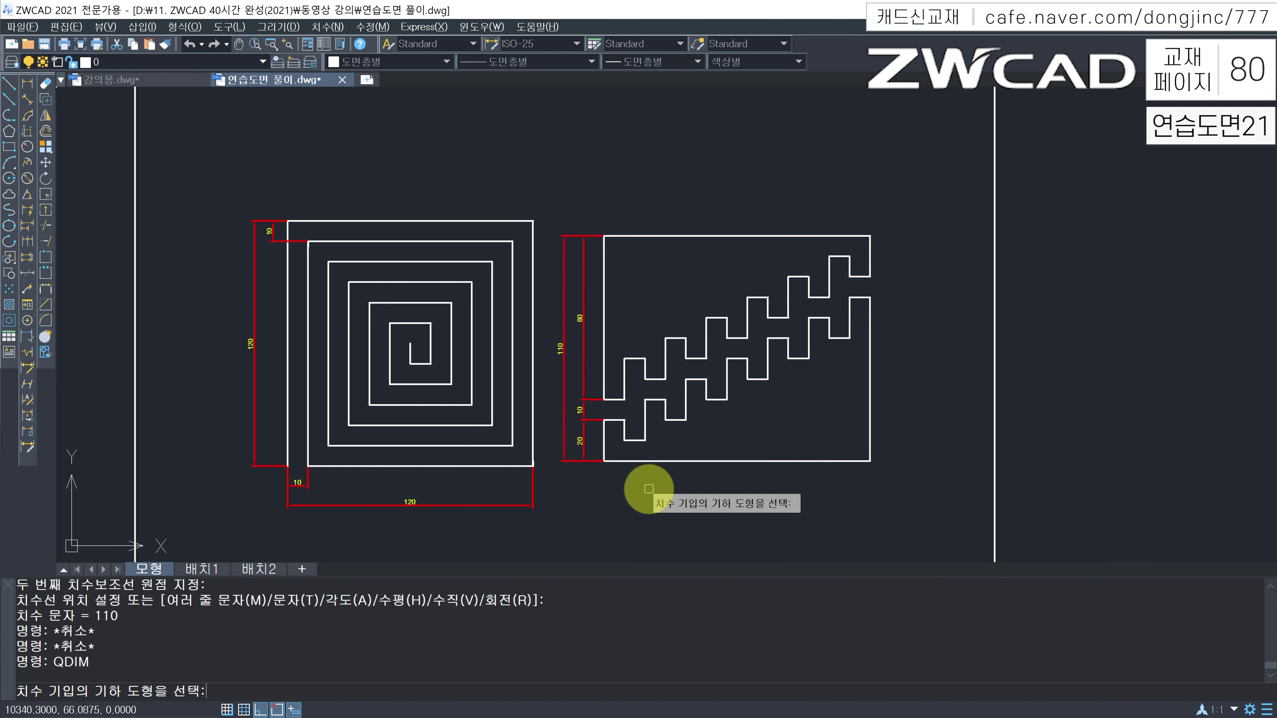
pyautogui.click(664, 426)
pyautogui.click(594, 438)
pyautogui.press('Return')
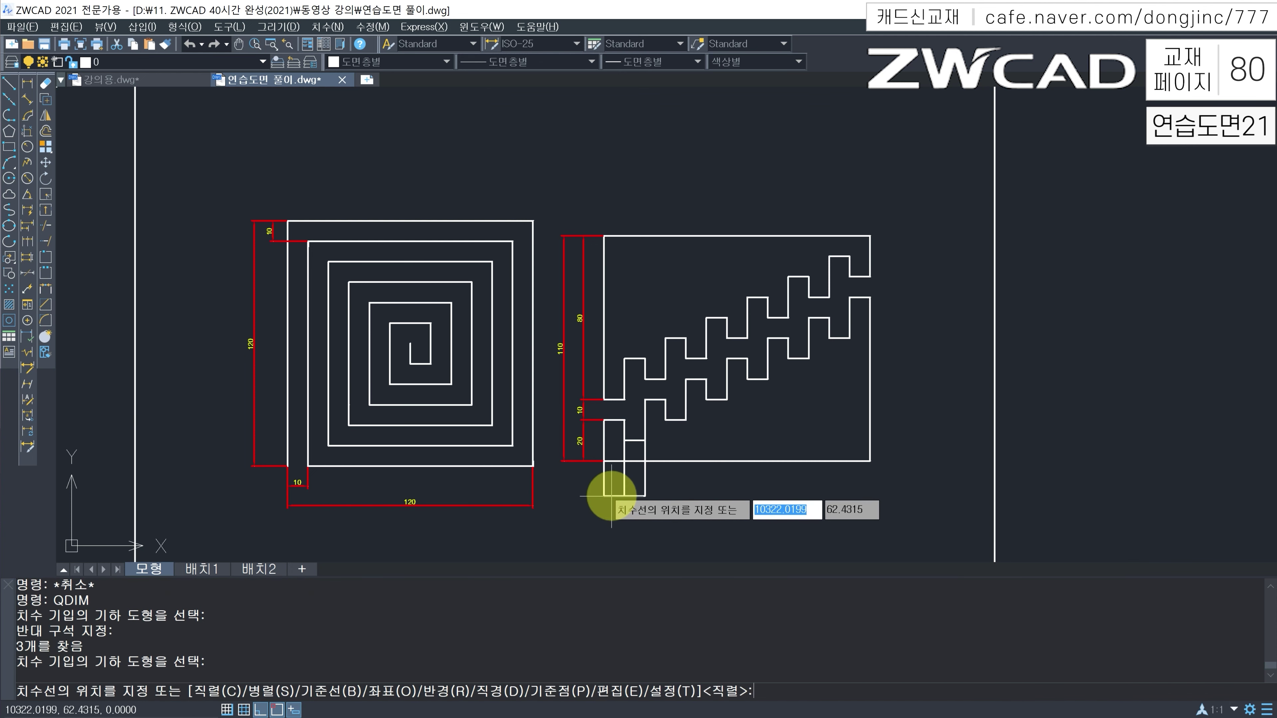
pyautogui.click(618, 489)
pyautogui.press('Escape')
pyautogui.press('Escape')
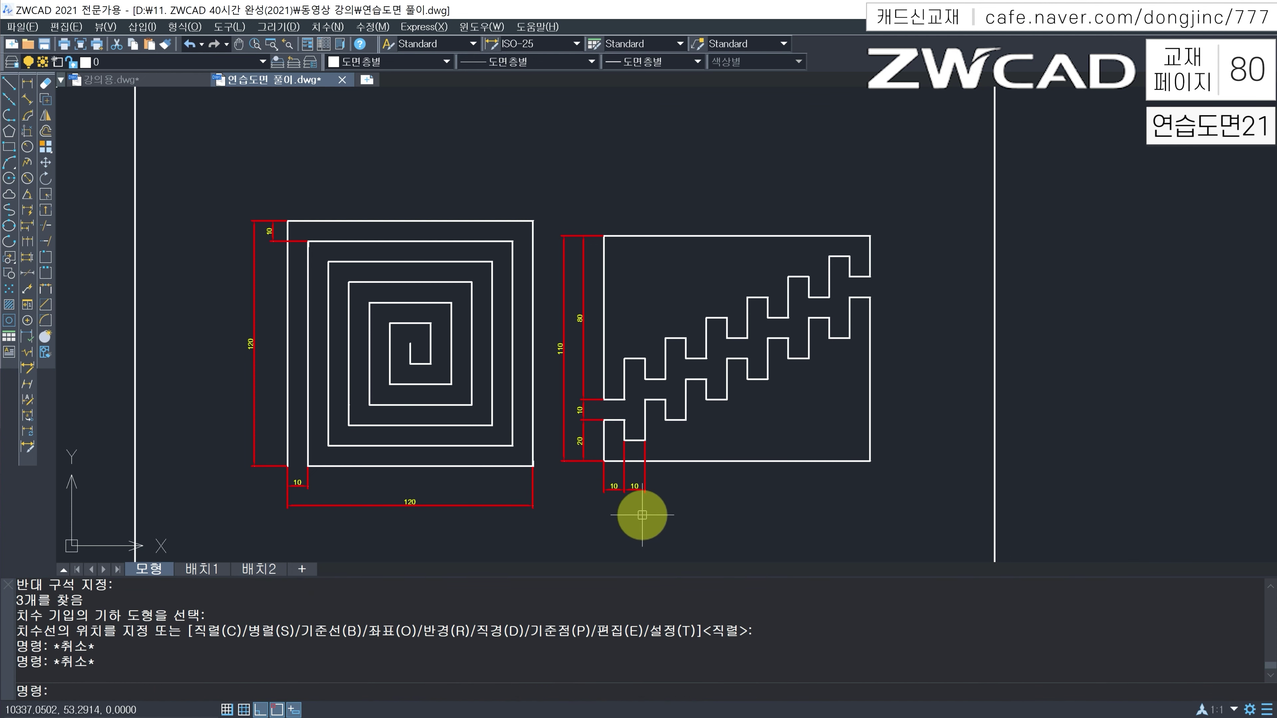
# Step: Add a linear dimension for the staircase figure's overall width, below the two step-width dimensions
pyautogui.write('DLI')
pyautogui.press('Return')
pyautogui.click(628, 465)
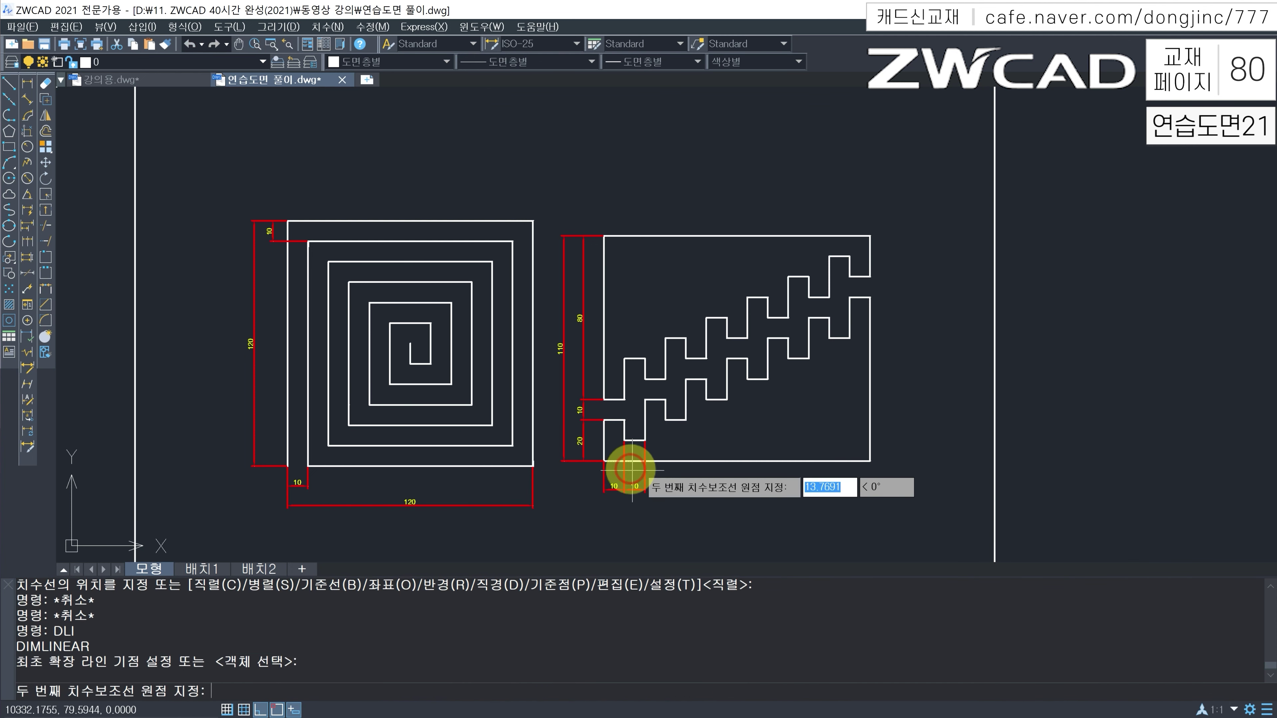
pyautogui.click(870, 461)
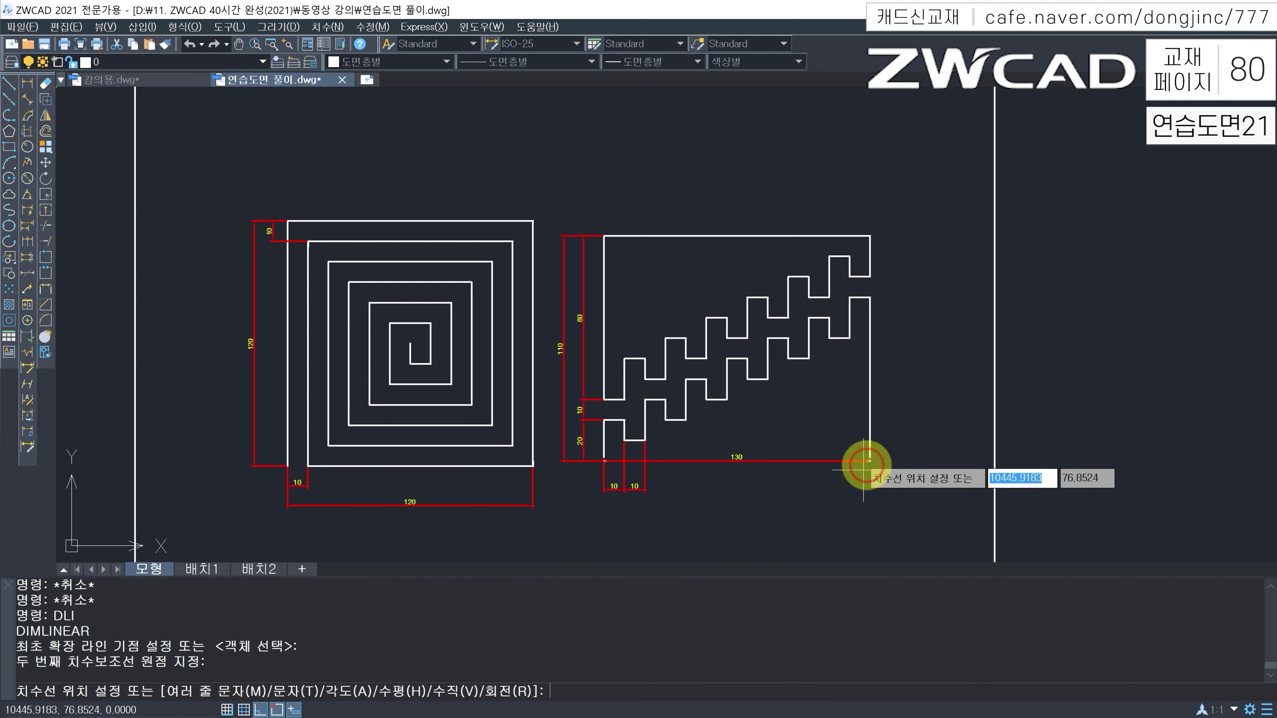
pyautogui.click(833, 507)
pyautogui.press('Escape')
pyautogui.press('Escape')
# Step: Add a vertical chain of quick dimensions along the right side of the two staircase outlines
pyautogui.write('QDIM')
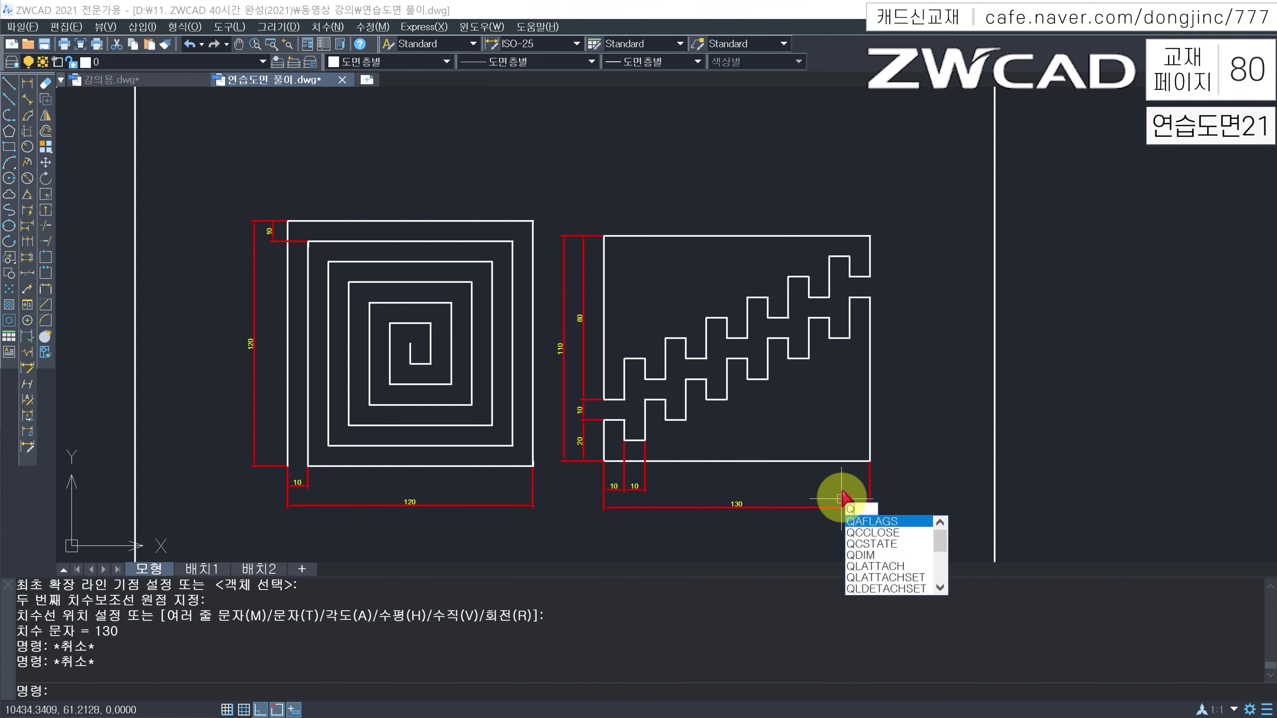
pyautogui.press('Return')
pyautogui.click(864, 215)
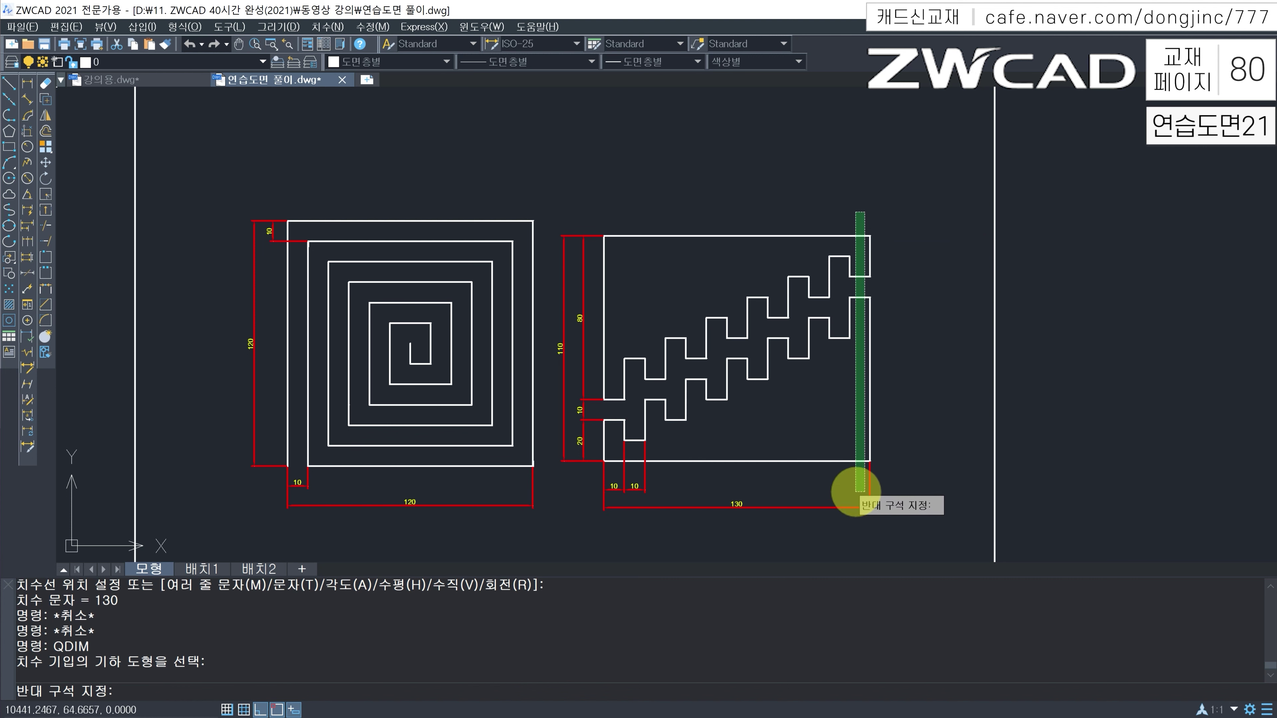
pyautogui.click(857, 487)
pyautogui.press('Return')
pyautogui.click(891, 382)
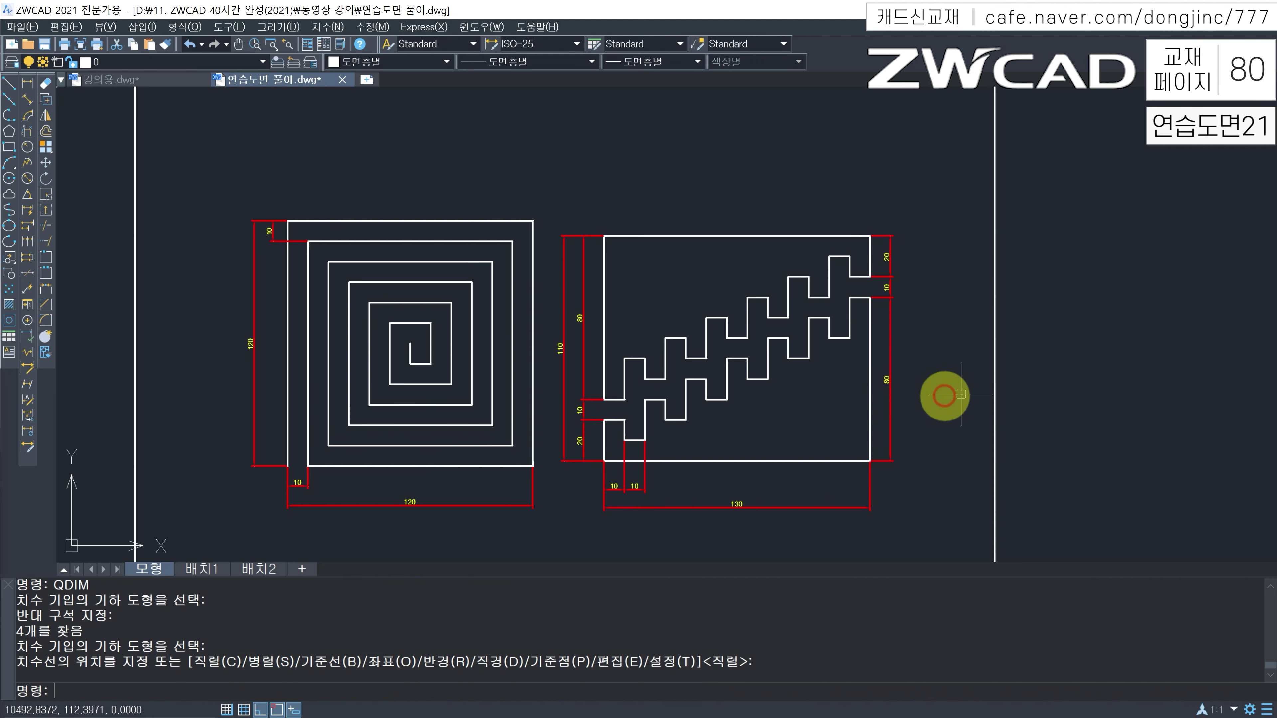
pyautogui.press('Escape')
pyautogui.press('Escape')
pyautogui.press('Escape')
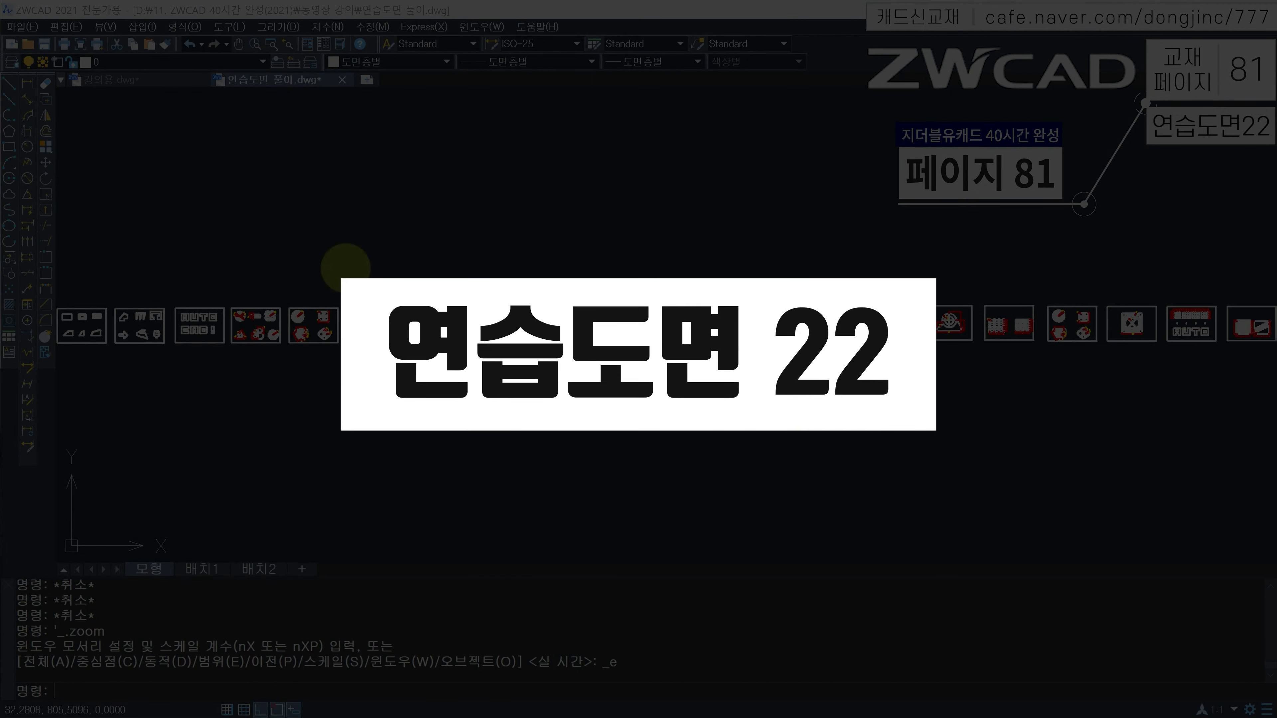
# Step: Draw a 420 by 297 rectangle as a new drawing frame to the right of the finished spiral and staircase sheet
pyautogui.scroll(5, 905, 355)
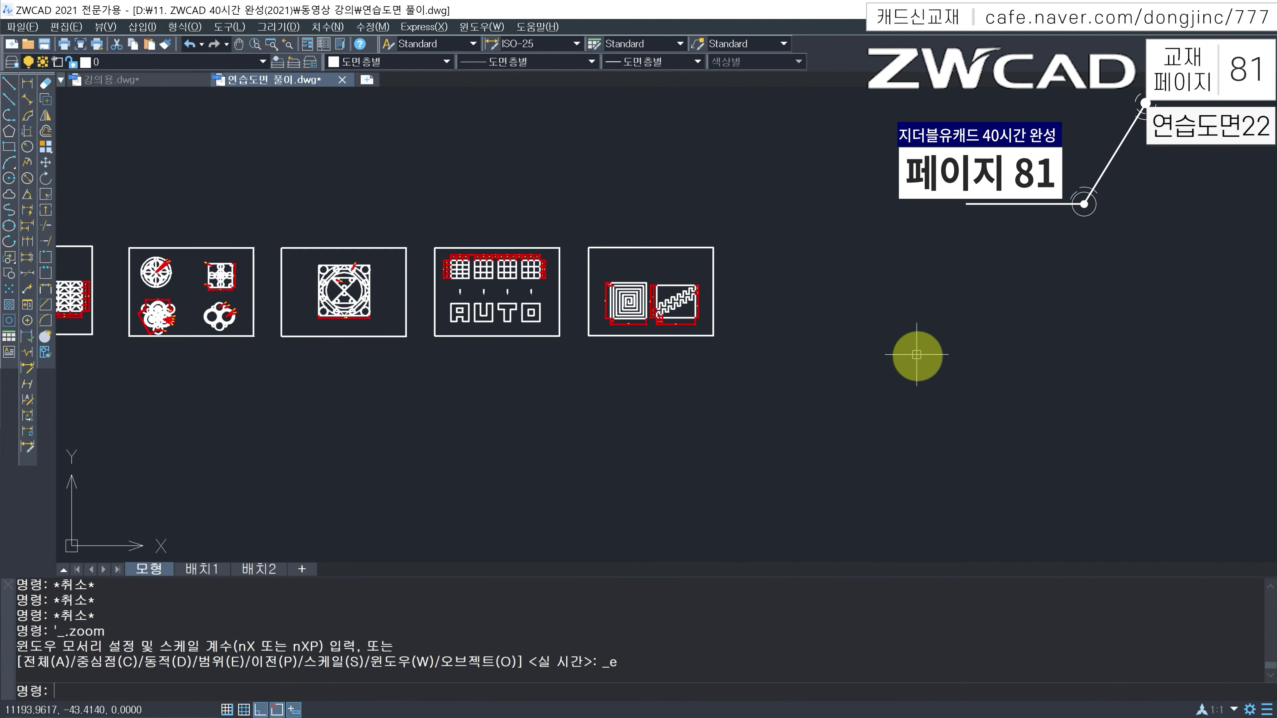
pyautogui.write('rec')
pyautogui.press('Return')
pyautogui.click(568, 341)
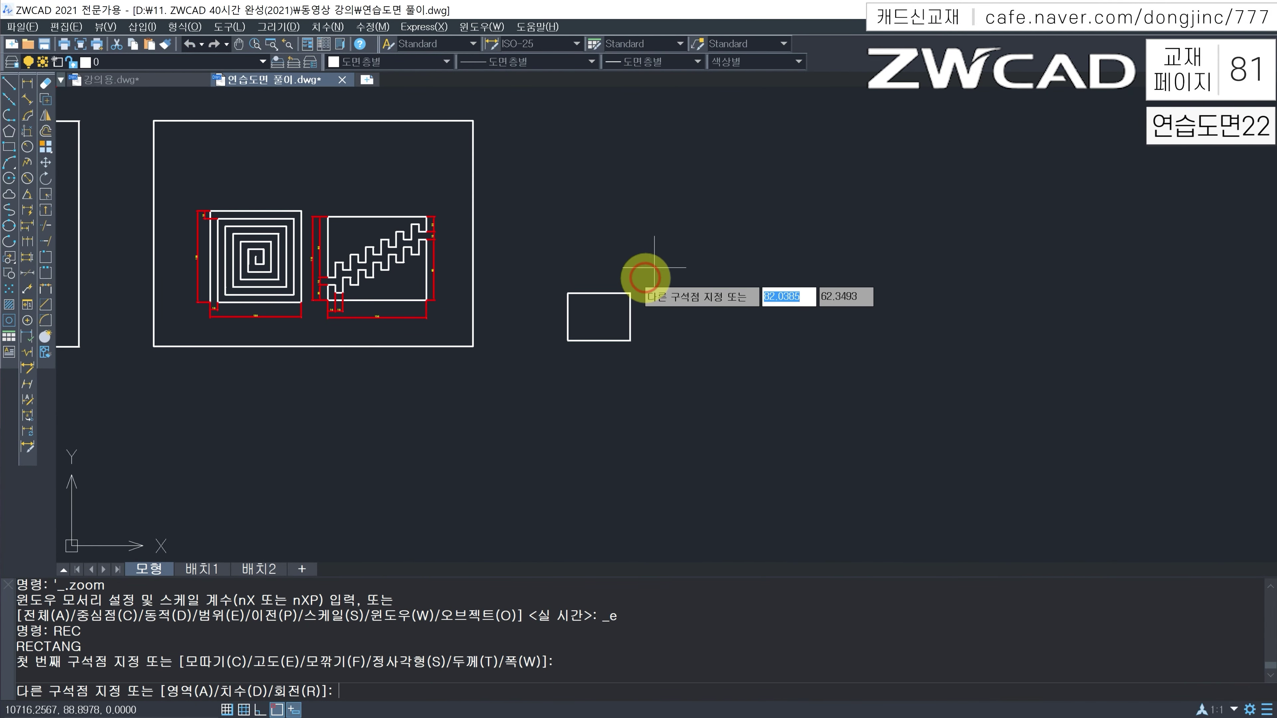
pyautogui.write('420')
pyautogui.press('Tab')
pyautogui.write('297')
pyautogui.press('Return')
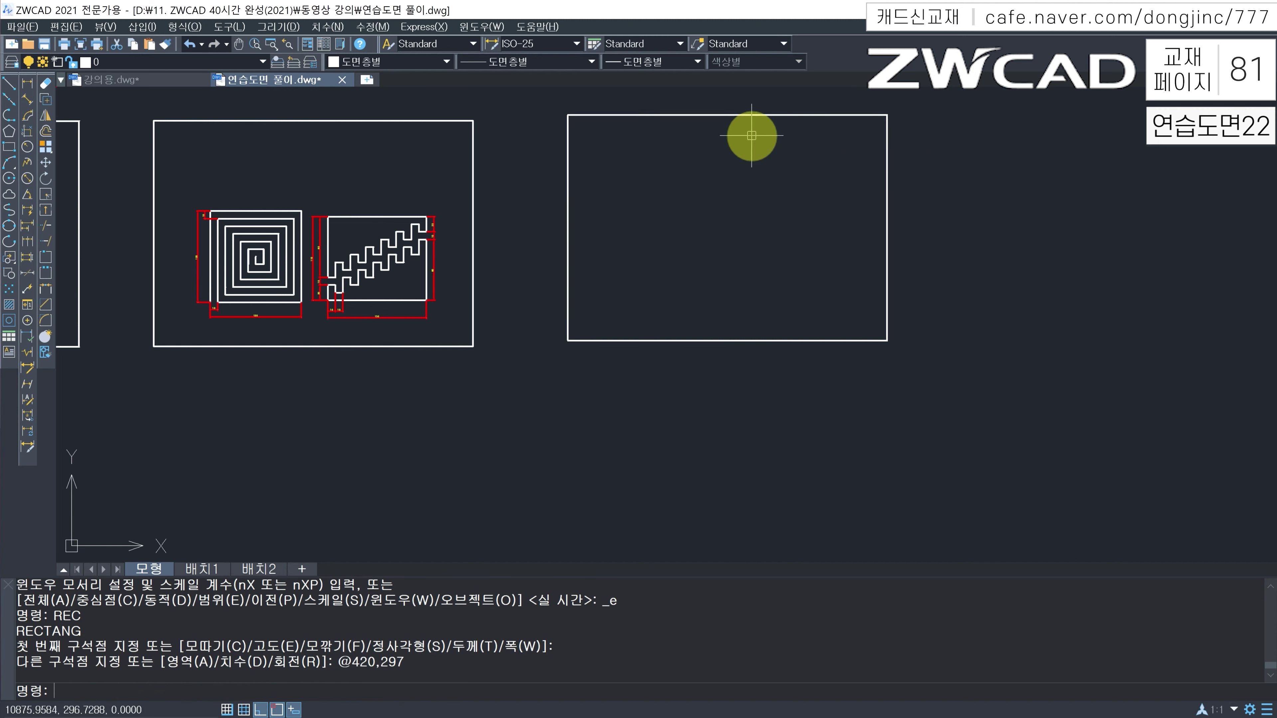
pyautogui.press('Escape')
pyautogui.press('Escape')
# Step: Draw a 110 by 110 square in the left half of the new frame
pyautogui.scroll(2, 757, 166)
pyautogui.moveTo(762, 192); pyautogui.dragTo(577, 282, button='middle')
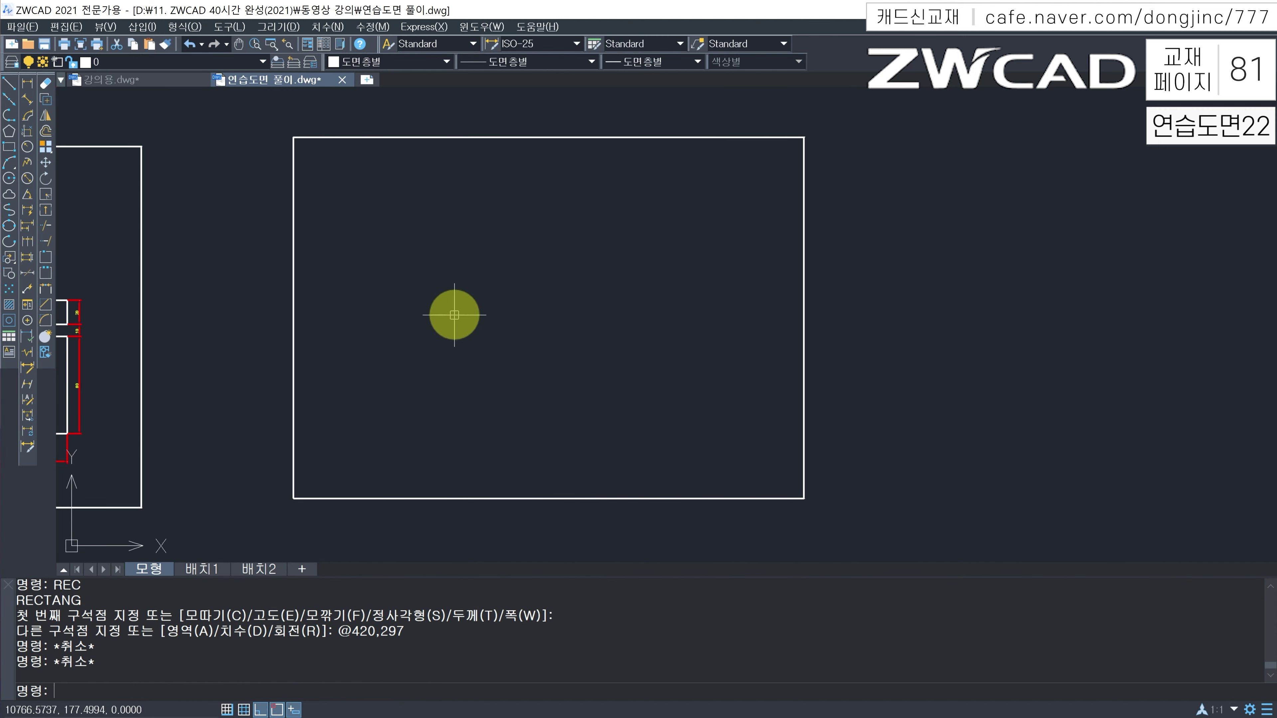
pyautogui.write('rec')
pyautogui.press('Return')
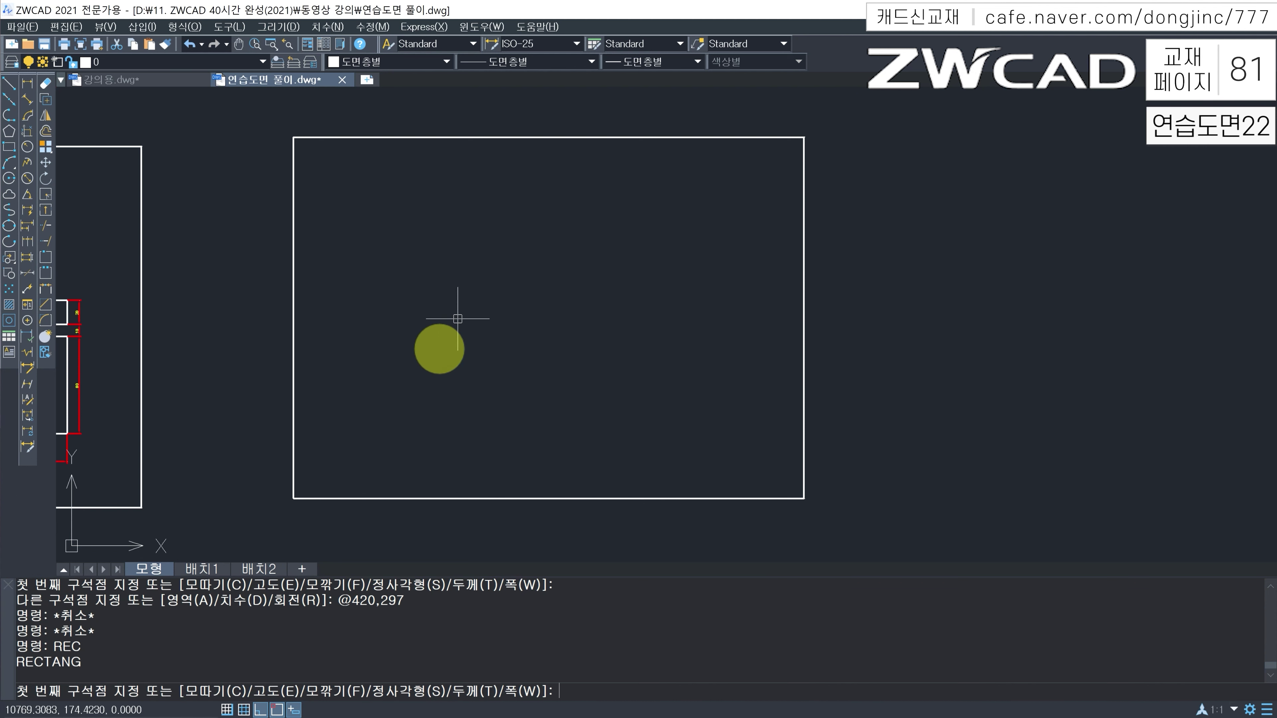
pyautogui.click(394, 383)
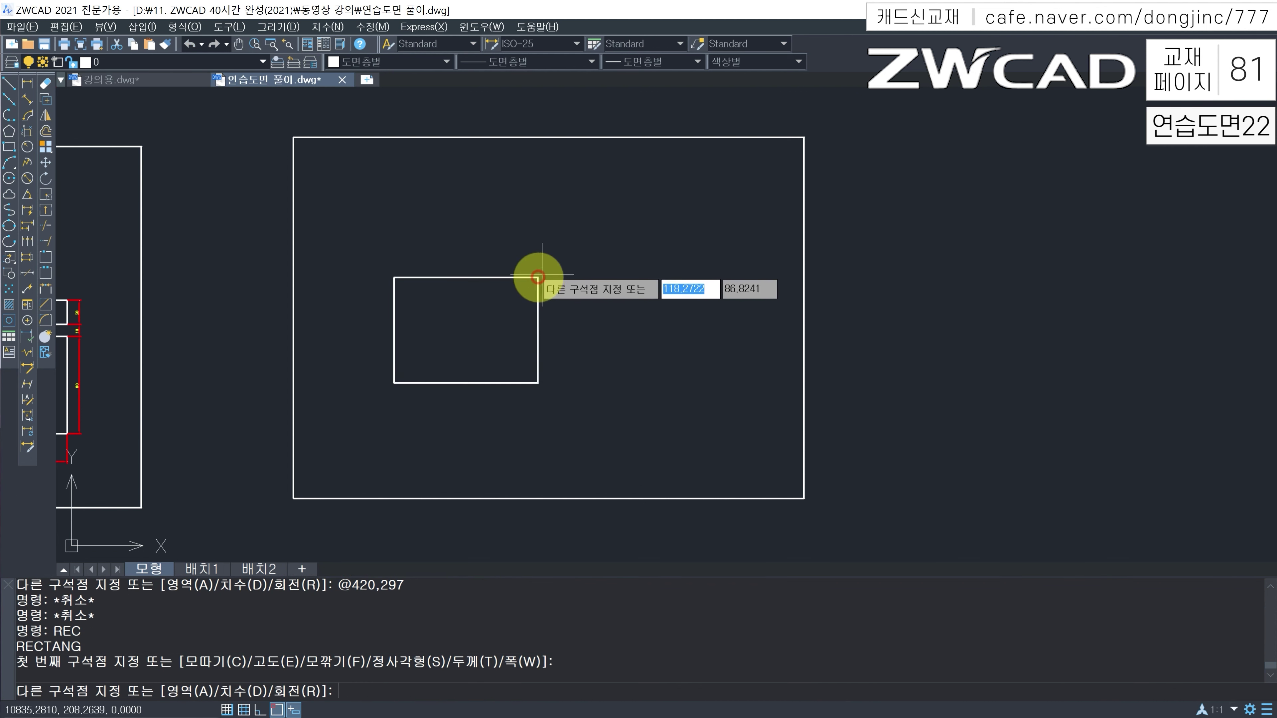
pyautogui.write('110')
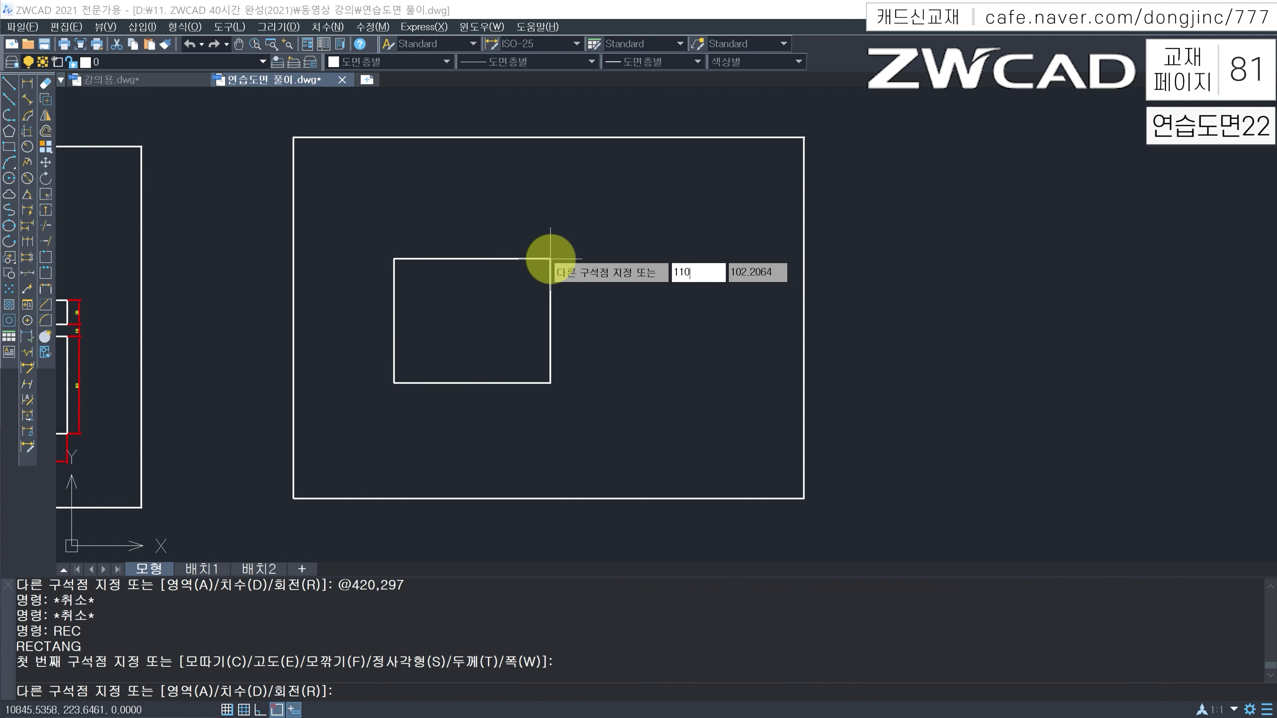
pyautogui.press('Tab')
pyautogui.write('1')
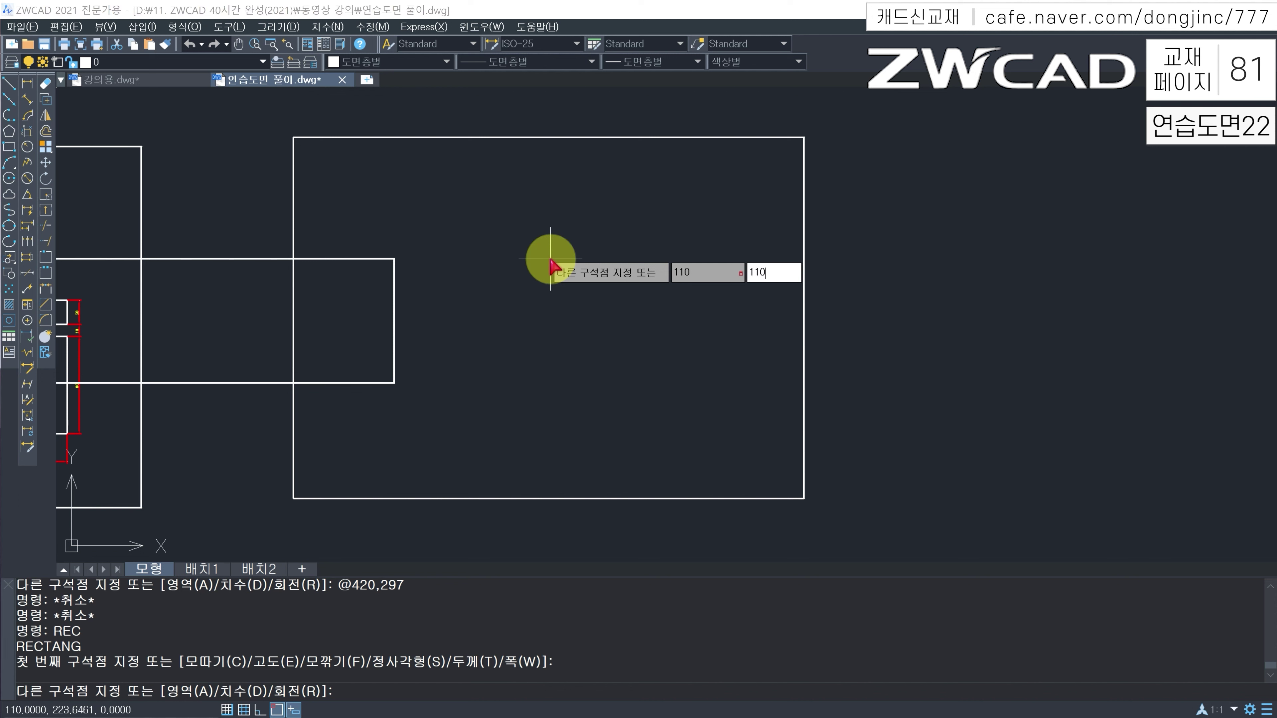
pyautogui.write('10')
pyautogui.press('Return')
pyautogui.press('Escape')
pyautogui.press('Escape')
pyautogui.press('Escape')
# Step: Offset the 110 by 110 square inward by 10
pyautogui.scroll(2, 454, 314)
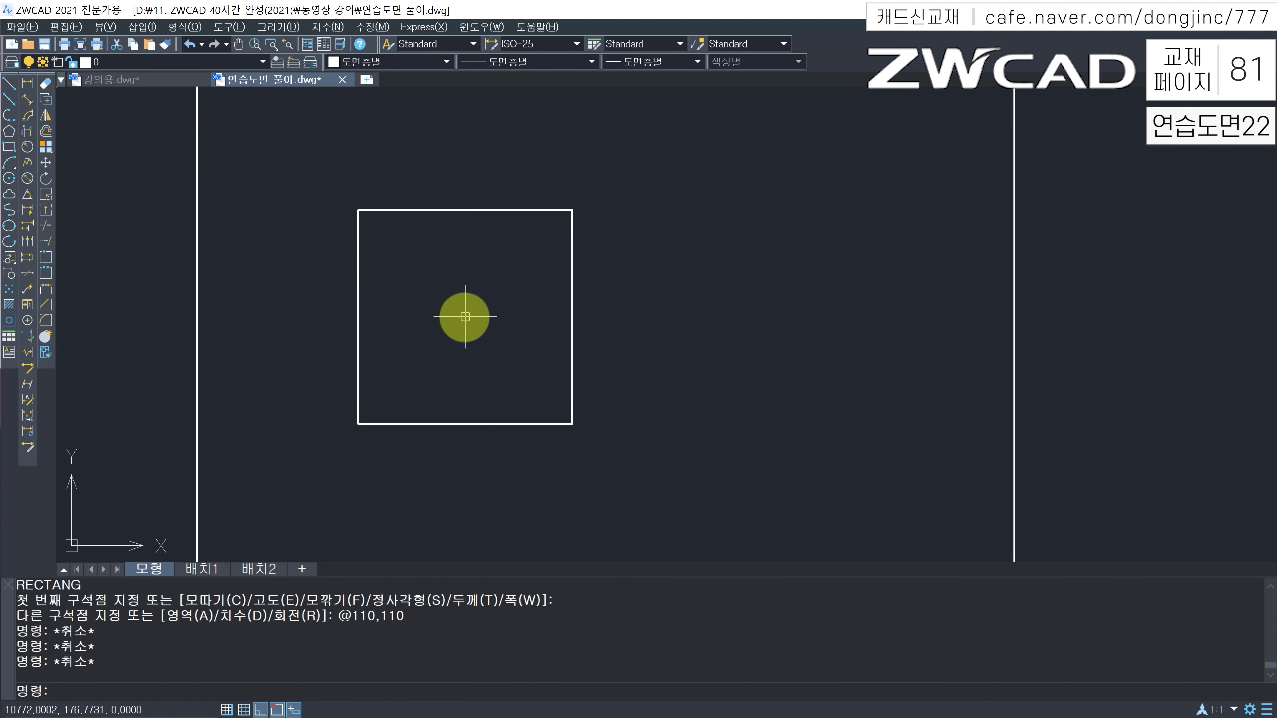
pyautogui.press('Escape')
pyautogui.press('Escape')
pyautogui.write('o')
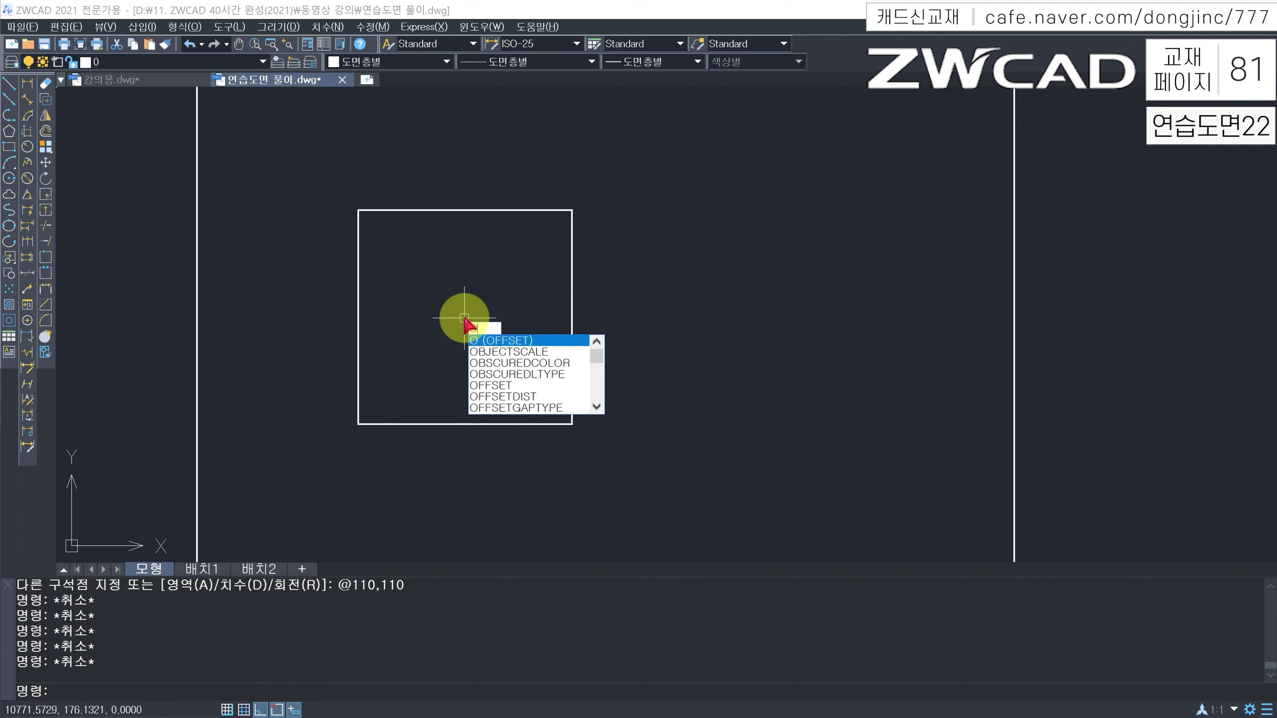
pyautogui.press('Return')
pyautogui.write('1')
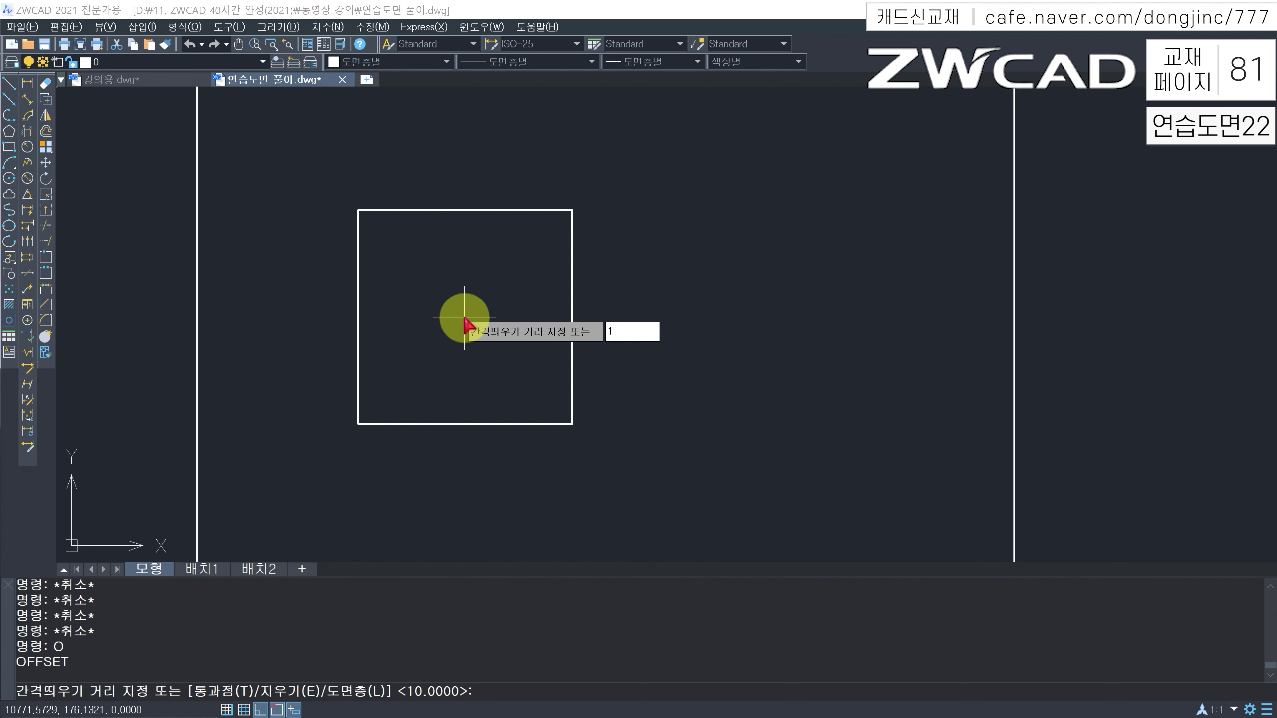
pyautogui.write('0')
pyautogui.press('Return')
pyautogui.click(410, 211)
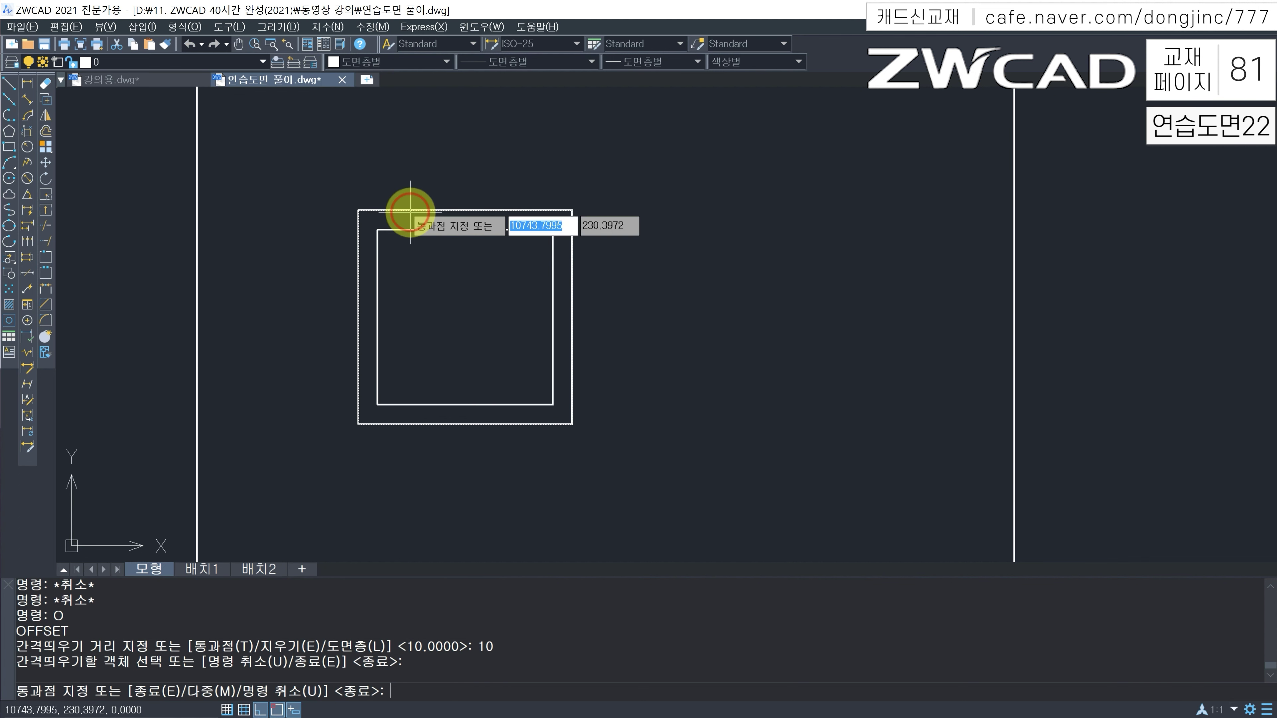
pyautogui.click(417, 308)
pyautogui.press('Escape')
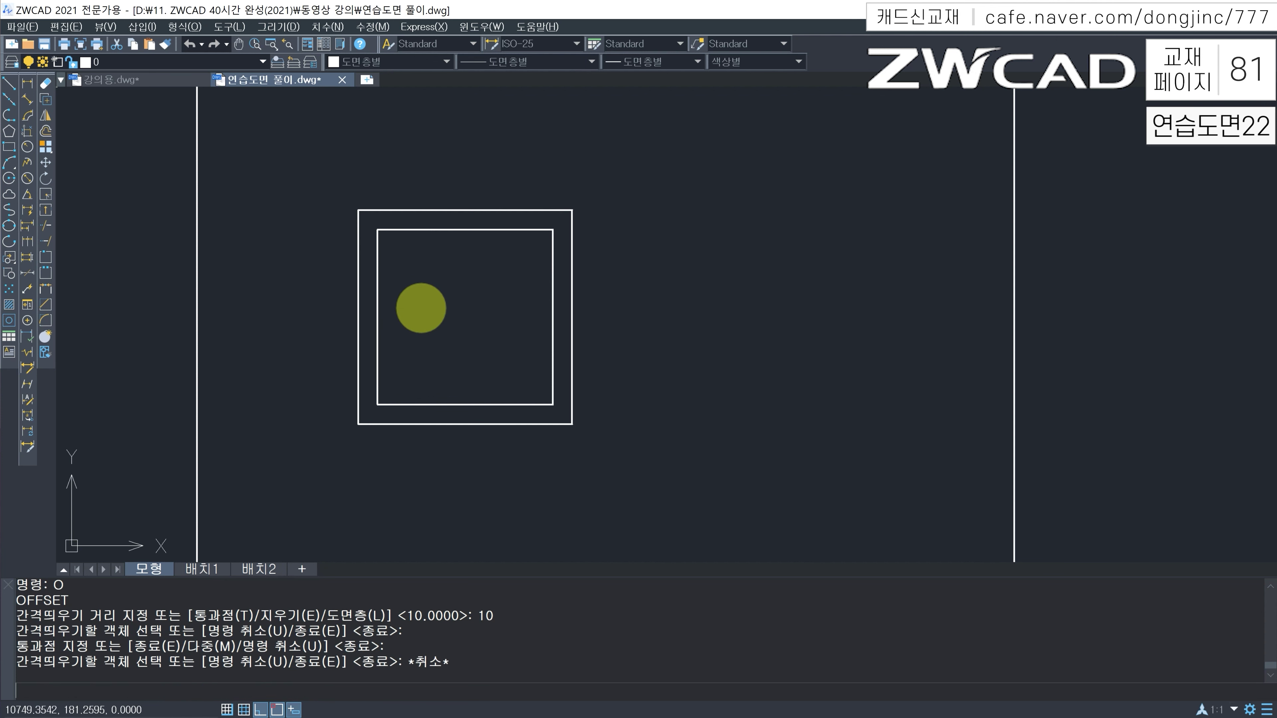
pyautogui.press('Escape')
pyautogui.press('Escape')
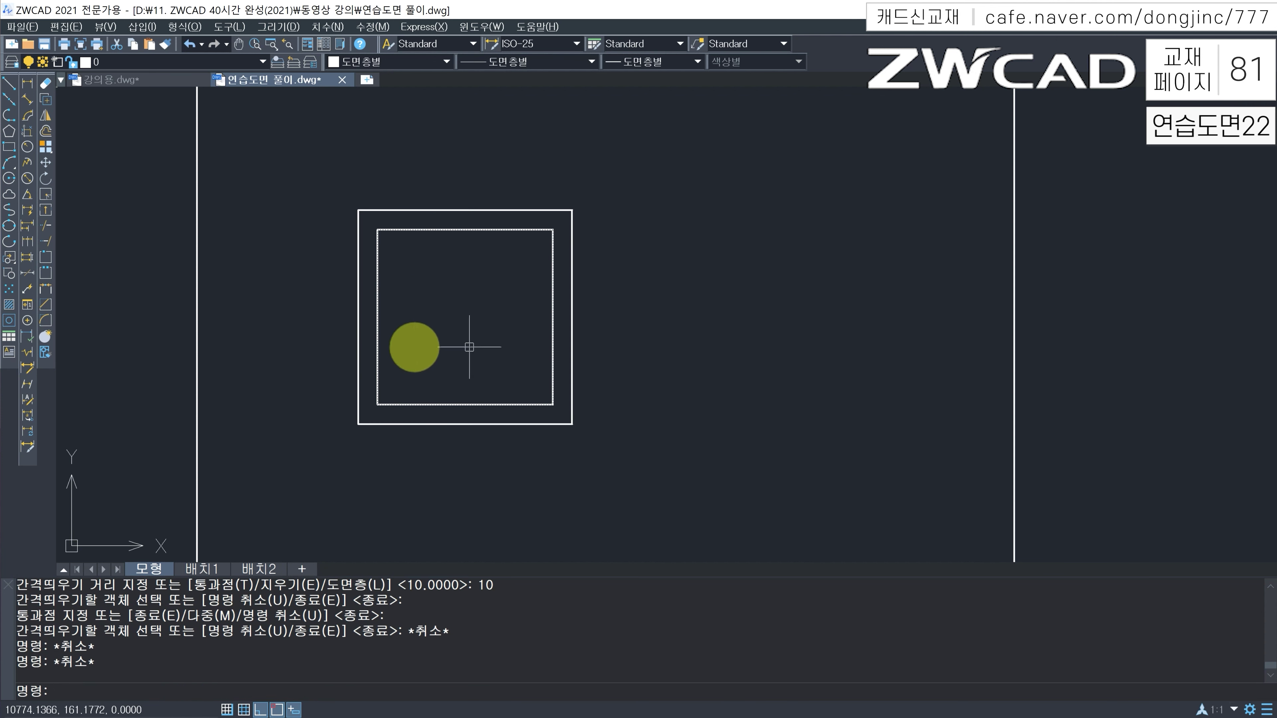
pyautogui.press('Escape')
pyautogui.press('Escape')
pyautogui.press('Escape')
pyautogui.press('Escape')
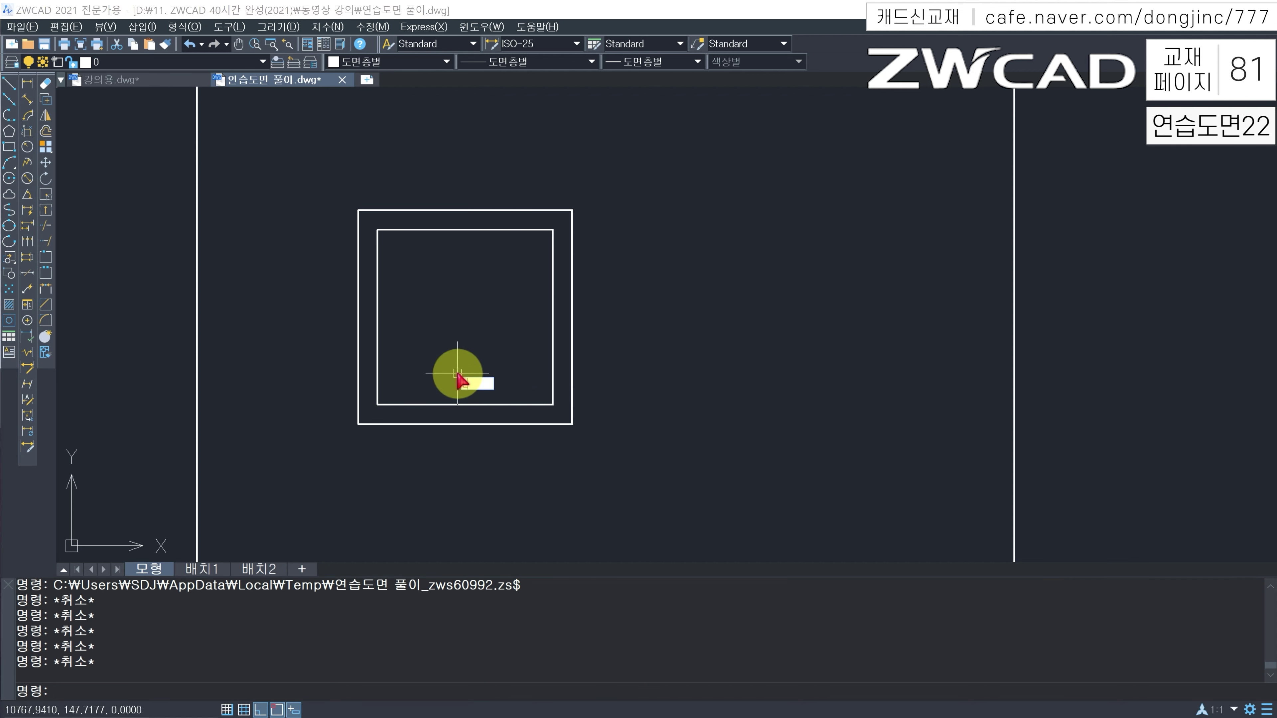
# Step: Draw both diagonals of the inner square with lines between its opposite corners
pyautogui.write('L')
pyautogui.press('Return')
pyautogui.click(553, 230)
pyautogui.click(377, 404)
pyautogui.press('Escape')
pyautogui.press('Return')
pyautogui.click(377, 229)
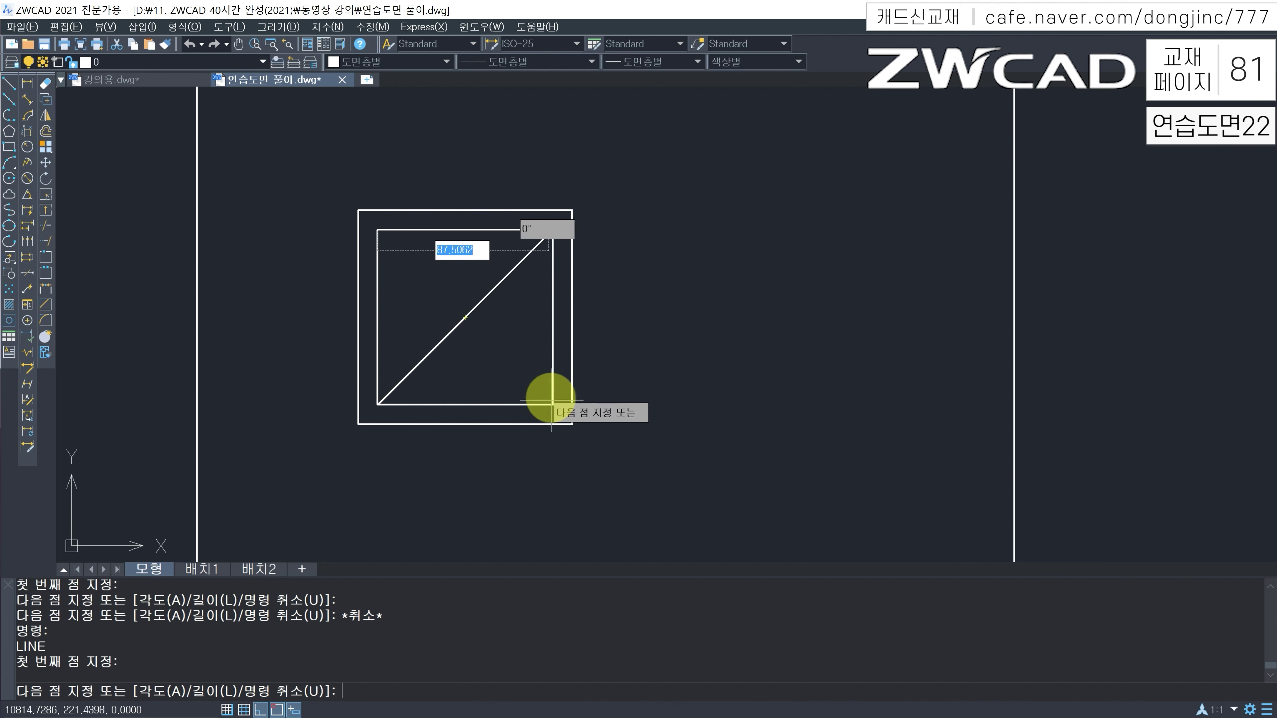
pyautogui.click(553, 404)
pyautogui.press('Escape')
pyautogui.press('Escape')
# Step: Erase the inner offset square around the two diagonals
pyautogui.click(541, 306)
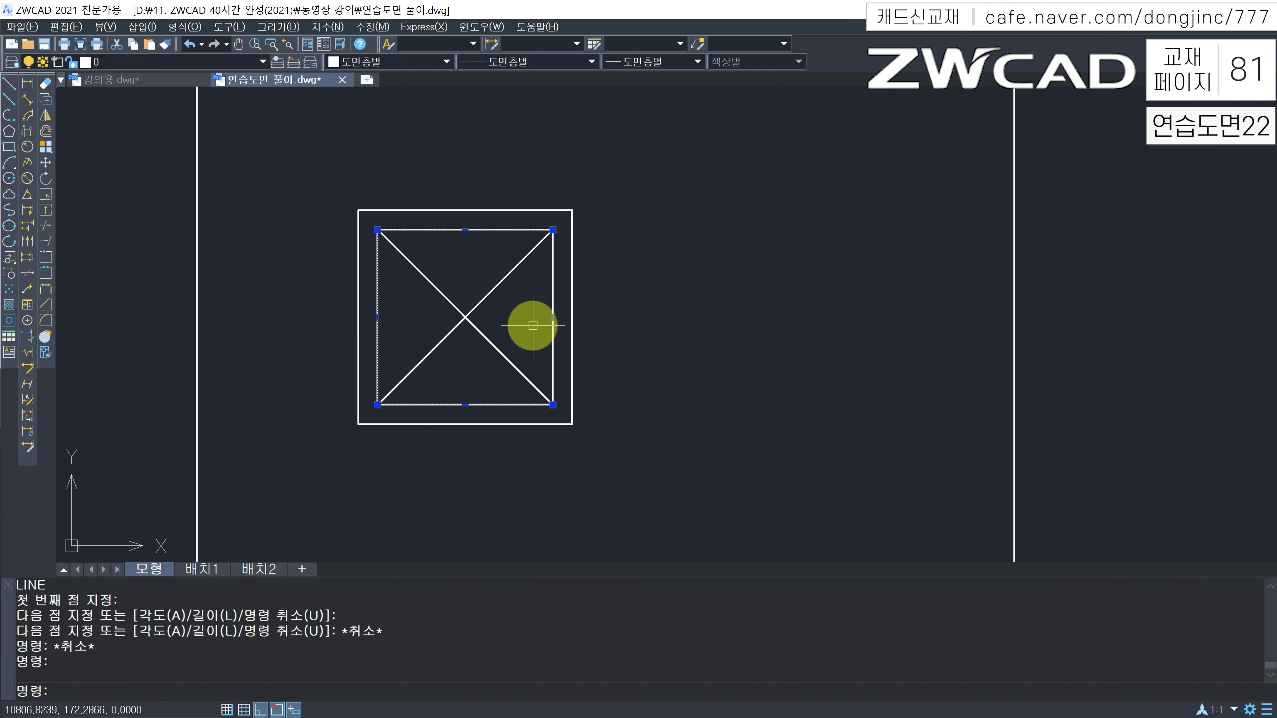
pyautogui.write('E')
pyautogui.press('Return')
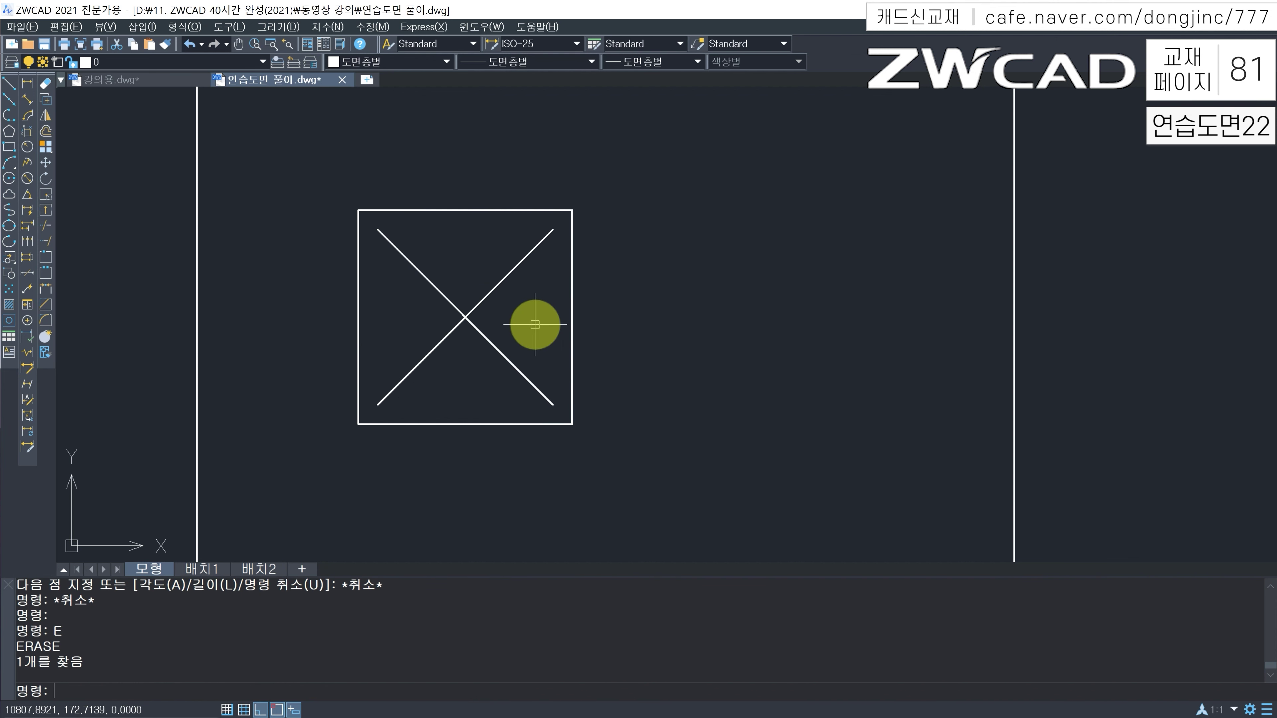
pyautogui.scroll(2, 469, 354)
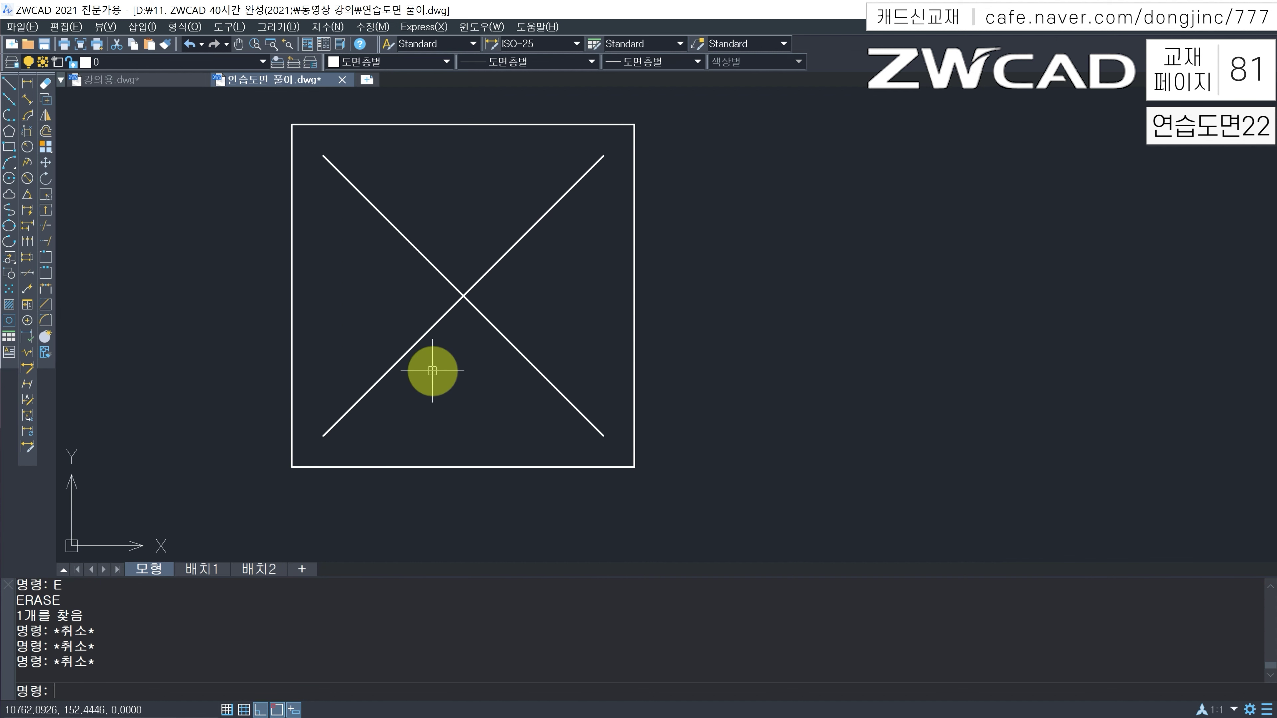
# Step: Offset the rising diagonal by 10 toward its lower side
pyautogui.write('O')
pyautogui.press('Return')
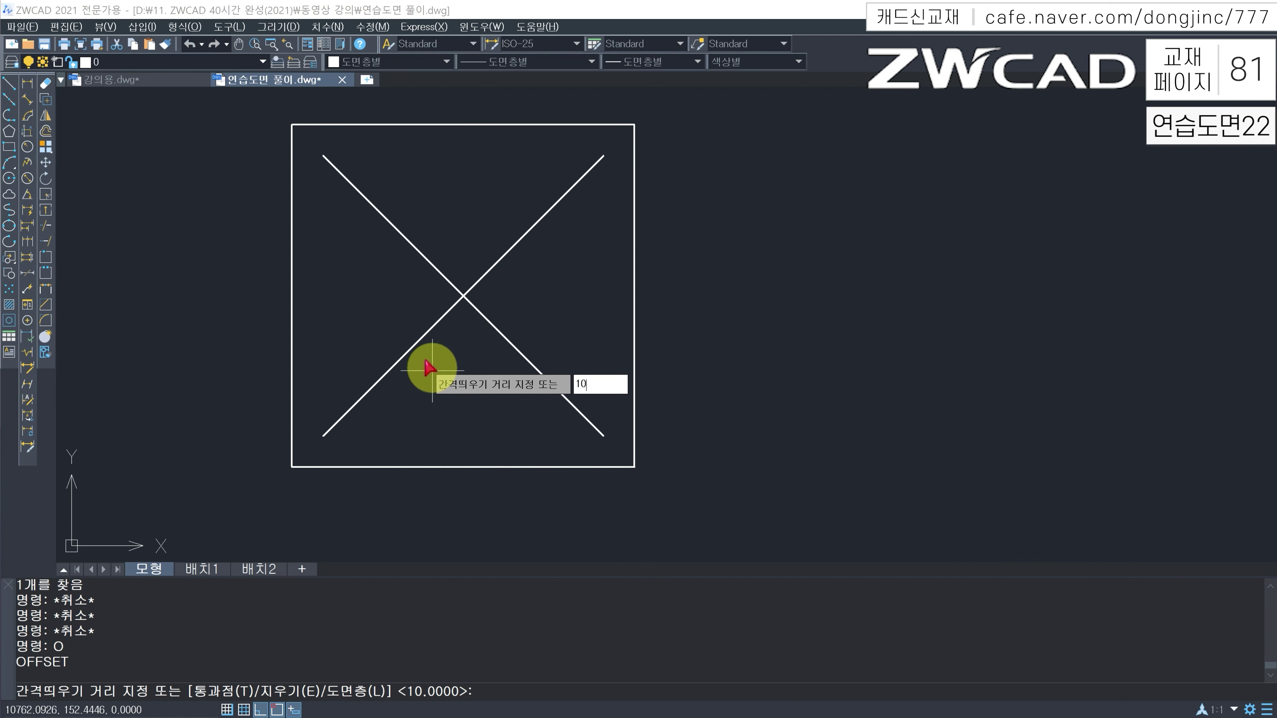
pyautogui.write('10')
pyautogui.press('Return')
pyautogui.click(391, 366)
pyautogui.click(427, 405)
pyautogui.press('Escape')
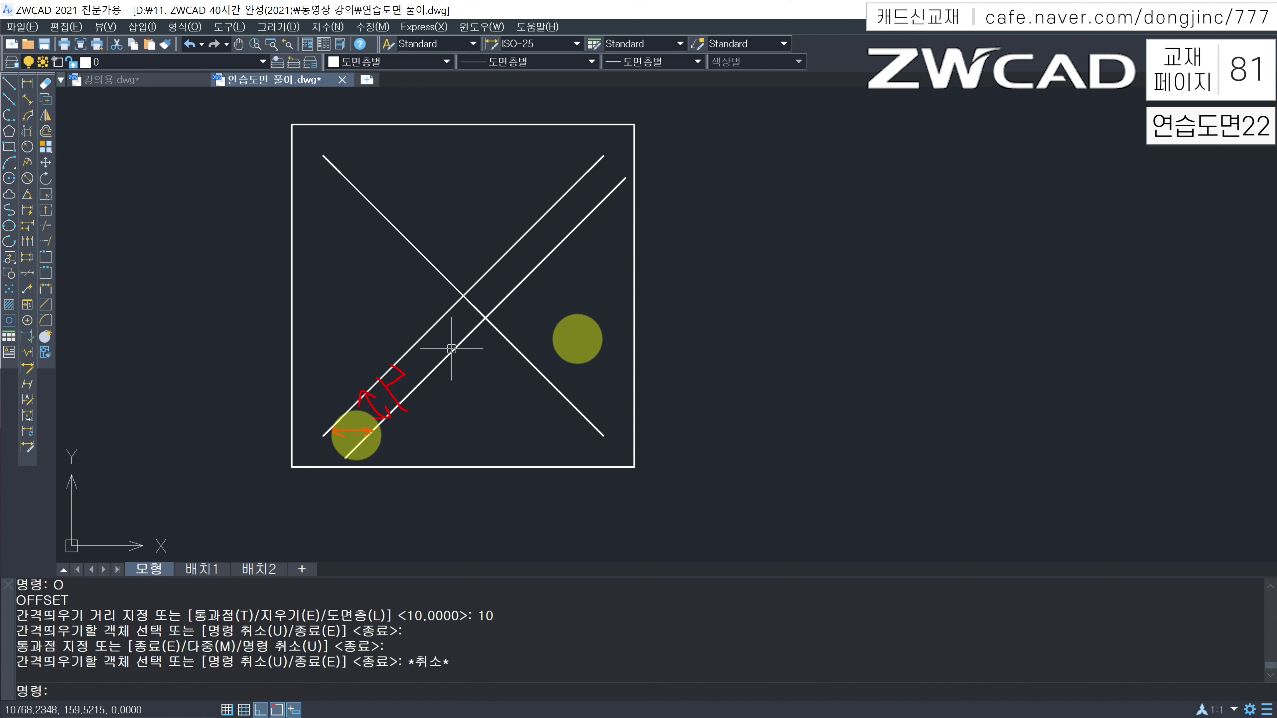
# Step: Erase the offset copy of the rising diagonal
pyautogui.press('Escape')
pyautogui.click(455, 391)
pyautogui.click(427, 356)
pyautogui.write('E')
pyautogui.press('Return')
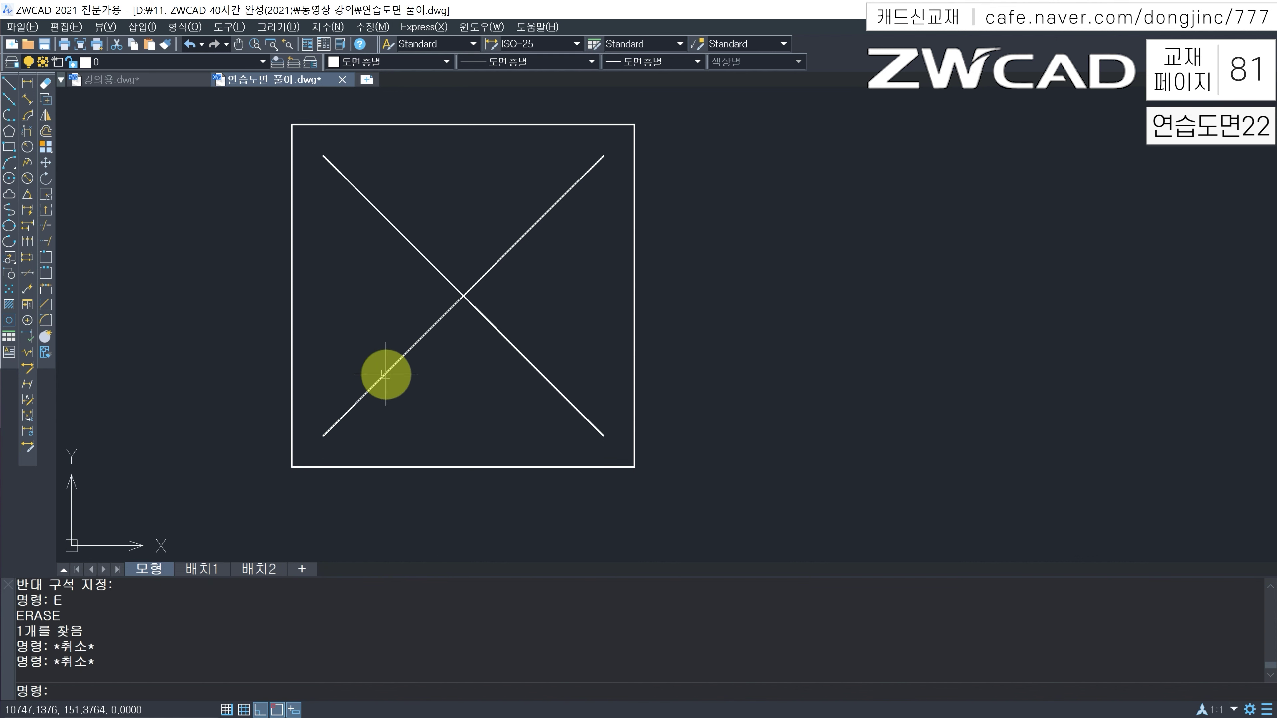
# Step: Copy the rising diagonal horizontally to the right at distances of 10, 20, 30 and 40
pyautogui.write('CP')
pyautogui.press('Return')
pyautogui.click(454, 351)
pyautogui.click(409, 322)
pyautogui.press('Return')
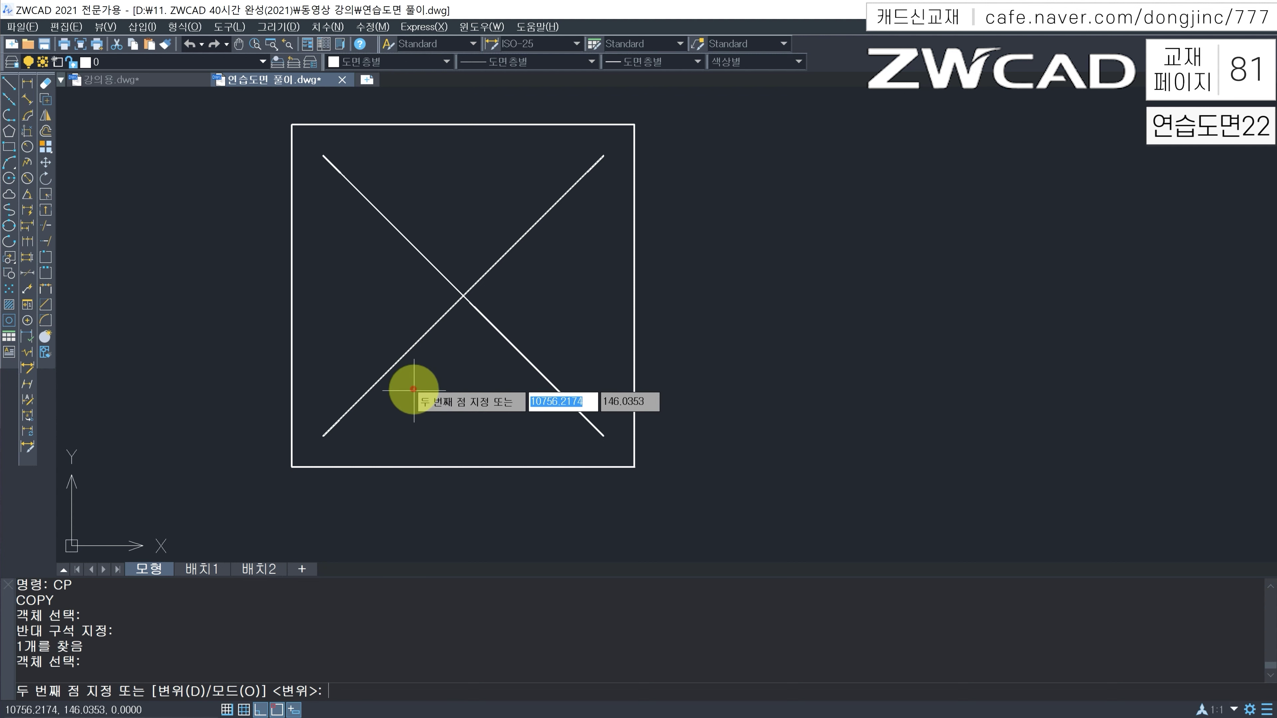
pyautogui.click(362, 503)
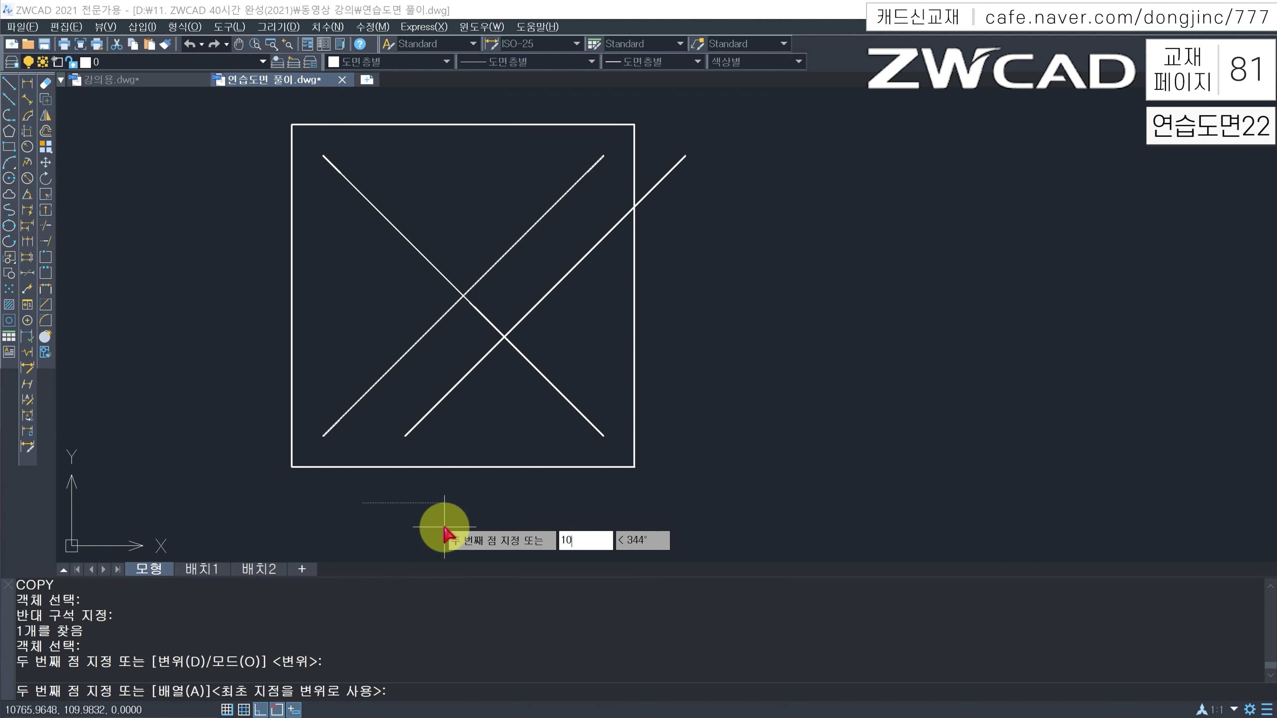
pyautogui.press('Return')
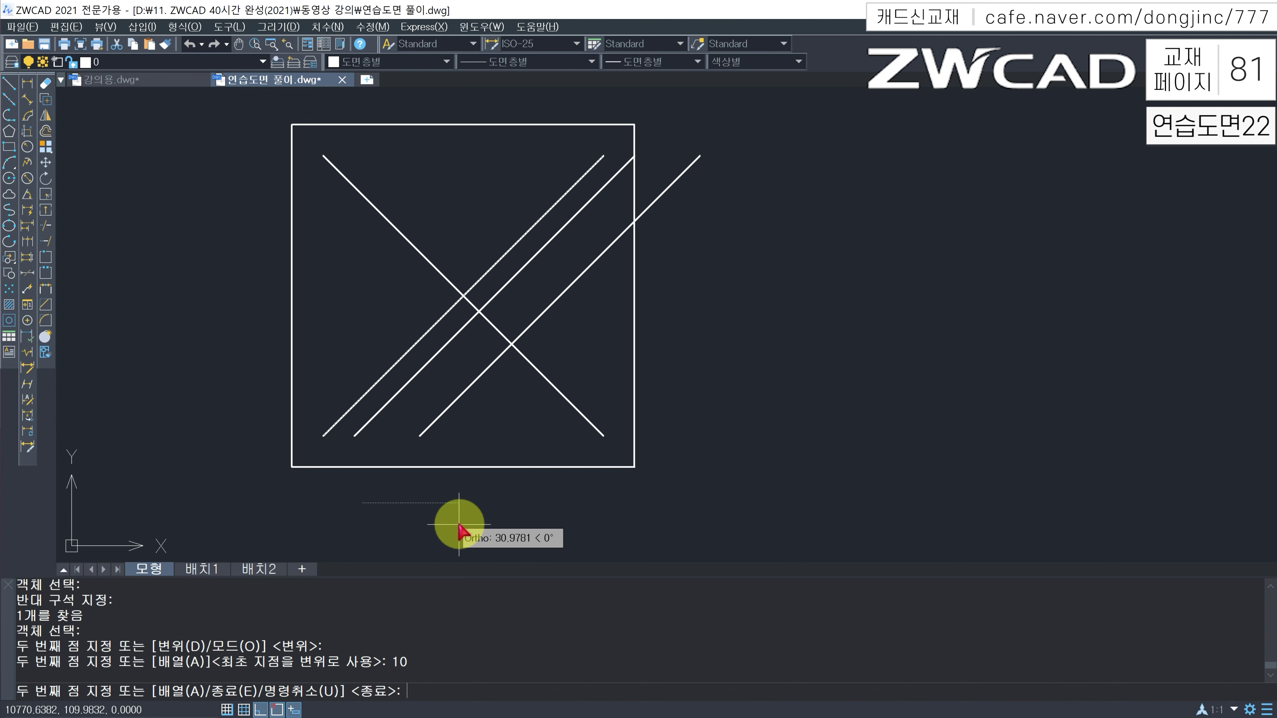
pyautogui.write('20')
pyautogui.press('Return')
pyautogui.press('Return')
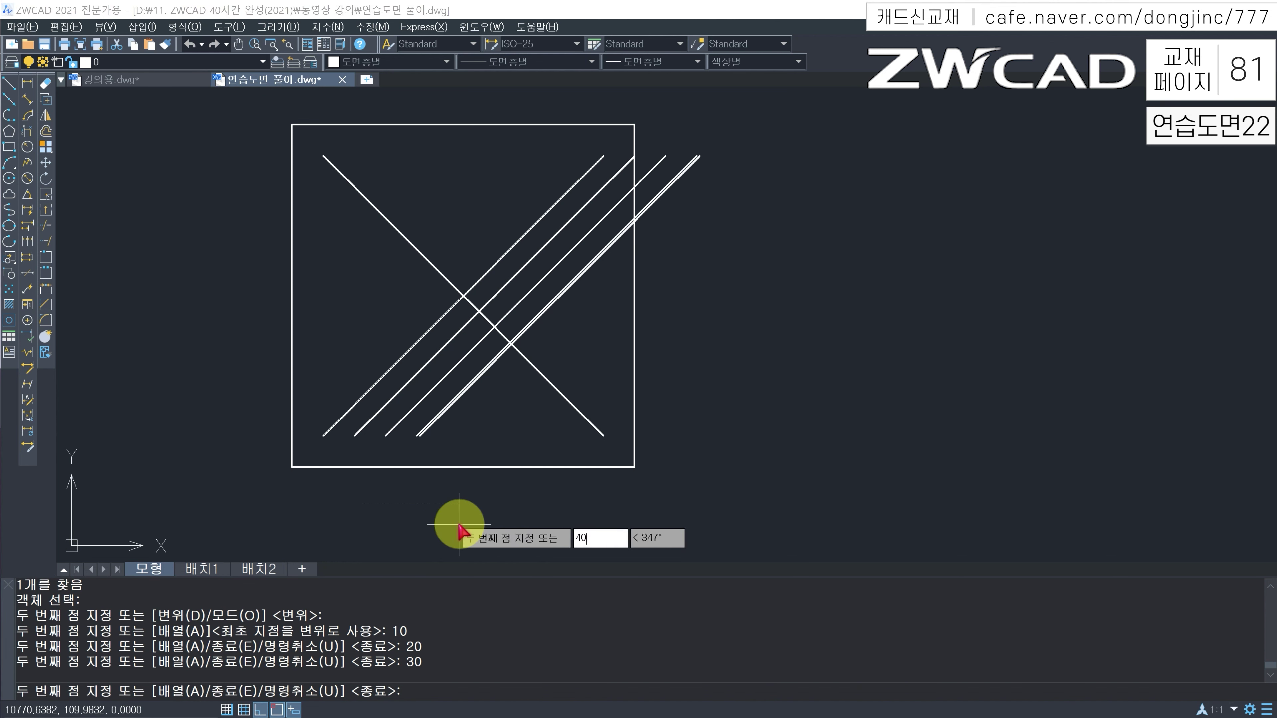
pyautogui.press('Return')
pyautogui.press('Escape')
# Step: Copy the falling diagonal horizontally to the left at distances of 10, 20, 30 and 40
pyautogui.write('CP')
pyautogui.press('Return')
pyautogui.doubleClick(564, 413)
pyautogui.click(594, 388)
pyautogui.press('Return')
pyautogui.click(577, 501)
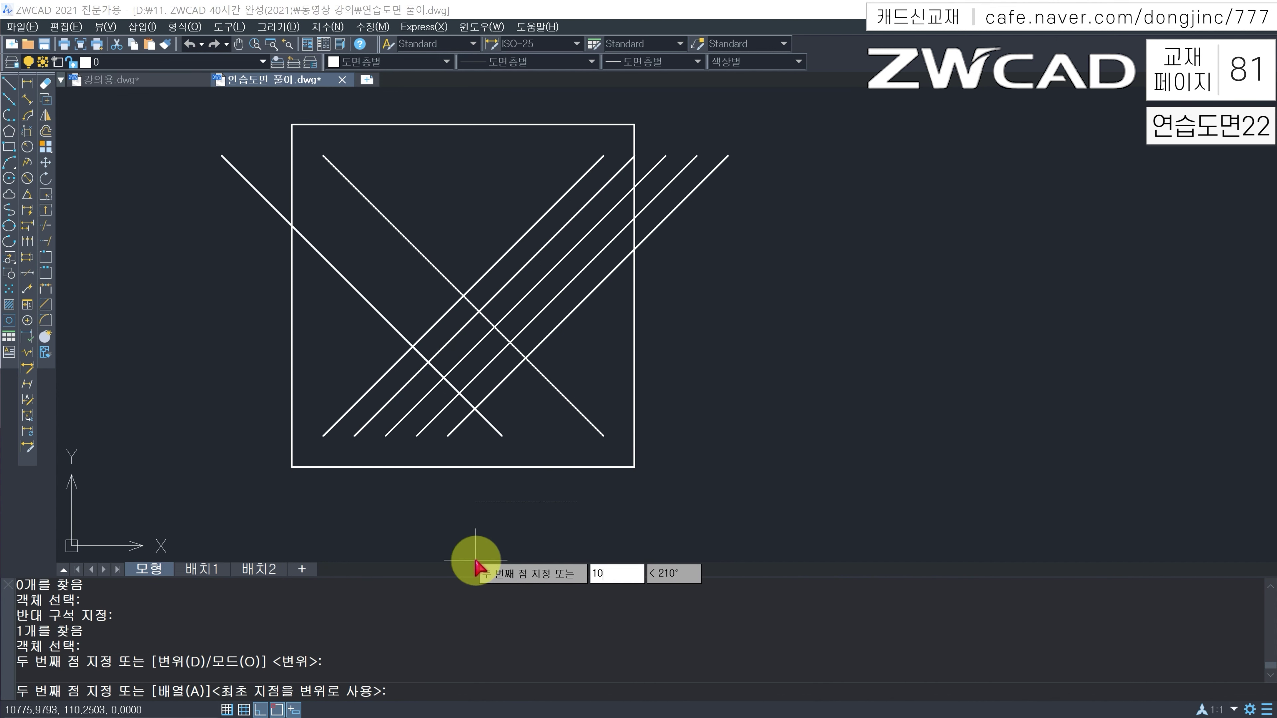
pyautogui.press('Return')
pyautogui.write('20')
pyautogui.press('Return')
pyautogui.write('30')
pyautogui.press('Return')
pyautogui.write('40')
pyautogui.press('Return')
pyautogui.press('Escape')
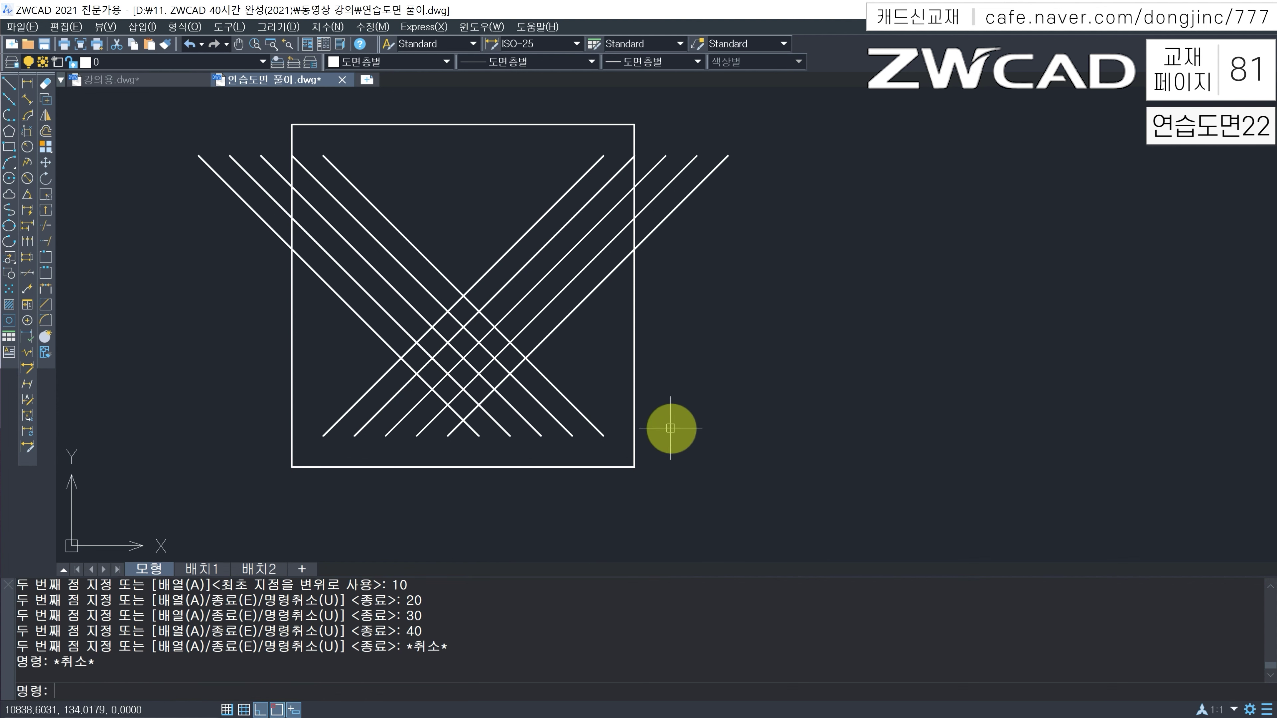
# Step: Add a linear dimension between the lower ends of the first two rising lines, below the square
pyautogui.write('DLI')
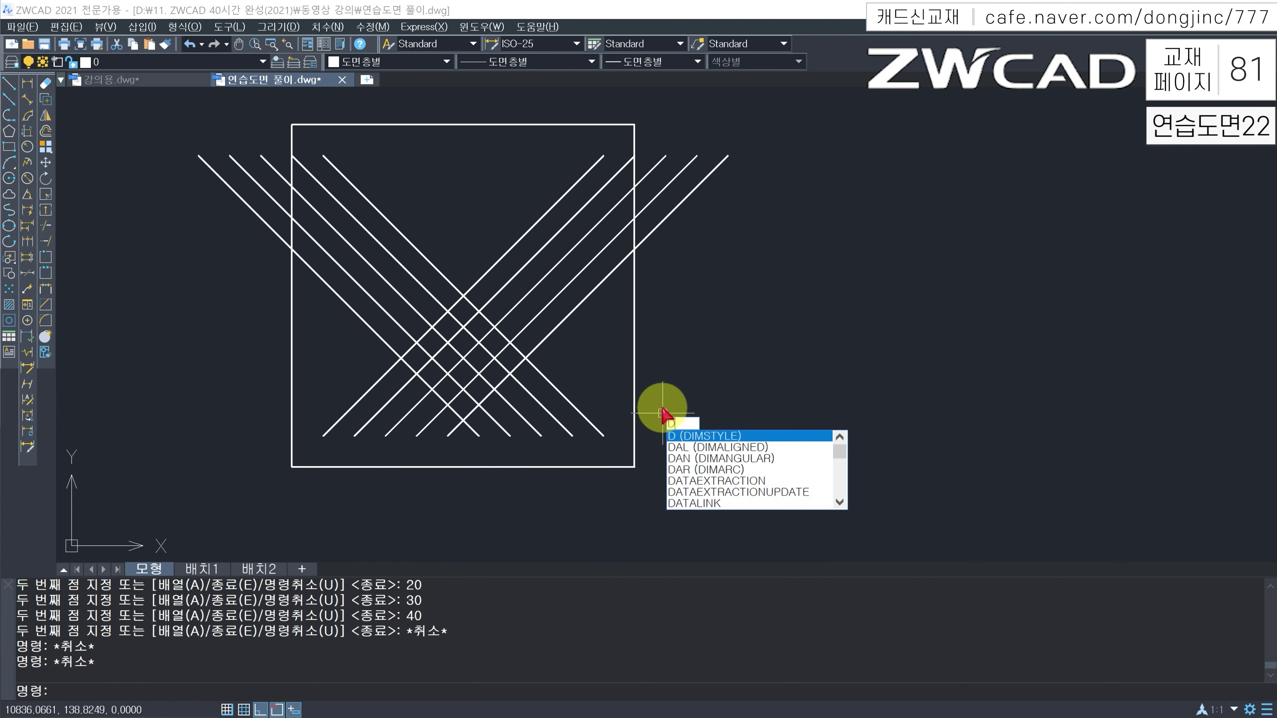
pyautogui.press('Return')
pyautogui.click(323, 436)
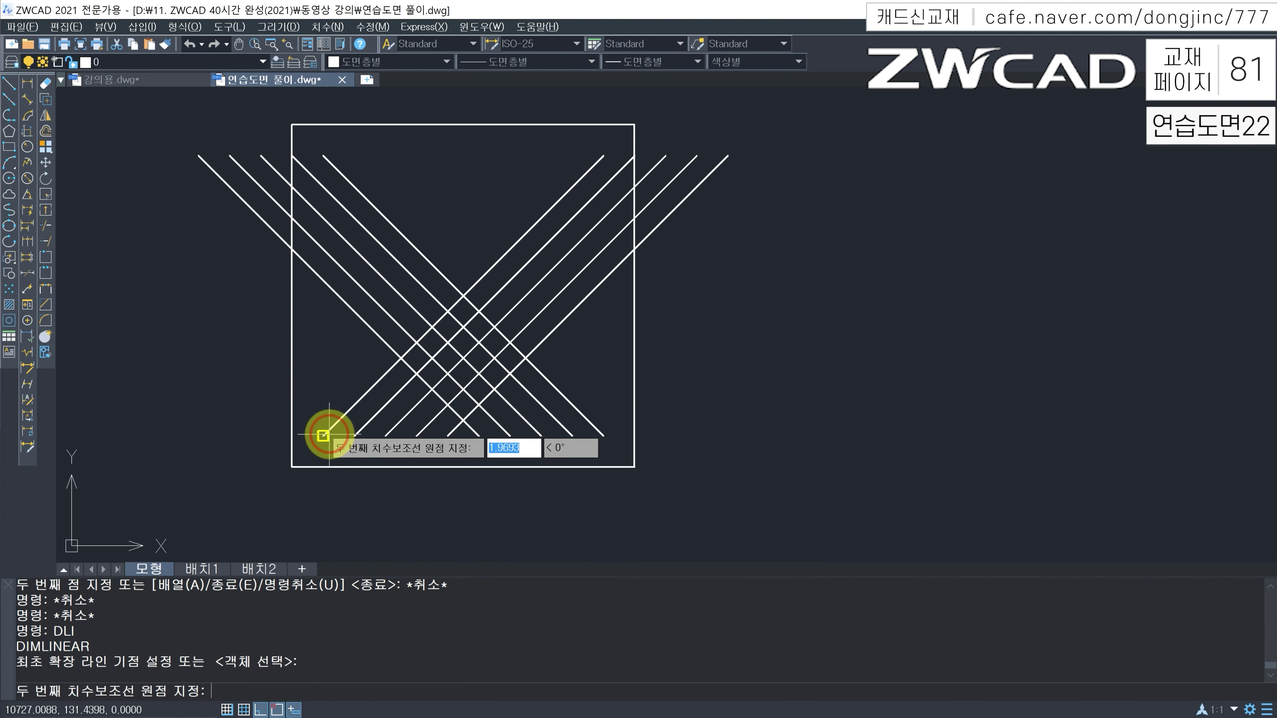
pyautogui.click(353, 435)
pyautogui.click(350, 496)
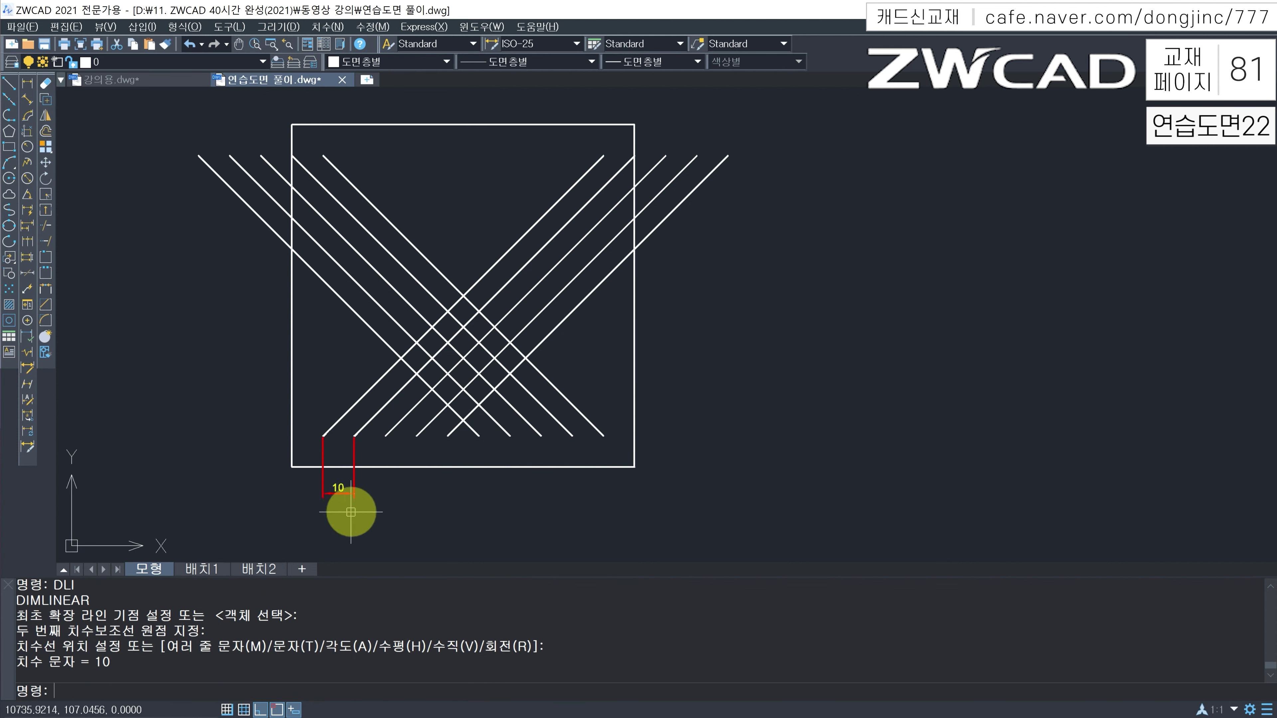
pyautogui.press('Escape')
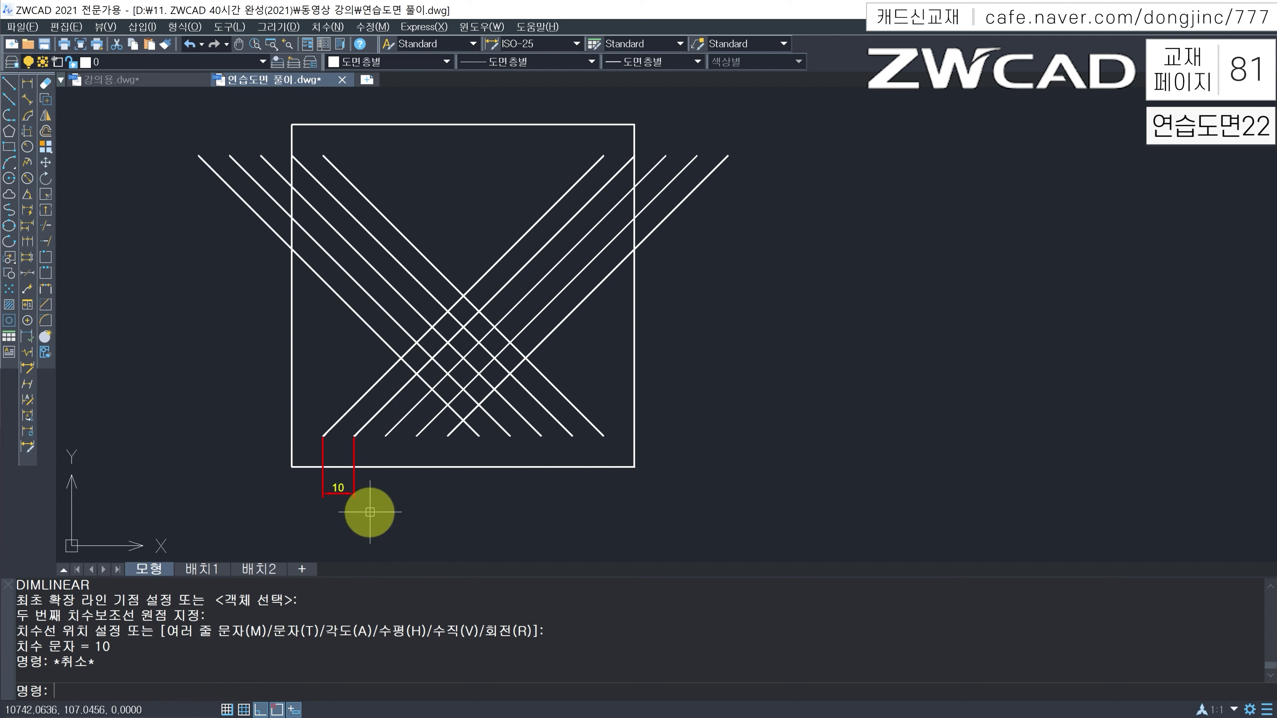
# Step: Erase the linear dimension below the square
pyautogui.click(370, 512)
pyautogui.click(341, 476)
pyautogui.write('E')
pyautogui.press('Return')
pyautogui.press('Escape')
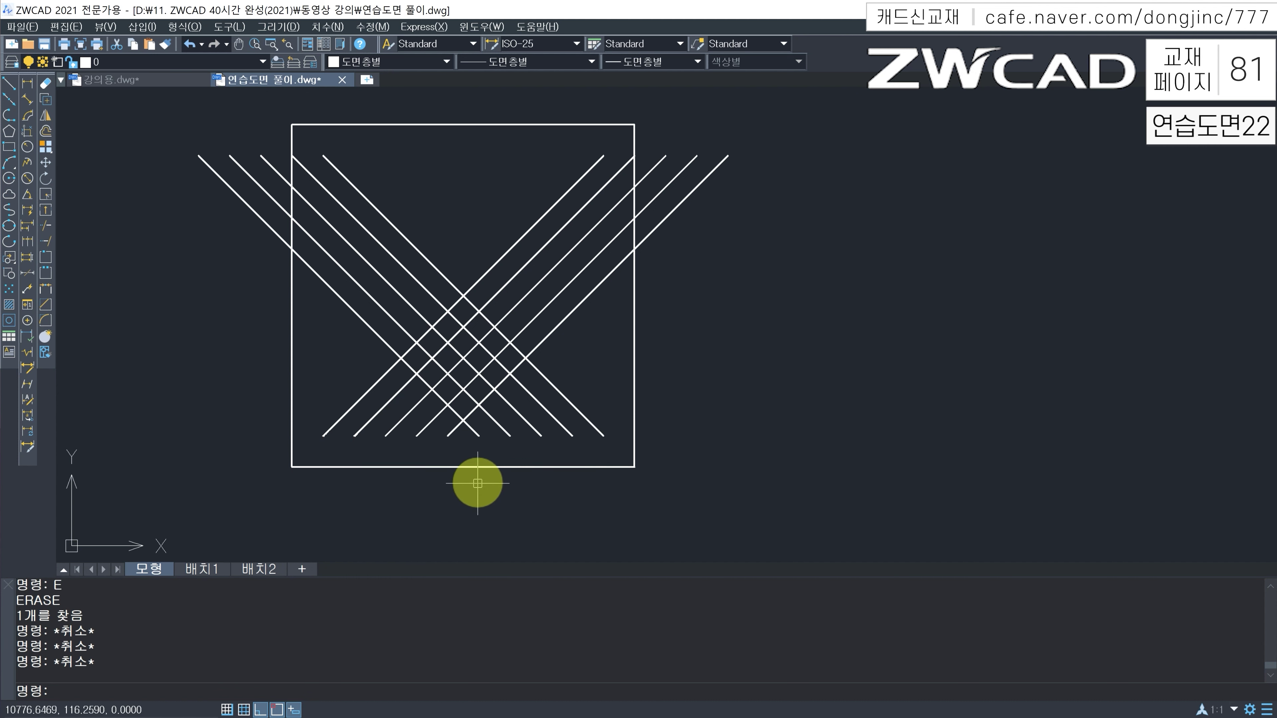
# Step: Trim the crossing segments between the lowest intersection and the one above it, leaving the smallest peak
pyautogui.write('TR')
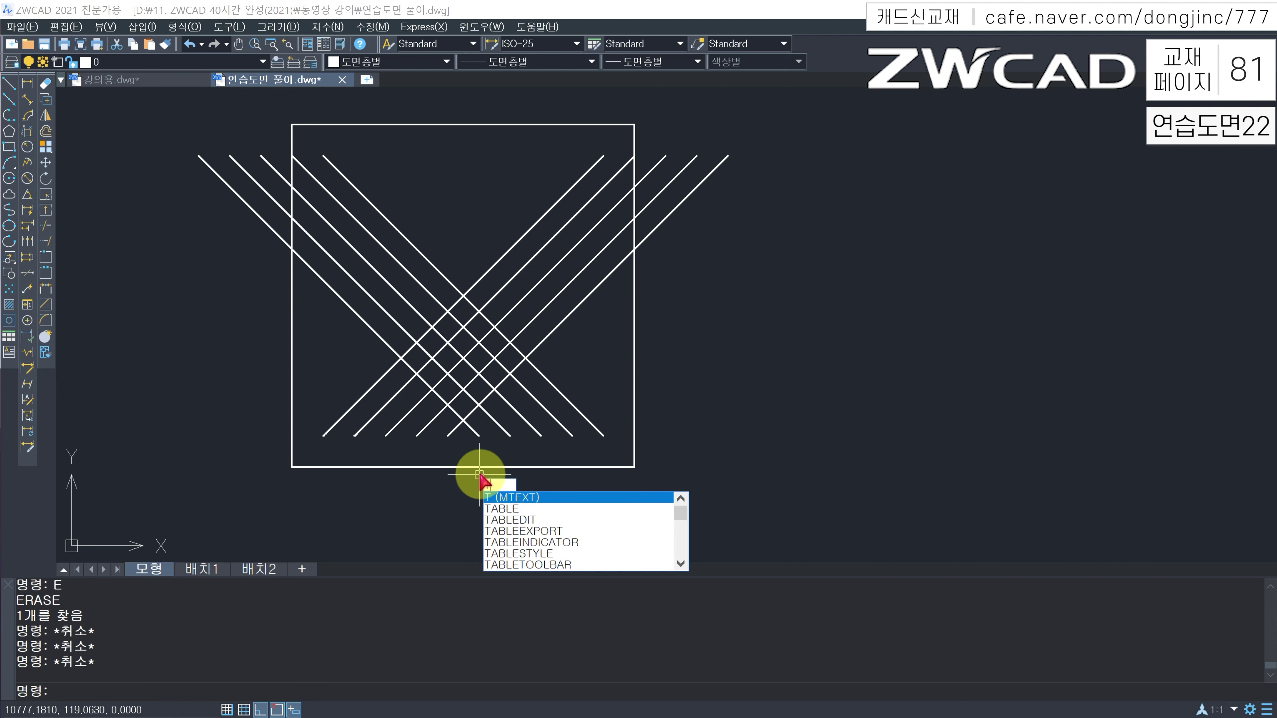
pyautogui.press('Return')
pyautogui.scroll(5, 467, 403)
pyautogui.click(488, 424)
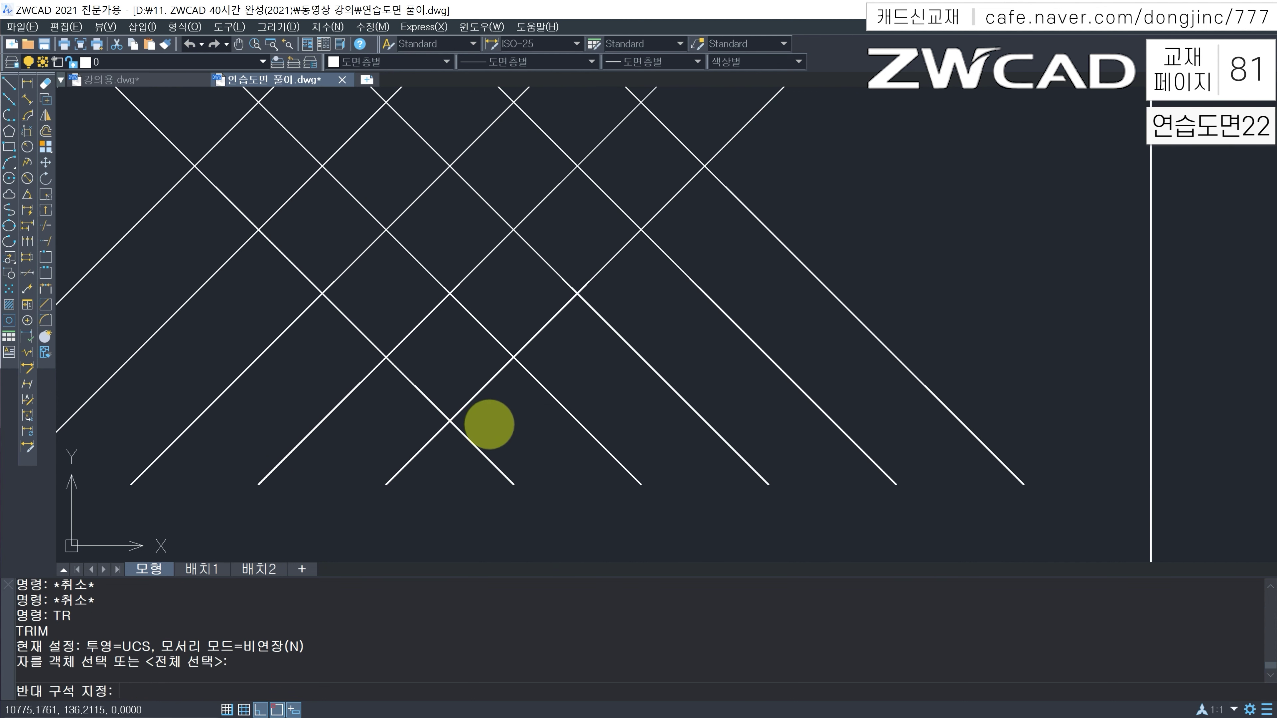
pyautogui.press('Escape')
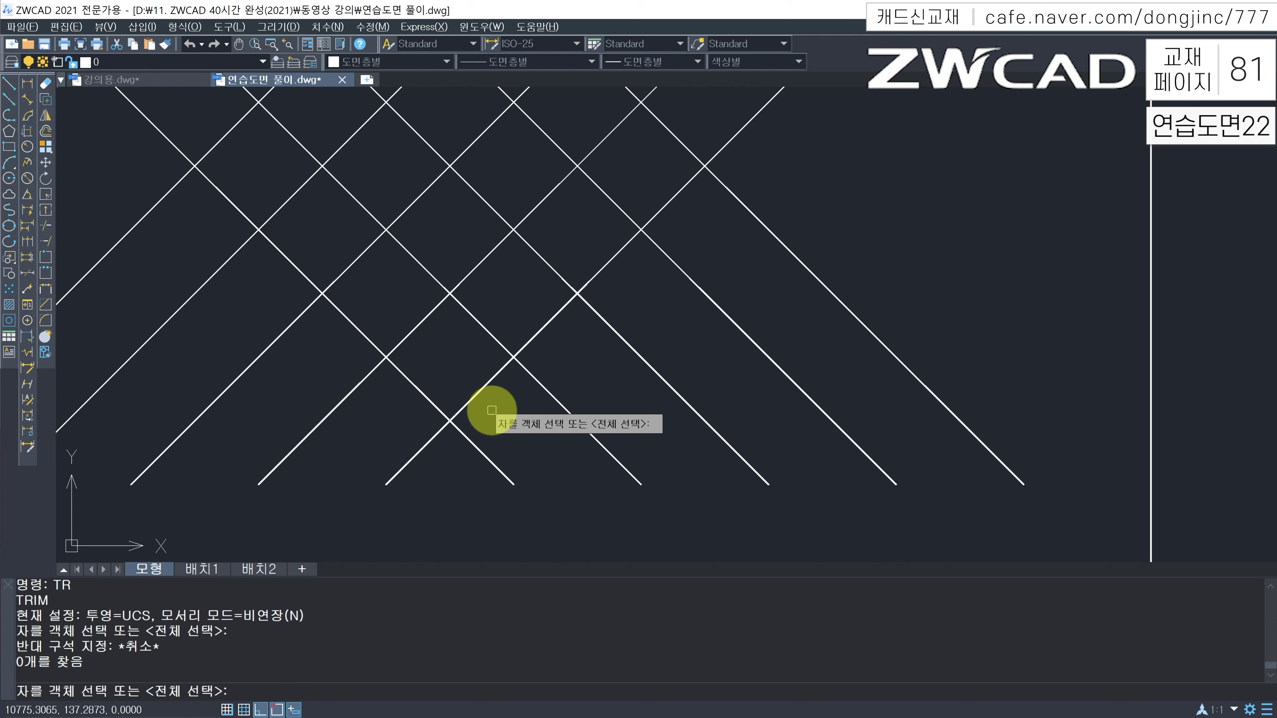
pyautogui.press('Return')
pyautogui.click(481, 389)
pyautogui.click(451, 375)
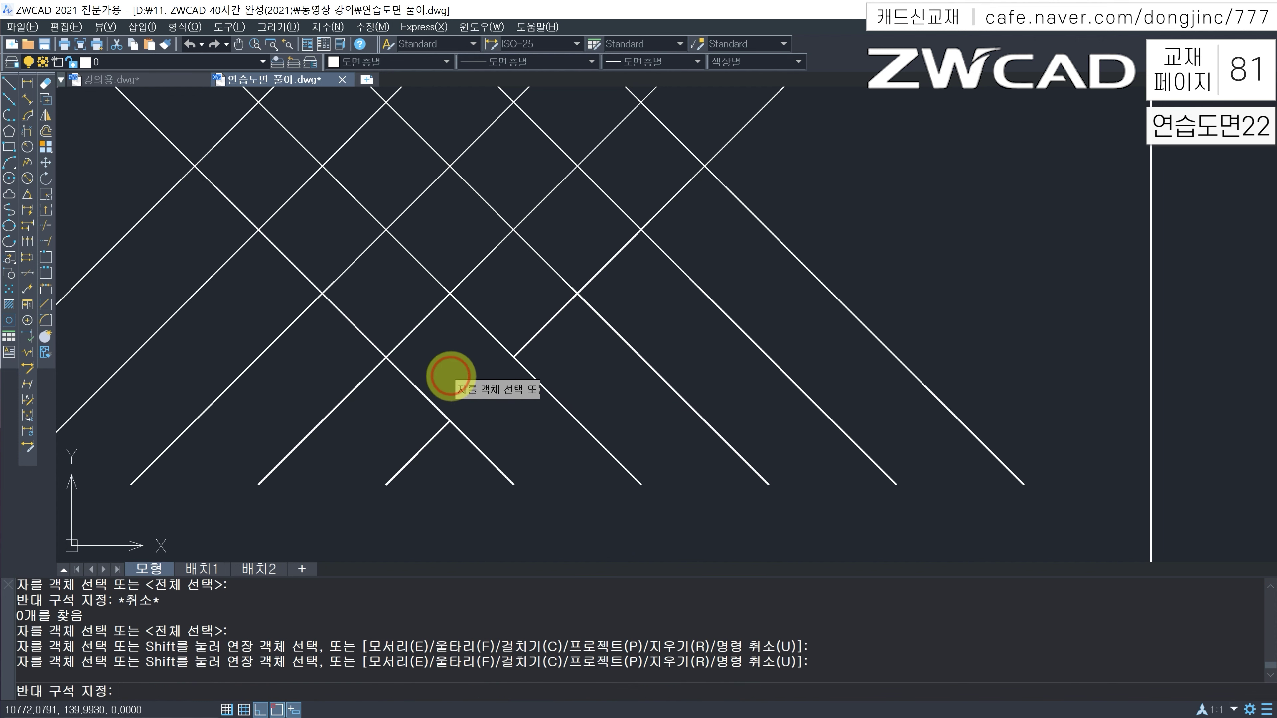
pyautogui.click(404, 391)
pyautogui.scroll(-3, 422, 408)
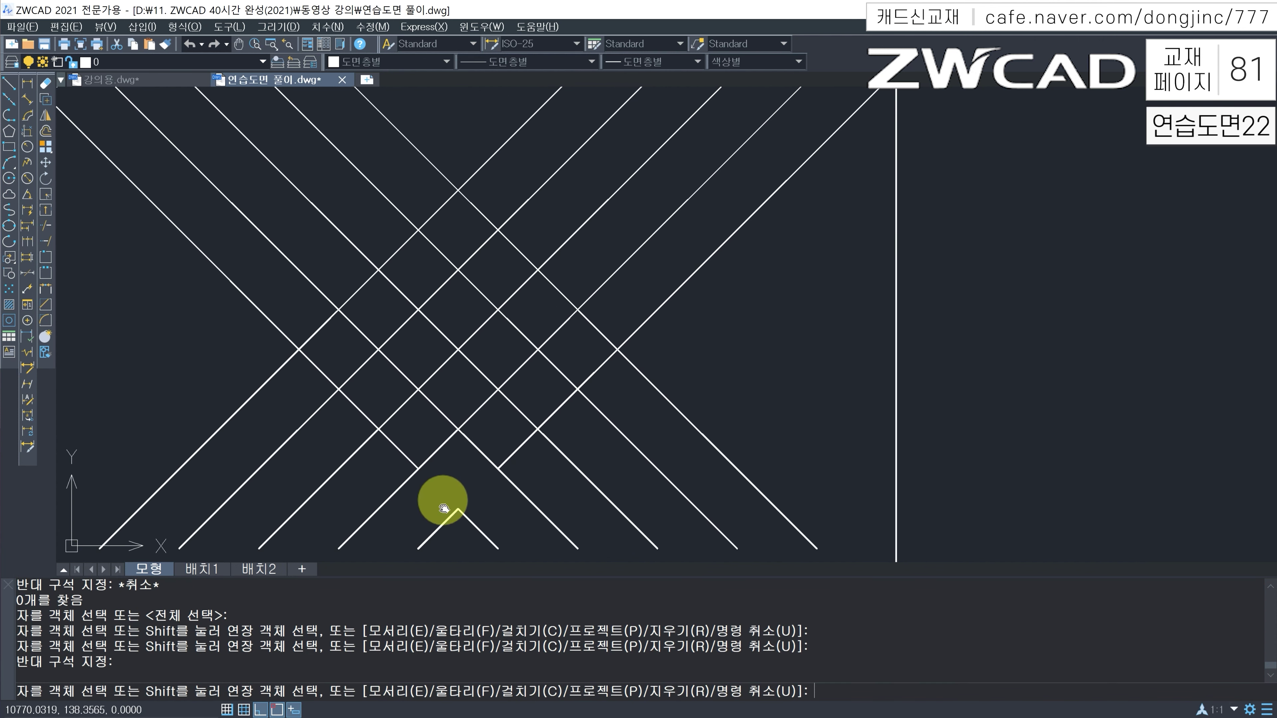
# Step: Trim the crossing segments on both sides between the second and third peaks from the bottom
pyautogui.click(455, 413)
pyautogui.click(432, 424)
pyautogui.click(421, 436)
pyautogui.click(392, 470)
pyautogui.click(540, 473)
pyautogui.click(515, 449)
pyautogui.click(496, 433)
pyautogui.click(476, 416)
# Step: Trim the crossing segments on both sides between the third and fourth peaks from the bottom
pyautogui.click(576, 433)
pyautogui.click(538, 402)
pyautogui.click(535, 398)
pyautogui.click(510, 380)
pyautogui.click(490, 354)
pyautogui.click(476, 343)
pyautogui.click(465, 328)
pyautogui.click(435, 342)
pyautogui.click(422, 355)
pyautogui.click(389, 381)
pyautogui.click(370, 414)
pyautogui.click(385, 386)
# Step: Trim the remaining crossing segments between the fourth peak and the outermost peak on both sides
pyautogui.scroll(-2, 402, 398)
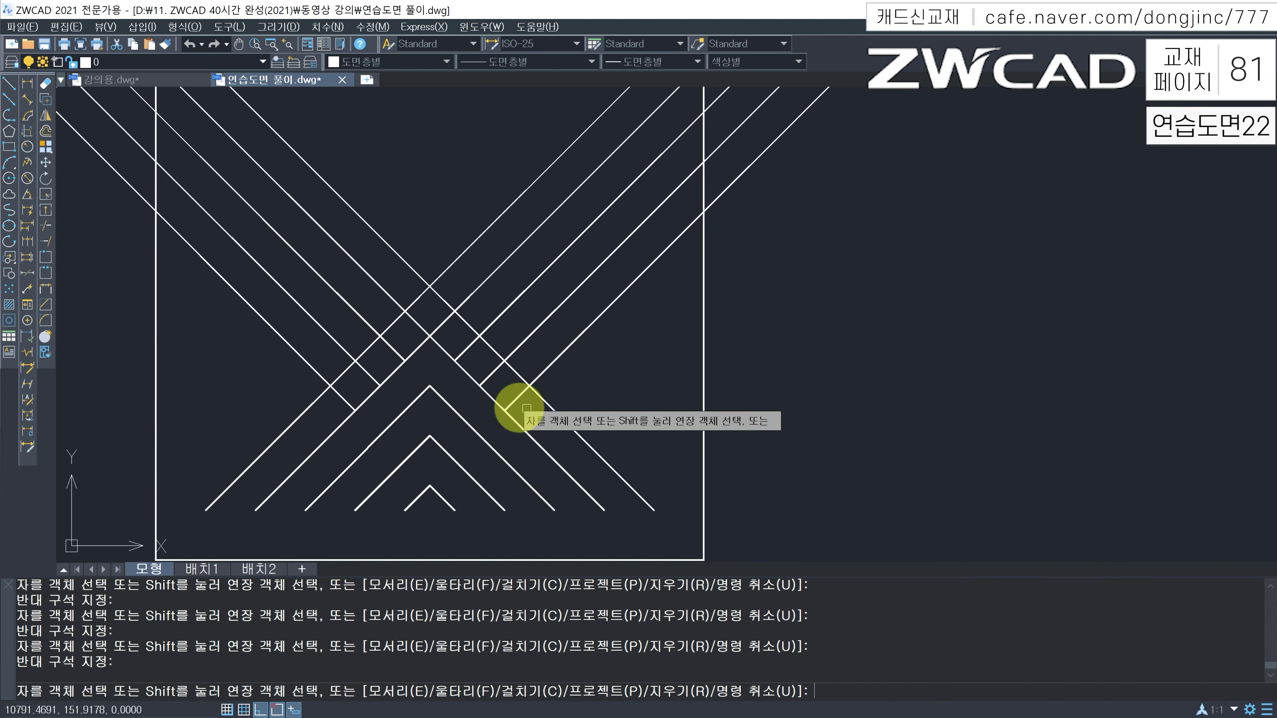
pyautogui.click(516, 401)
pyautogui.click(491, 378)
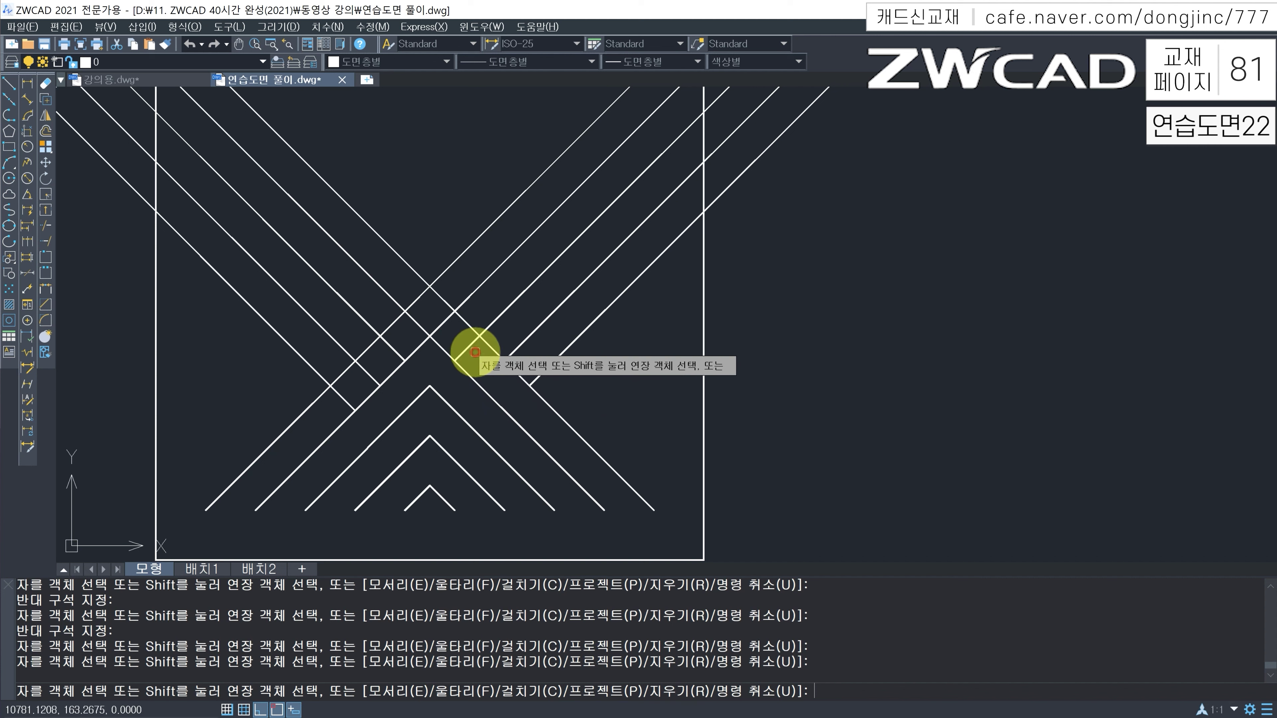
pyautogui.click(469, 349)
pyautogui.click(442, 325)
pyautogui.click(424, 320)
pyautogui.click(412, 330)
pyautogui.click(394, 346)
pyautogui.click(366, 370)
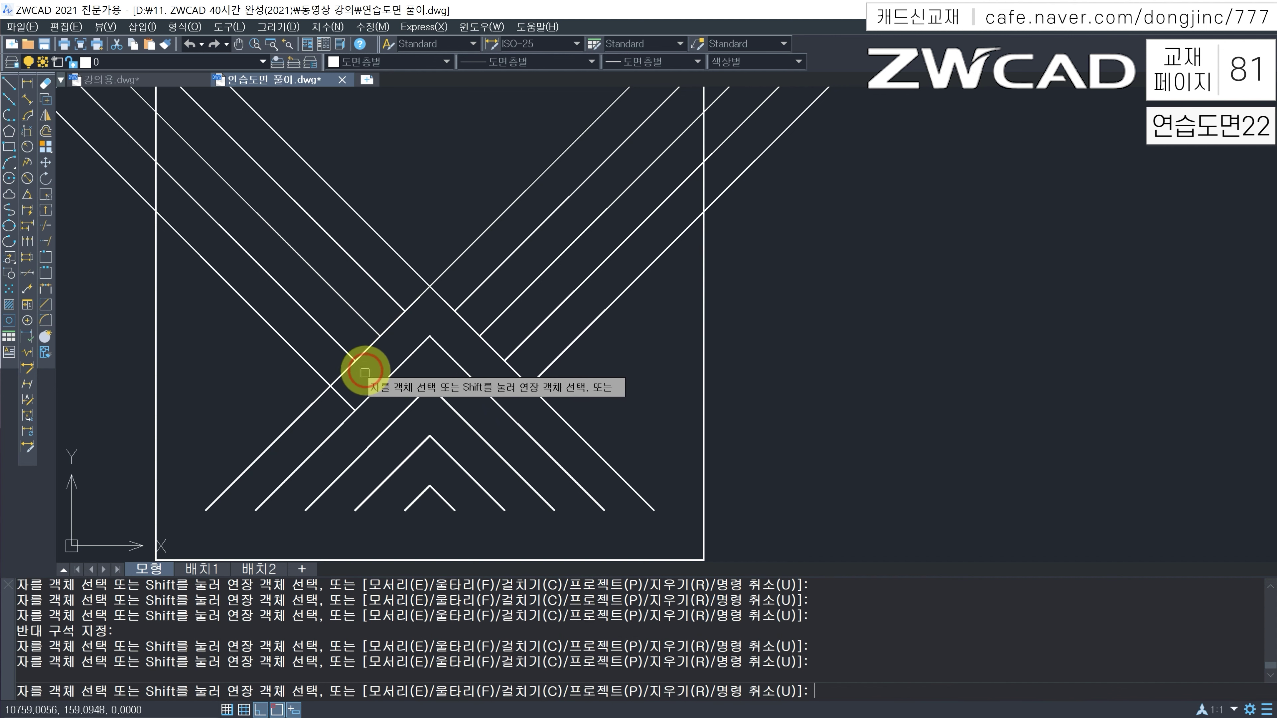
pyautogui.click(342, 399)
pyautogui.press('Escape')
# Step: Trim both original diagonals above the apex of the outermost peak
pyautogui.write('tr')
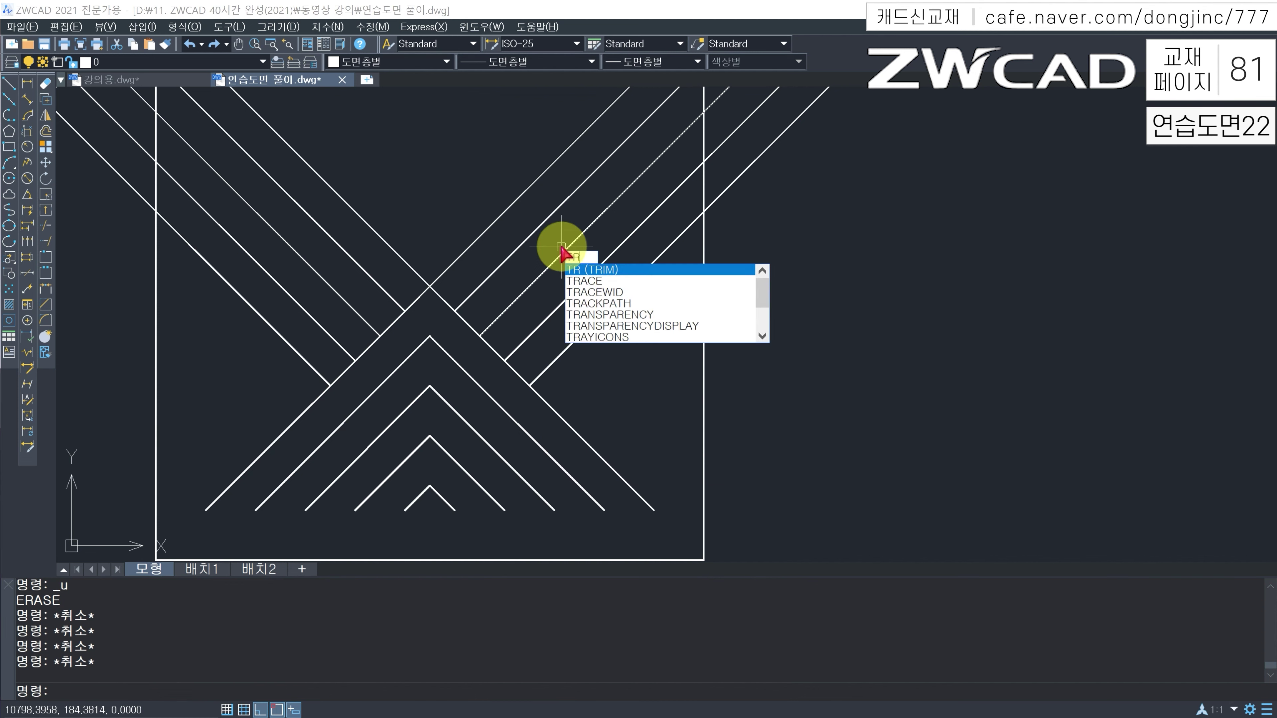
pyautogui.press('Return')
pyautogui.press('Return')
pyautogui.click(516, 201)
pyautogui.click(402, 208)
pyautogui.click(353, 238)
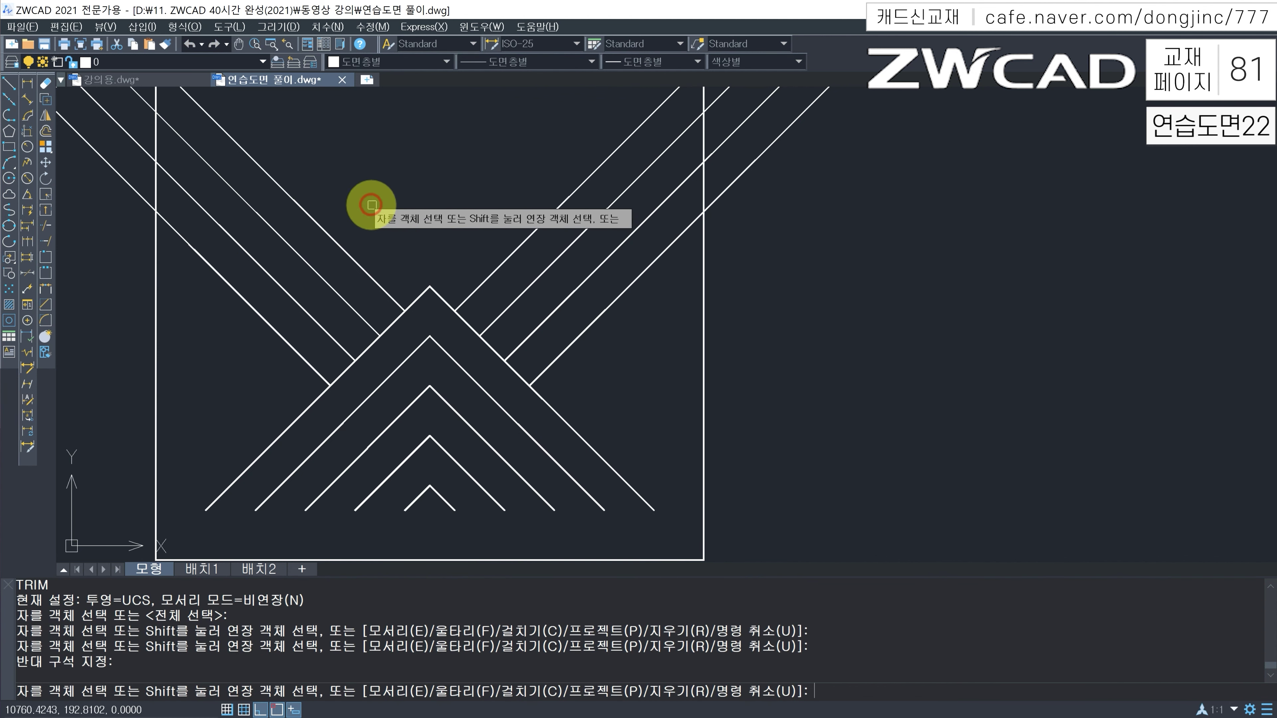
pyautogui.press('Escape')
# Step: Erase the leftover slanted lines above the outermost peak on both sides
pyautogui.click(378, 206)
pyautogui.click(233, 315)
pyautogui.write('e')
pyautogui.press('Return')
pyautogui.click(659, 346)
pyautogui.click(527, 191)
pyautogui.press('Delete')
pyautogui.press('Escape')
pyautogui.press('Escape')
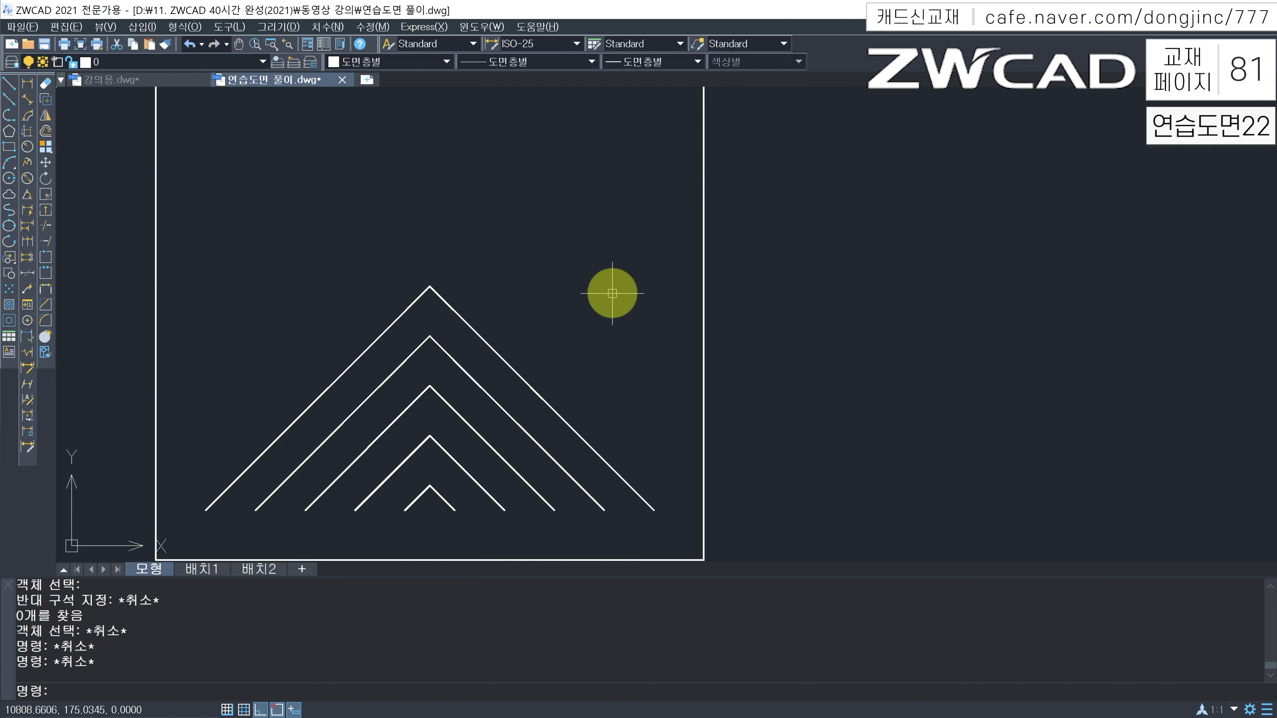
# Step: Mirror the ten peak lines upward about a horizontal axis through the outermost apex, keeping the originals
pyautogui.write('mi')
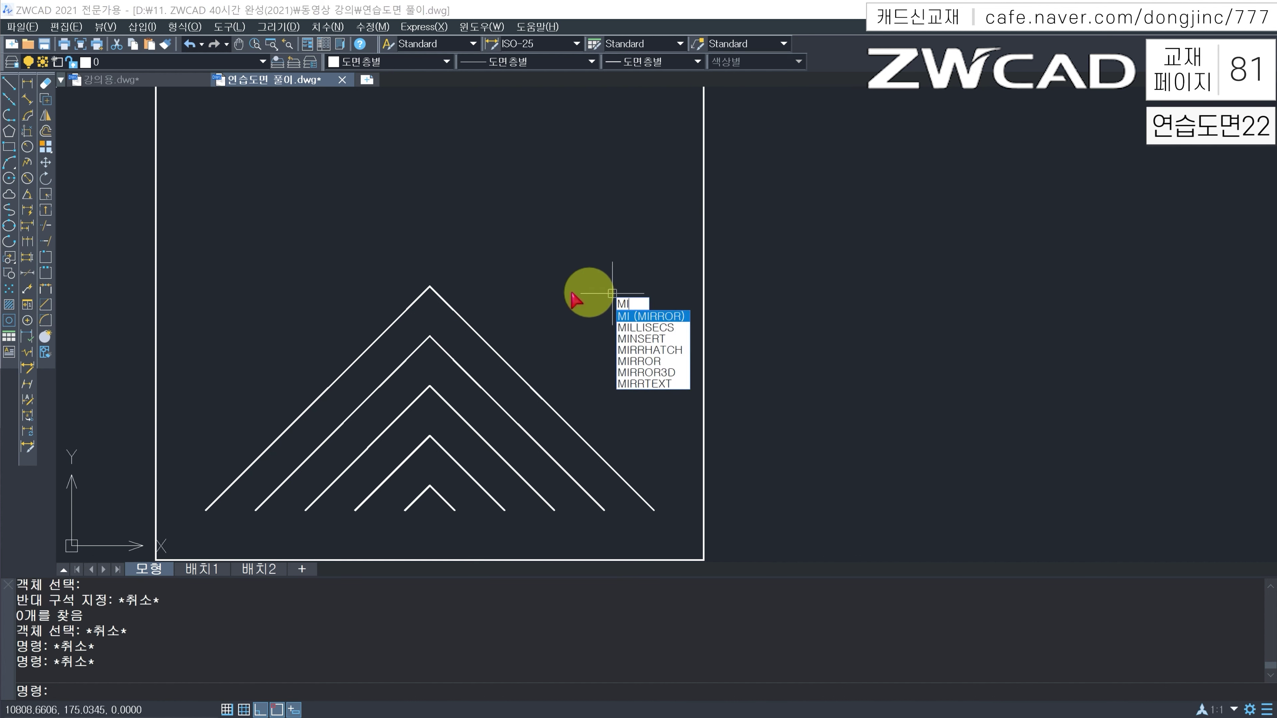
pyautogui.press('Return')
pyautogui.click(567, 282)
pyautogui.click(293, 505)
pyautogui.press('Return')
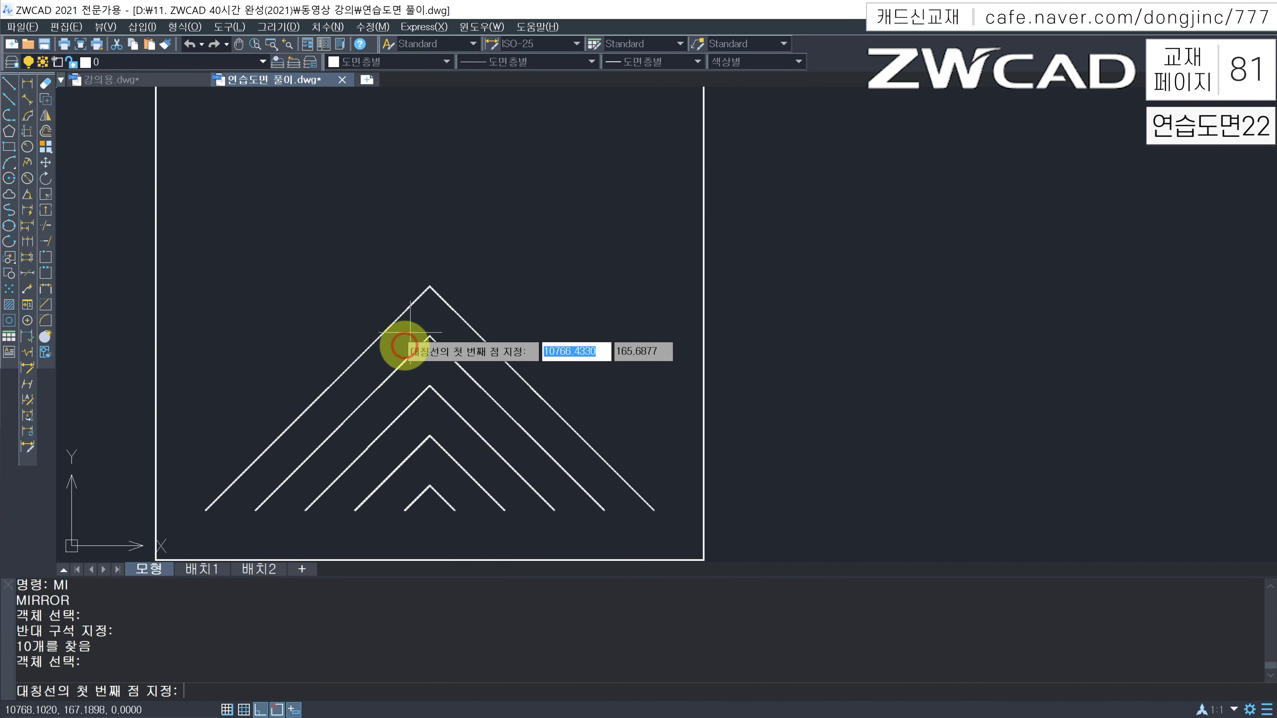
pyautogui.click(430, 288)
pyautogui.click(609, 304)
pyautogui.press('Return')
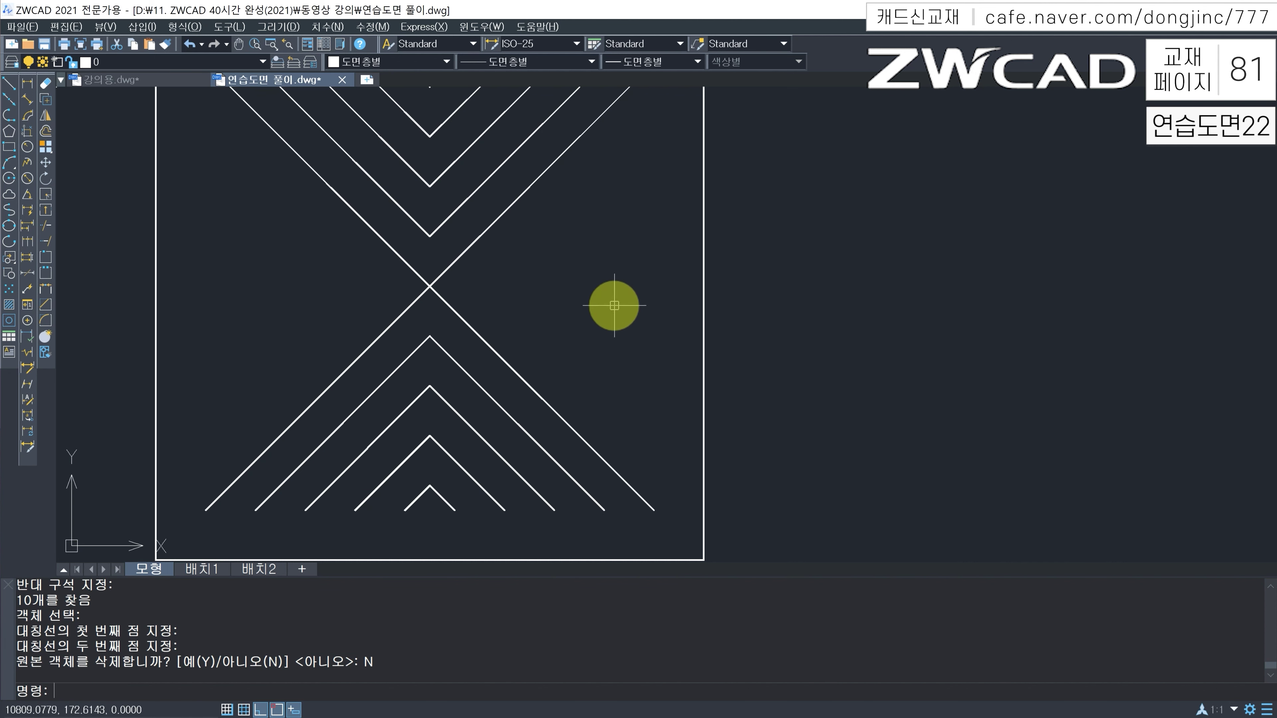
pyautogui.press('Escape')
pyautogui.scroll(-4, 609, 334)
pyautogui.press('Escape')
pyautogui.press('Escape')
pyautogui.write('r')
pyautogui.press('Escape')
pyautogui.press('Escape')
pyautogui.press('Escape')
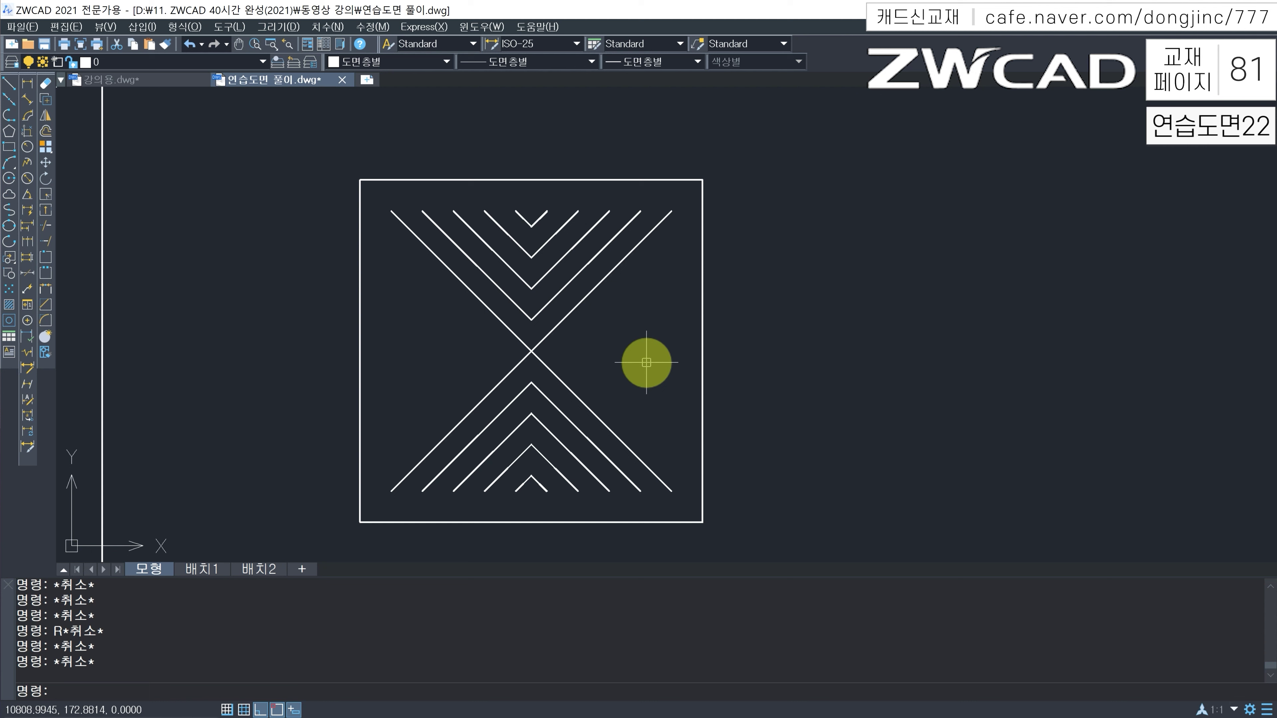
# Step: Rotate copies of the four inner chevrons above and below the centre by 90° about the diagonals' crossing point, keeping the originals
pyautogui.write('ro')
pyautogui.press('Return')
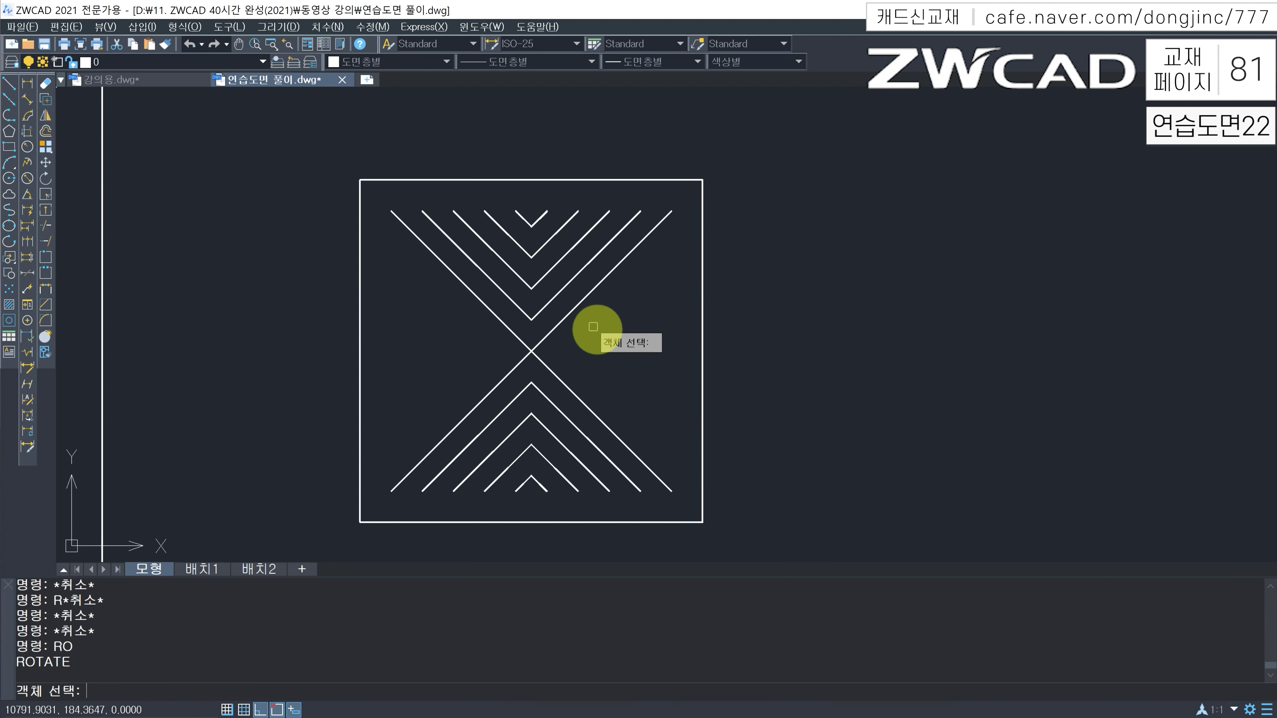
pyautogui.scroll(2, 515, 207)
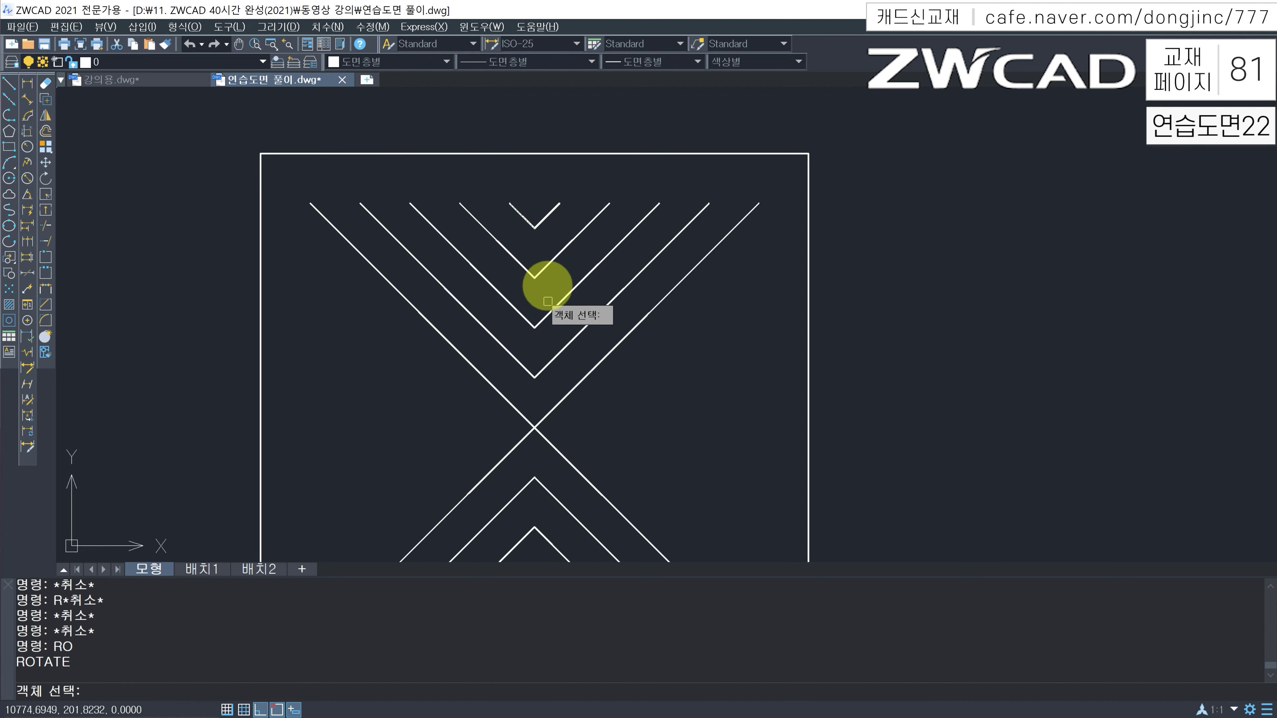
pyautogui.click(556, 374)
pyautogui.click(501, 197)
pyautogui.moveTo(541, 357); pyautogui.dragTo(547, 191, button='middle')
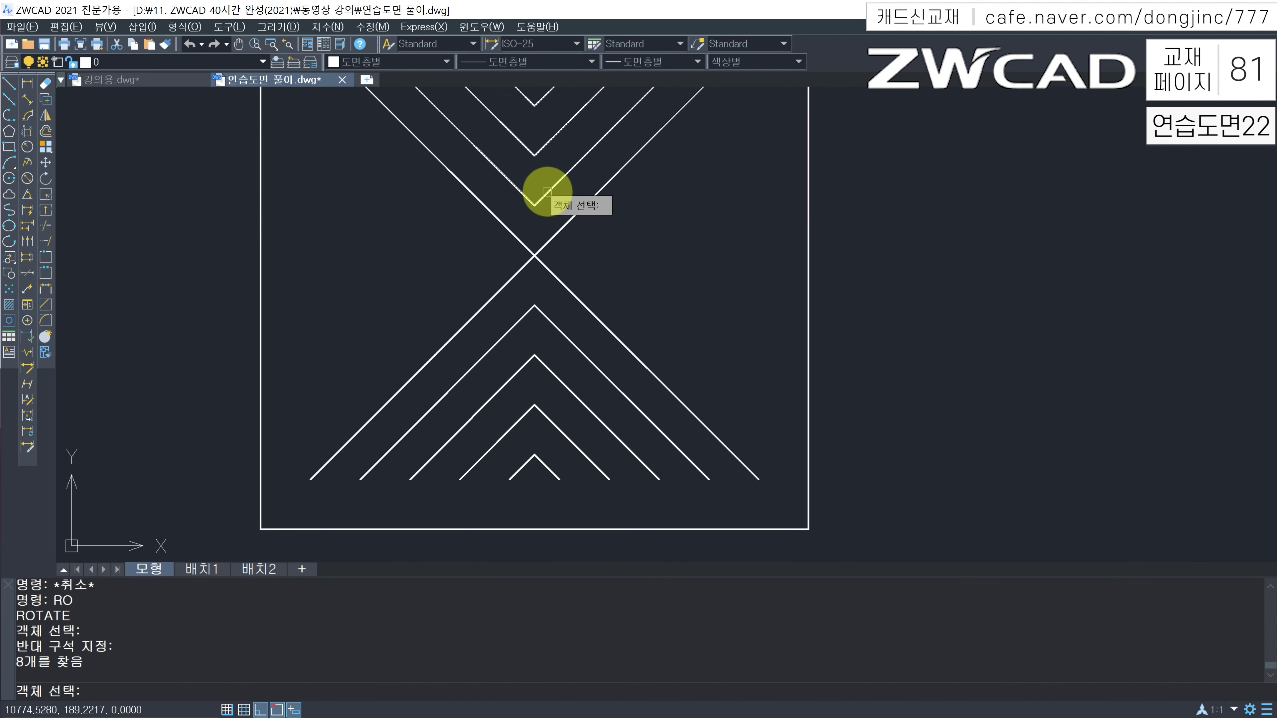
pyautogui.click(541, 298)
pyautogui.click(516, 478)
pyautogui.scroll(-2, 525, 348)
pyautogui.moveTo(533, 361); pyautogui.dragTo(536, 411, button='middle')
pyautogui.press('Return')
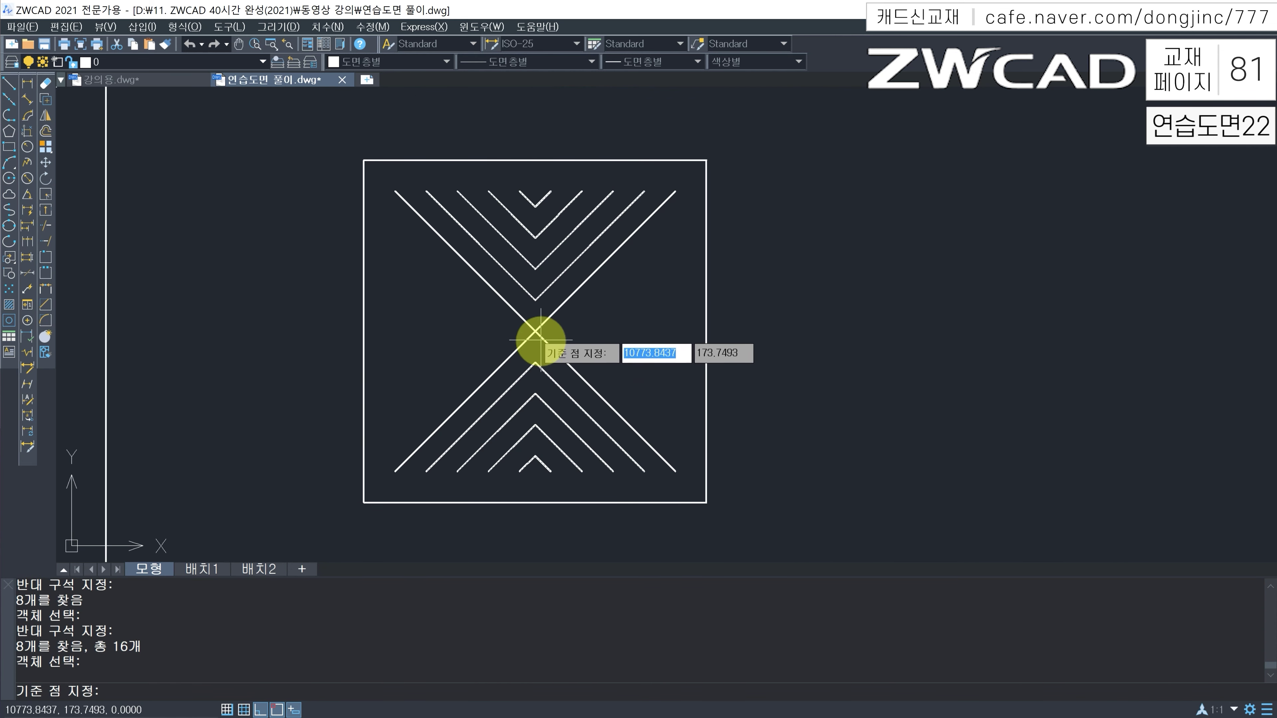
pyautogui.click(535, 331)
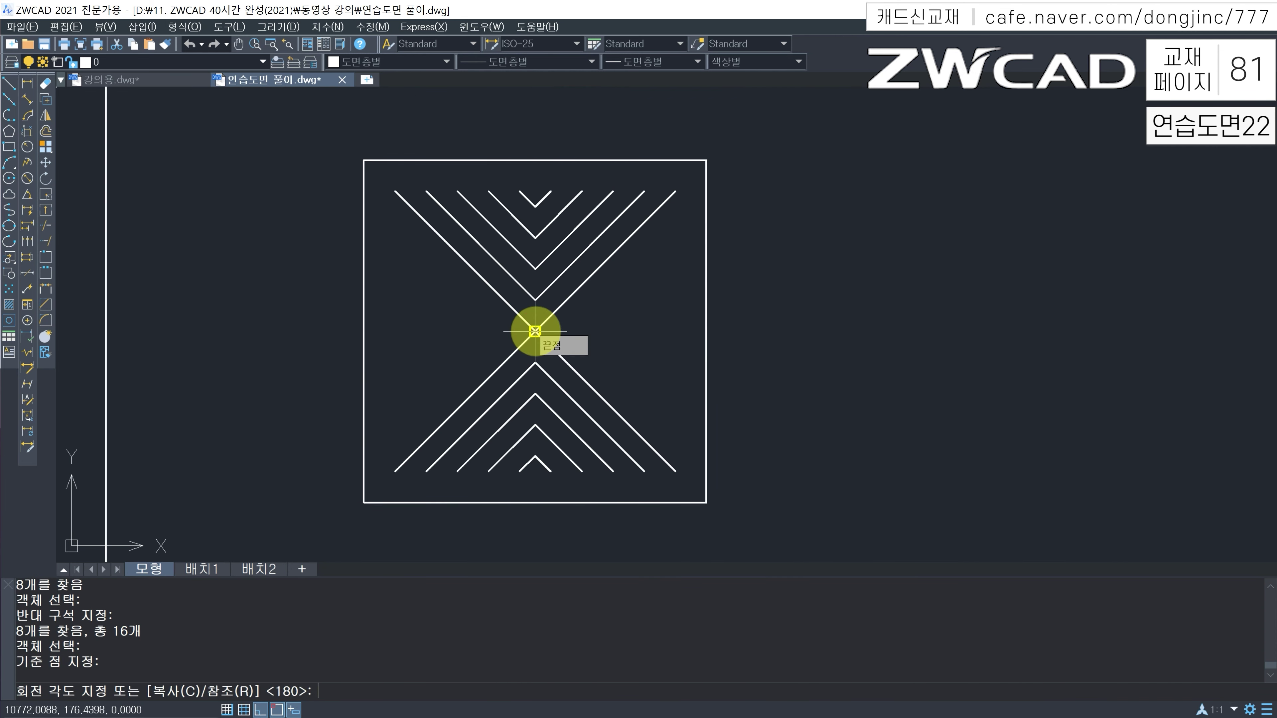
pyautogui.write('C')
pyautogui.press('Return')
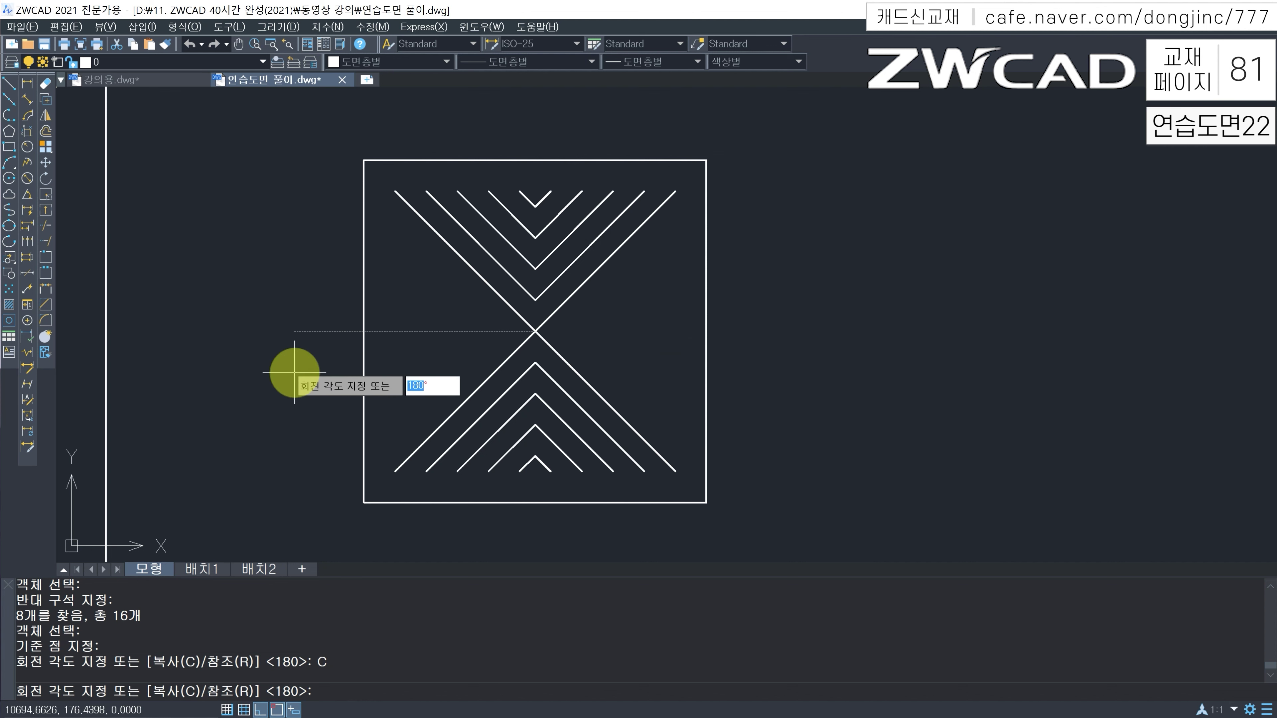
pyautogui.press('F8')
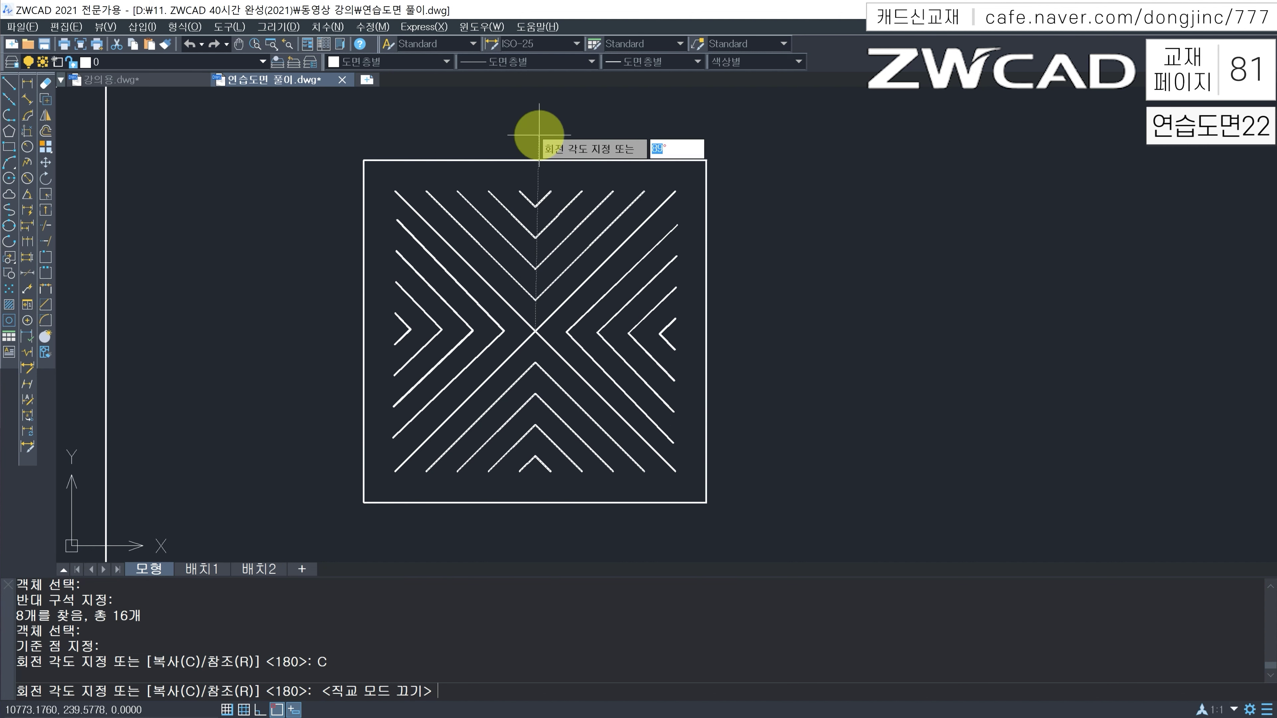
pyautogui.press('F8')
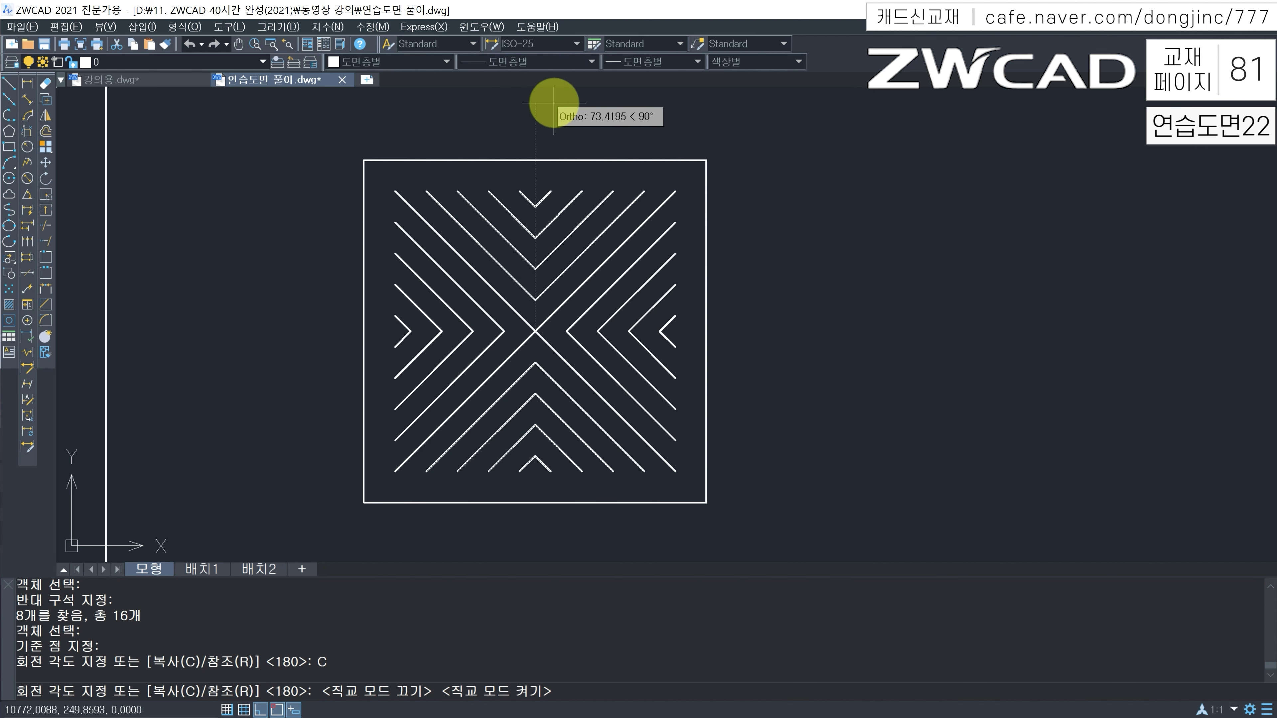
pyautogui.click(553, 103)
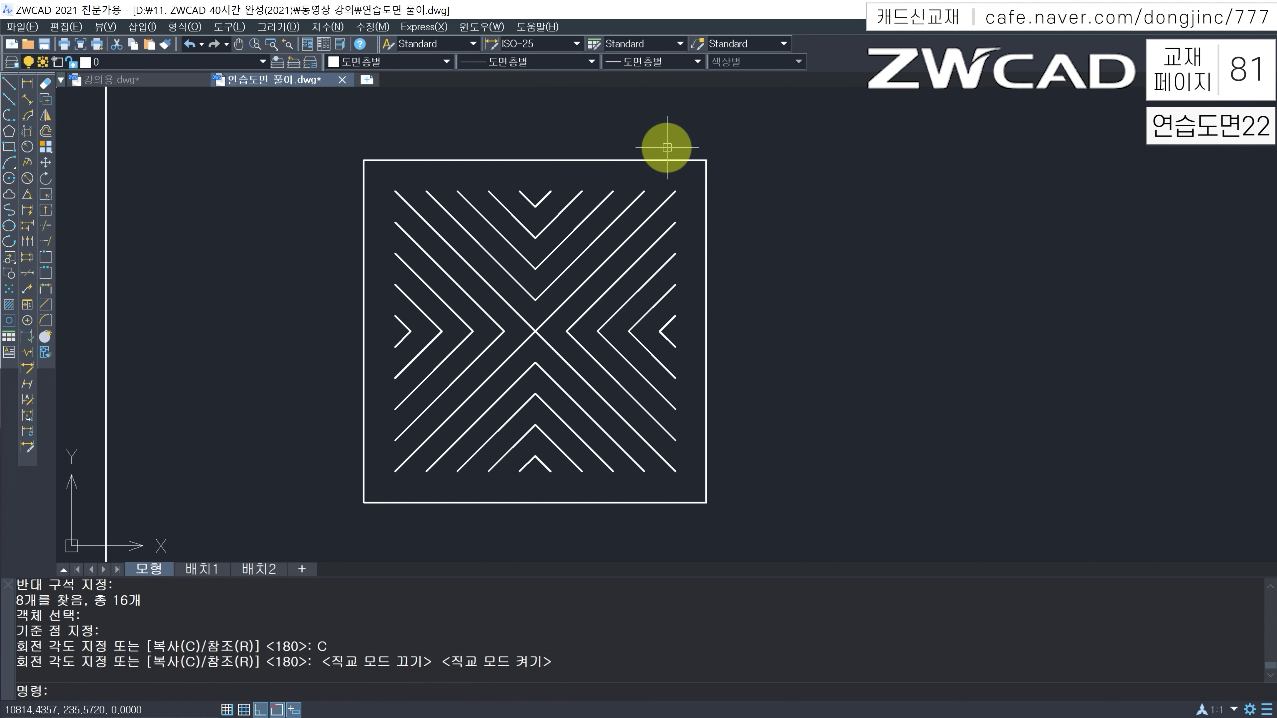
pyautogui.press('Escape')
pyautogui.press('Escape')
pyautogui.press('Escape')
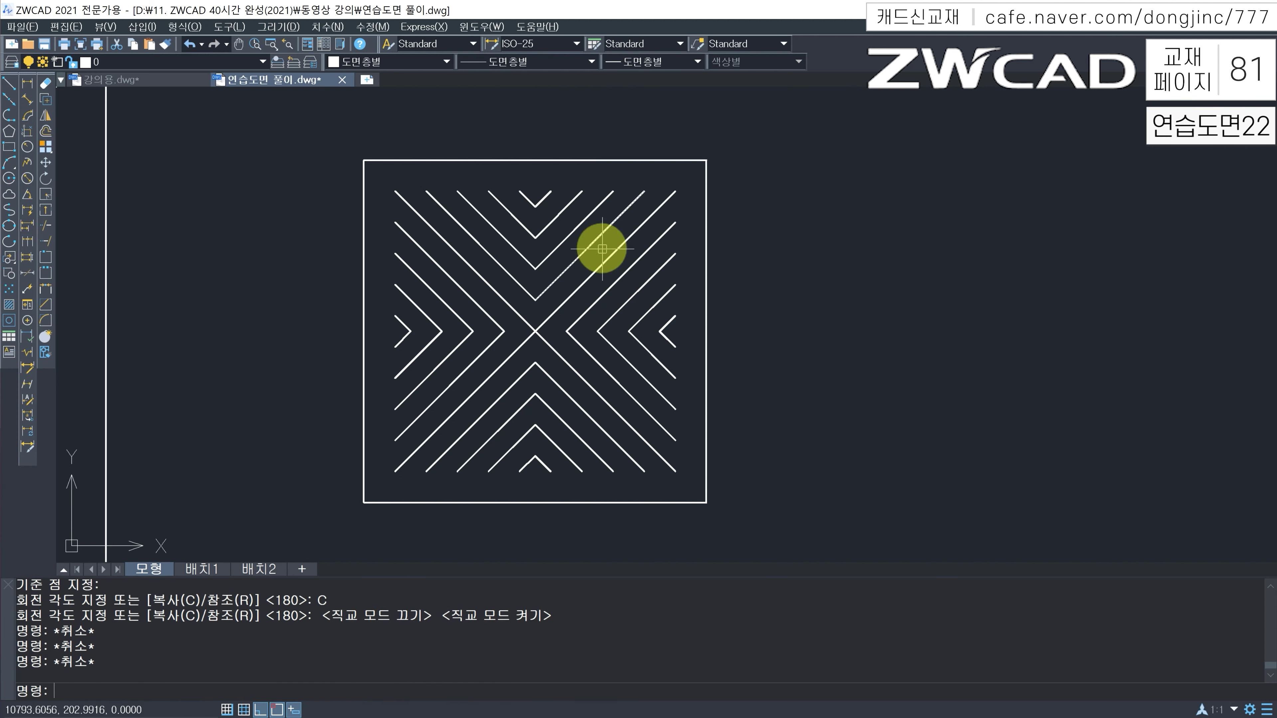
# Step: Add vertical linear dimensions across the open ends of the innermost and second right-hand chevrons, placed outside the square's right edge
pyautogui.write('D')
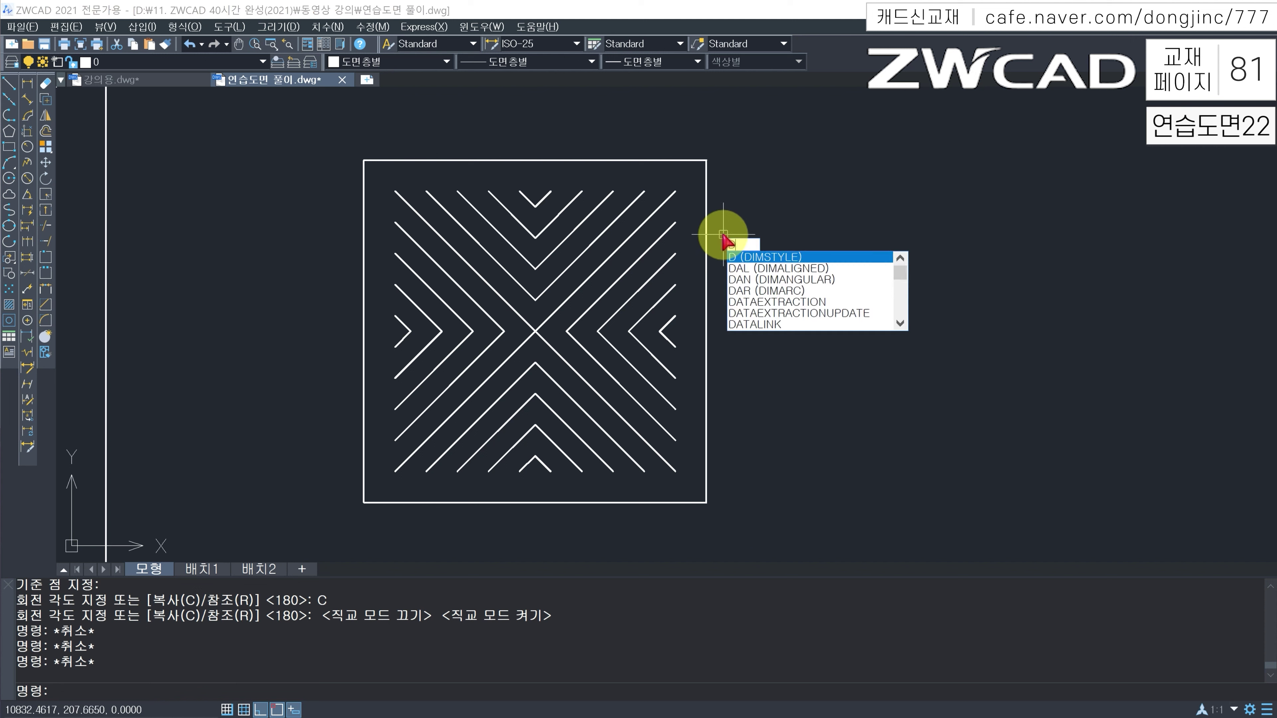
pyautogui.write('LI')
pyautogui.press('Return')
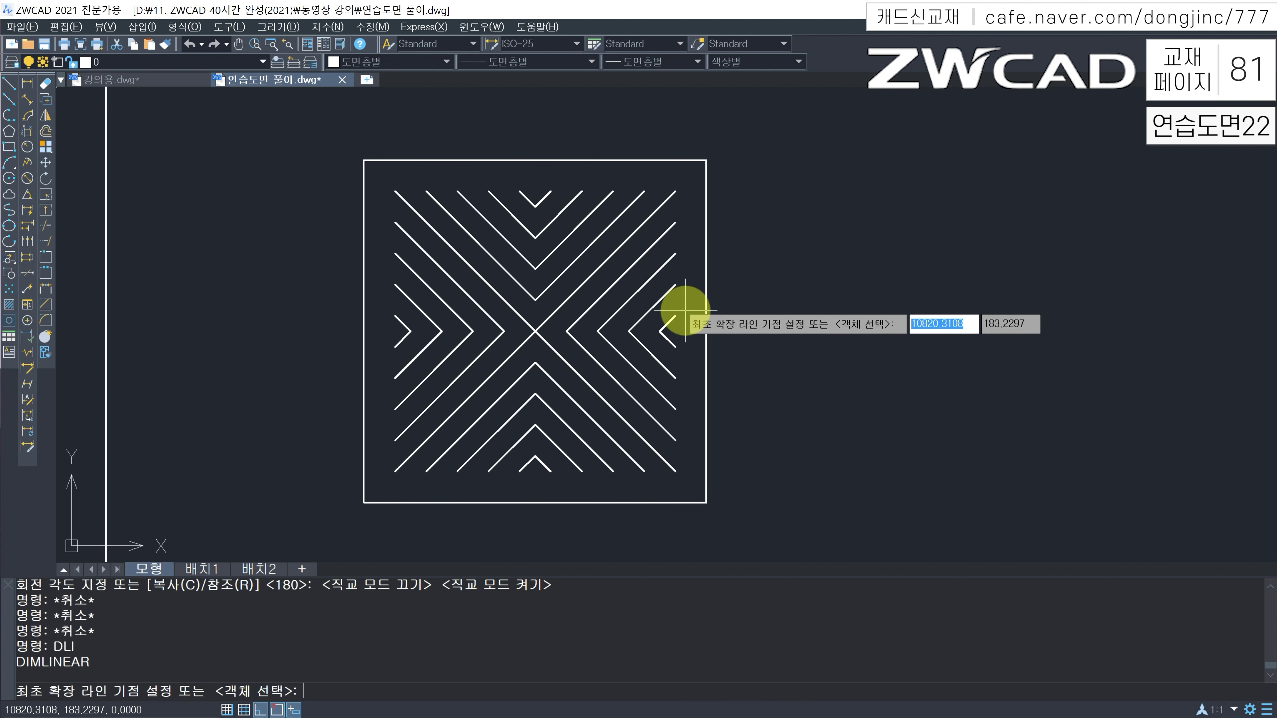
pyautogui.click(675, 316)
pyautogui.click(676, 346)
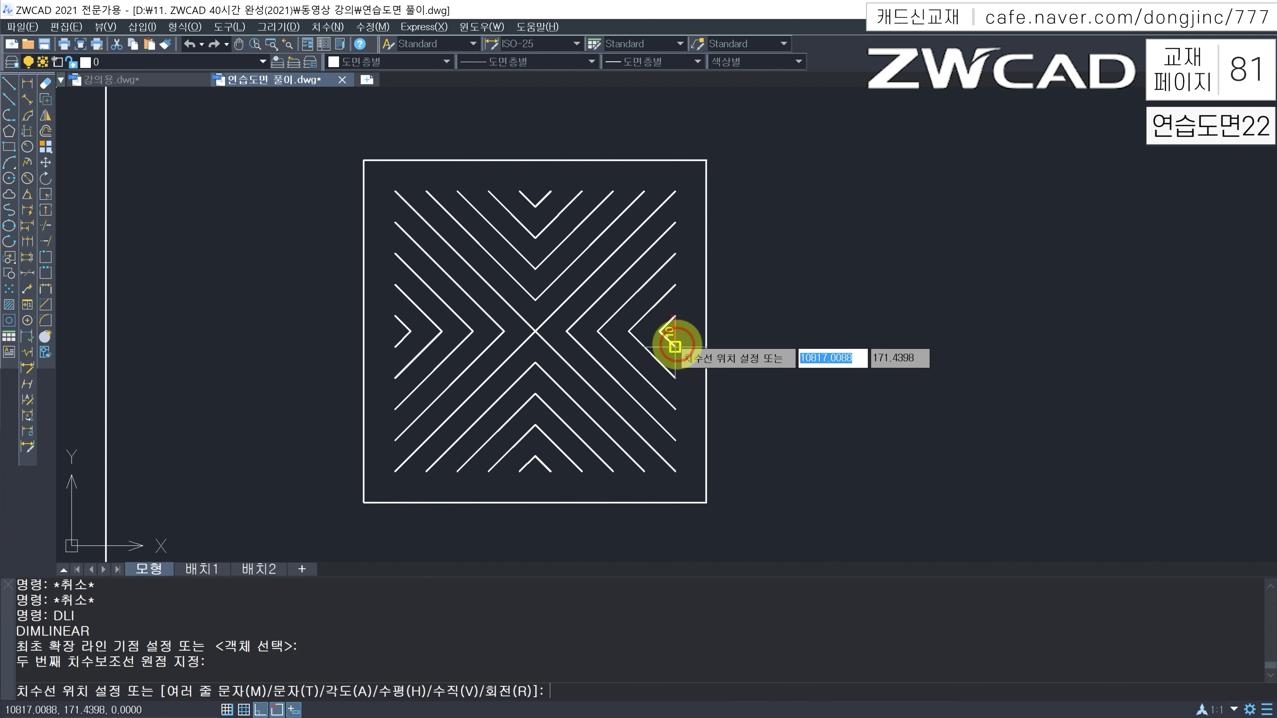
pyautogui.click(732, 333)
pyautogui.press('Return')
pyautogui.click(675, 285)
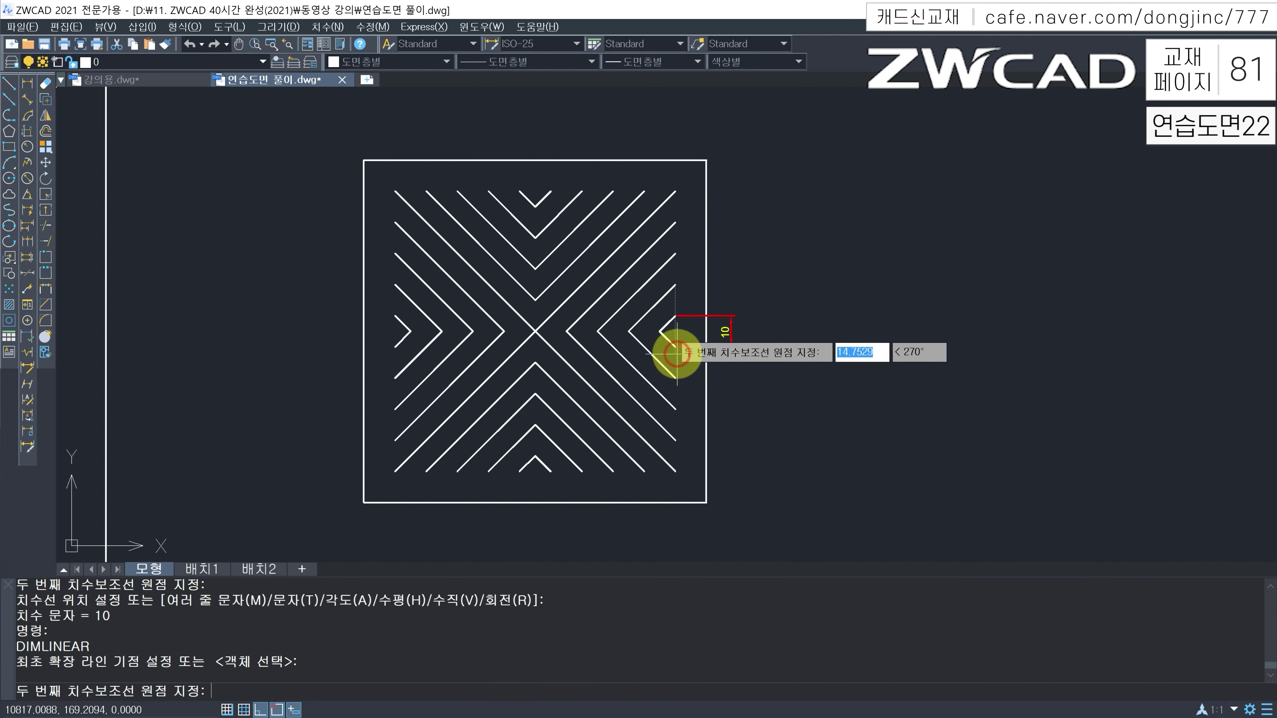
pyautogui.click(675, 378)
pyautogui.click(754, 307)
# Step: Add vertical linear dimensions across the open ends of the third and fourth right-hand chevrons, each farther out than the previous one
pyautogui.press('Return')
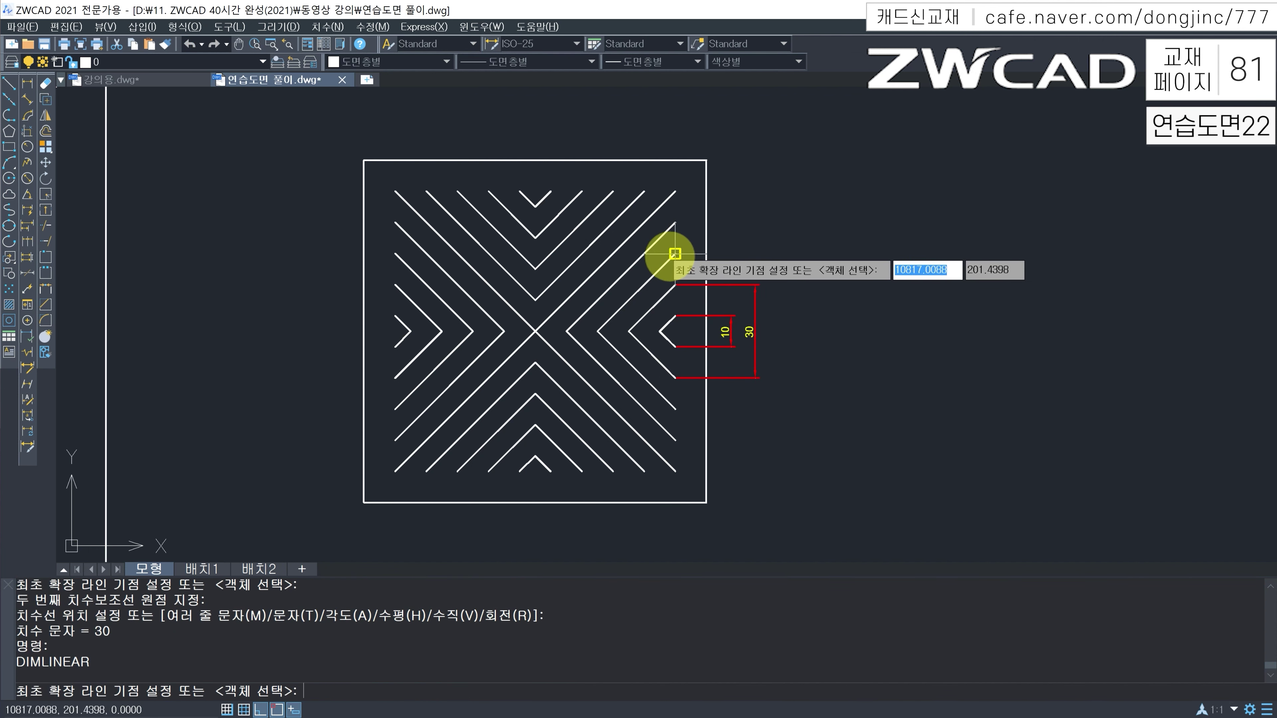
pyautogui.click(675, 254)
pyautogui.click(676, 409)
pyautogui.click(772, 384)
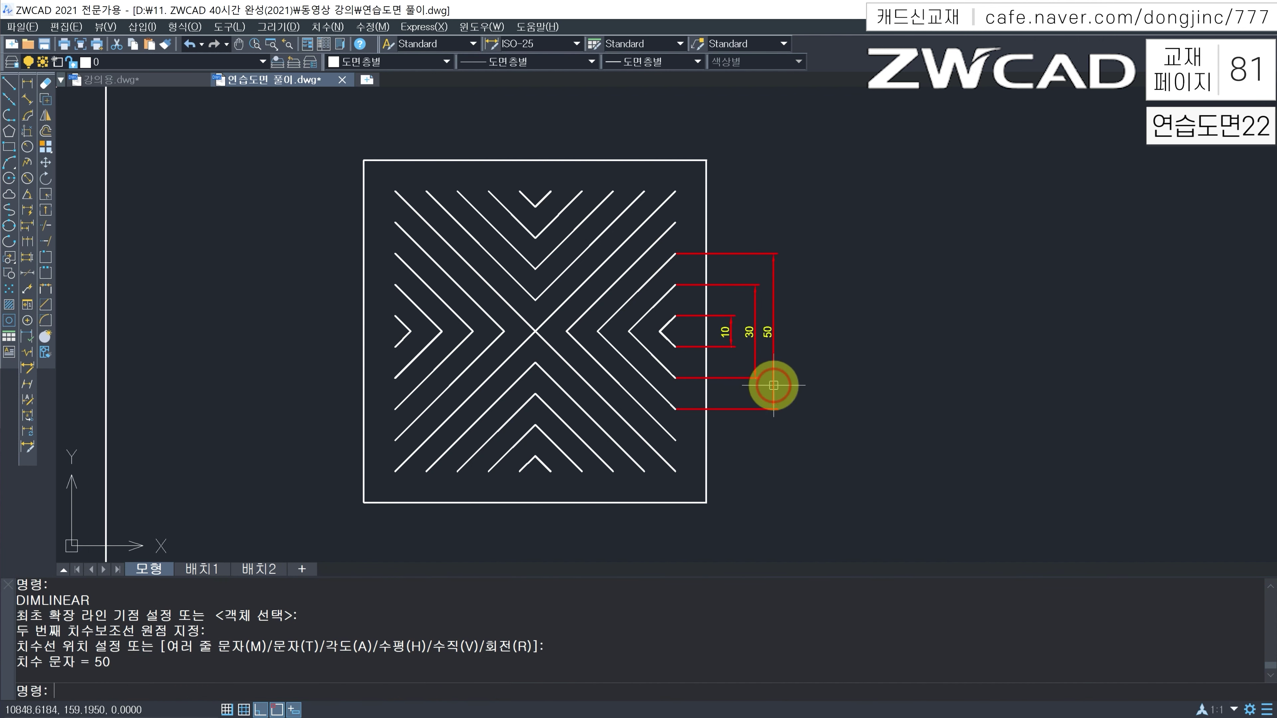
pyautogui.press('Return')
pyautogui.click(676, 224)
pyautogui.click(676, 439)
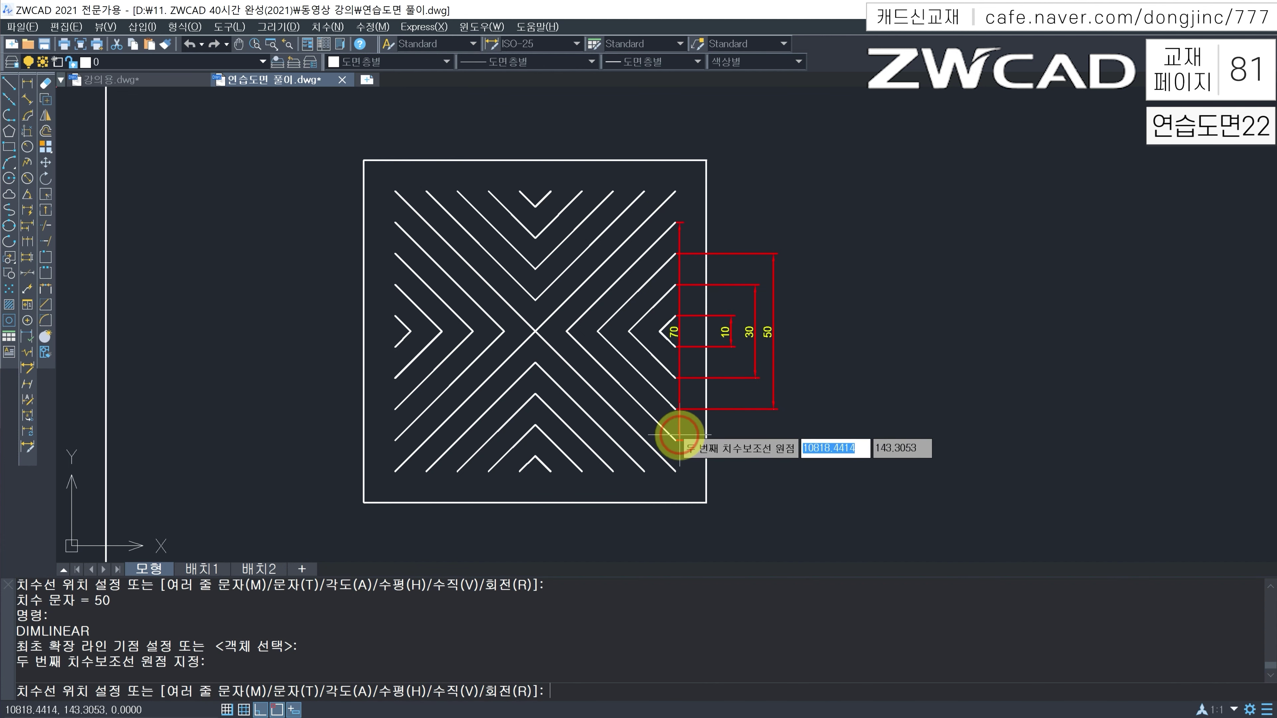
pyautogui.click(795, 392)
pyautogui.press('Escape')
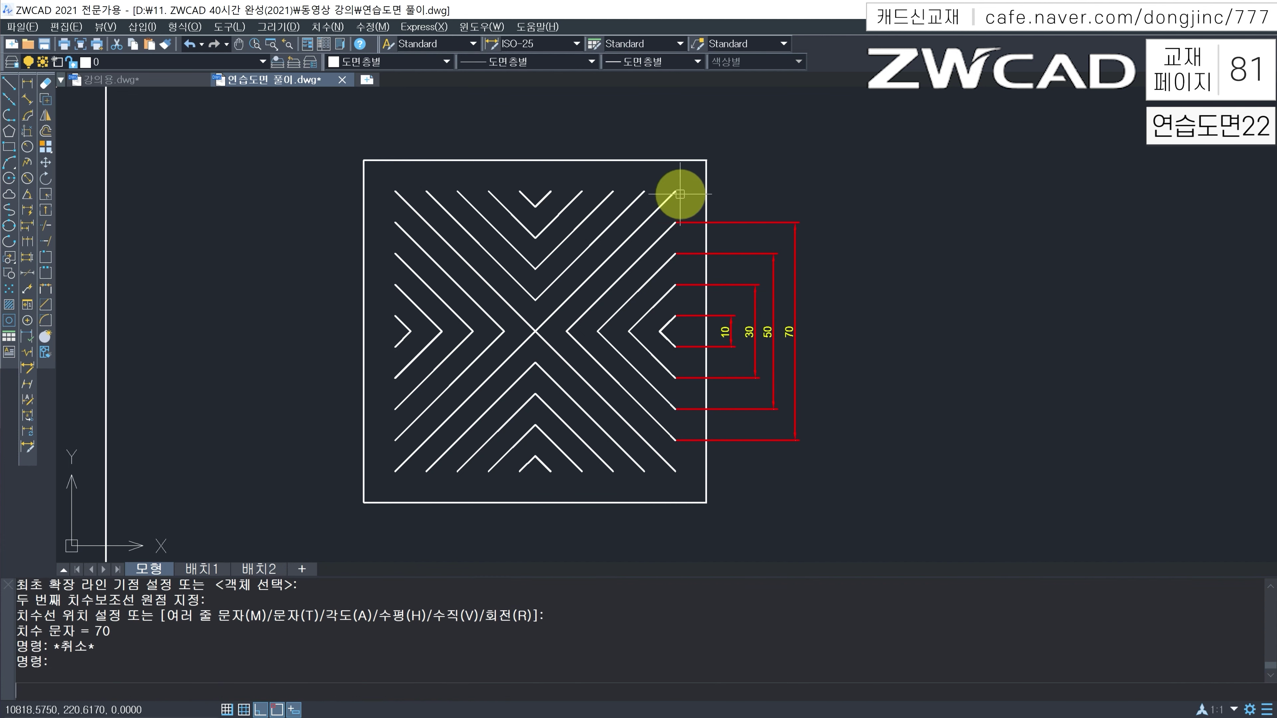
# Step: Dimension the vertical distance between the diagonals' right endpoints and the square's full height, stacked outside the existing vertical dimensions
pyautogui.press('Return')
pyautogui.click(675, 192)
pyautogui.click(675, 471)
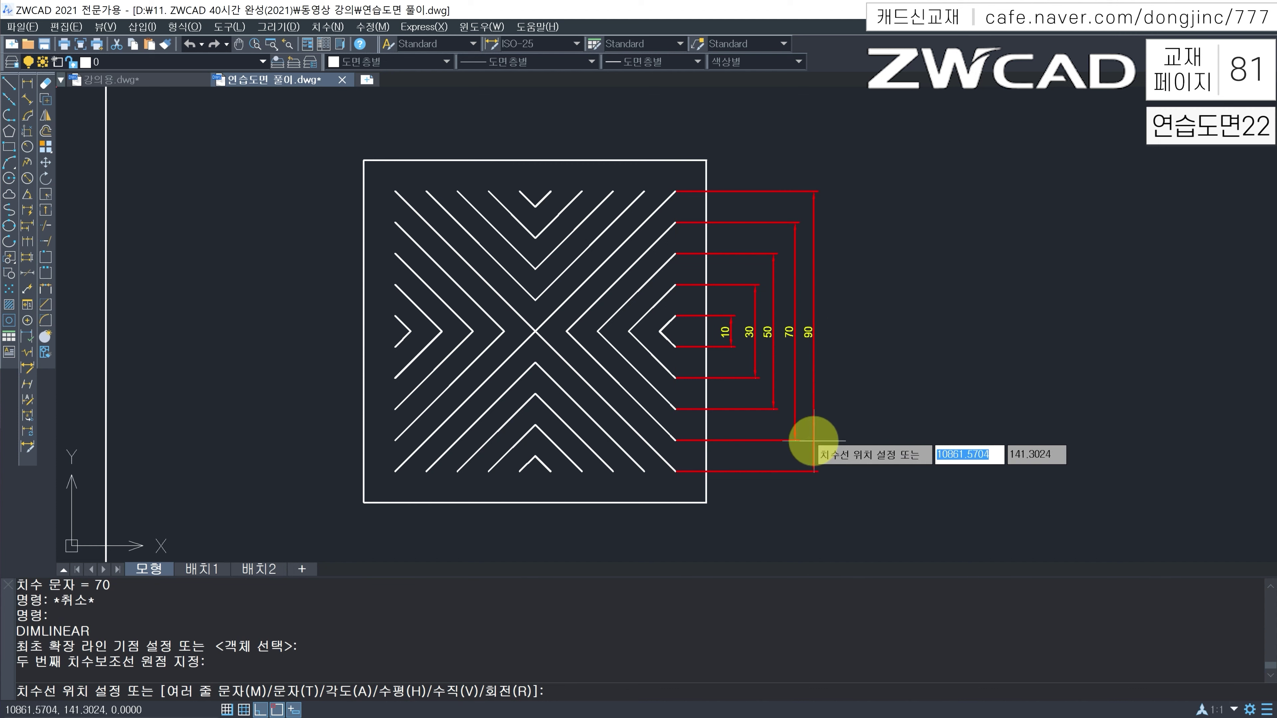
pyautogui.click(816, 343)
pyautogui.press('Return')
pyautogui.click(706, 161)
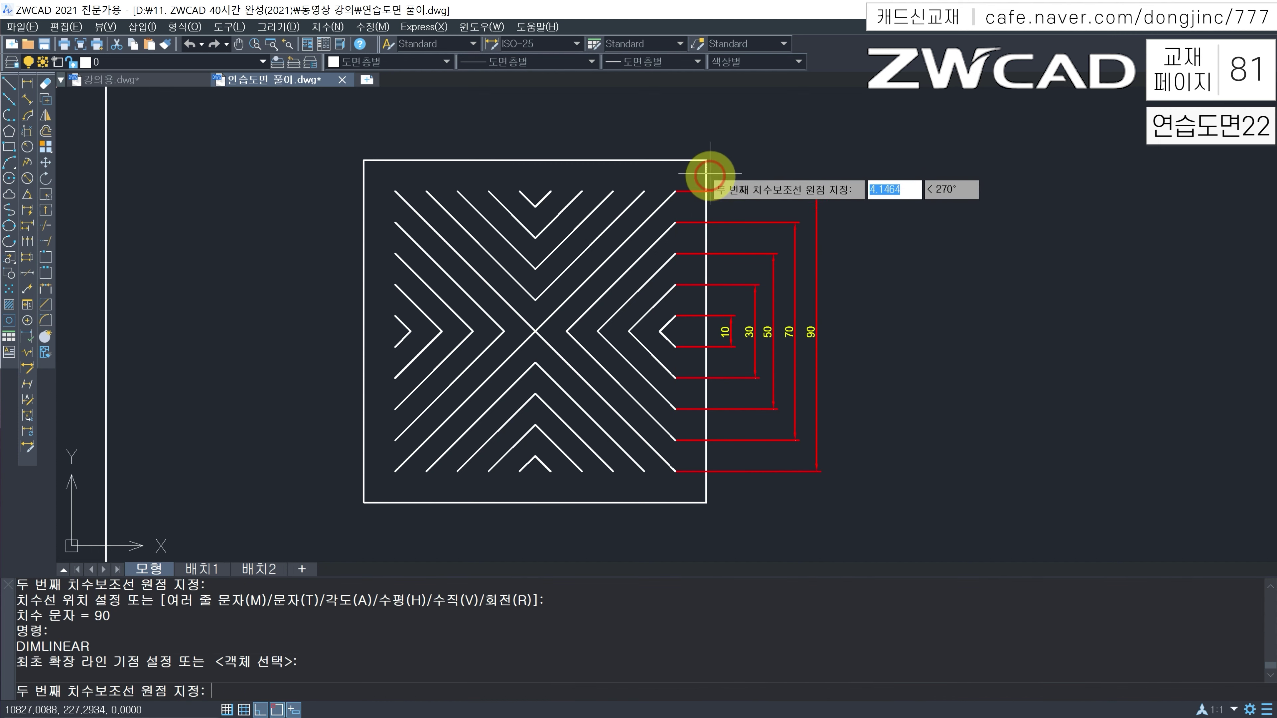
pyautogui.click(706, 502)
pyautogui.click(840, 460)
pyautogui.press('Escape')
pyautogui.press('Escape')
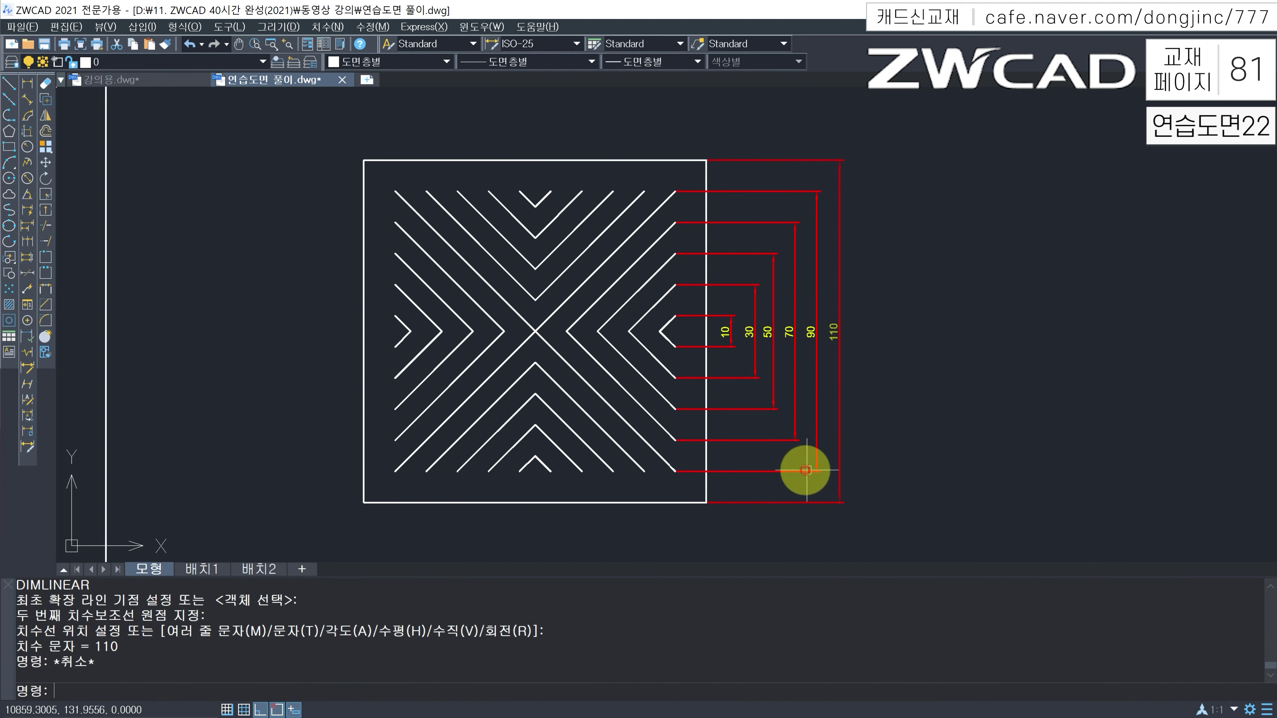
# Step: Add horizontal linear dimensions across the open ends of the innermost and second lower chevrons, placed below the square
pyautogui.press('Return')
pyautogui.click(520, 471)
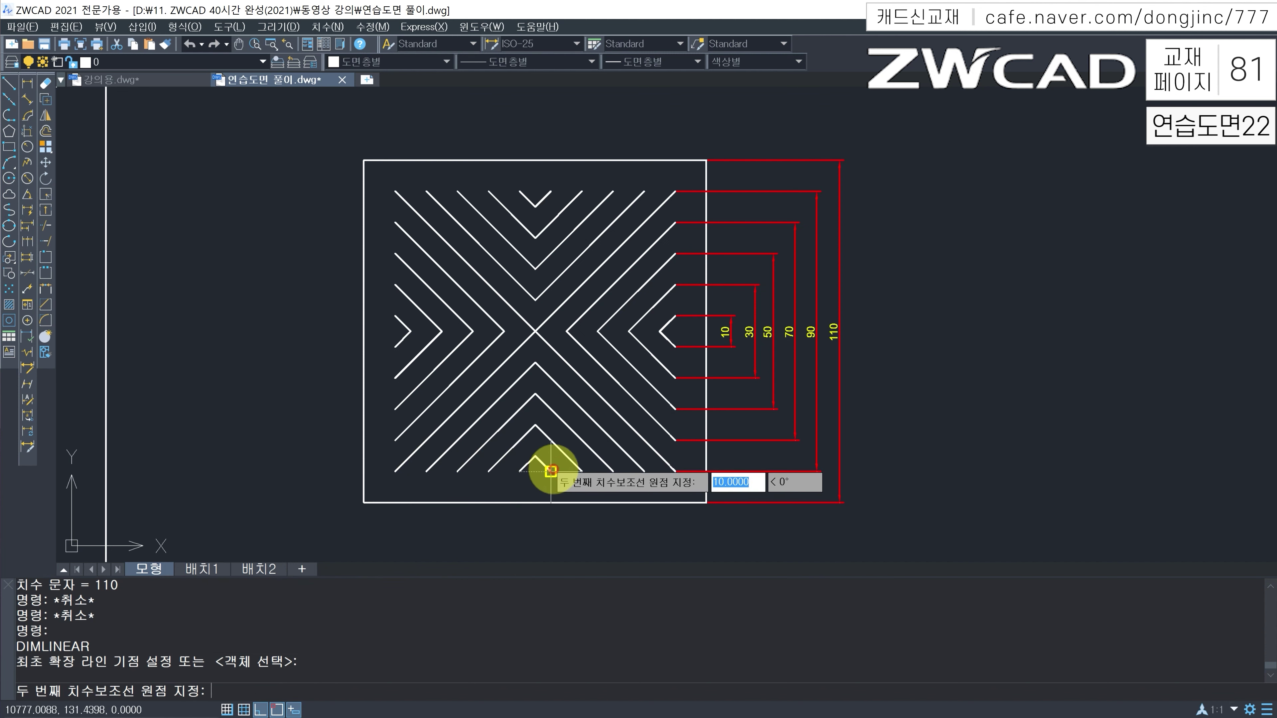
pyautogui.click(551, 472)
pyautogui.click(544, 523)
pyautogui.moveTo(527, 415); pyautogui.dragTo(503, 337, button='middle')
pyautogui.press('Return')
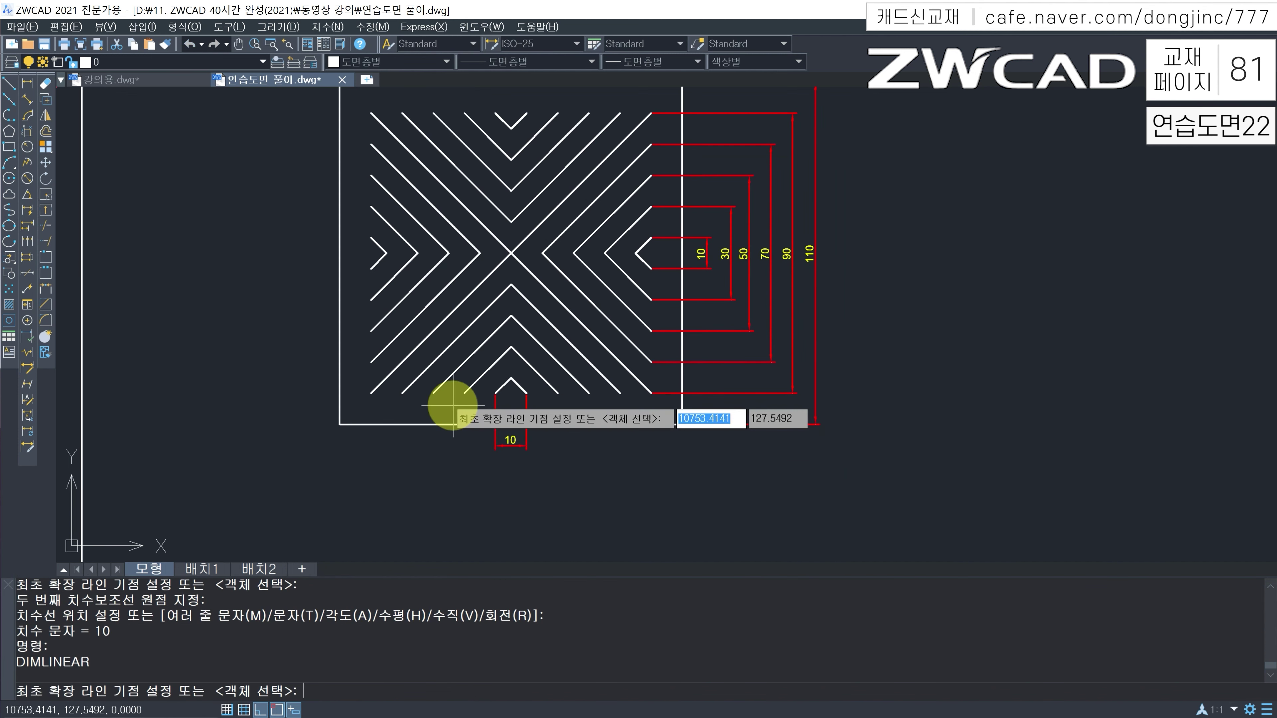
pyautogui.click(488, 471)
pyautogui.click(558, 394)
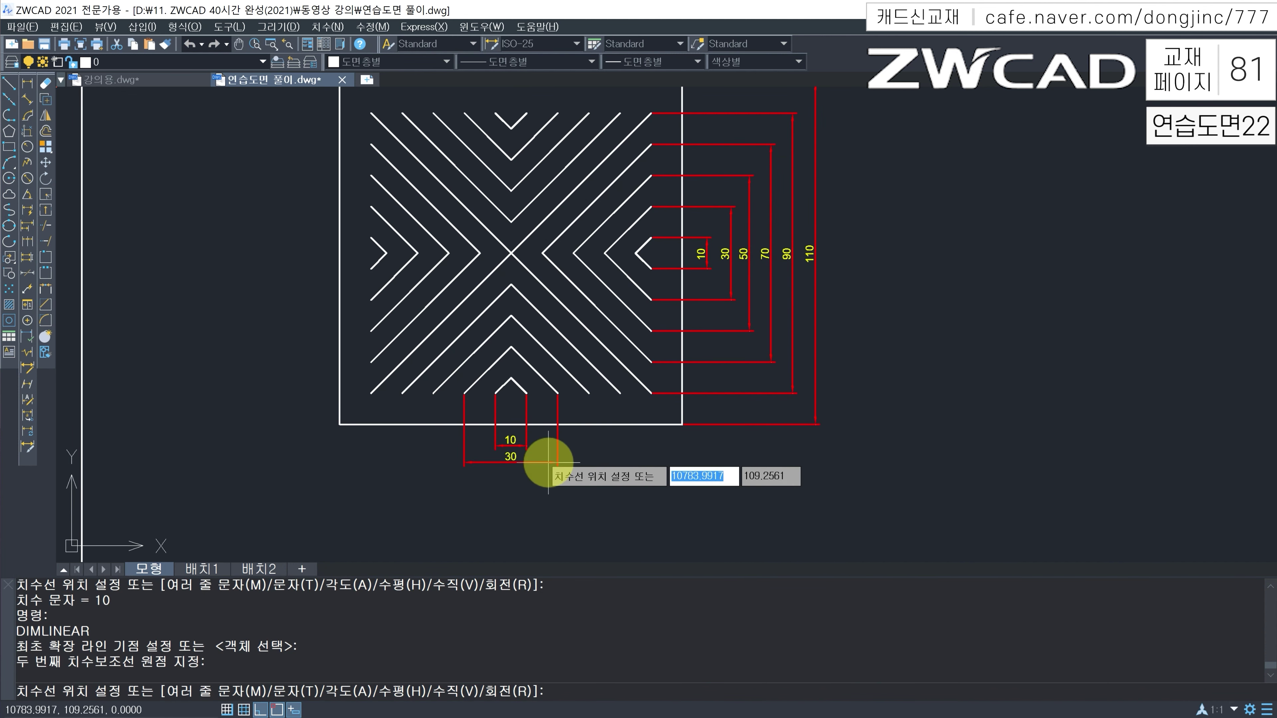
pyautogui.click(509, 464)
# Step: Add horizontal linear dimensions across the open ends of the third and fourth lower chevrons, stacked below the existing ones
pyautogui.press('Return')
pyautogui.click(433, 393)
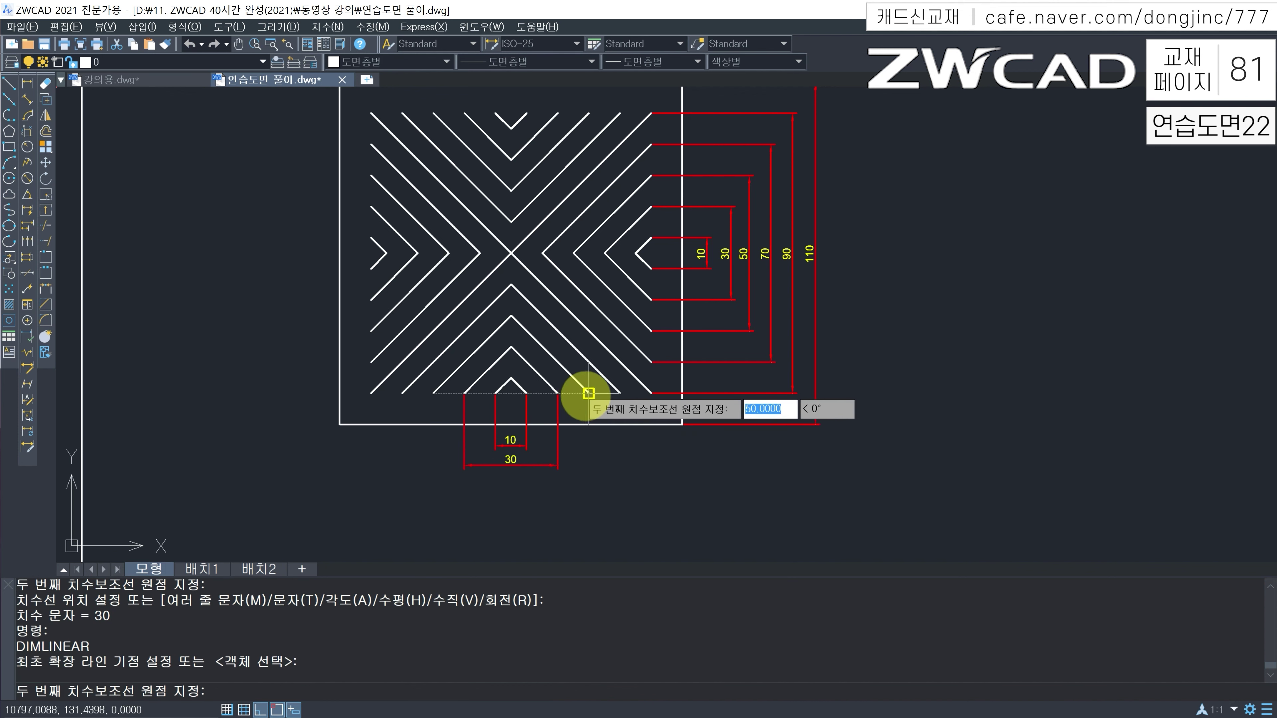
pyautogui.click(589, 392)
pyautogui.click(576, 489)
pyautogui.press('Return')
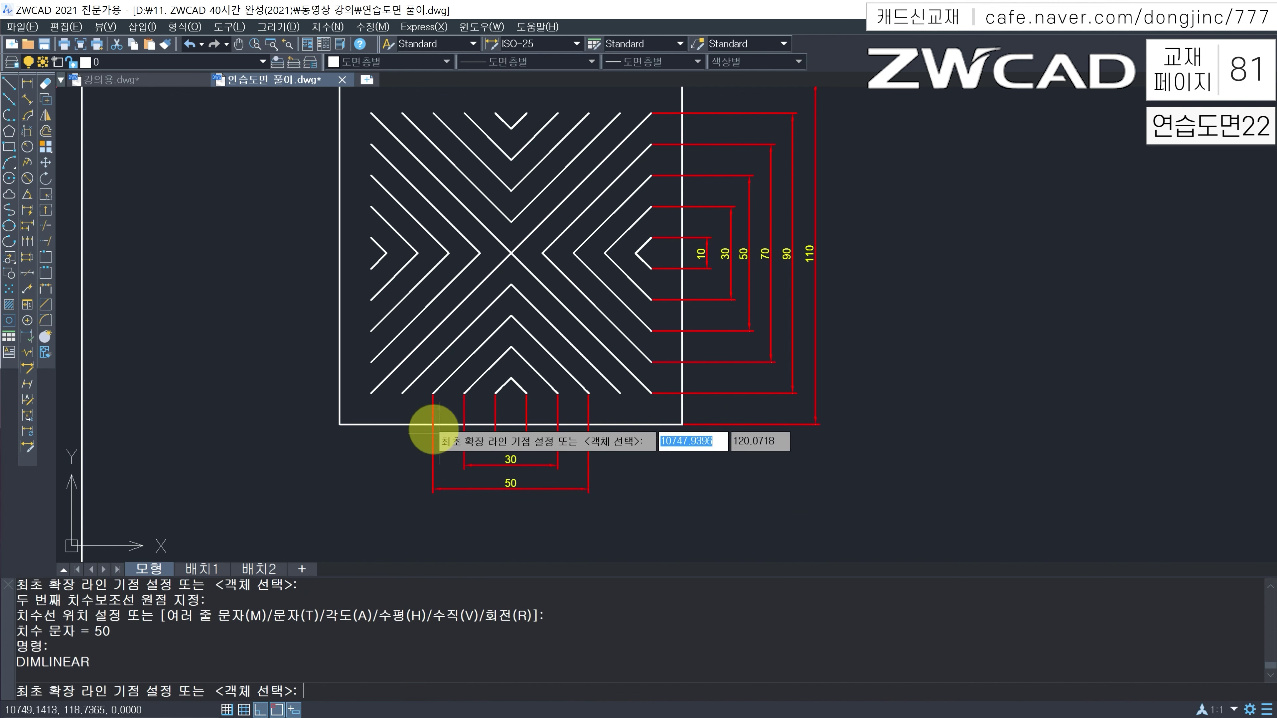
pyautogui.click(402, 393)
pyautogui.click(620, 392)
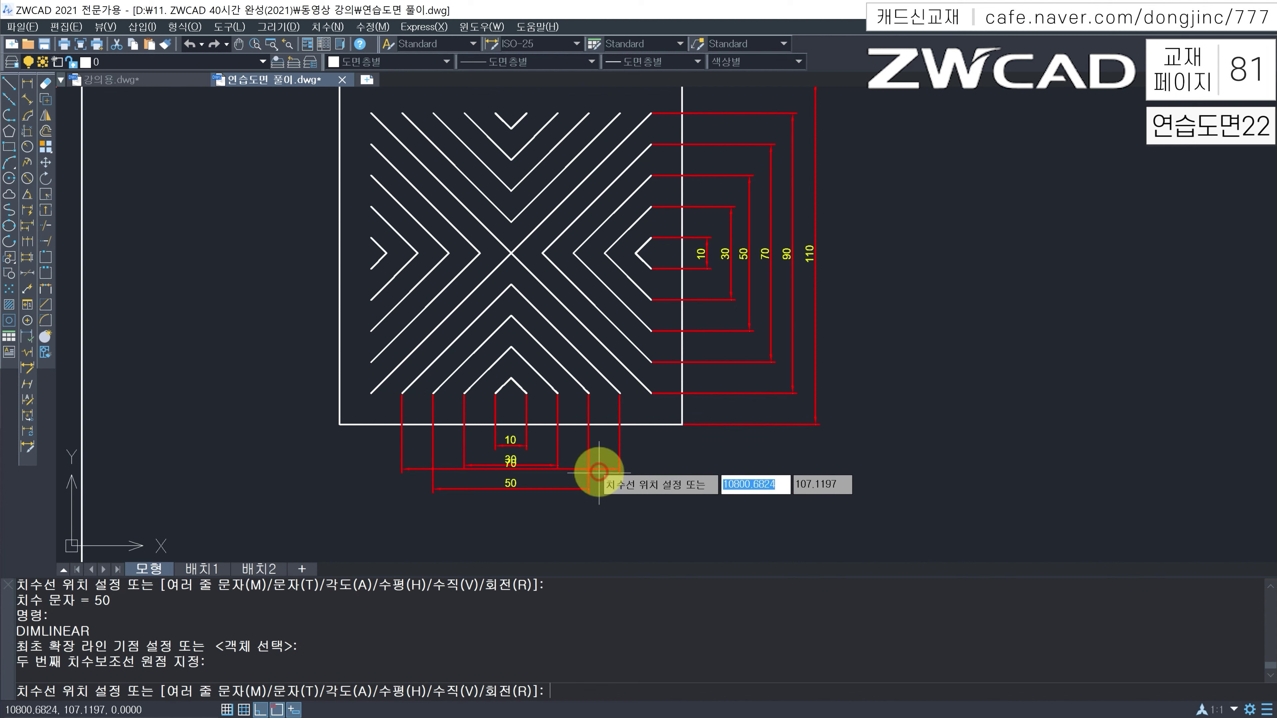
pyautogui.click(584, 511)
# Step: Dimension the horizontal distance between the diagonals' lower endpoints and the square's full width, stacked beneath the other horizontal dimensions
pyautogui.press('Return')
pyautogui.click(370, 392)
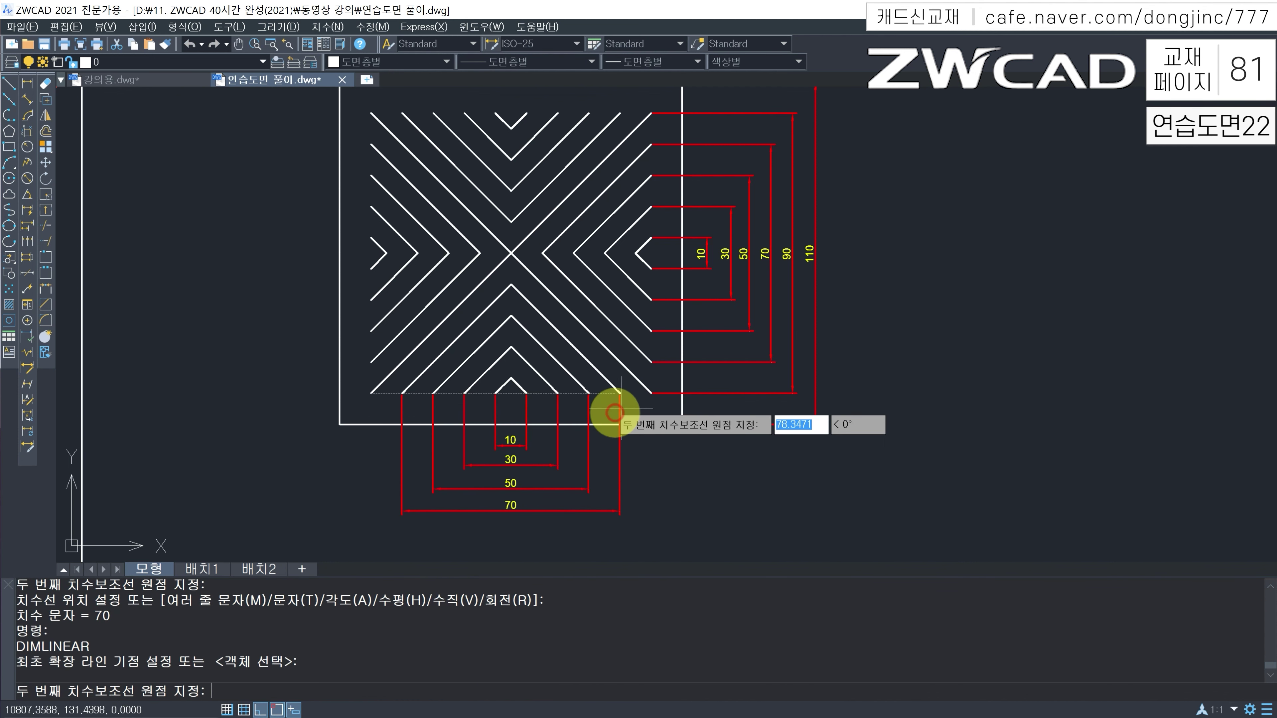
pyautogui.click(651, 393)
pyautogui.click(642, 535)
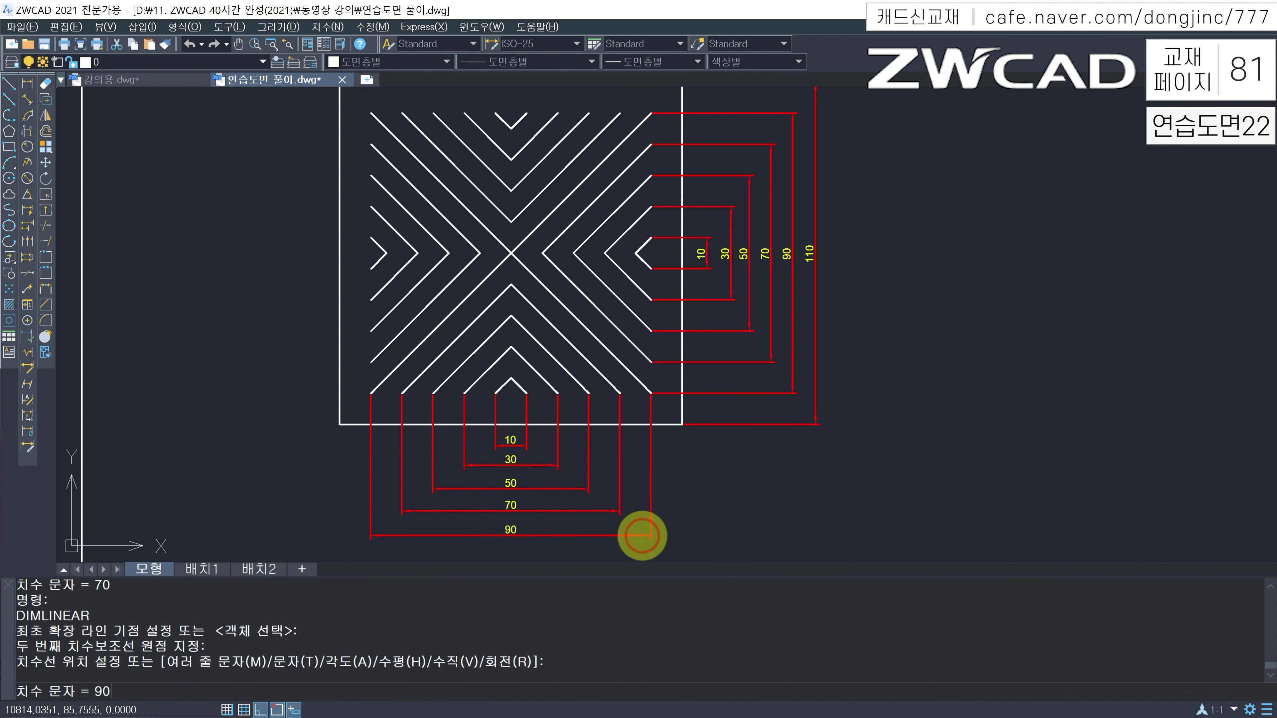
pyautogui.press('Return')
pyautogui.click(339, 424)
pyautogui.click(682, 424)
pyautogui.moveTo(661, 527)
pyautogui.mouseDown(button='middle')
pyautogui.moveTo(661, 445)
pyautogui.moveTo(661, 501)
pyautogui.mouseUp(button='middle')
pyautogui.click(663, 535)
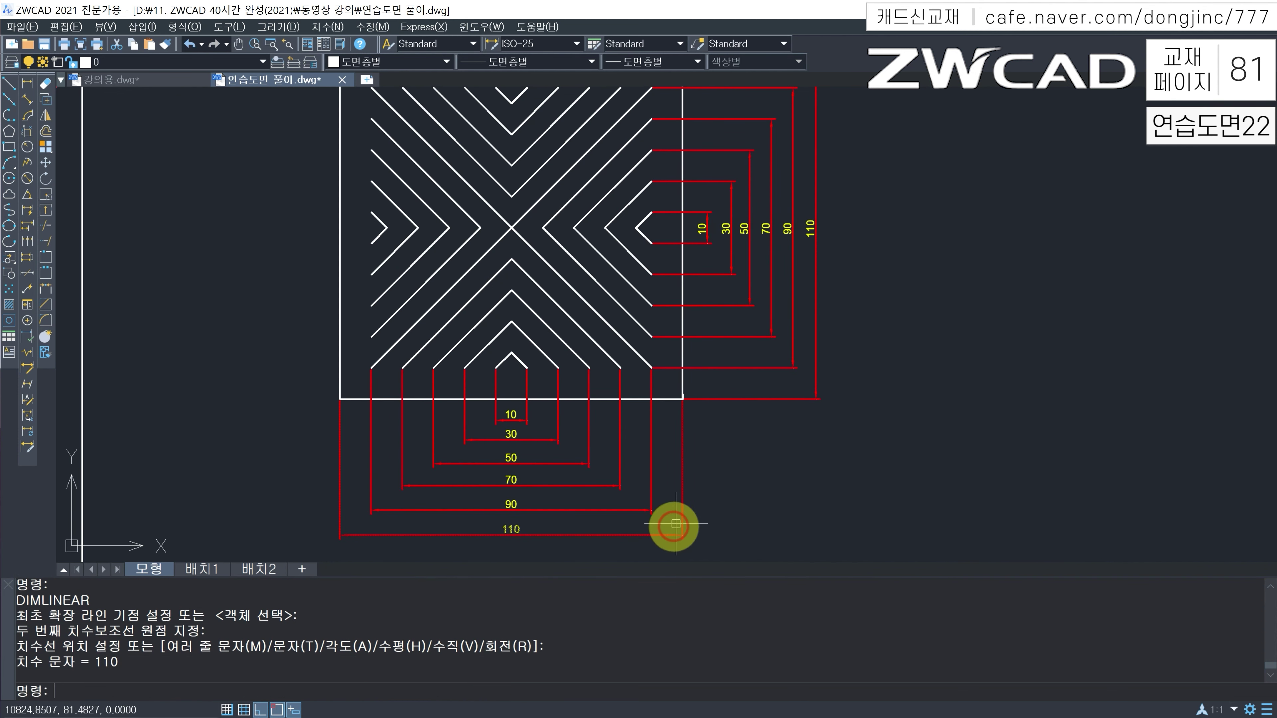
pyautogui.press('Escape')
pyautogui.press('Escape')
# Step: Draw a circle of radius 15 in the empty area of the frame to the right of the dimensioned square
pyautogui.scroll(-3, 949, 367)
pyautogui.moveTo(949, 368); pyautogui.dragTo(570, 377, button='middle')
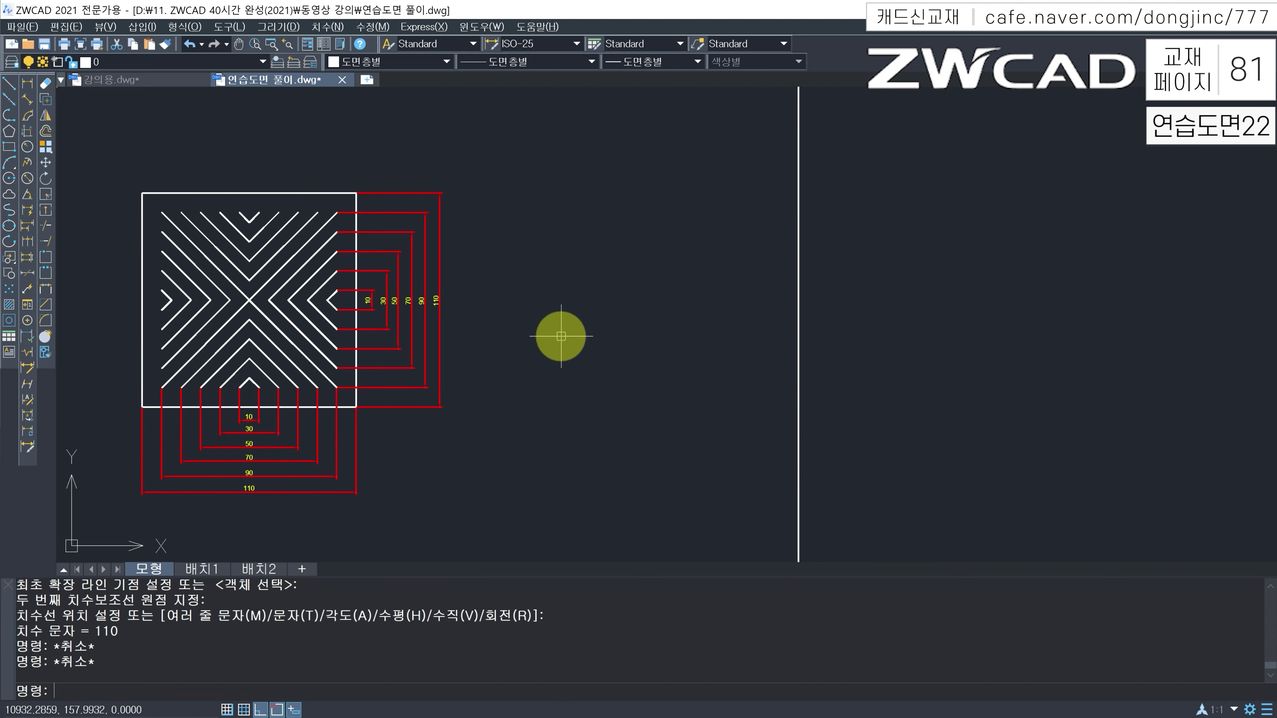
pyautogui.write('c')
pyautogui.press('Return')
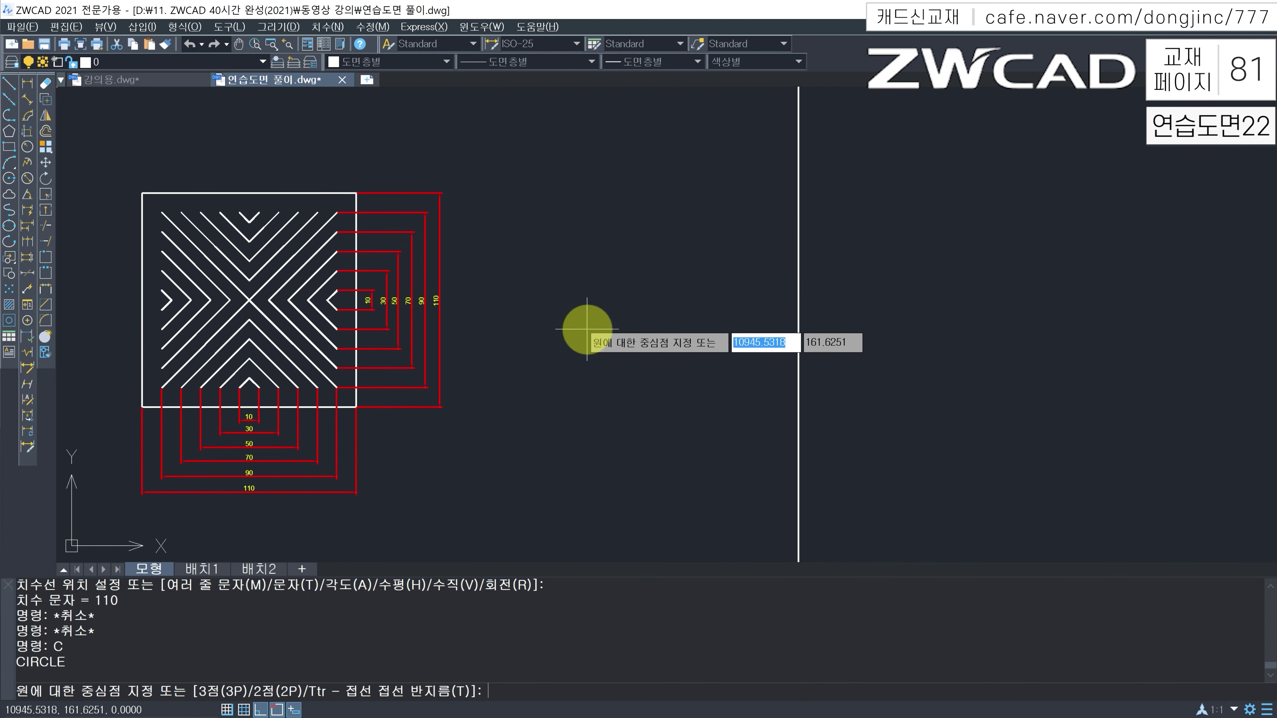
pyautogui.click(596, 320)
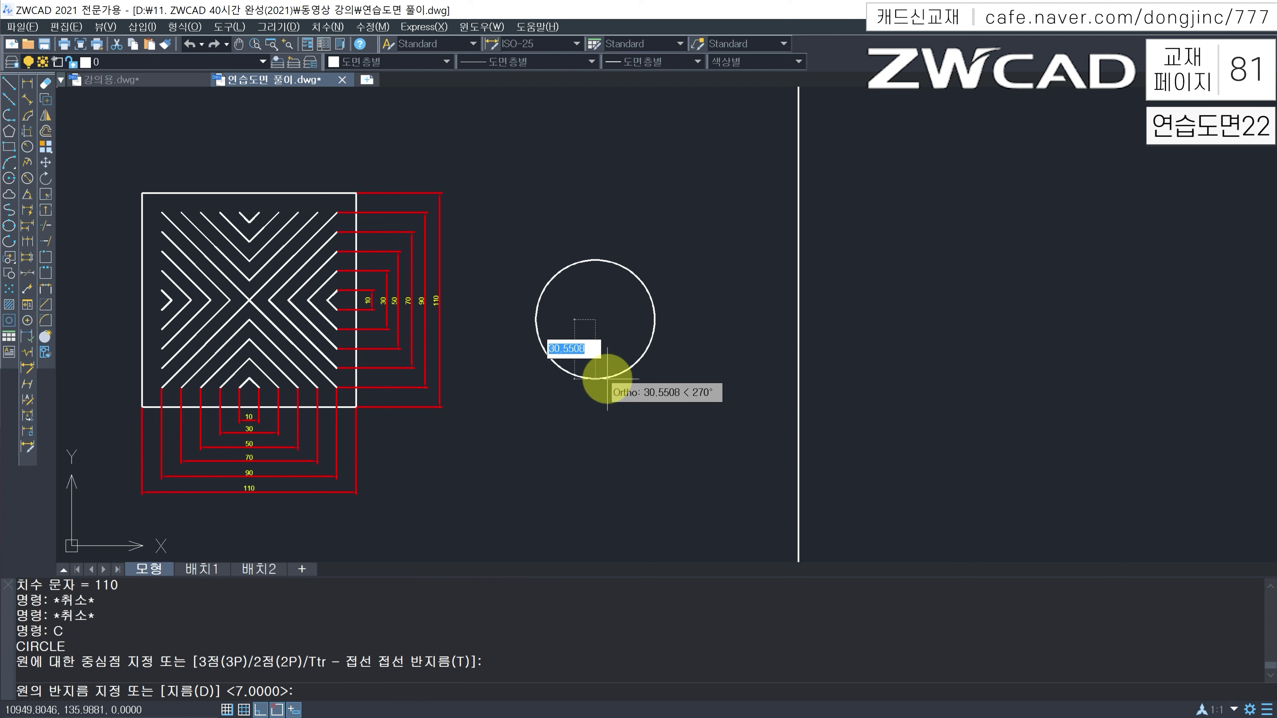
pyautogui.press('Return')
pyautogui.press('Escape')
pyautogui.press('Escape')
pyautogui.press('Escape')
# Step: Draw a circle of radius 40 concentric with the radius 15 circle
pyautogui.write('c')
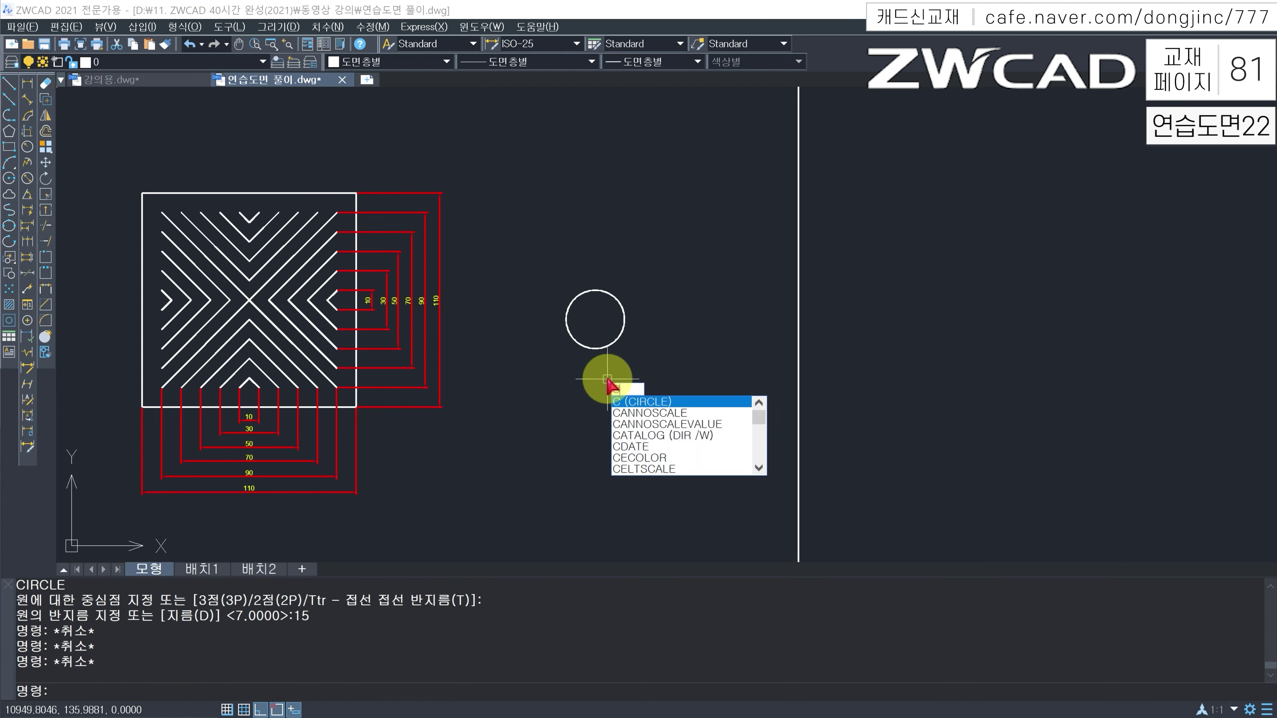
pyautogui.press('Return')
pyautogui.click(596, 338)
pyautogui.write('40')
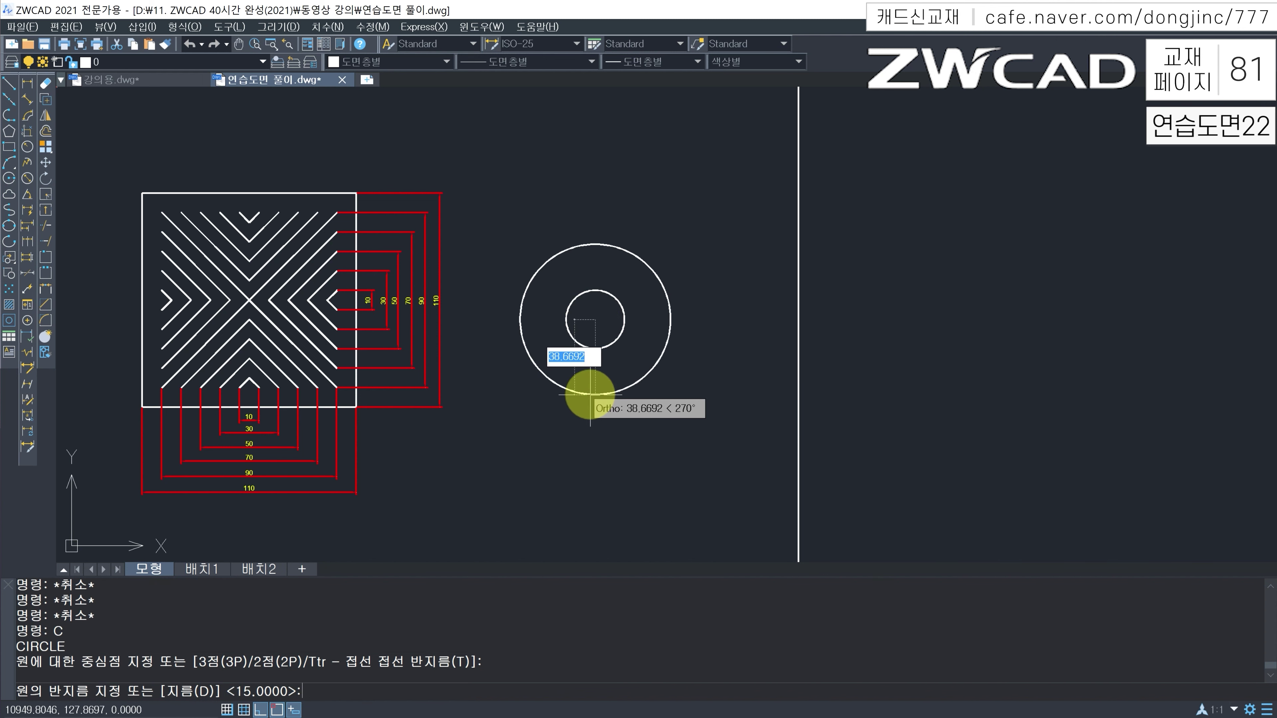
pyautogui.press('Return')
pyautogui.press('Escape')
pyautogui.press('Escape')
pyautogui.press('Escape')
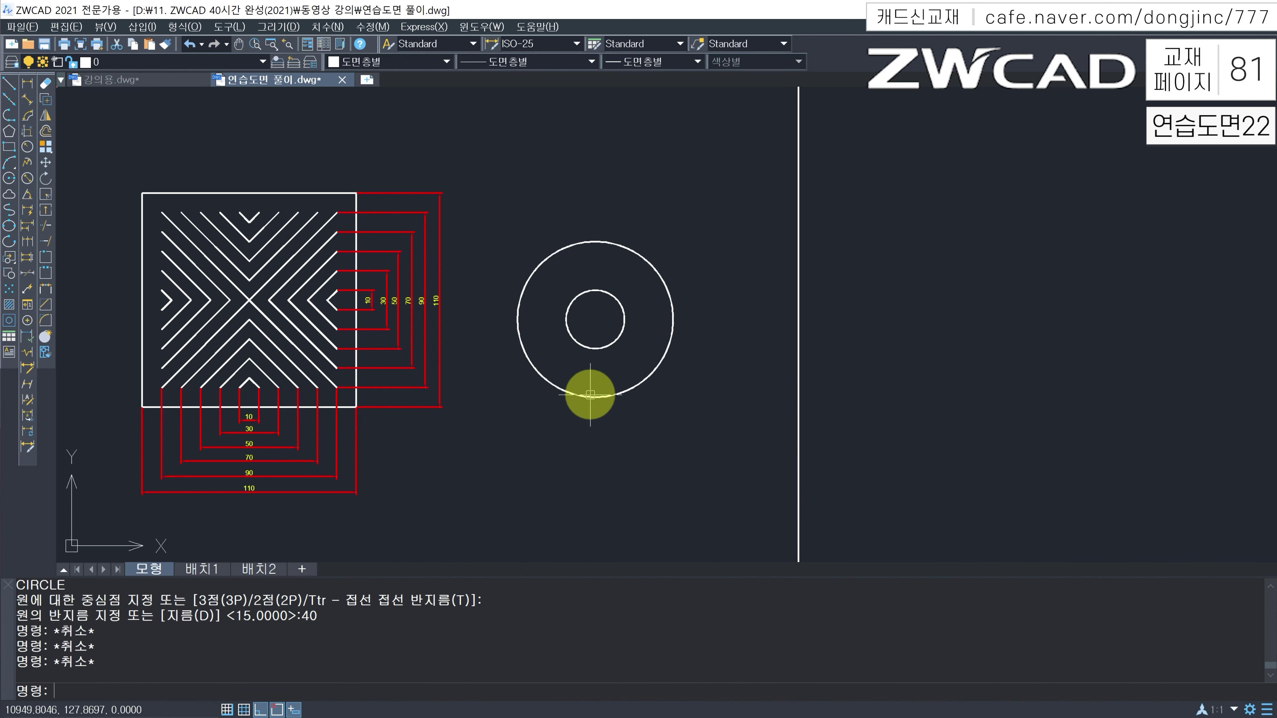
# Step: Draw a vertical line joining the small circle's lower and upper quadrants, and a horizontal line from its left quadrant to the centre
pyautogui.write('l')
pyautogui.press('Return')
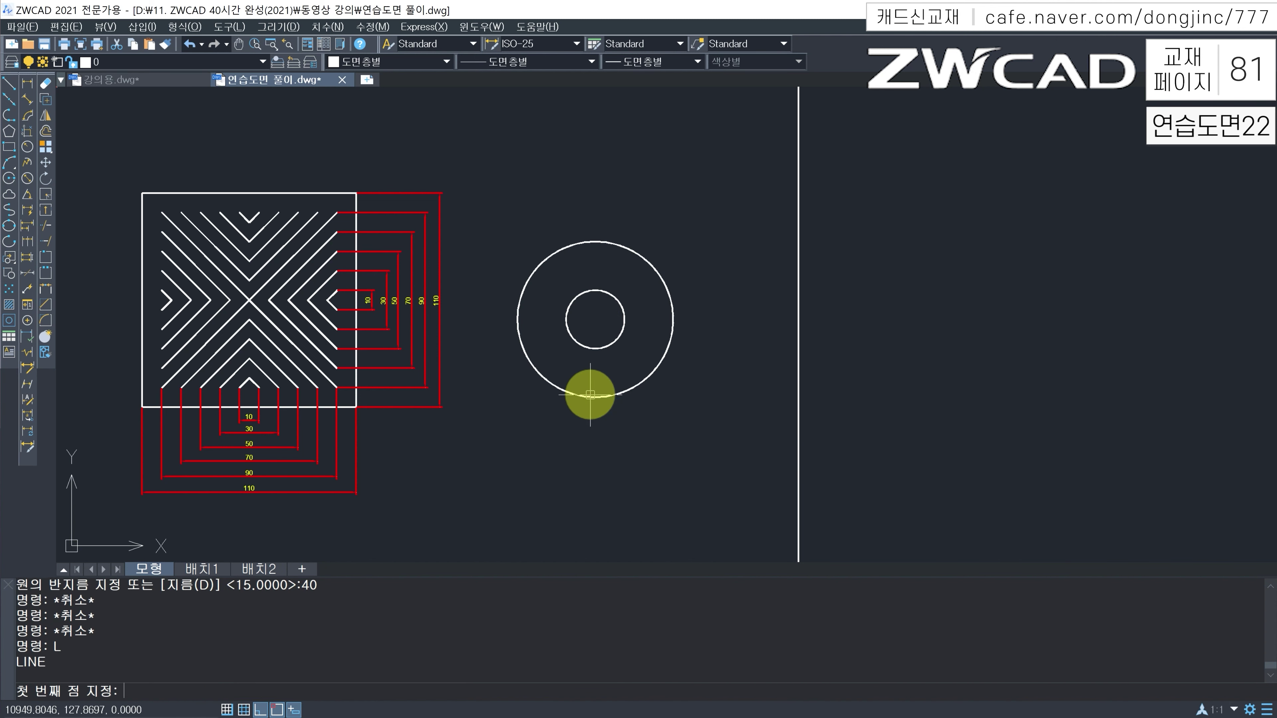
pyautogui.click(589, 343)
pyautogui.click(593, 287)
pyautogui.press('Escape')
pyautogui.press('Return')
pyautogui.click(579, 318)
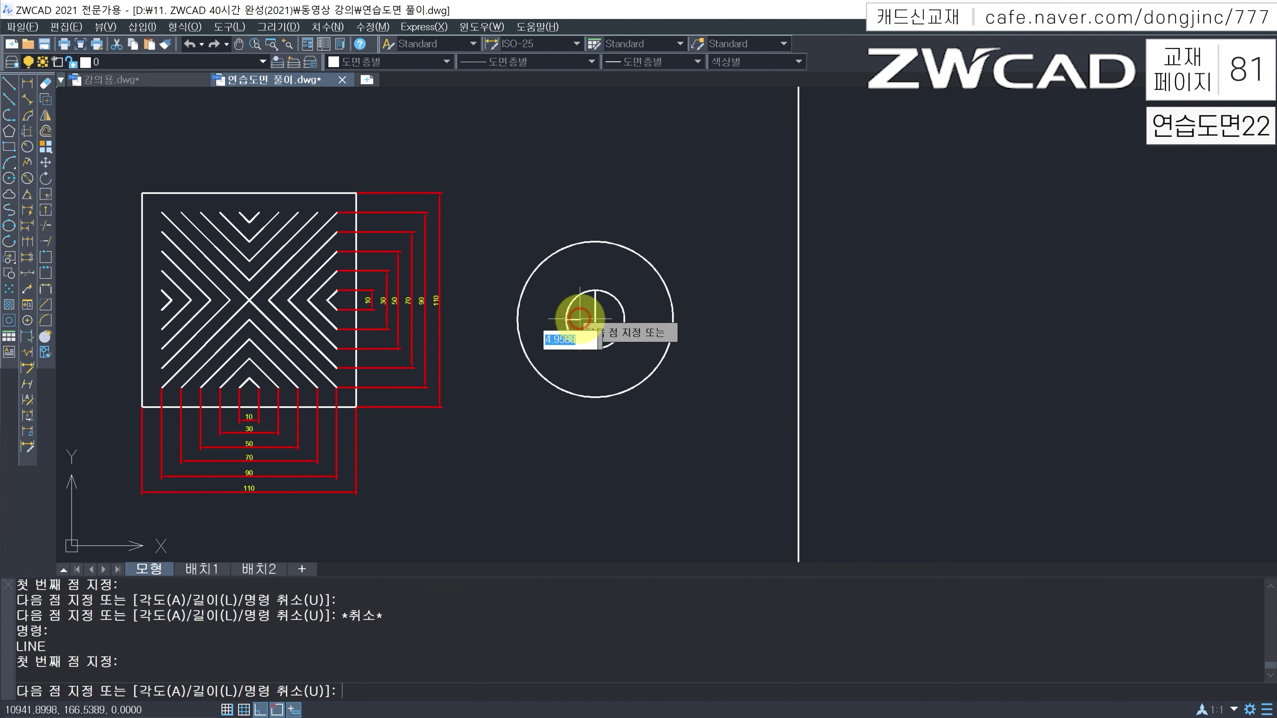
pyautogui.click(594, 319)
pyautogui.press('Escape')
# Step: Draw two horizontal lines rightward from the small circle's lower and upper quadrants, extending past the radius 40 circle
pyautogui.press('Return')
pyautogui.click(592, 346)
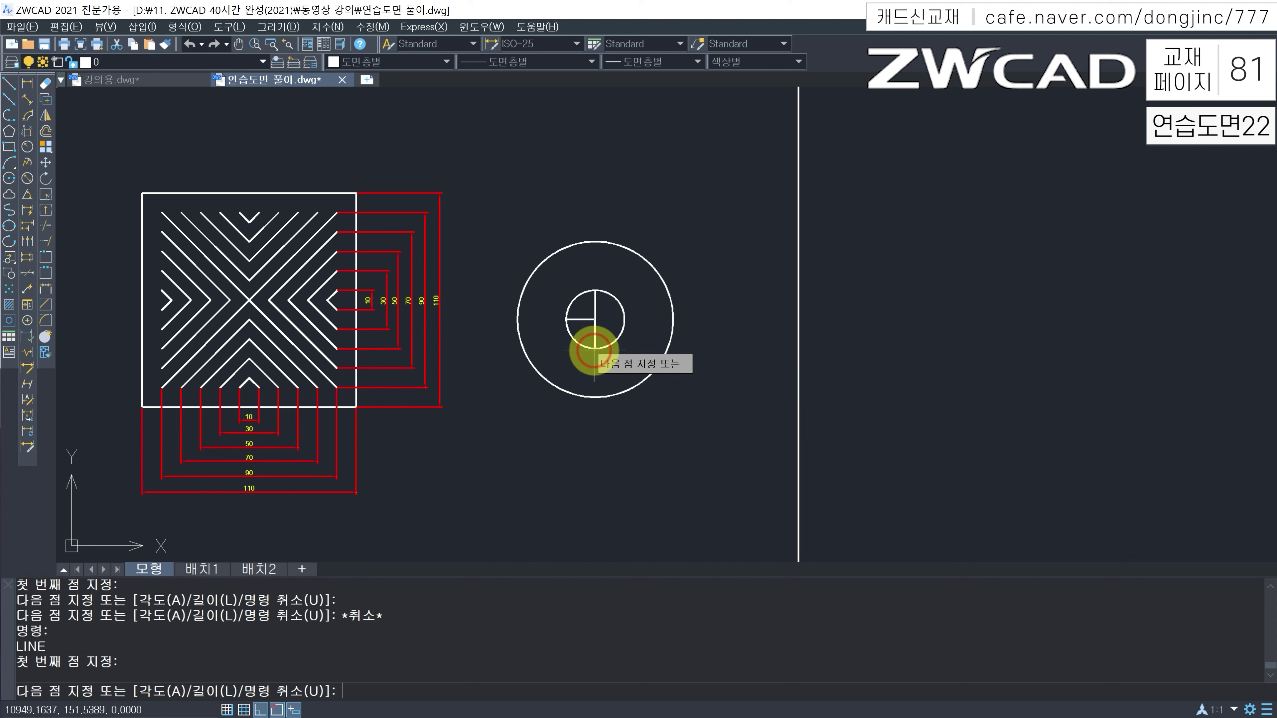
pyautogui.click(733, 367)
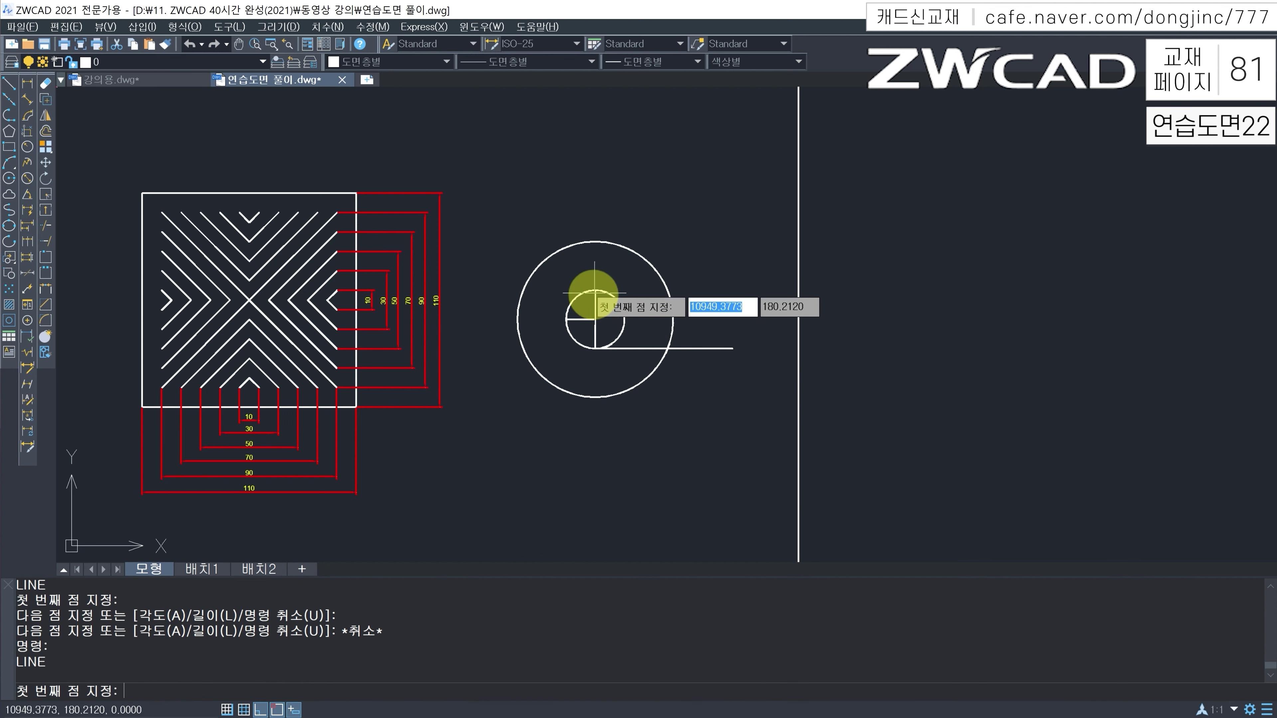
pyautogui.click(765, 296)
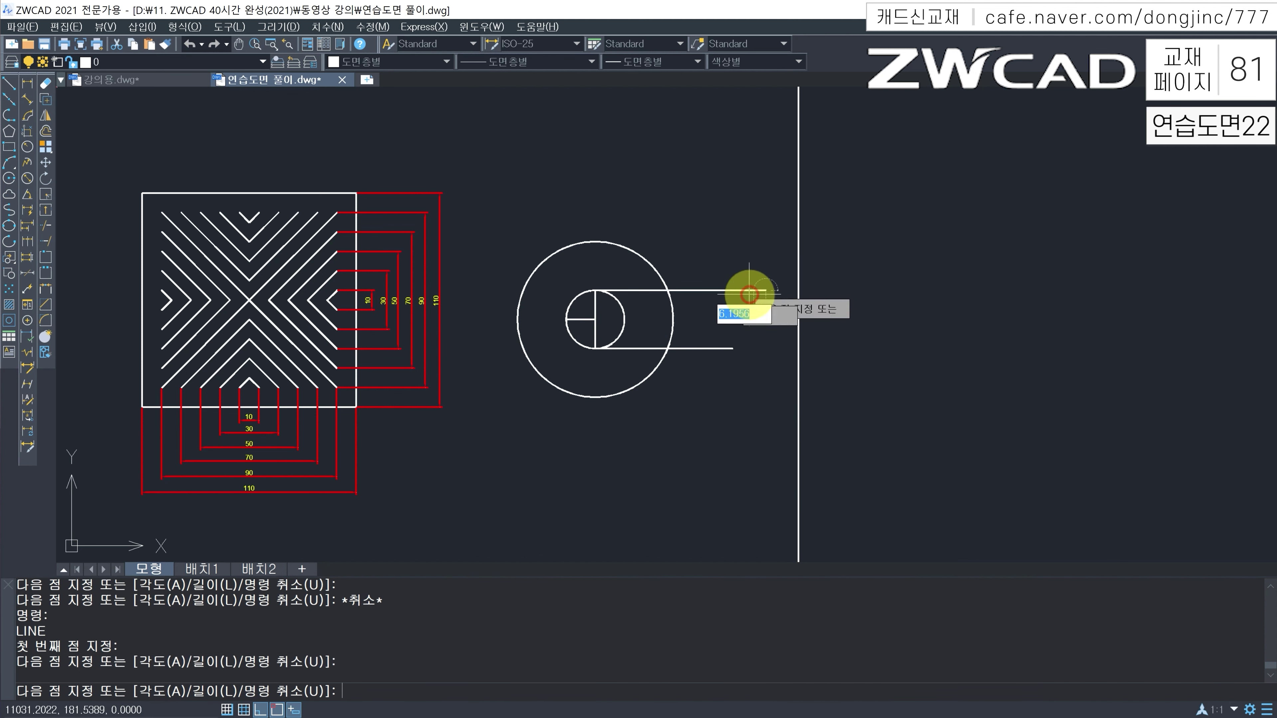
pyautogui.press('Escape')
pyautogui.press('Escape')
pyautogui.press('Escape')
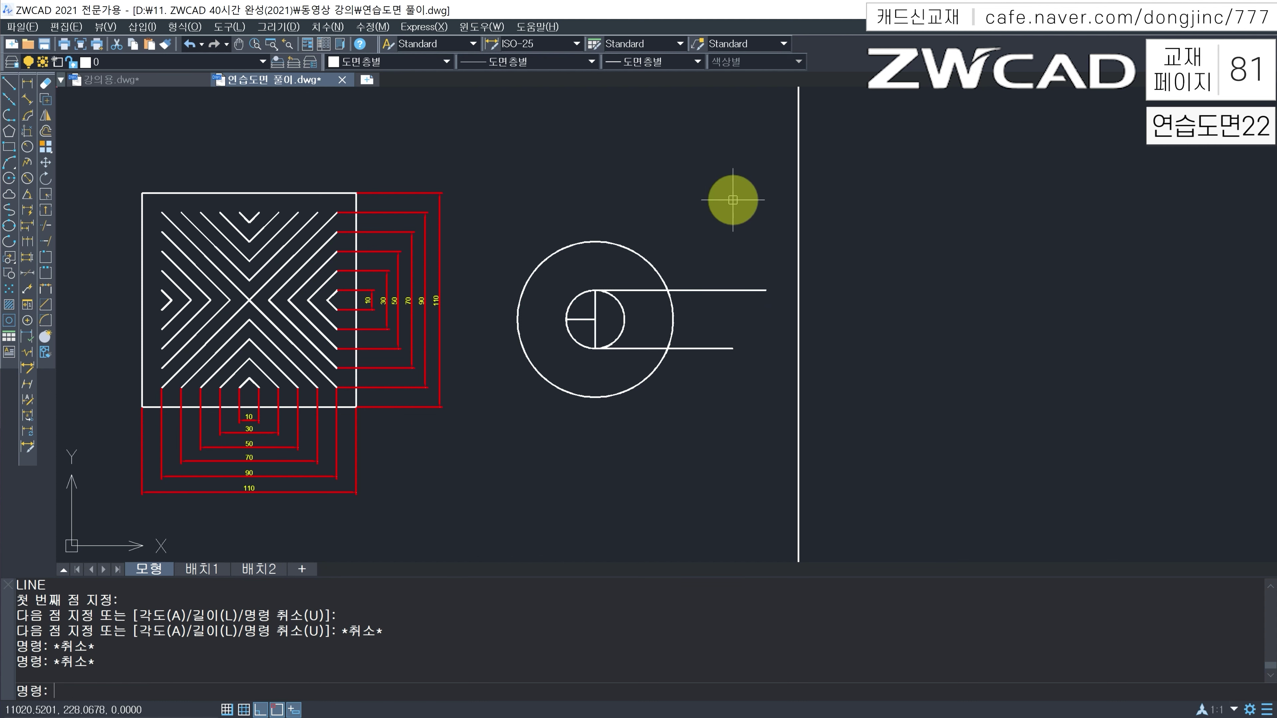
pyautogui.press('Escape')
# Step: Draw guide lines from the circles' centre, 40 straight up and 25 horizontally to the right
pyautogui.write('L')
pyautogui.press('Return')
pyautogui.click(595, 319)
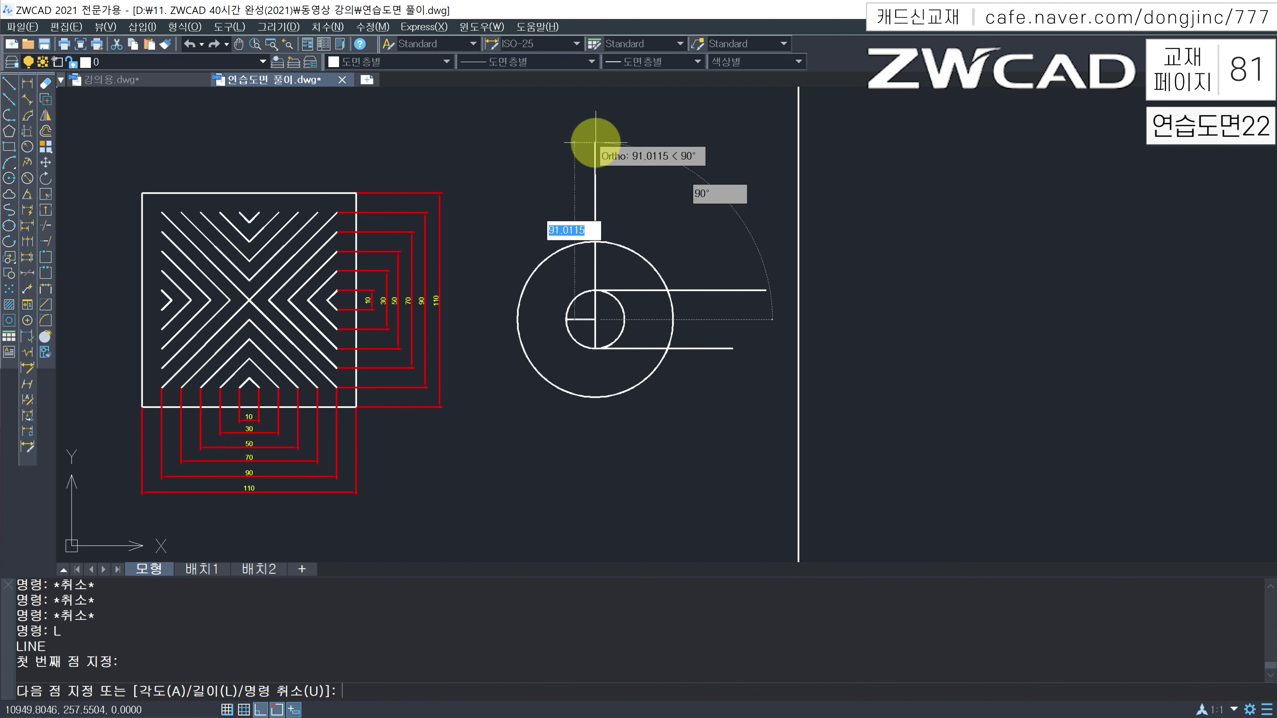
pyautogui.write('40')
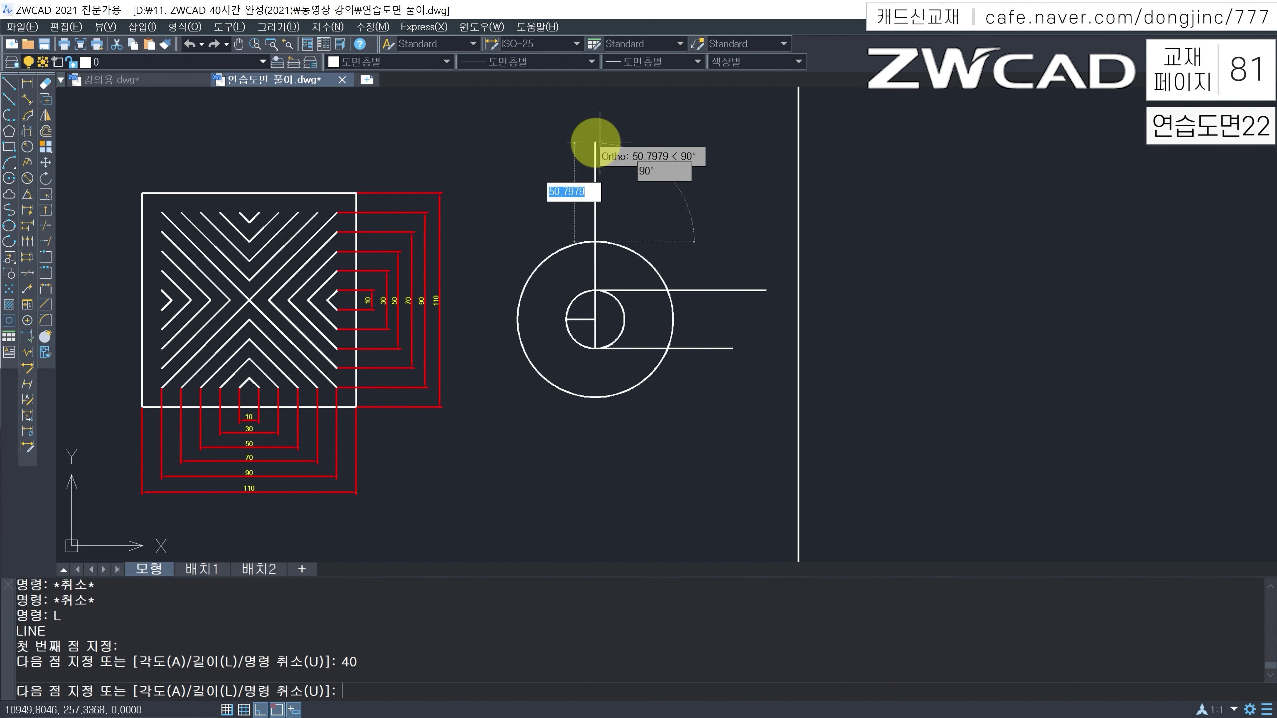
pyautogui.press('Return')
pyautogui.write('2')
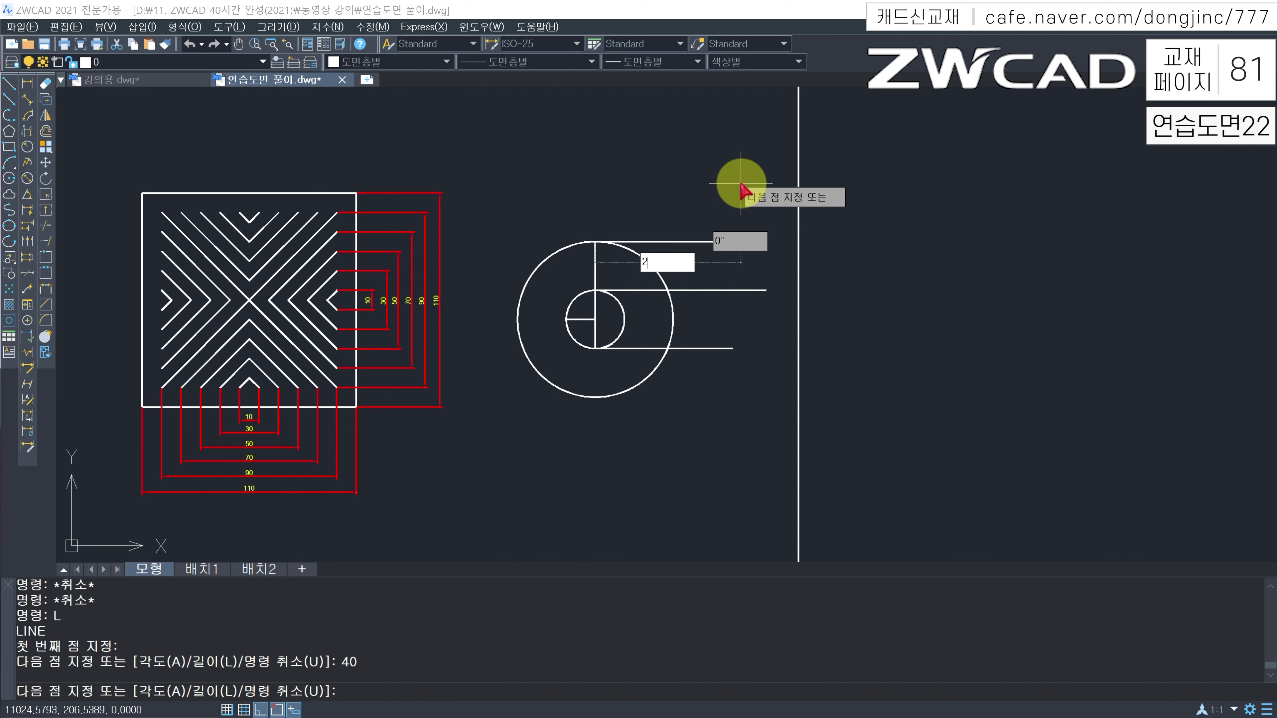
pyautogui.press('Return')
pyautogui.press('Escape')
pyautogui.press('Escape')
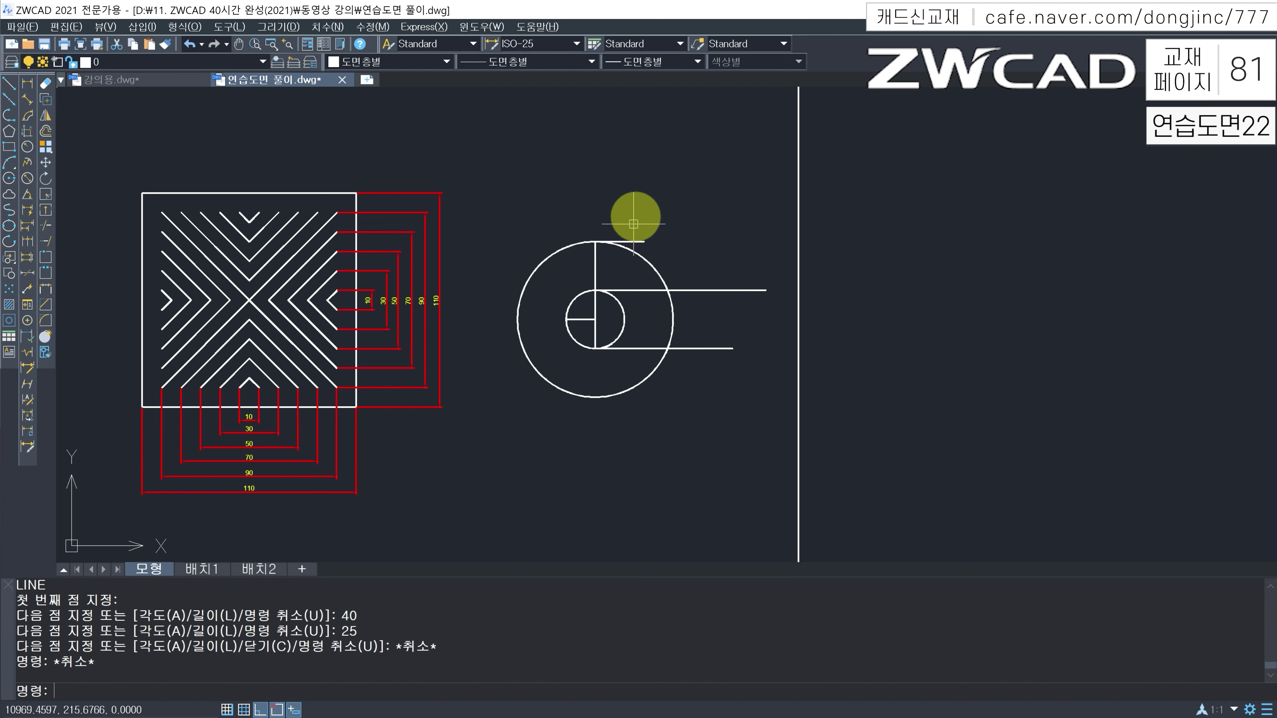
# Step: Erase the vertical 40 and horizontal 25 guide lines
pyautogui.click(645, 245)
pyautogui.click(601, 271)
pyautogui.click(591, 265)
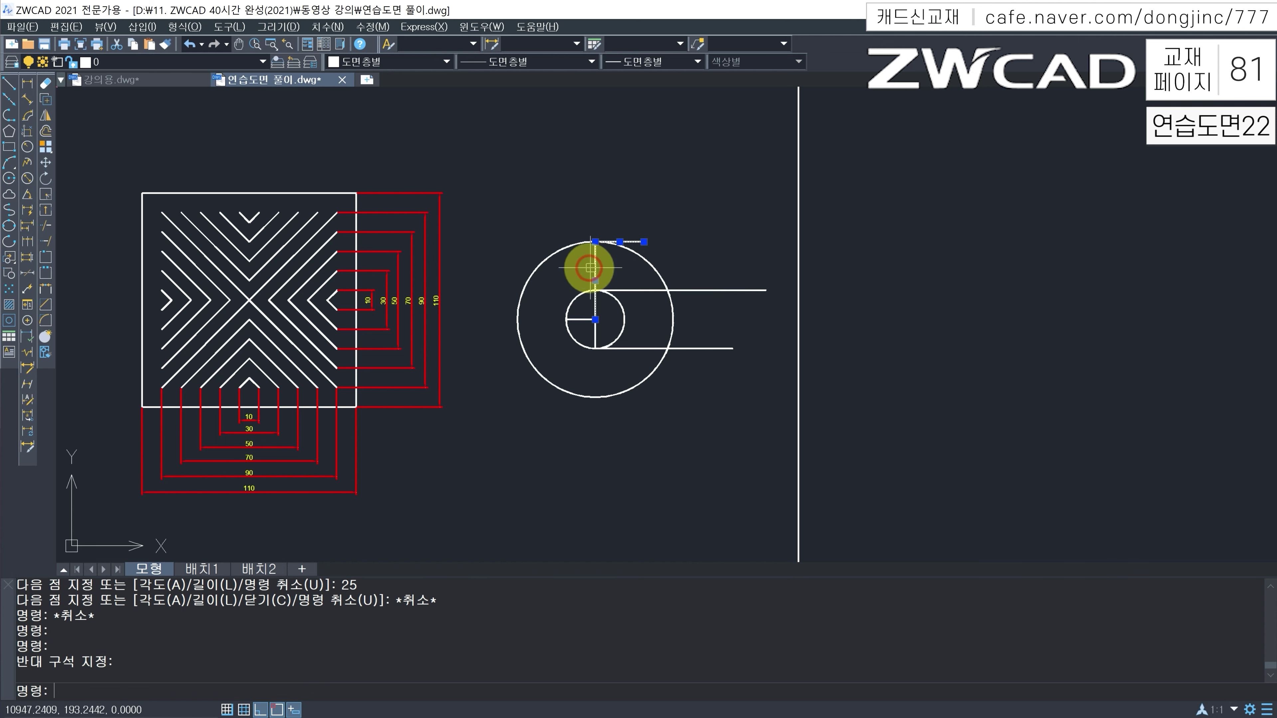
pyautogui.write('E')
pyautogui.press('Return')
pyautogui.press('Escape')
pyautogui.press('Escape')
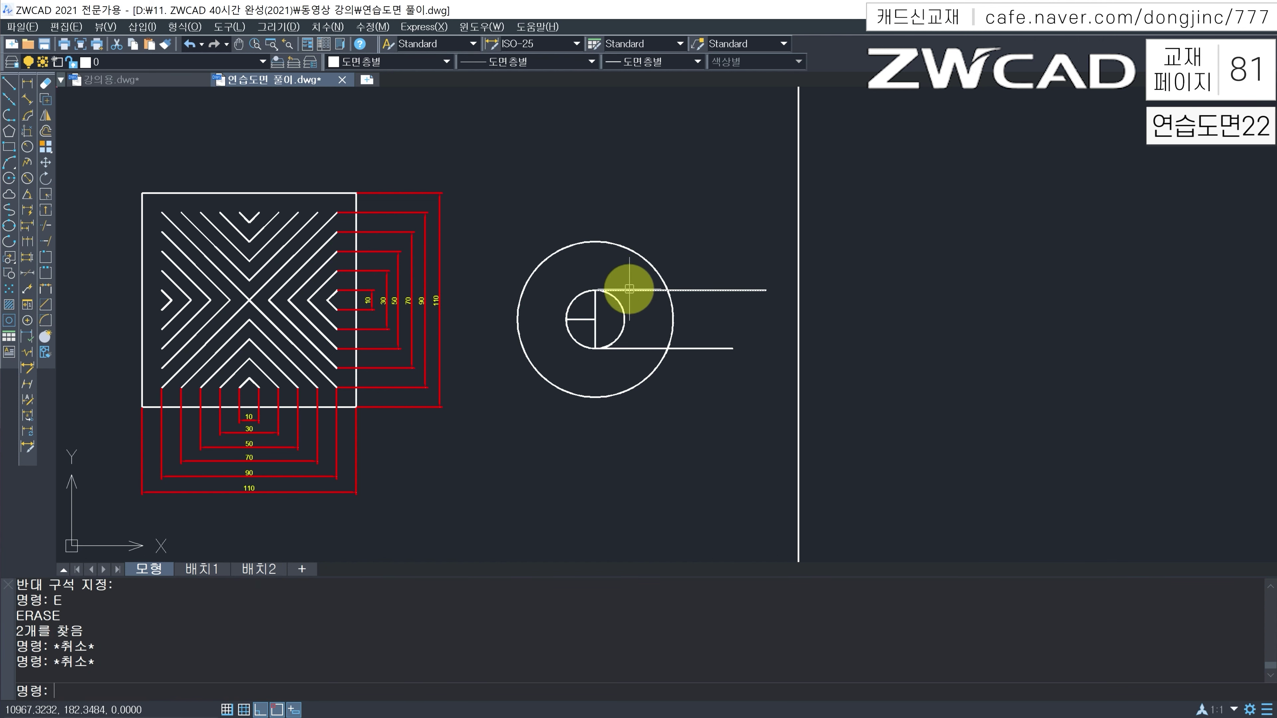
# Step: Draw a circle of diameter 20 at the common centre of the concentric circles
pyautogui.write('C')
pyautogui.press('Return')
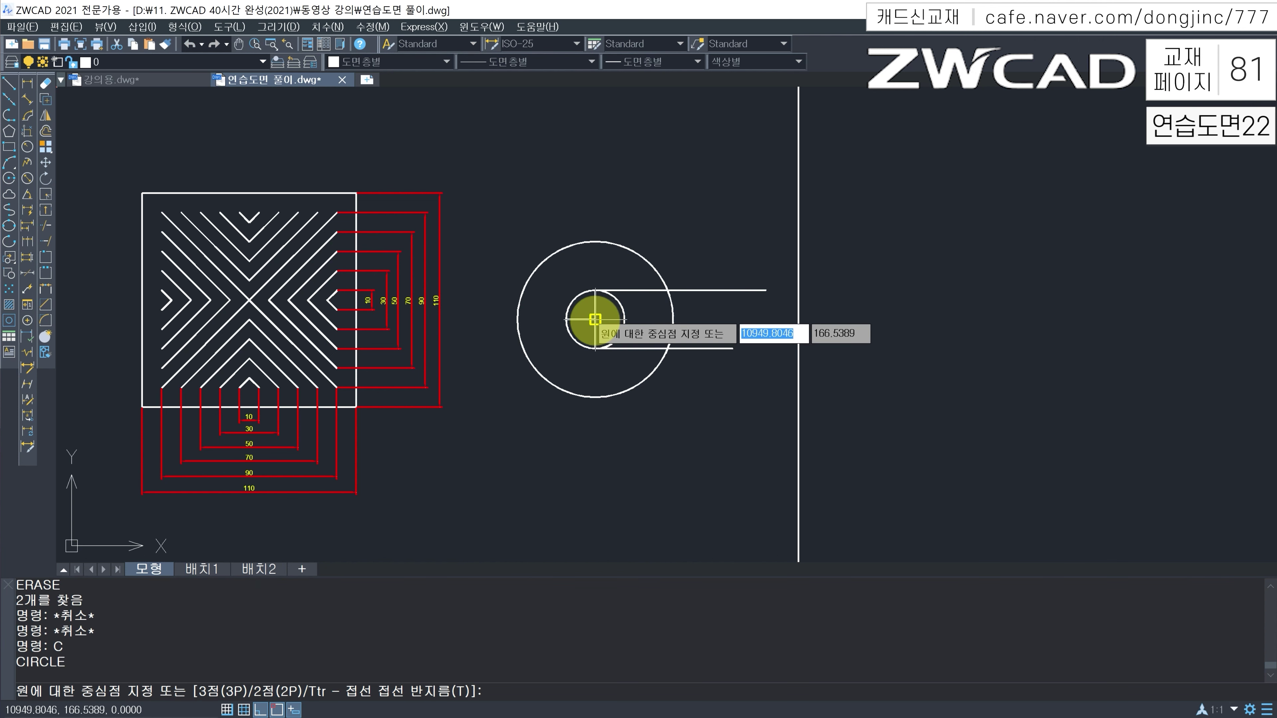
pyautogui.click(594, 319)
pyautogui.write('D')
pyautogui.press('Return')
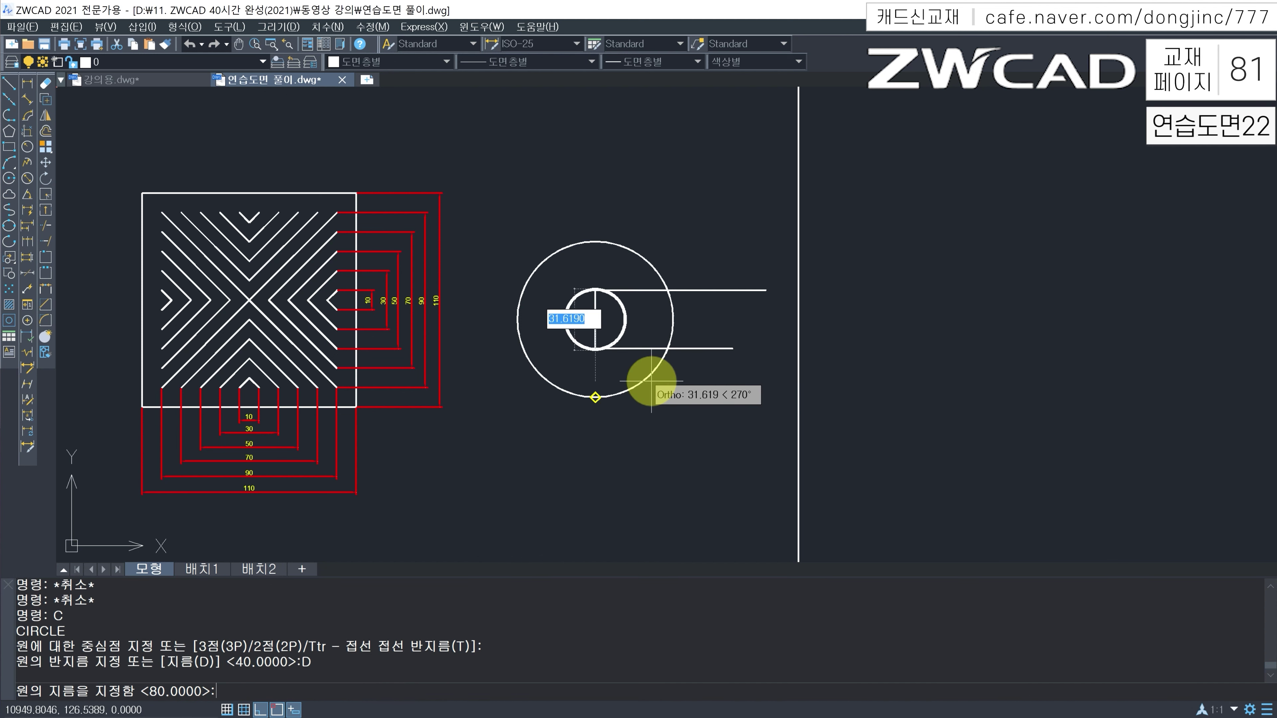
pyautogui.write('20')
pyautogui.press('Return')
pyautogui.press('Escape')
pyautogui.press('Escape')
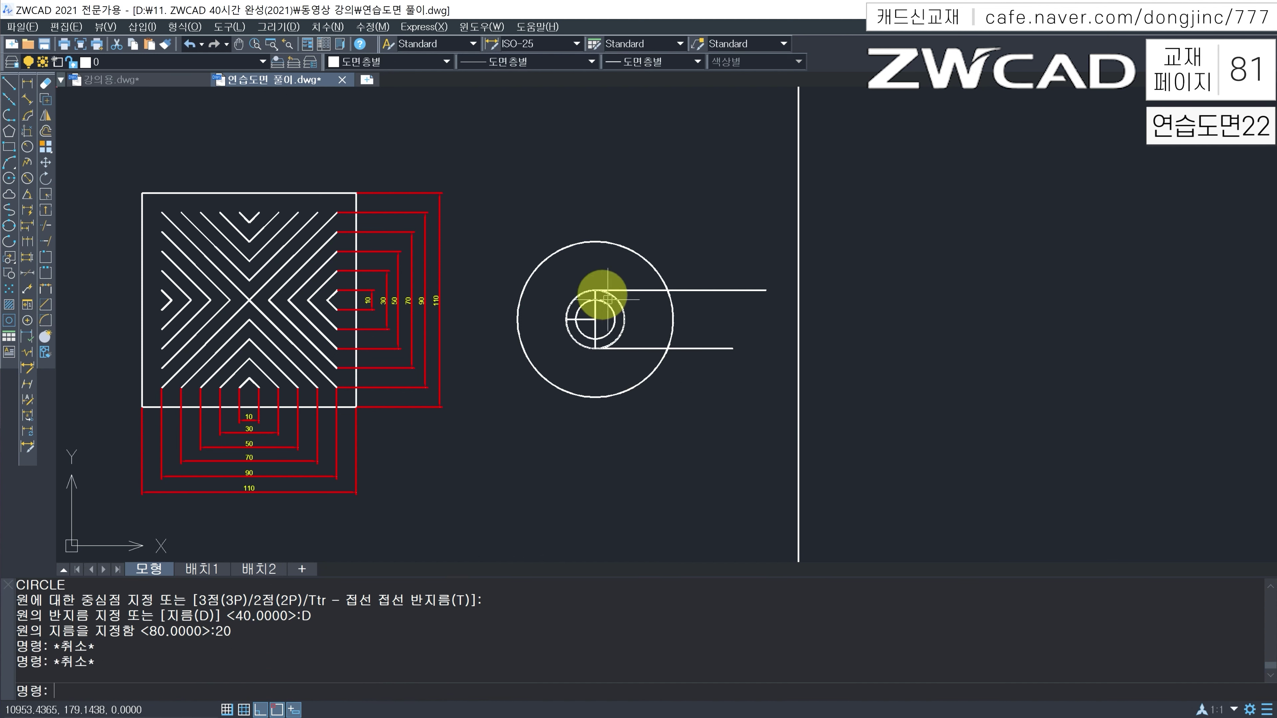
# Step: Move the diameter 20 circle straight up by 40
pyautogui.click(606, 308)
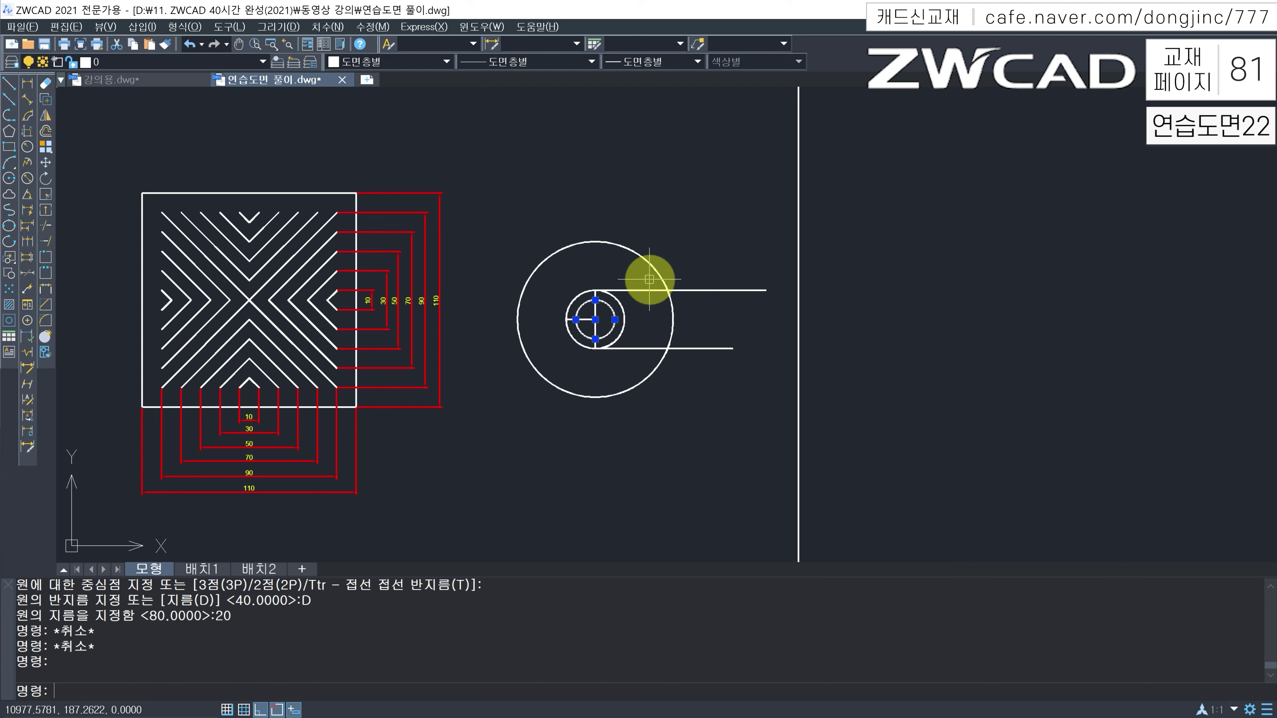
pyautogui.write('m')
pyautogui.press('Return')
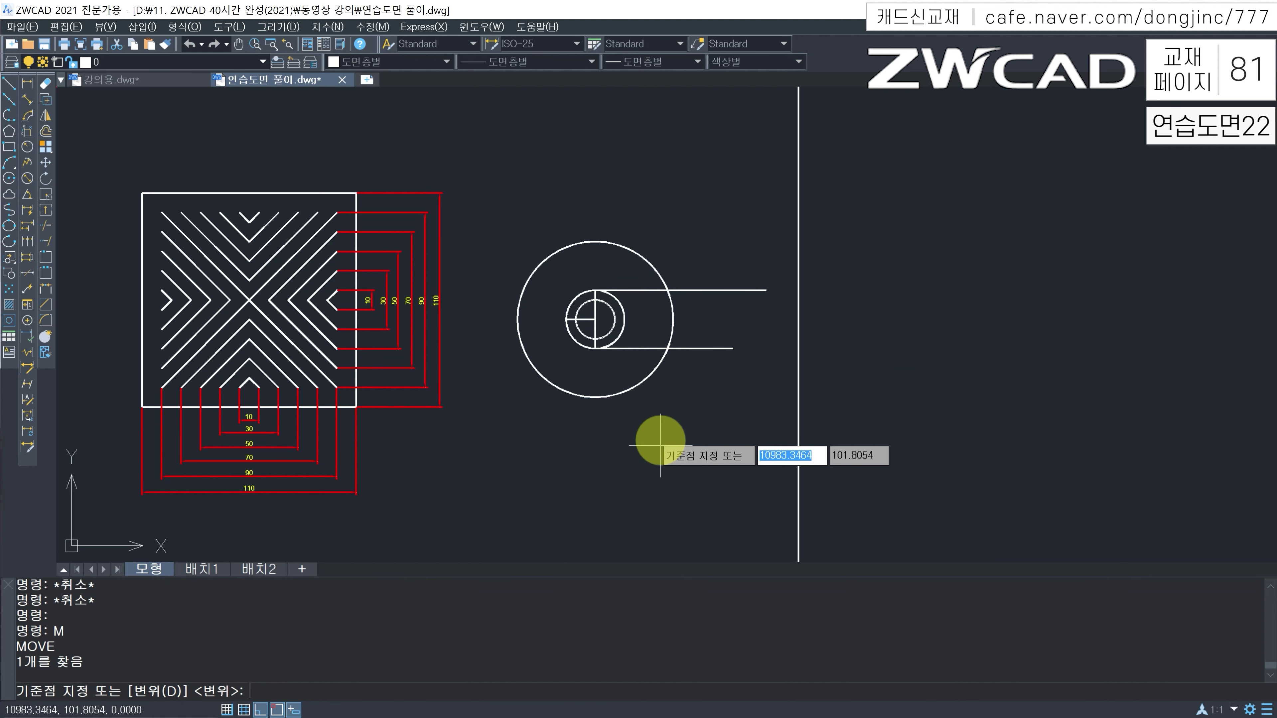
pyautogui.click(599, 494)
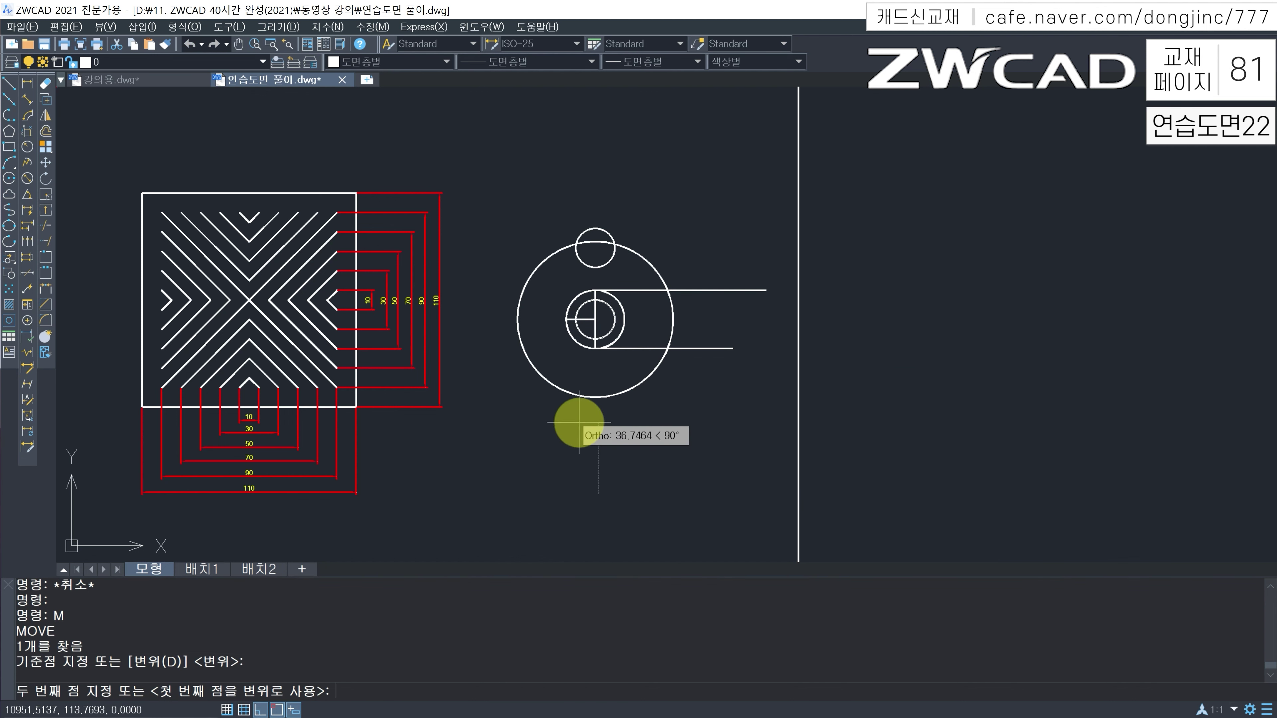
pyautogui.write('40')
pyautogui.press('Return')
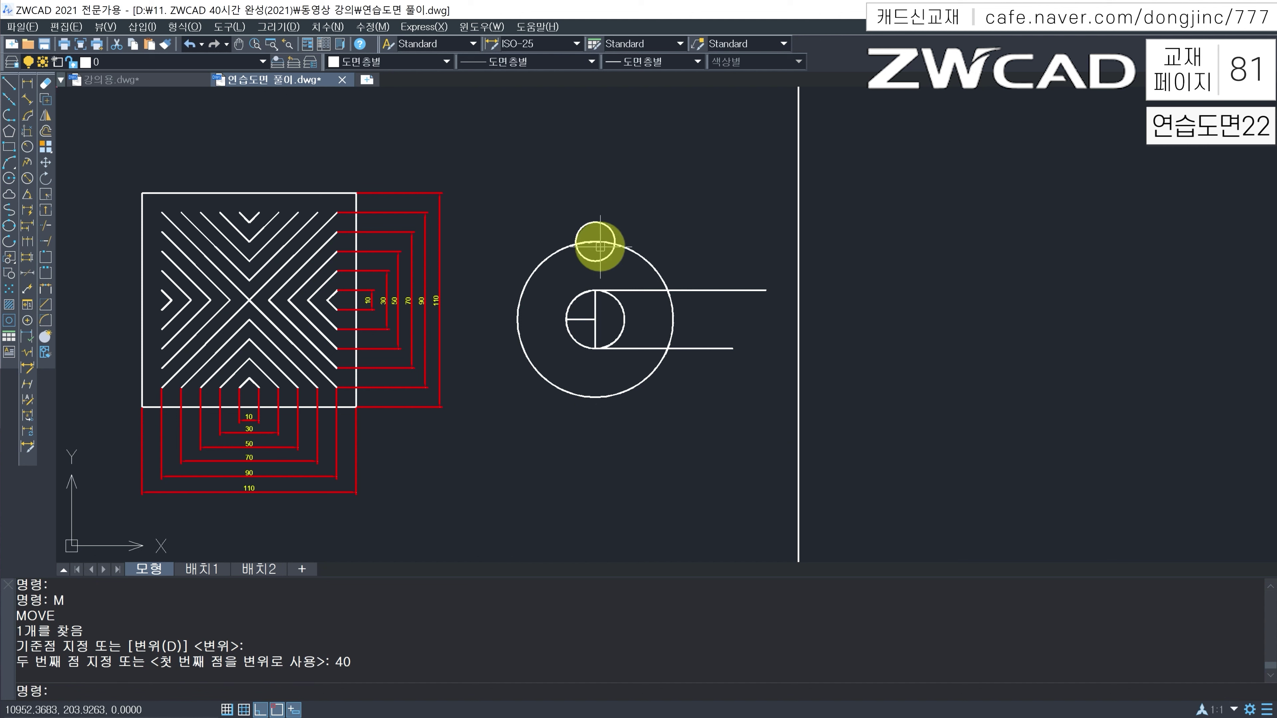
# Step: Move the diameter 20 circle horizontally to the right by 25
pyautogui.write('m')
pyautogui.press('Return')
pyautogui.click(614, 215)
pyautogui.click(586, 229)
pyautogui.press('Return')
pyautogui.click(544, 144)
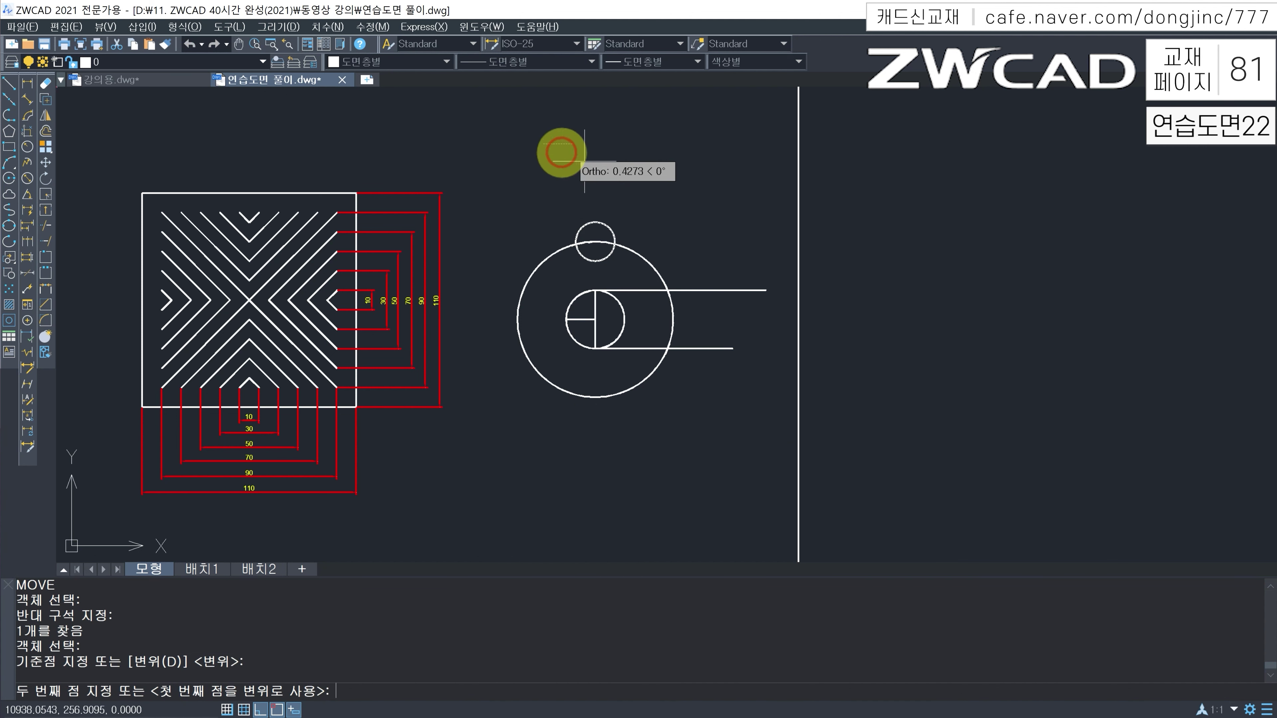
pyautogui.write('25')
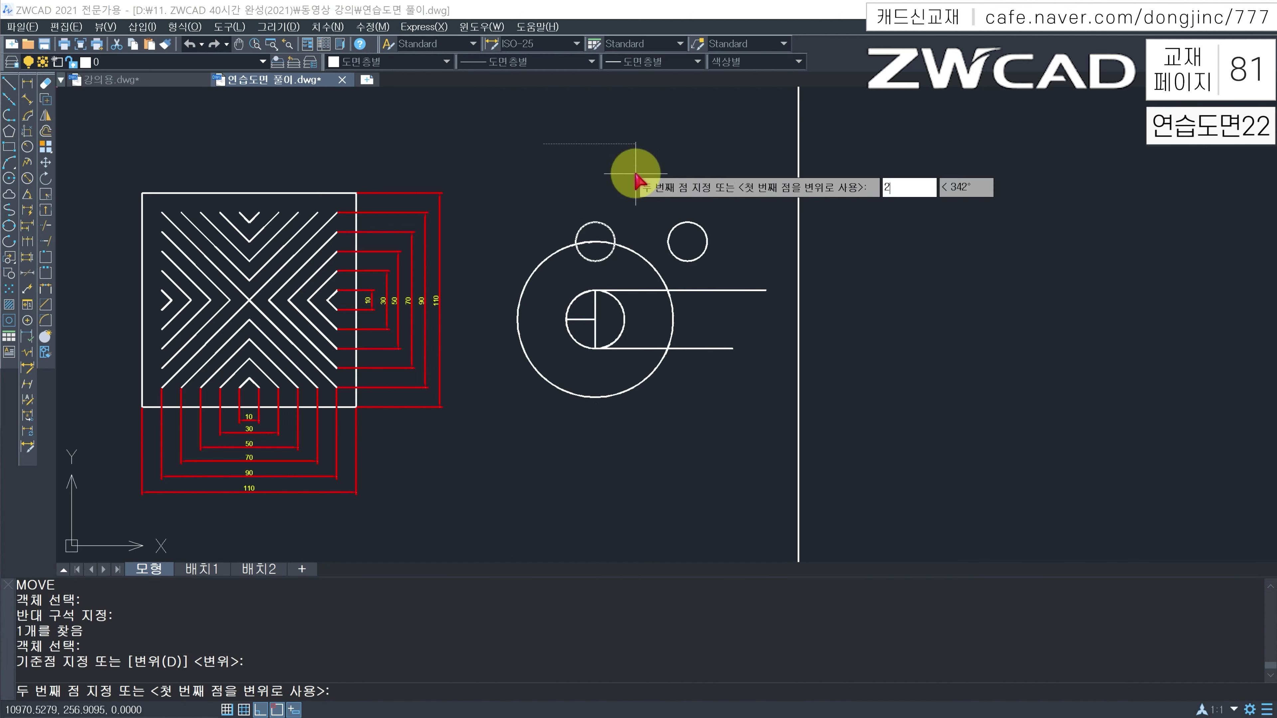
pyautogui.press('Return')
pyautogui.press('Escape')
pyautogui.press('Escape')
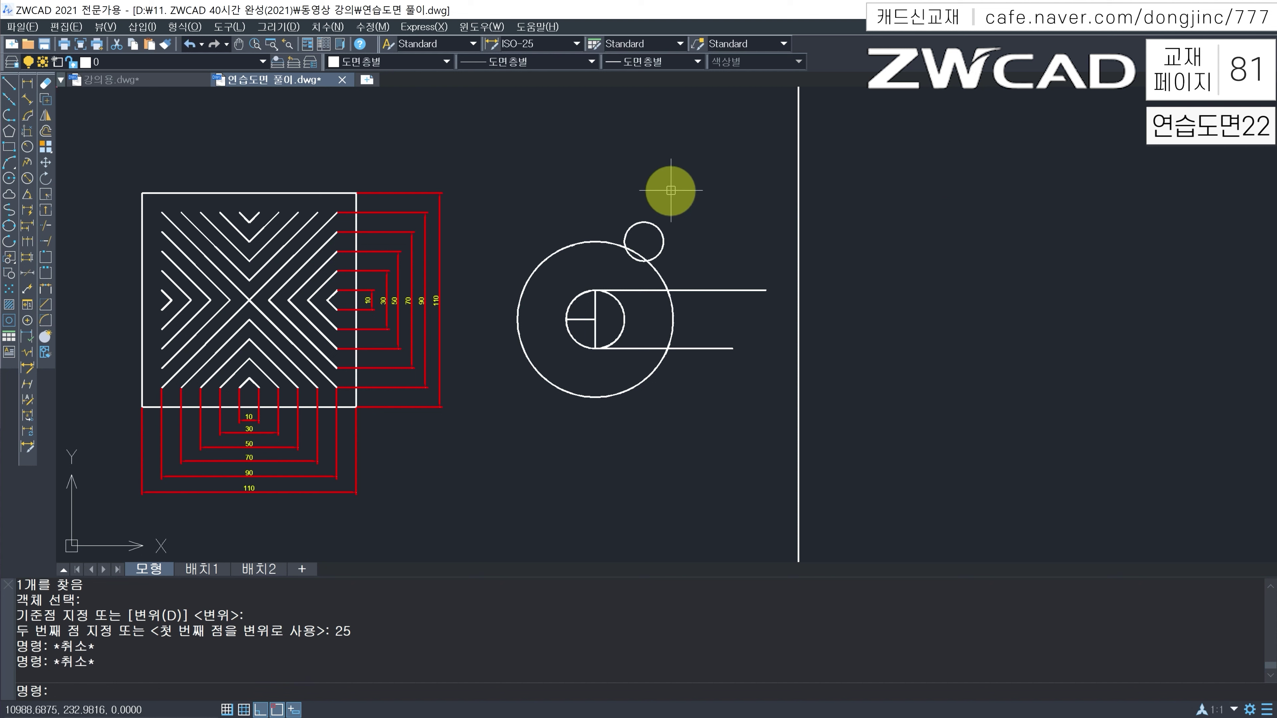
pyautogui.press('Escape')
pyautogui.press('Escape')
pyautogui.press('Escape')
# Step: Draw a circle of radius 25 concentric with the moved diameter 20 circle
pyautogui.write('c')
pyautogui.press('Return')
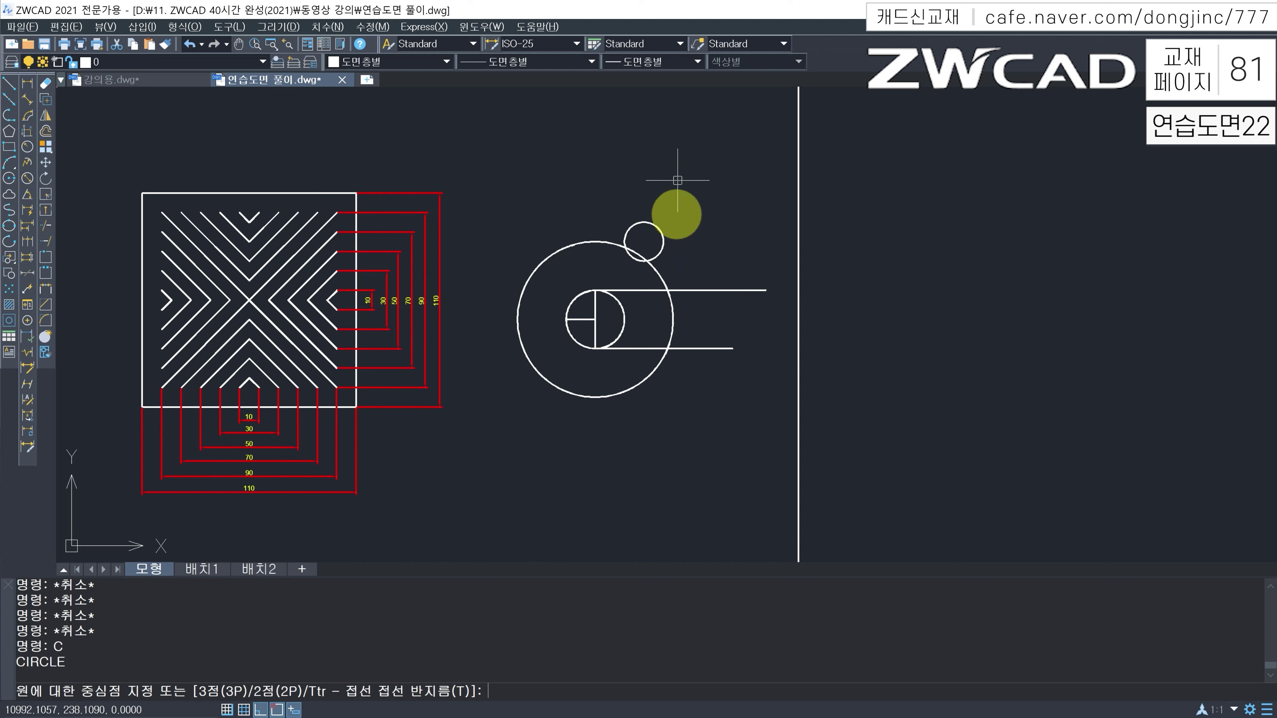
pyautogui.click(643, 241)
pyautogui.scroll(3, 649, 251)
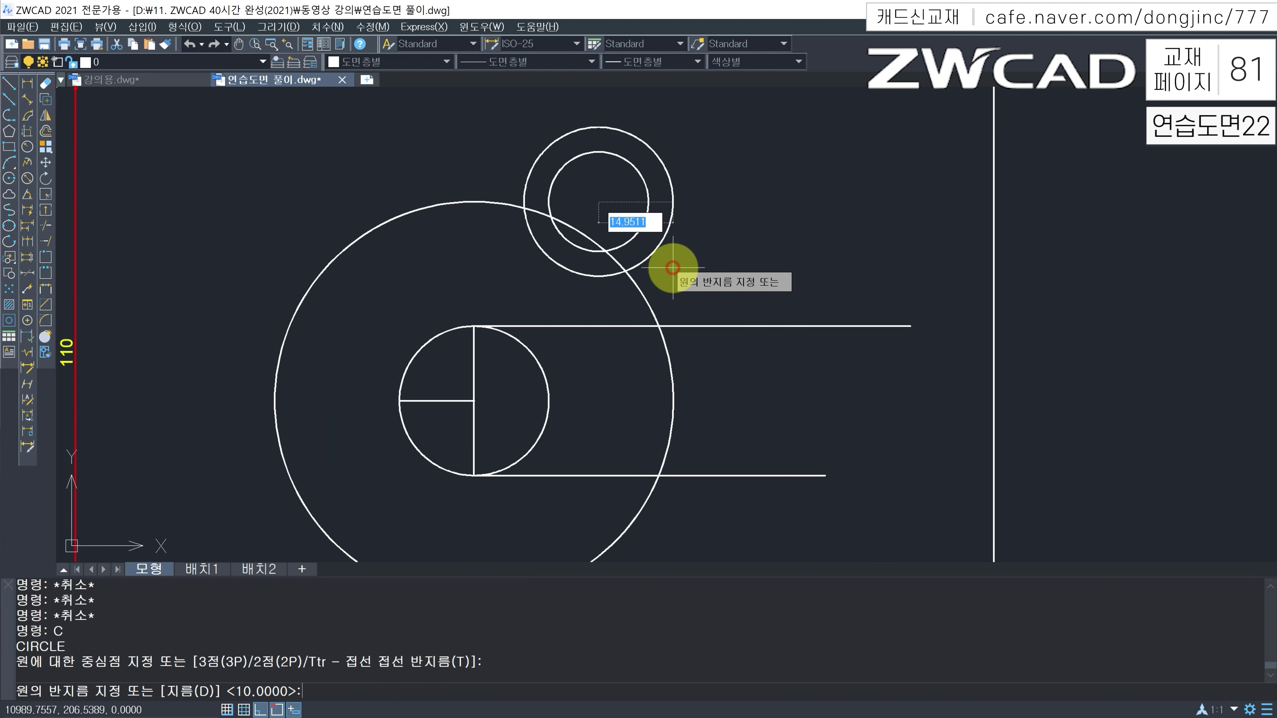
pyautogui.scroll(-2, 633, 259)
pyautogui.write('25')
pyautogui.press('Return')
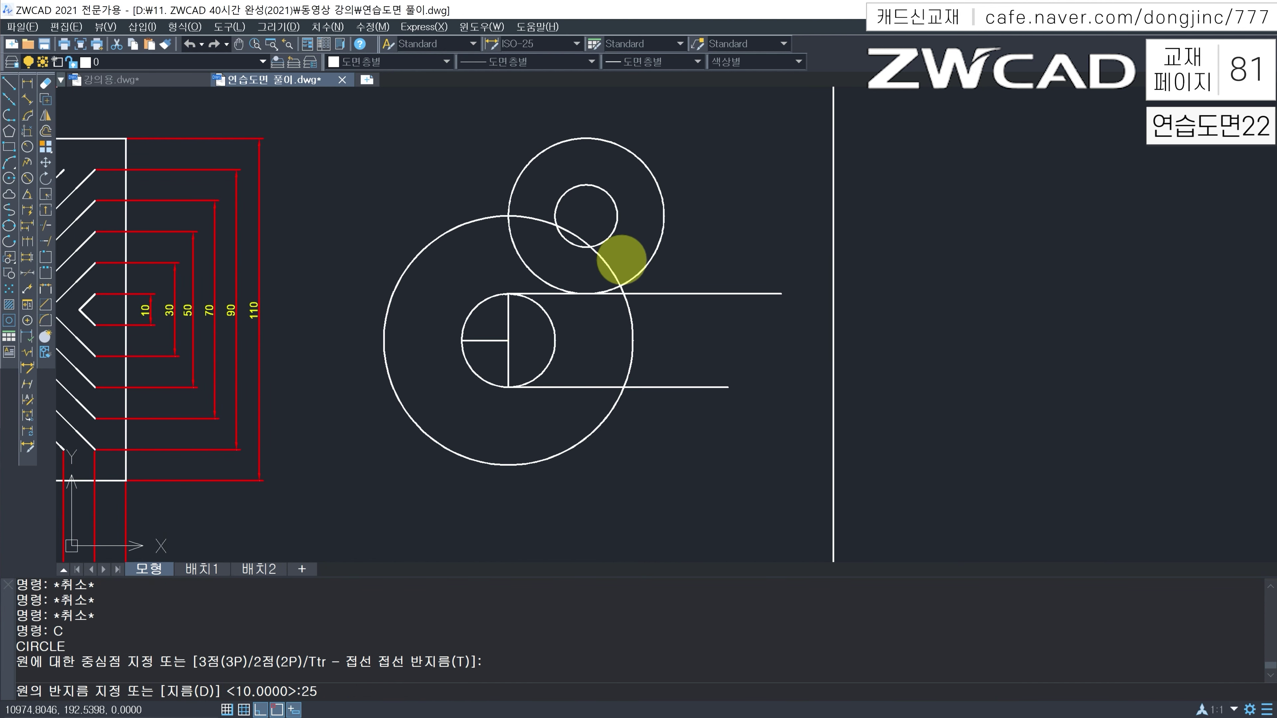
pyautogui.press('Escape')
pyautogui.press('Escape')
pyautogui.press('Escape')
# Step: Draw a vertical line from the radius 25 circle's right quadrant down to the upper horizontal line
pyautogui.write('l')
pyautogui.press('Return')
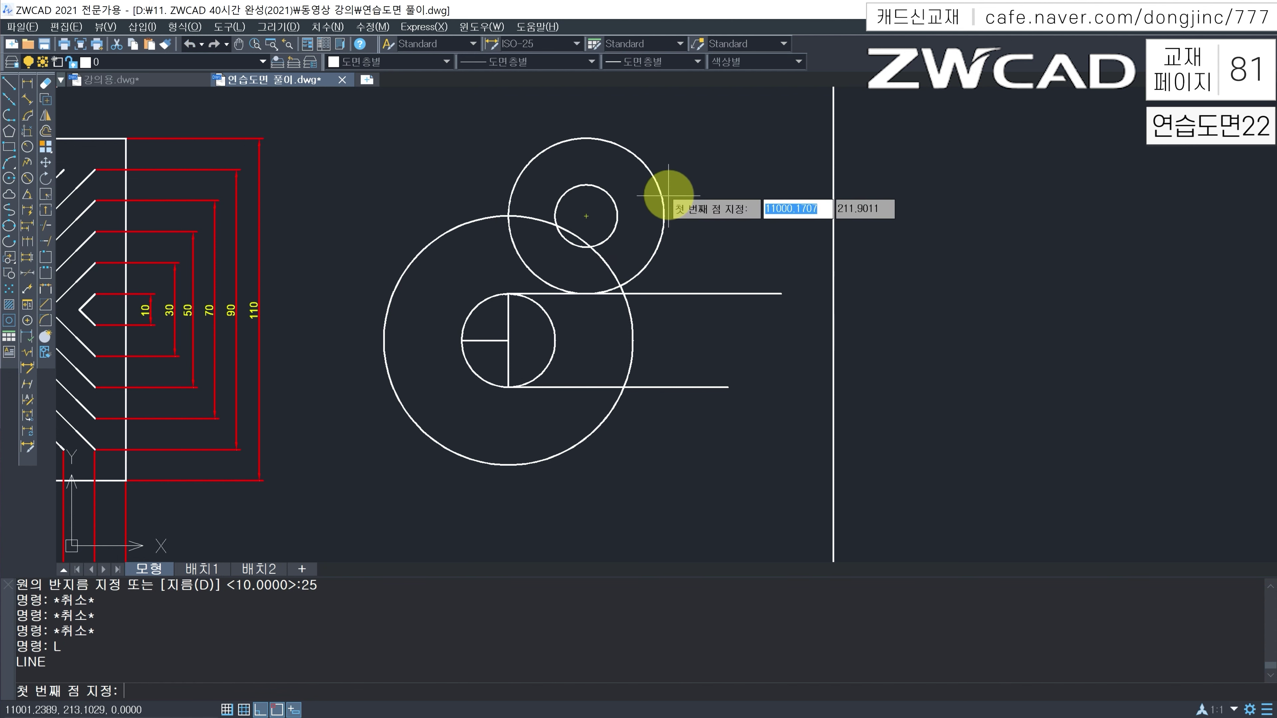
pyautogui.click(661, 212)
pyautogui.click(664, 293)
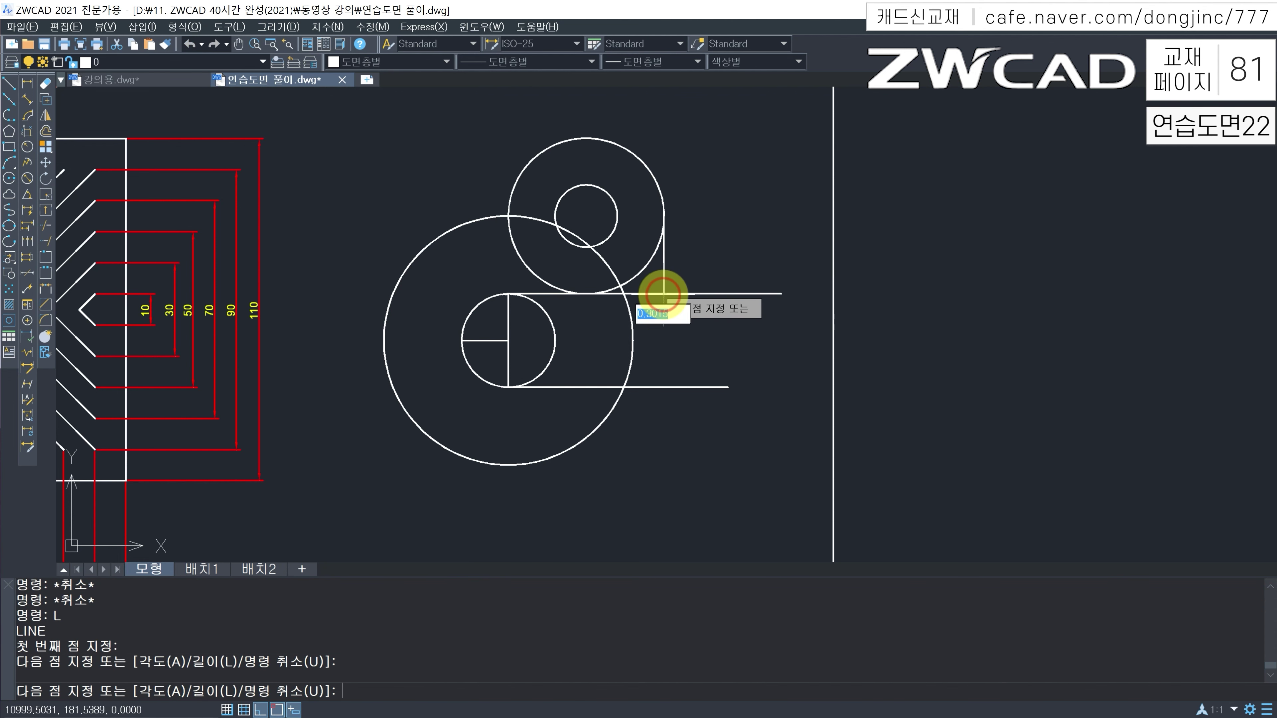
pyautogui.press('Escape')
# Step: Draw a line tangent to the upper left sides of the radius 25 and radius 40 circles
pyautogui.write('l')
pyautogui.press('Return')
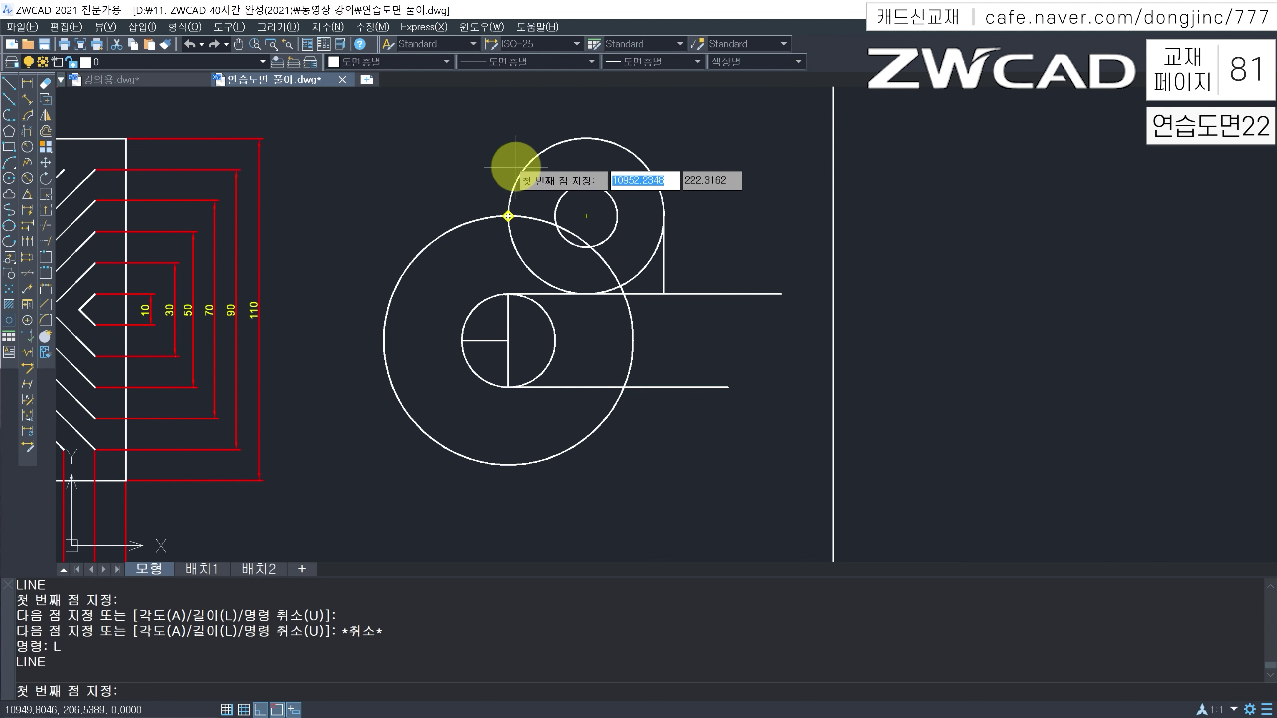
pyautogui.keyDown('shift'); pyautogui.rightClick(441, 178); pyautogui.keyUp('shift')
pyautogui.click(494, 406)
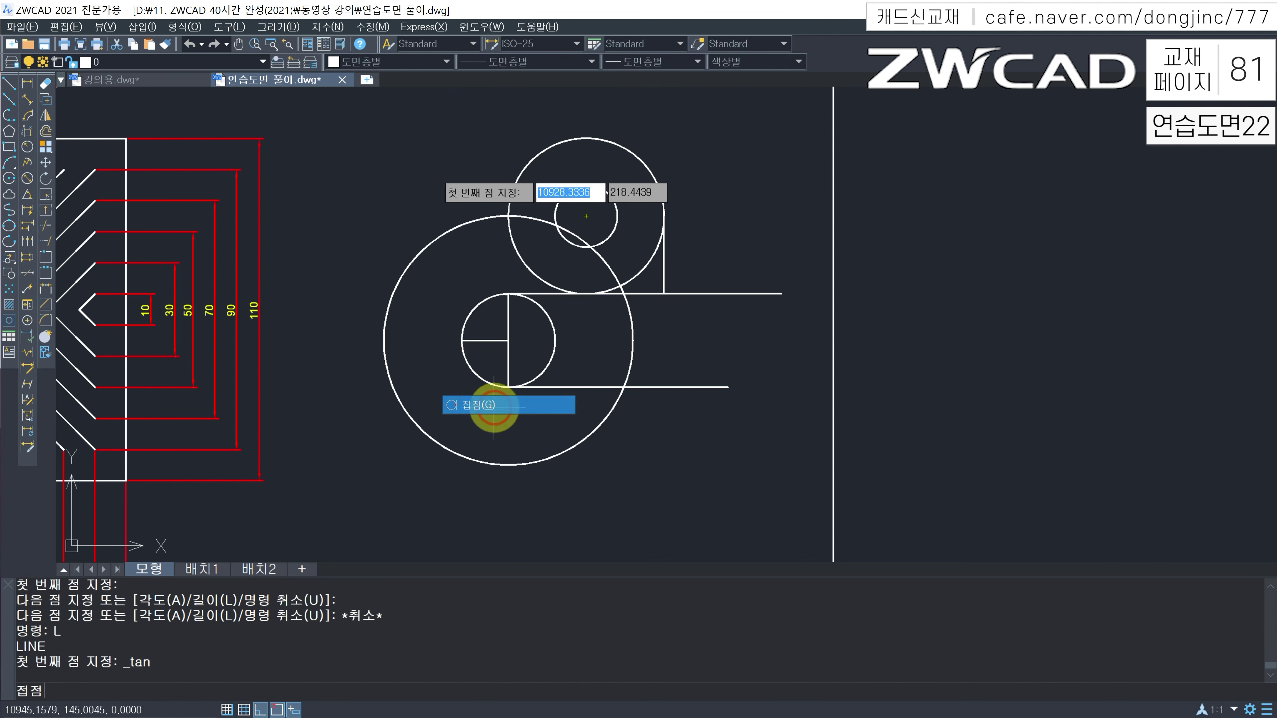
pyautogui.click(536, 156)
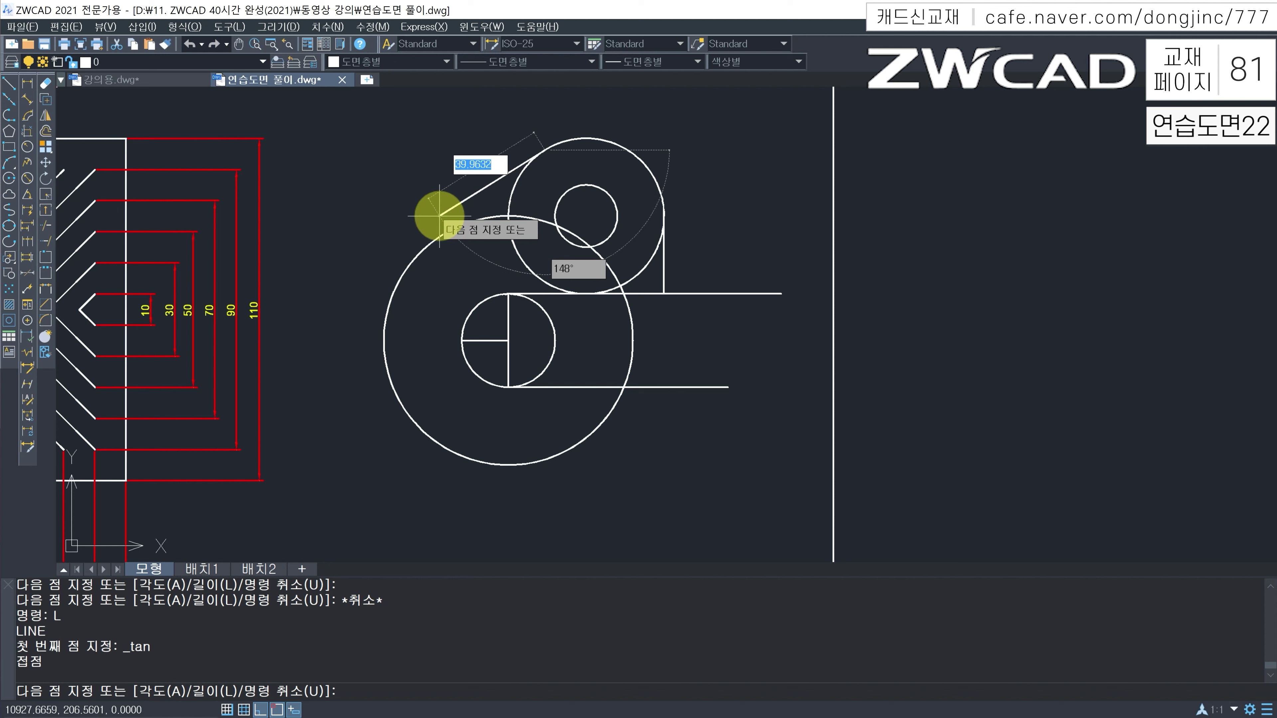
pyautogui.keyDown('shift'); pyautogui.rightClick(440, 216); pyautogui.keyUp('shift')
pyautogui.click(501, 442)
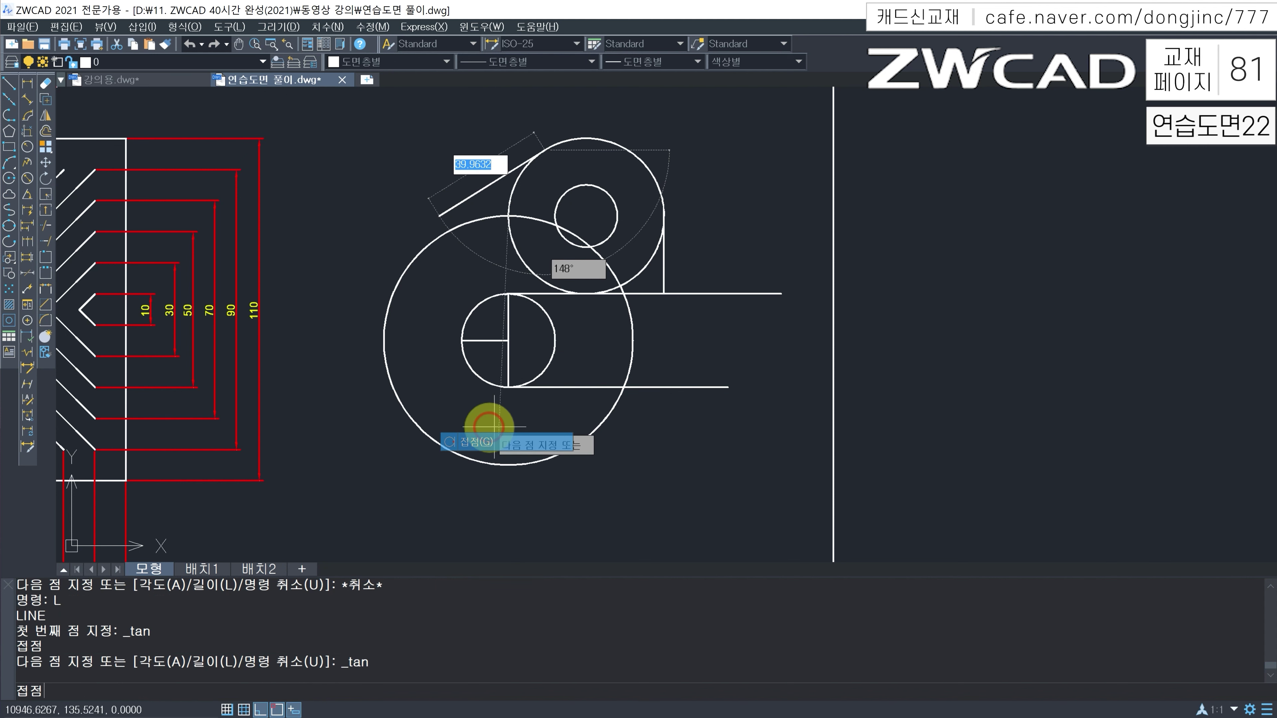
pyautogui.click(422, 233)
pyautogui.press('Escape')
pyautogui.press('Escape')
pyautogui.press('Escape')
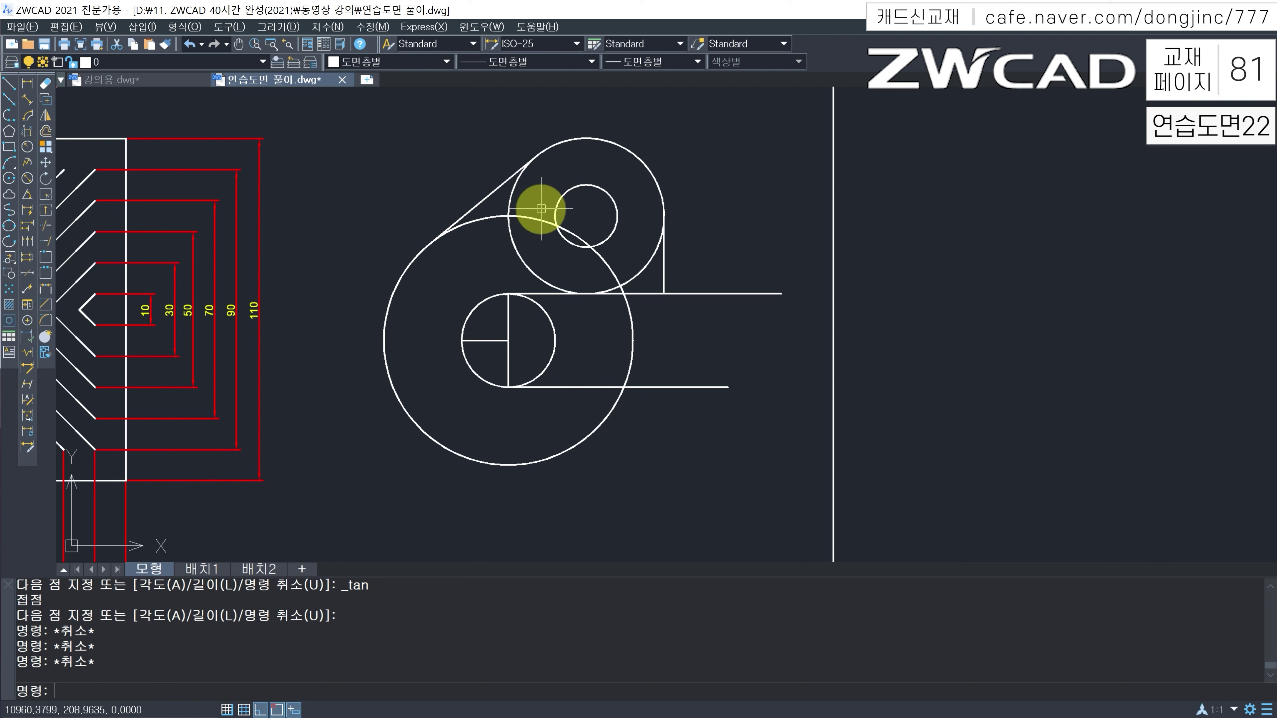
# Step: Trim the upper horizontal line beyond the vertical line and the circle arcs near the lower right of the radius 25 circle
pyautogui.write('tr')
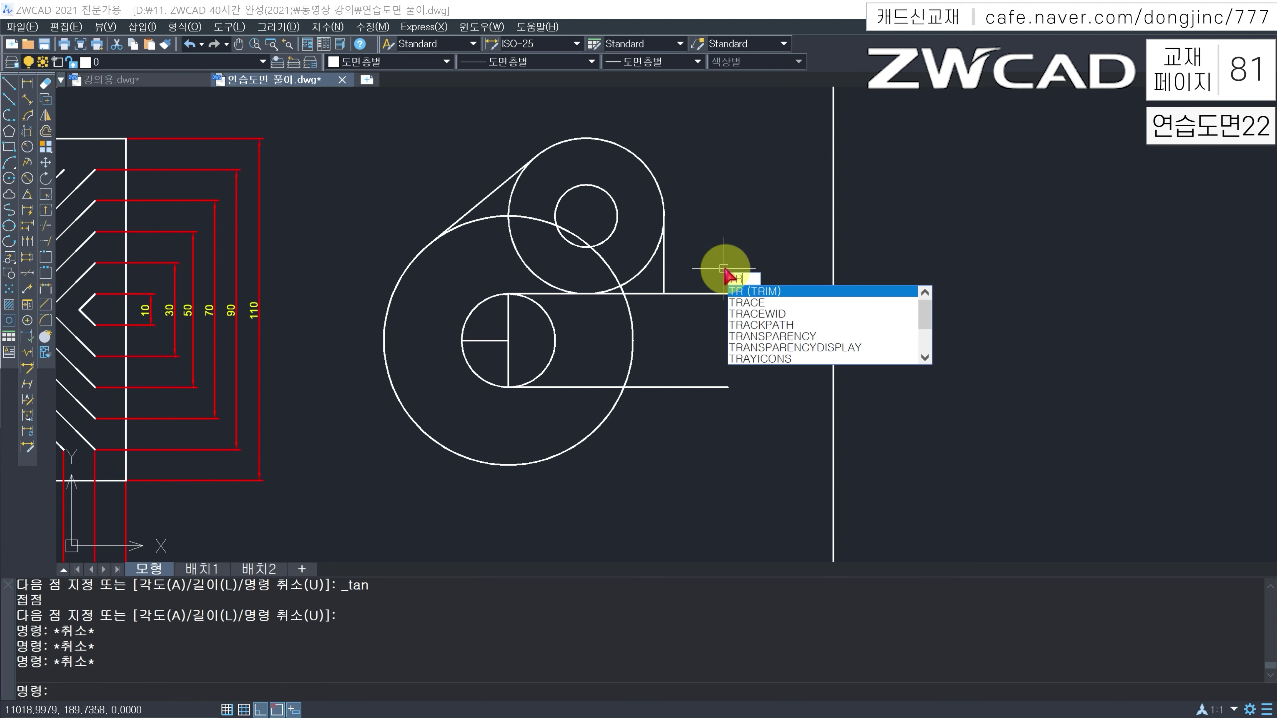
pyautogui.press('Return')
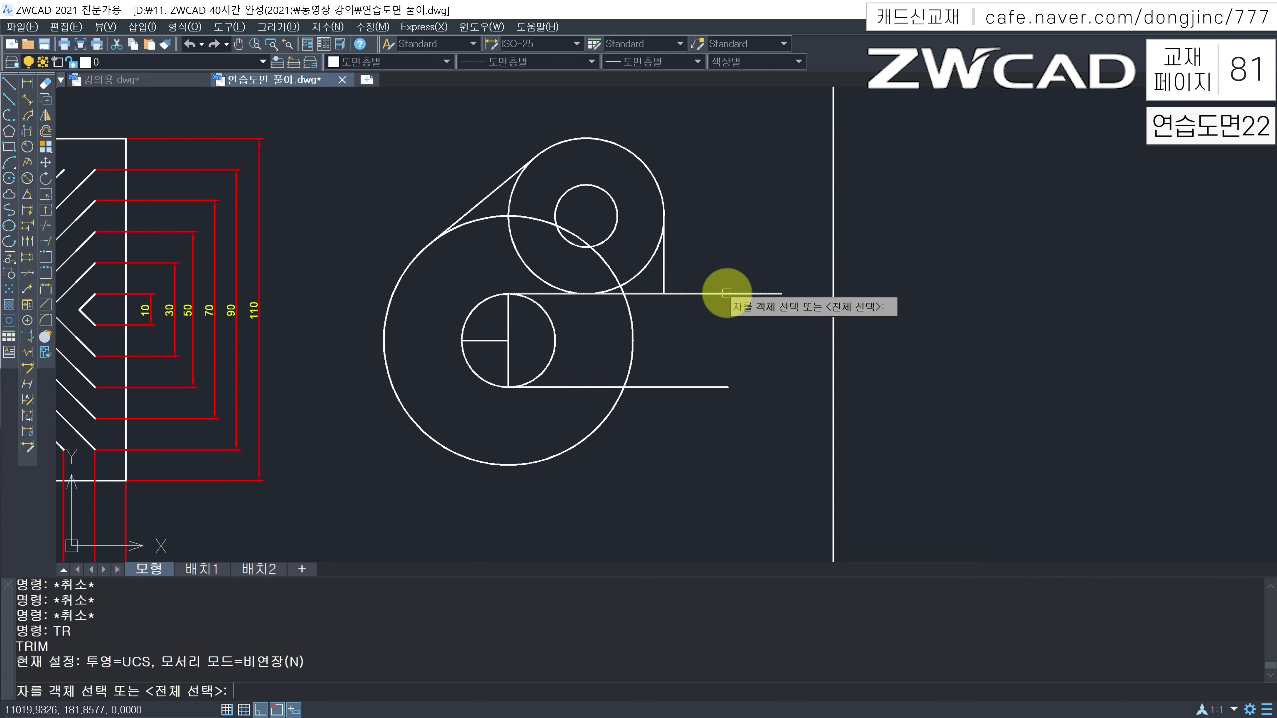
pyautogui.press('Return')
pyautogui.click(724, 294)
pyautogui.click(640, 272)
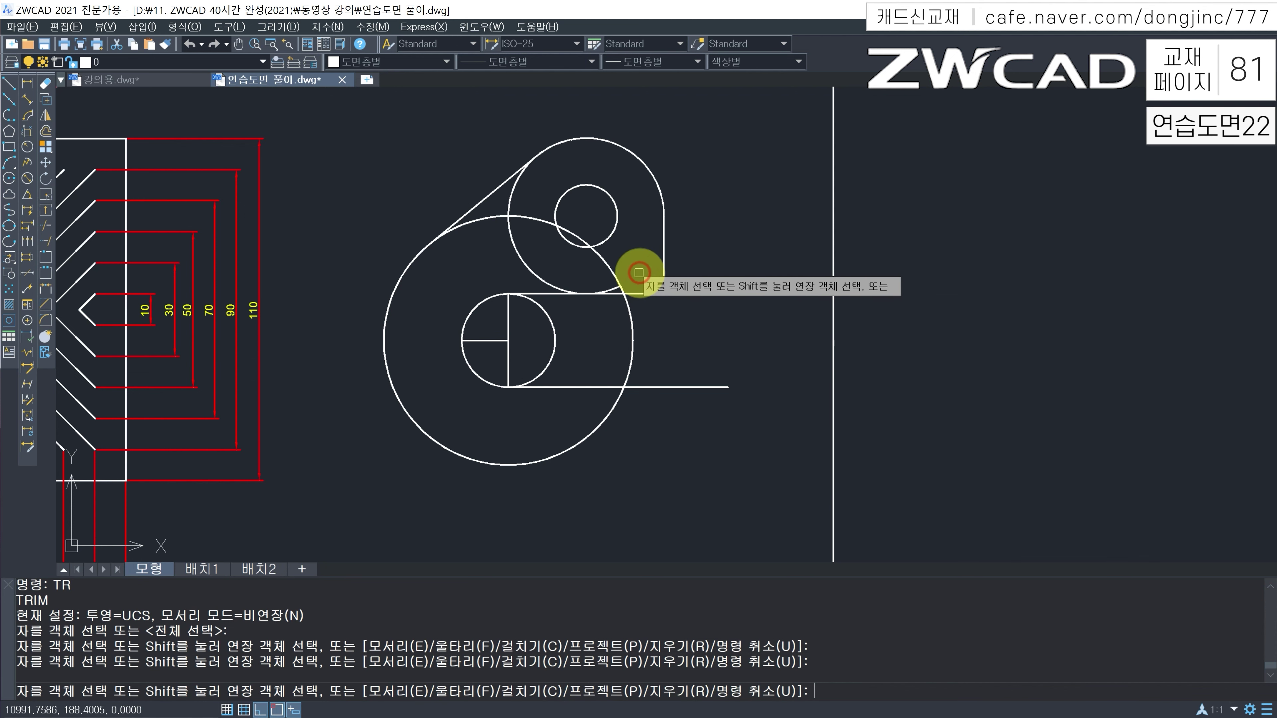
pyautogui.click(614, 277)
pyautogui.click(628, 271)
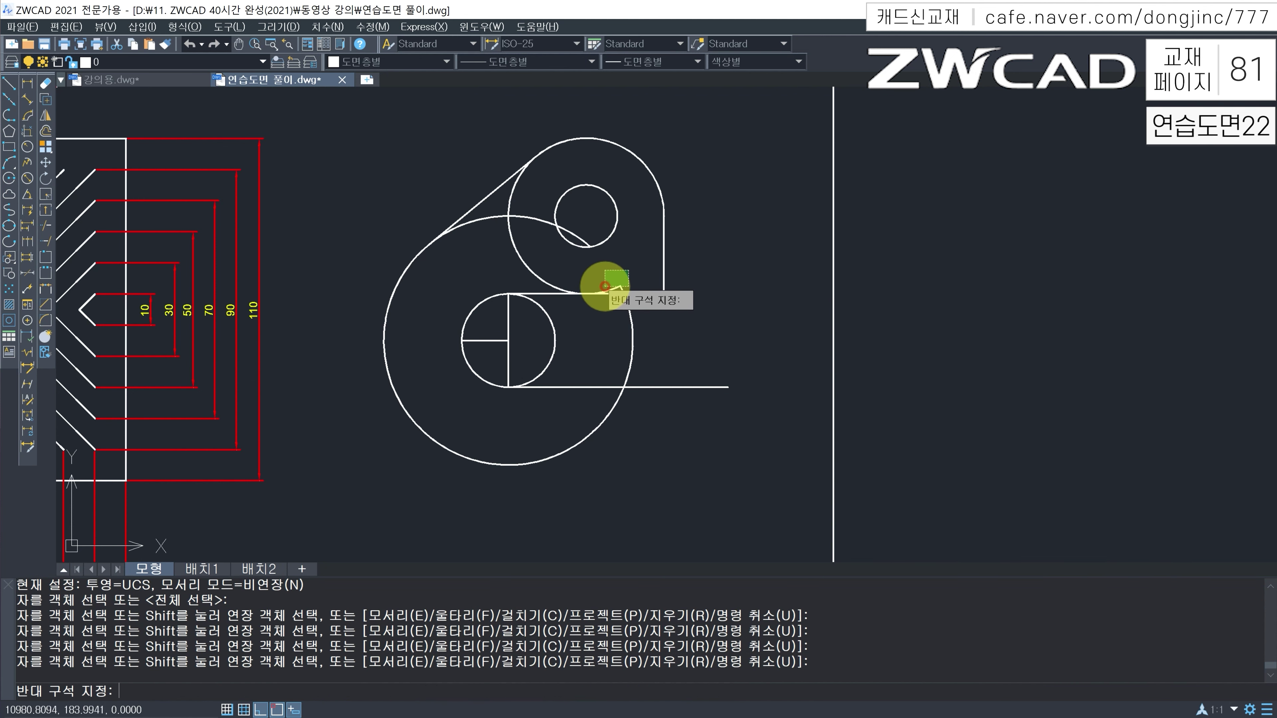
pyautogui.click(604, 288)
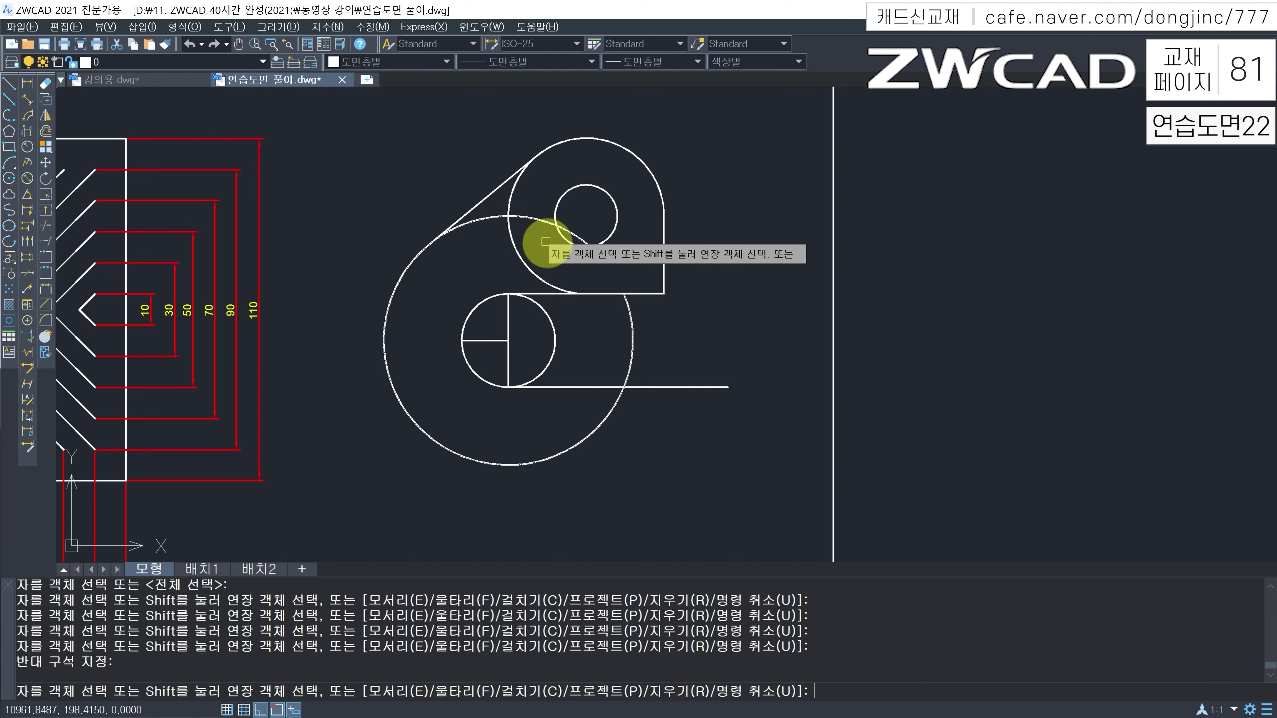
# Step: Trim the remaining arcs of the radius 25 and radius 40 circles that lie inside the figure's outline
pyautogui.click(565, 230)
pyautogui.hotkey('ctrl', 'z')
pyautogui.click(574, 233)
pyautogui.click(534, 203)
pyautogui.click(493, 238)
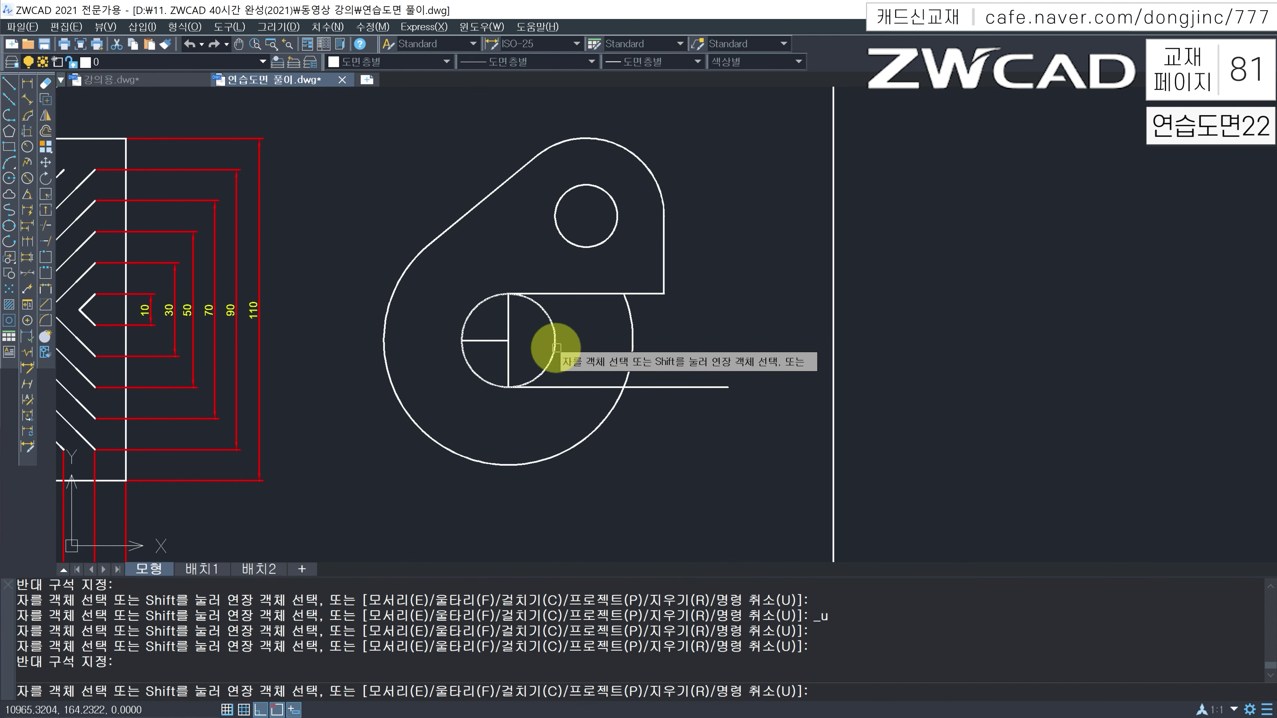
# Step: Trim the lower line beyond the radius 40 arc, the arc across the slot opening and the right half of the radius 15 circle
pyautogui.click(743, 376)
pyautogui.click(696, 407)
pyautogui.click(738, 342)
pyautogui.click(606, 348)
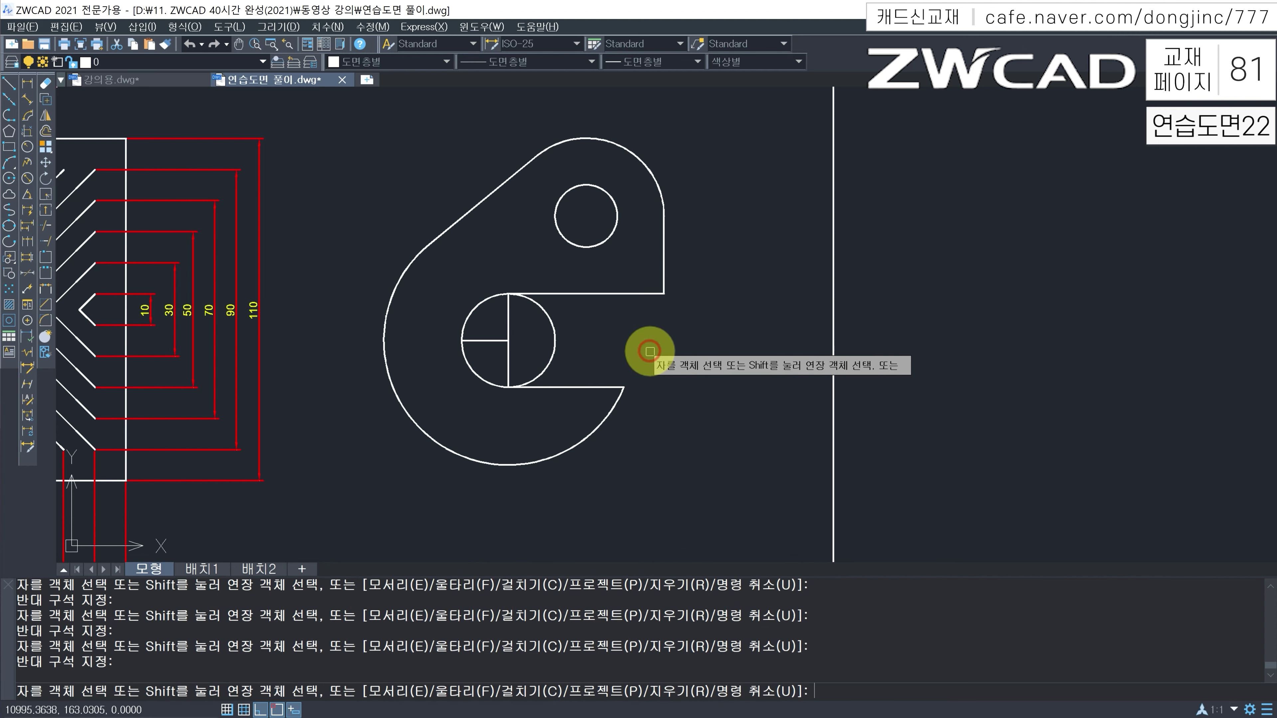
pyautogui.click(609, 336)
pyautogui.click(541, 347)
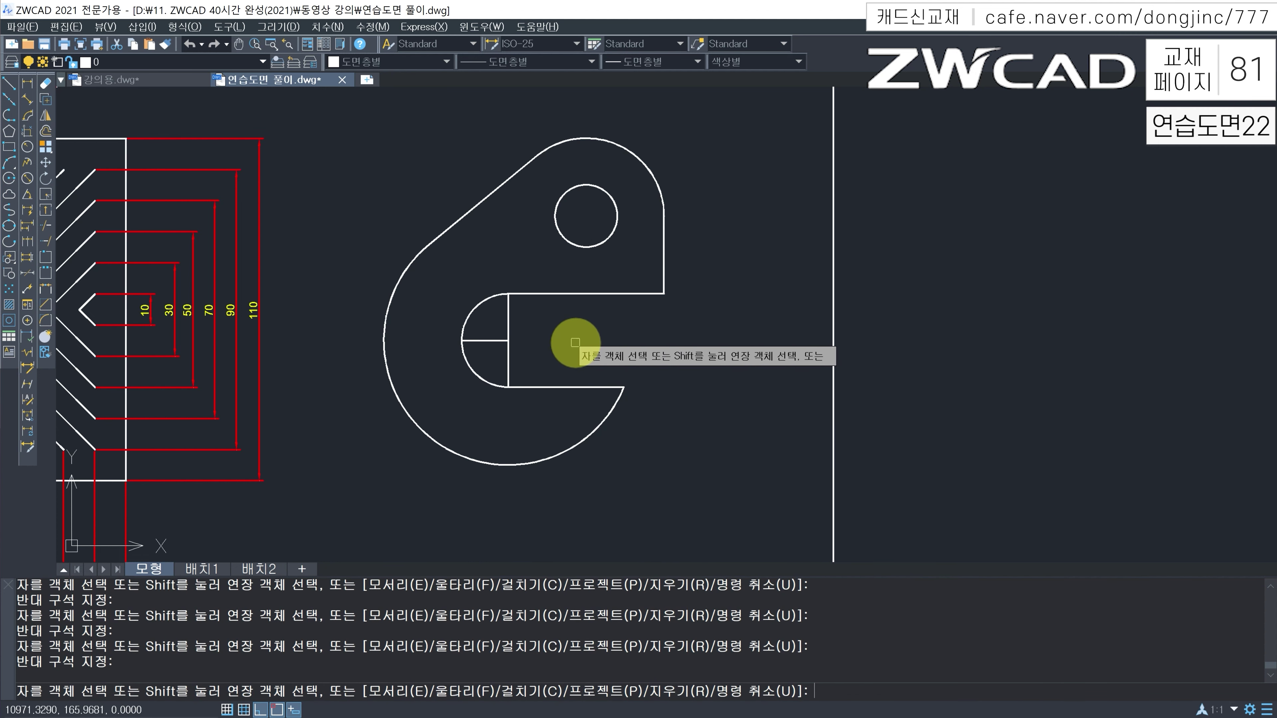
pyautogui.press('Escape')
pyautogui.press('Escape')
# Step: Draw vertical and horizontal centre lines between the quadrants of the diameter 20 circle
pyautogui.write('l')
pyautogui.press('Return')
pyautogui.click(584, 185)
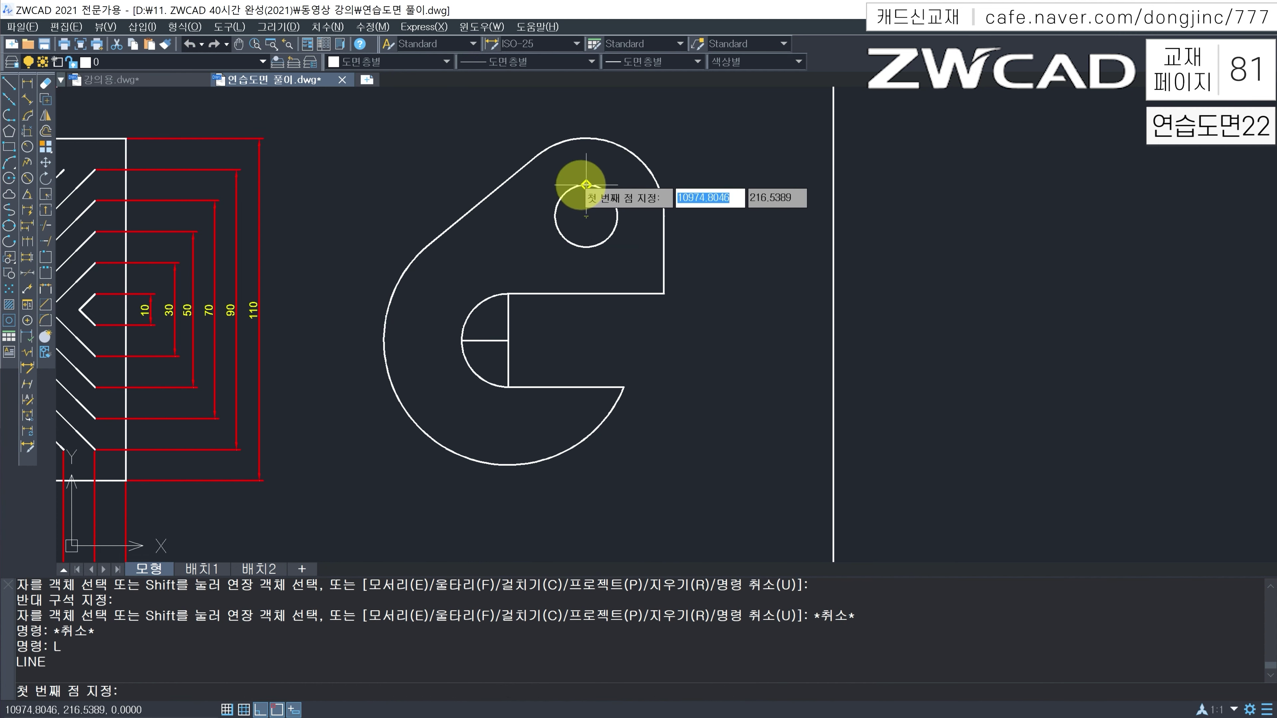
pyautogui.click(586, 247)
pyautogui.press('Escape')
pyautogui.press('Return')
pyautogui.click(555, 216)
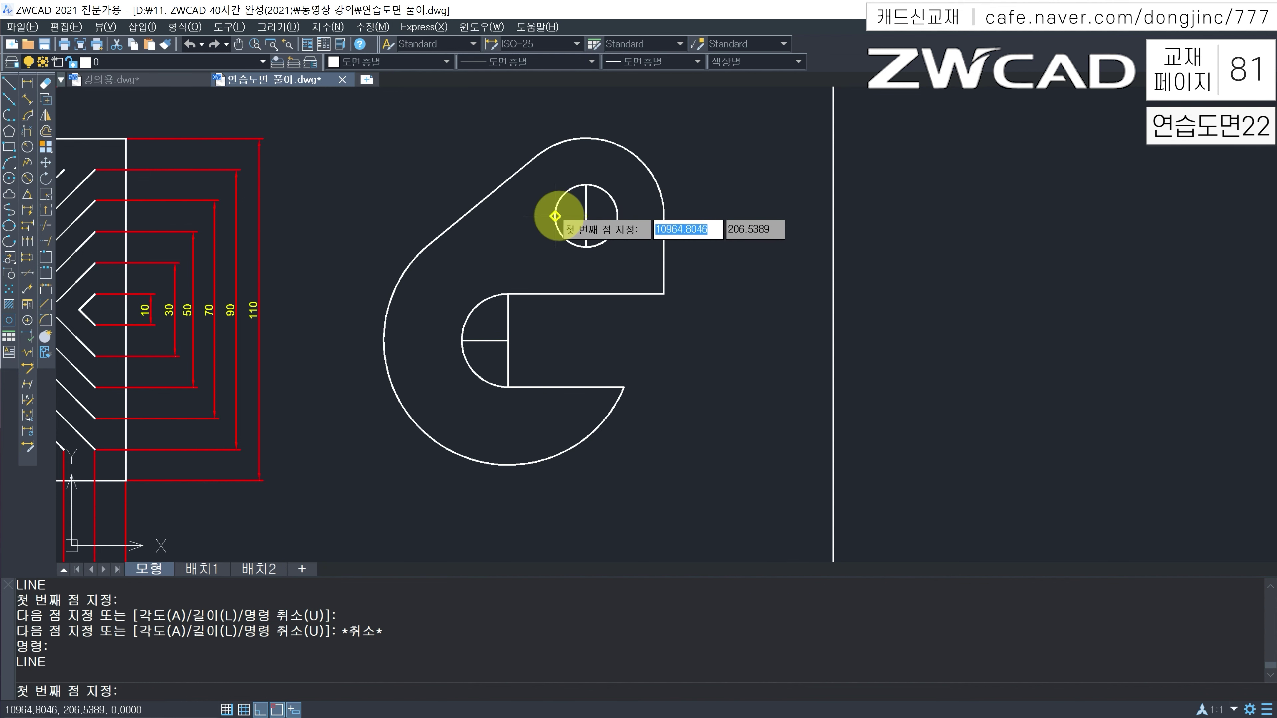
pyautogui.click(617, 216)
pyautogui.press('Escape')
pyautogui.press('Escape')
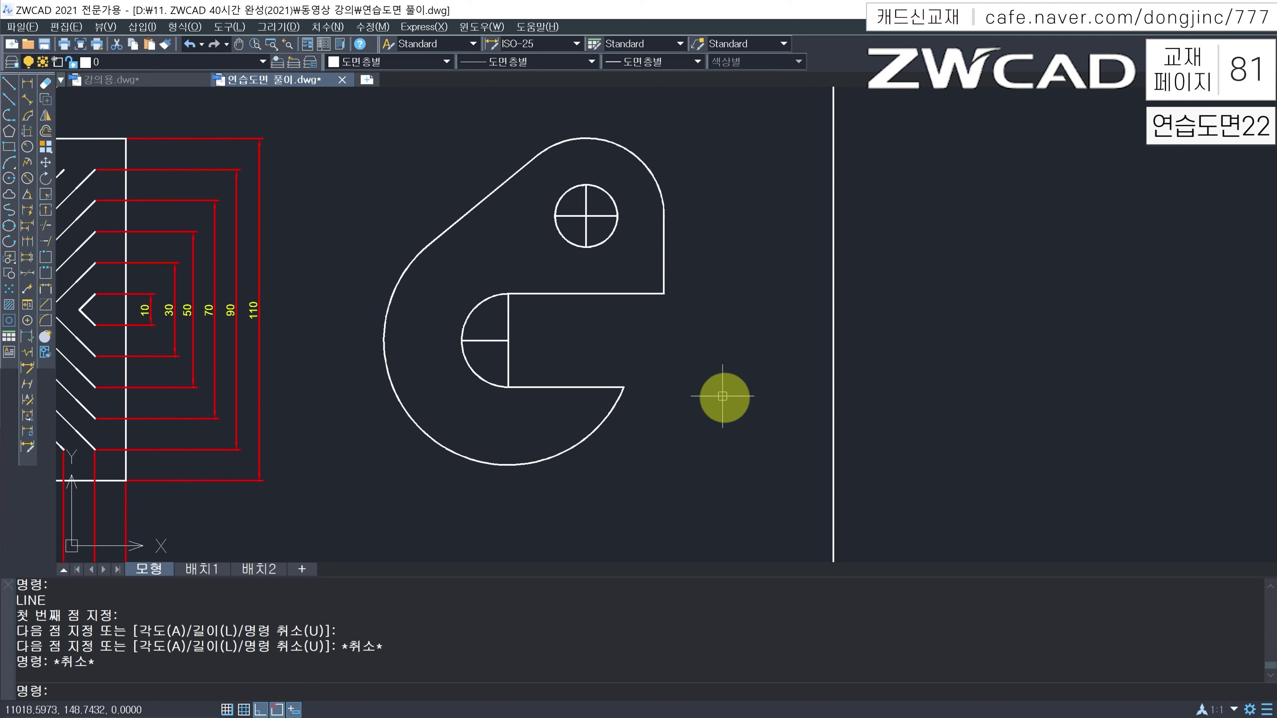
# Step: Add a vertical linear dimension between the slot's upper and lower lines, placed inside the slot
pyautogui.write('DL')
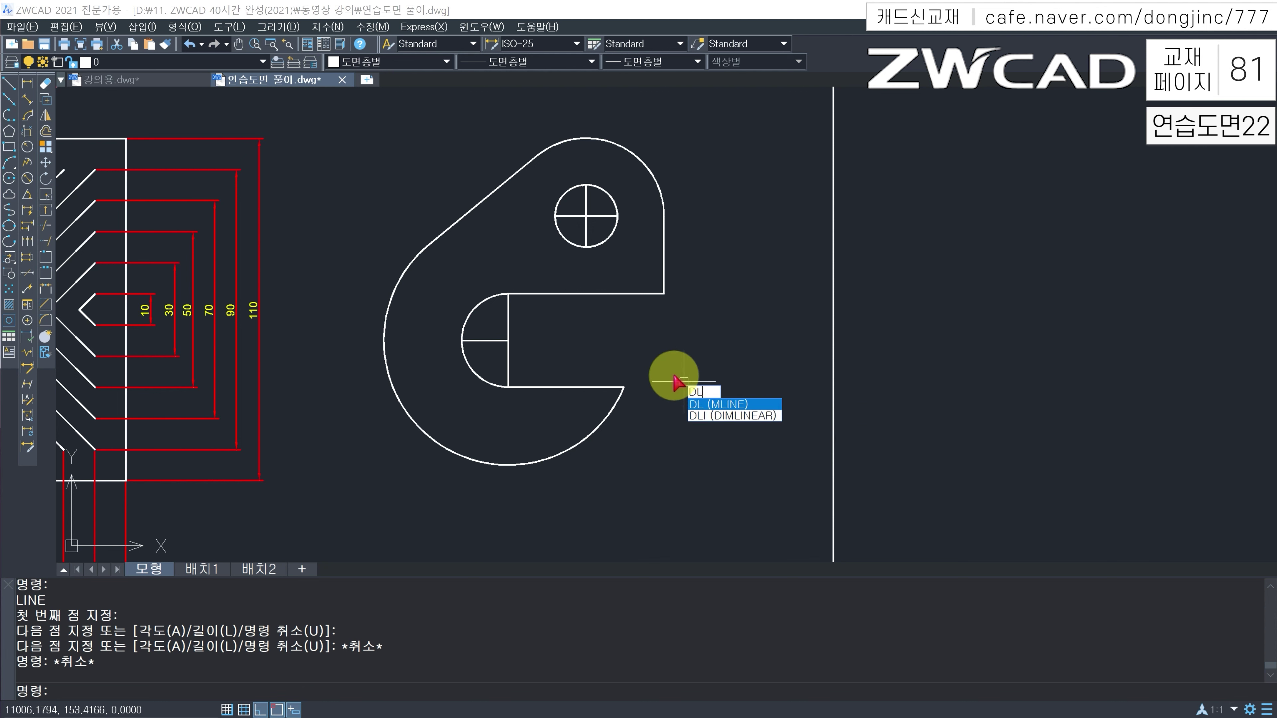
pyautogui.write('I')
pyautogui.press('Return')
pyautogui.click(585, 294)
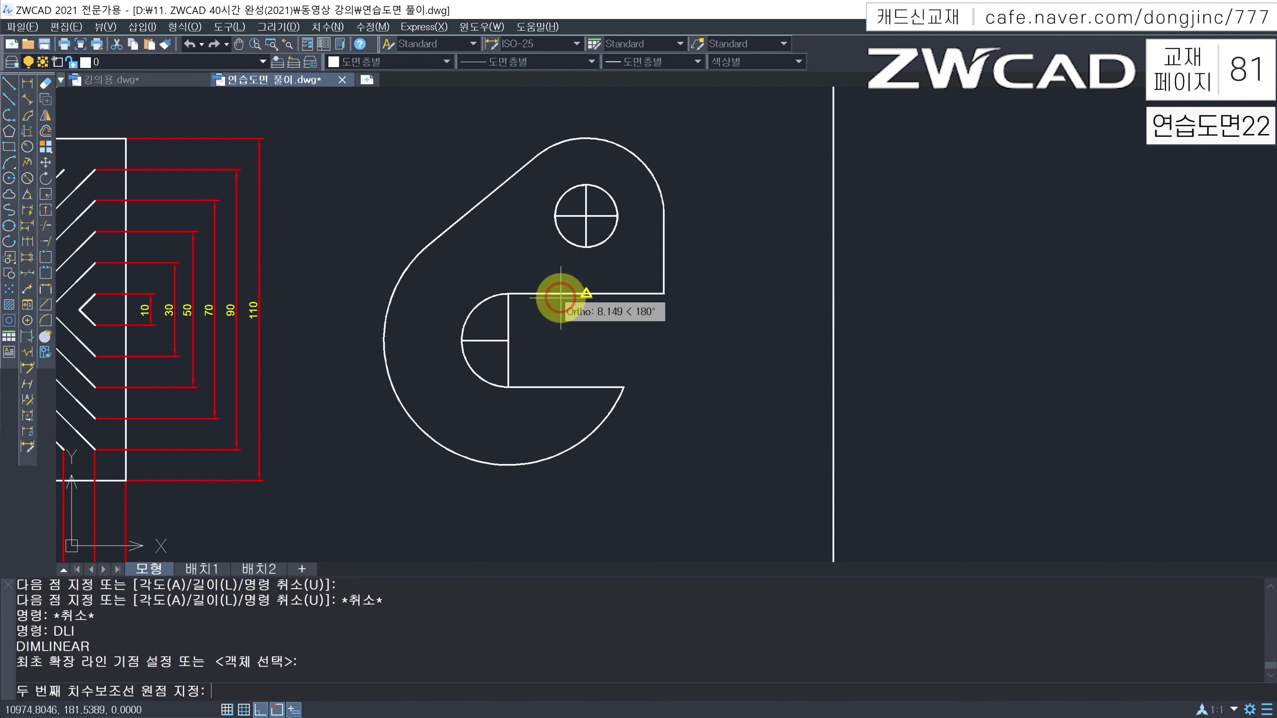
pyautogui.click(586, 388)
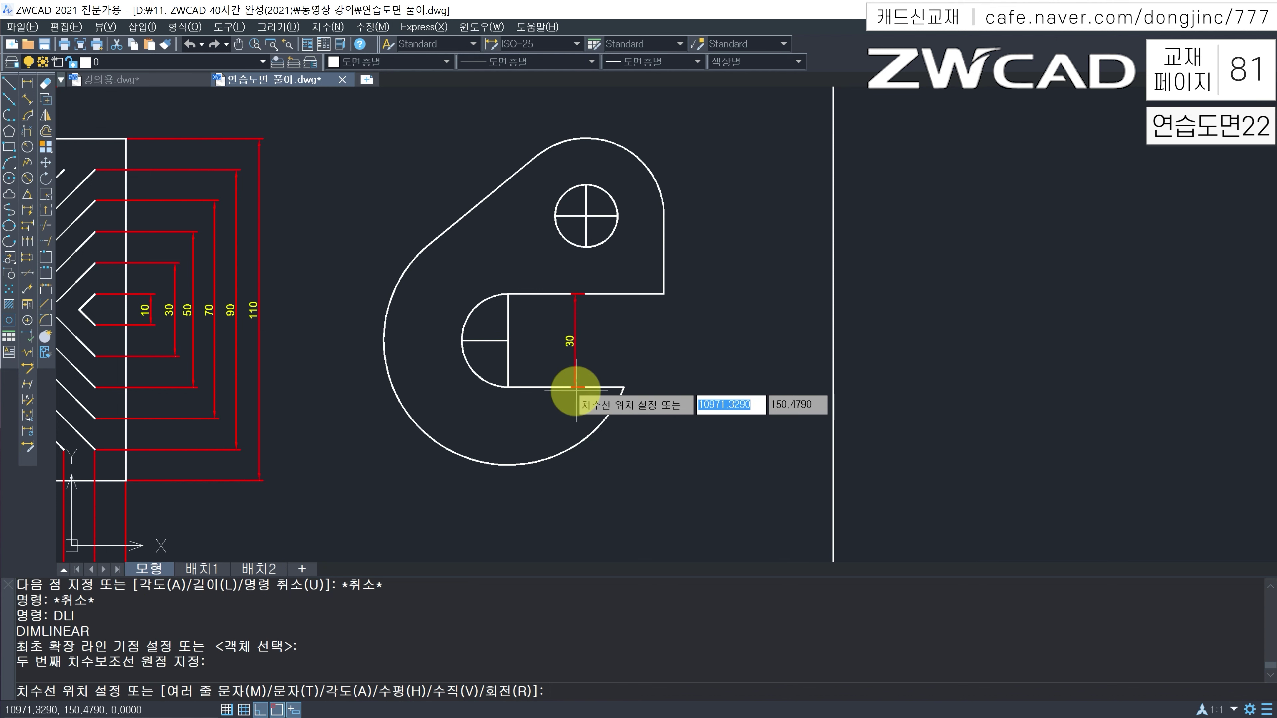
pyautogui.click(587, 294)
pyautogui.press('Escape')
pyautogui.press('Escape')
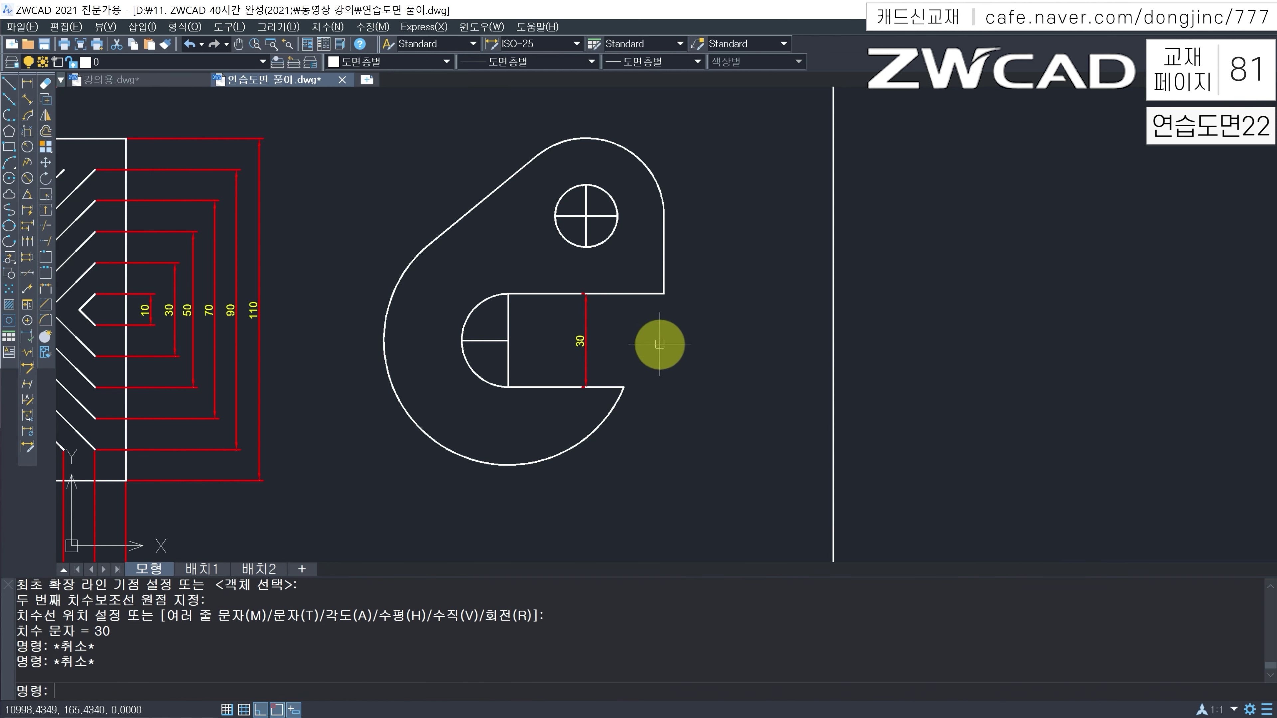
# Step: Dimension the vertical distance between the slot arc's centre and the diameter 20 circle's centre, placed right of the figure
pyautogui.write('DLI')
pyautogui.press('Return')
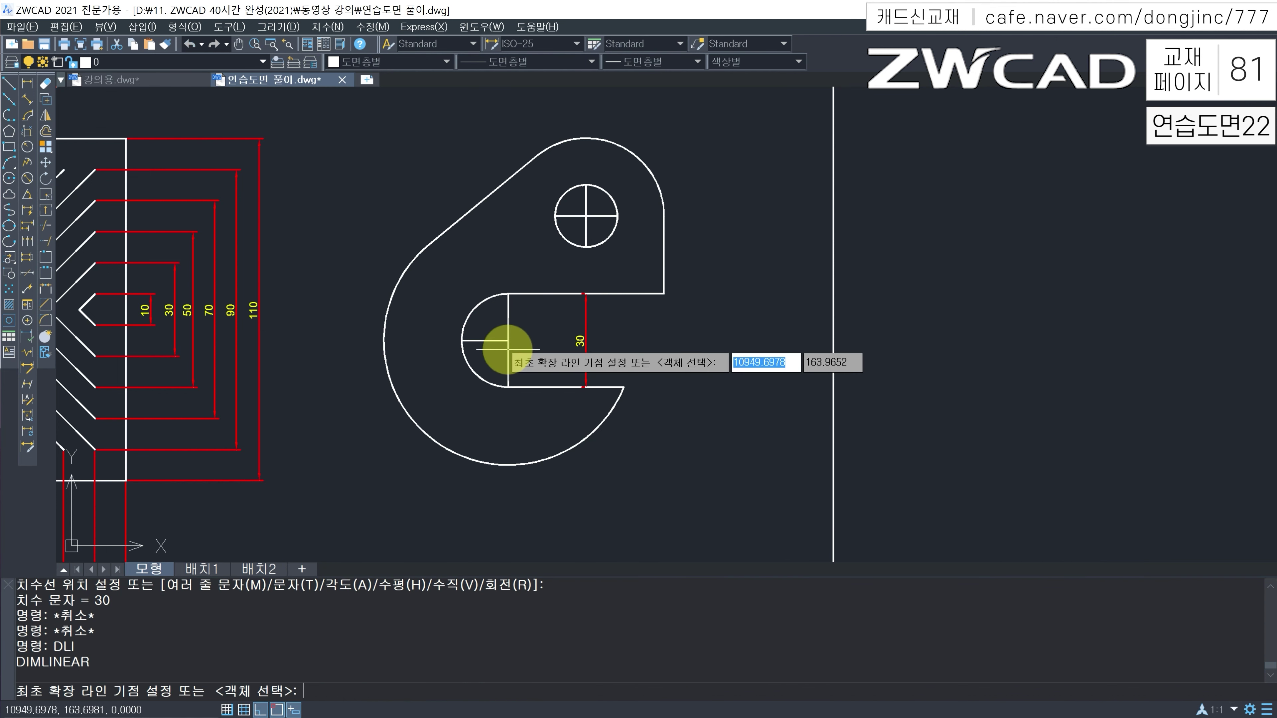
pyautogui.click(508, 342)
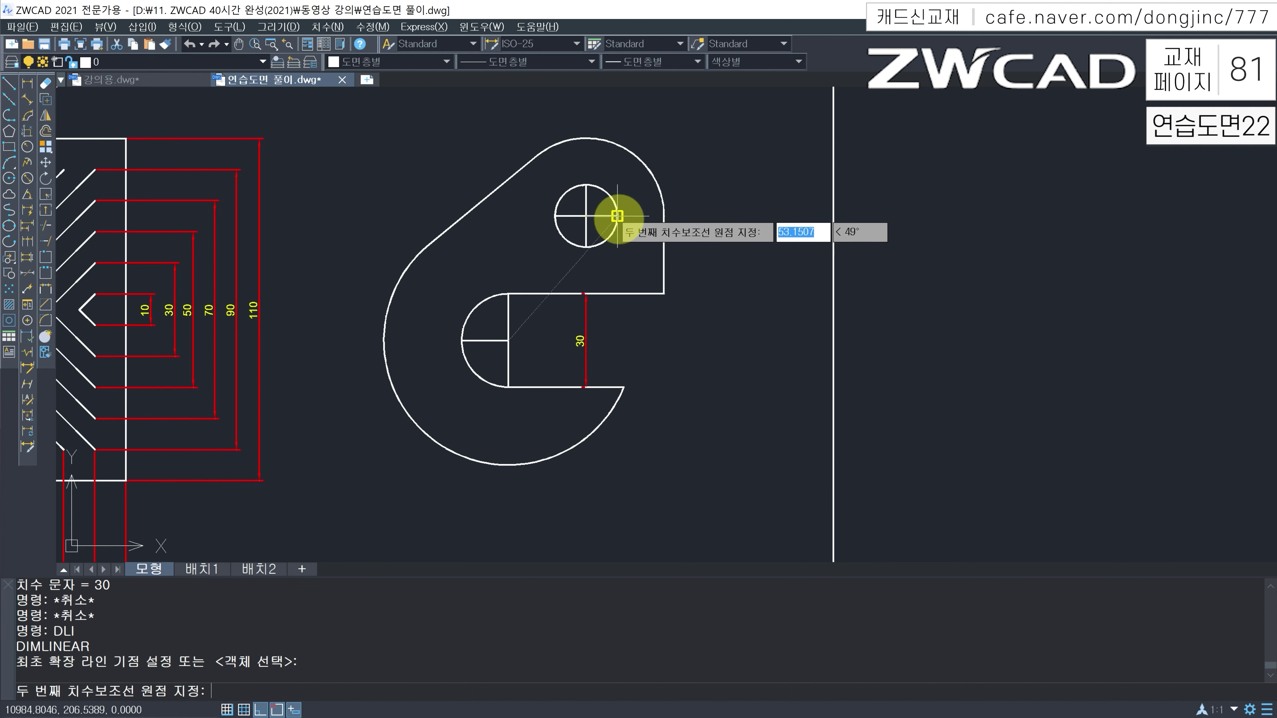
pyautogui.click(586, 216)
pyautogui.click(701, 269)
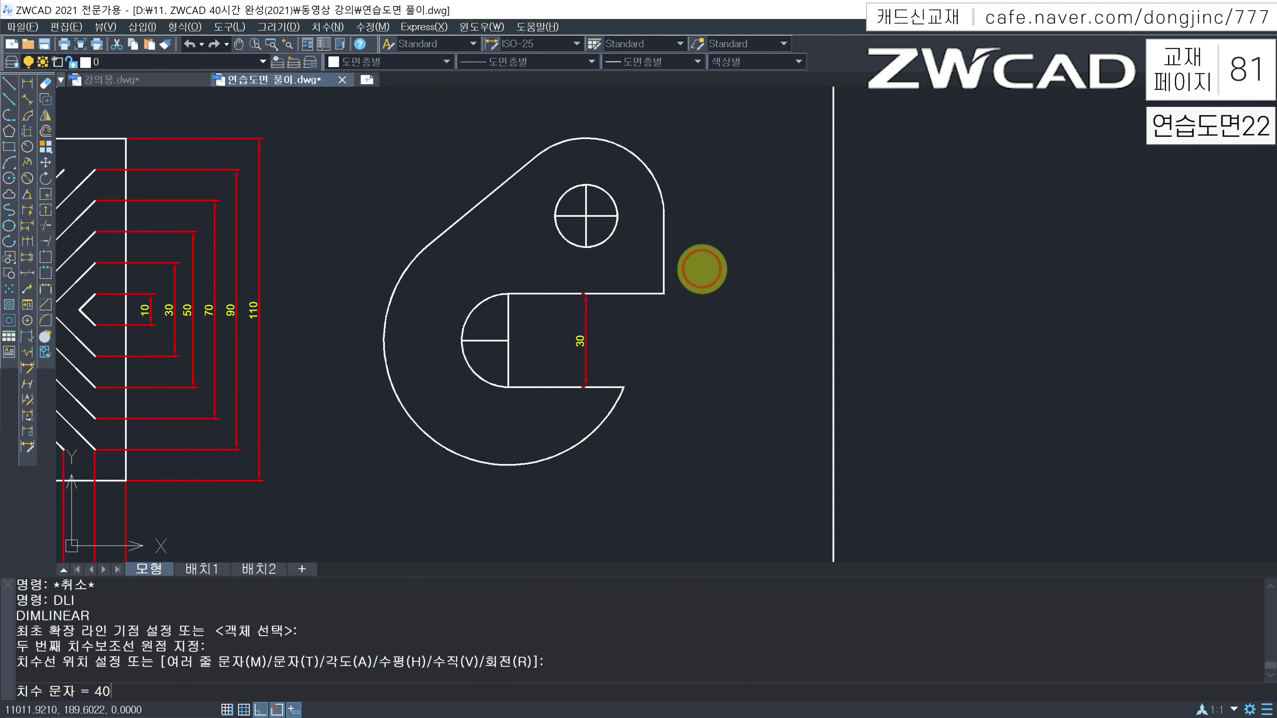
# Step: Dimension the horizontal distance between the diameter 20 circle's centre and the slot arc's centre, placed above the figure
pyautogui.press('Return')
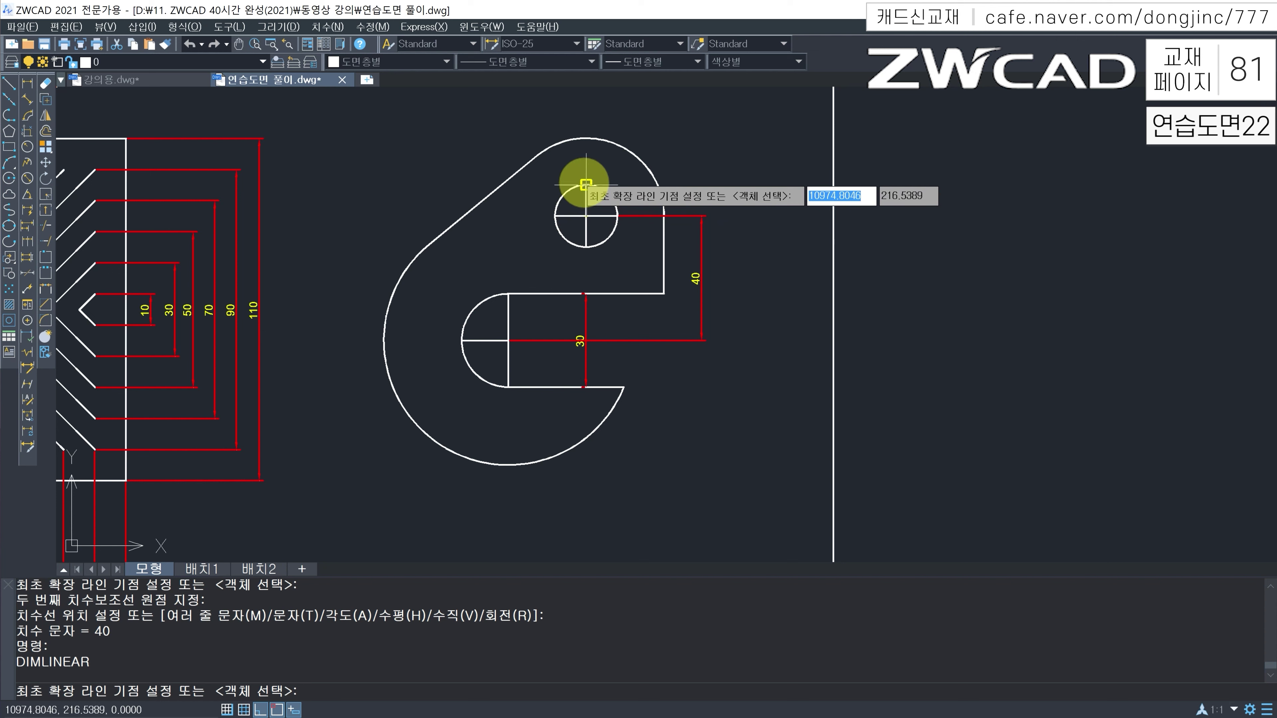
pyautogui.click(583, 186)
pyautogui.click(510, 293)
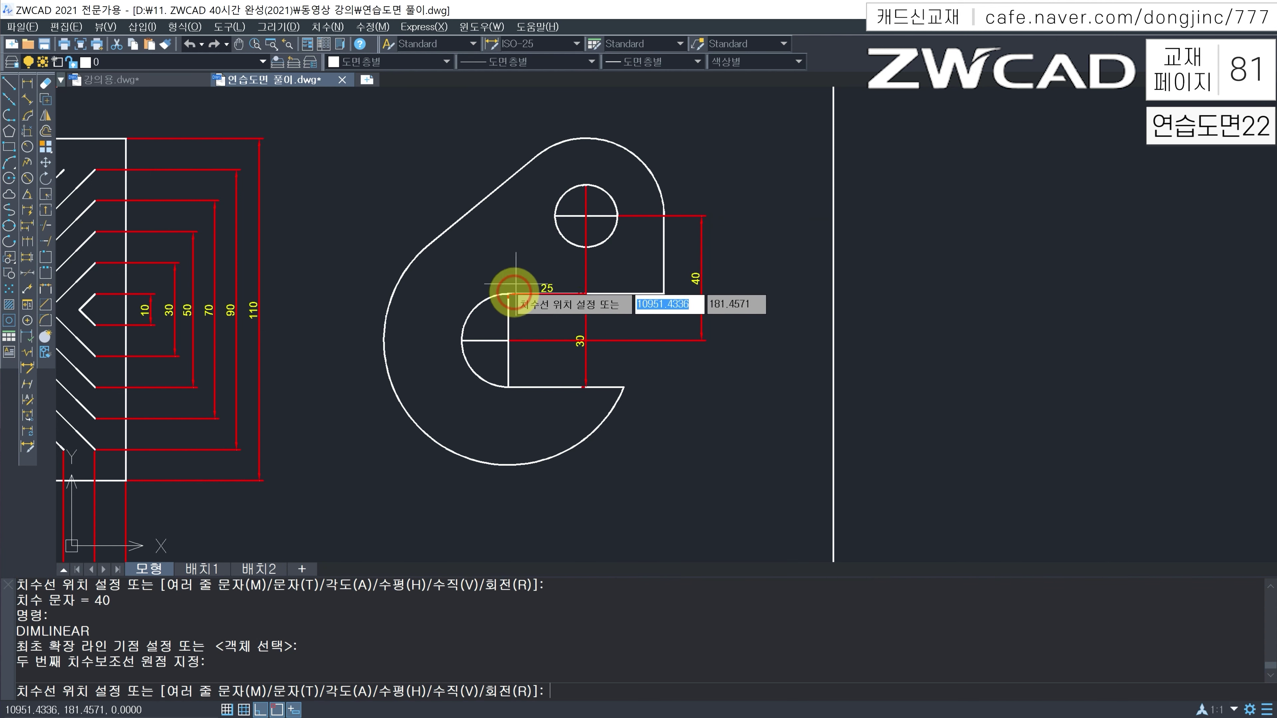
pyautogui.click(561, 111)
# Step: Add a radius dimension to the slot's end arc, placed to its upper left
pyautogui.write('DRA')
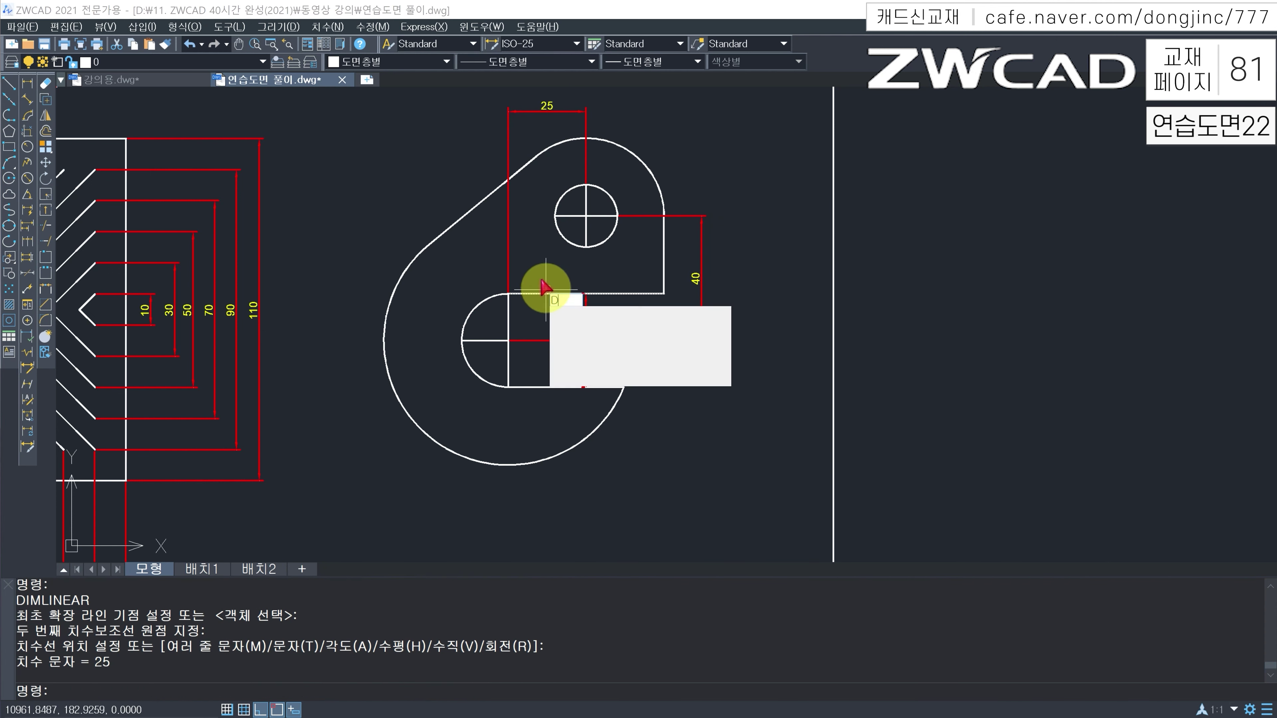
pyautogui.press('Return')
pyautogui.click(488, 308)
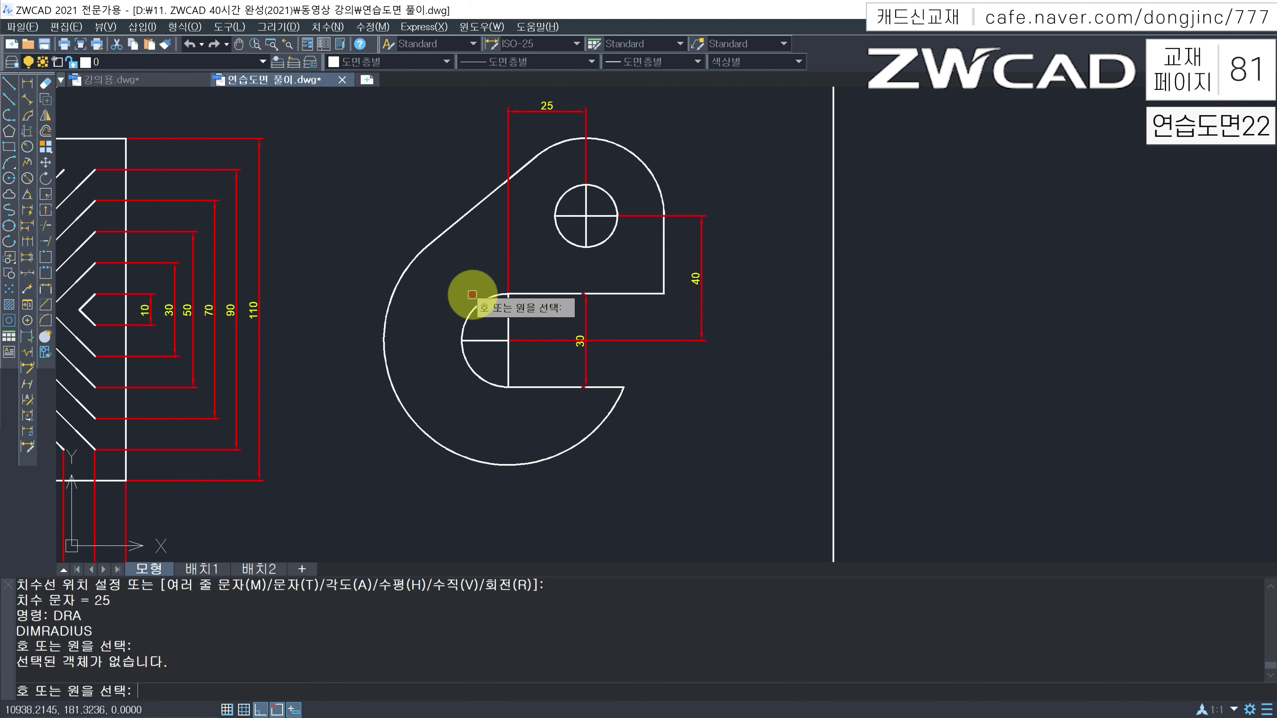
pyautogui.click(477, 307)
pyautogui.click(446, 316)
# Step: Add radius dimensions to the large lower outer arc and the upper outer arc, placed outside the outline
pyautogui.press('Return')
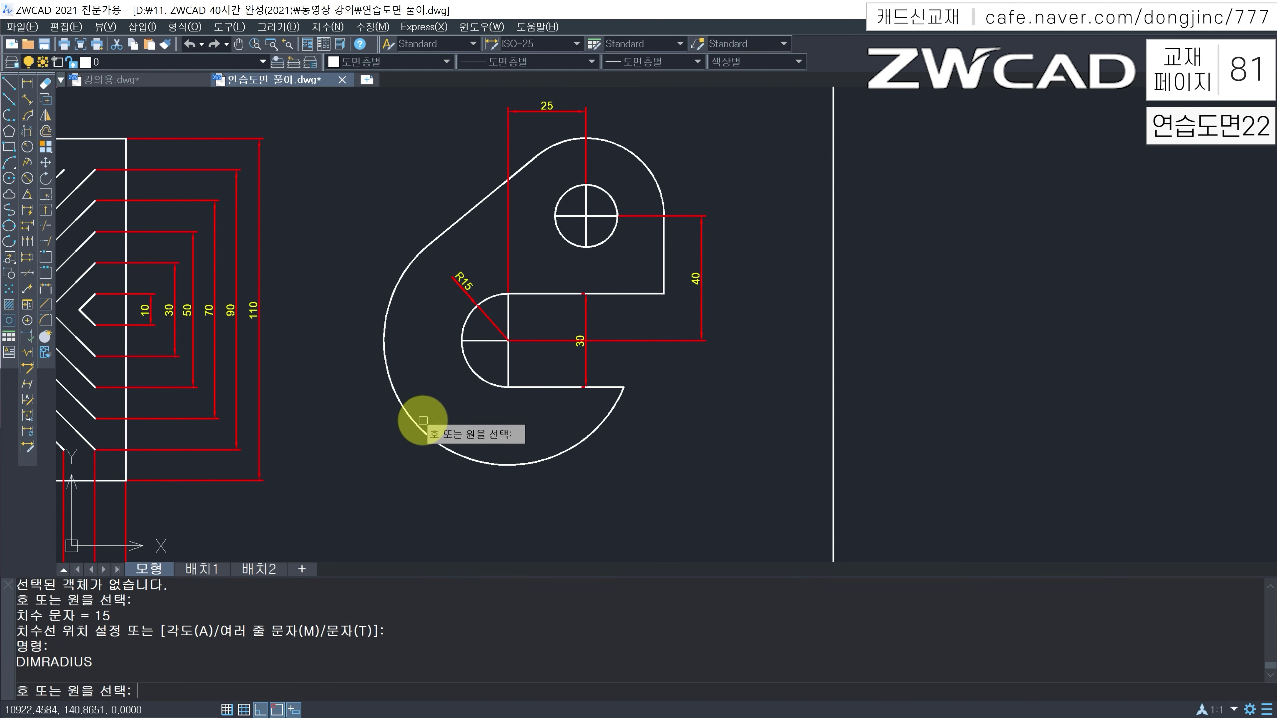
pyautogui.click(402, 405)
pyautogui.click(392, 450)
pyautogui.press('Return')
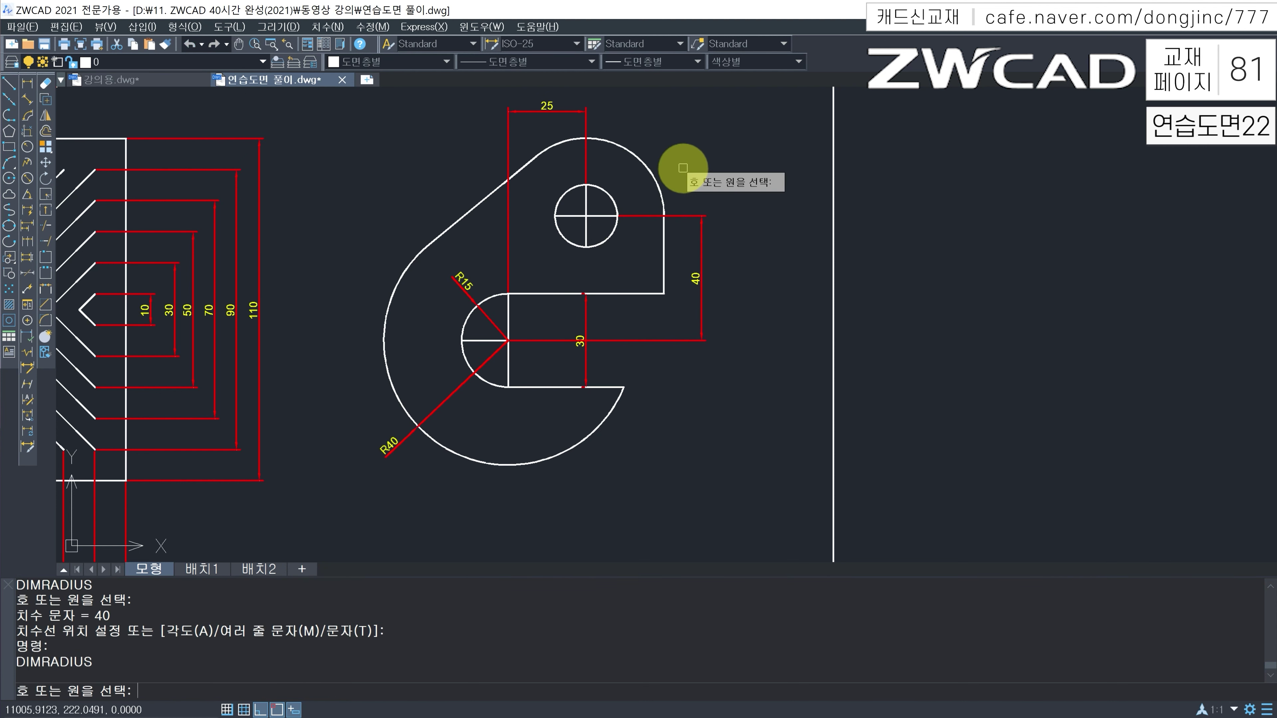
pyautogui.click(649, 162)
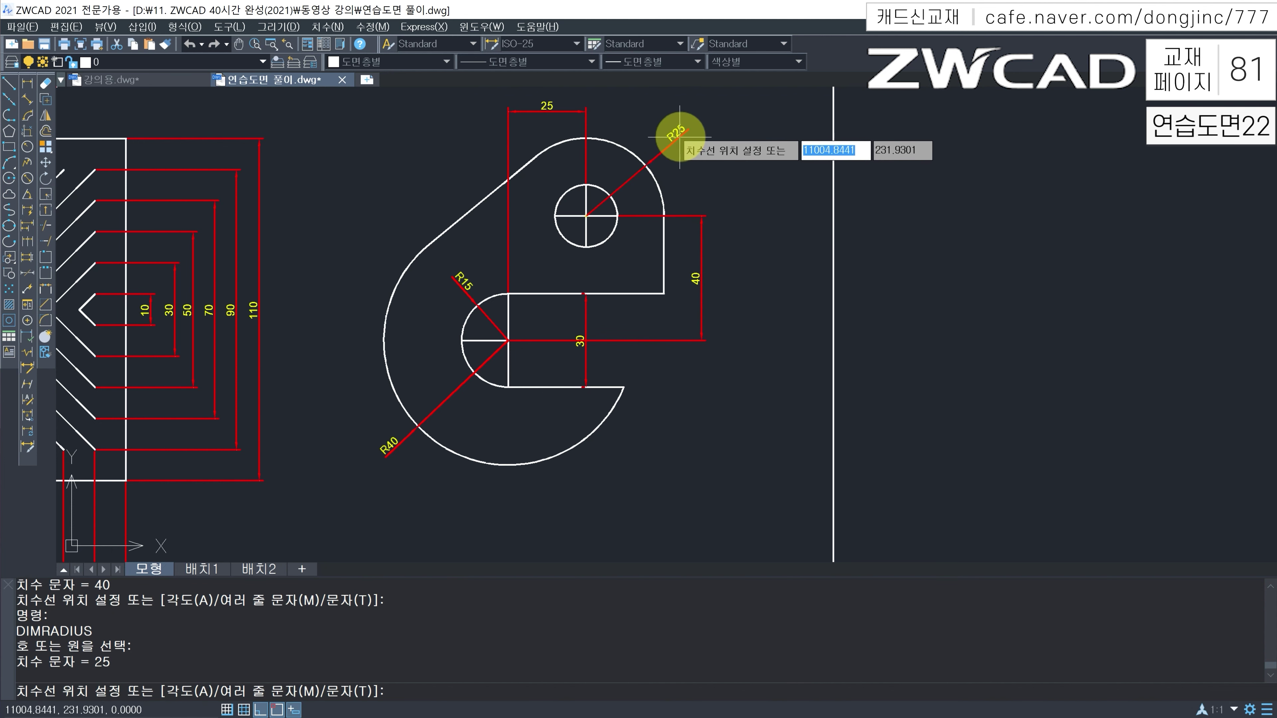
pyautogui.click(678, 151)
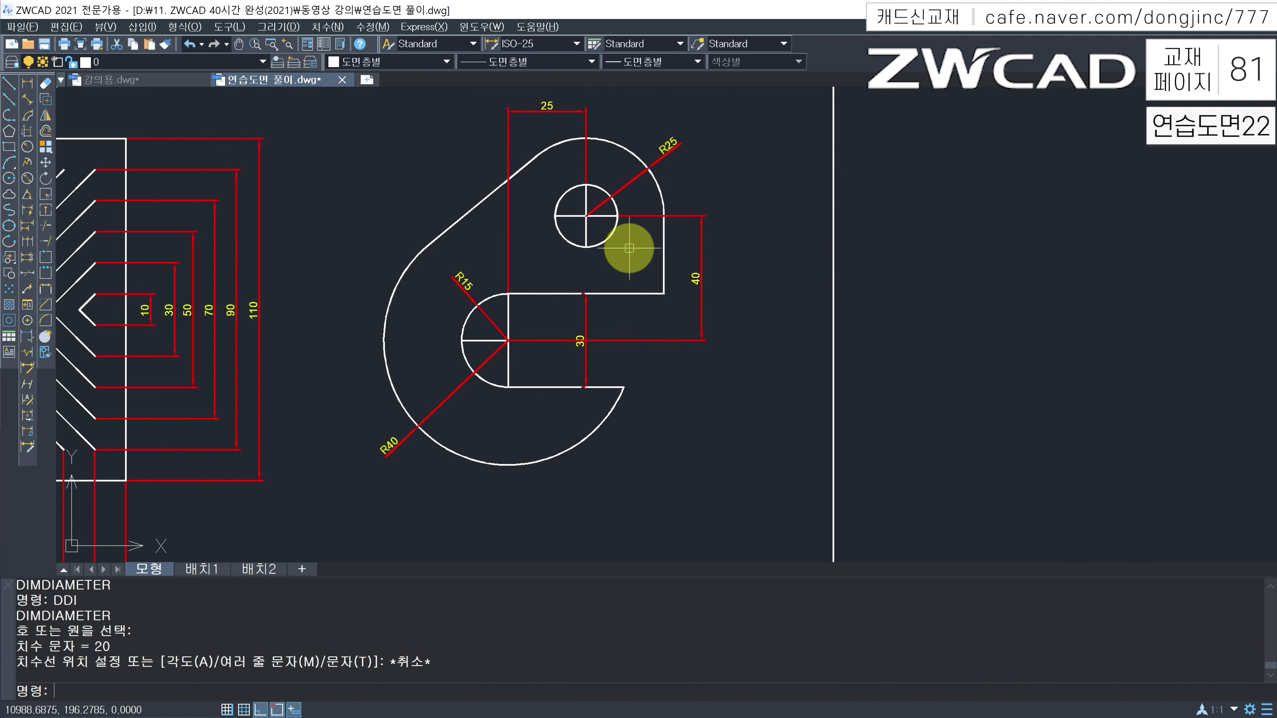
# Step: Add a diameter dimension to the small upper circle, placed to its lower right
pyautogui.write('DDI')
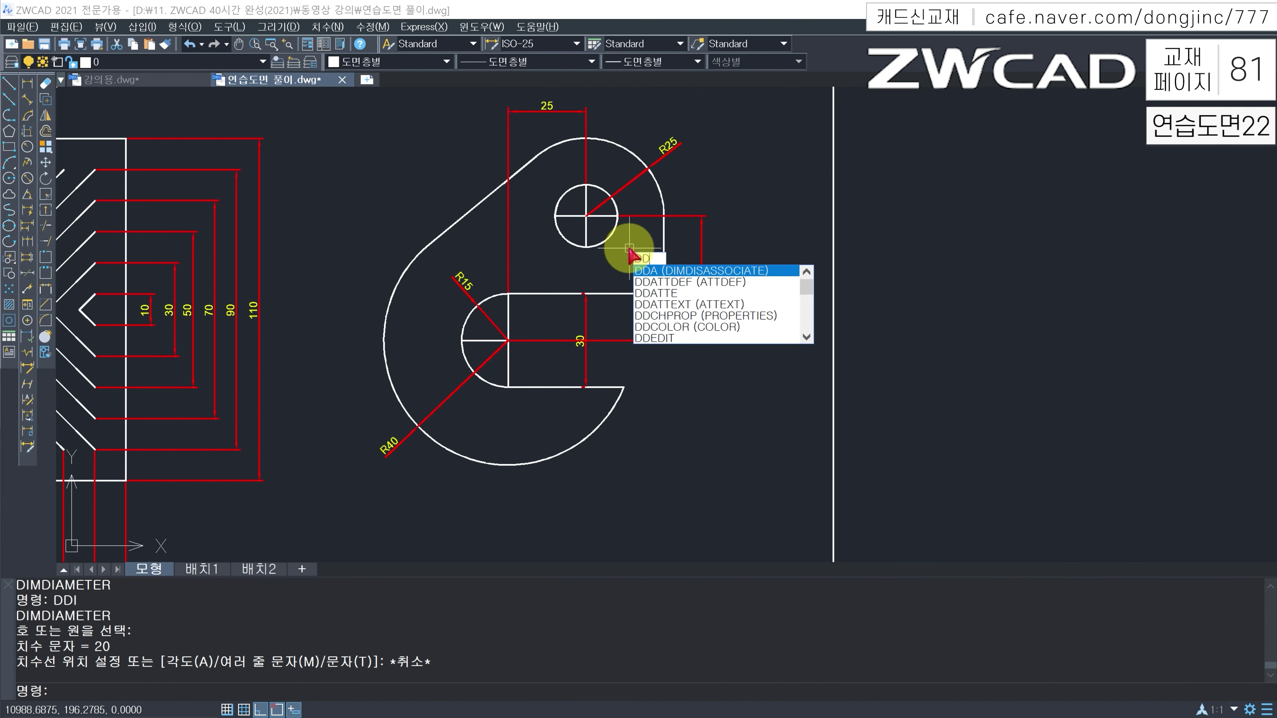
pyautogui.press('Return')
pyautogui.click(611, 235)
pyautogui.click(619, 244)
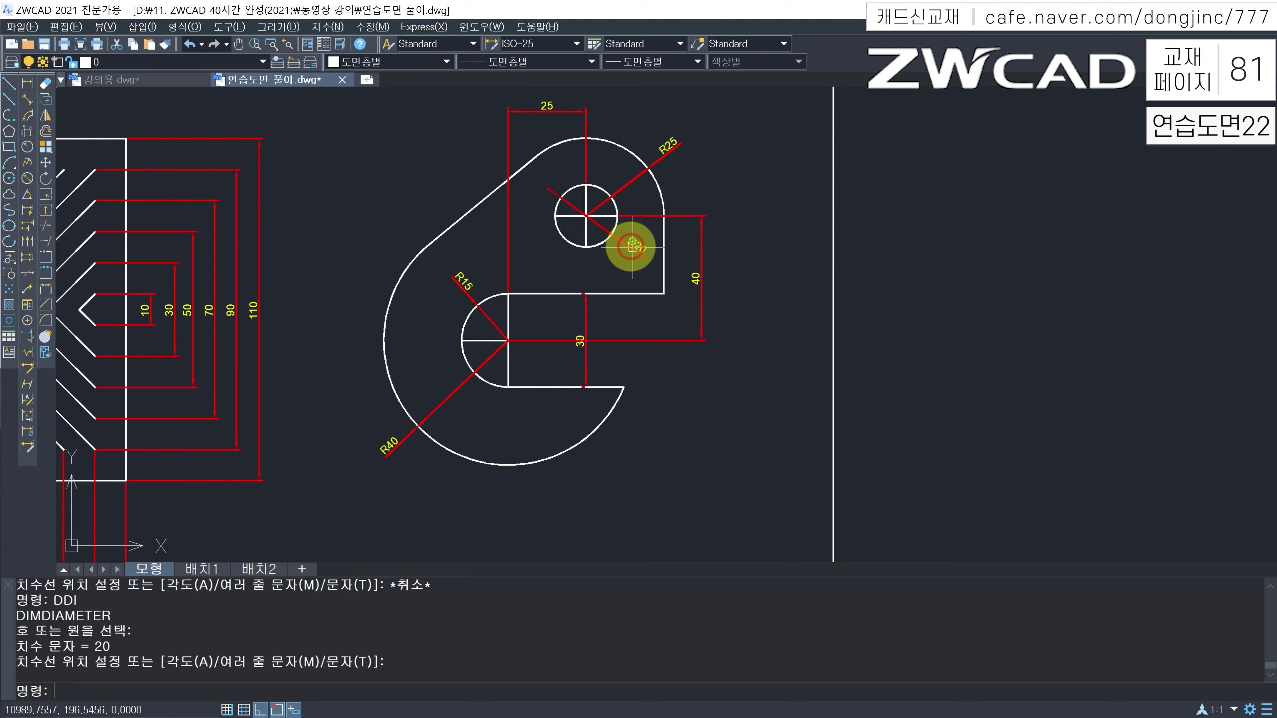
pyautogui.press('Escape')
pyautogui.press('Escape')
pyautogui.scroll(-2, 645, 325)
pyautogui.moveTo(393, 433); pyautogui.dragTo(575, 417, button='middle')
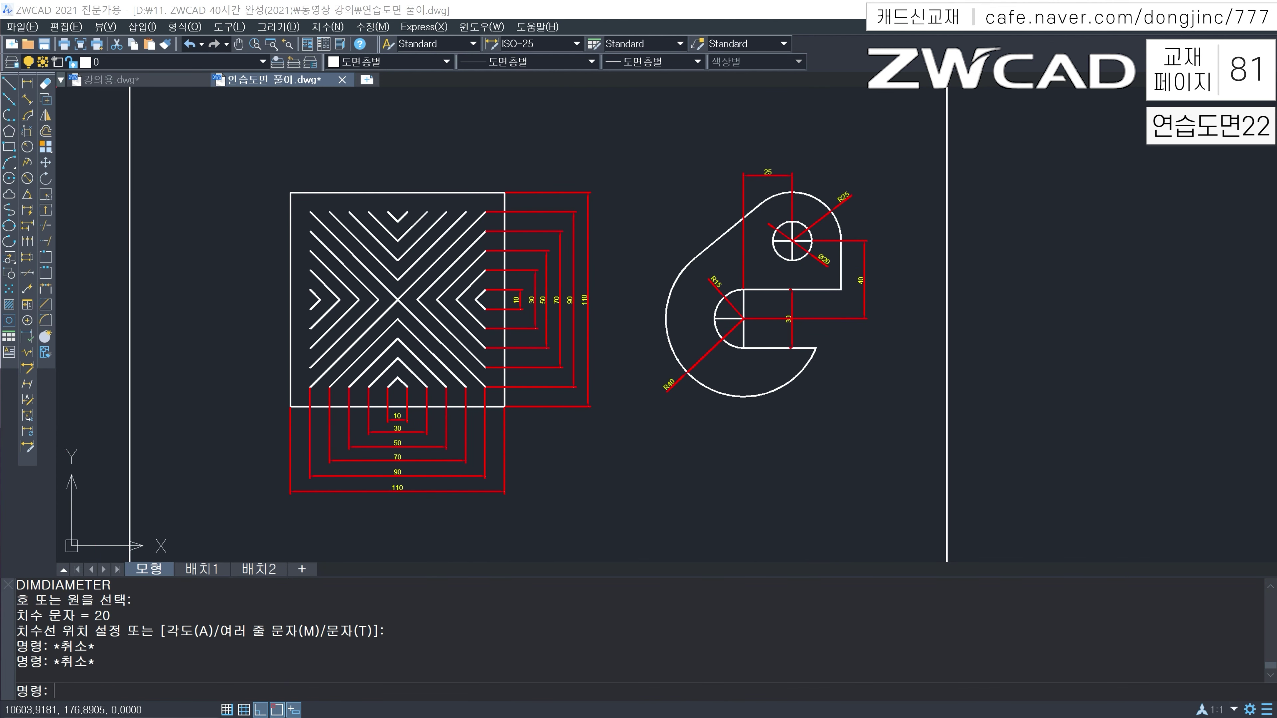